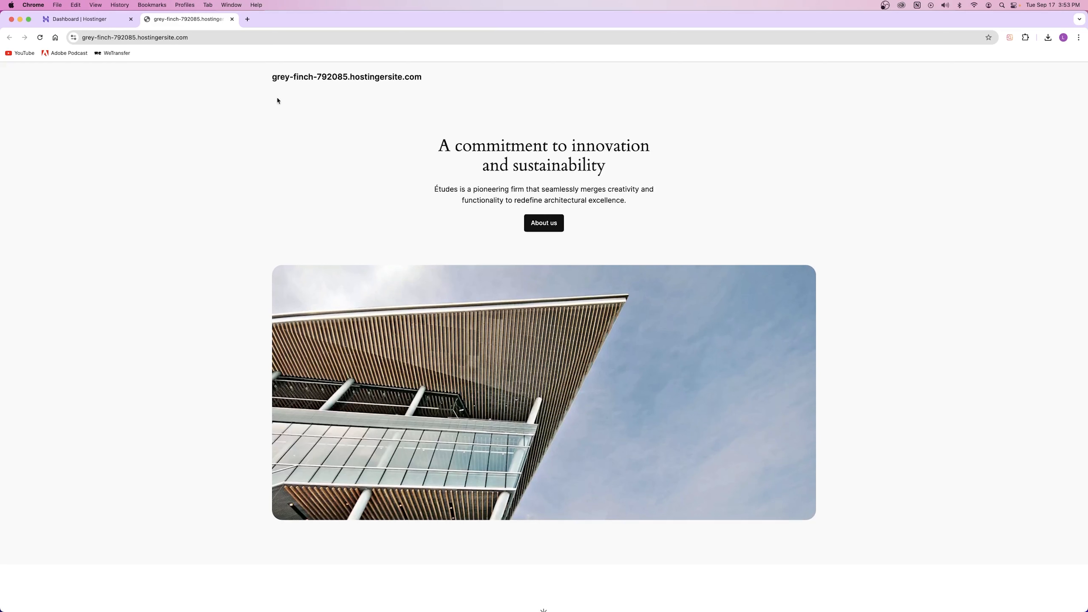
# Close the live site preview and open the WordPress admin panel from the hosting dashboard.
pyautogui.click(232, 20)
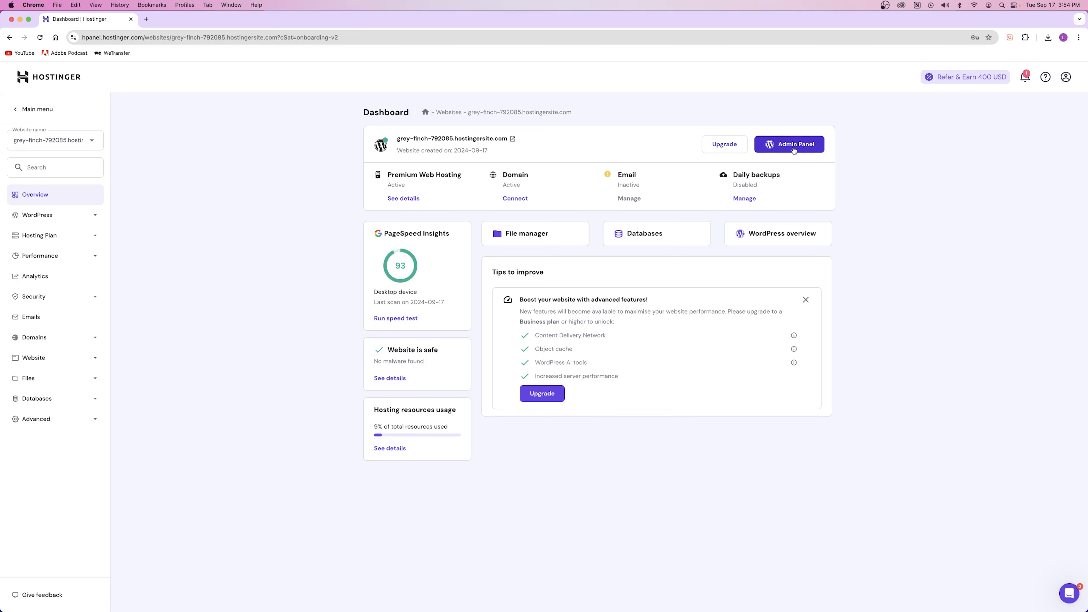
pyautogui.click(793, 150)
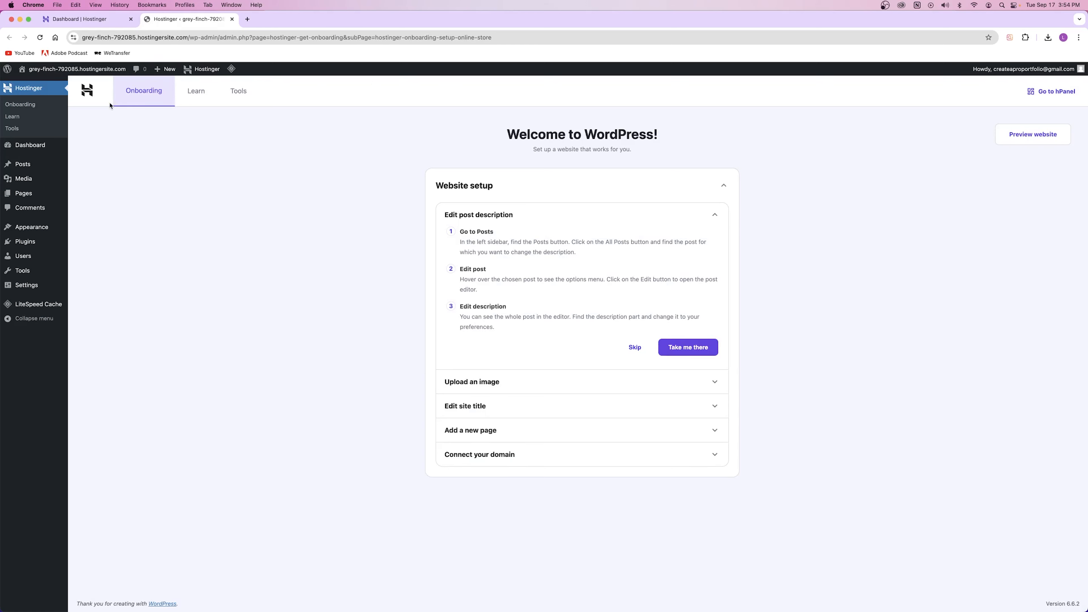
pyautogui.moveTo(68, 72)
pyautogui.moveTo(1028, 73)
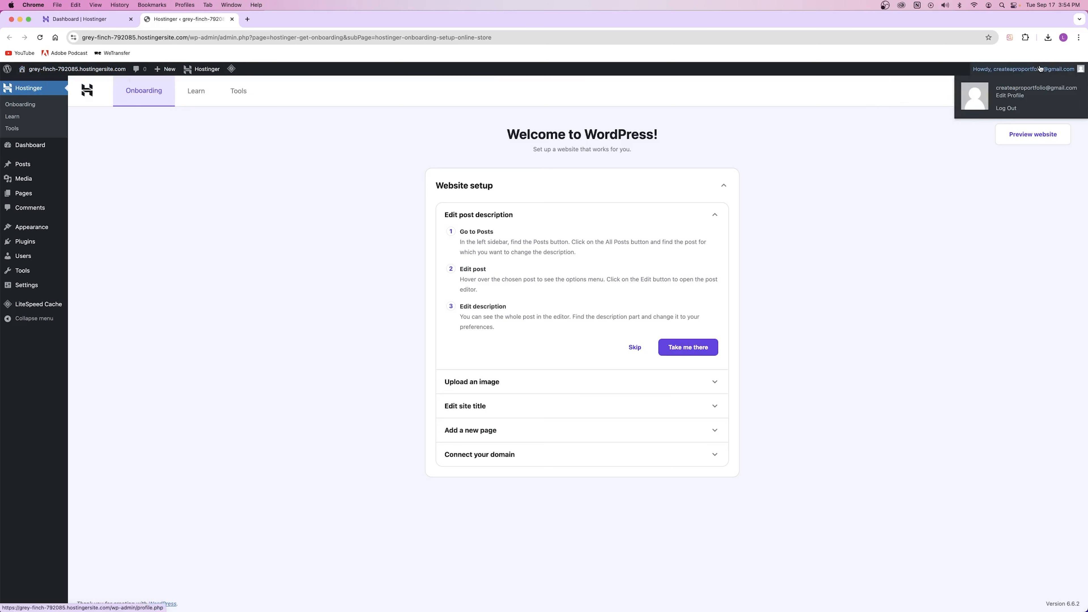
# Open the live site in a separate tab from the WordPress admin and compare it with the hosting dashboard.
pyautogui.rightClick(62, 72)
pyautogui.click(71, 77)
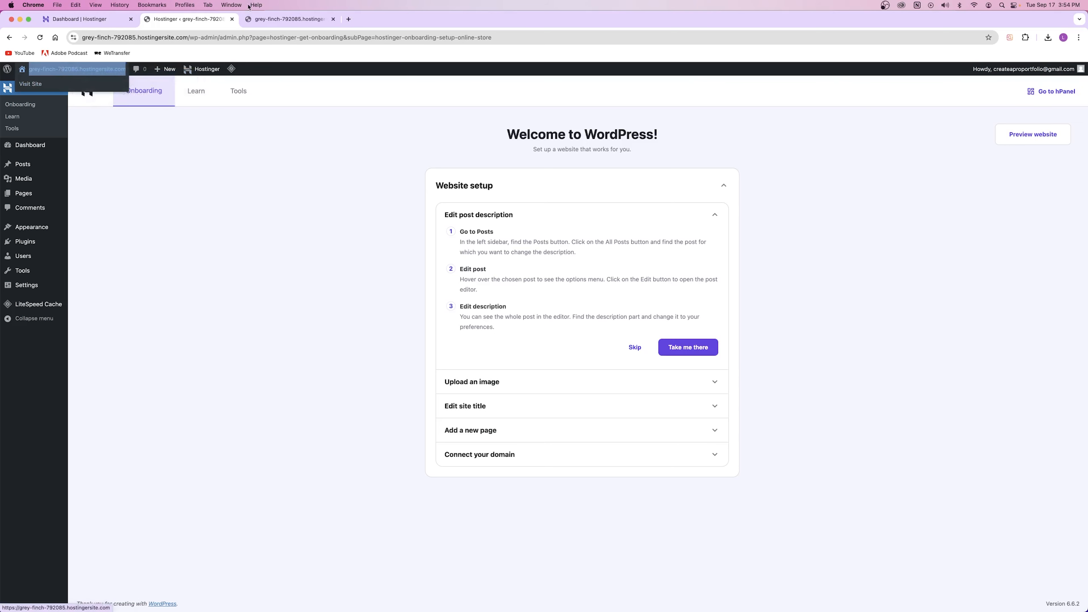
pyautogui.click(281, 21)
pyautogui.click(112, 22)
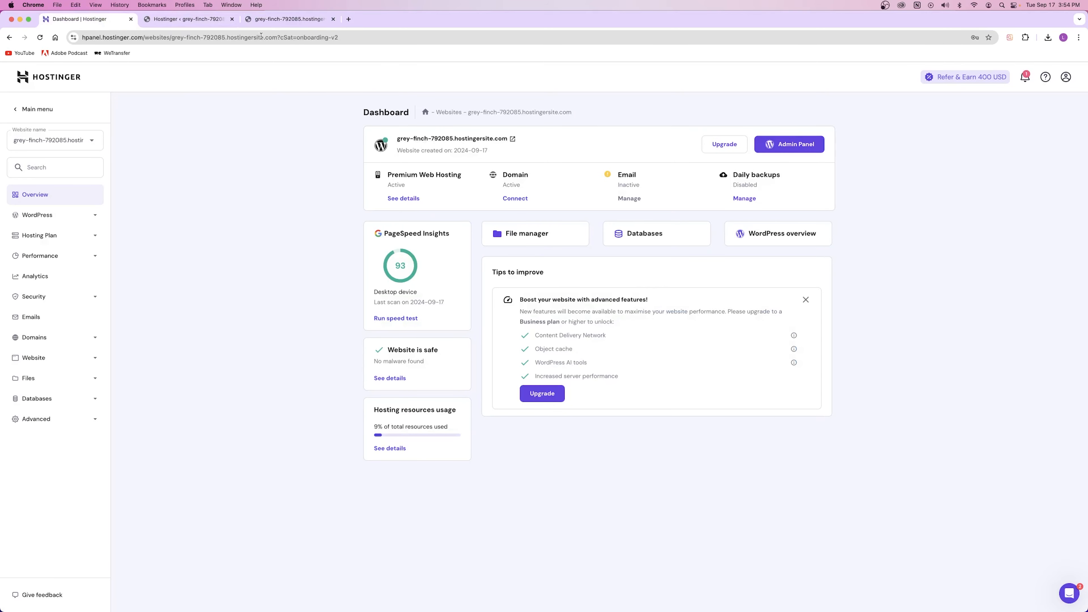
pyautogui.click(272, 21)
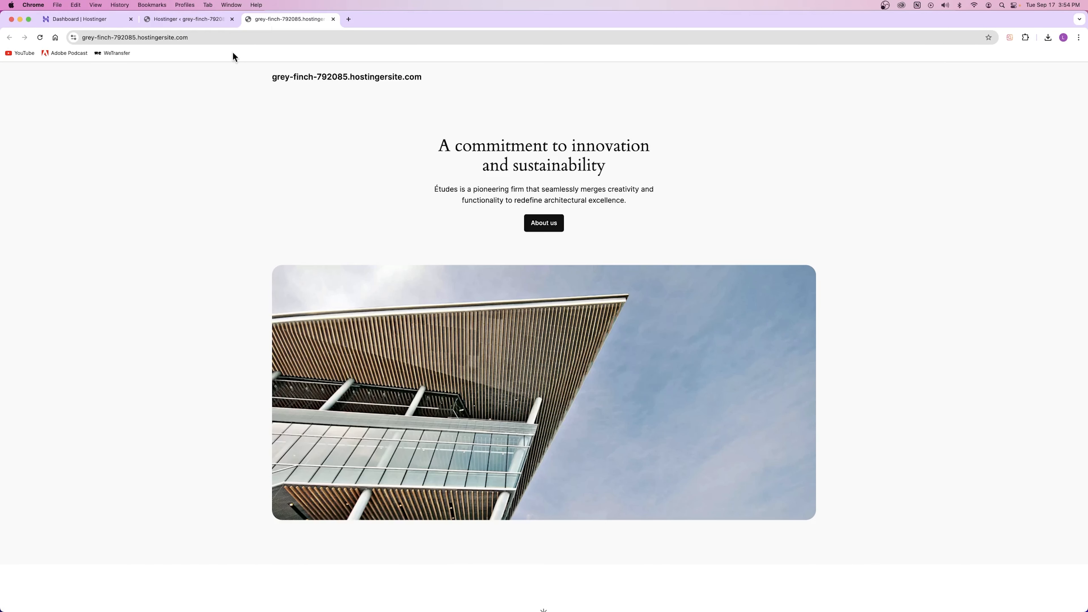
pyautogui.click(189, 19)
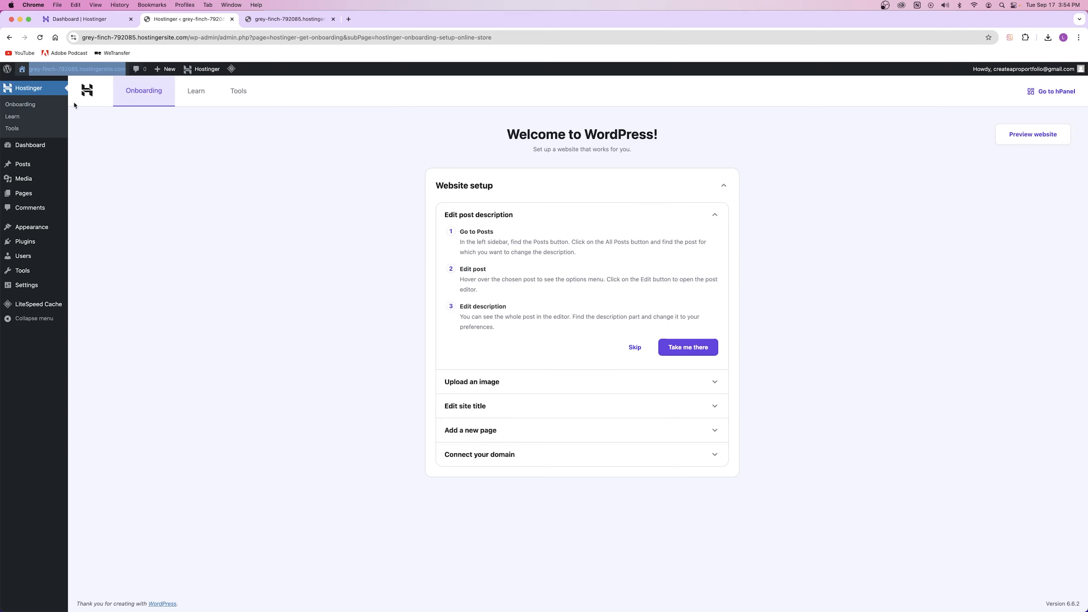
# View the live site's home page alongside the WordPress admin, and close its tab.
pyautogui.rightClick(74, 73)
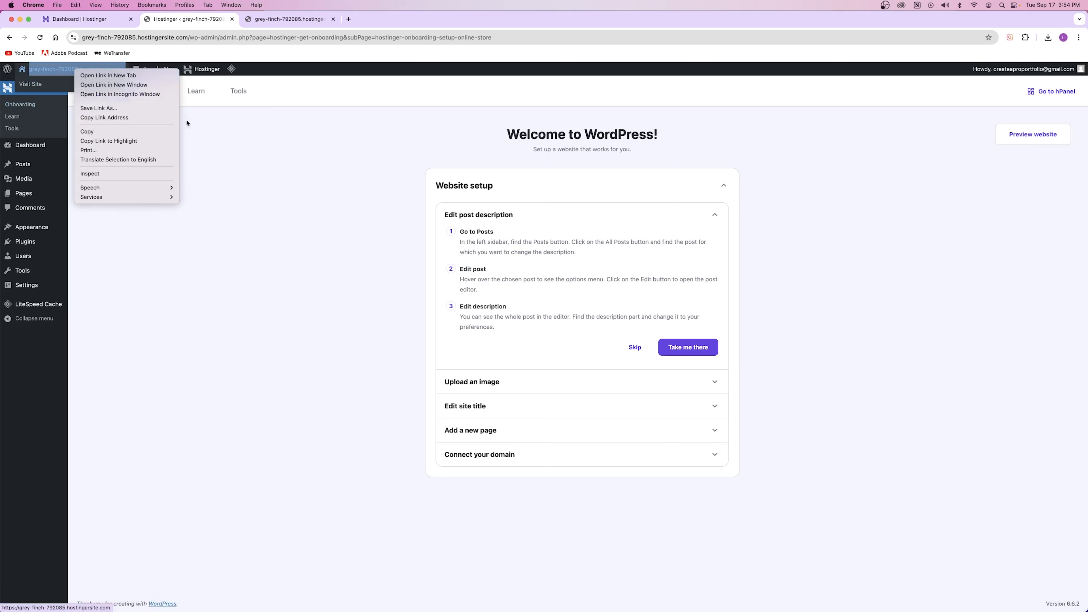
pyautogui.click(240, 157)
pyautogui.click(240, 158)
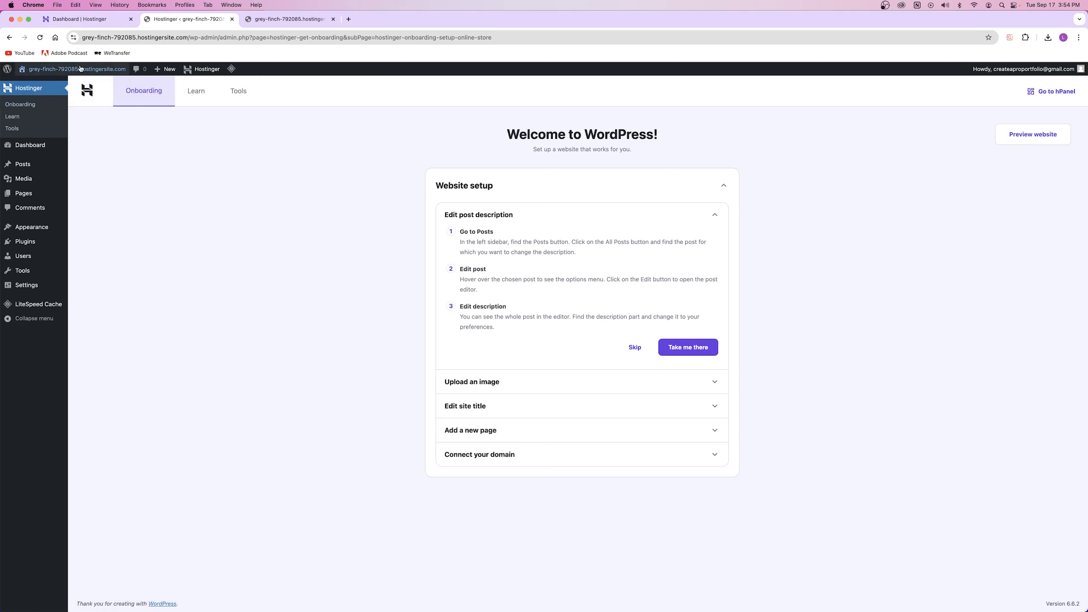
pyautogui.click(280, 22)
pyautogui.click(194, 21)
pyautogui.click(276, 21)
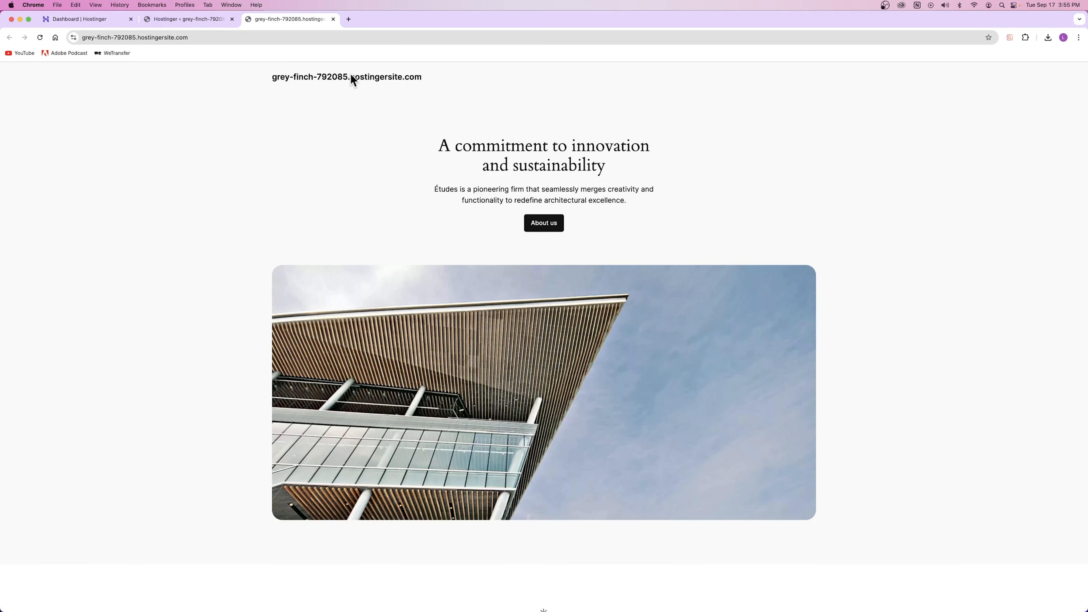
pyautogui.click(334, 19)
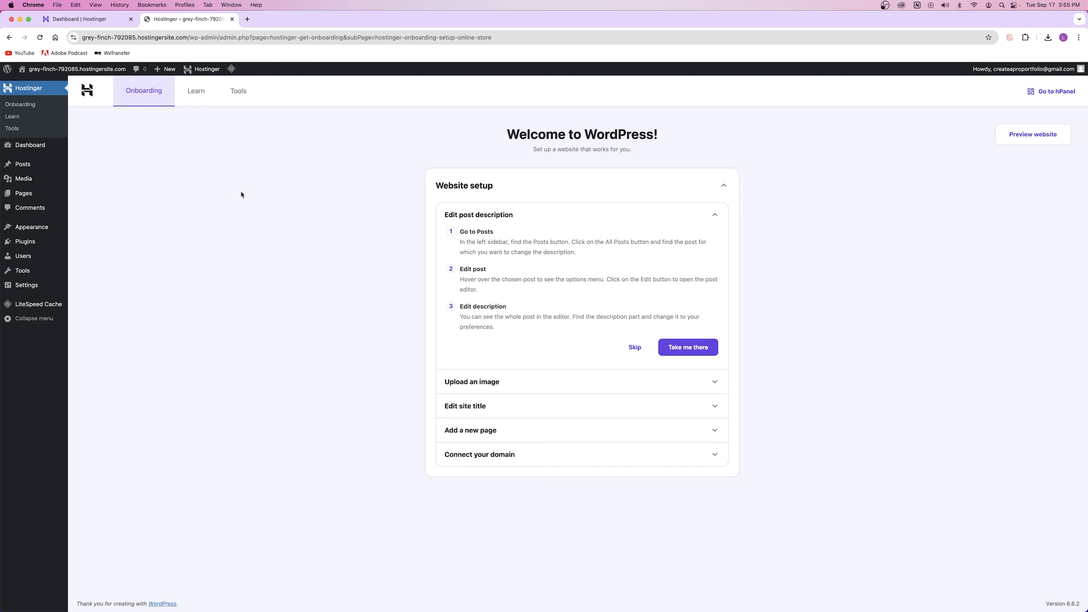
# Open the WordPress Dashboard home page and check it against the Hostinger hosting dashboard.
pyautogui.click(39, 147)
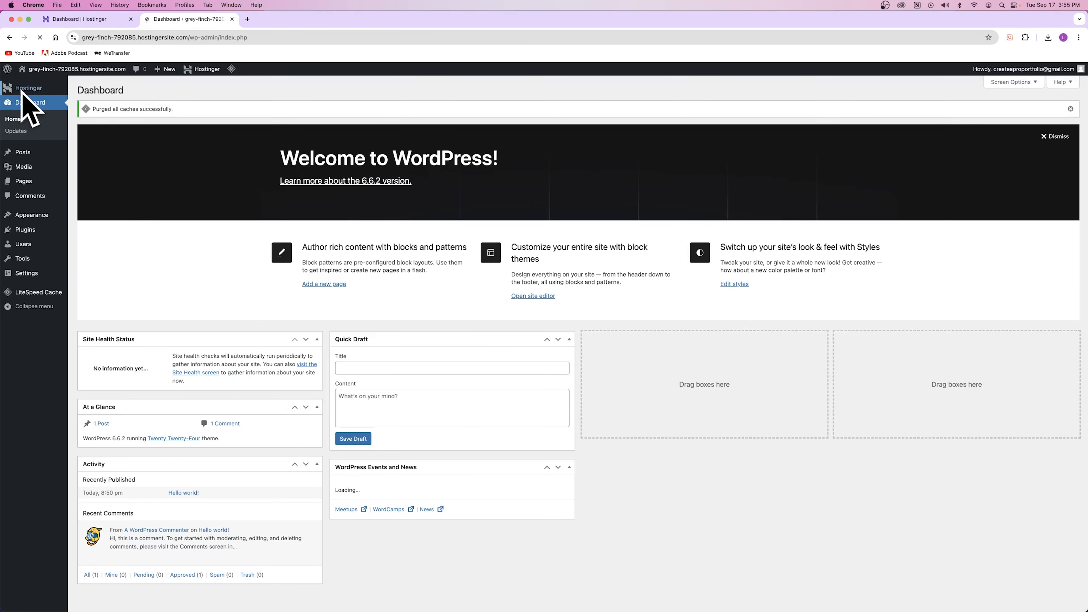
pyautogui.click(80, 19)
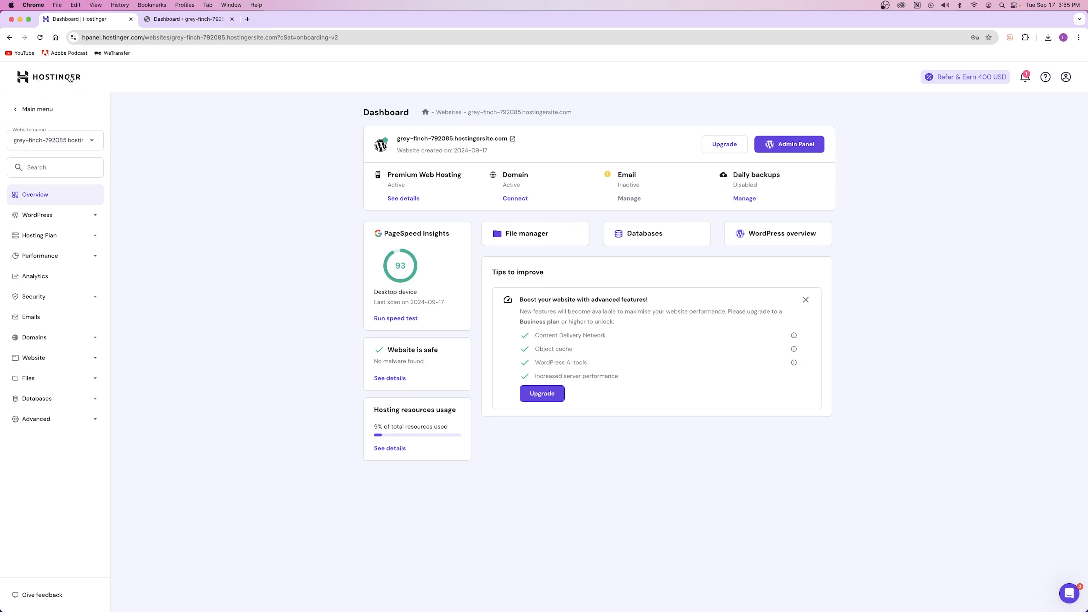
pyautogui.click(188, 19)
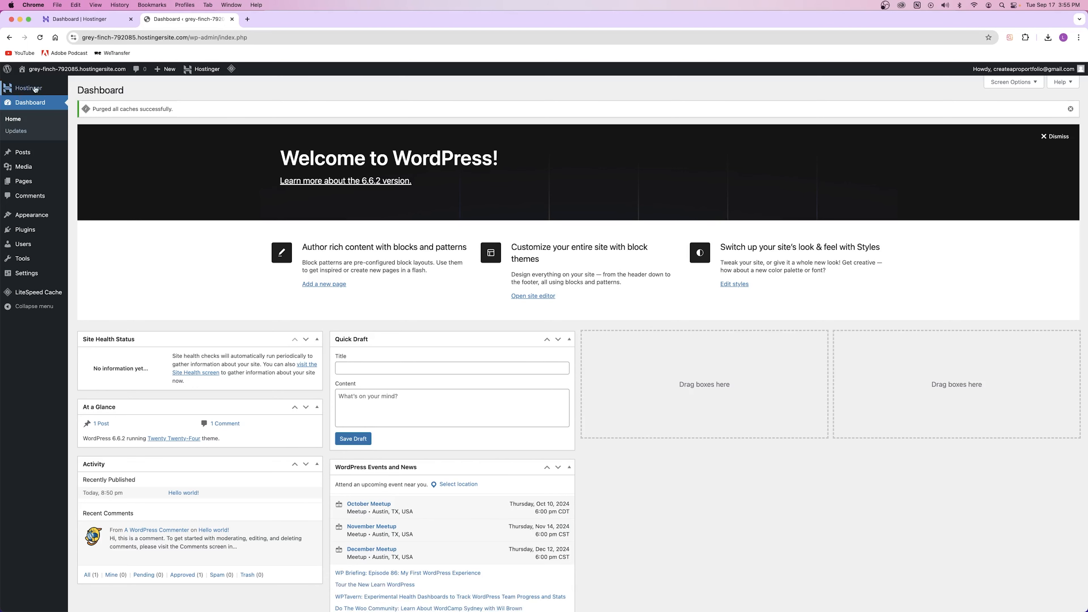
pyautogui.moveTo(29, 90)
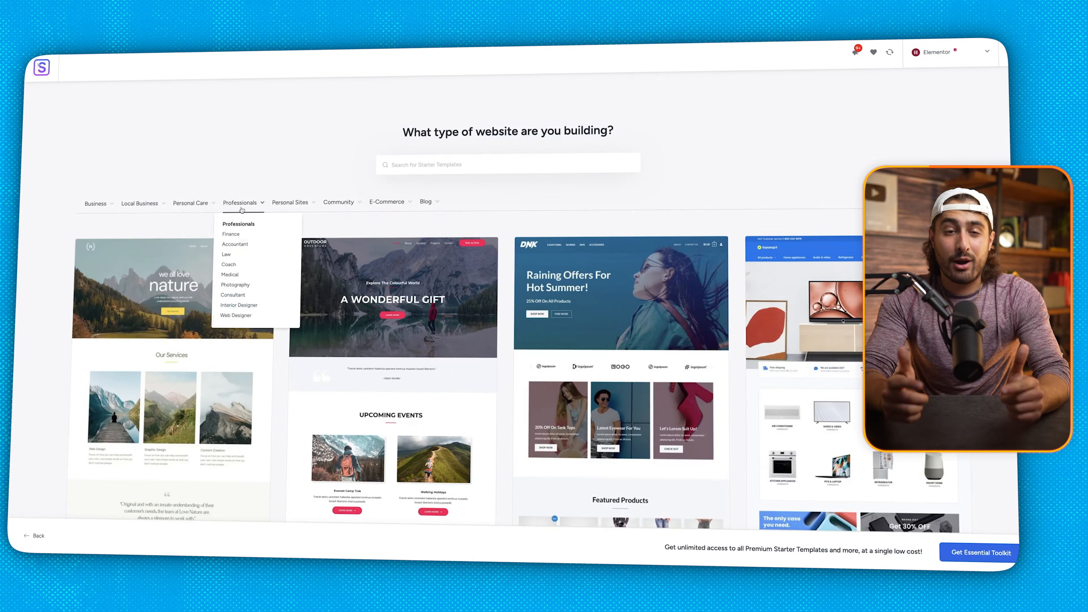
pyautogui.scroll(-7, 494, 214)
pyautogui.scroll(-5, 493, 213)
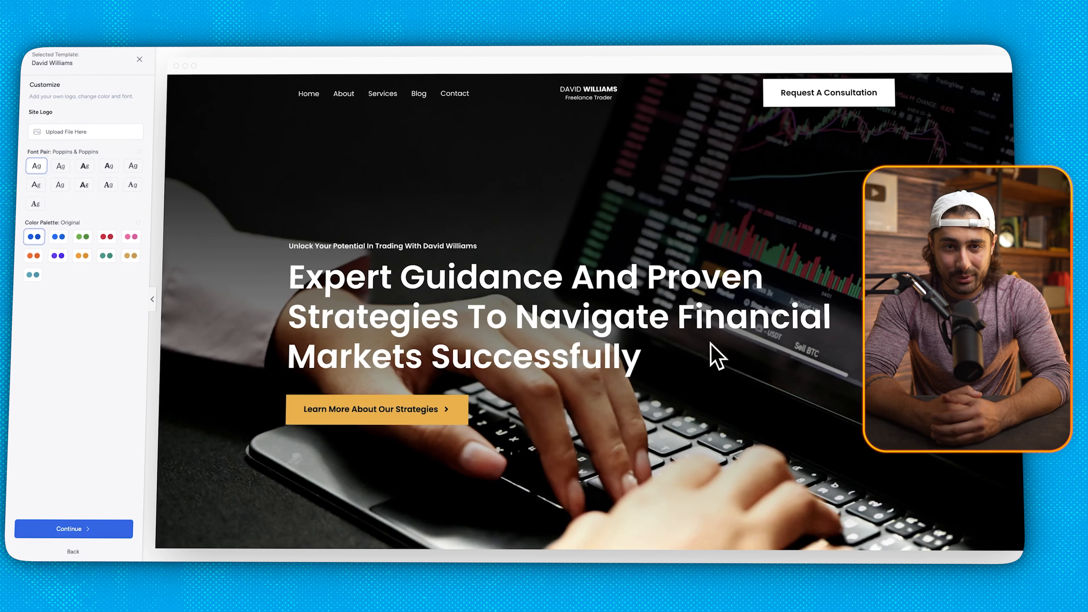
pyautogui.scroll(-15, 717, 356)
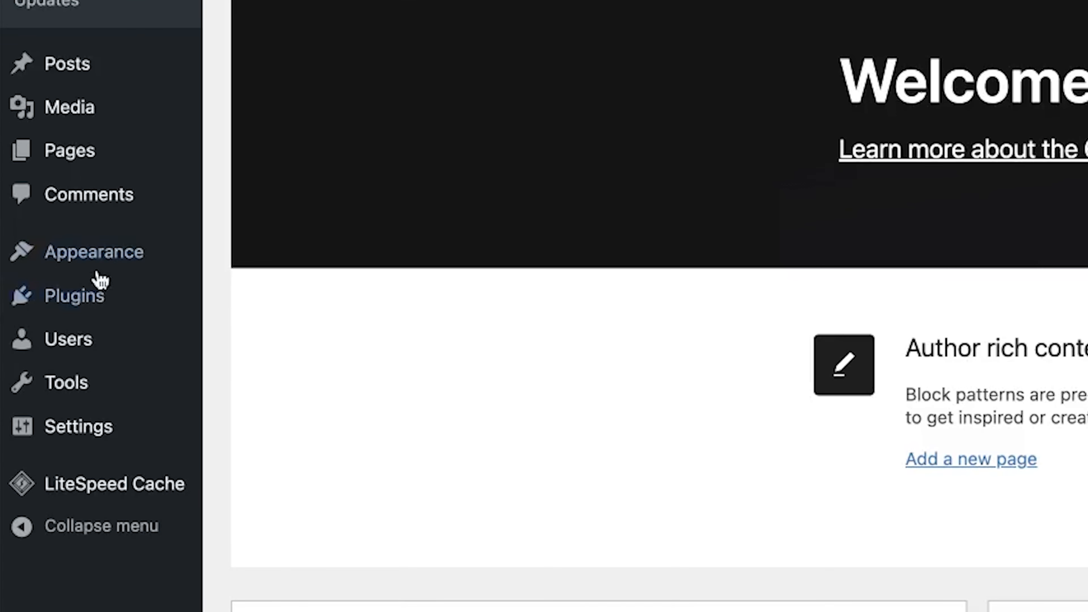
# Open the Add New Plugin page in a separate tab and switch to it.
pyautogui.moveTo(81, 302)
pyautogui.rightClick(321, 339)
pyautogui.click(334, 351)
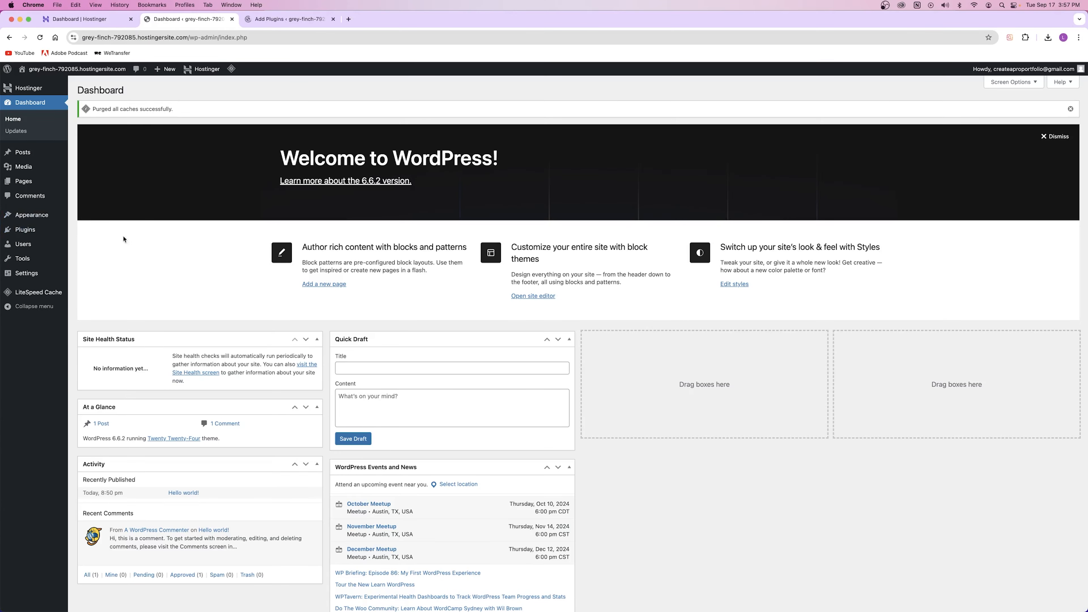
pyautogui.click(299, 23)
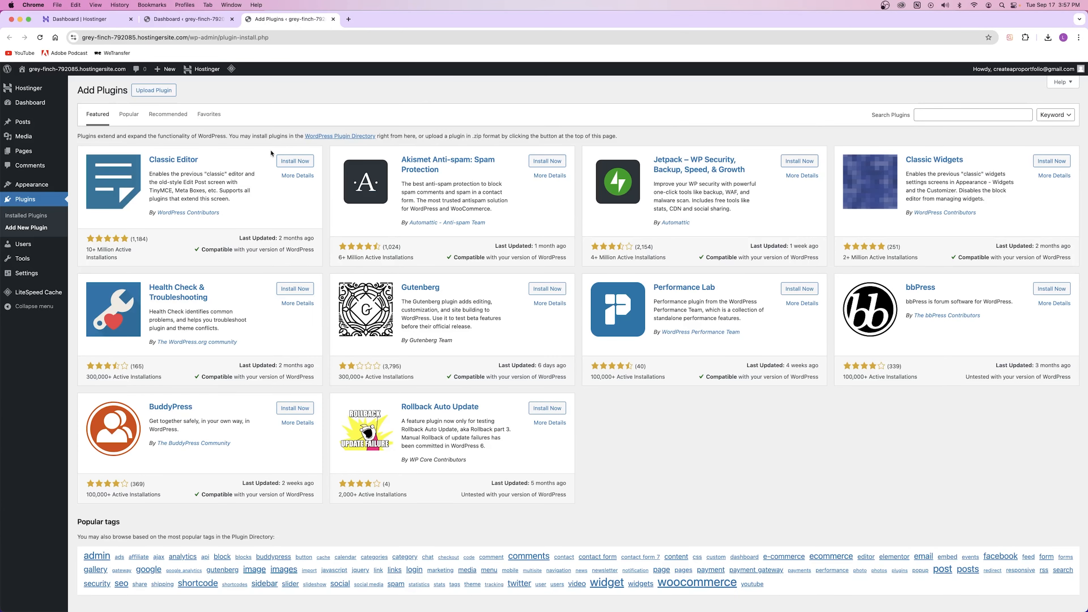
# Close the Hostinger dashboard tab and return to the Add Plugins page.
pyautogui.click(79, 19)
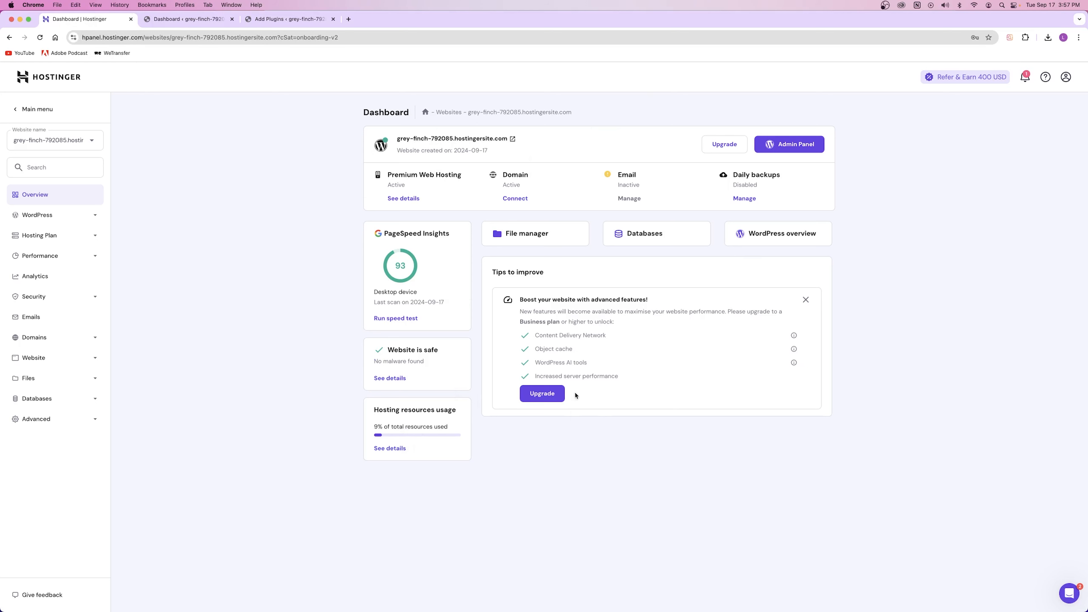
pyautogui.click(131, 19)
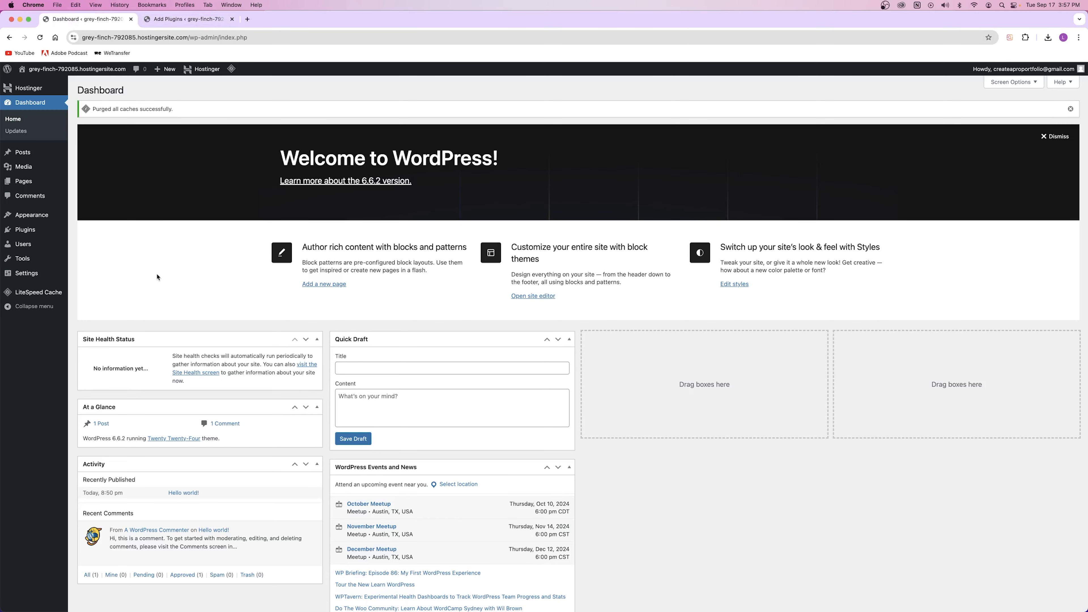
pyautogui.click(177, 20)
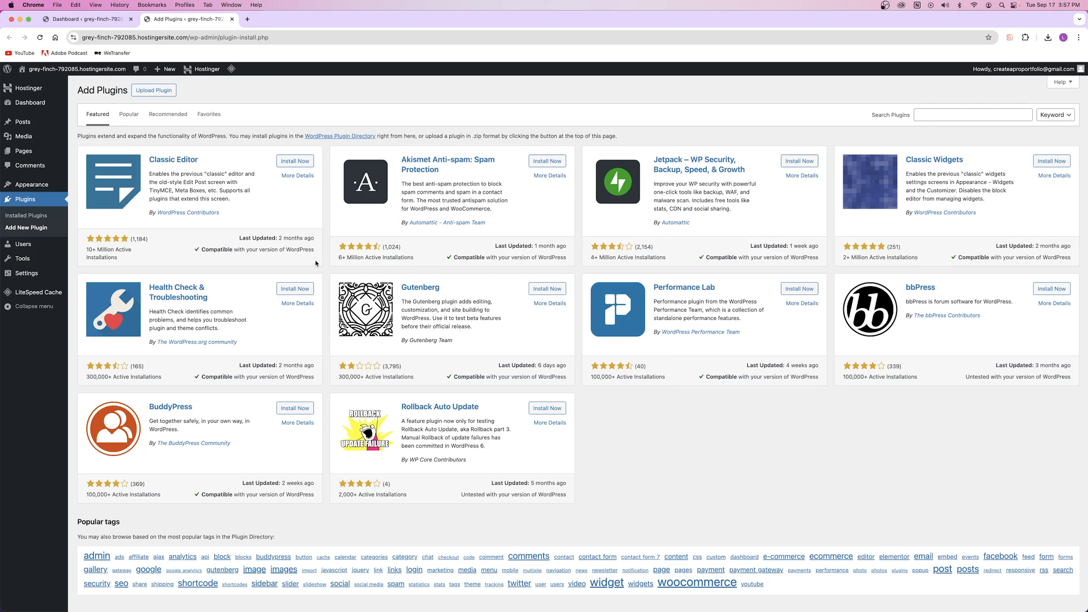
# Search the plugin directory for "starter templates", and install and activate the Starter Templates plugin by Brainstorm Force.
pyautogui.click(975, 113)
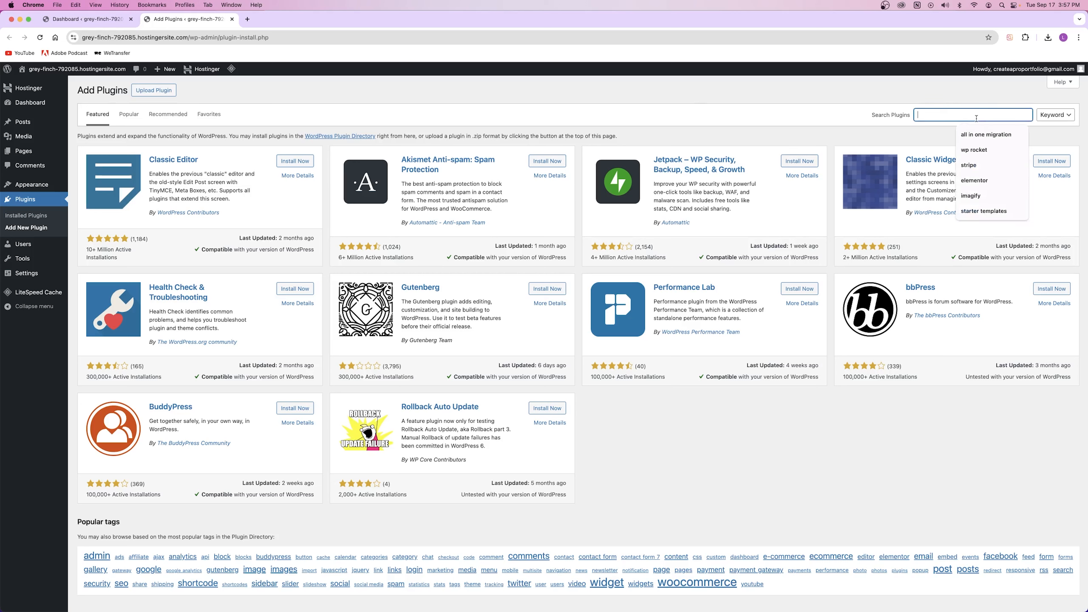
pyautogui.click(981, 211)
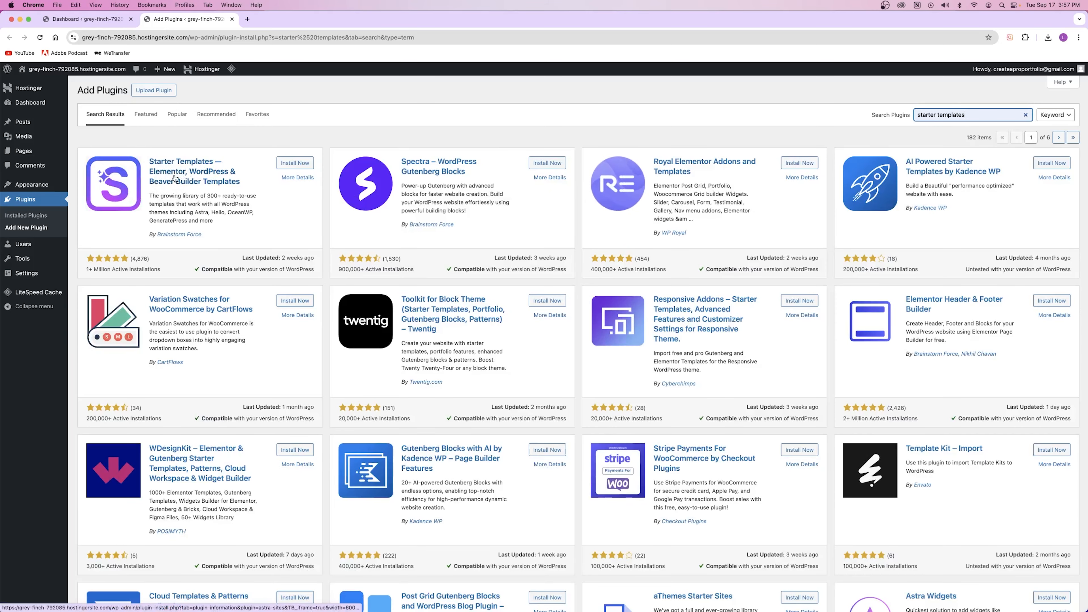
pyautogui.click(286, 167)
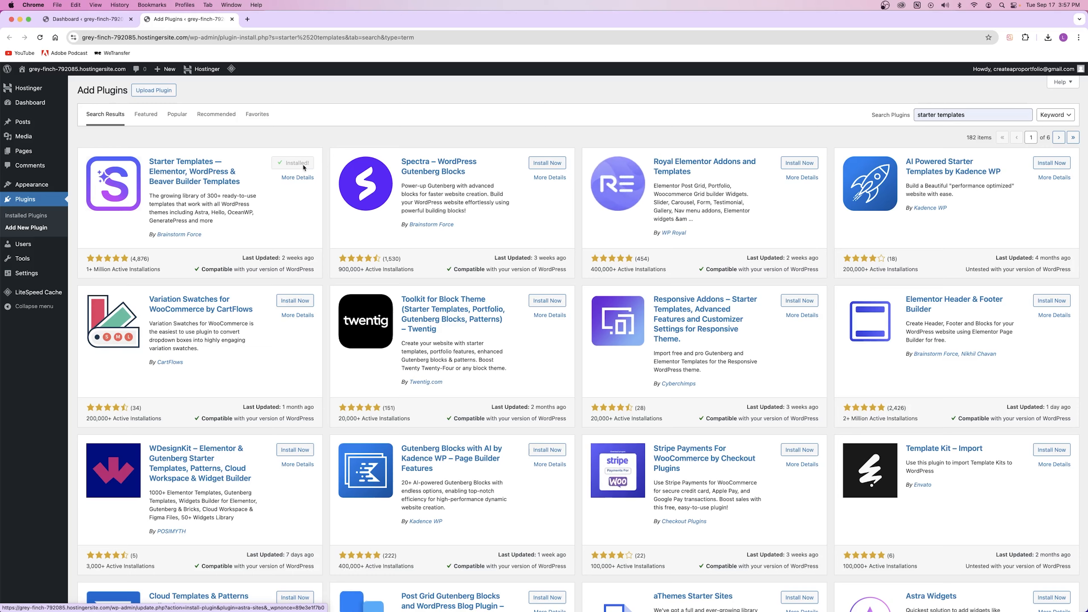
pyautogui.click(303, 167)
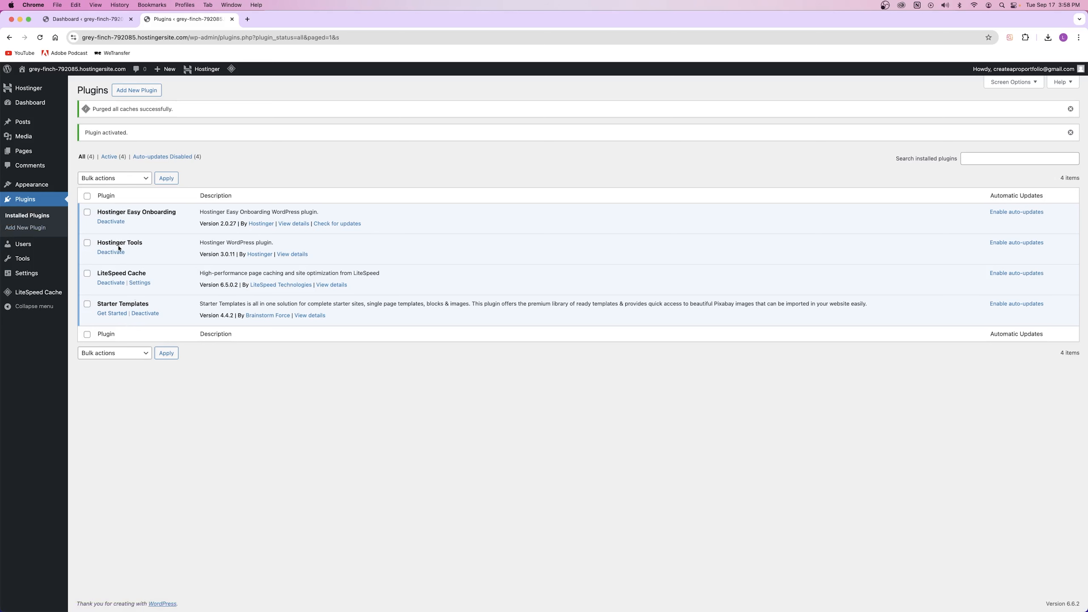
# Start the Starter Templates setup and choose to build the website with Classic Starter Templates.
pyautogui.moveTo(150, 305); pyautogui.dragTo(88, 305)
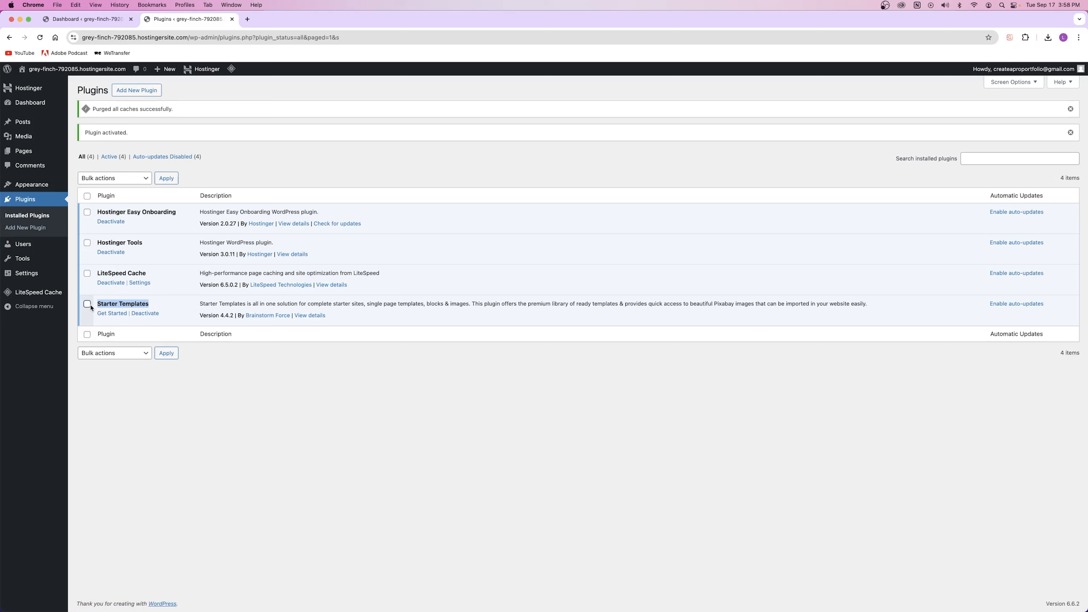
pyautogui.click(112, 314)
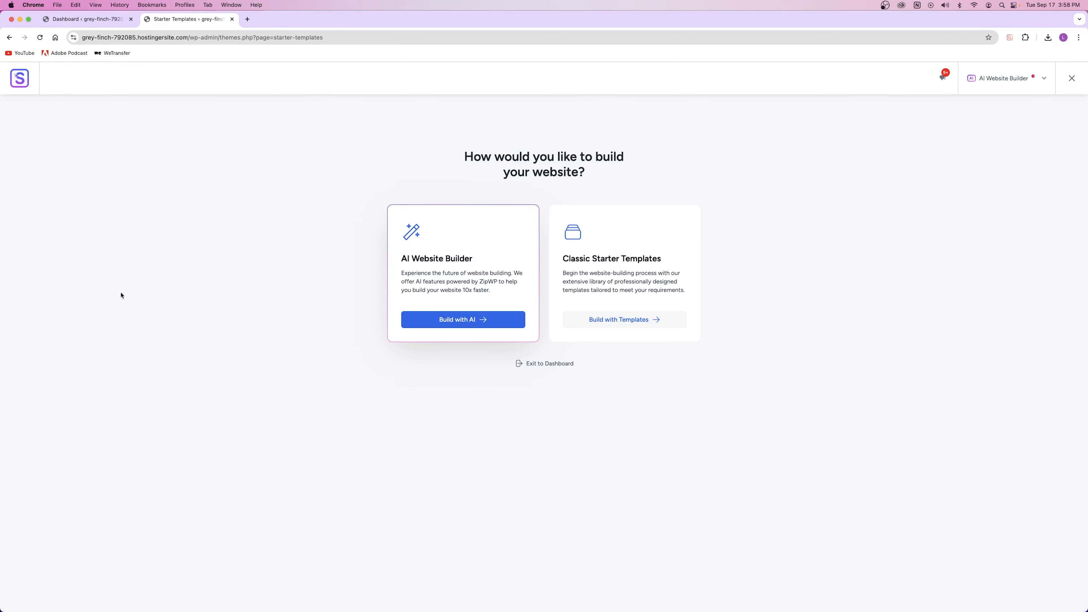
pyautogui.moveTo(406, 255); pyautogui.dragTo(512, 281)
pyautogui.click(481, 289)
pyautogui.click(495, 283)
pyautogui.moveTo(561, 262); pyautogui.dragTo(667, 263)
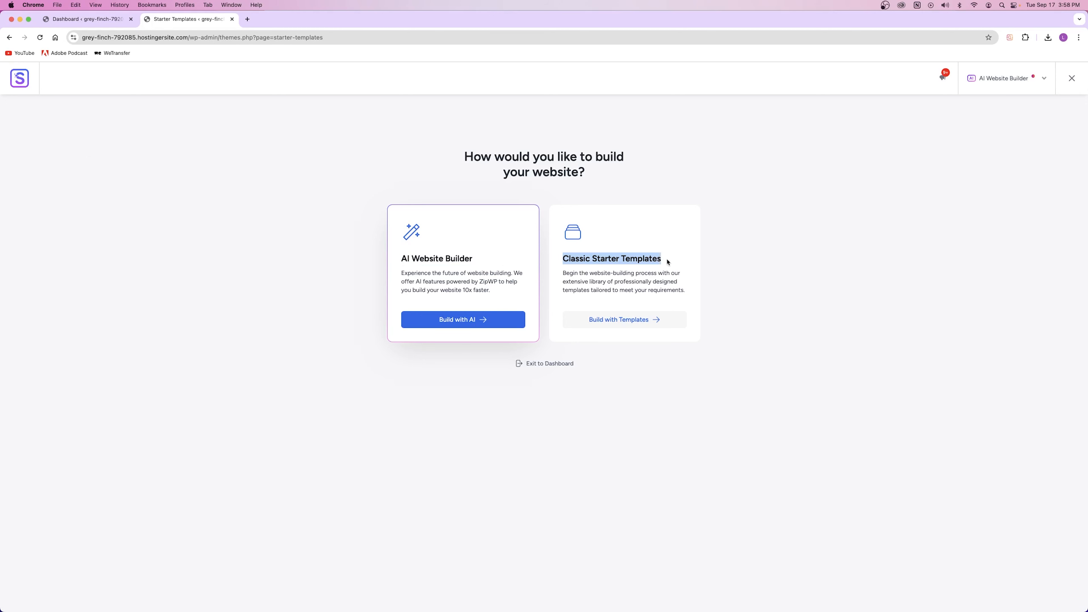
pyautogui.click(635, 326)
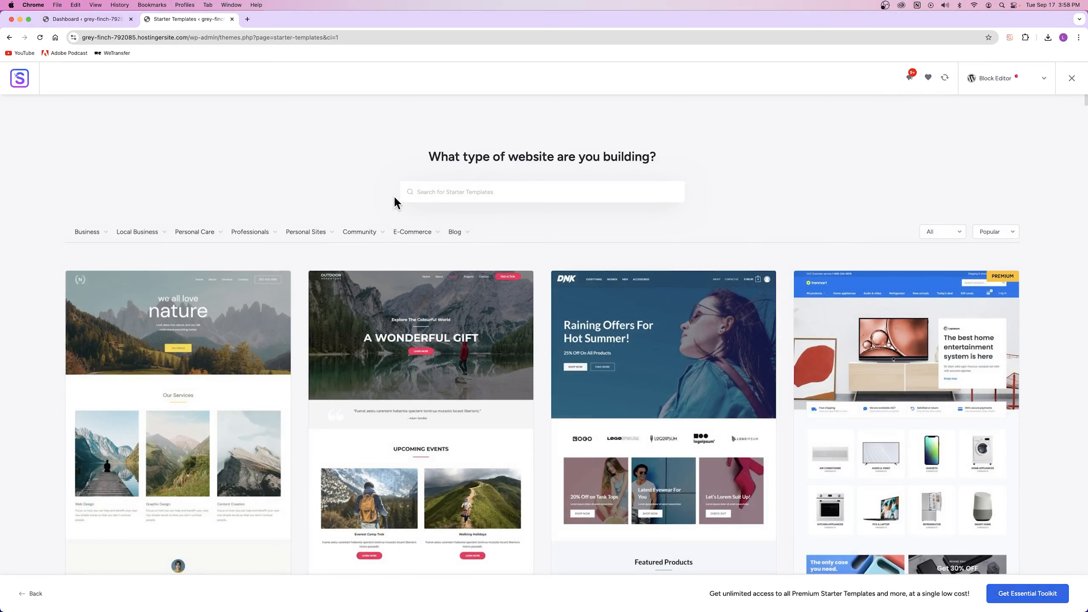
# Set Elementor as the page builder for the template library.
pyautogui.click(1011, 82)
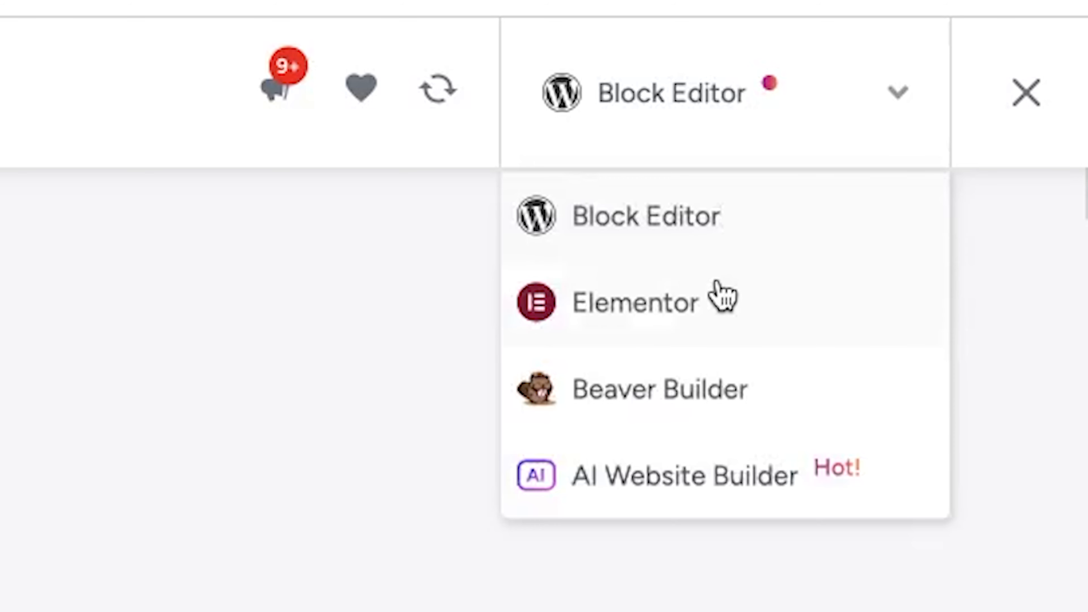
pyautogui.click(720, 296)
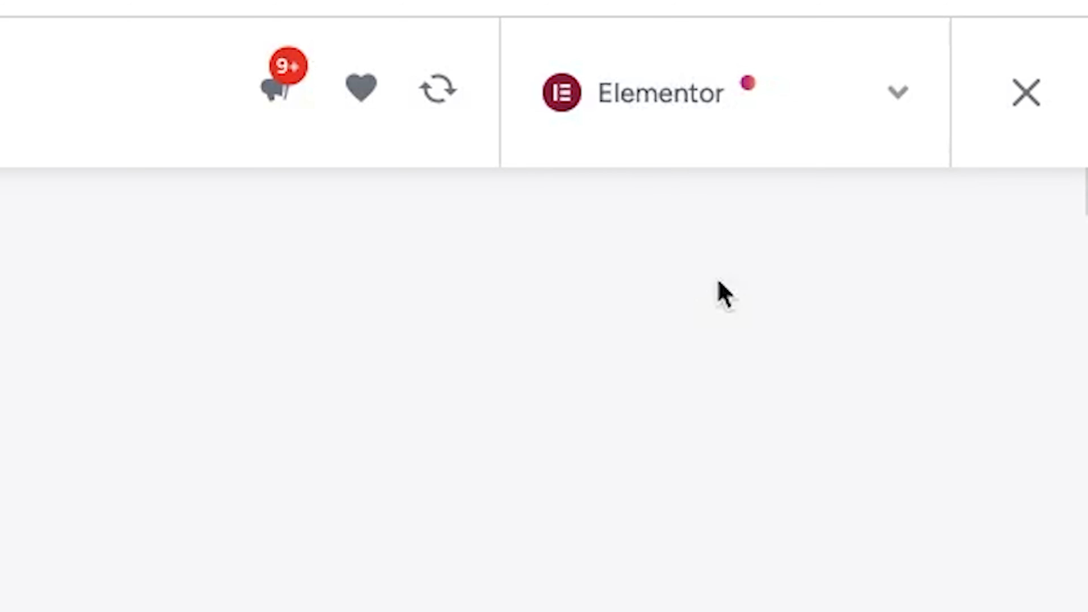
pyautogui.click(651, 141)
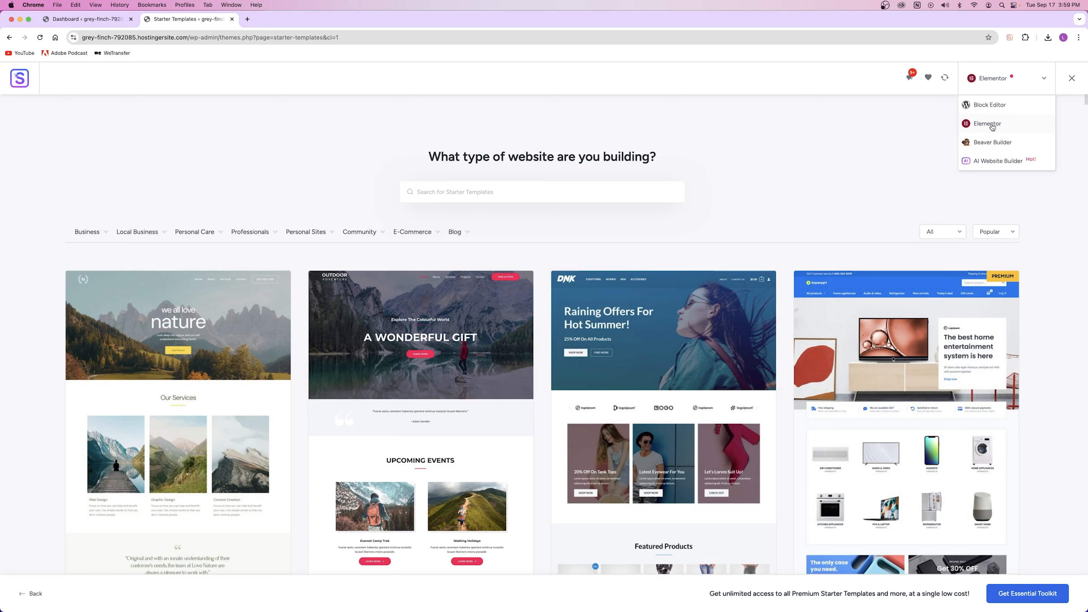
pyautogui.click(987, 127)
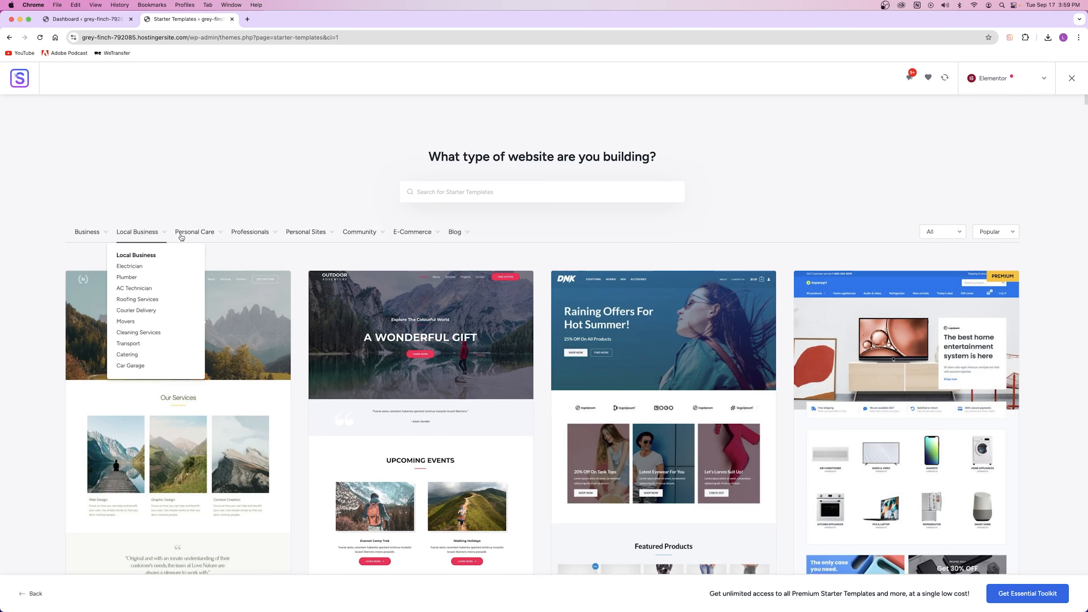
# Browse the template categories and their subcategories, and look through the gallery of Elementor starter templates.
pyautogui.moveTo(308, 239)
pyautogui.moveTo(86, 237)
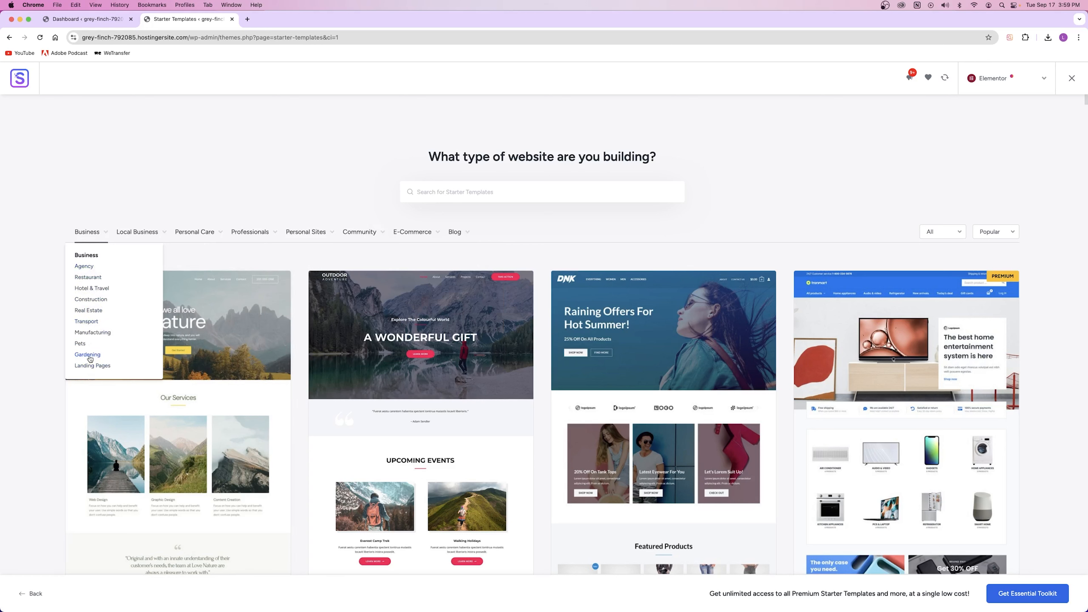
pyautogui.moveTo(148, 240)
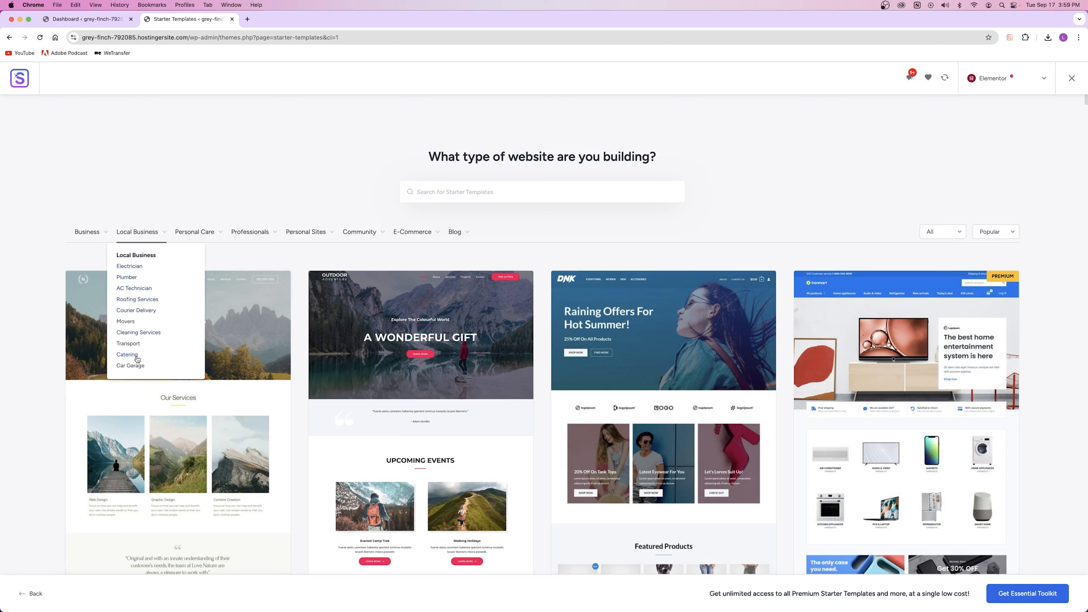
pyautogui.moveTo(211, 234)
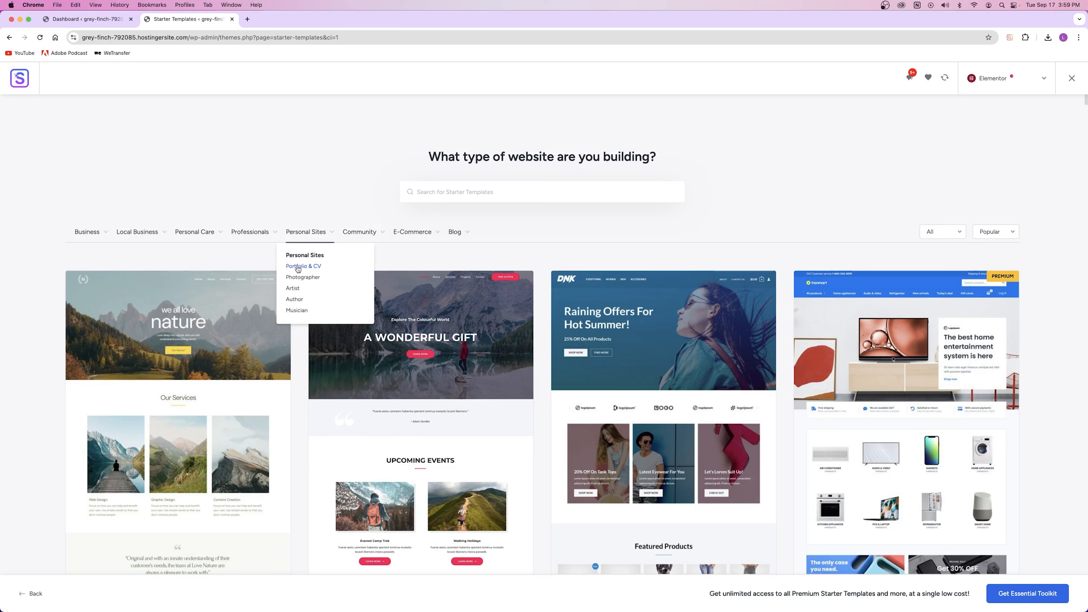
pyautogui.moveTo(412, 236)
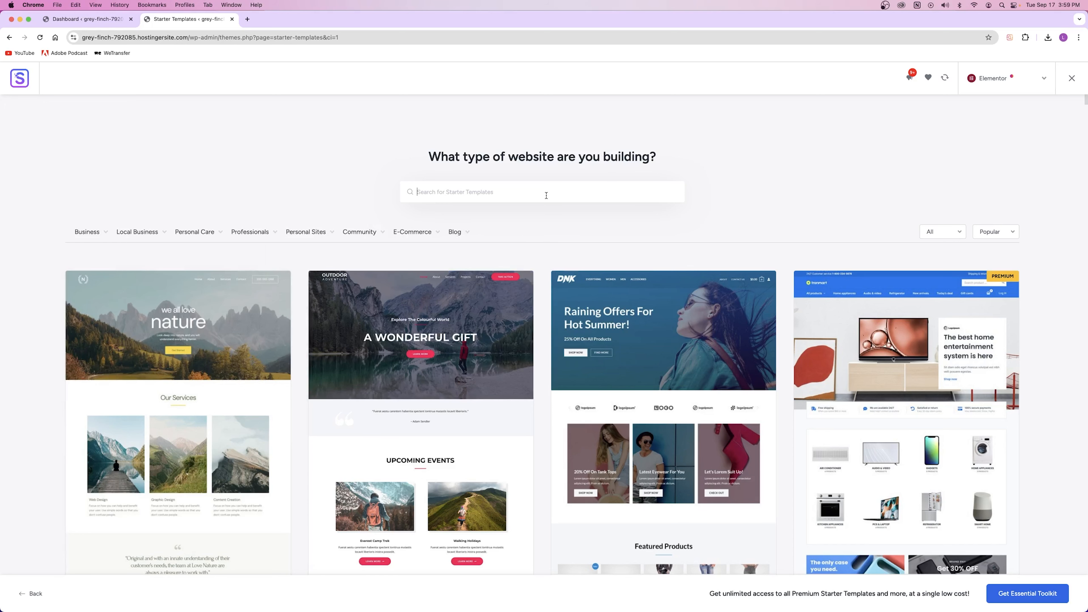
pyautogui.scroll(-10, 531, 230)
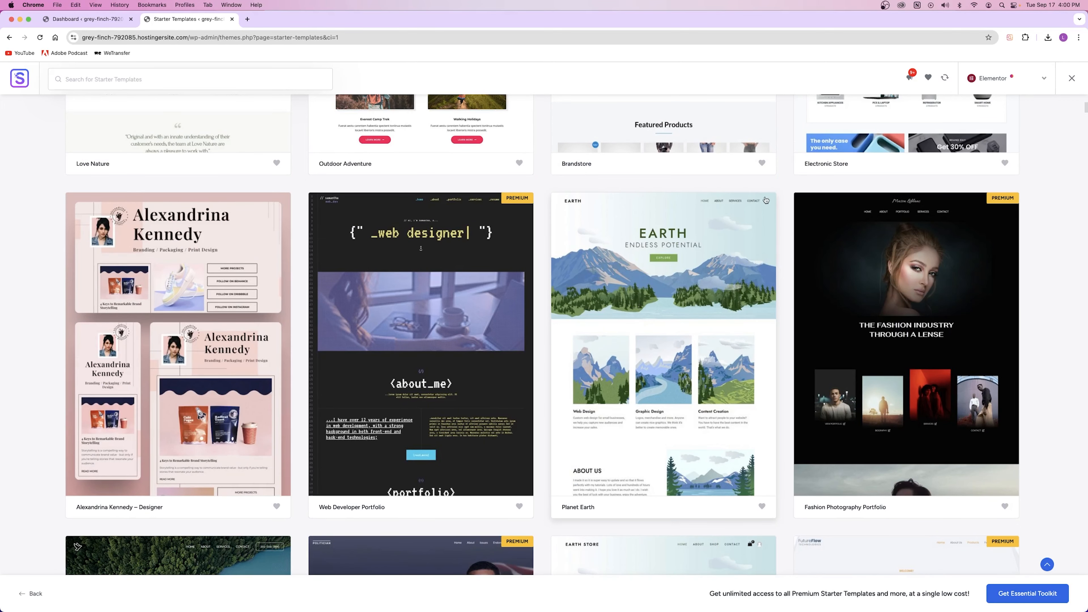
pyautogui.scroll(10, 493, 221)
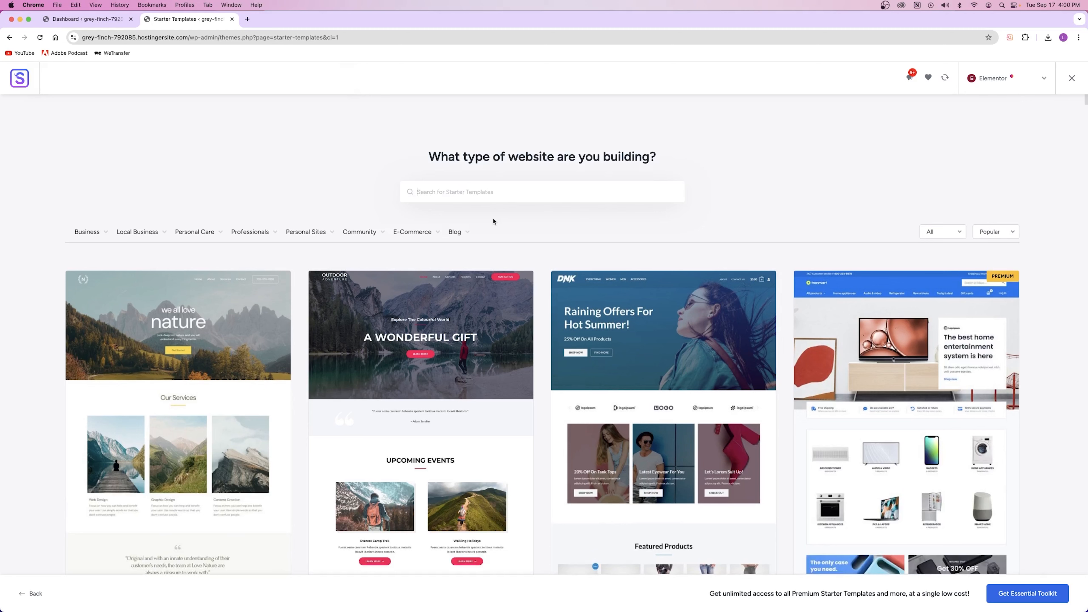
# Search the starter templates for "david" and open the David Williams template.
pyautogui.write('david')
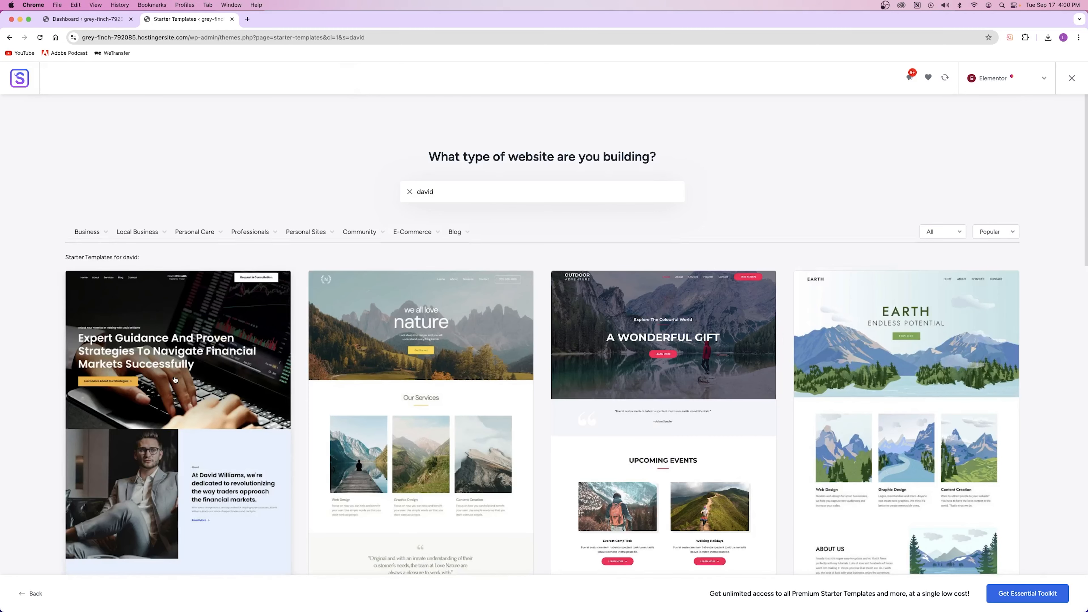
pyautogui.scroll(-4, 176, 381)
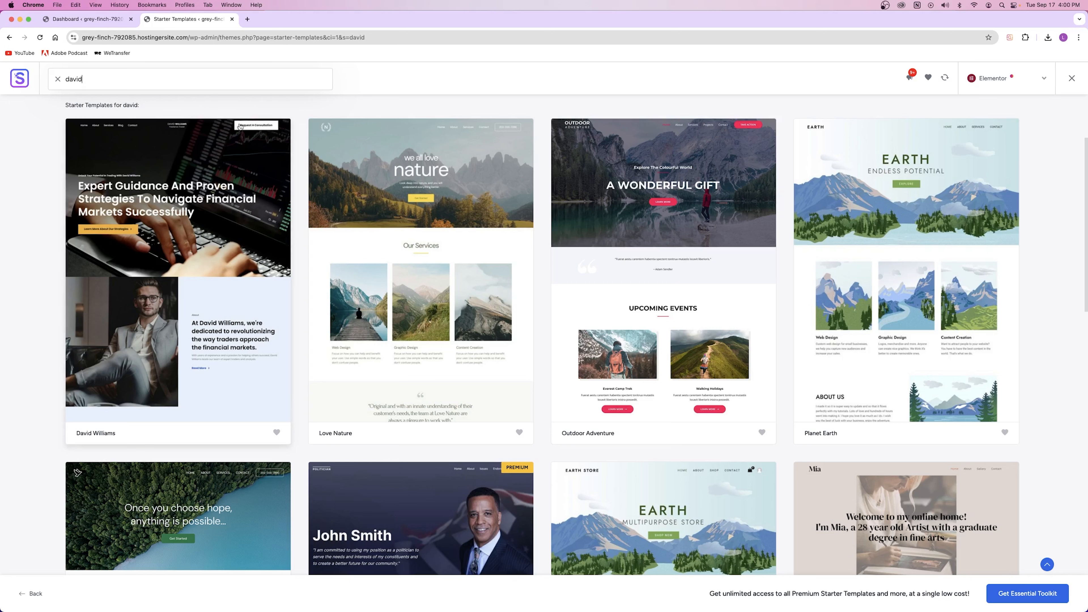
pyautogui.click(238, 260)
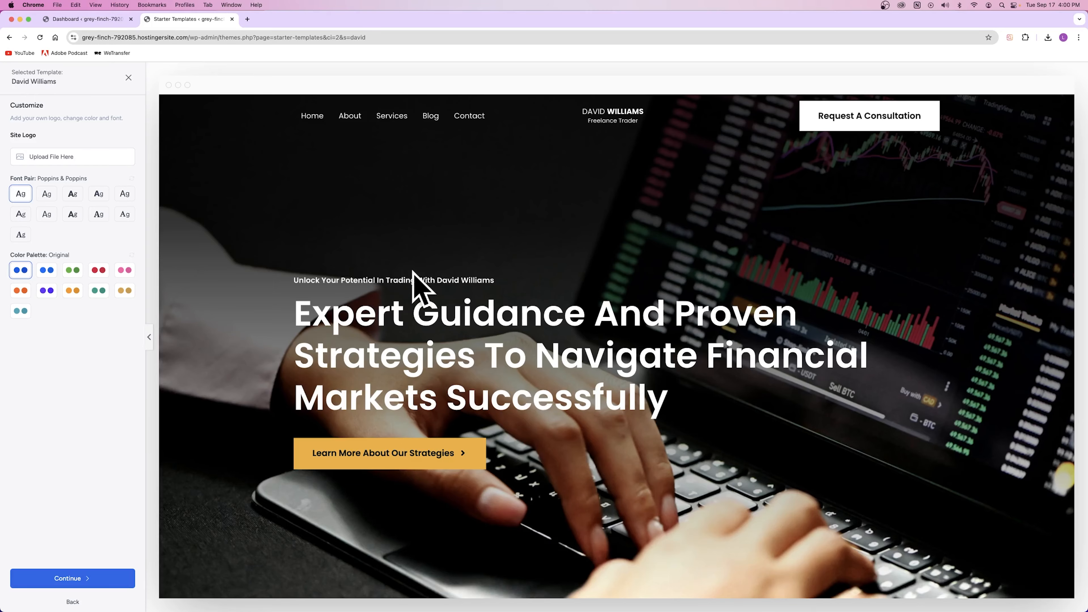
# Preview the template's home page down to the footer, its About and Services pages, and return to the home page.
pyautogui.scroll(-5, 666, 335)
pyautogui.scroll(-10, 666, 335)
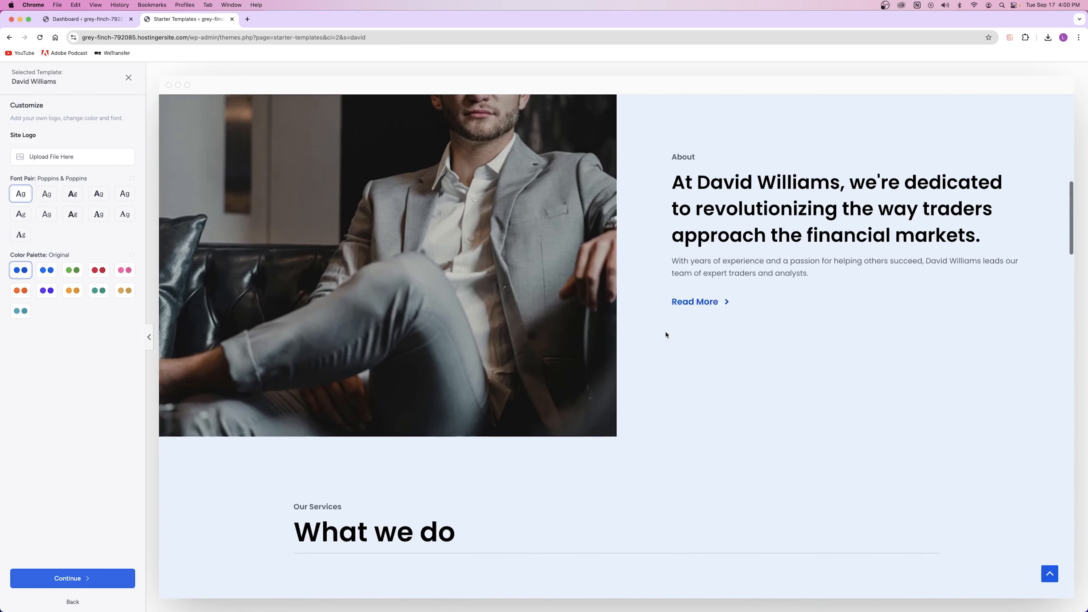
pyautogui.scroll(-10, 667, 334)
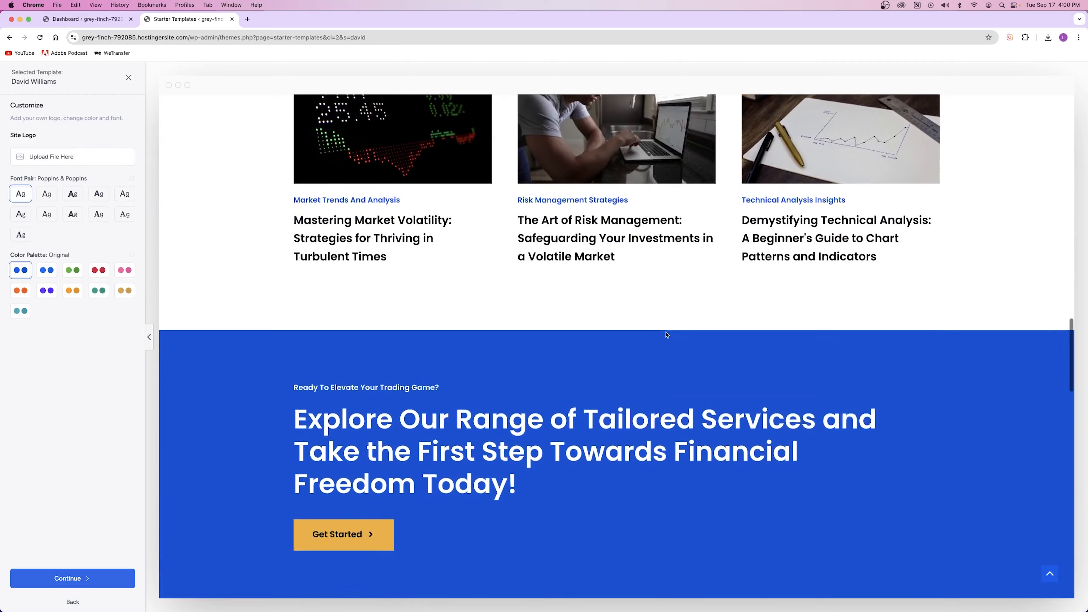
pyautogui.scroll(-12, 666, 334)
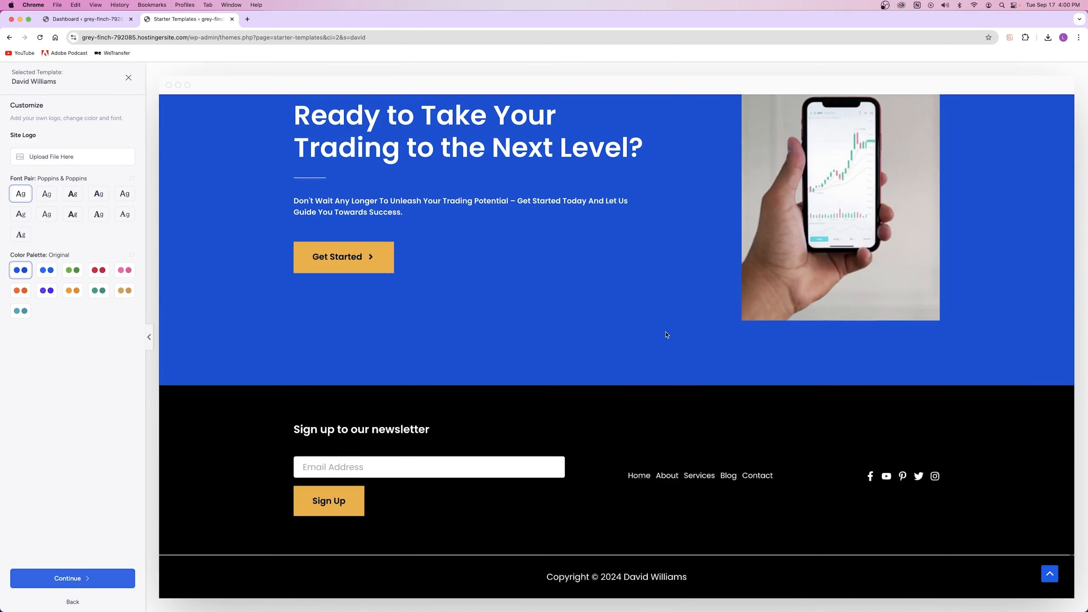
pyautogui.scroll(20, 666, 334)
pyautogui.click(350, 115)
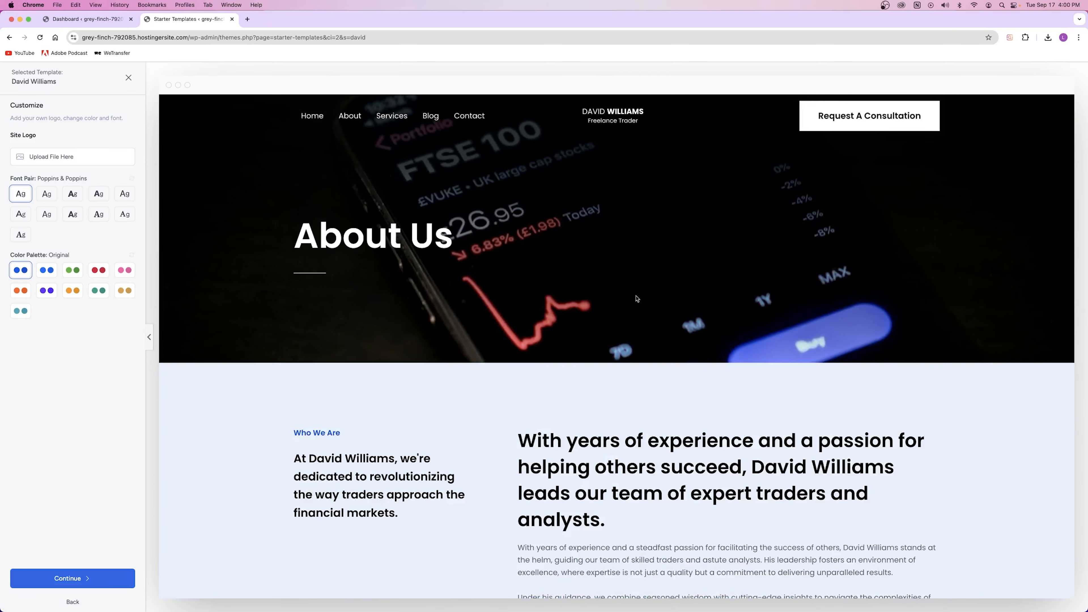
pyautogui.click(392, 116)
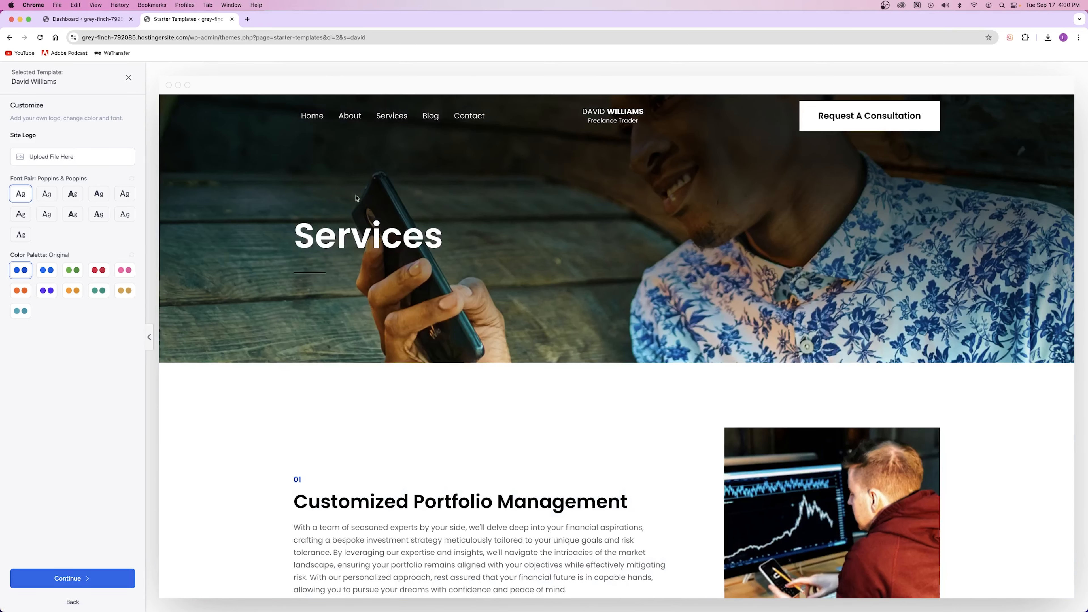
pyautogui.click(312, 116)
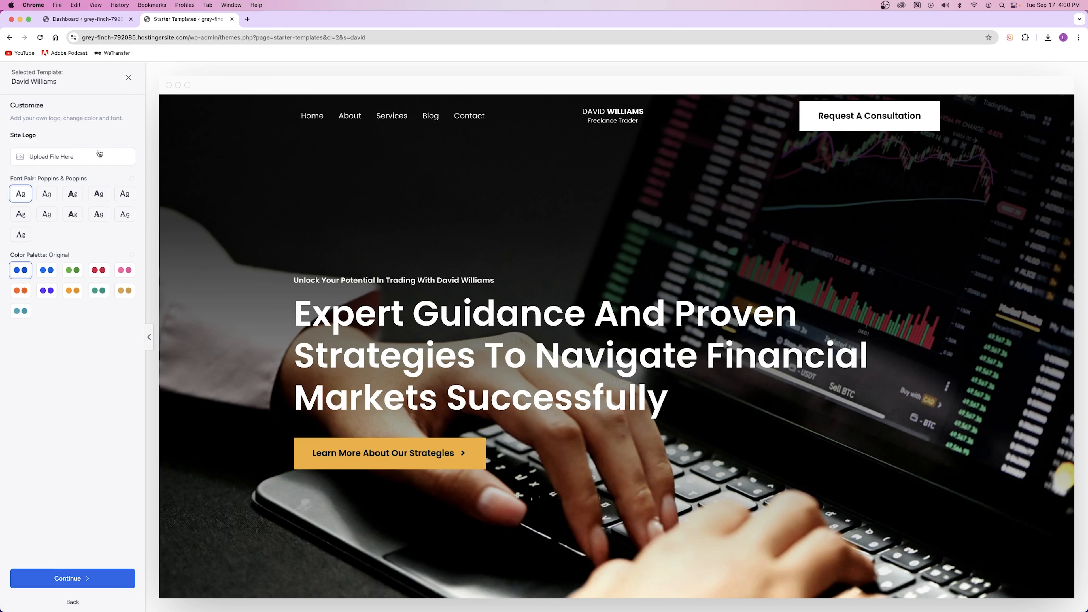
pyautogui.moveTo(11, 135); pyautogui.dragTo(36, 135)
pyautogui.click(76, 126)
pyautogui.click(61, 157)
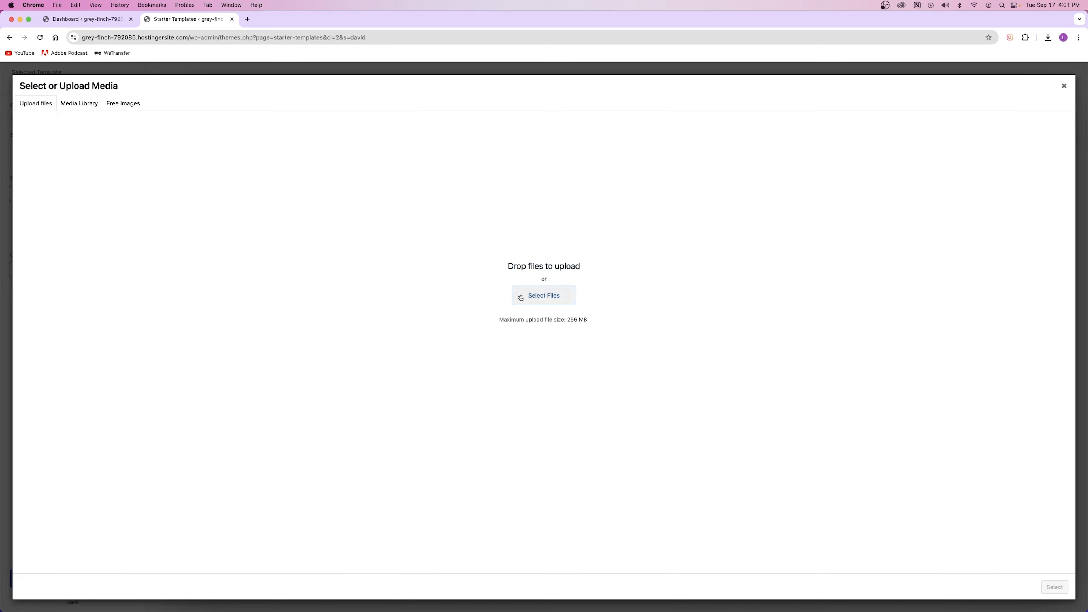
pyautogui.click(1064, 86)
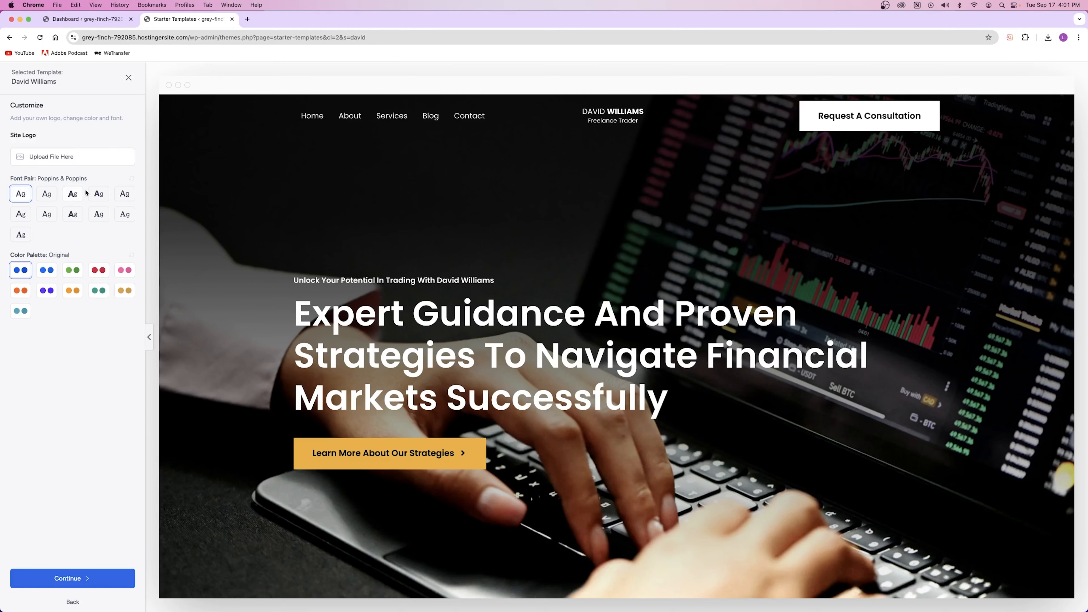
# Try several font pairs on the template, including Outfit & DM Sans and Manrope & Inter, and return to Poppins & Poppins.
pyautogui.click(70, 195)
pyautogui.click(79, 216)
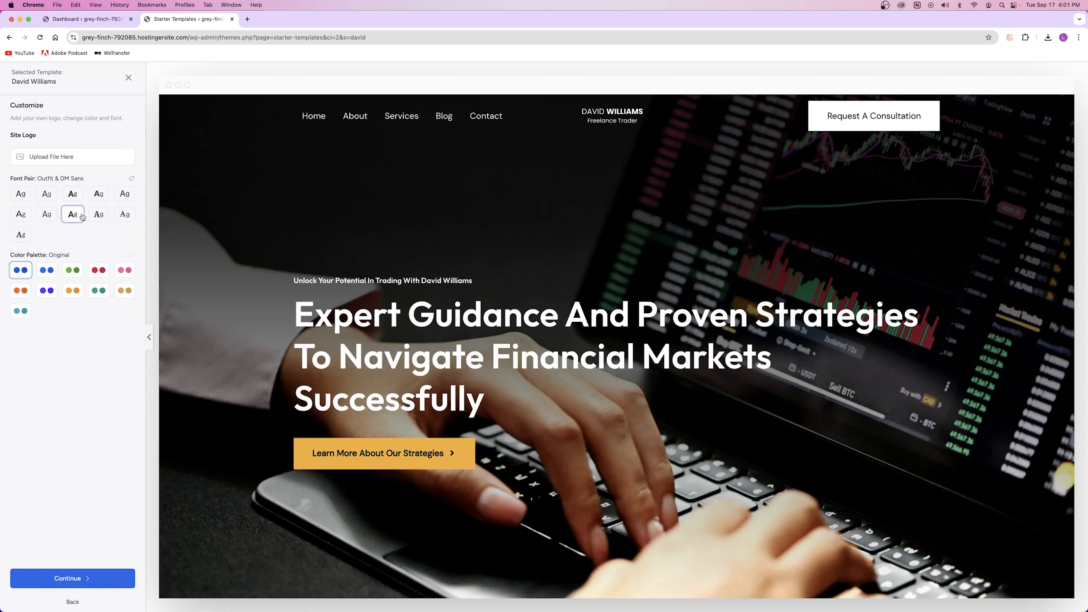
pyautogui.click(101, 218)
pyautogui.click(46, 214)
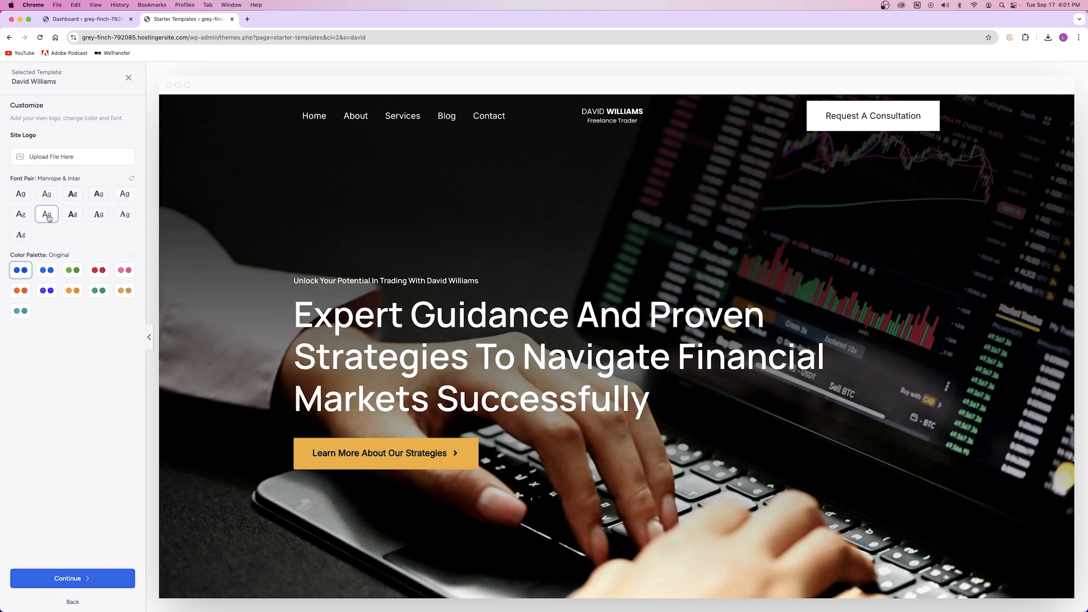
pyautogui.click(18, 195)
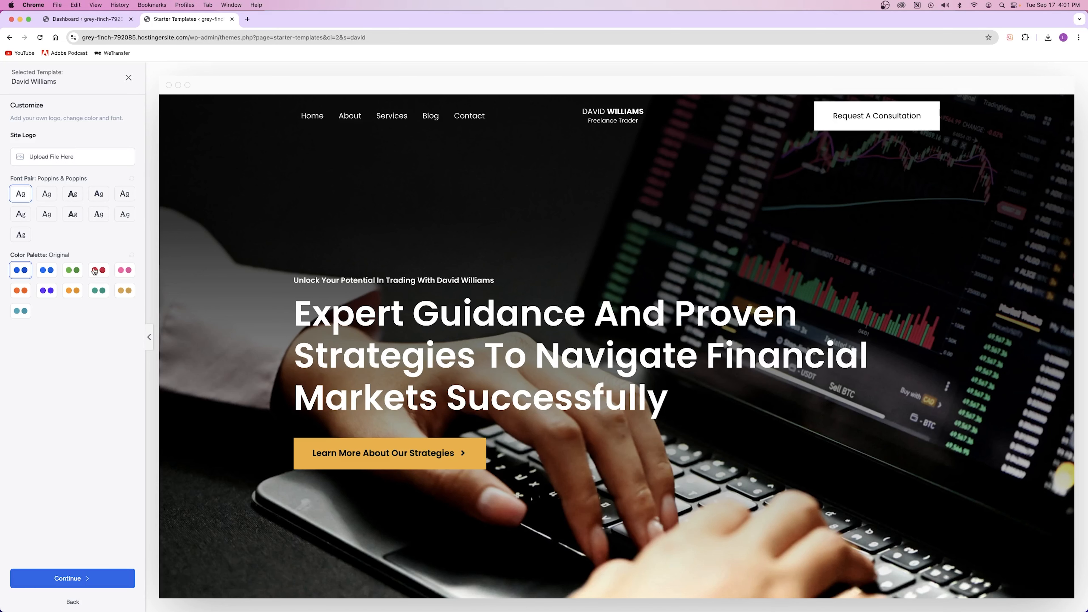
# Try the colour palettes Style 1, Style 8, Style 3, Style 6 and Style 5 on the template, and restore the Original palette.
pyautogui.click(48, 271)
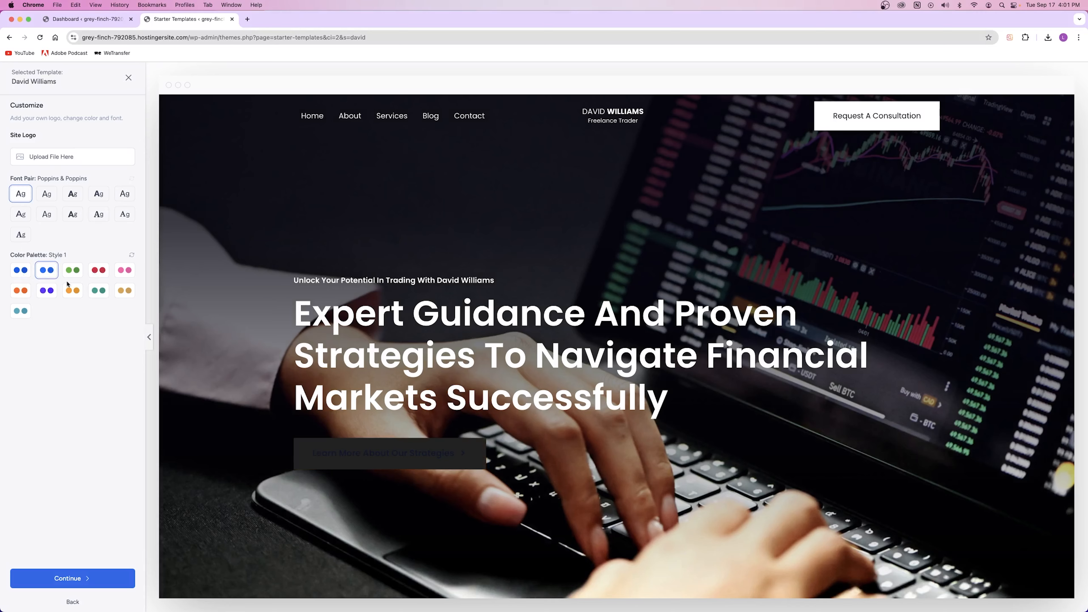
pyautogui.click(71, 294)
pyautogui.click(99, 290)
pyautogui.scroll(-10, 349, 302)
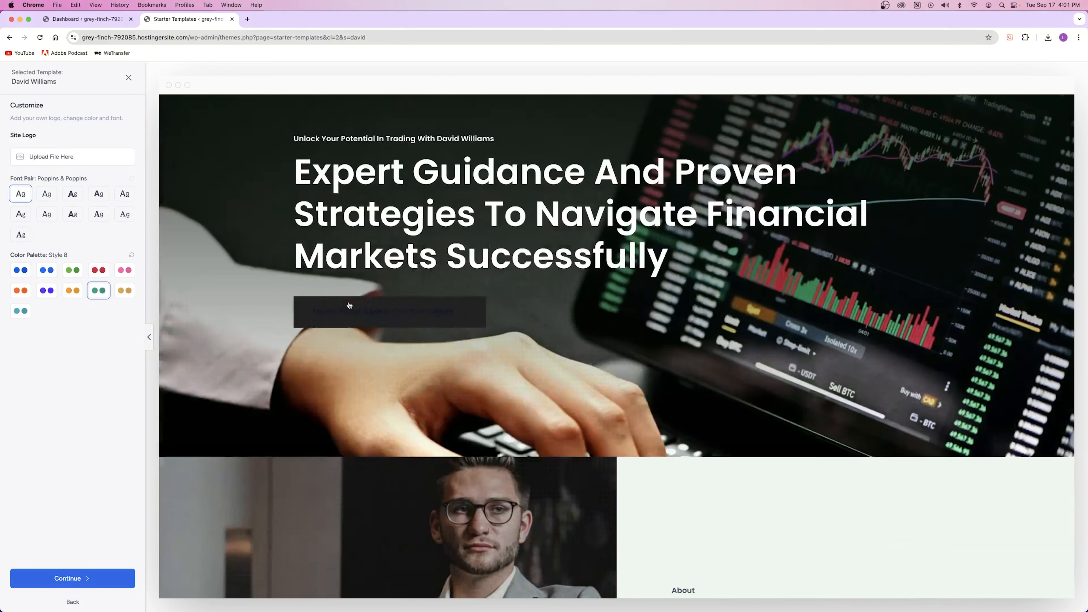
pyautogui.scroll(-3, 349, 303)
pyautogui.click(98, 270)
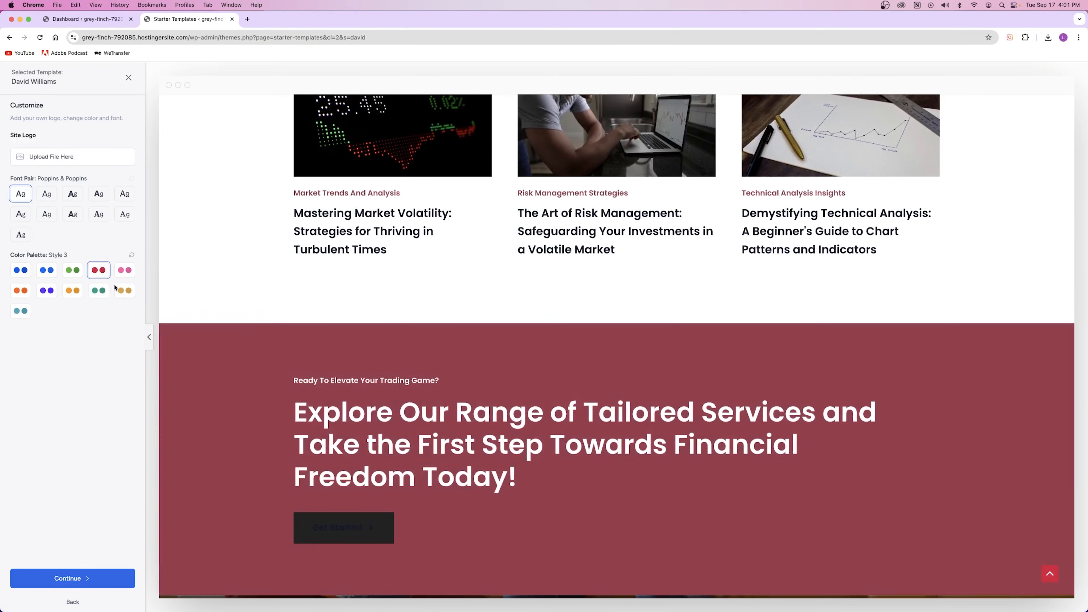
pyautogui.click(51, 292)
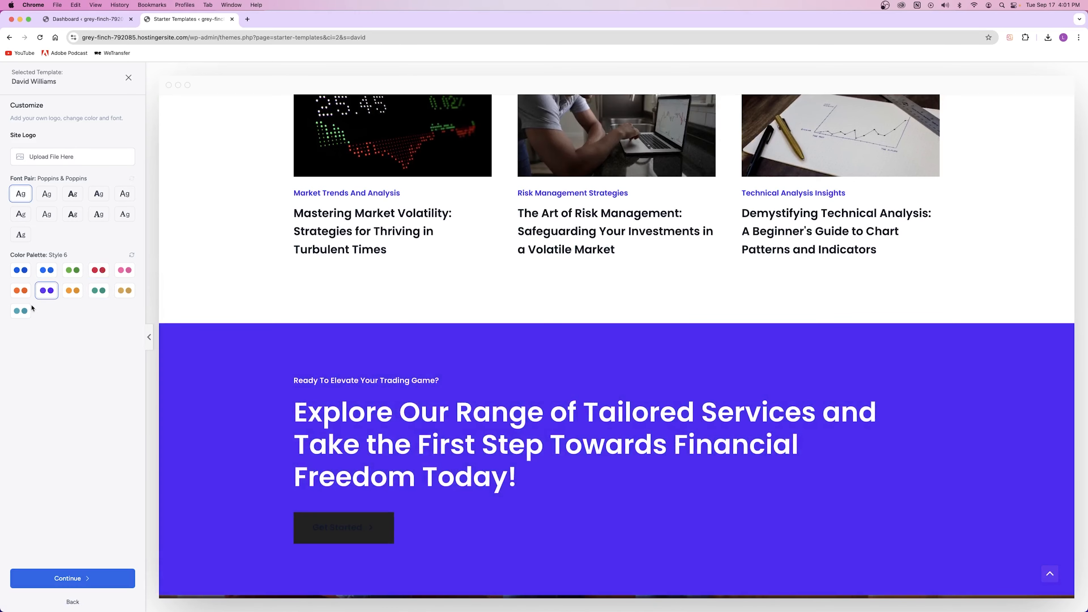
pyautogui.click(20, 294)
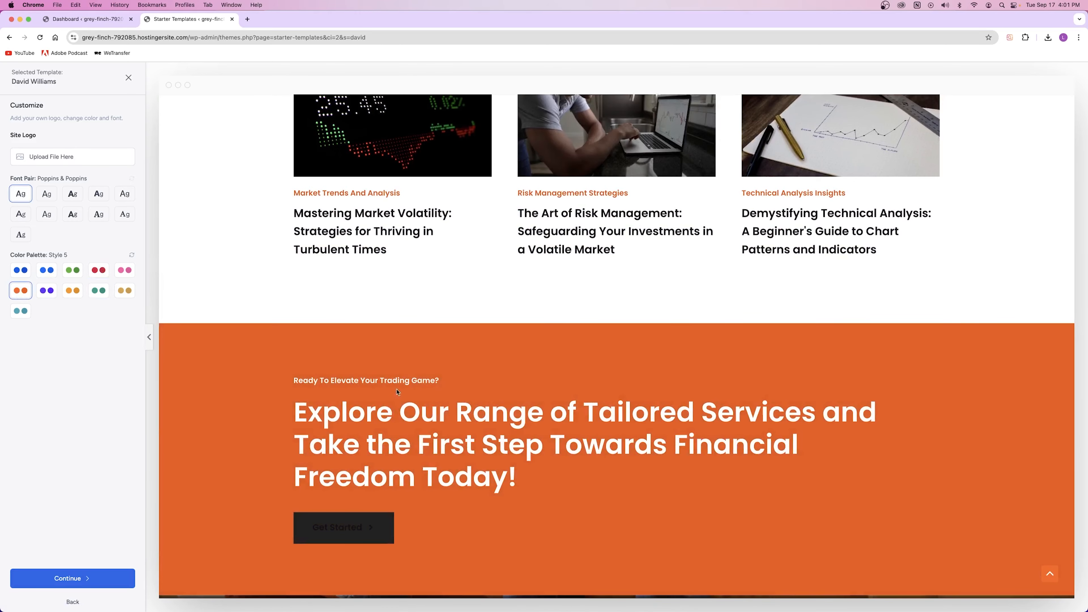
pyautogui.scroll(-10, 263, 344)
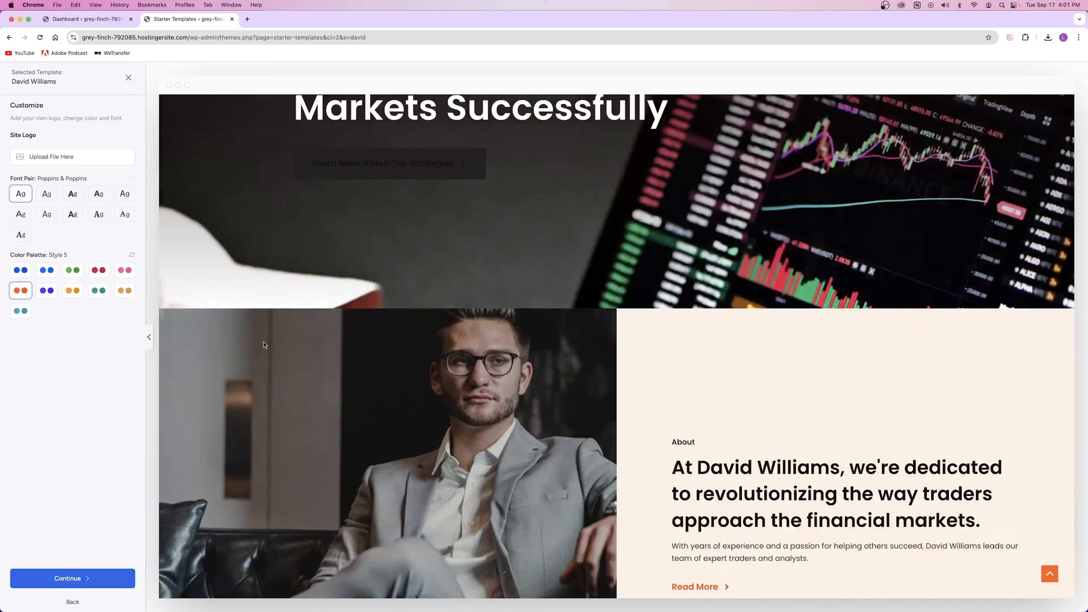
pyautogui.scroll(-5, 264, 345)
pyautogui.click(131, 255)
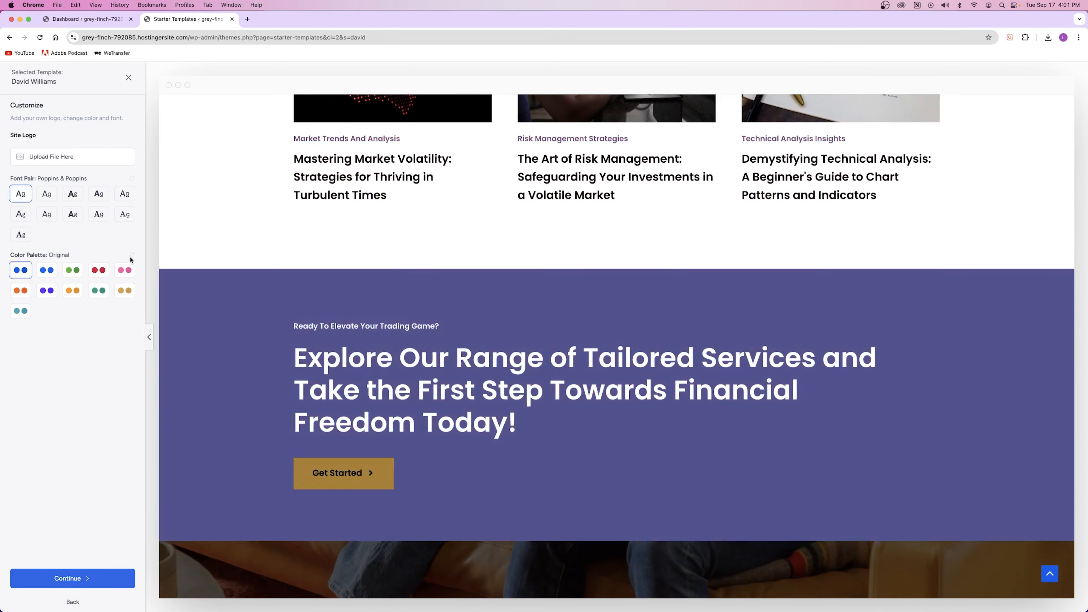
pyautogui.scroll(-5, 430, 369)
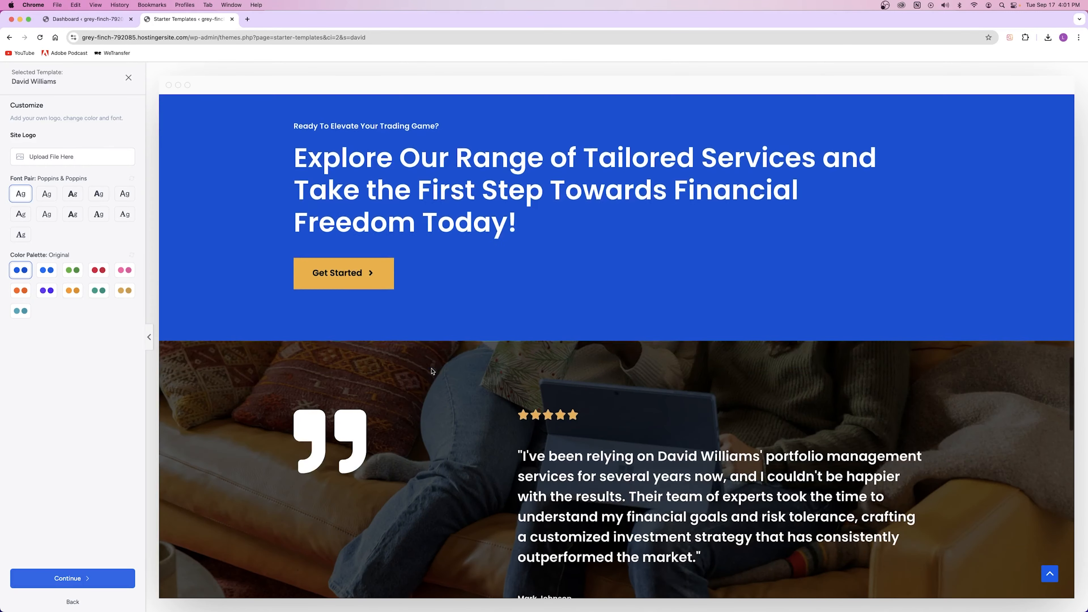
pyautogui.scroll(20, 431, 369)
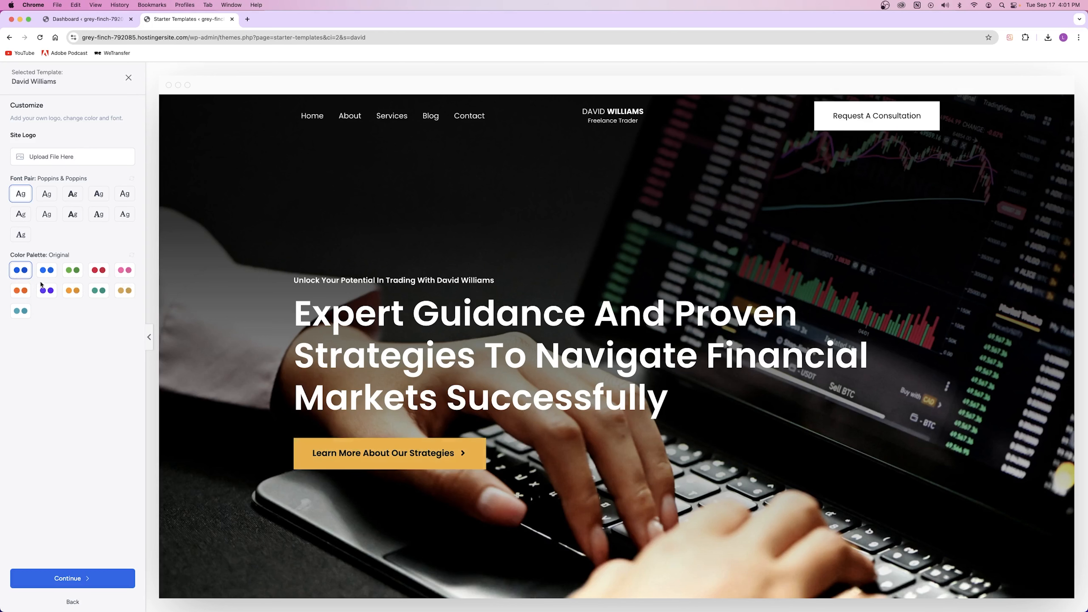
# Continue with the customized template and skip the selection of additional features.
pyautogui.click(90, 579)
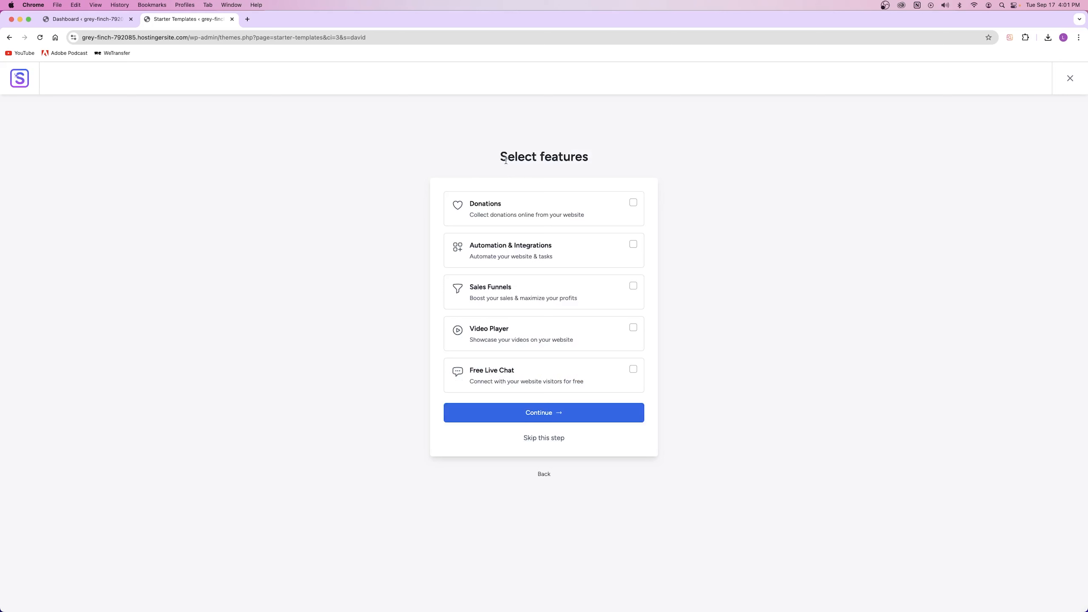
pyautogui.moveTo(505, 160); pyautogui.dragTo(589, 158)
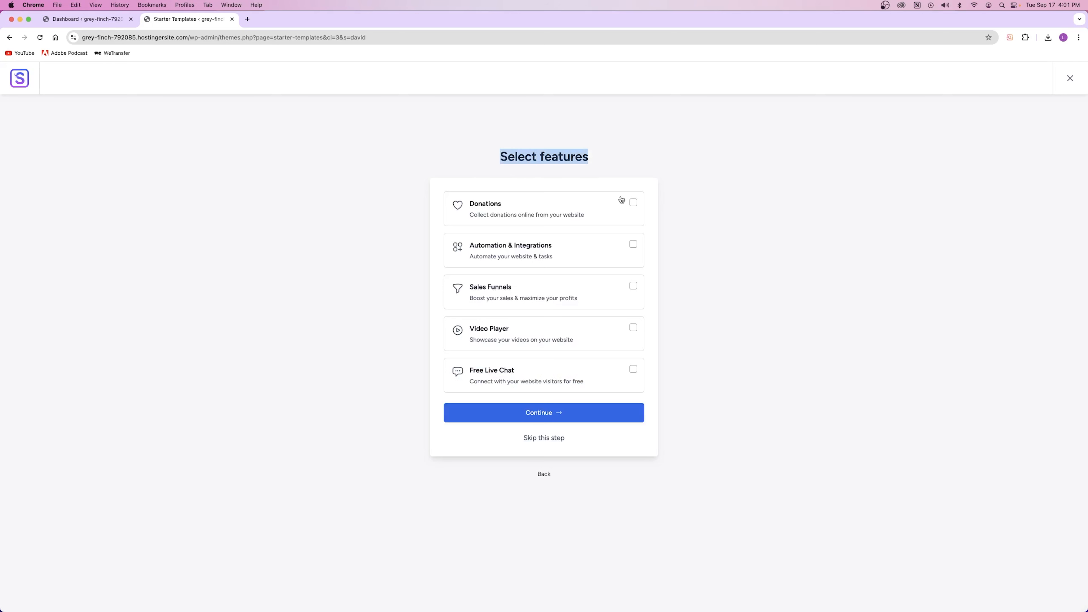
pyautogui.click(544, 441)
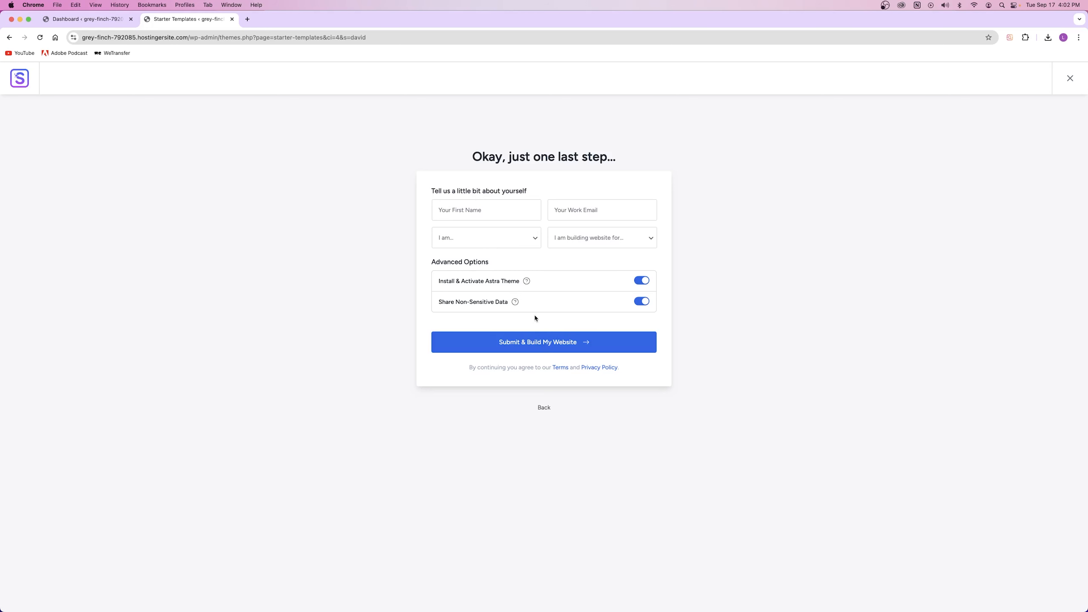
# Turn off Share Non-Sensitive Data in the advanced options of the last setup step.
pyautogui.click(640, 304)
pyautogui.moveTo(440, 283); pyautogui.dragTo(518, 281)
pyautogui.click(483, 282)
pyautogui.click(503, 282)
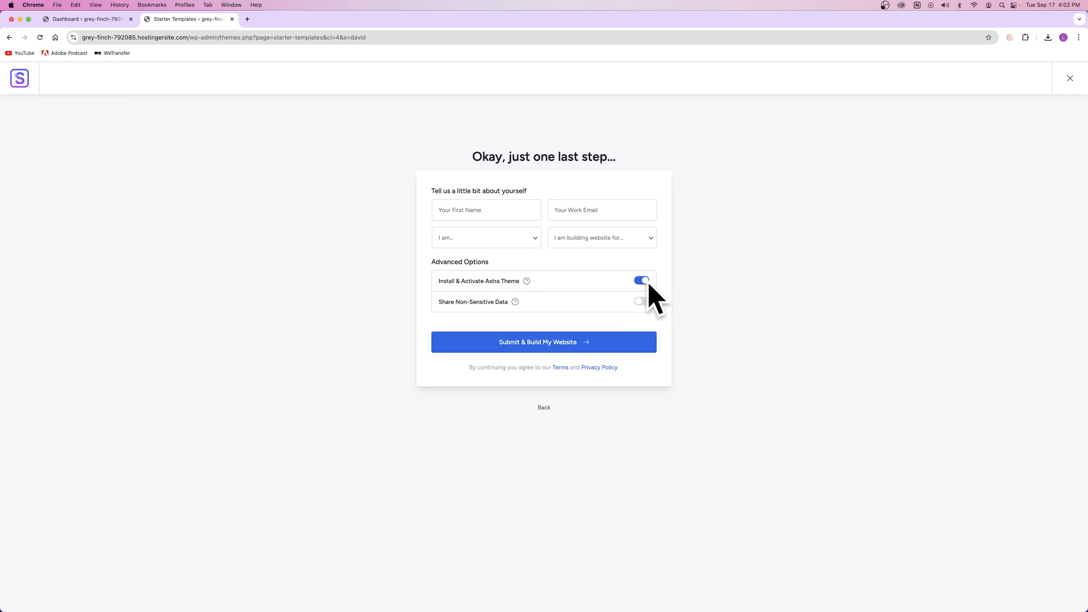
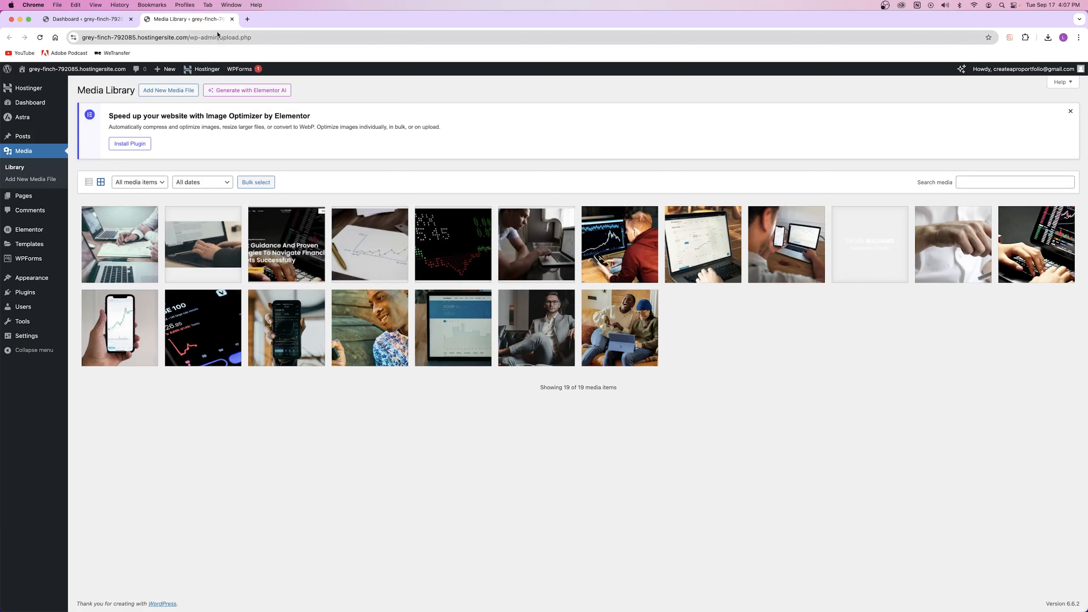
# Upload all the pictures from the Images folder inside Astra 2024 Files in Downloads to the media library.
pyautogui.click(171, 94)
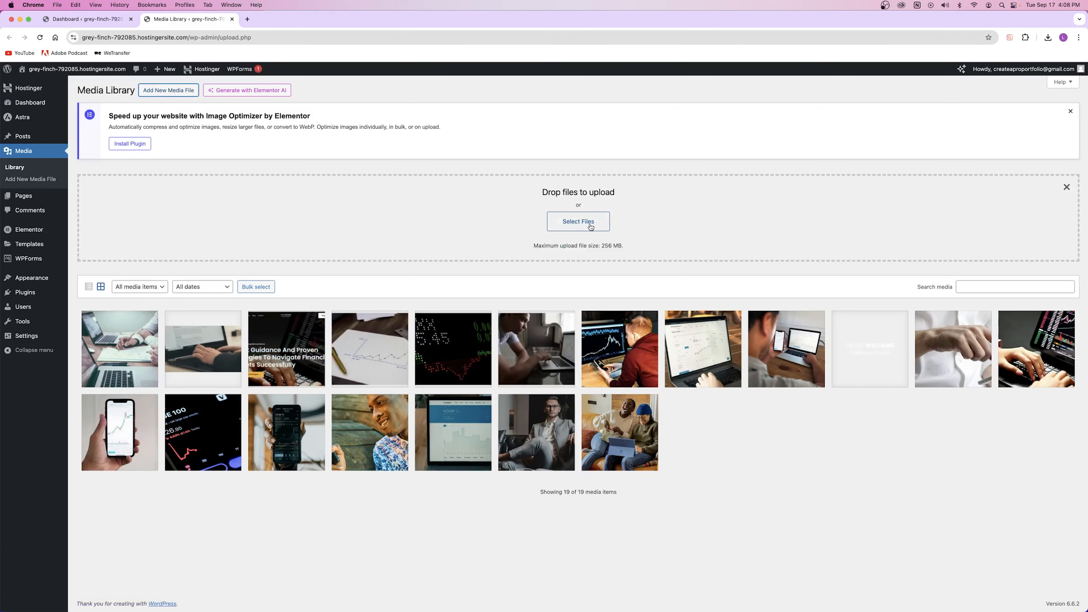
pyautogui.click(590, 228)
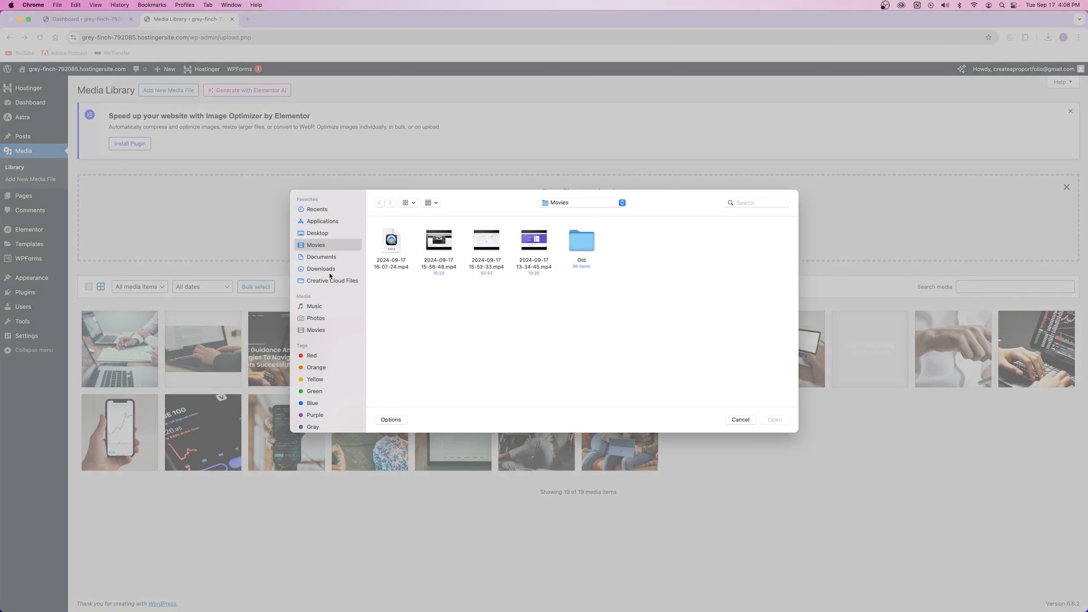
pyautogui.click(321, 269)
pyautogui.doubleClick(392, 246)
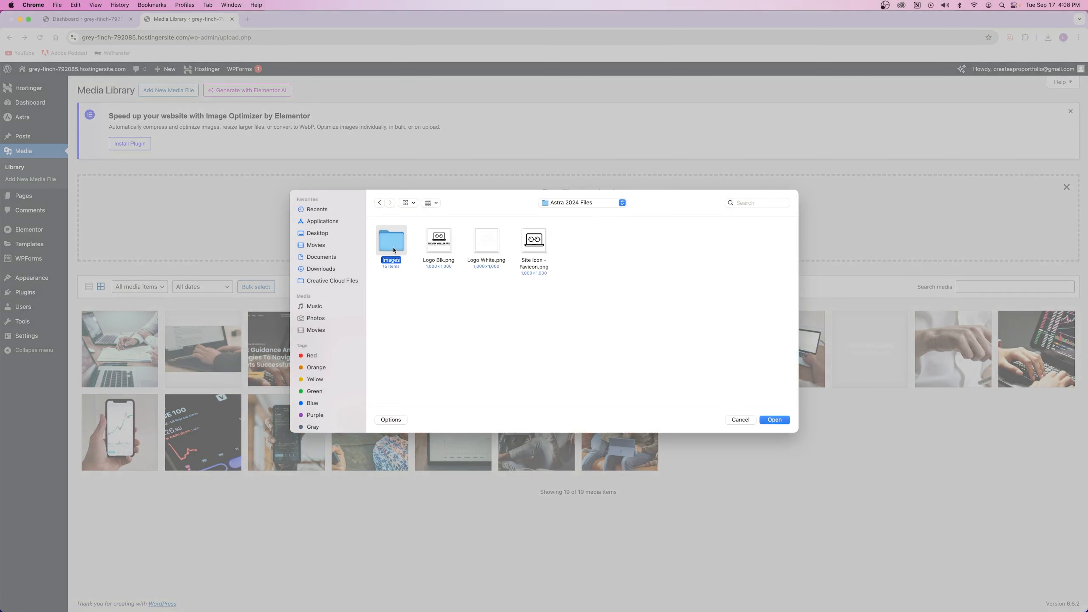
pyautogui.doubleClick(394, 250)
pyautogui.moveTo(781, 320); pyautogui.dragTo(449, 267)
pyautogui.click(774, 420)
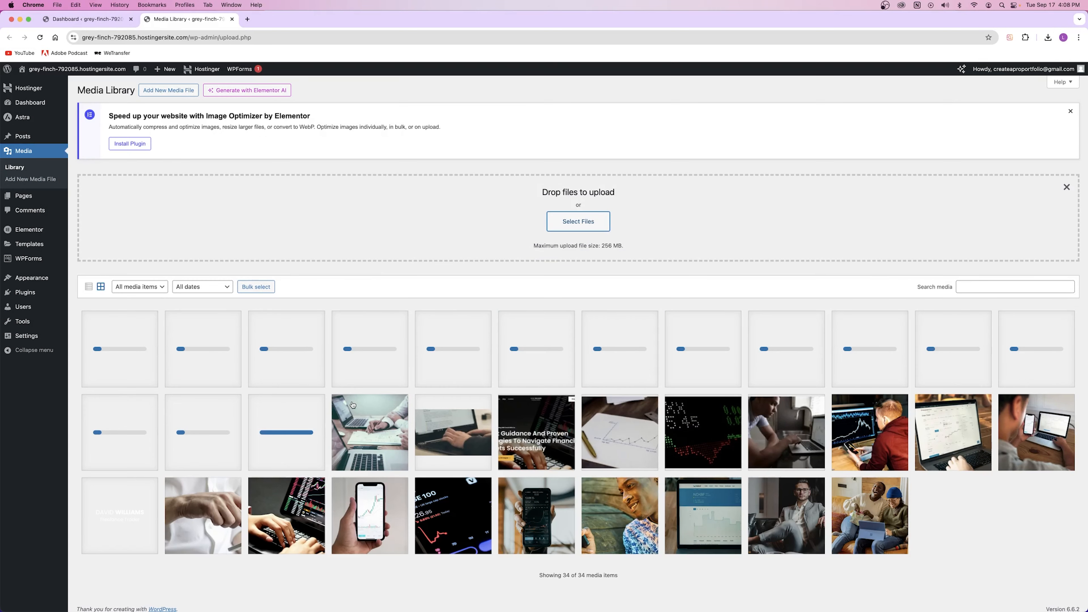
# Open unsplash.com in a new browser tab.
pyautogui.click(247, 19)
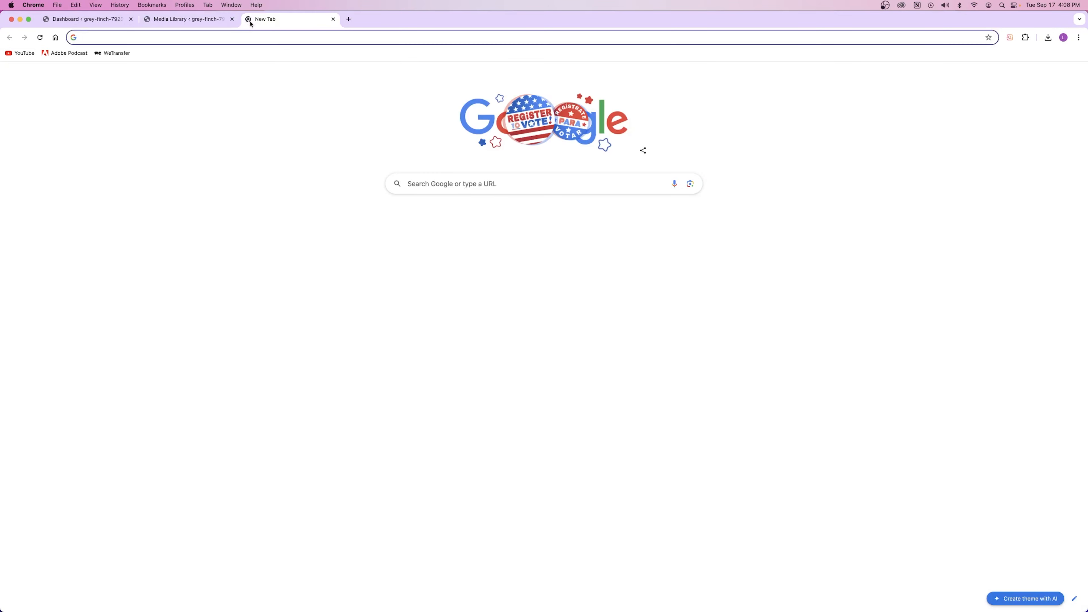
pyautogui.click(255, 37)
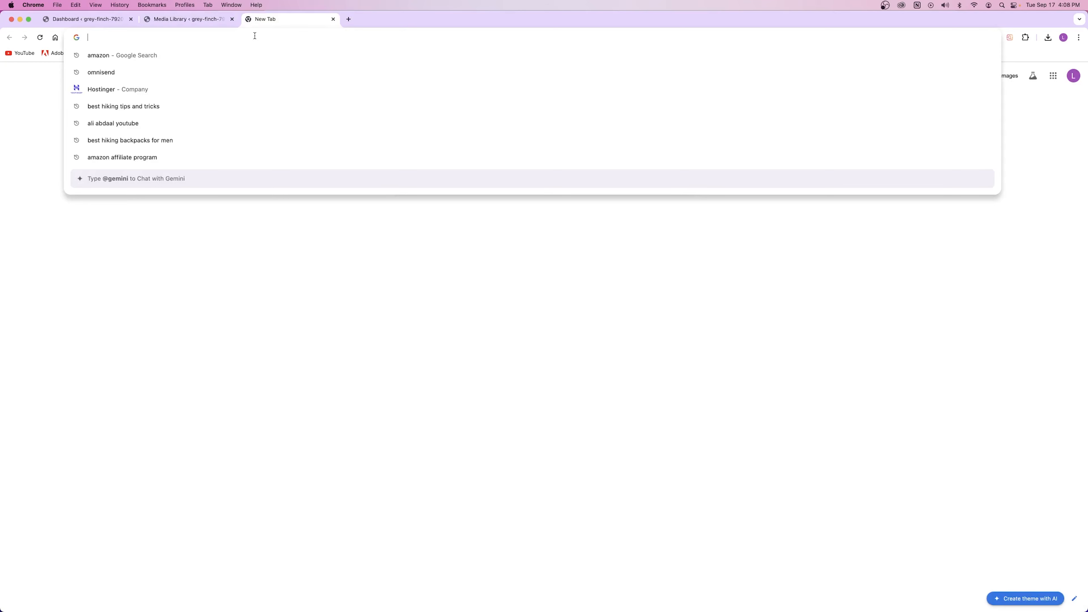
pyautogui.write('unsplash.com')
pyautogui.press('Return')
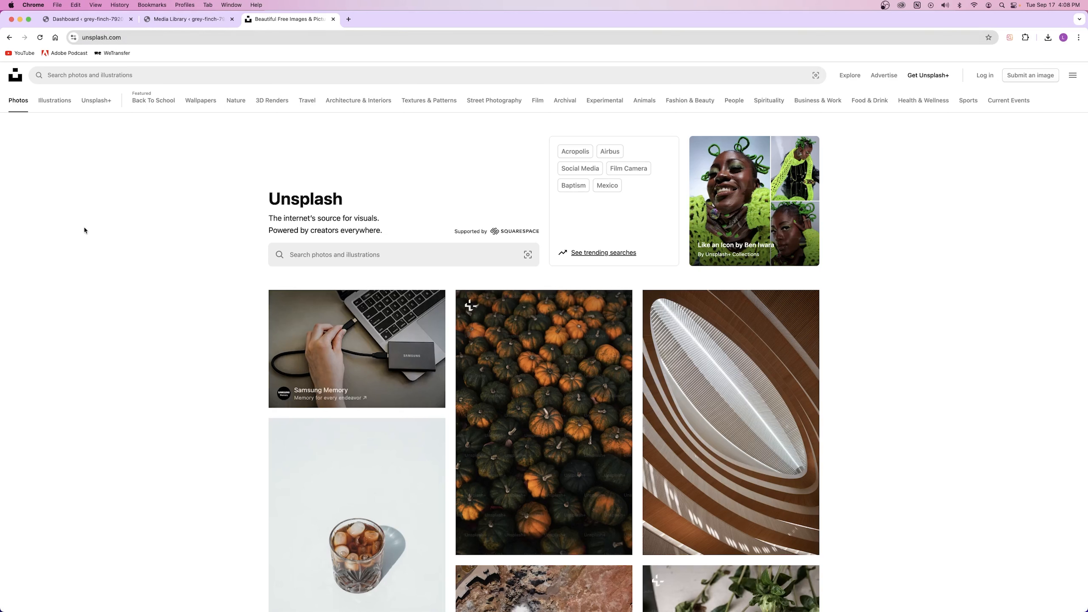
# Search Unsplash for mountains and browse the photos found.
pyautogui.click(124, 76)
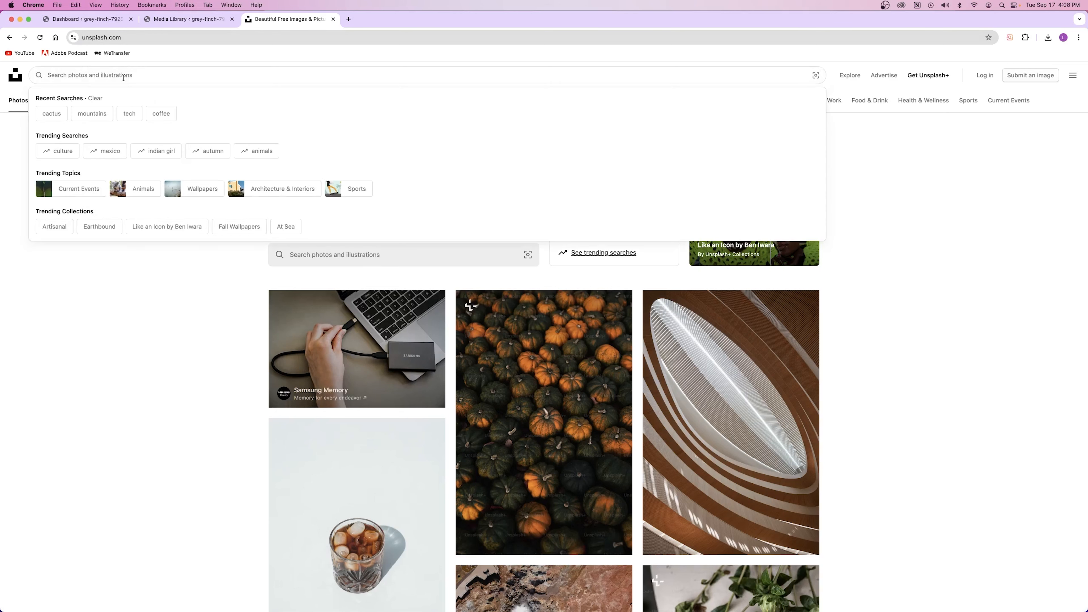
pyautogui.write('mountains')
pyautogui.press('BackSpace')
pyautogui.press('BackSpace')
pyautogui.write('ains')
pyautogui.press('Return')
pyautogui.scroll(-7, 577, 377)
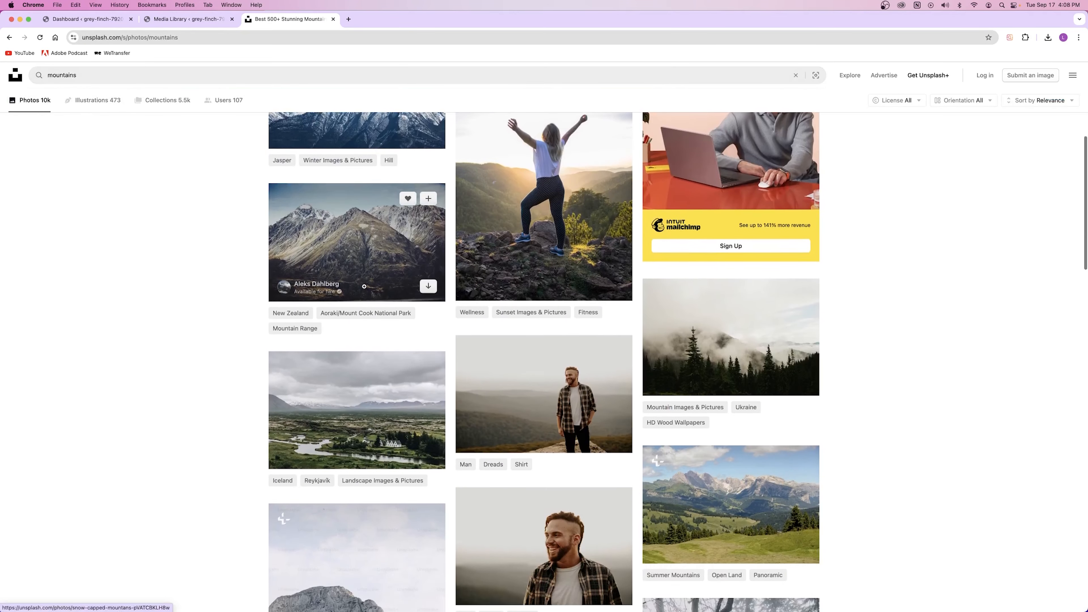
pyautogui.scroll(-3, 667, 380)
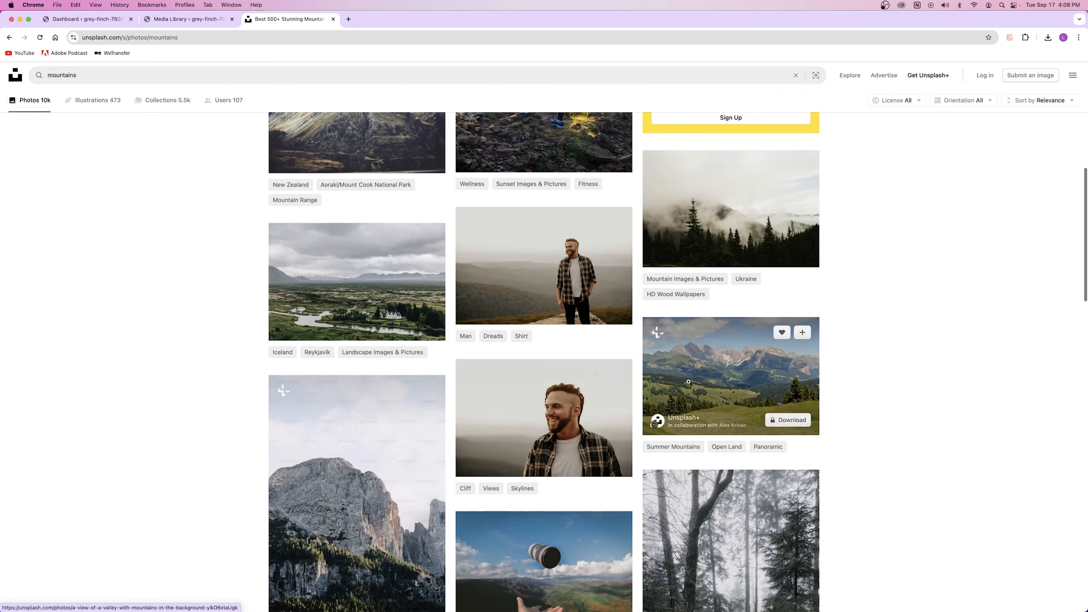
pyautogui.scroll(-4, 666, 380)
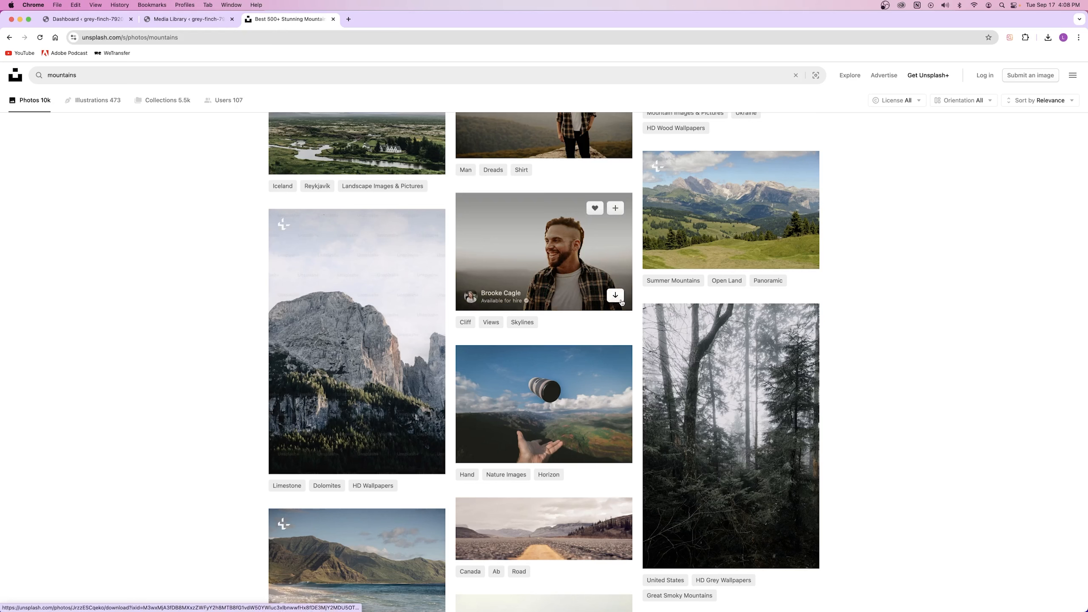
# Filter the mountain photos to the Free license and look through them.
pyautogui.click(906, 103)
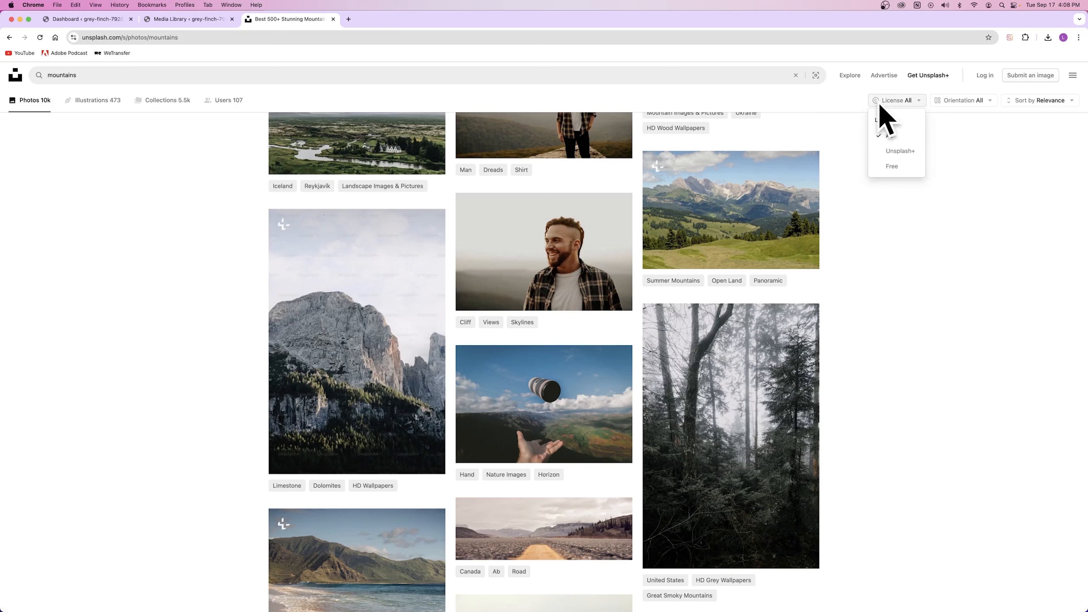
pyautogui.click(892, 167)
pyautogui.scroll(-8, 421, 184)
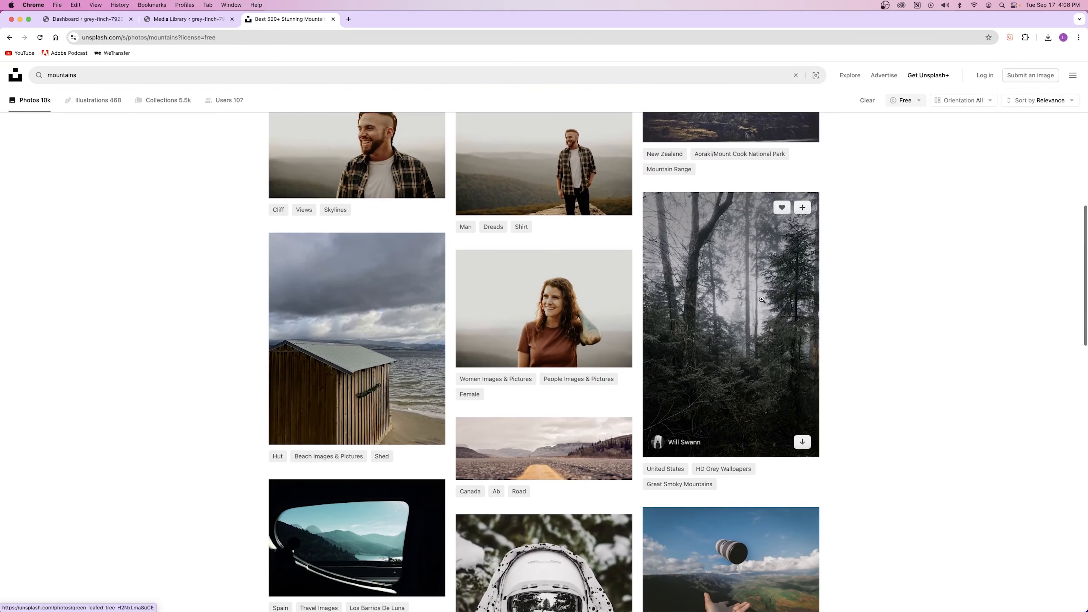
pyautogui.scroll(-8, 761, 301)
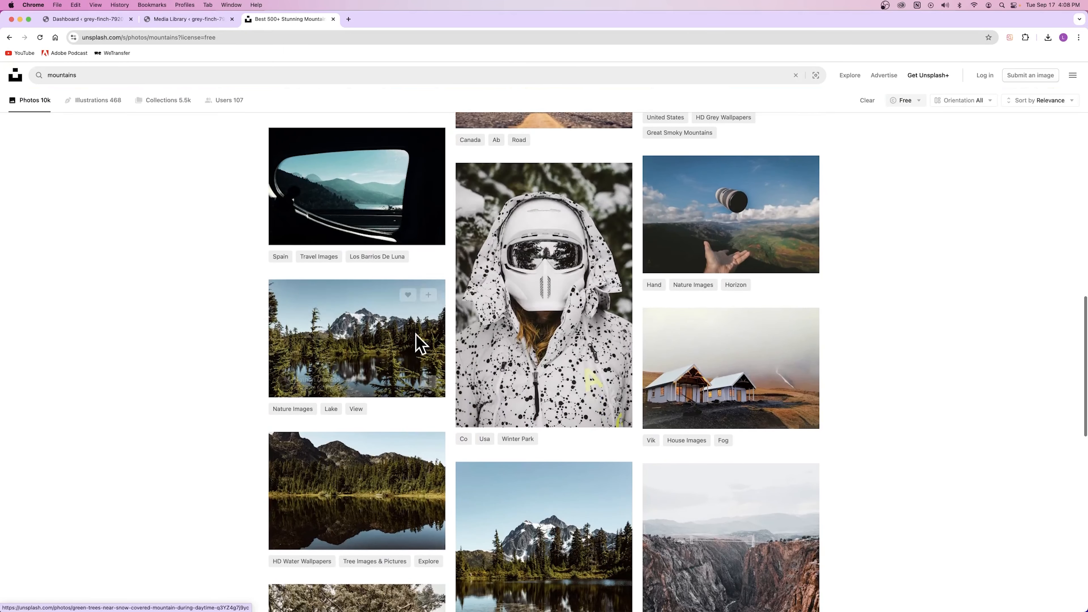
pyautogui.scroll(-7, 471, 330)
pyautogui.scroll(10, 586, 367)
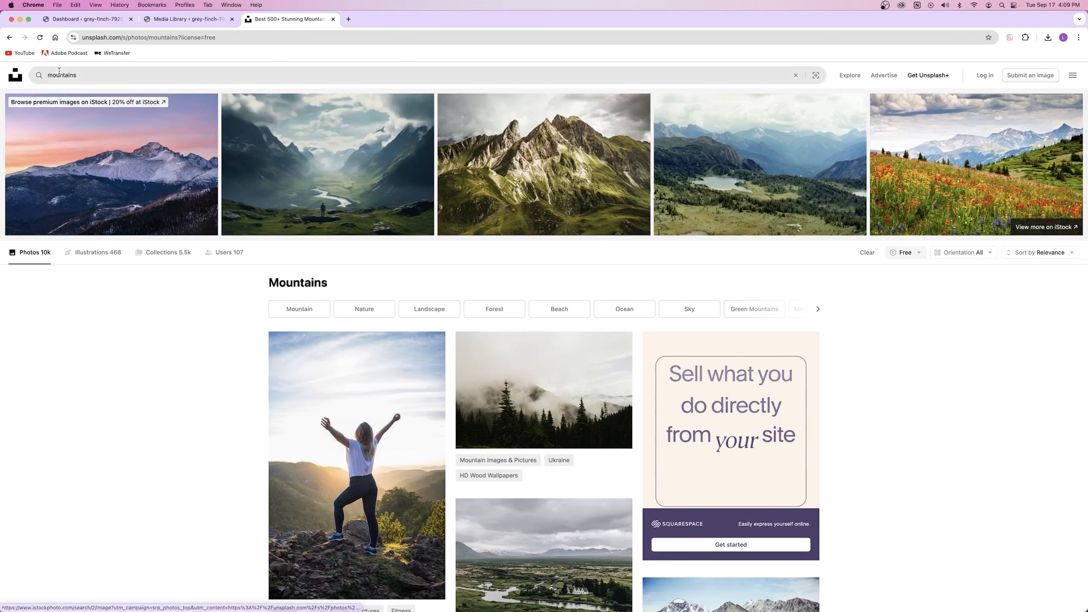
# Search Unsplash for car and look through the free photos.
pyautogui.write('car')
pyautogui.press('Return')
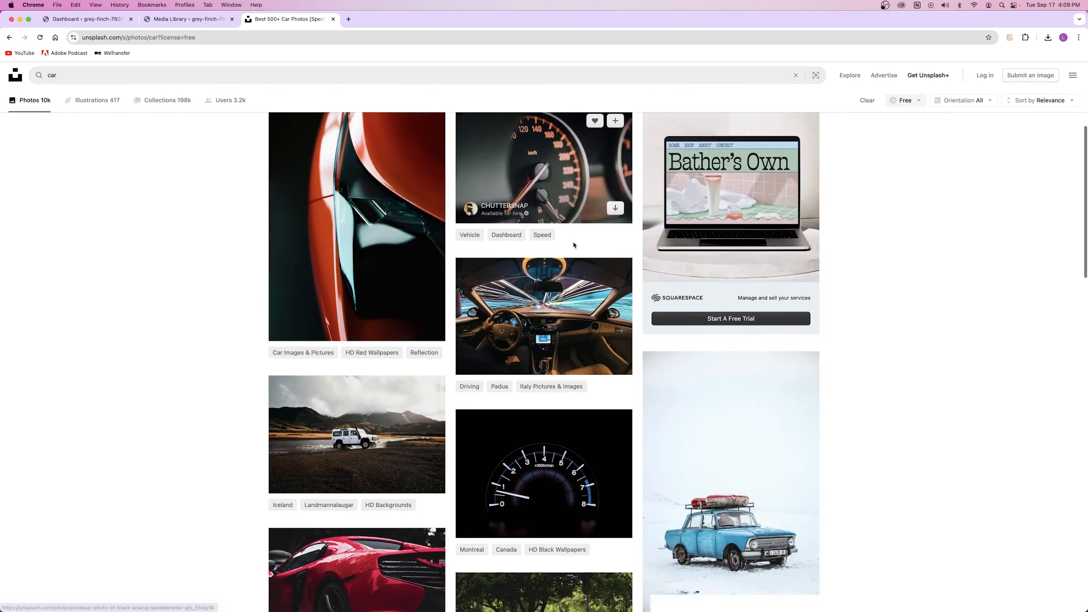
pyautogui.scroll(-11, 573, 245)
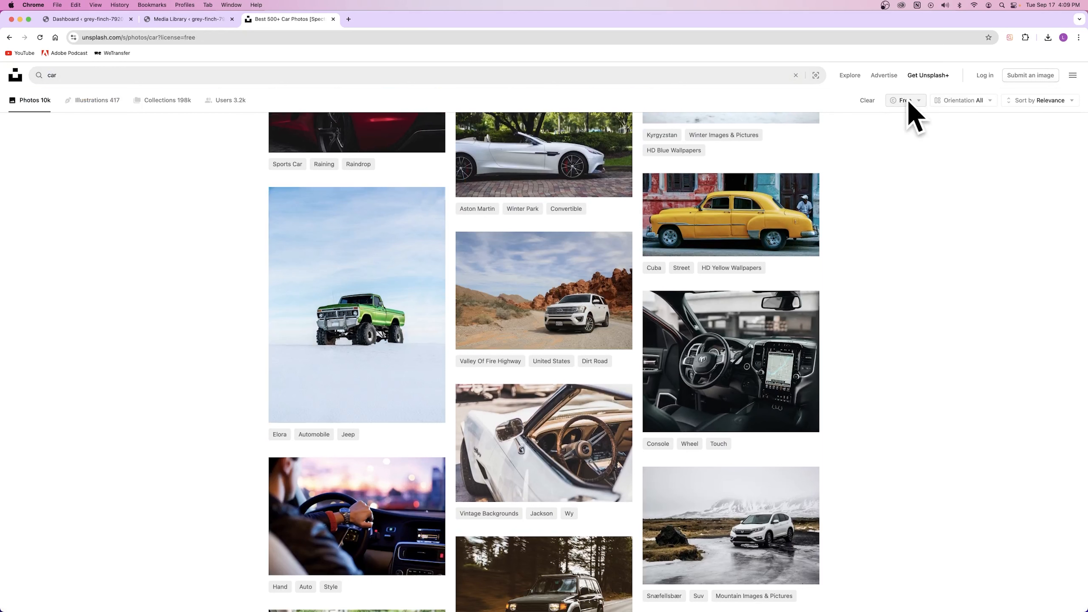
pyautogui.scroll(-4, 862, 312)
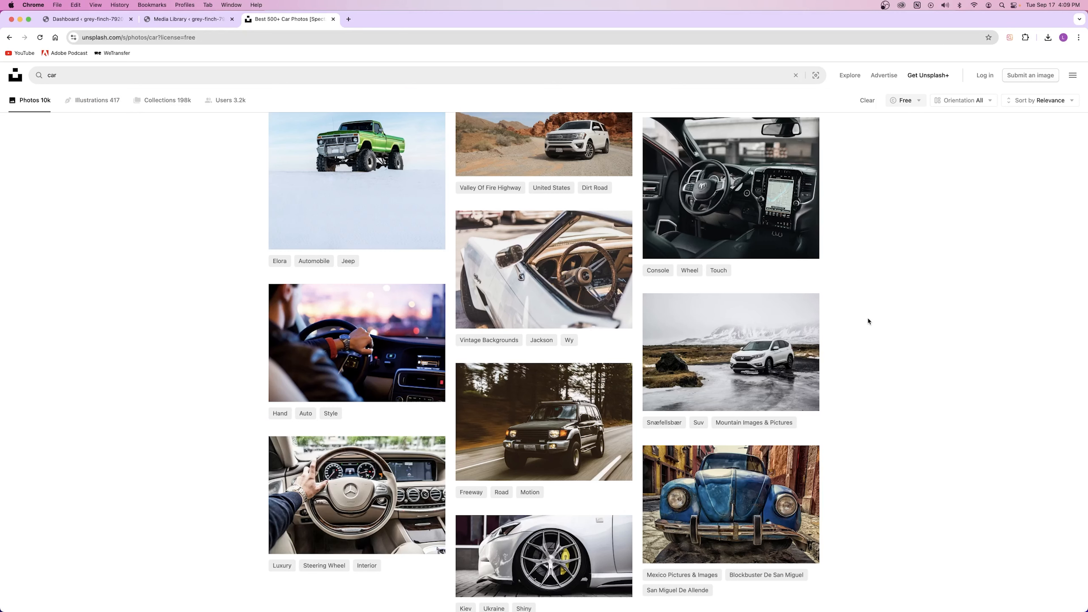
# Download the photo of the green off-road truck on snow in Medium size (1920 x 2560) and close Unsplash.
pyautogui.click(359, 164)
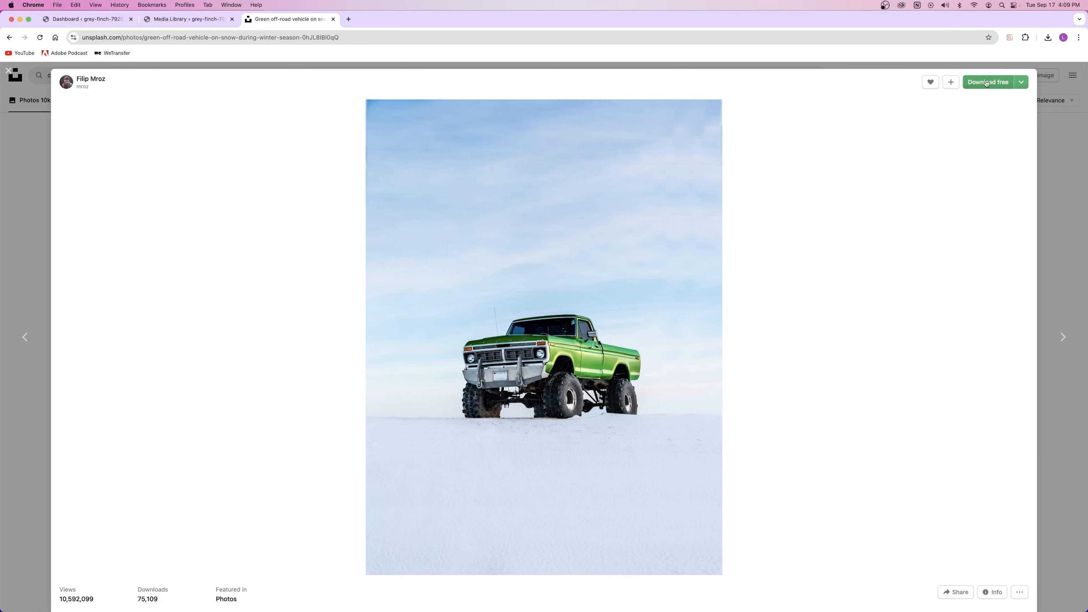
pyautogui.click(1020, 84)
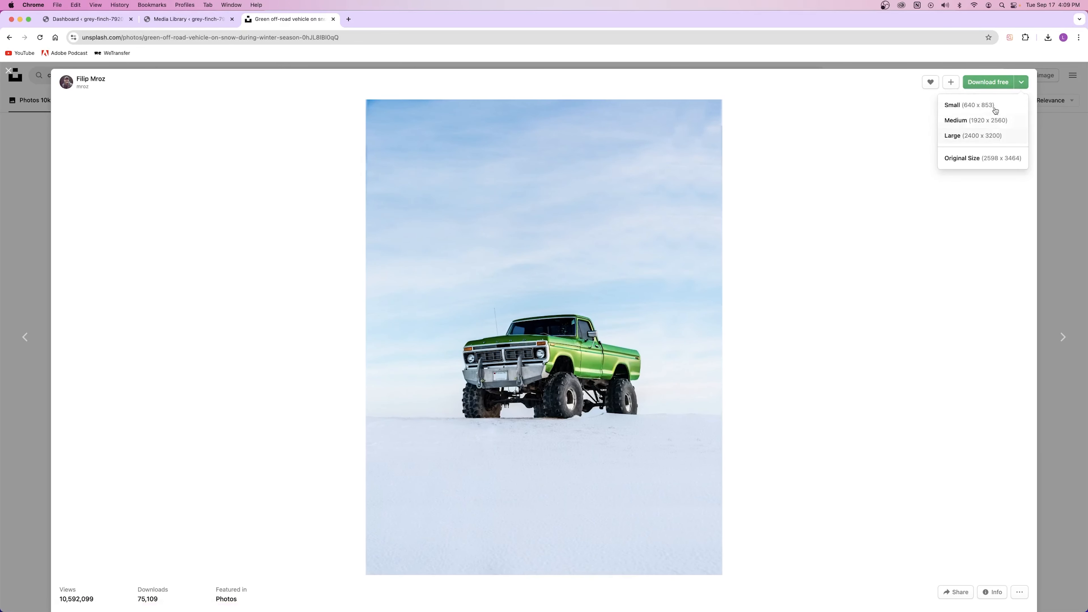
pyautogui.click(962, 125)
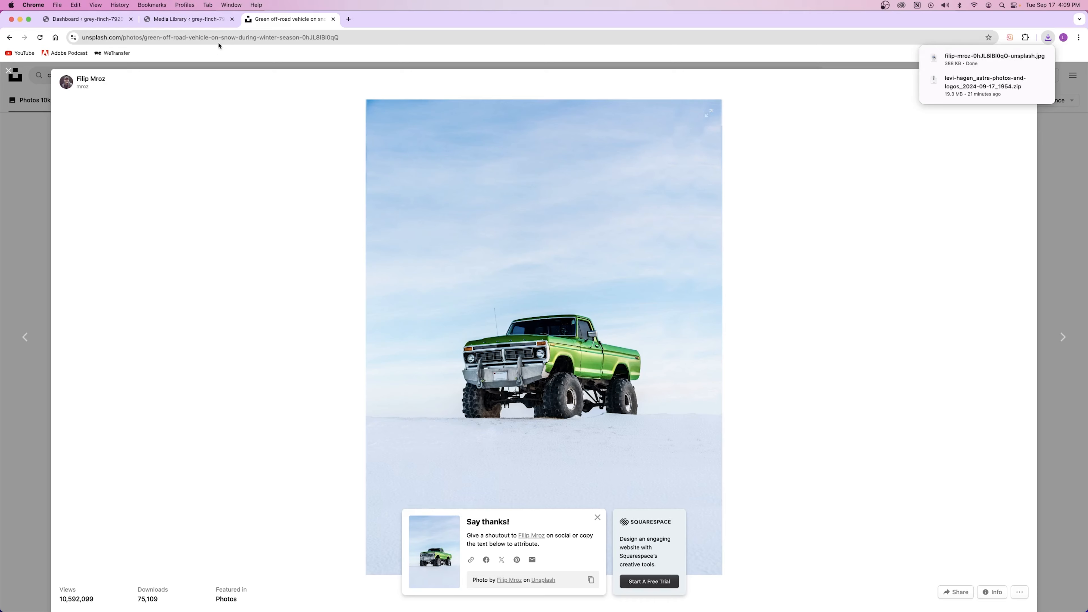
pyautogui.click(334, 19)
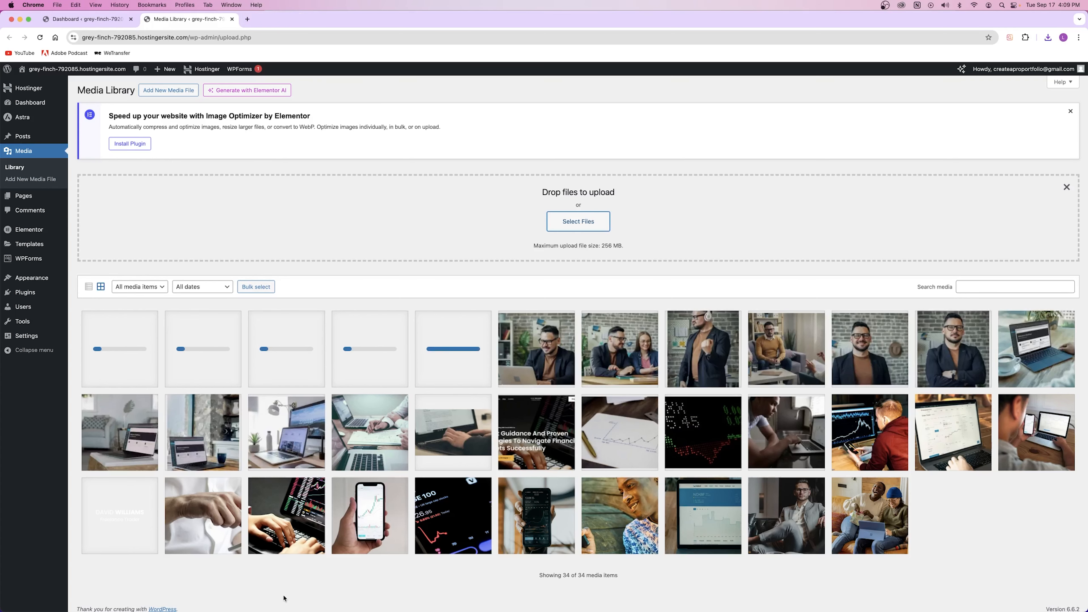
# Switch to Finder and move the downloaded truck photo from the Downloads folder to the trash.
pyautogui.click(328, 591)
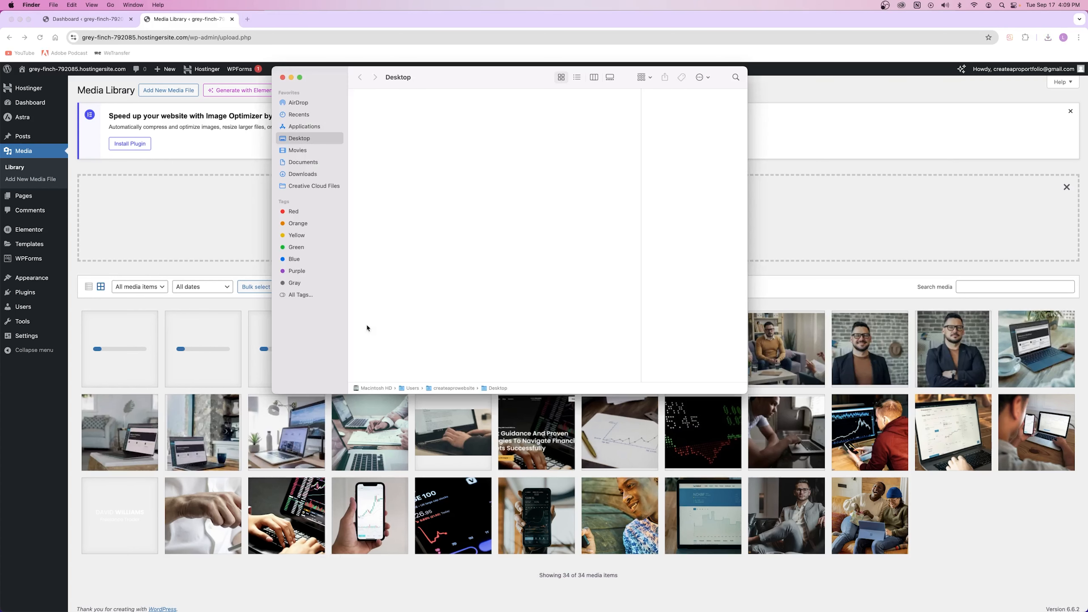
pyautogui.click(304, 174)
pyautogui.rightClick(377, 119)
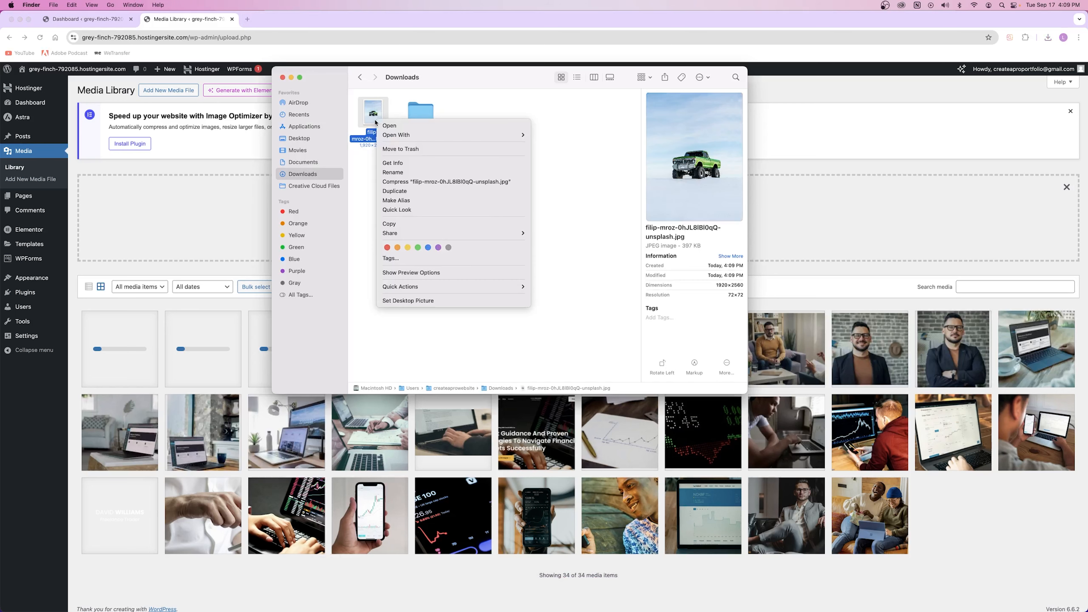
pyautogui.click(393, 148)
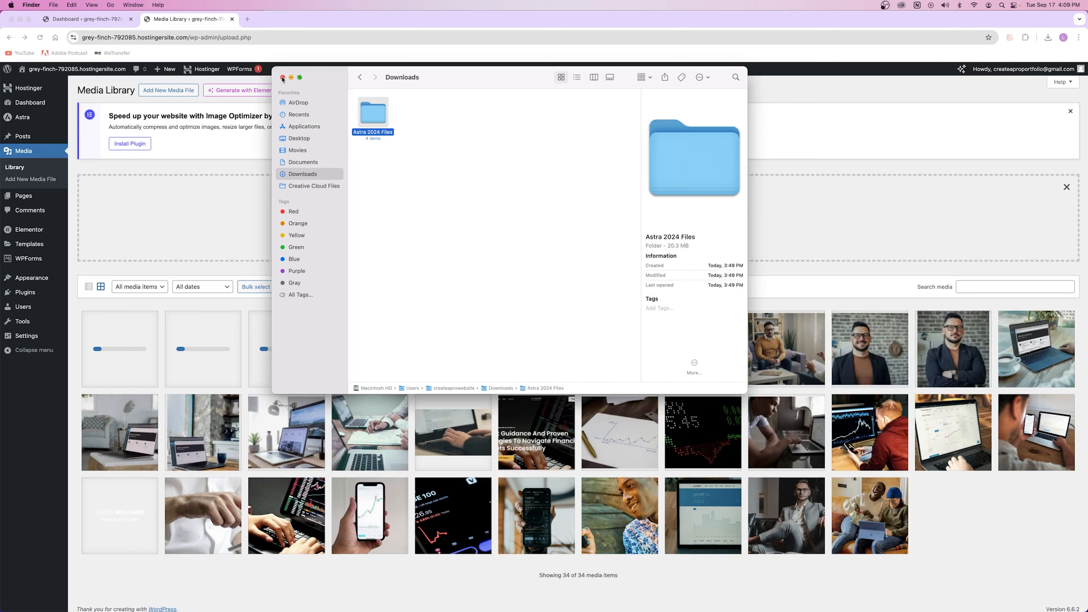
pyautogui.click(282, 78)
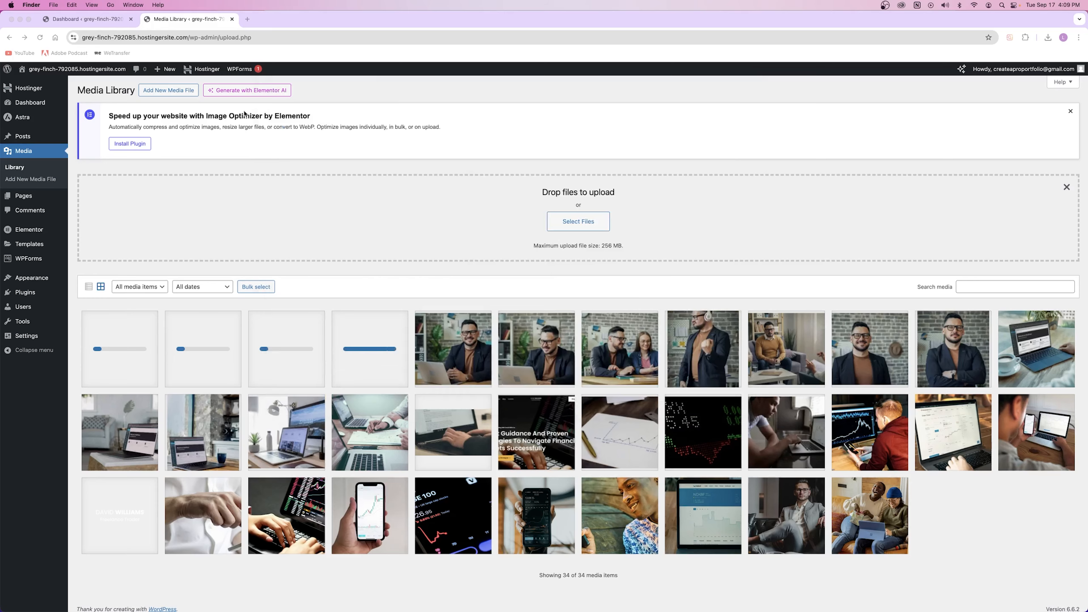
# Search the web for pixabay in a new browser tab and open the Pixabay website.
pyautogui.click(247, 20)
pyautogui.click(194, 37)
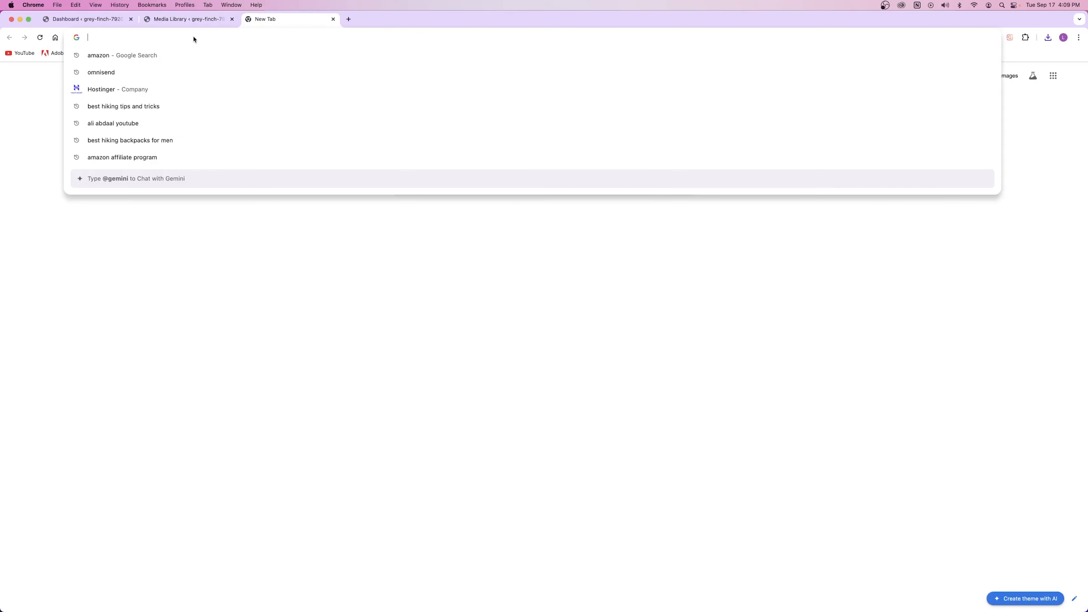
pyautogui.write('pixabay')
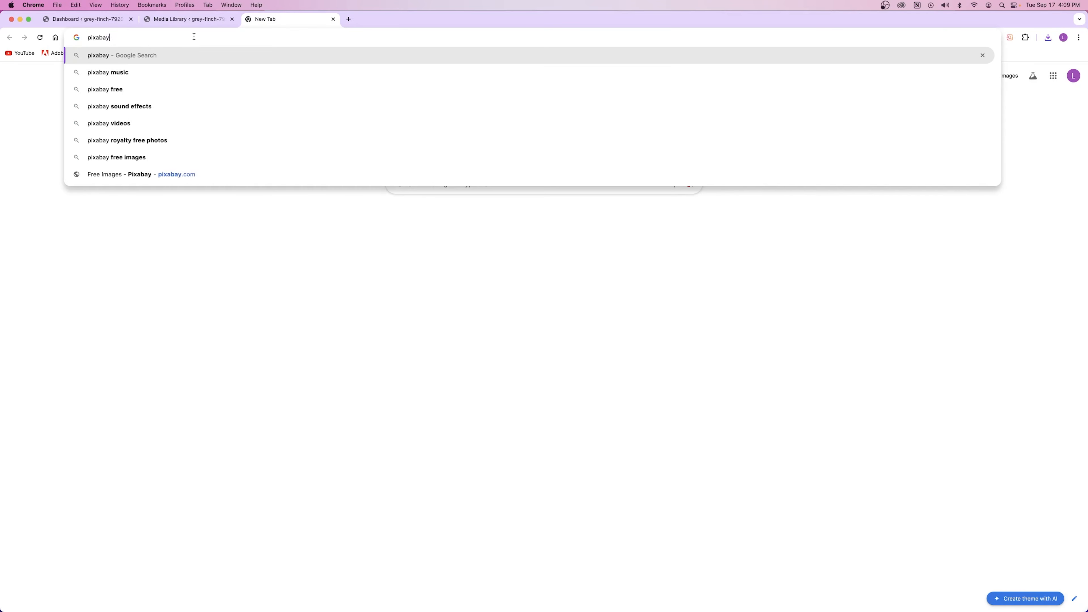
pyautogui.press('Return')
pyautogui.click(227, 161)
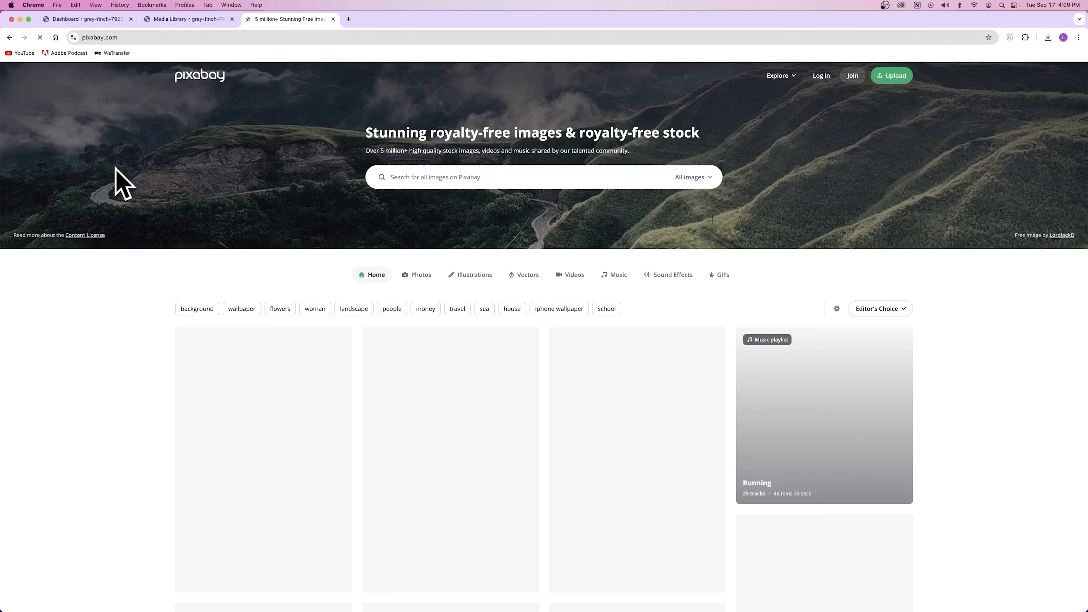
# Look through the royalty-free images on Pixabay's home page and return to the media library.
pyautogui.moveTo(431, 133); pyautogui.dragTo(706, 136)
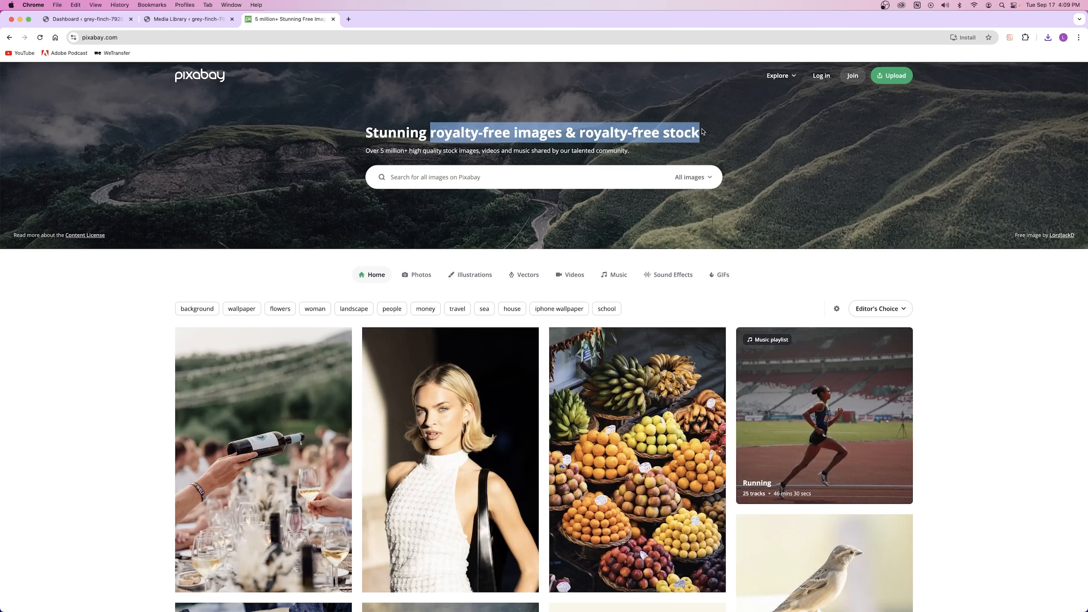
pyautogui.click(709, 145)
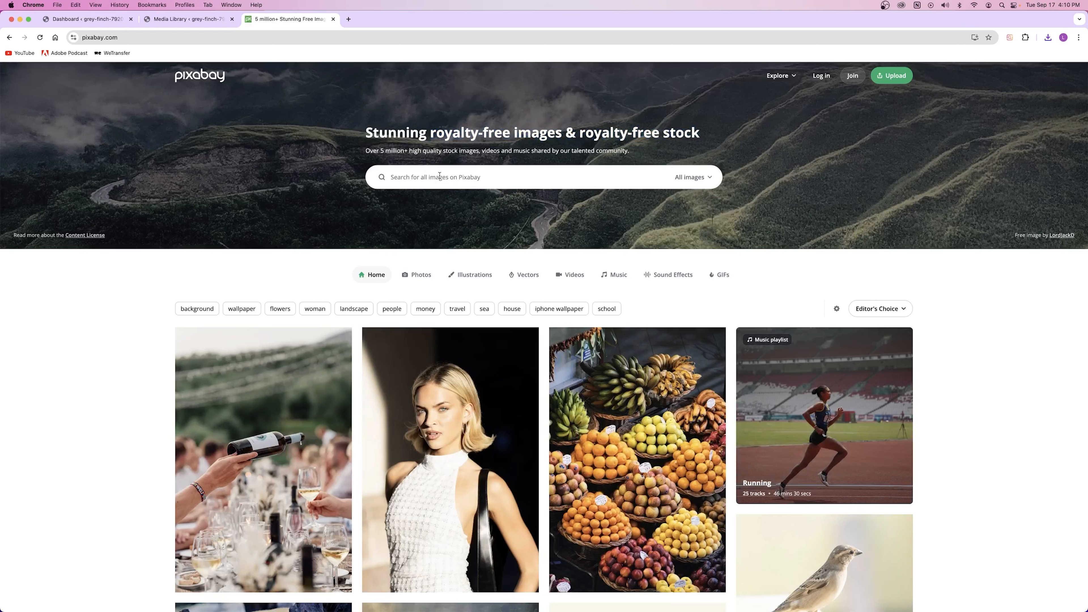
pyautogui.scroll(-3, 512, 352)
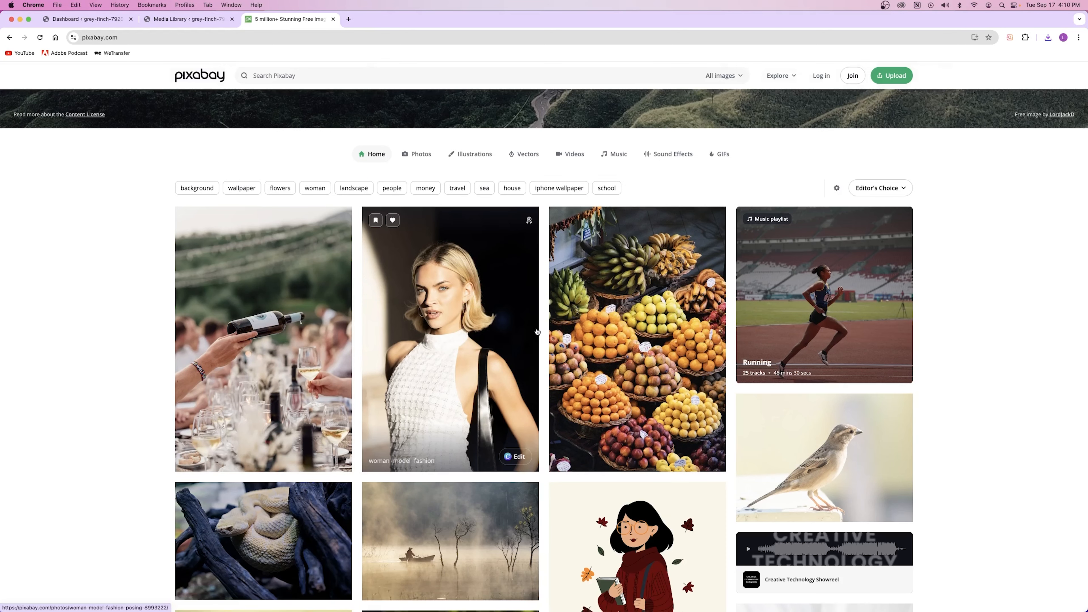
pyautogui.scroll(-5, 494, 334)
pyautogui.scroll(-5, 493, 334)
pyautogui.scroll(-15, 593, 443)
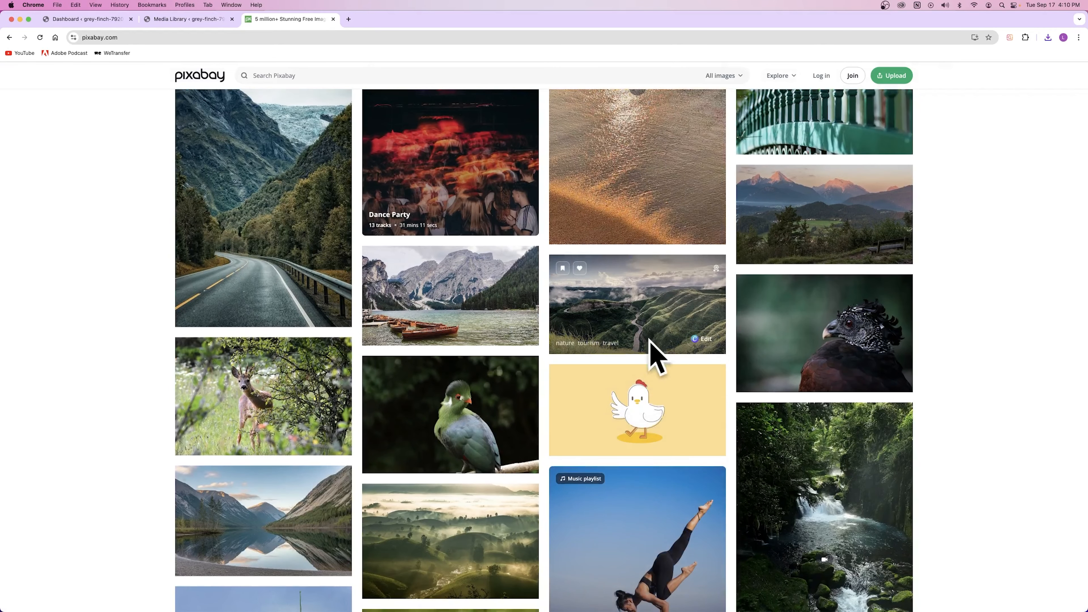
pyautogui.click(333, 20)
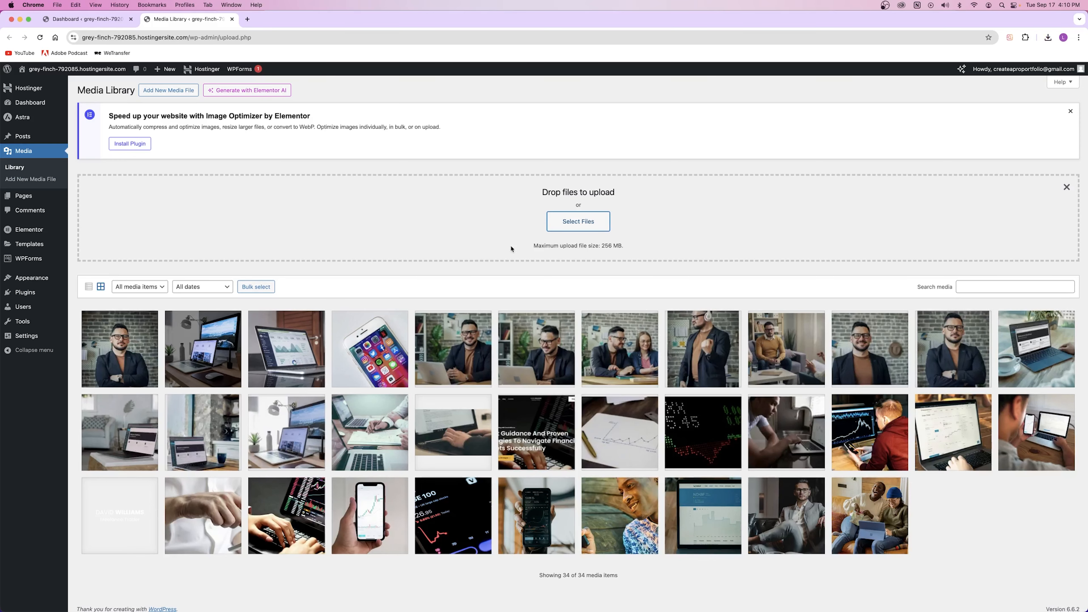
# Upload Logo Blk.png, the white logo and Site Icon - Favicon.png from the Astra 2024 Files folder, then close the media library.
pyautogui.click(576, 221)
pyautogui.click(581, 202)
pyautogui.click(580, 215)
pyautogui.moveTo(442, 289); pyautogui.dragTo(553, 227)
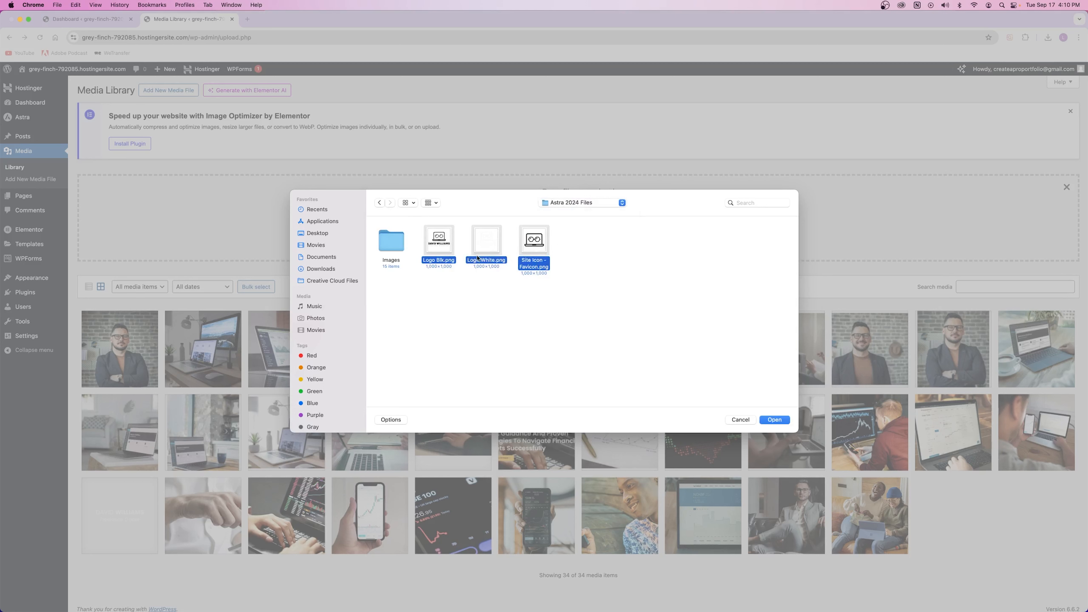
pyautogui.click(771, 420)
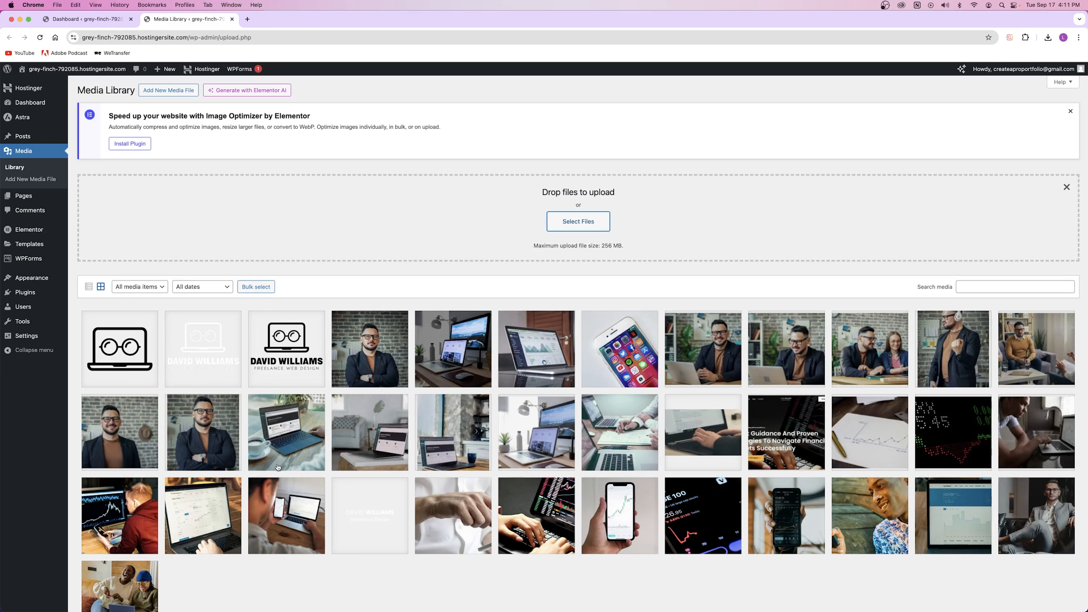
pyautogui.click(369, 308)
pyautogui.click(1066, 188)
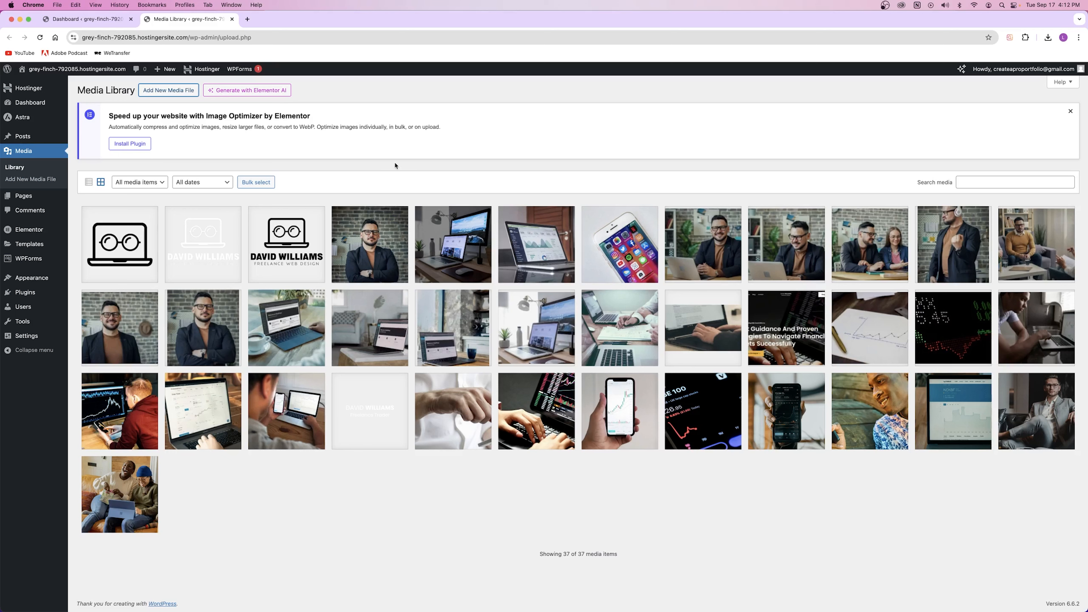
pyautogui.click(231, 19)
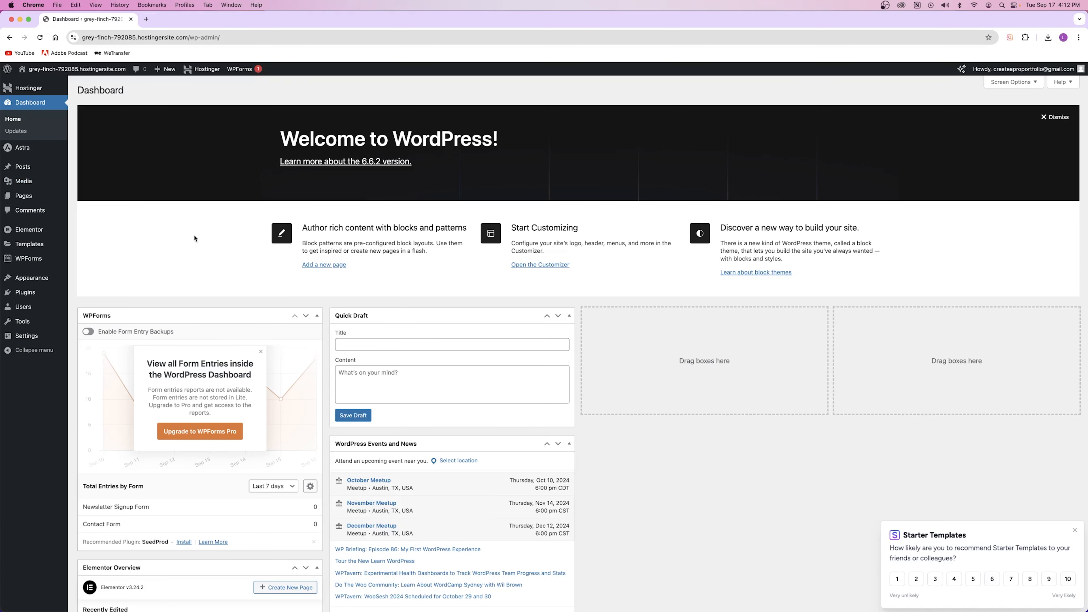
# Open the live site in a new browser tab and return to the dashboard.
pyautogui.moveTo(49, 72)
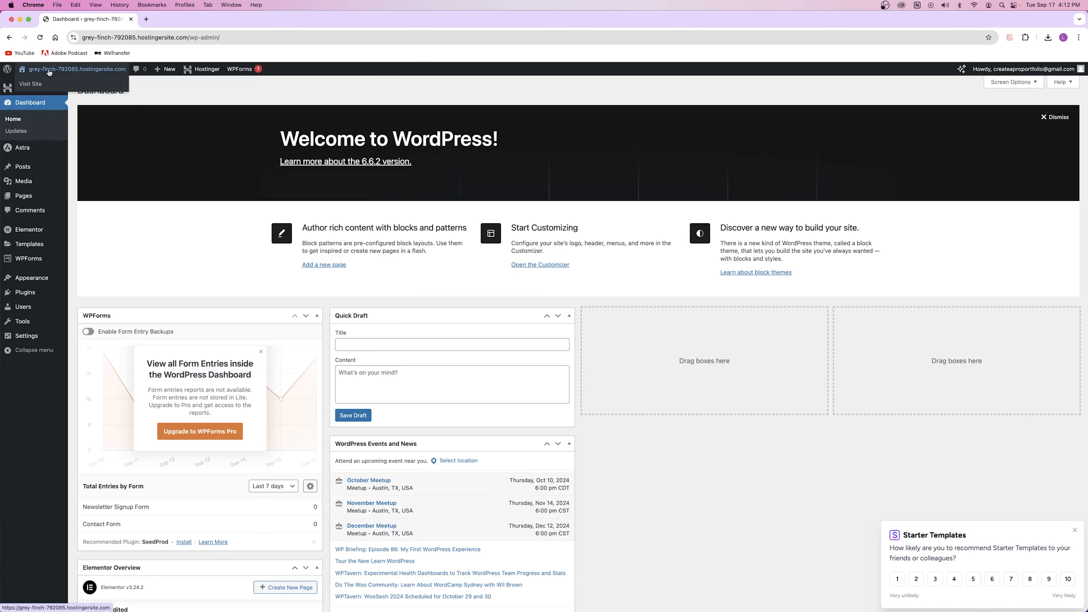
pyautogui.rightClick(73, 69)
pyautogui.click(100, 73)
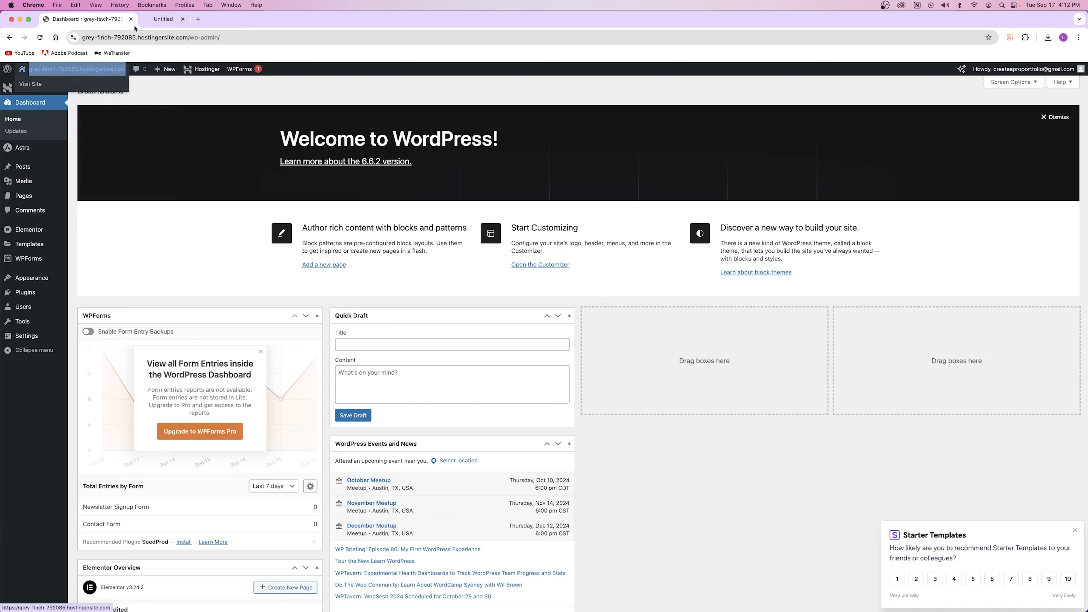
pyautogui.click(168, 20)
pyautogui.click(83, 21)
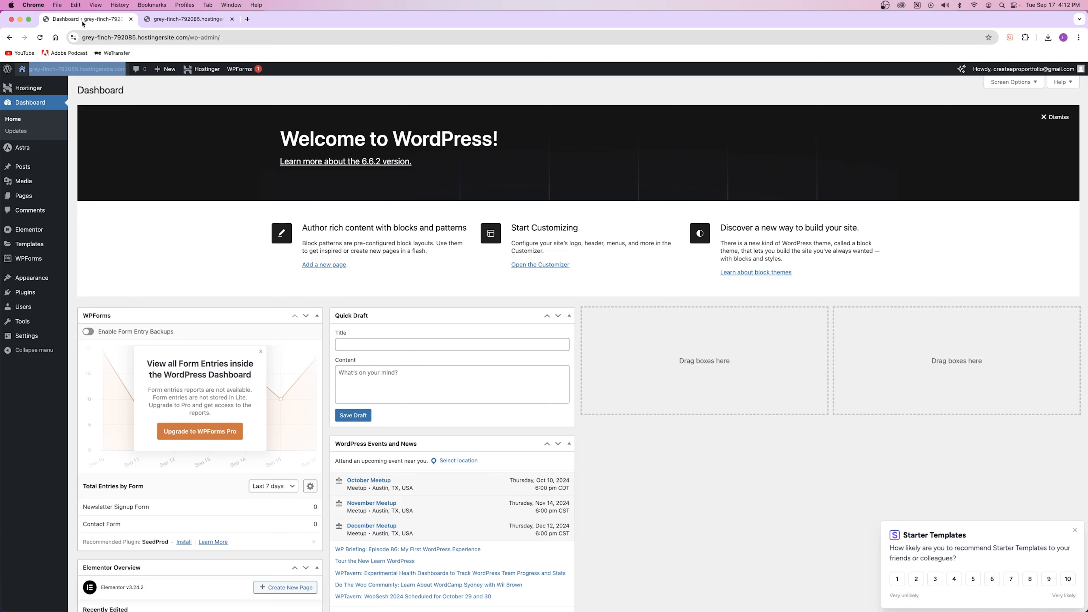
pyautogui.click(119, 118)
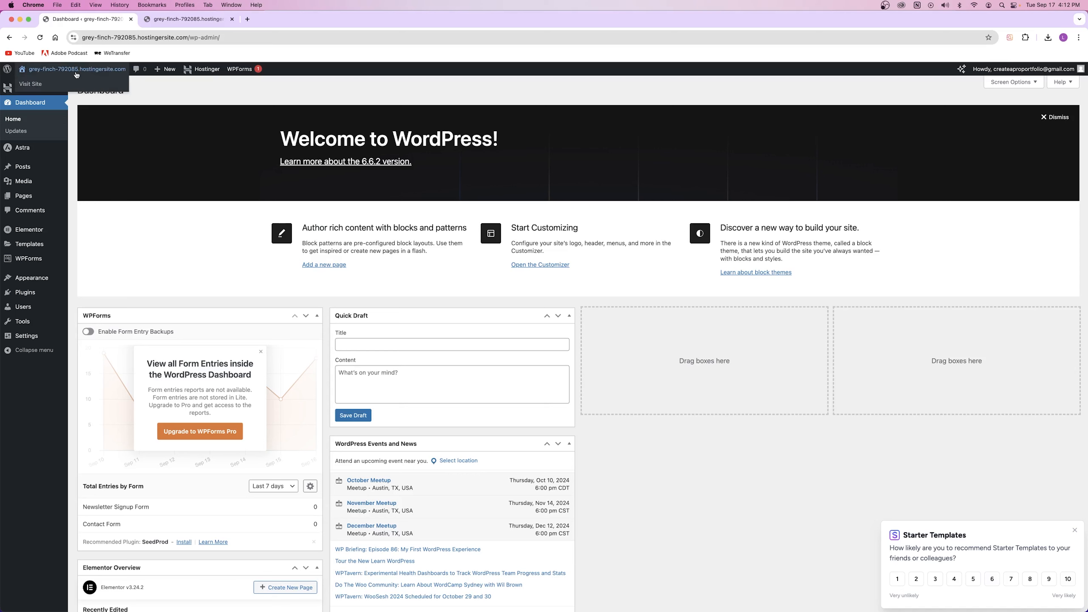
# Set the site title to Astra Tutorial WordPress in the general settings, save it, and close the settings and live site tabs.
pyautogui.rightClick(16, 332)
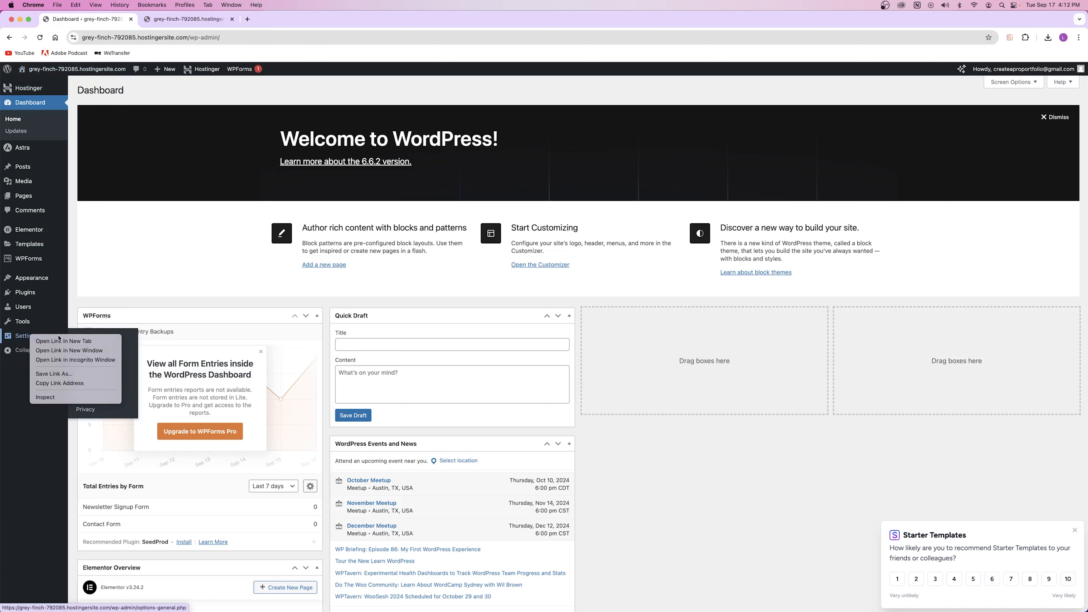
pyautogui.click(56, 341)
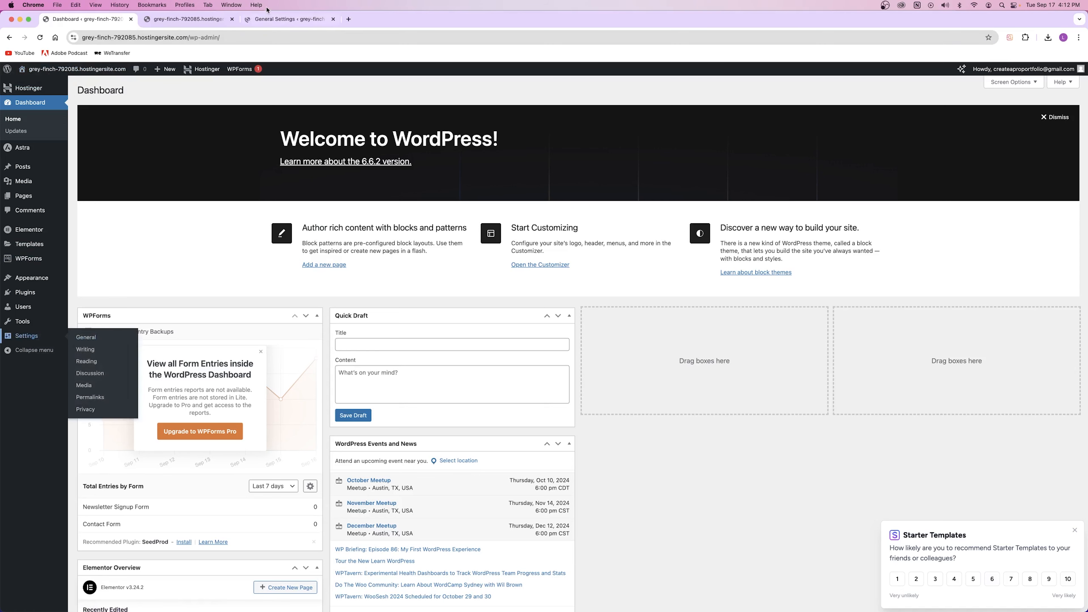
pyautogui.click(282, 19)
pyautogui.click(152, 116)
pyautogui.press('BackSpace')
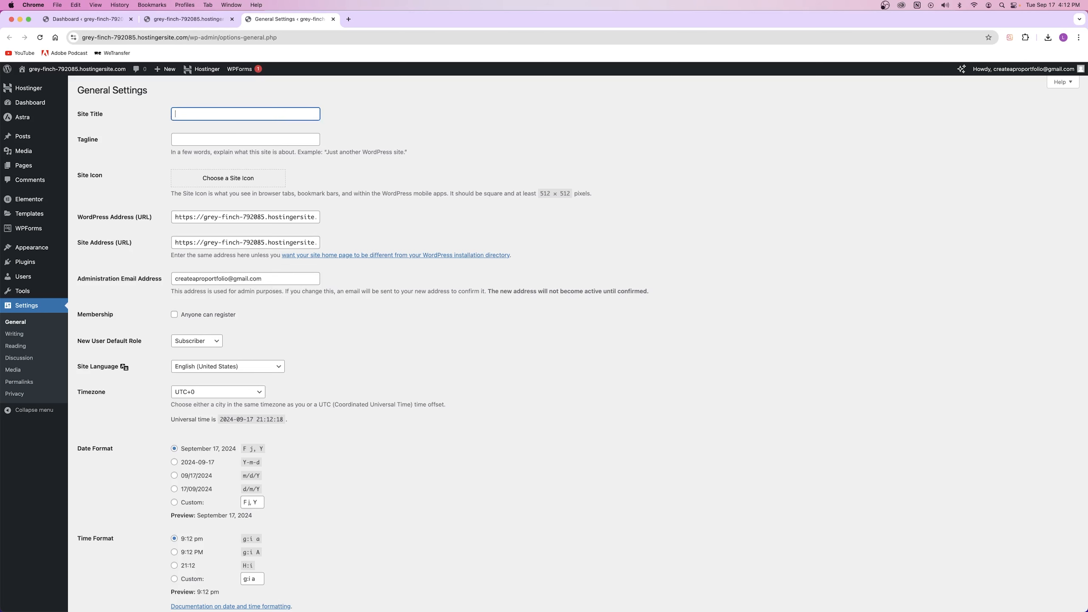
pyautogui.write('Astra Tutorial WordPress')
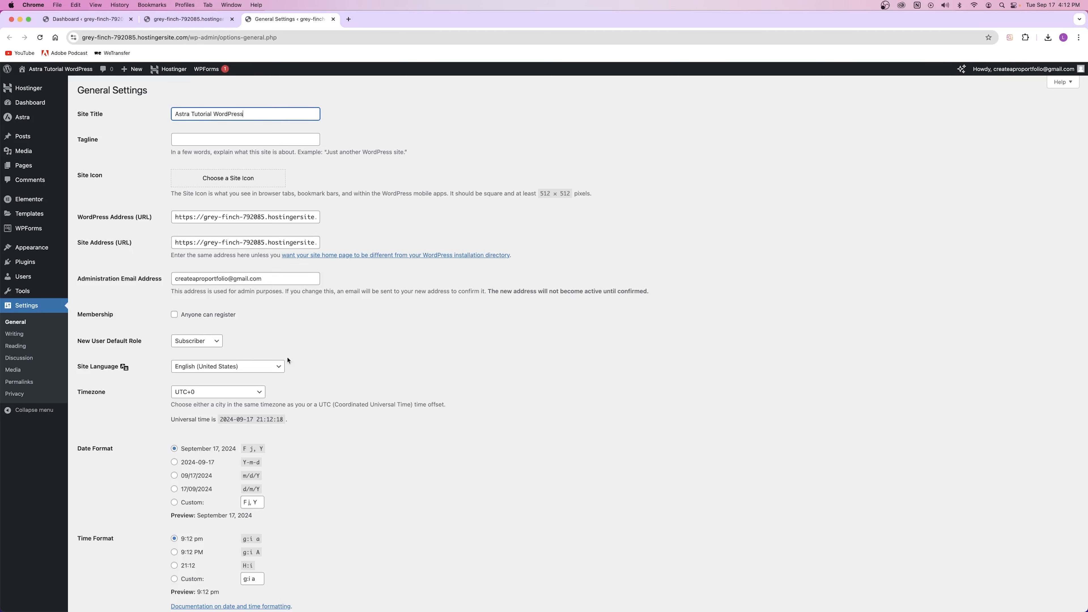
pyautogui.scroll(-5, 289, 362)
pyautogui.click(104, 571)
pyautogui.click(188, 19)
pyautogui.click(334, 19)
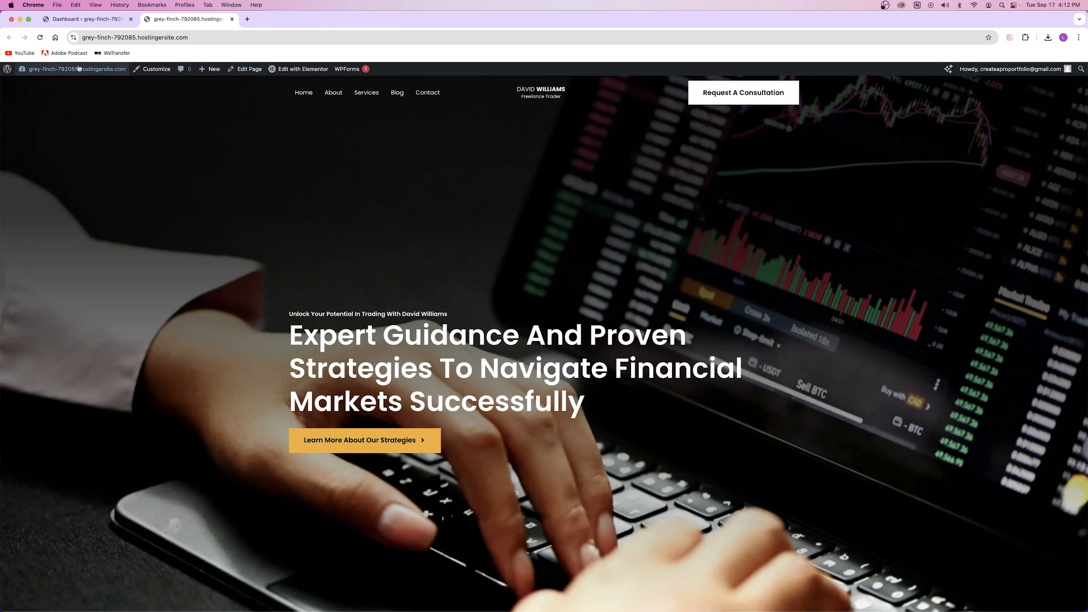
pyautogui.click(232, 19)
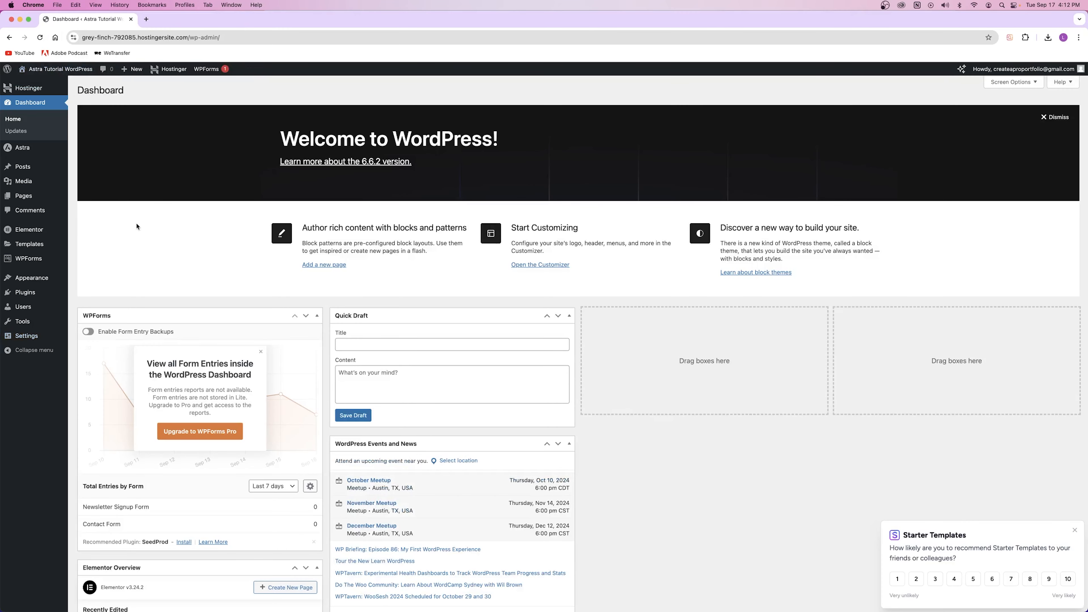
# Open the live site in a new browser tab and start editing its home page with Elementor.
pyautogui.rightClick(56, 70)
pyautogui.click(83, 77)
pyautogui.moveTo(118, 89); pyautogui.dragTo(101, 88)
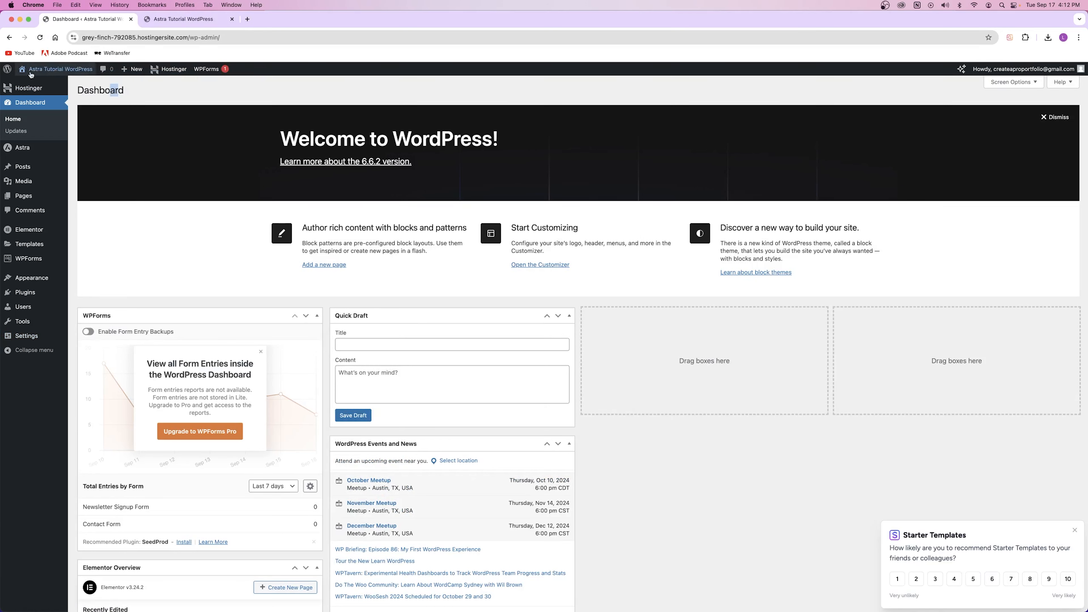
pyautogui.moveTo(67, 77)
pyautogui.hotkey('ctrl', 'Tab')
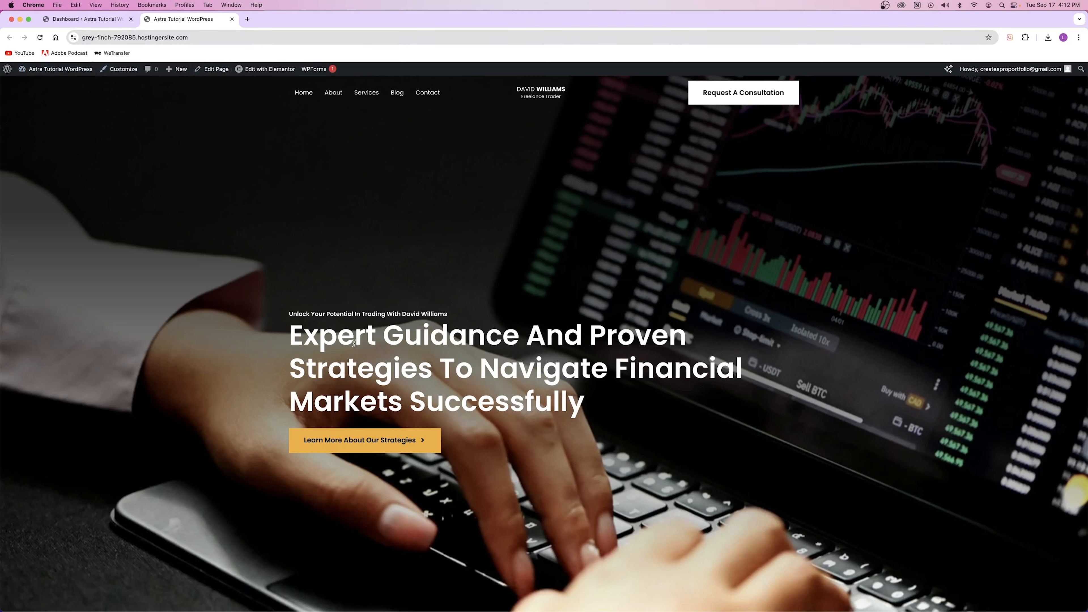
pyautogui.moveTo(276, 71)
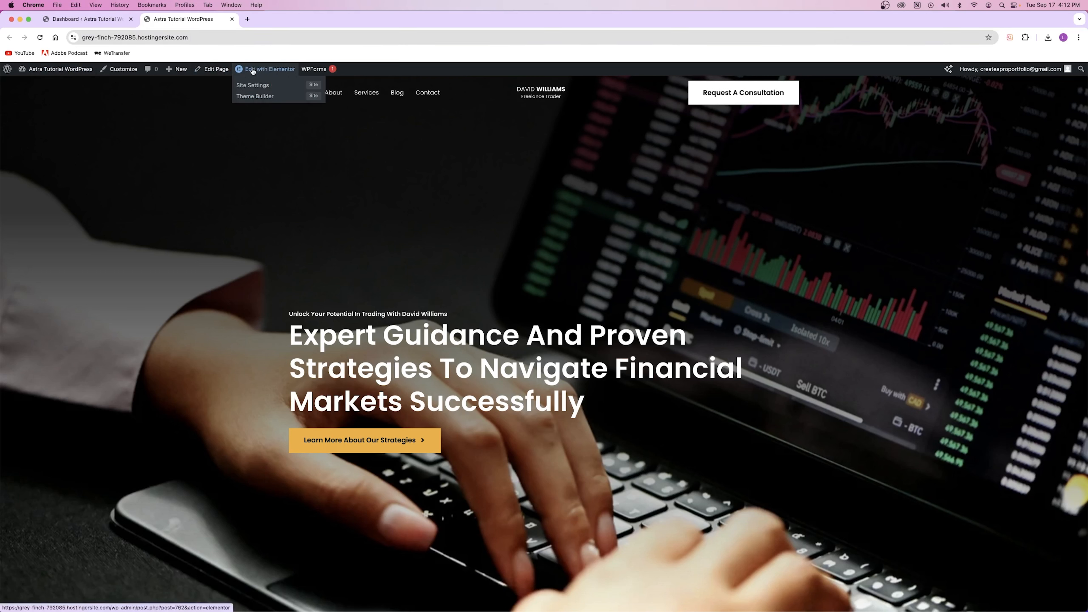
pyautogui.click(268, 71)
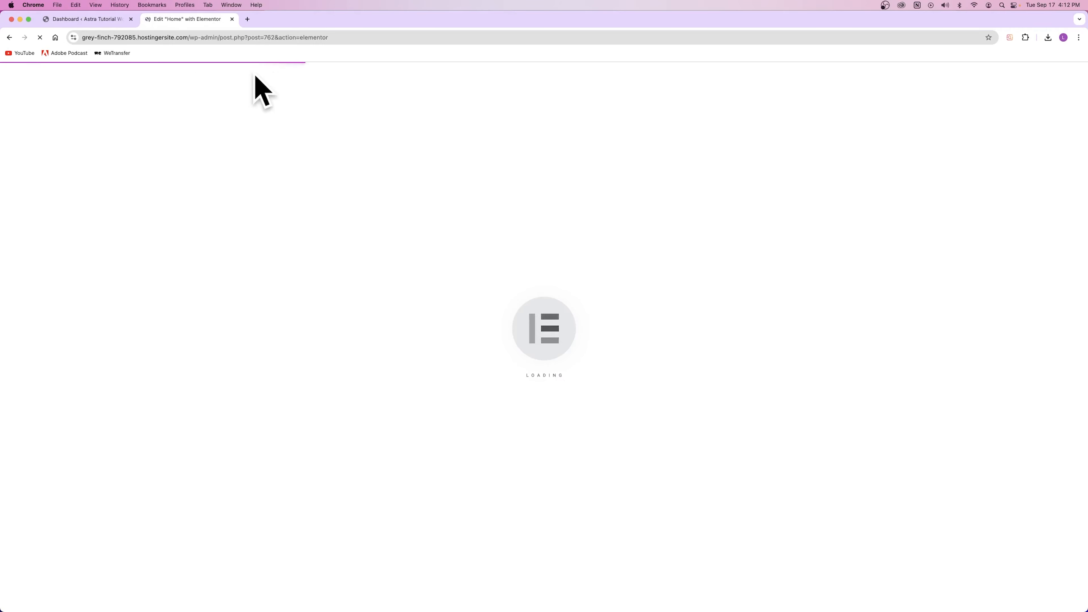
# Open the list of all pages in a new browser tab and locate the home page's Elementor editing option.
pyautogui.click(76, 6)
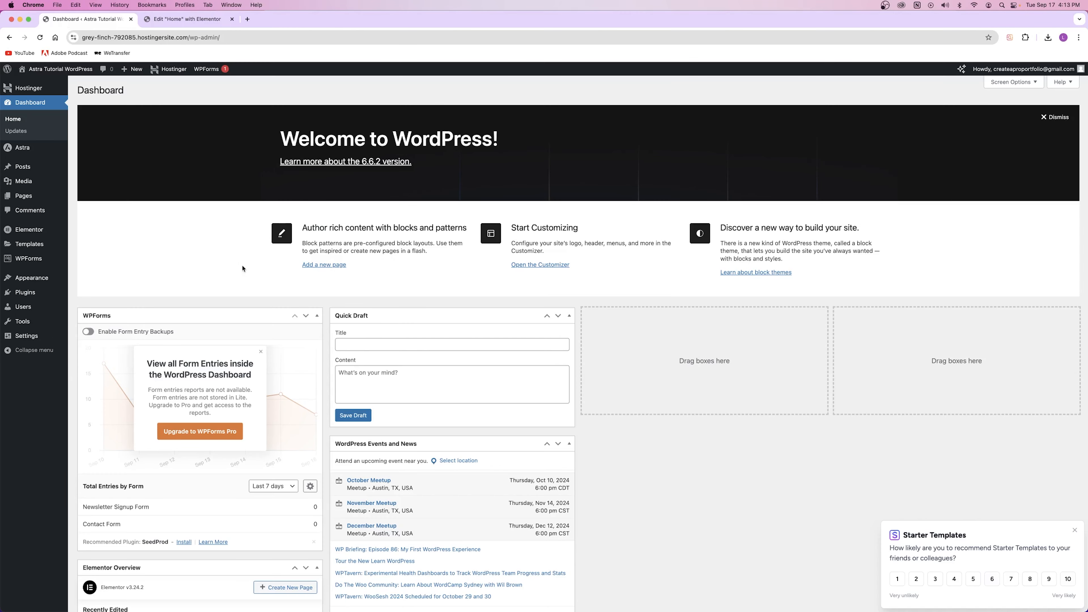
pyautogui.moveTo(33, 200)
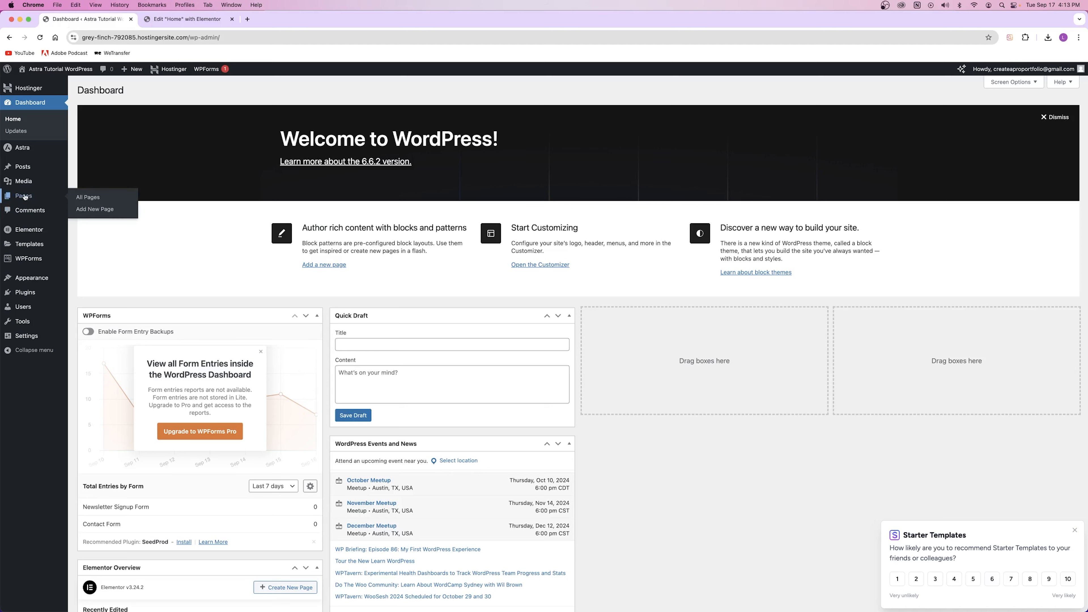
pyautogui.keyDown('super'); pyautogui.click(49, 197); pyautogui.keyUp('super')
pyautogui.click(272, 20)
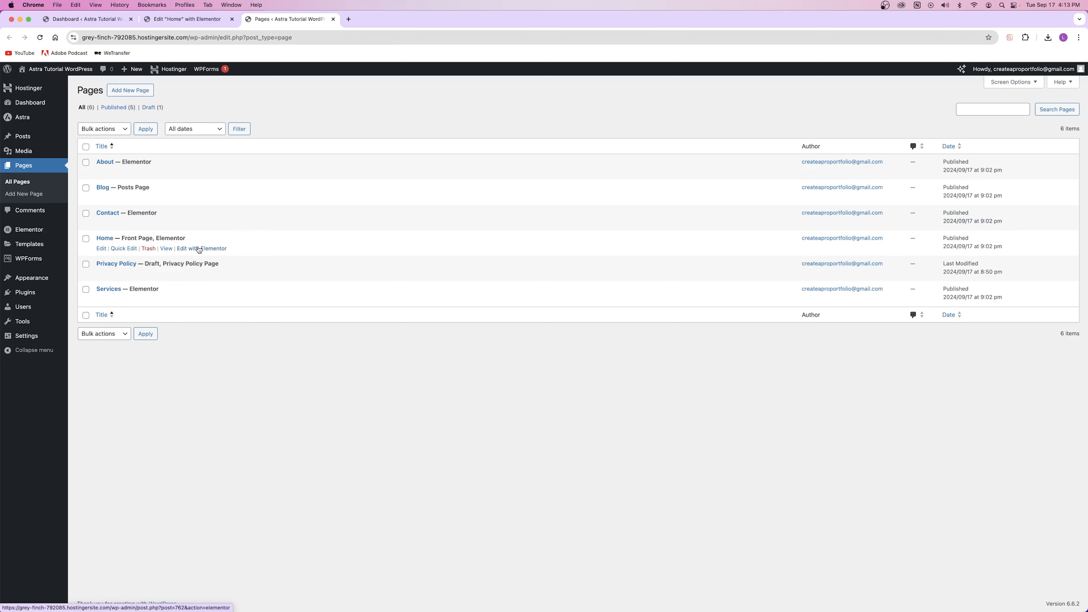
# Open the Starter Templates library in a new browser tab, show its Elementor templates, and return to the pages list.
pyautogui.moveTo(27, 282)
pyautogui.rightClick(107, 340)
pyautogui.click(142, 344)
pyautogui.click(377, 19)
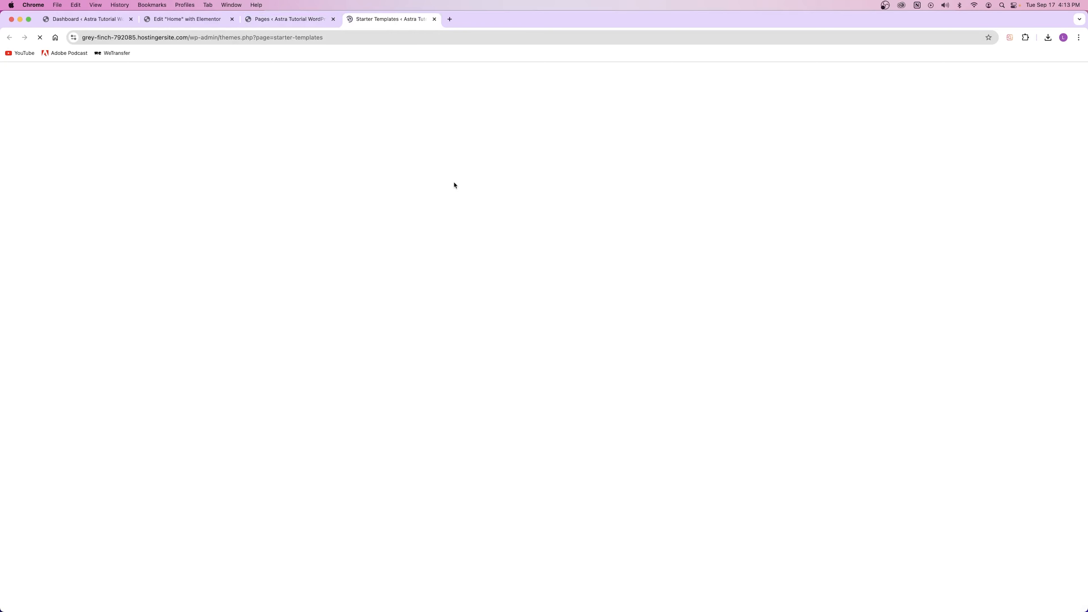
pyautogui.click(617, 320)
pyautogui.click(986, 78)
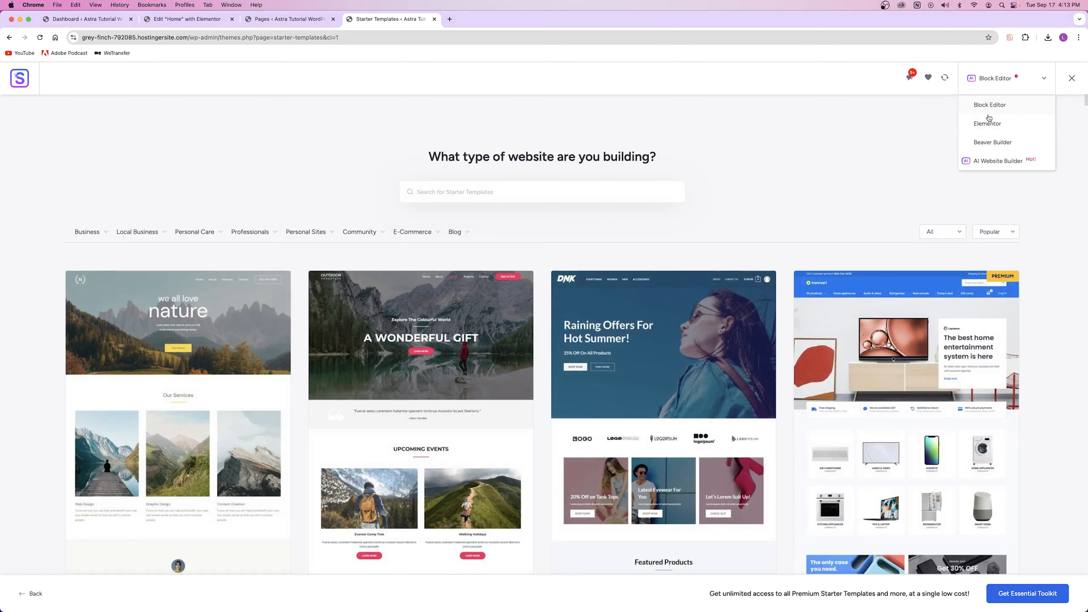
pyautogui.click(1001, 124)
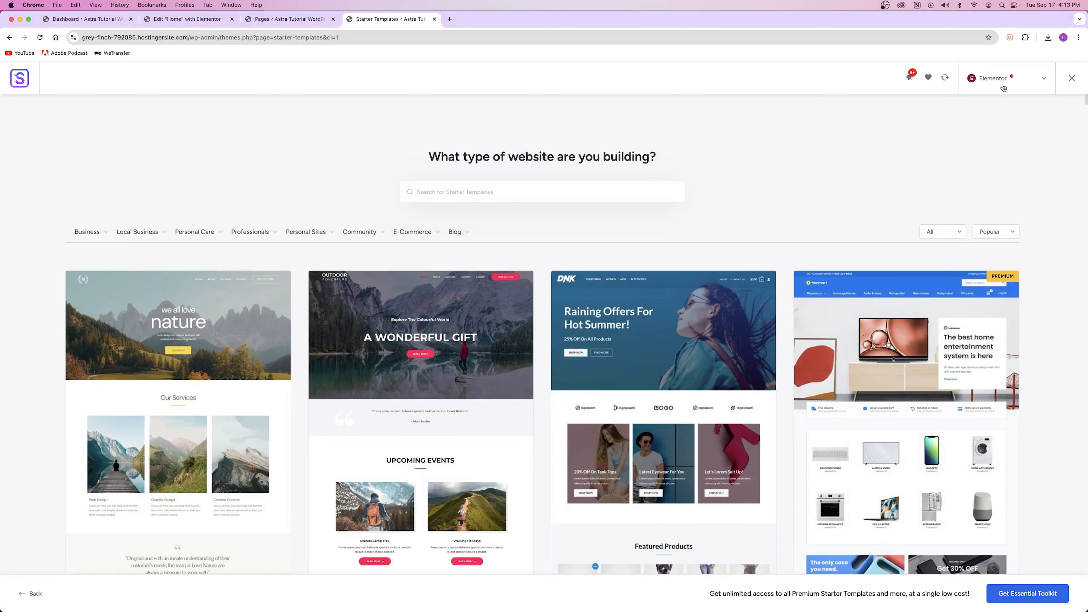
pyautogui.click(288, 19)
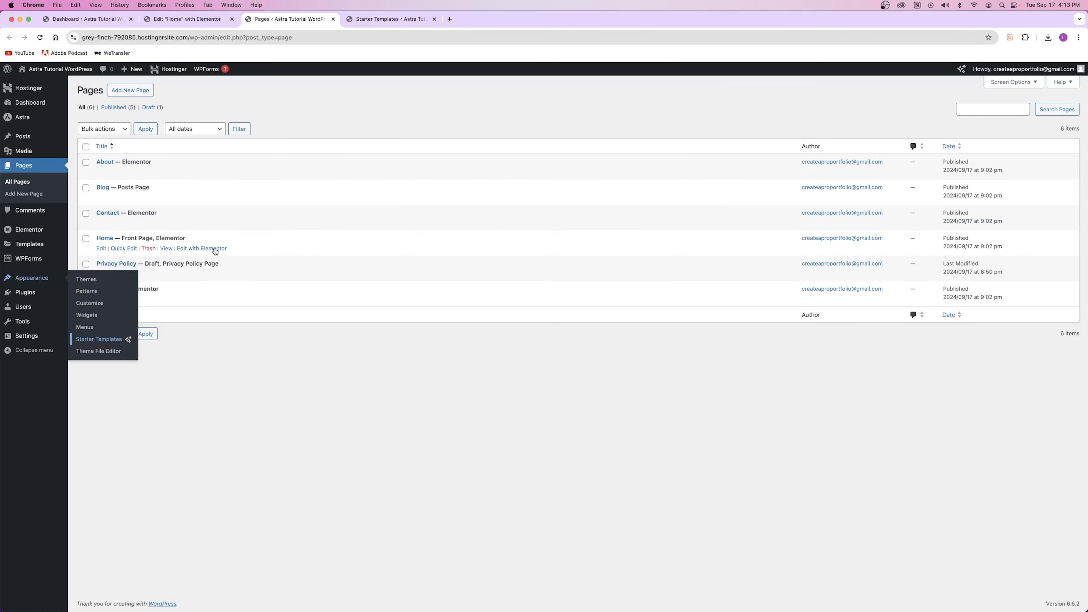
# Review the template library's page builder choices and E-Commerce categories, leaving Elementor selected, and close the library.
pyautogui.click(391, 19)
pyautogui.click(987, 86)
pyautogui.click(995, 106)
pyautogui.click(1026, 71)
pyautogui.click(987, 124)
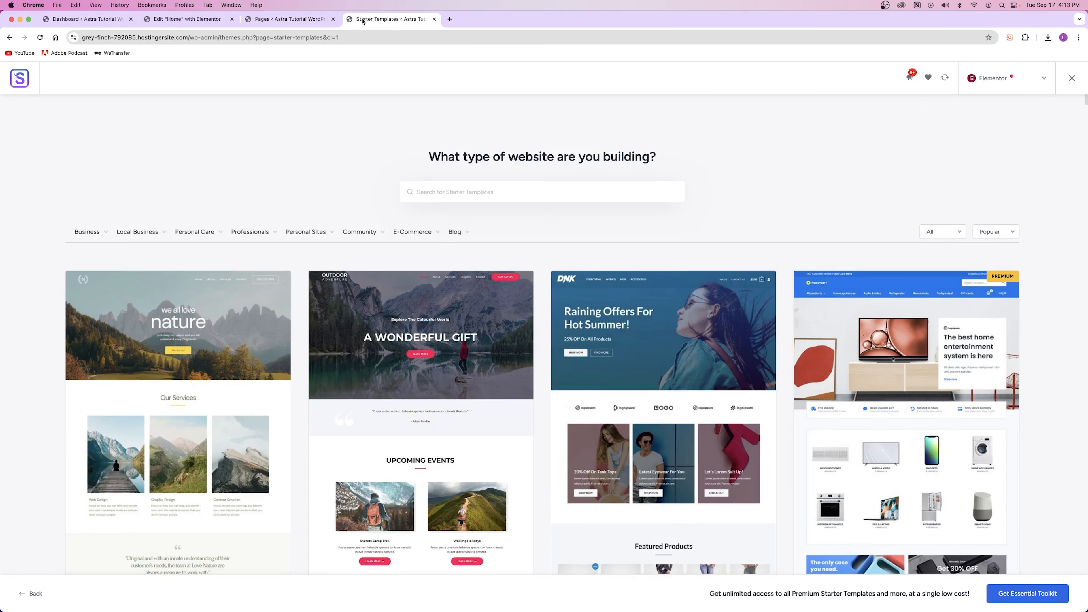
pyautogui.moveTo(413, 232)
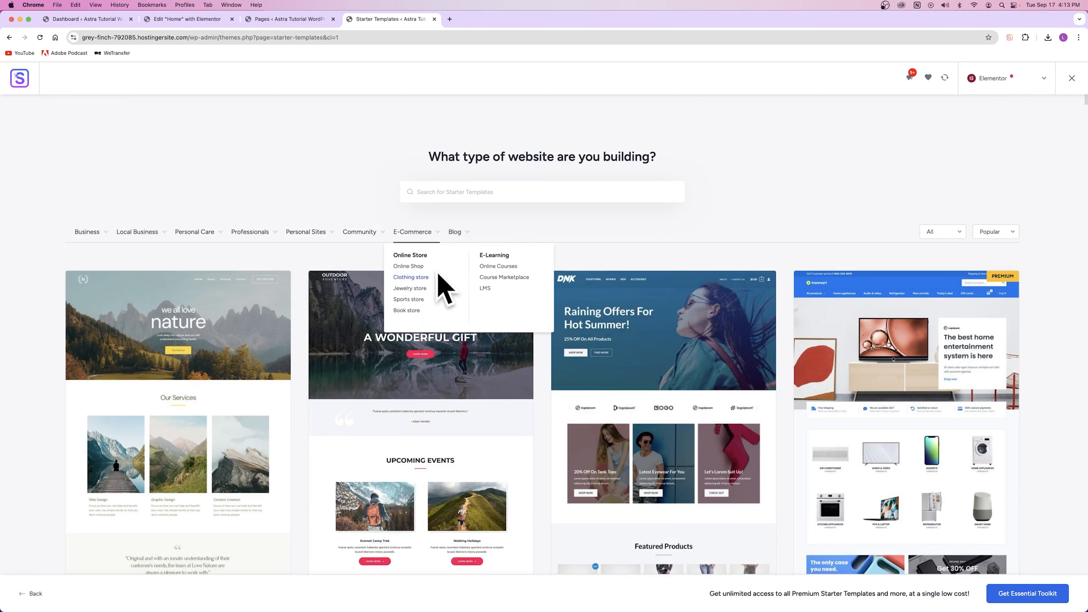
pyautogui.click(434, 19)
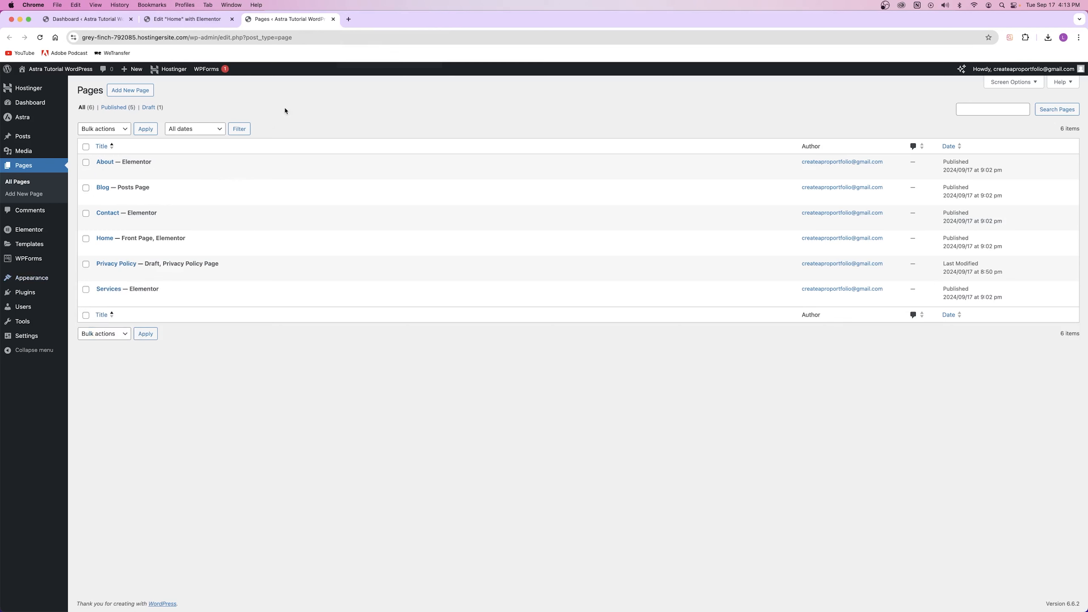
# Return to the home page in Elementor, dismiss the notification and Structure window, and look through the page's sections.
pyautogui.click(333, 18)
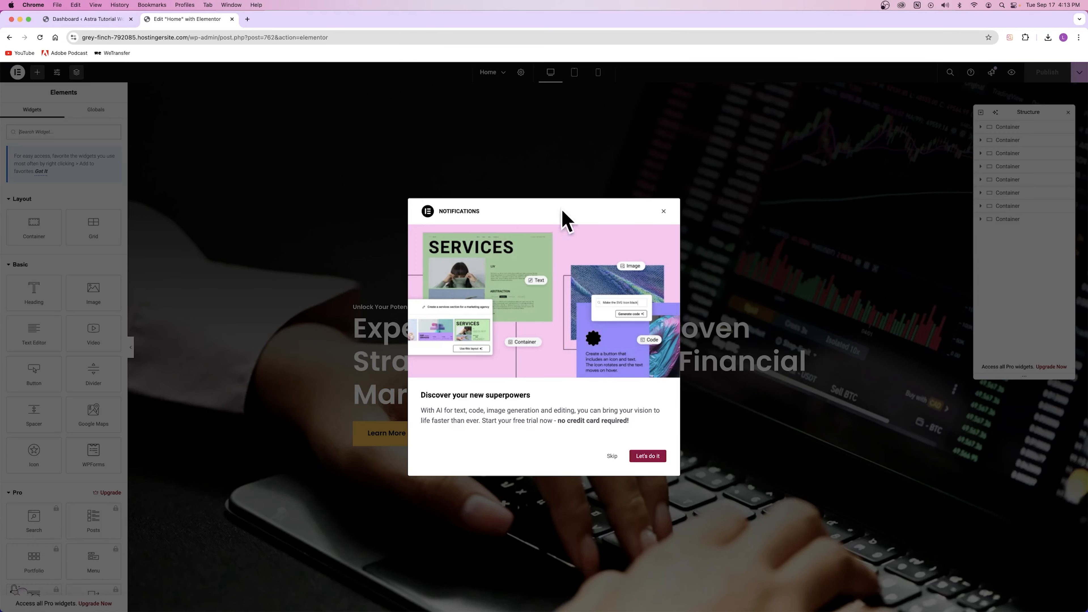
pyautogui.click(663, 216)
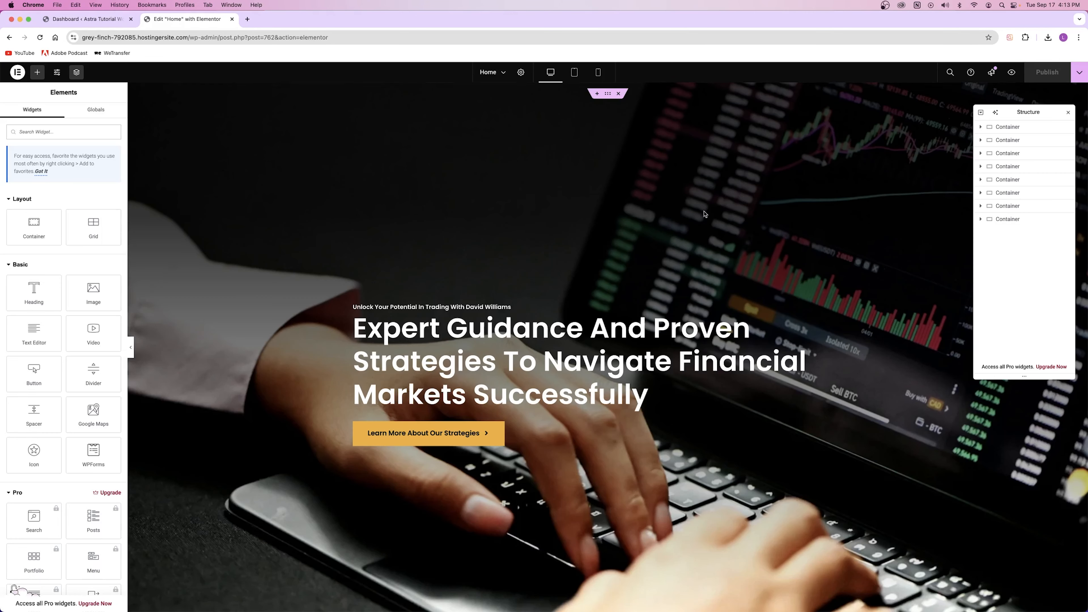
pyautogui.click(1068, 112)
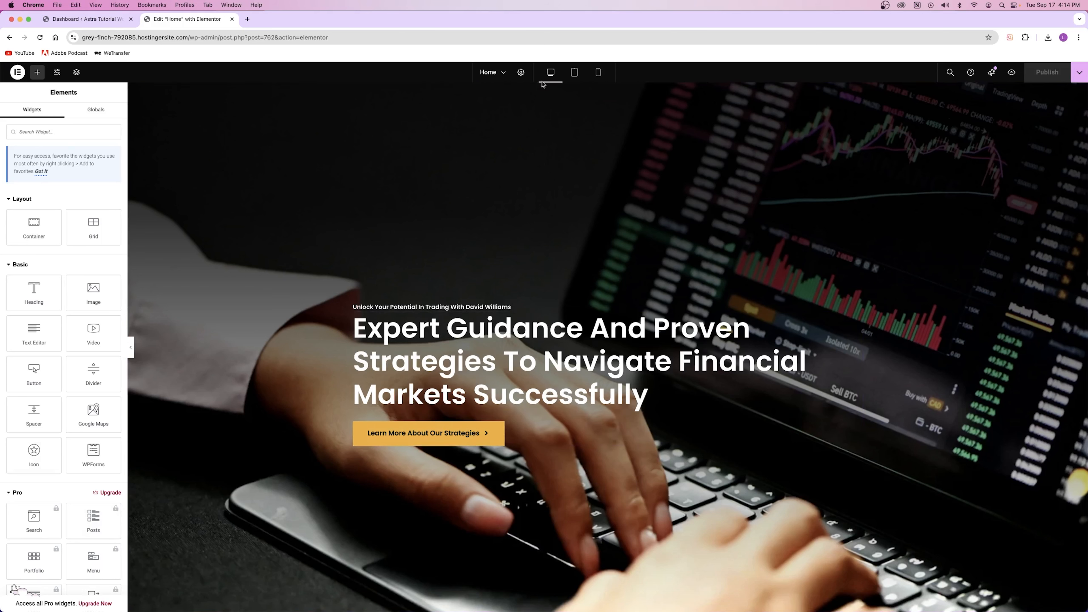
pyautogui.scroll(-10, 607, 321)
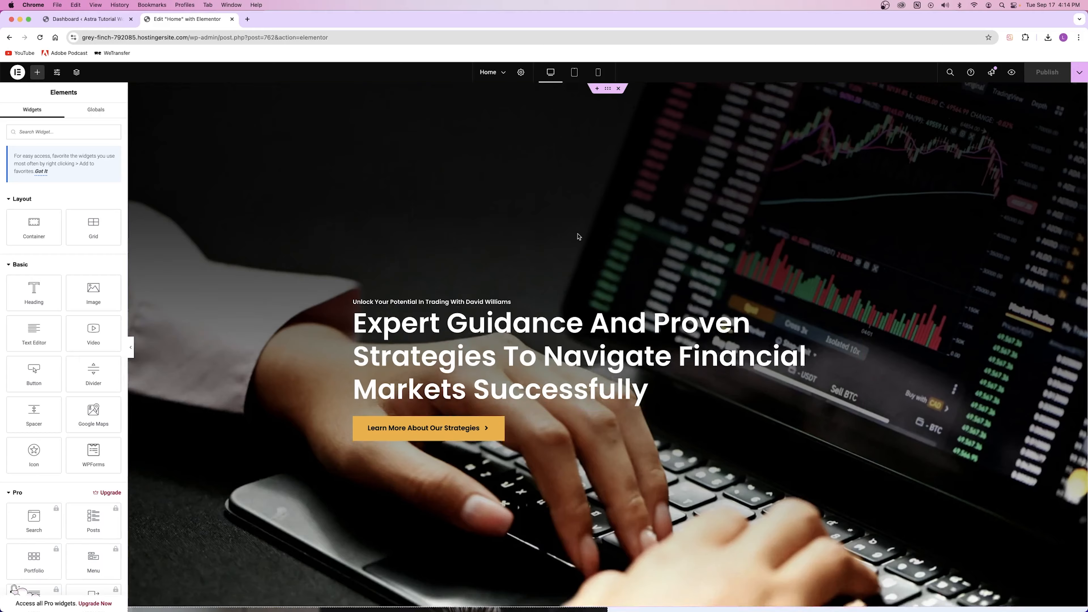
pyautogui.scroll(-20, 577, 234)
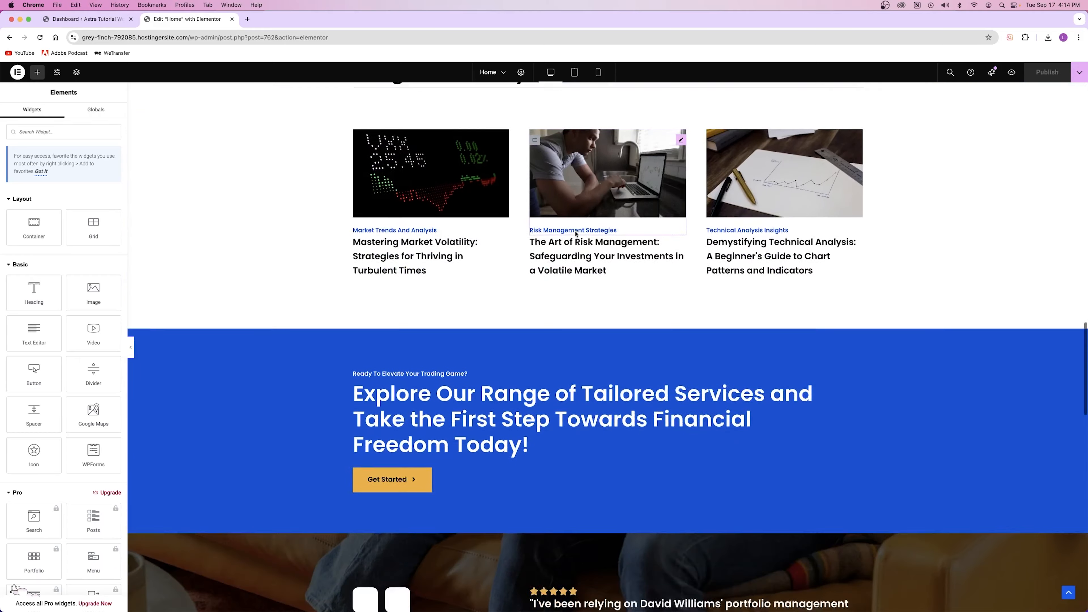
pyautogui.scroll(20, 575, 234)
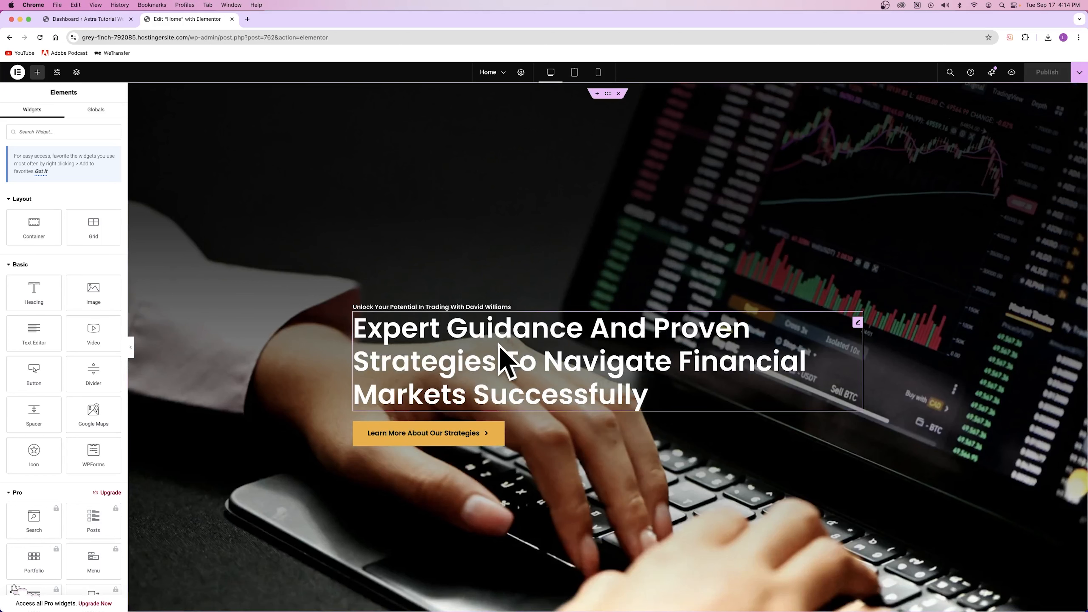
pyautogui.scroll(-10, 470, 427)
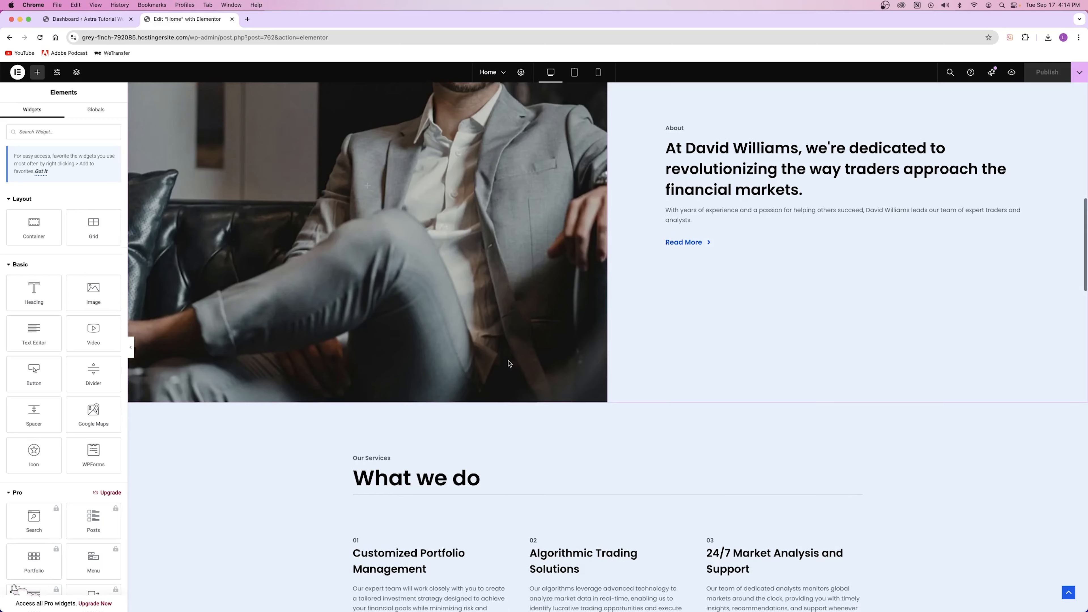
# Add a Heading widget above the hero section's small intro line and set its text color to #FFFFFF.
pyautogui.scroll(10, 508, 362)
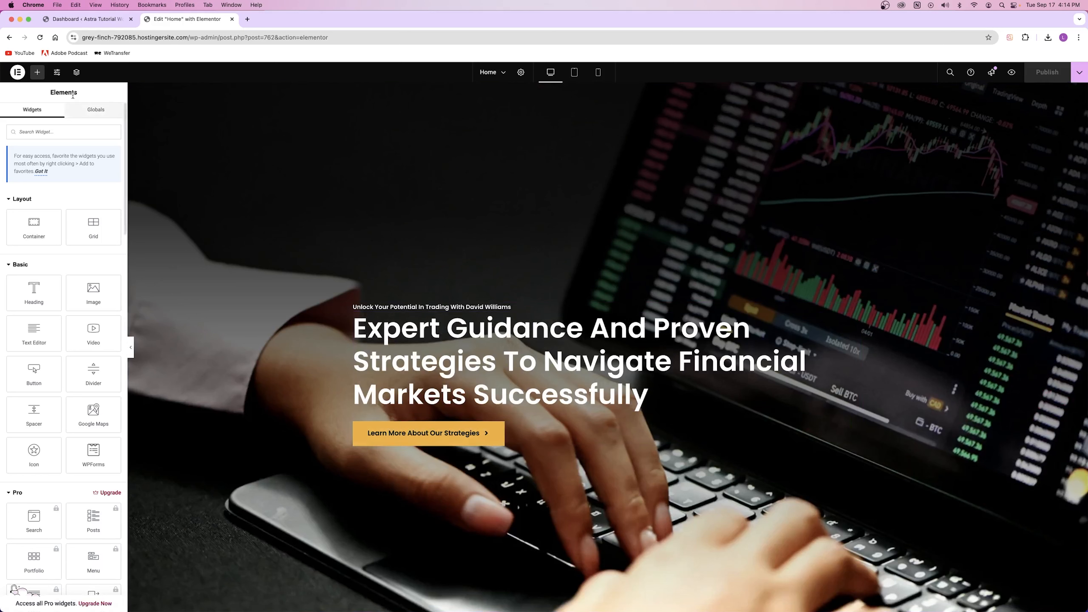
pyautogui.moveTo(49, 92); pyautogui.dragTo(97, 94)
pyautogui.click(67, 101)
pyautogui.moveTo(28, 294); pyautogui.dragTo(480, 305)
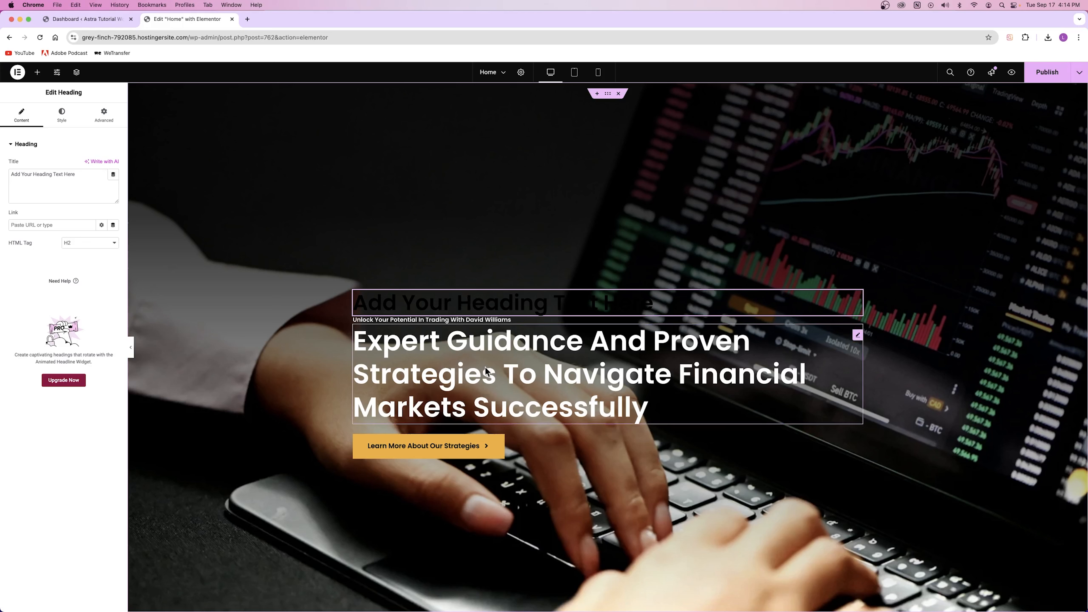
pyautogui.click(62, 115)
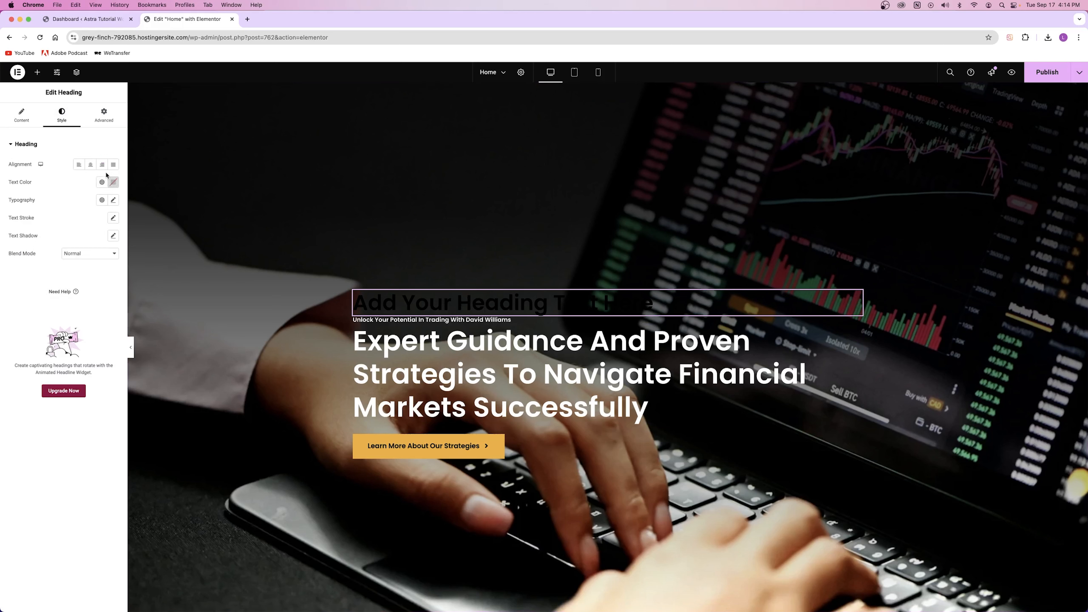
pyautogui.click(113, 182)
pyautogui.moveTo(129, 222); pyautogui.dragTo(66, 184)
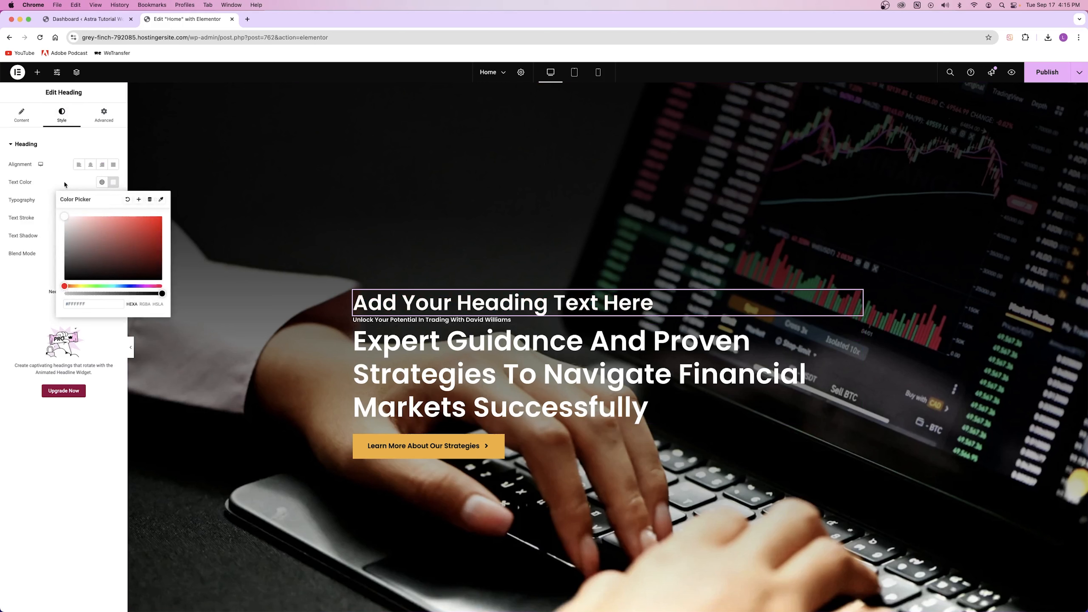
pyautogui.click(64, 150)
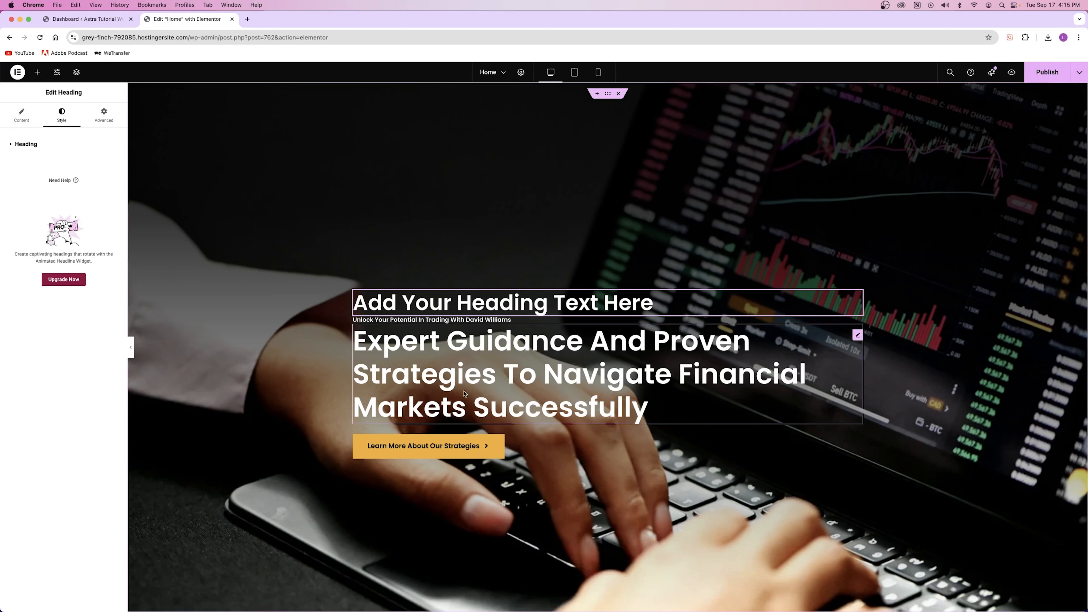
# Compare the settings of the hero's main heading and the added placeholder heading, and delete the placeholder.
pyautogui.click(485, 386)
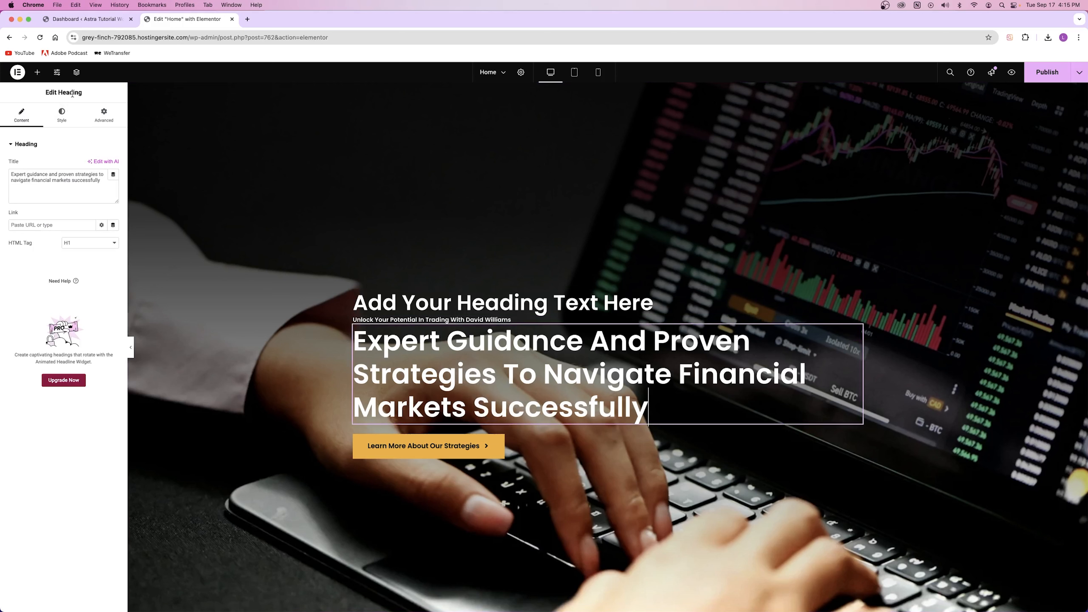
pyautogui.click(531, 295)
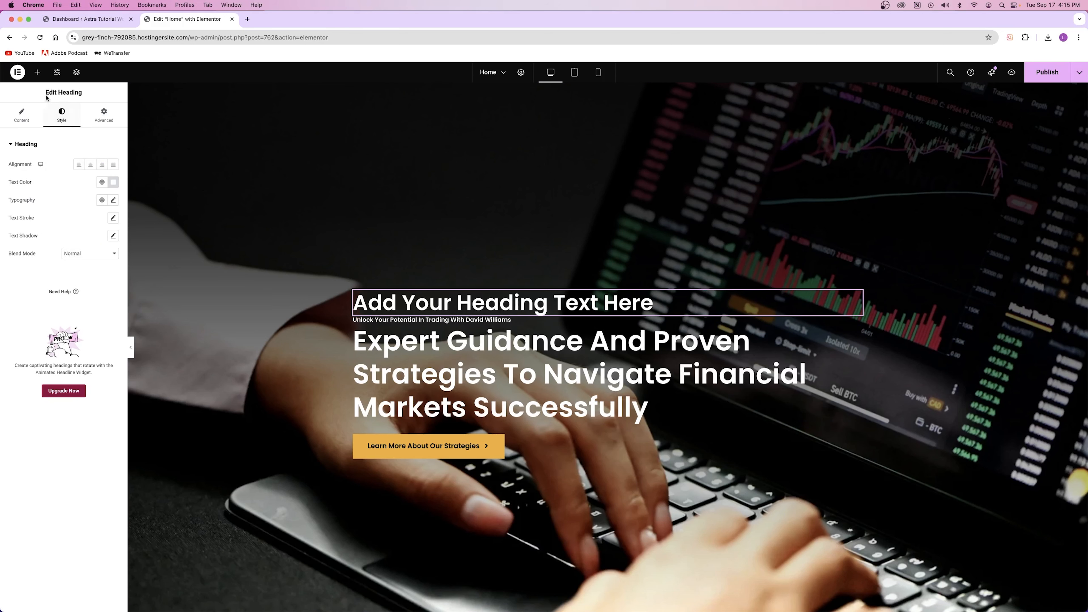
pyautogui.rightClick(580, 305)
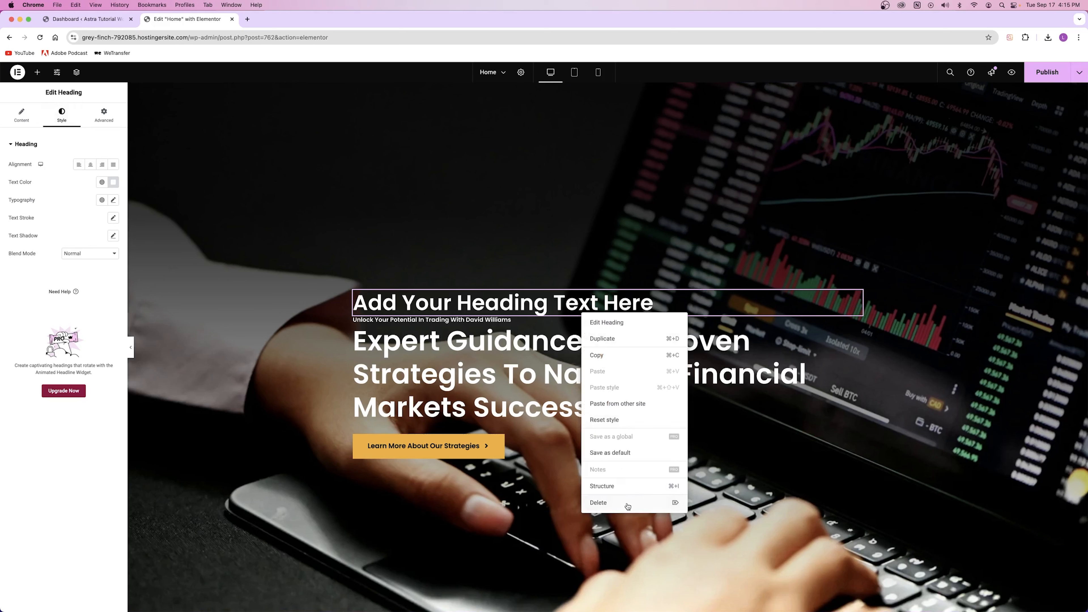
pyautogui.click(616, 504)
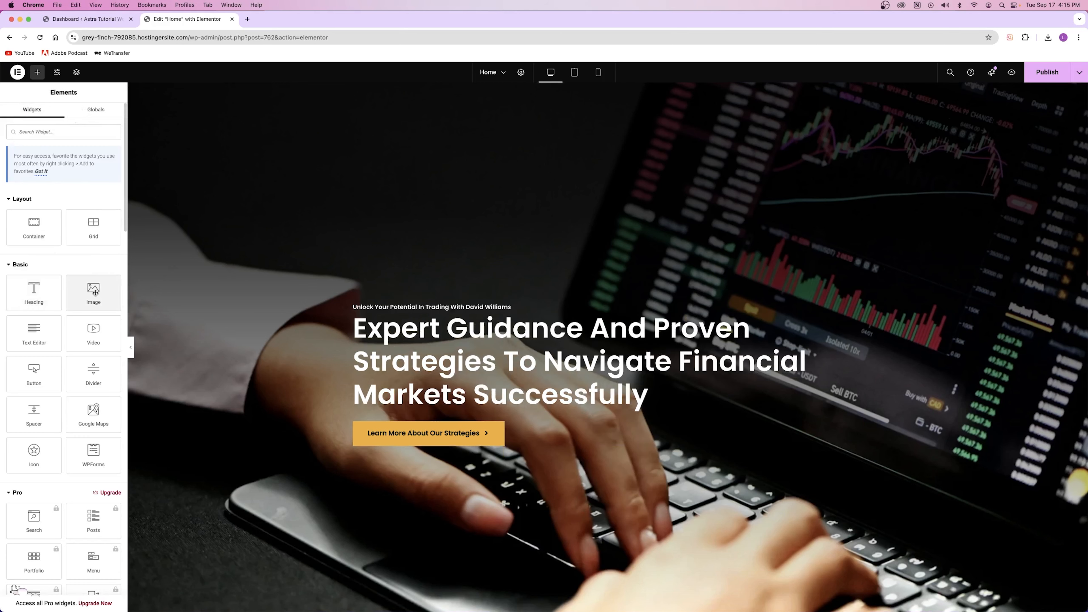
# Insert the media library photo of a handheld phone showing a trading chart above the hero's main heading, and delete that image.
pyautogui.moveTo(95, 293); pyautogui.dragTo(388, 319)
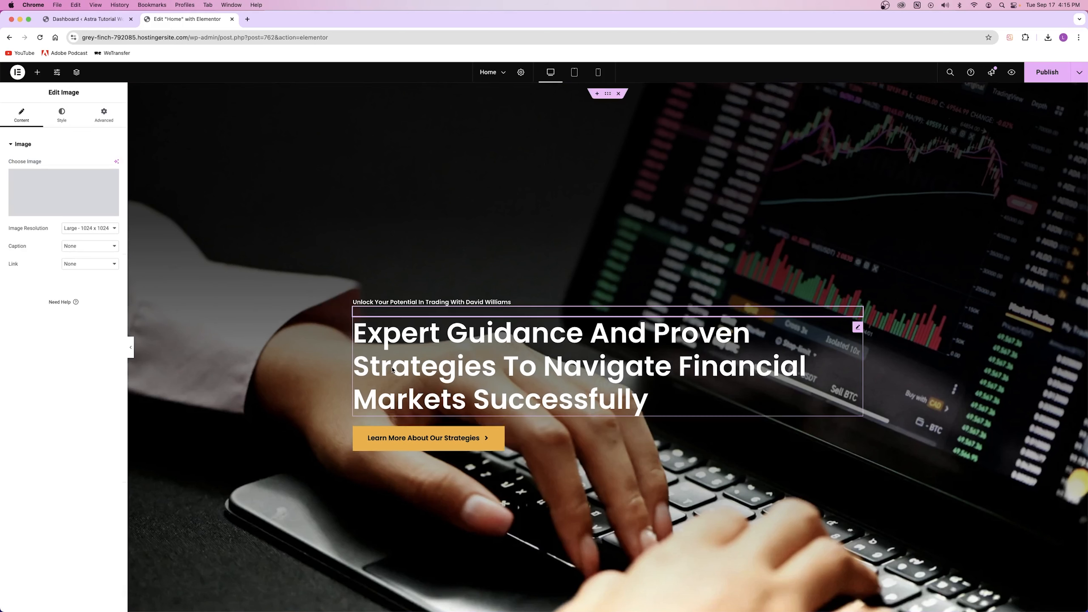
pyautogui.click(39, 183)
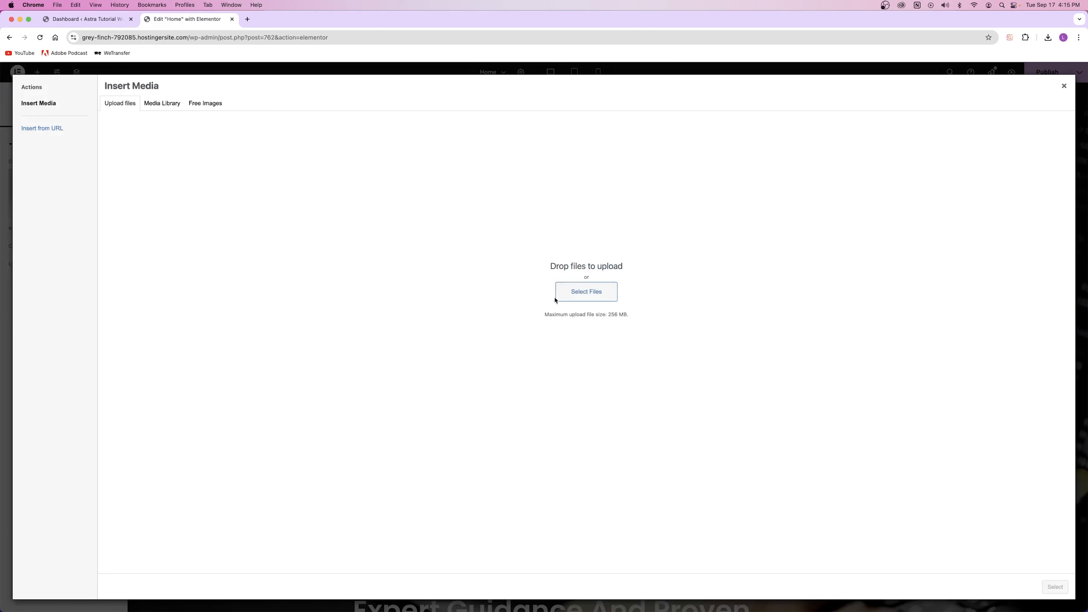
pyautogui.click(163, 103)
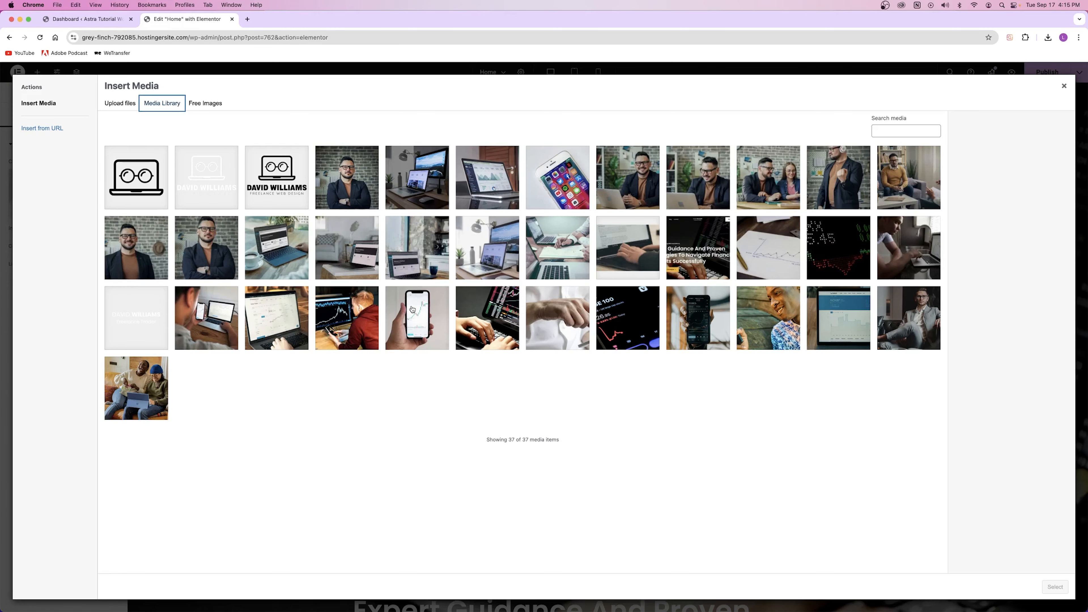
pyautogui.click(419, 299)
pyautogui.click(1055, 587)
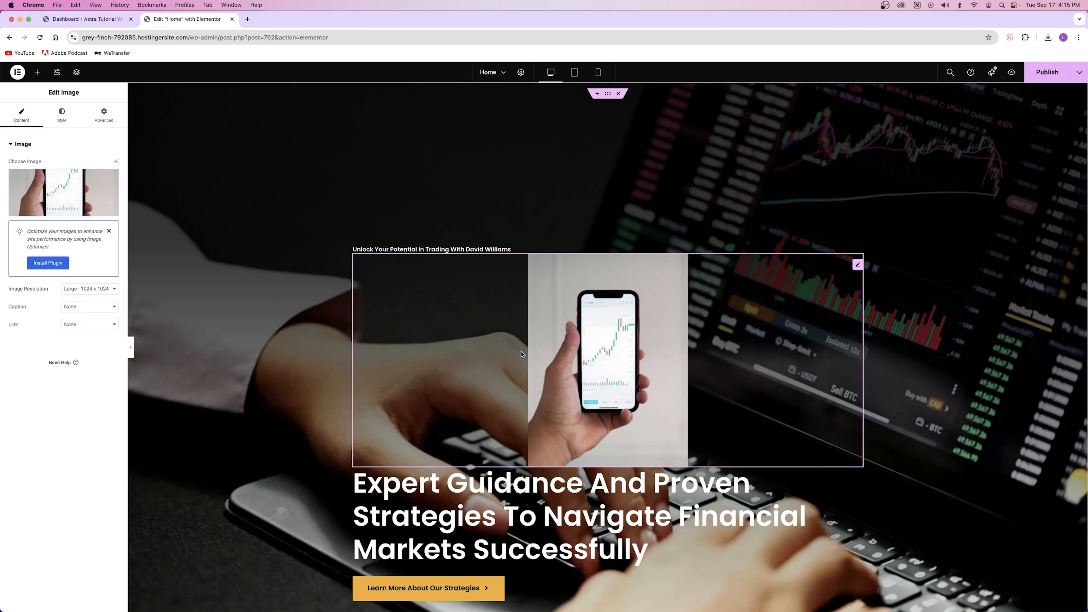
pyautogui.rightClick(560, 348)
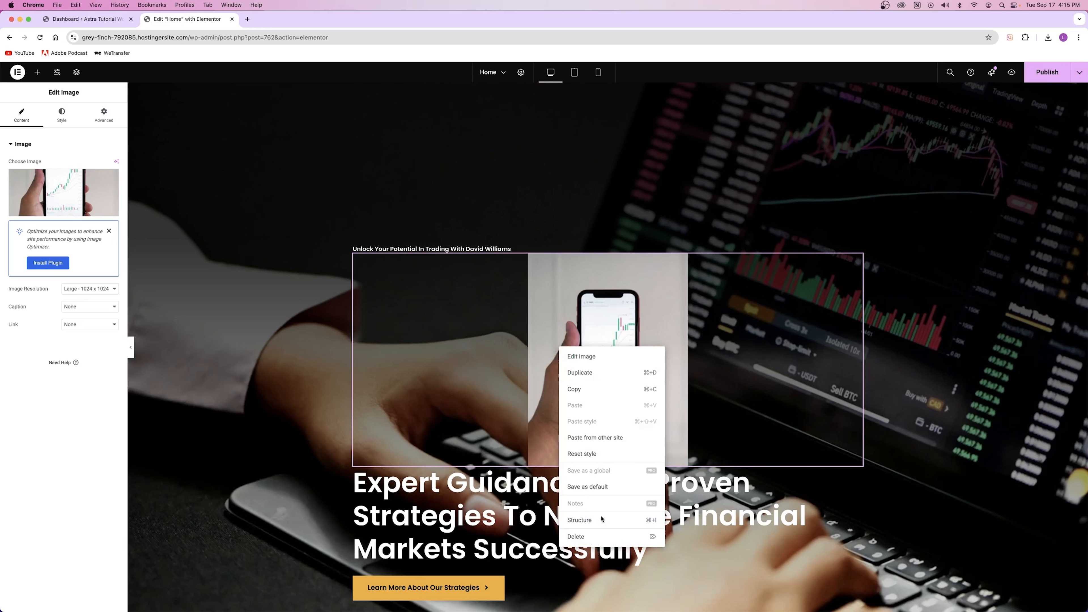
pyautogui.click(577, 537)
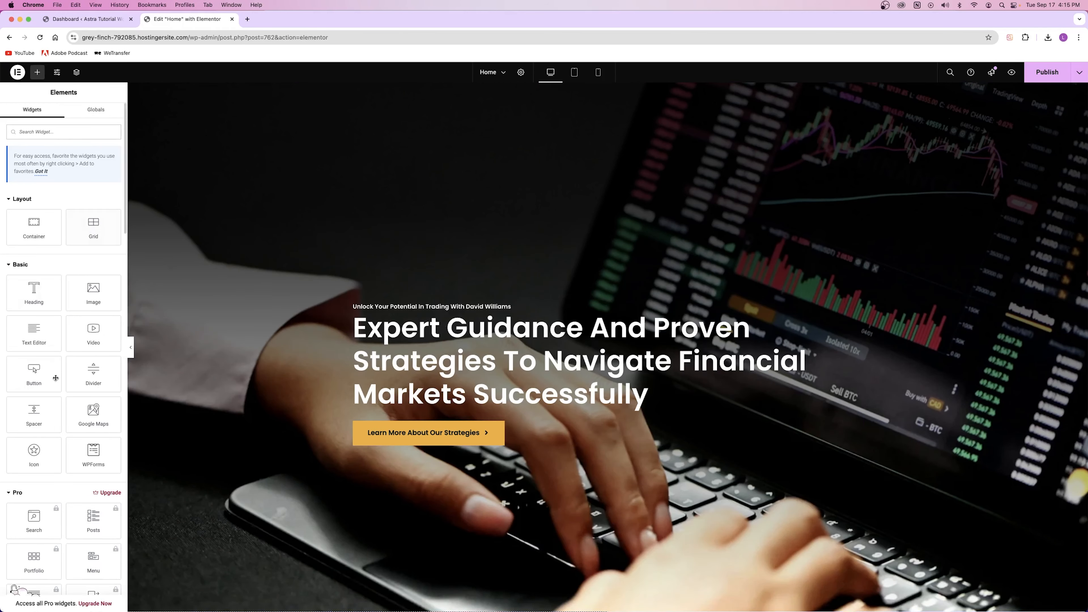
# Add a Video widget above the hero's main heading and delete it.
pyautogui.moveTo(92, 332); pyautogui.dragTo(473, 331)
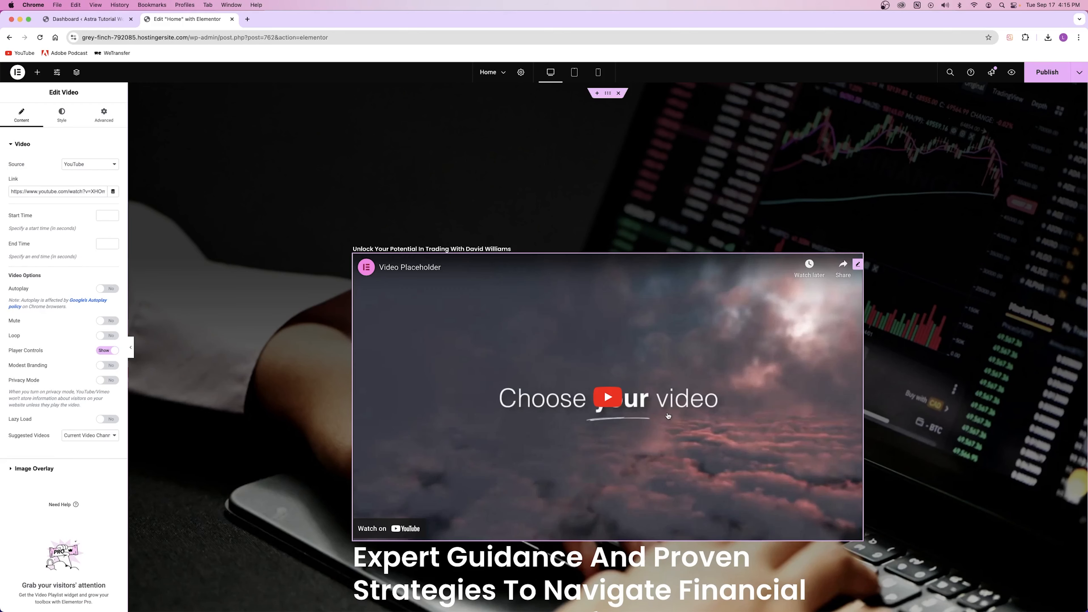
pyautogui.rightClick(857, 275)
pyautogui.click(886, 457)
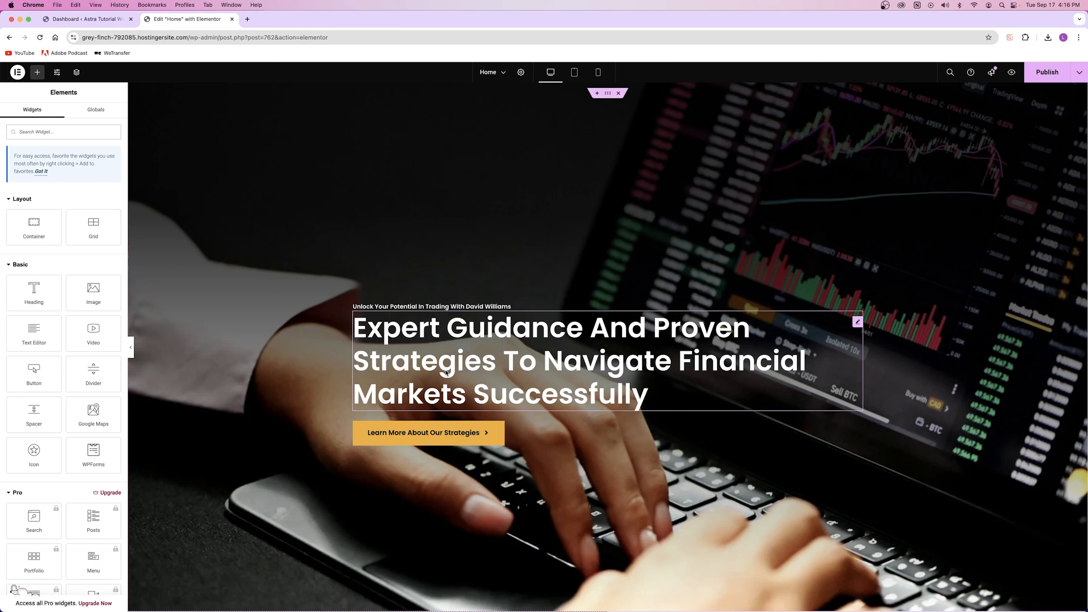
# Show the settings of the hero container and its main heading, and examine how the page's sections are divided down to the F.A.Q.
pyautogui.click(608, 95)
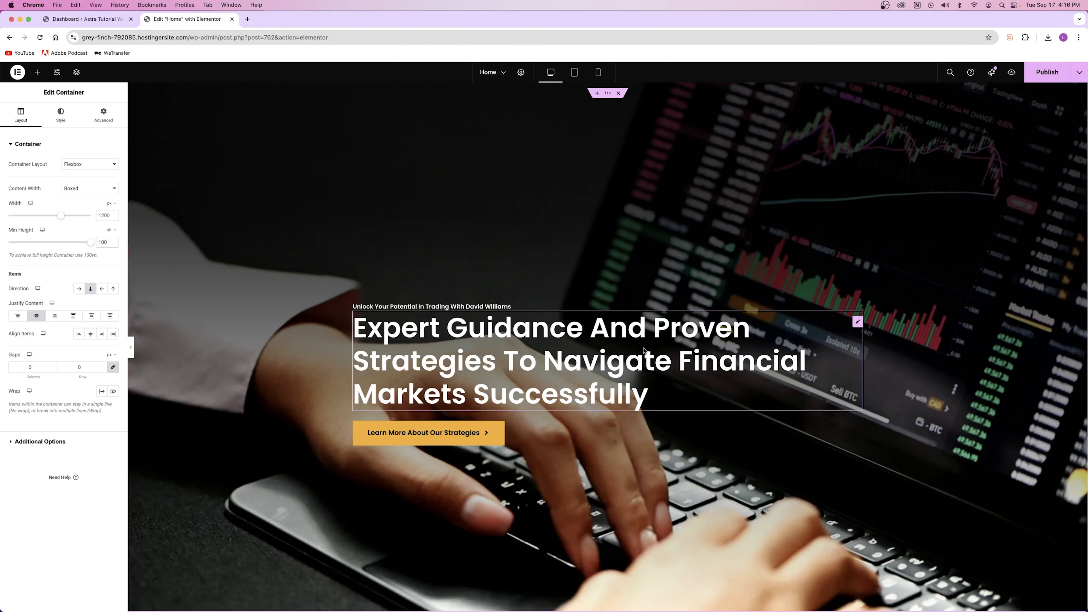
pyautogui.click(677, 341)
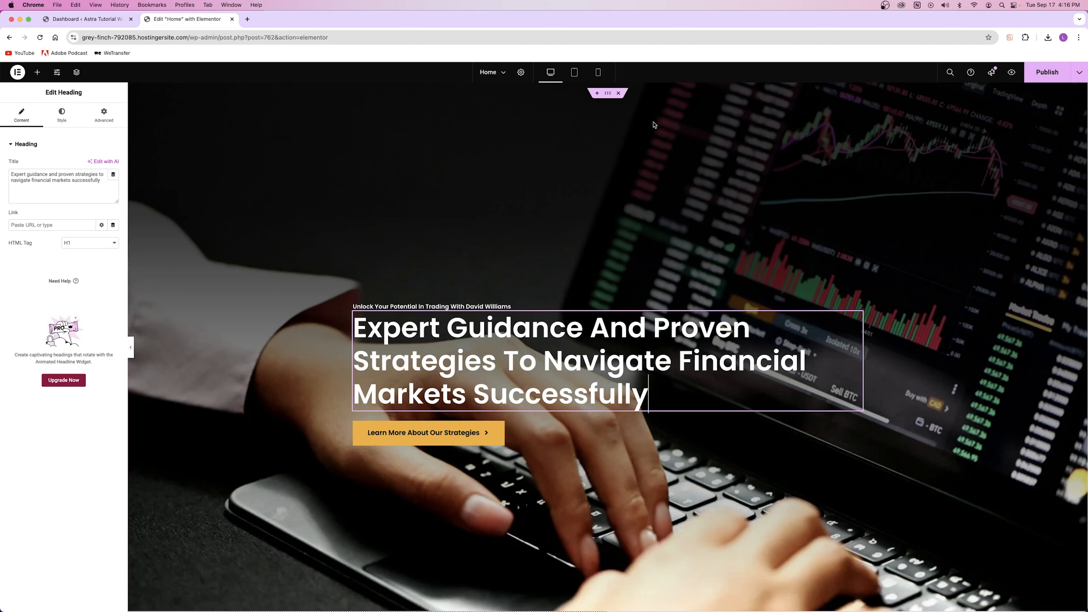
pyautogui.scroll(-1, 739, 159)
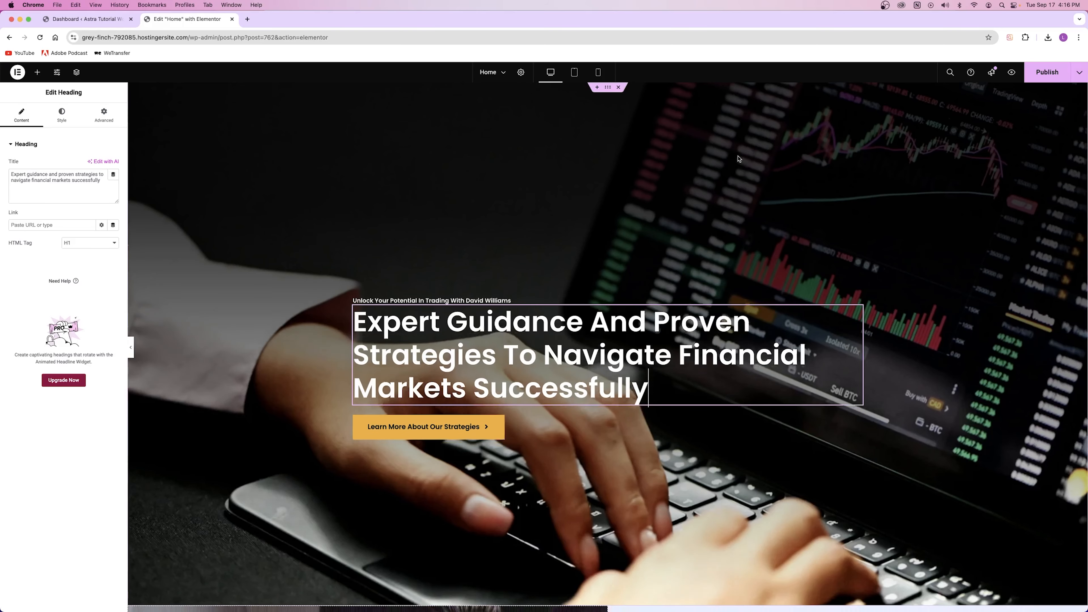
pyautogui.scroll(-10, 740, 159)
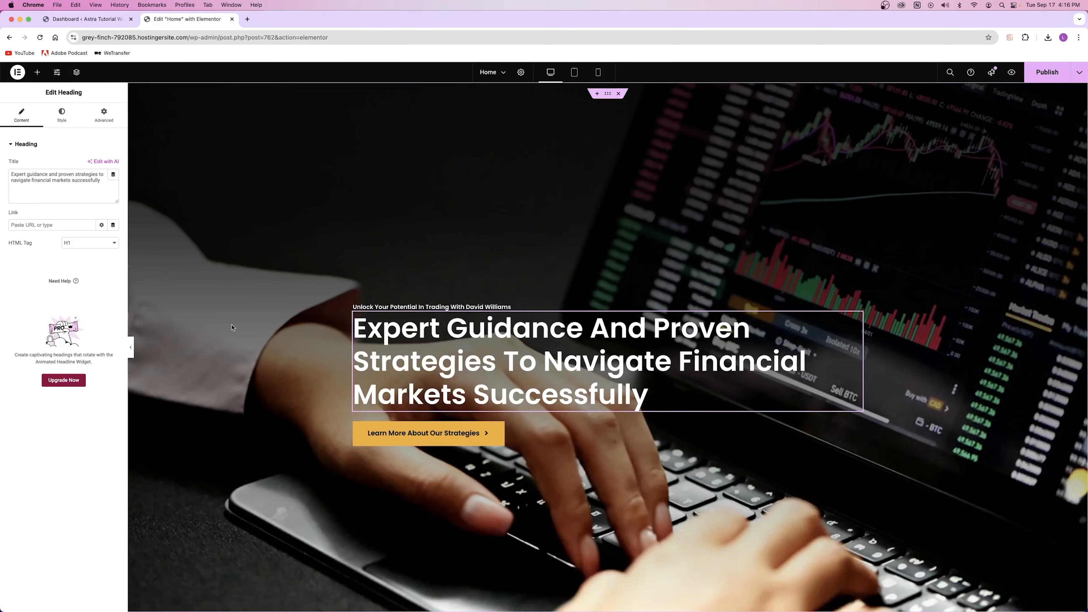
pyautogui.scroll(-14, 284, 358)
pyautogui.scroll(-6, 285, 360)
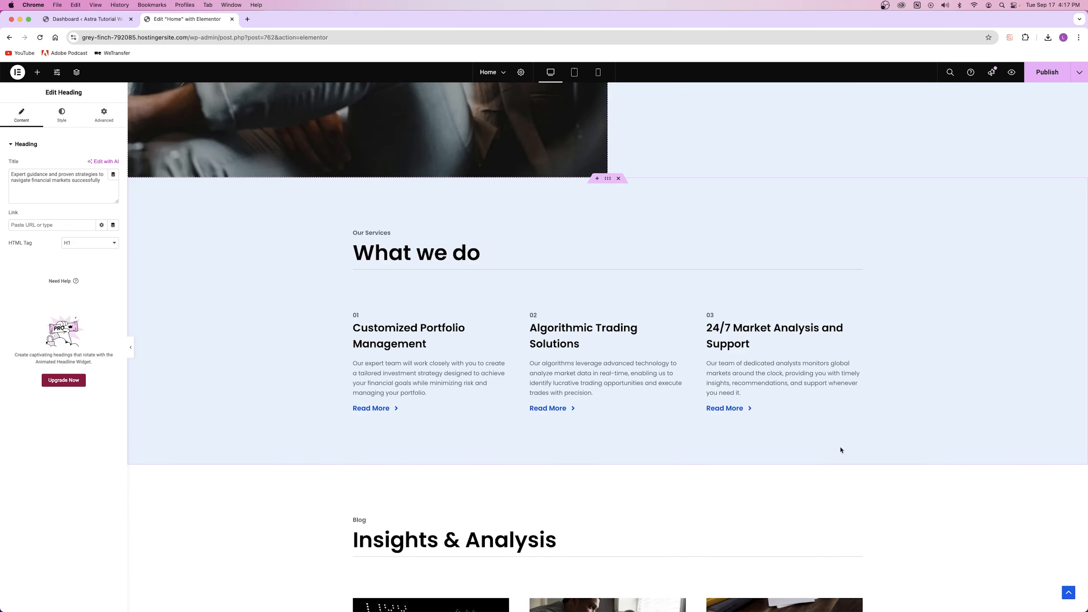
pyautogui.scroll(-10, 570, 208)
pyautogui.scroll(3, 566, 201)
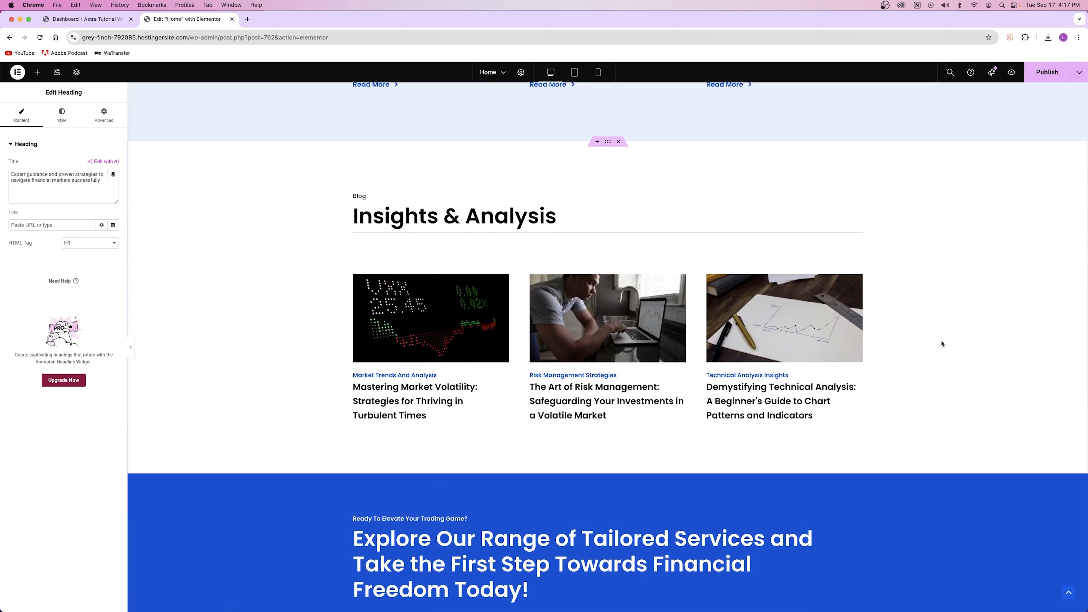
pyautogui.scroll(-7, 296, 355)
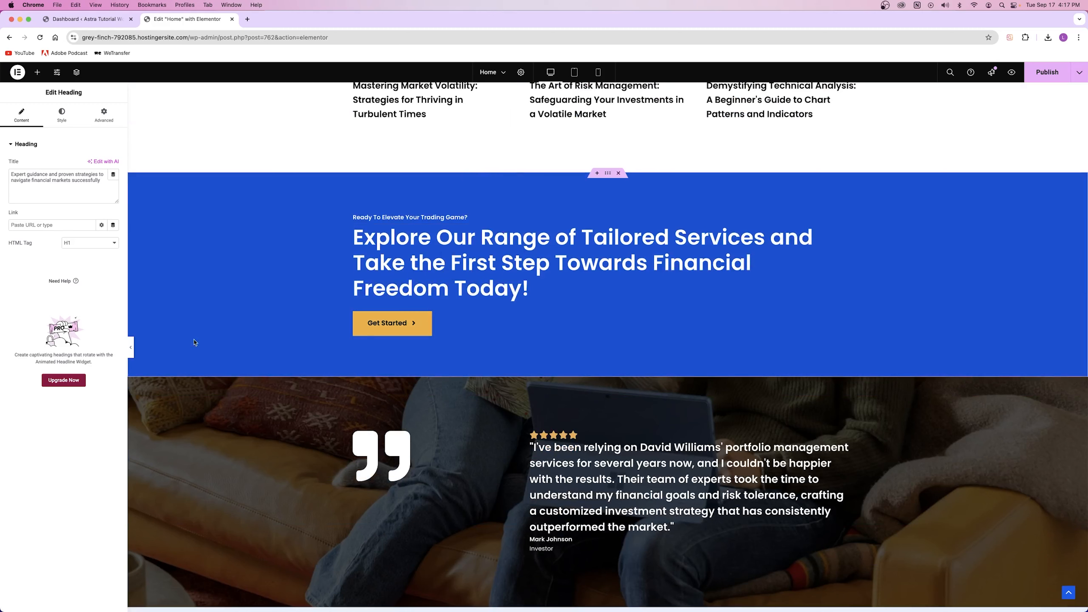
pyautogui.scroll(-7, 272, 198)
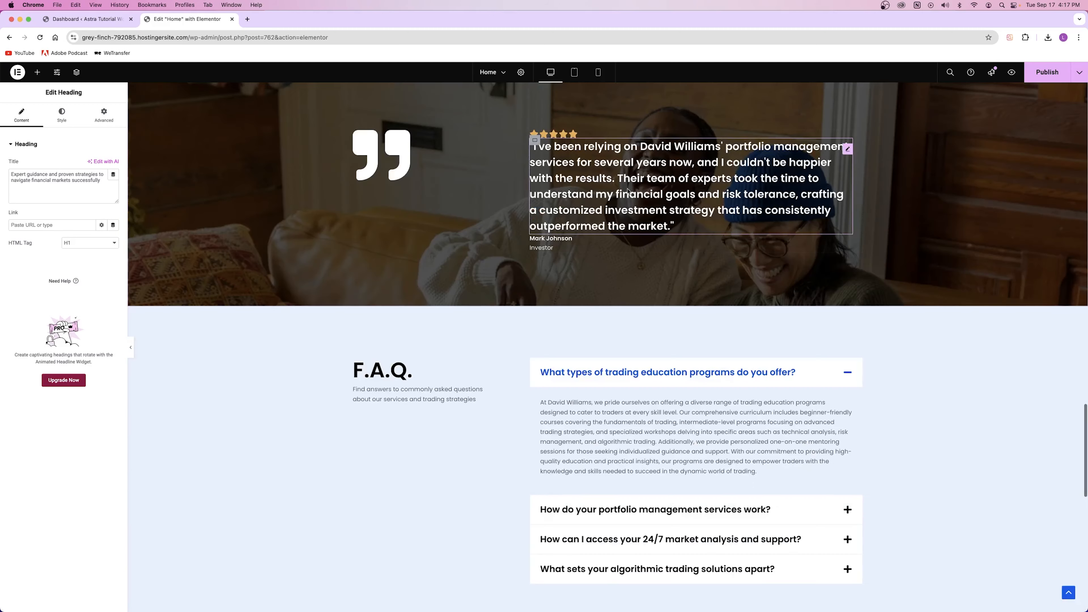
pyautogui.scroll(2, 567, 191)
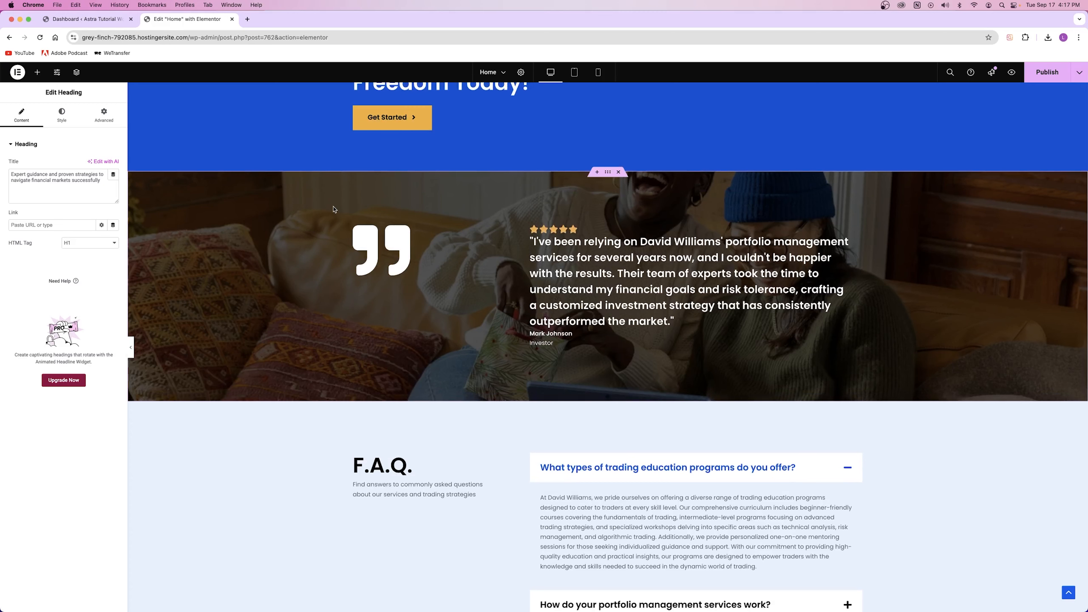
pyautogui.scroll(15, 334, 210)
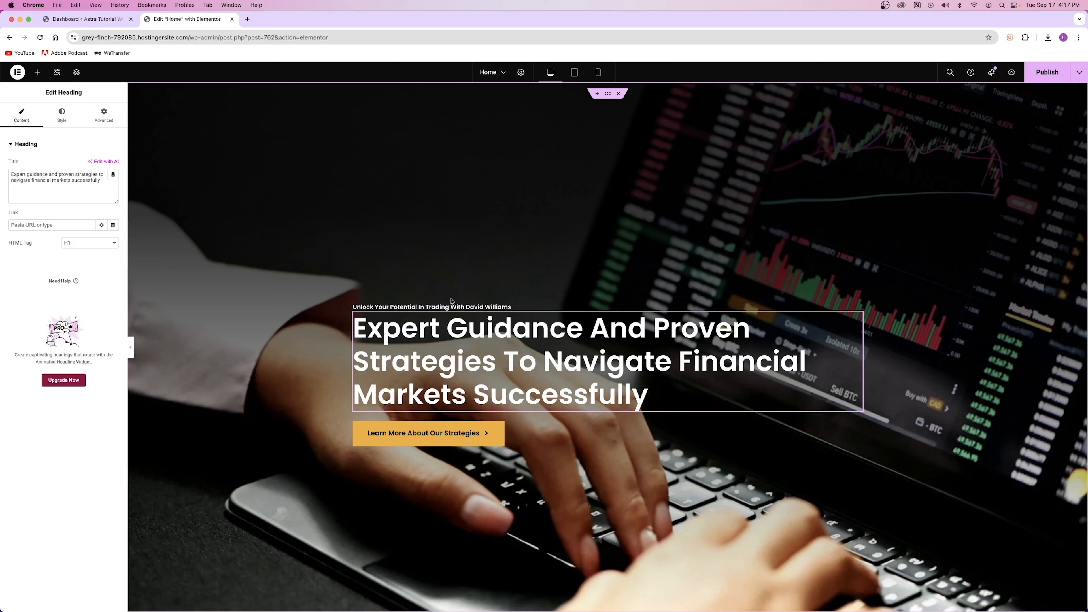
# Add an empty container to the hero section between the main heading and the Learn More About Our Strategies button.
pyautogui.scroll(-3, 387, 341)
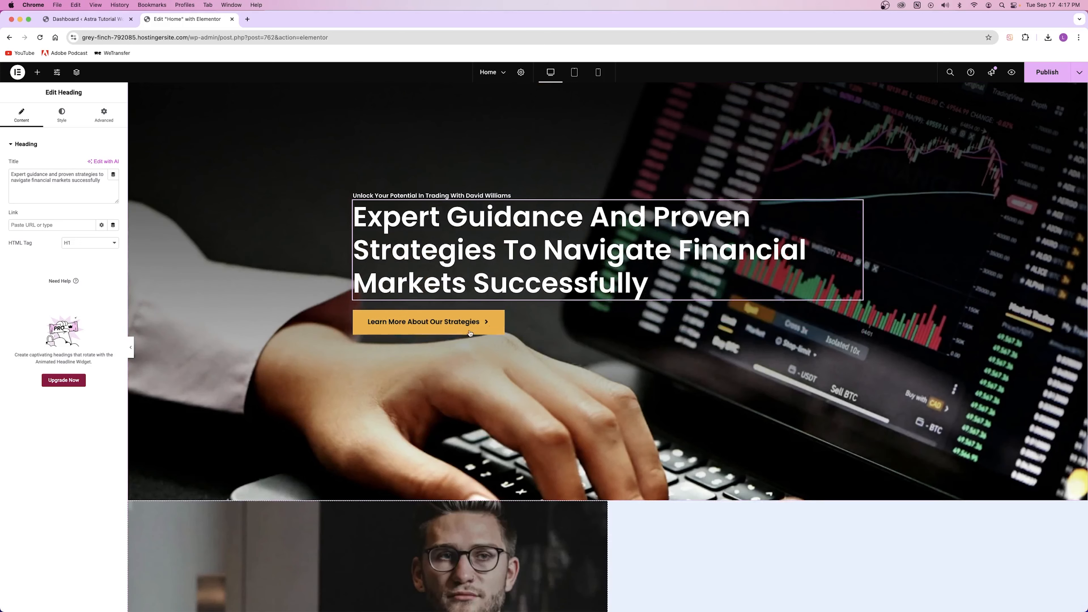
pyautogui.click(38, 72)
pyautogui.moveTo(34, 228); pyautogui.dragTo(461, 296)
pyautogui.scroll(3, 559, 129)
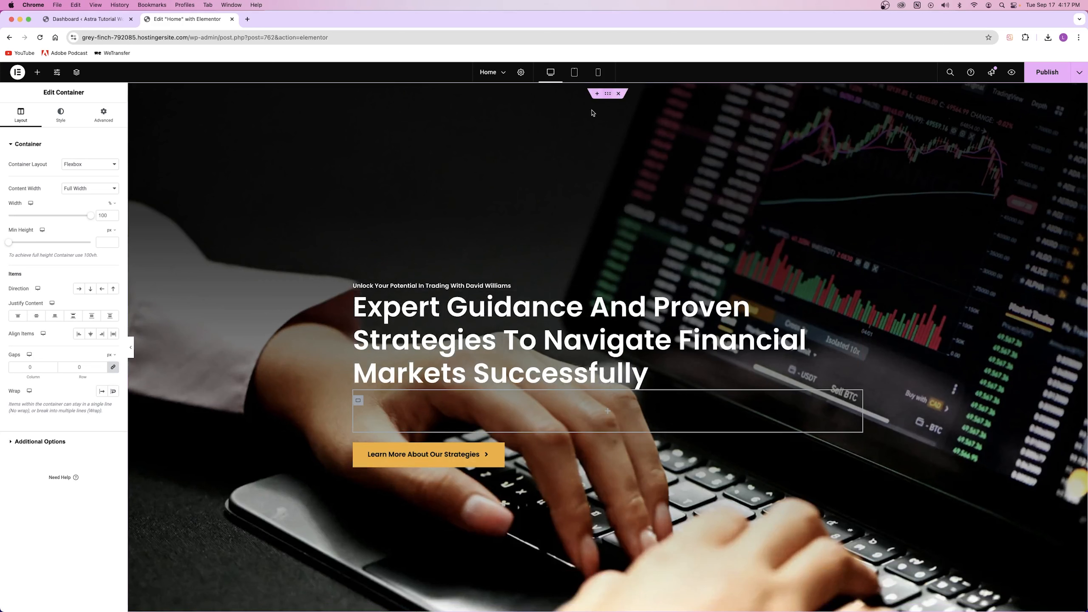
# Place two Button widgets, one beneath the other, inside the hero's new inner container.
pyautogui.click(608, 411)
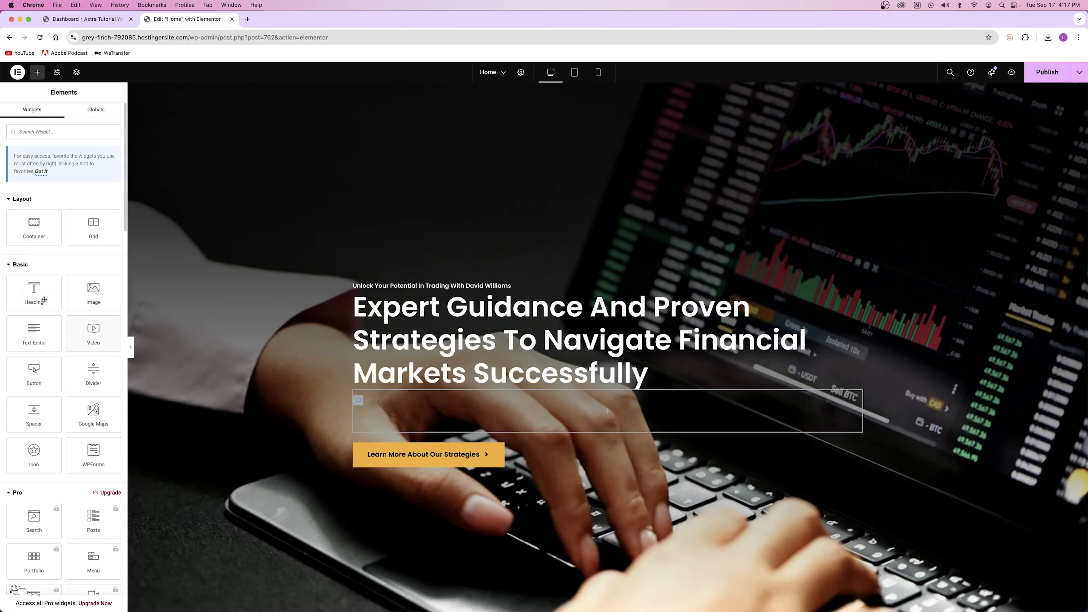
pyautogui.moveTo(35, 368); pyautogui.dragTo(540, 410)
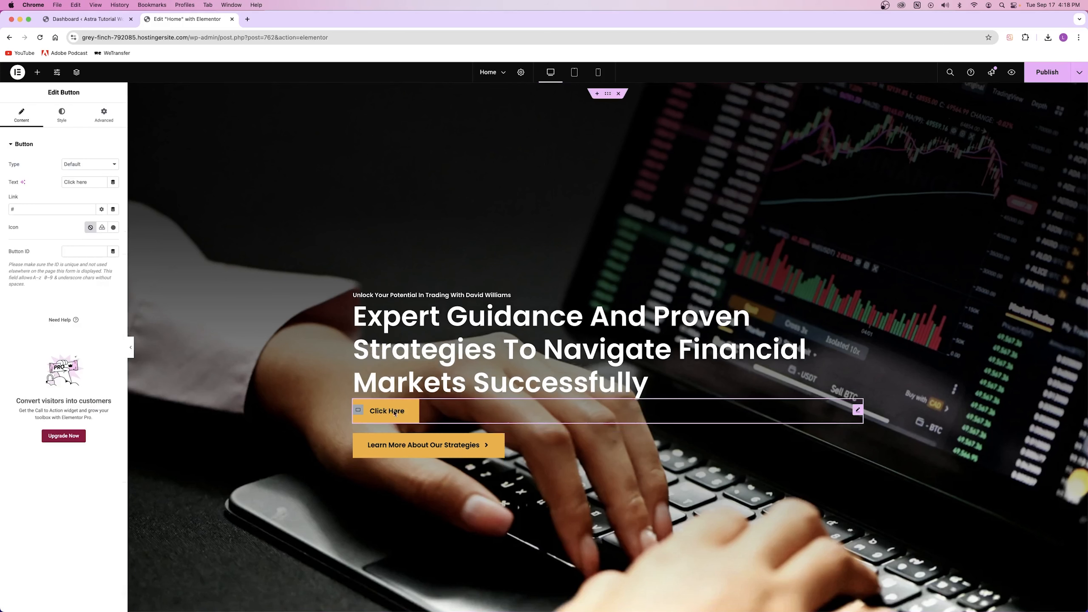
pyautogui.click(38, 72)
pyautogui.moveTo(34, 370); pyautogui.dragTo(379, 422)
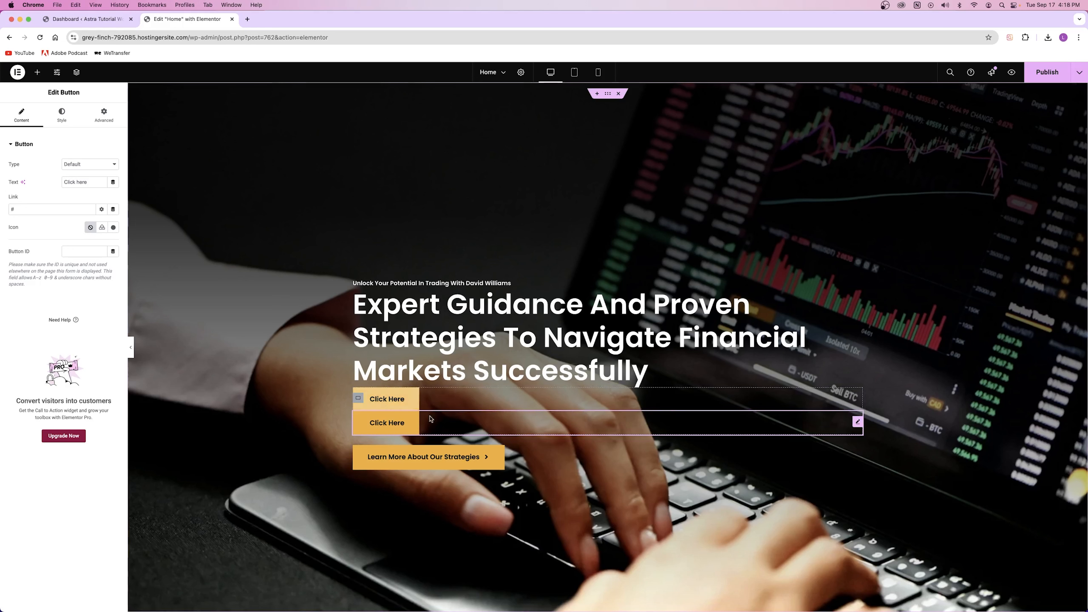
# Compare the inner container's settings with the outer hero container's, and set the outer one's Justify Content to Start.
pyautogui.click(356, 399)
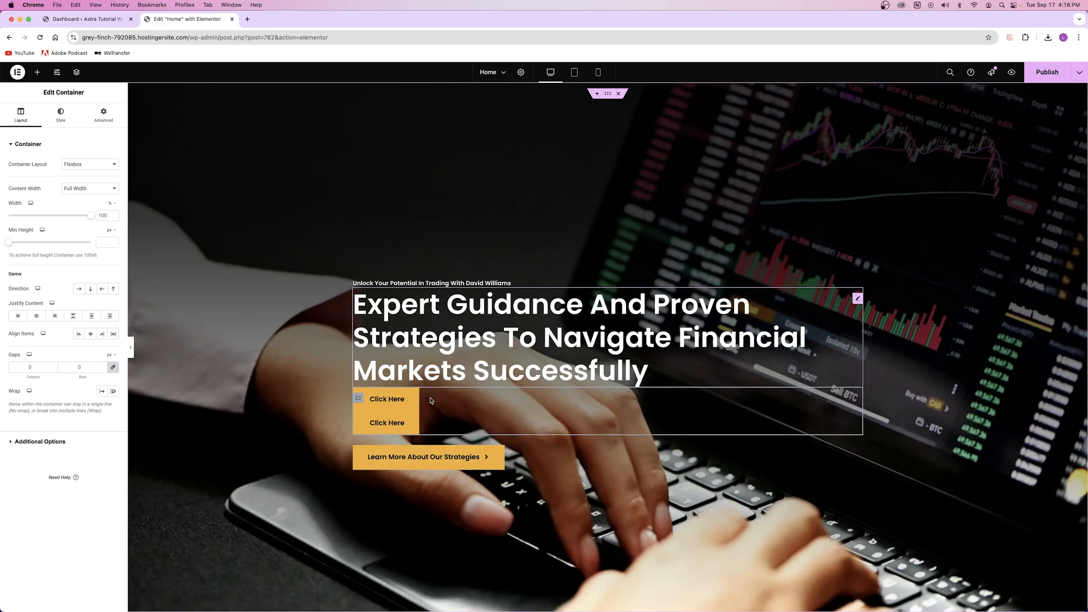
pyautogui.click(611, 96)
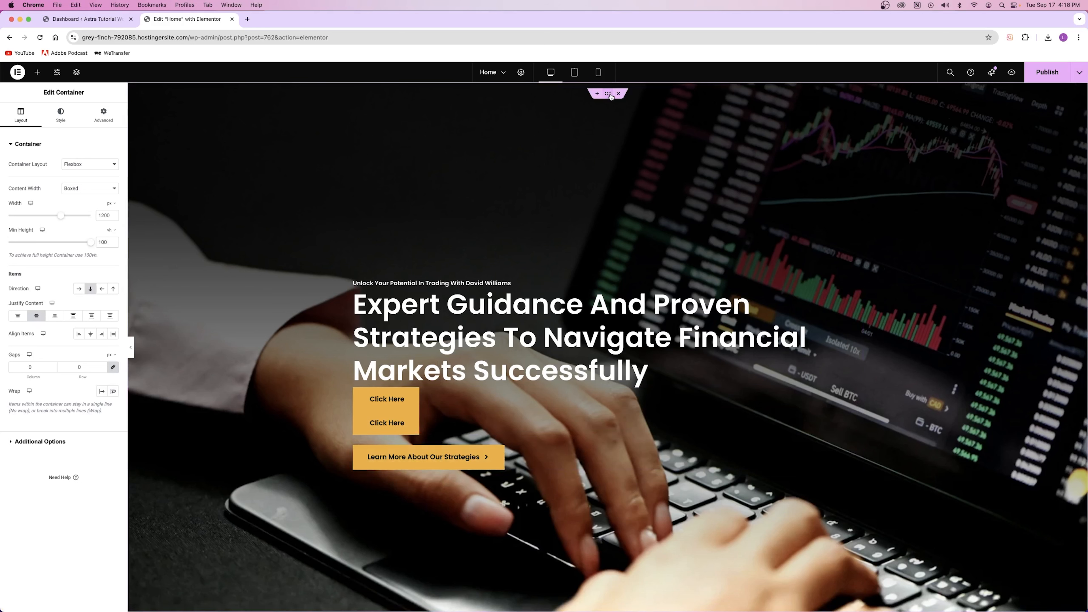
pyautogui.click(18, 317)
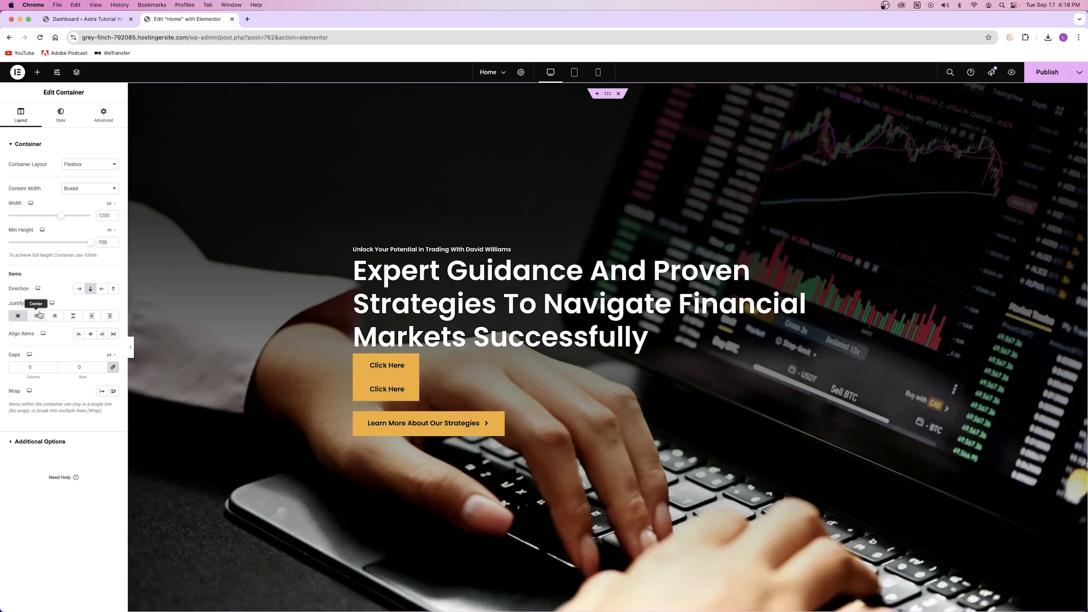
# Try the alignment options on the outer hero container, ending with Justify Content at Center and Align Items at Start.
pyautogui.click(55, 316)
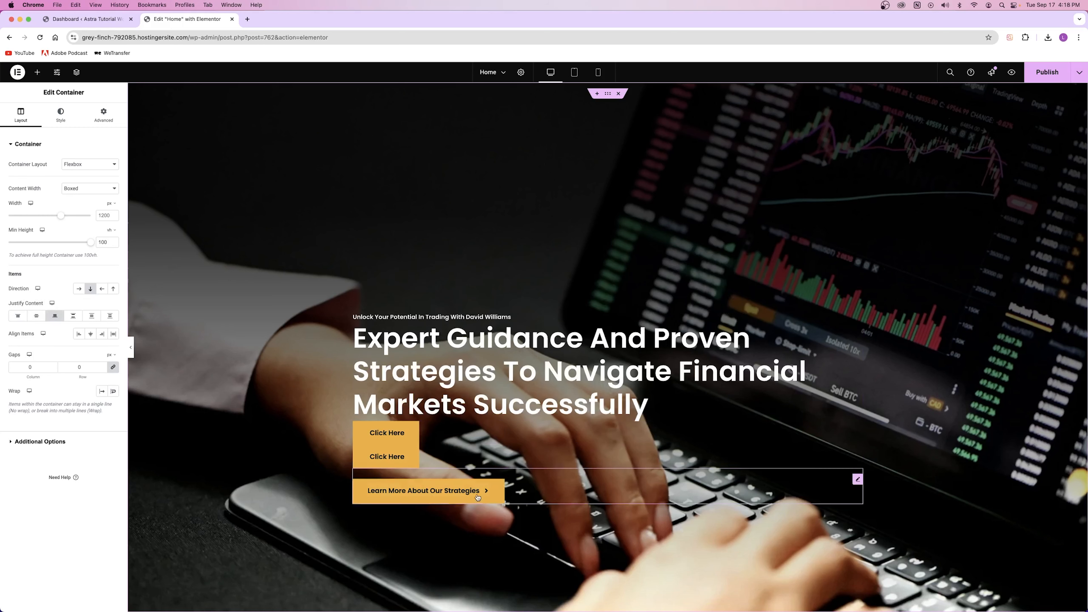
pyautogui.click(37, 317)
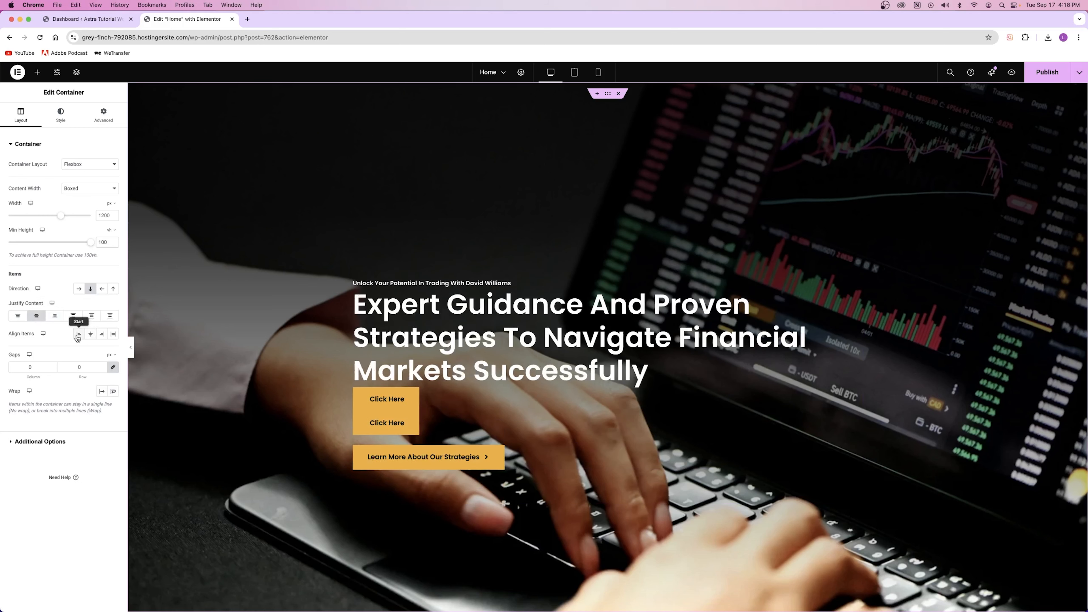
pyautogui.click(102, 334)
pyautogui.click(90, 334)
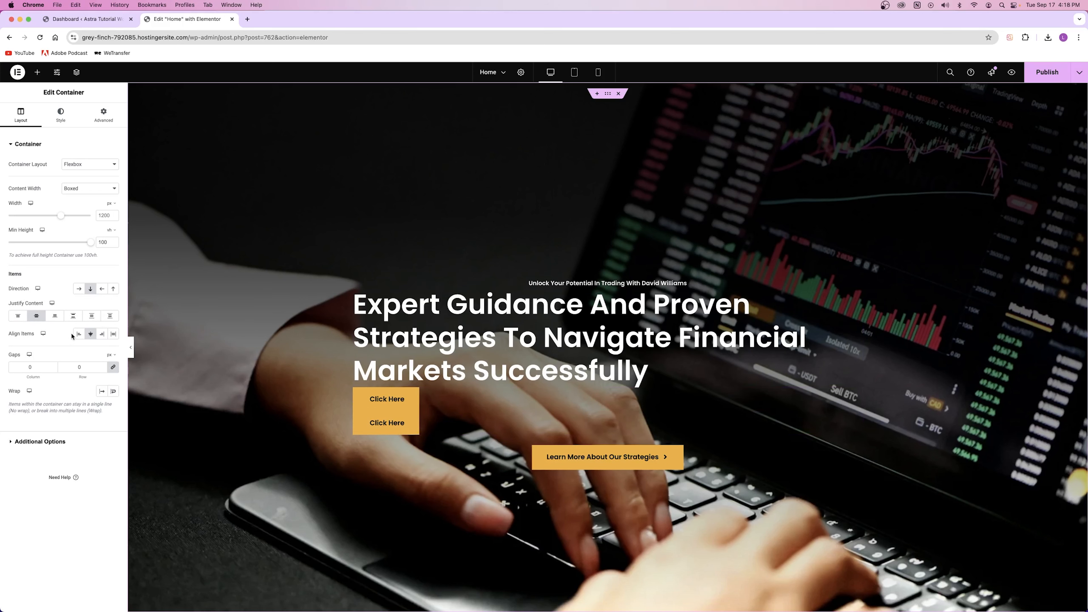
pyautogui.click(78, 334)
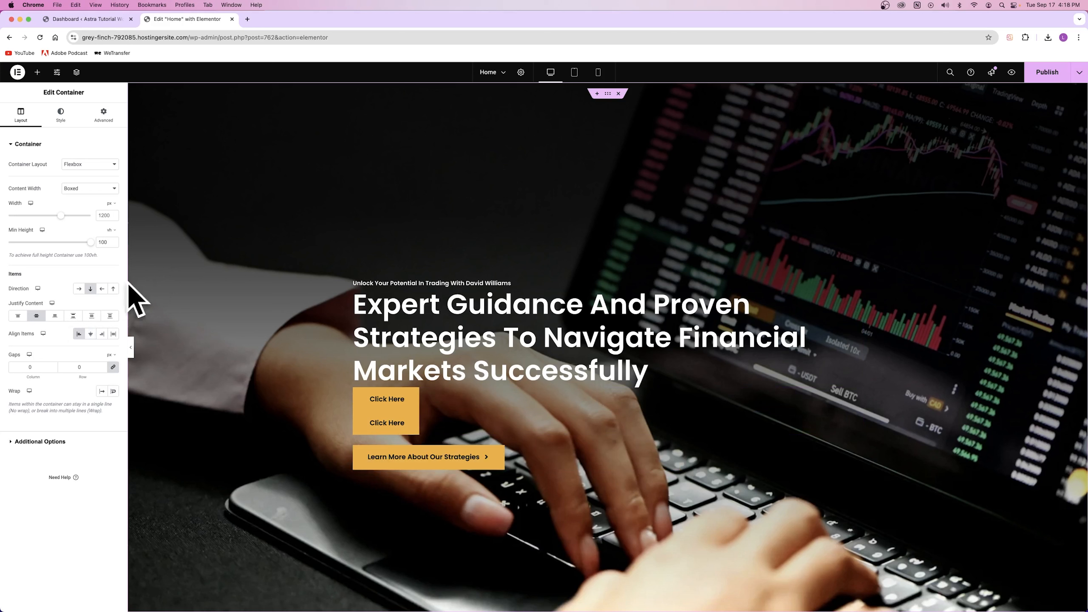
# Set the inner container's direction to horizontal row and try its Justify Content options, ending on Start.
pyautogui.click(358, 398)
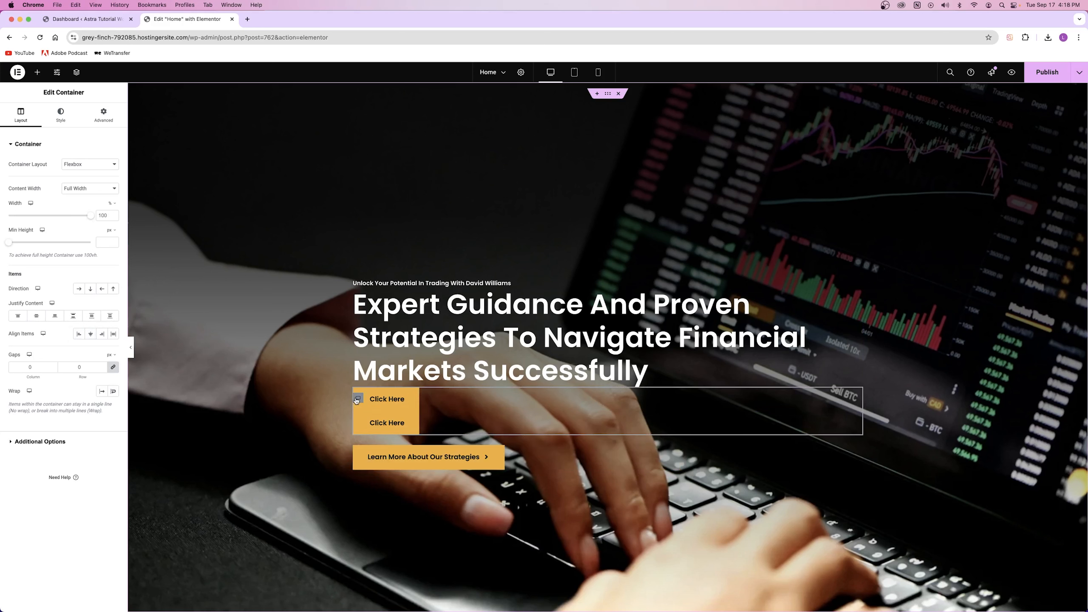
pyautogui.click(79, 289)
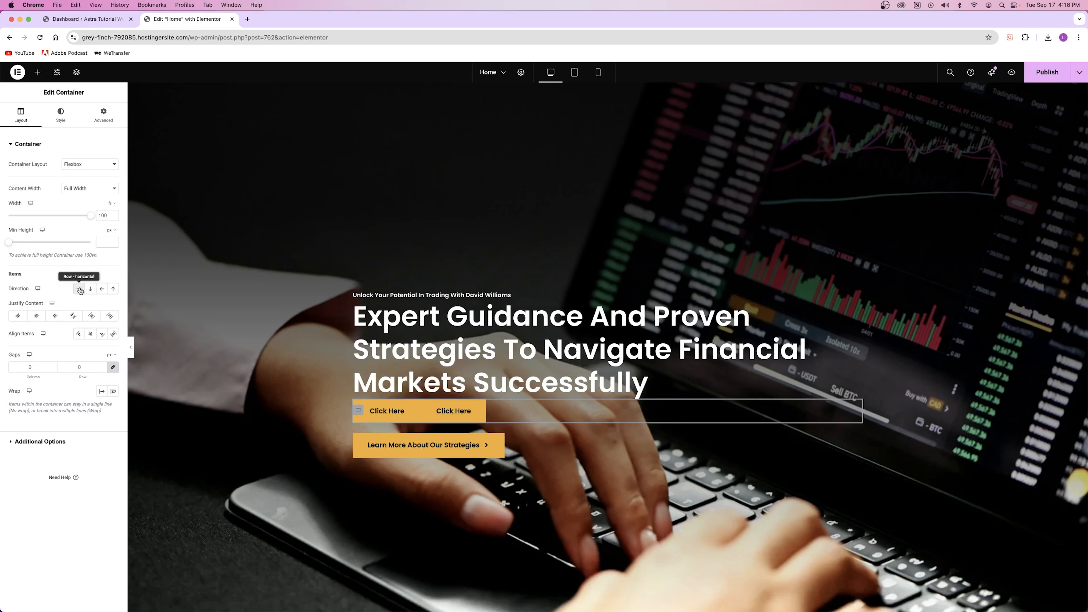
pyautogui.click(37, 317)
pyautogui.click(55, 316)
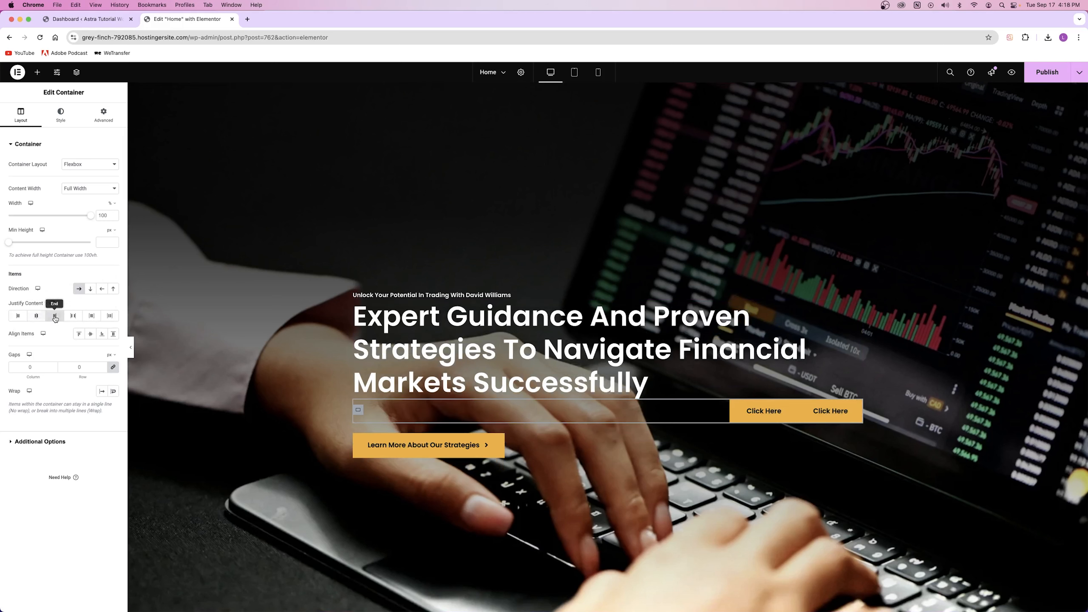
pyautogui.click(17, 316)
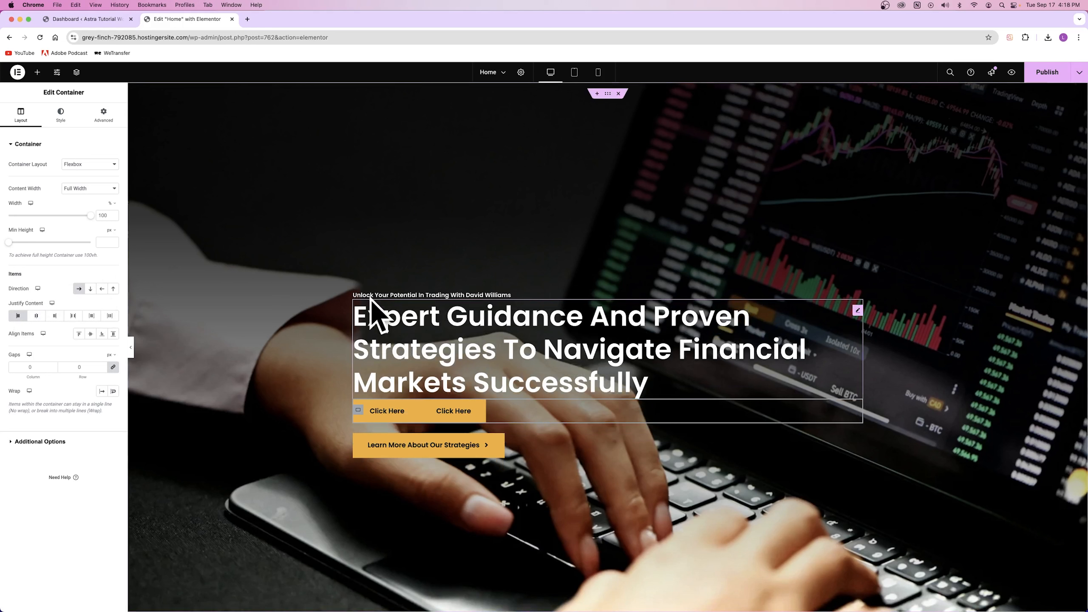
# Delete the inner container with its two Click Here buttons from the hero section.
pyautogui.rightClick(361, 413)
pyautogui.click(409, 602)
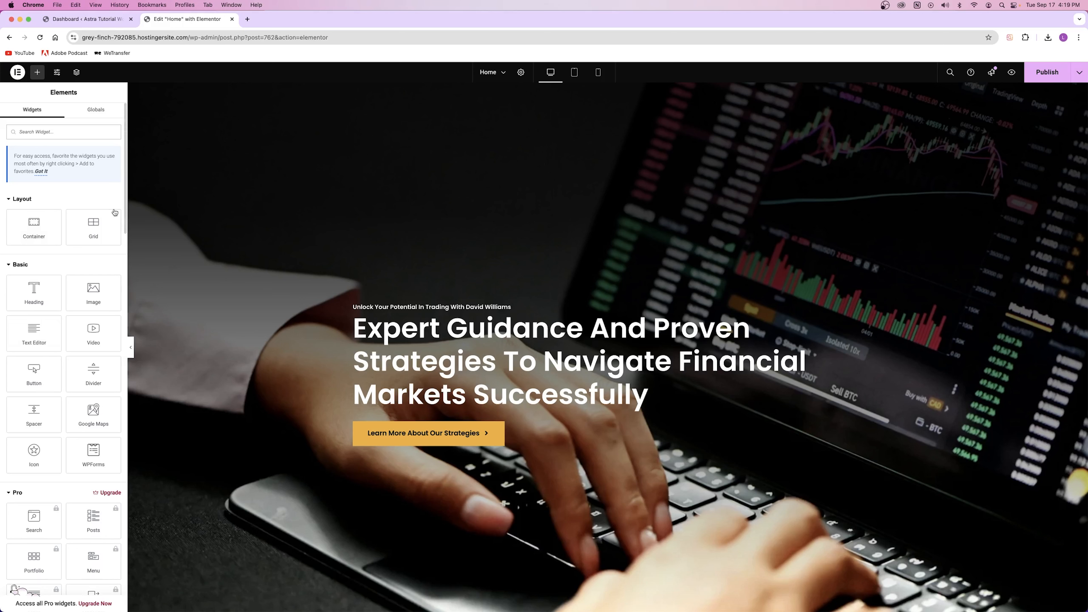
# Show the settings of the hero heading and the Learn More About Our Strategies button, including the button's Style and Advanced options.
pyautogui.click(645, 392)
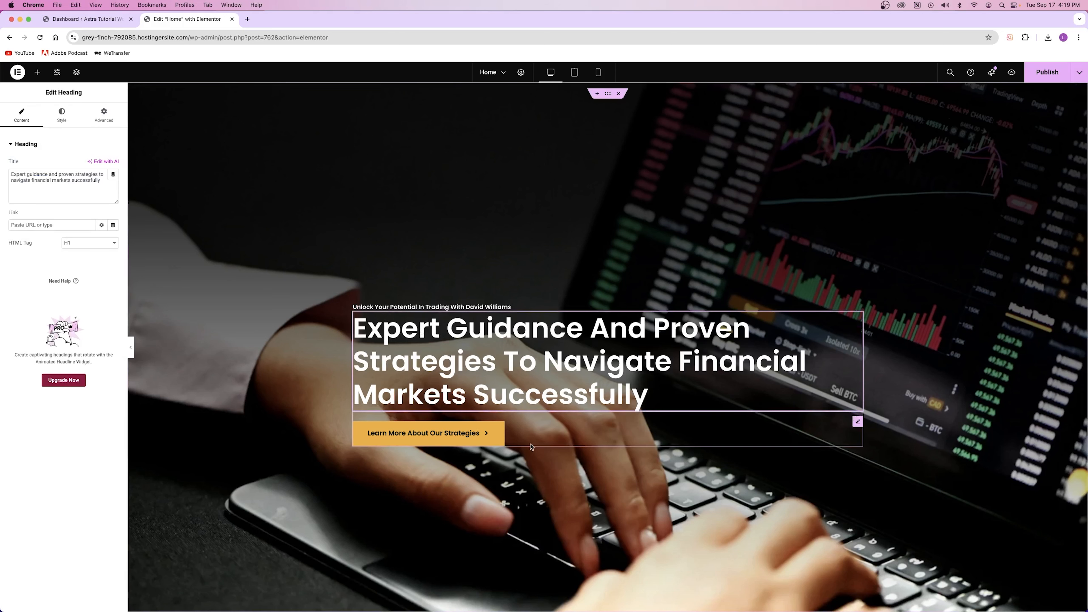
pyautogui.click(855, 419)
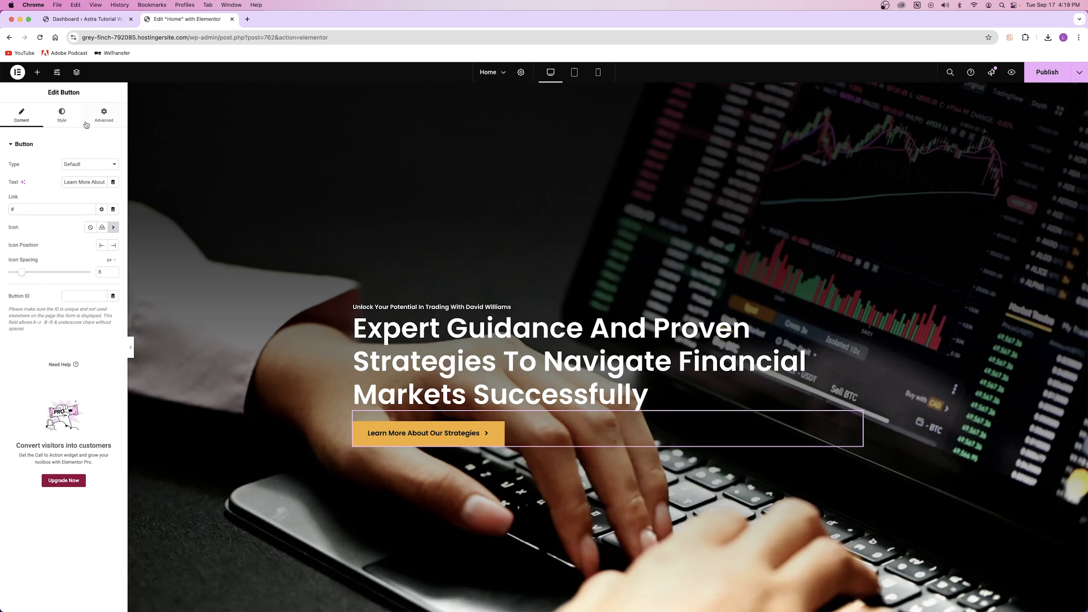
pyautogui.click(62, 115)
pyautogui.click(103, 115)
pyautogui.click(22, 116)
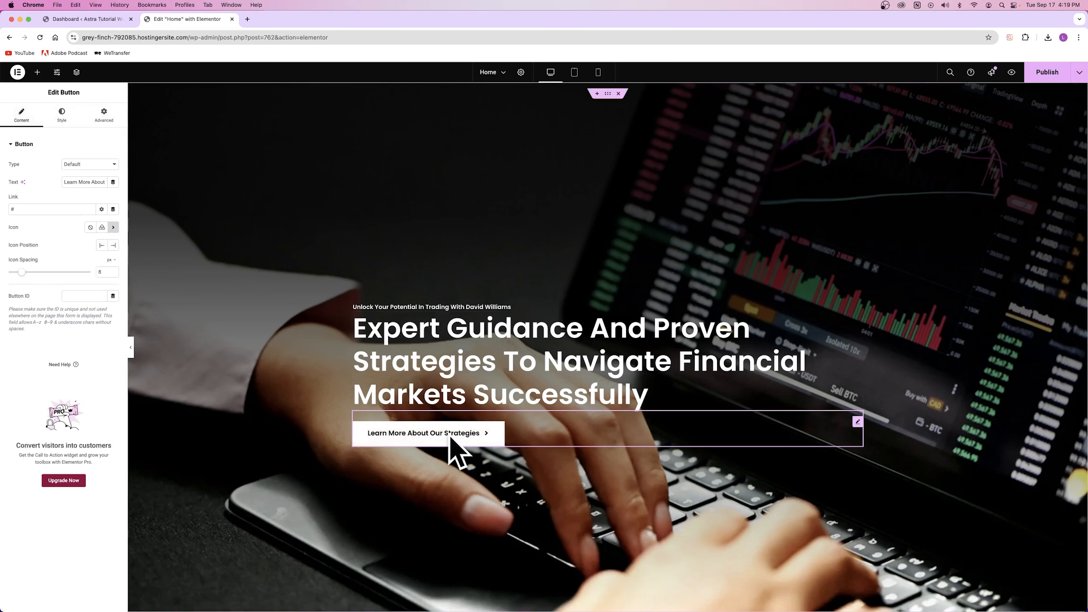
# Try adding the text "xdvsdfgsdfgsdfg" to the end of the hero heading's title, and remove it again.
pyautogui.click(419, 330)
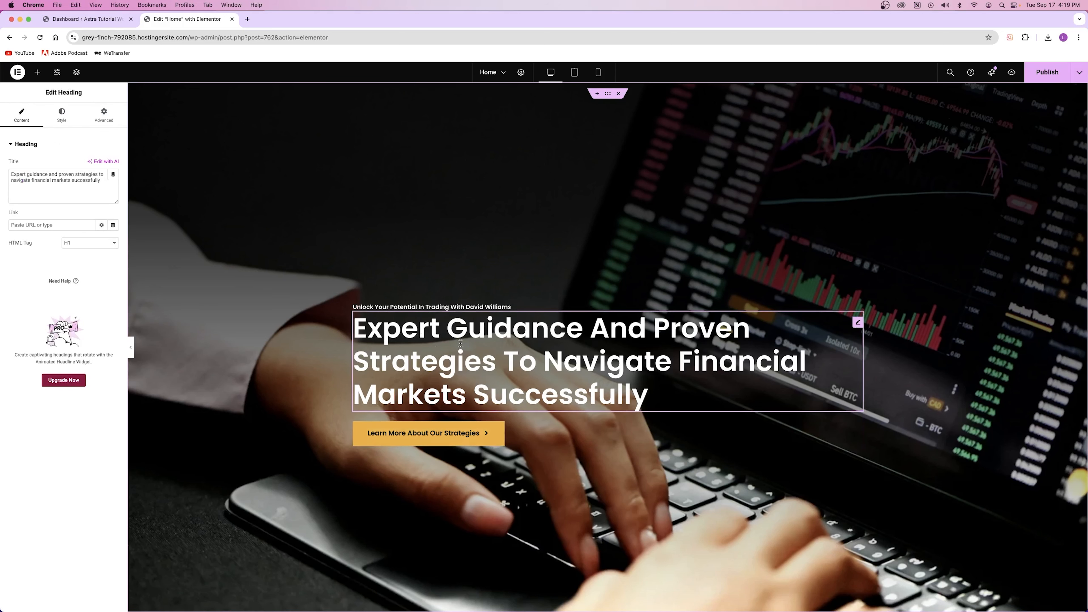
pyautogui.tripleClick(28, 174)
pyautogui.click(23, 174)
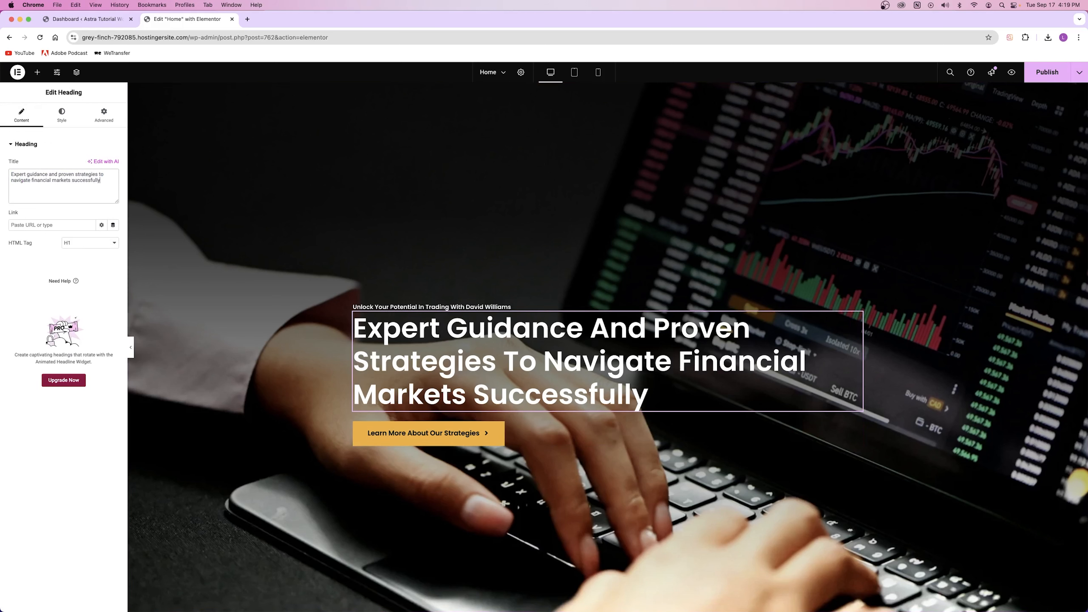
pyautogui.write('xdvsdfgsdfgsdfg')
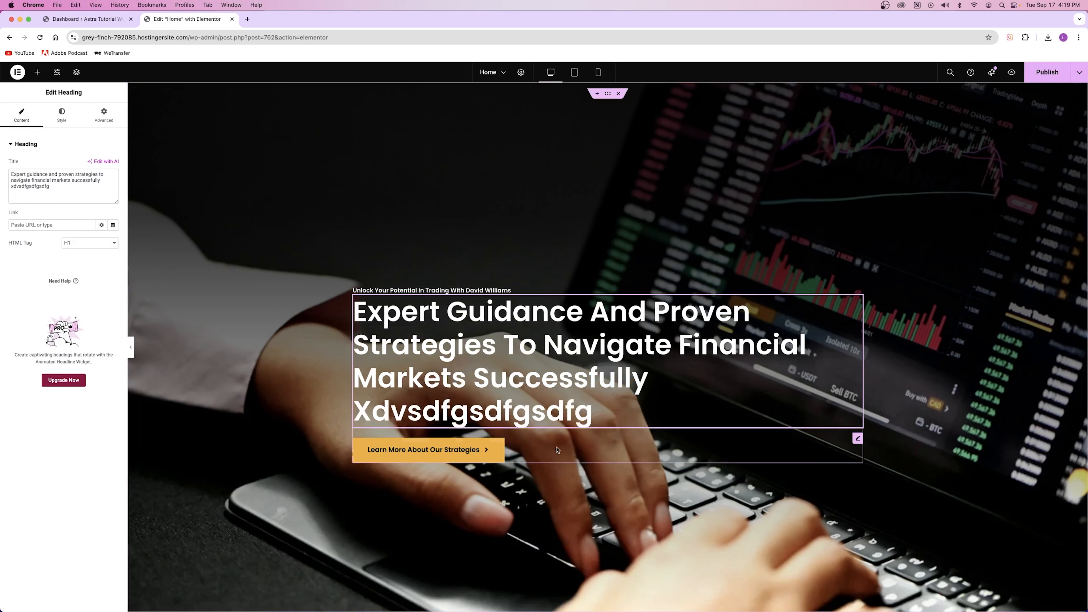
pyautogui.press('BackSpace')
pyautogui.press('BackSpace')
pyautogui.press('BackSpace')
pyautogui.press('BackSpace')
pyautogui.press('BackSpace')
pyautogui.press('BackSpace')
pyautogui.press('BackSpace')
pyautogui.press('BackSpace')
pyautogui.press('BackSpace')
pyautogui.press('BackSpace')
pyautogui.press('BackSpace')
pyautogui.press('BackSpace')
pyautogui.press('BackSpace')
pyautogui.press('BackSpace')
pyautogui.press('BackSpace')
pyautogui.press('BackSpace')
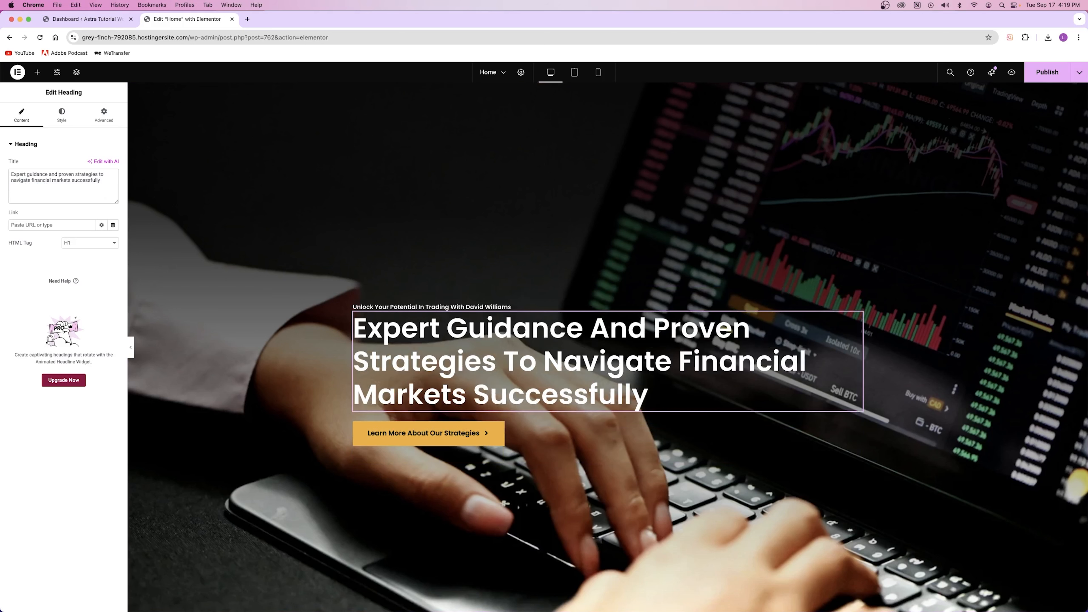
# Try enlarging the hero heading's typography size to 92 px, and undo the change.
pyautogui.click(61, 114)
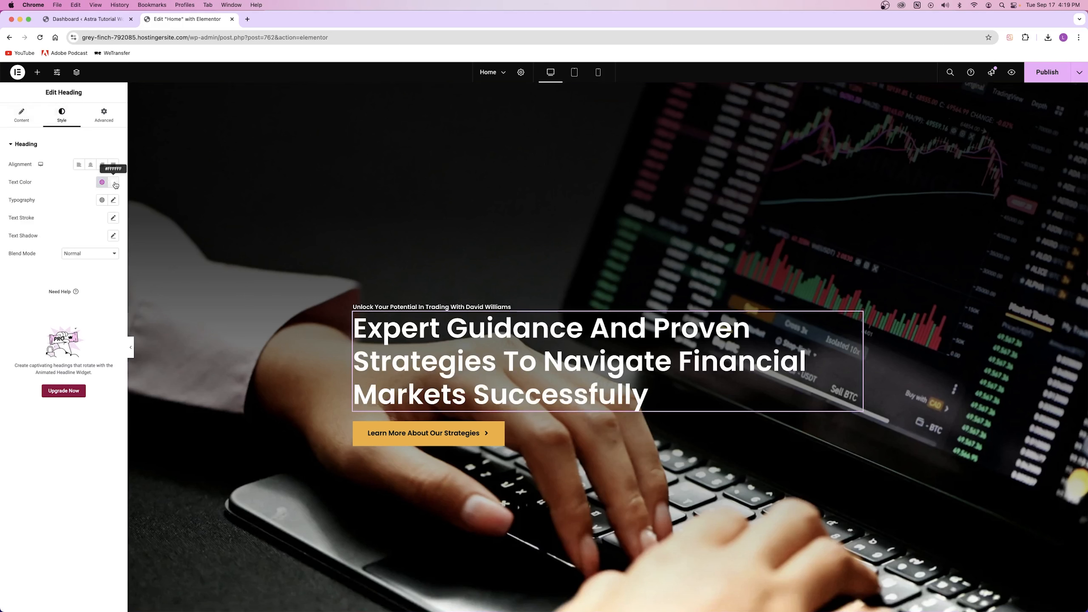
pyautogui.click(113, 200)
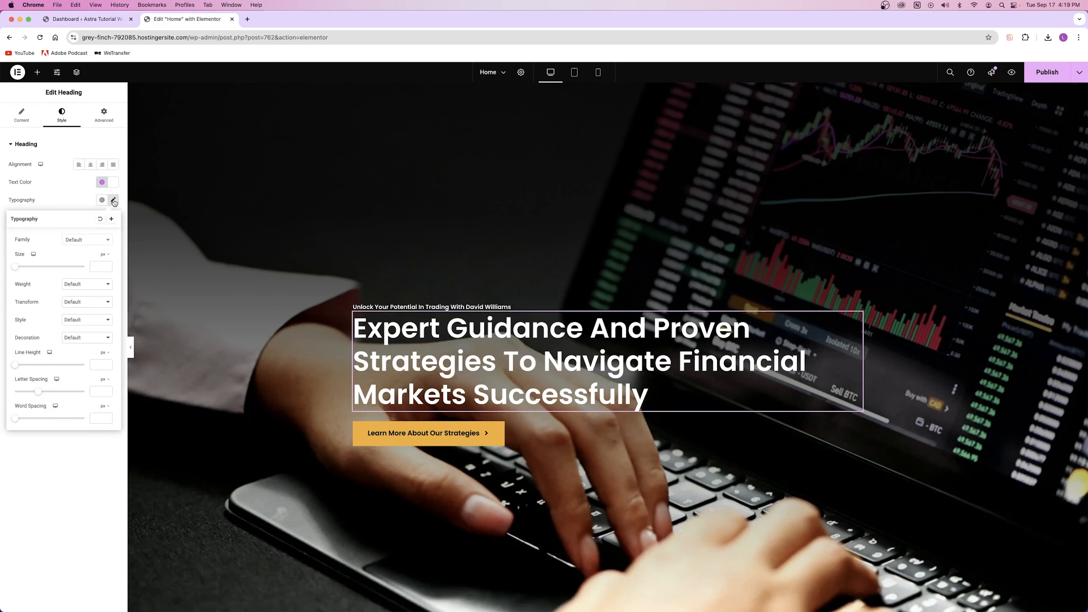
pyautogui.moveTo(22, 270); pyautogui.dragTo(46, 267)
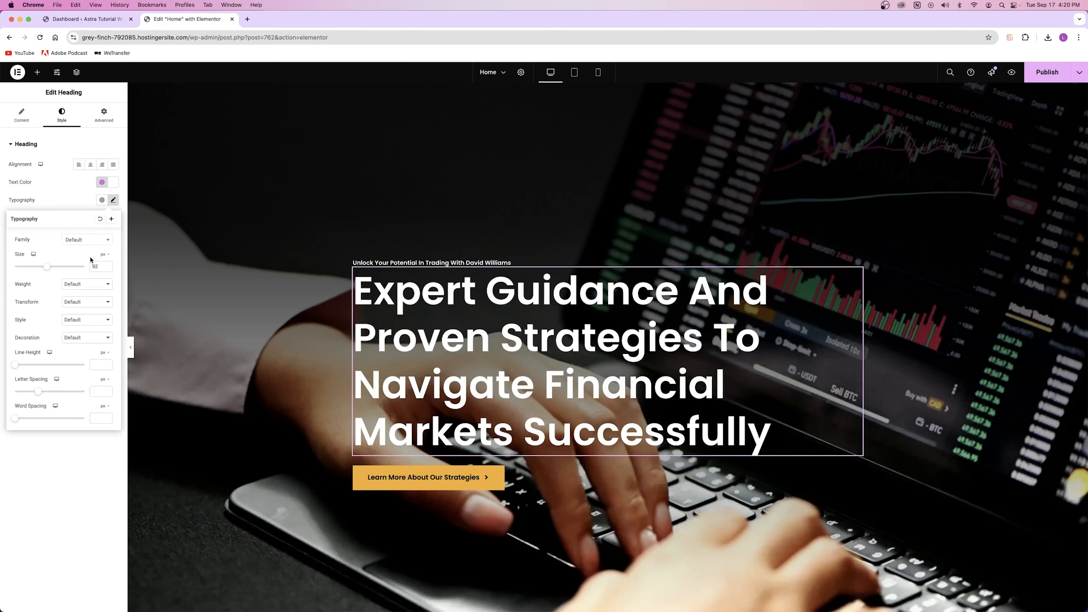
pyautogui.press('super+z')
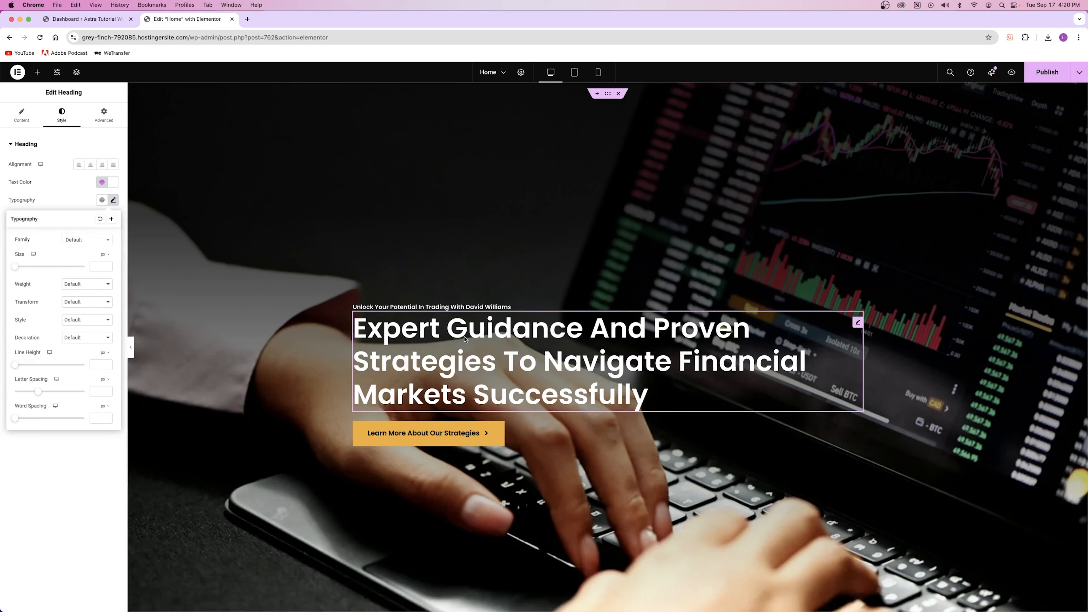
# Try the Italic style and center alignment on the hero heading, restoring the Default style and left alignment.
pyautogui.click(77, 322)
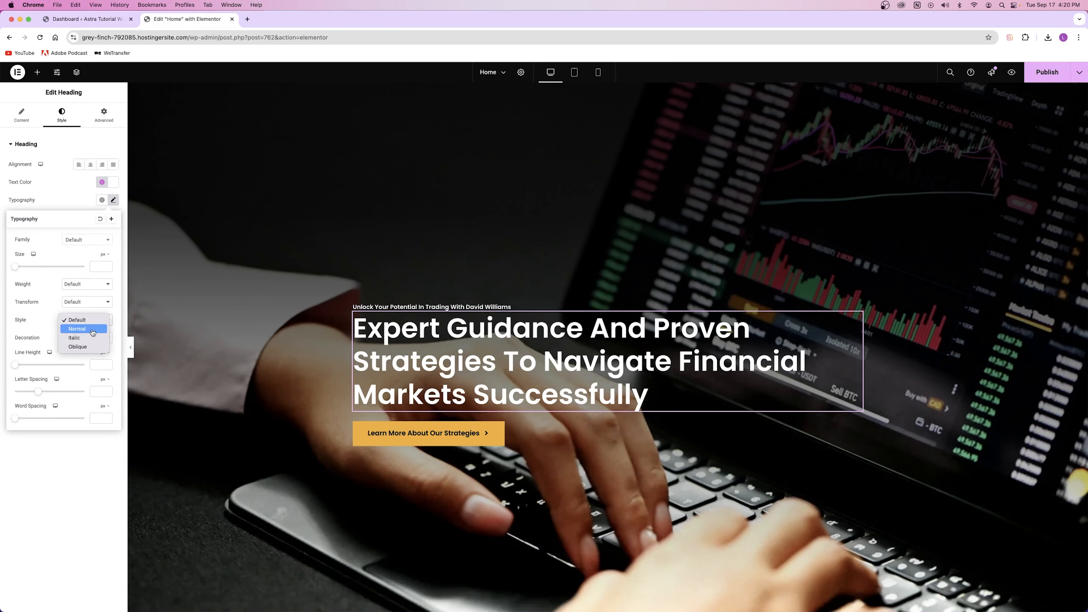
pyautogui.click(81, 337)
pyautogui.click(81, 321)
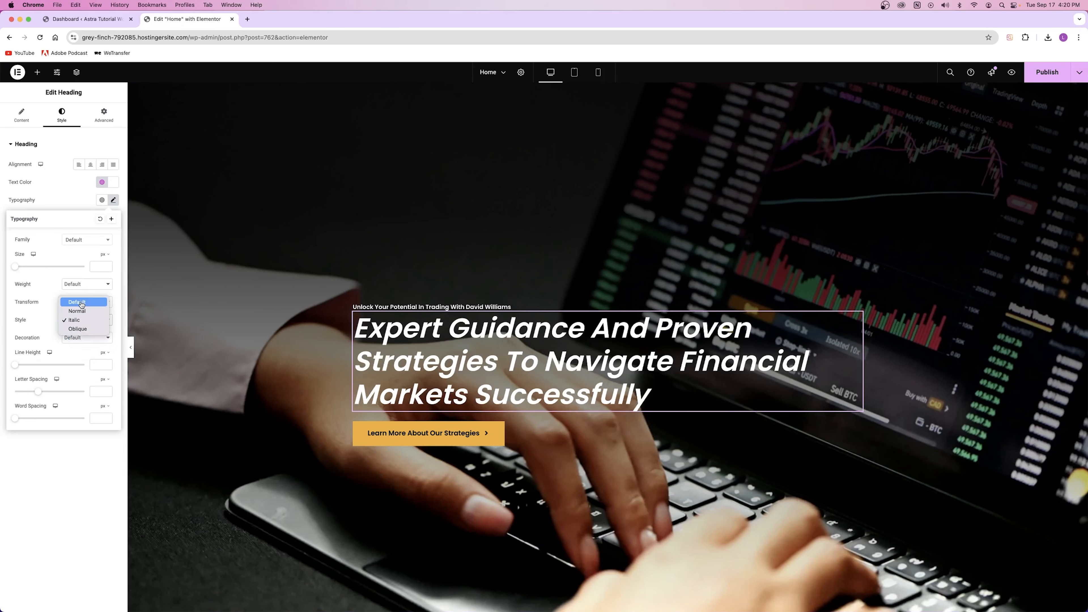
pyautogui.click(79, 303)
pyautogui.click(62, 203)
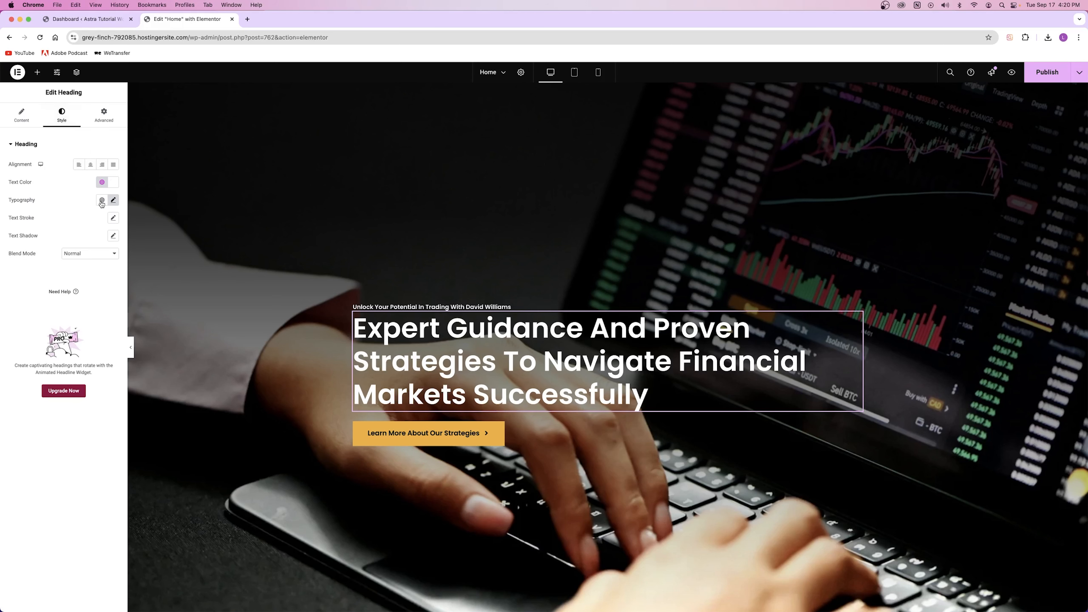
pyautogui.click(90, 164)
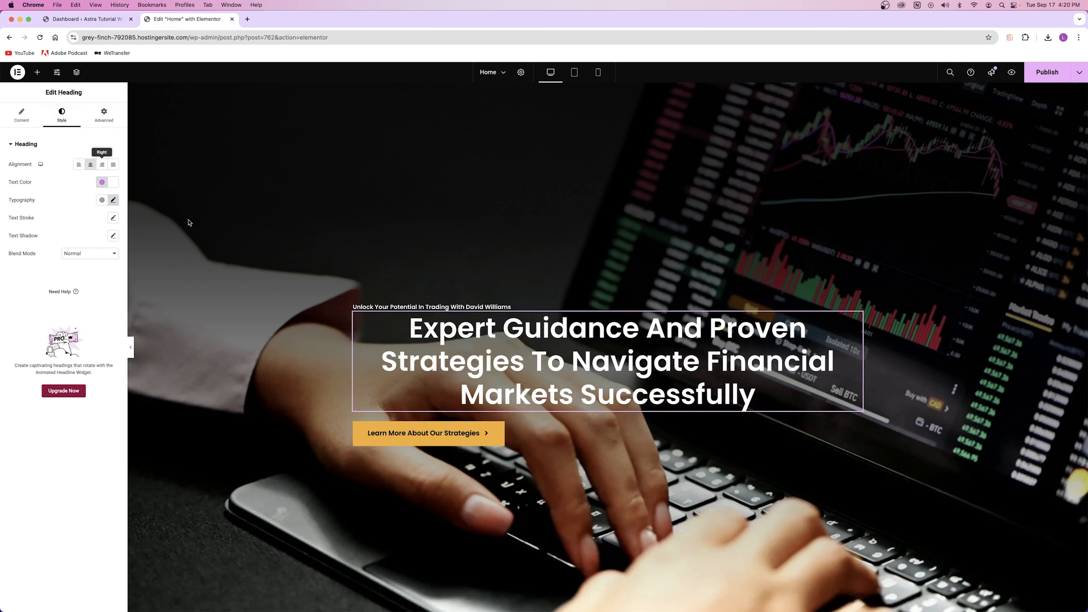
pyautogui.click(79, 164)
# Try linked padding of 68 px and 17 px on all sides of the hero heading, and clear the padding.
pyautogui.click(104, 115)
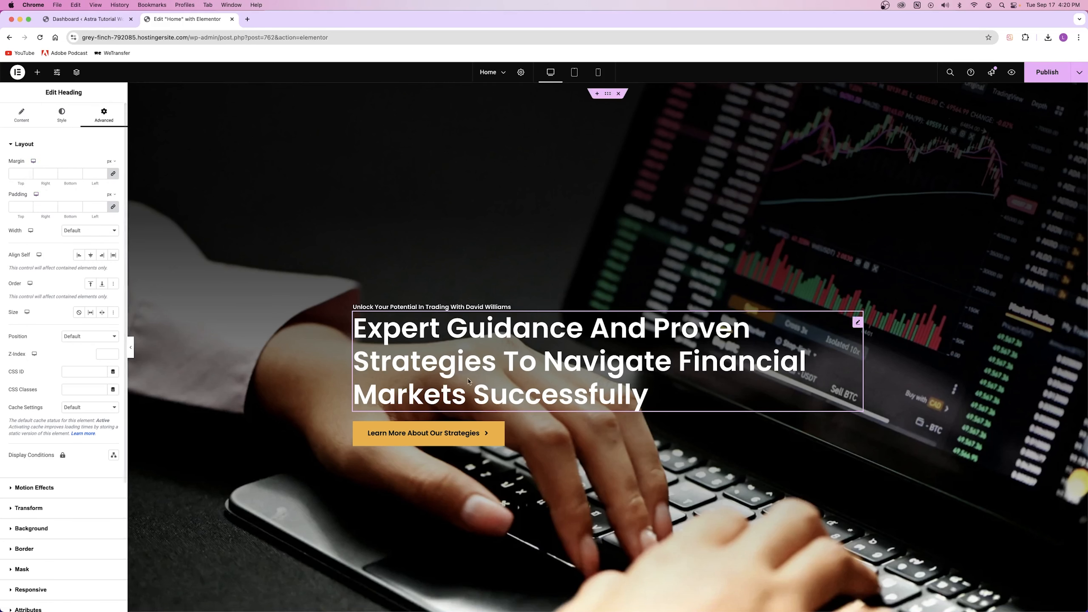
pyautogui.moveTo(19, 217); pyautogui.dragTo(543, 305)
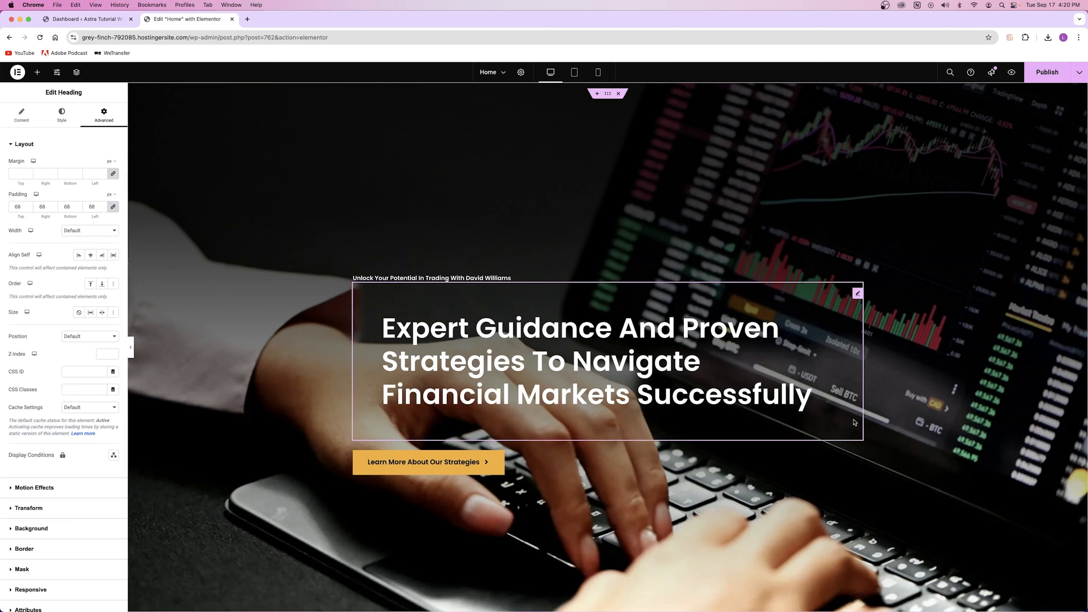
pyautogui.doubleClick(18, 207)
pyautogui.write('17')
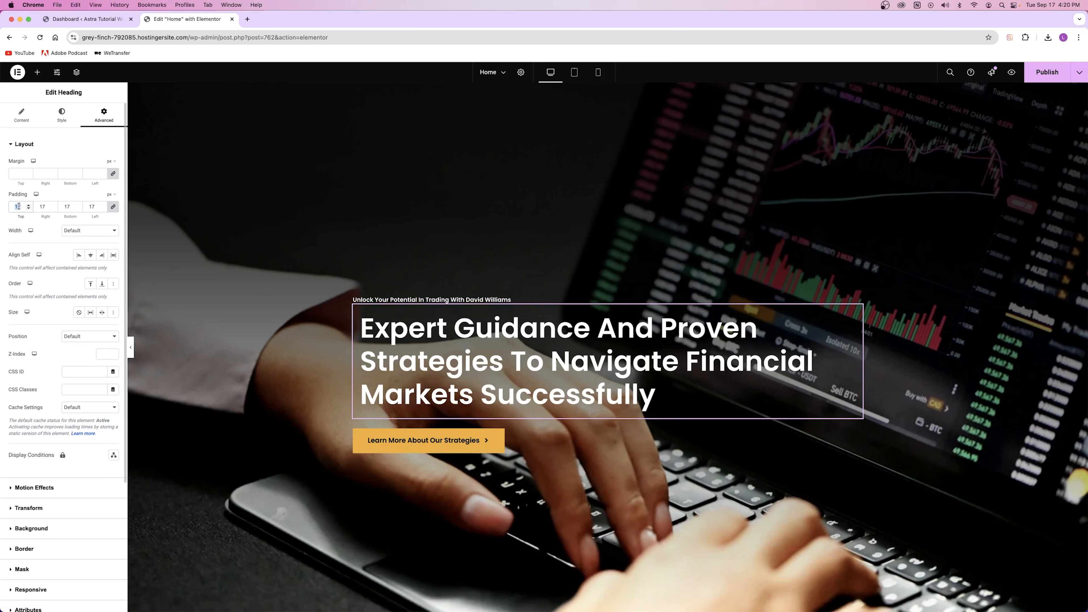
pyautogui.press('BackSpace')
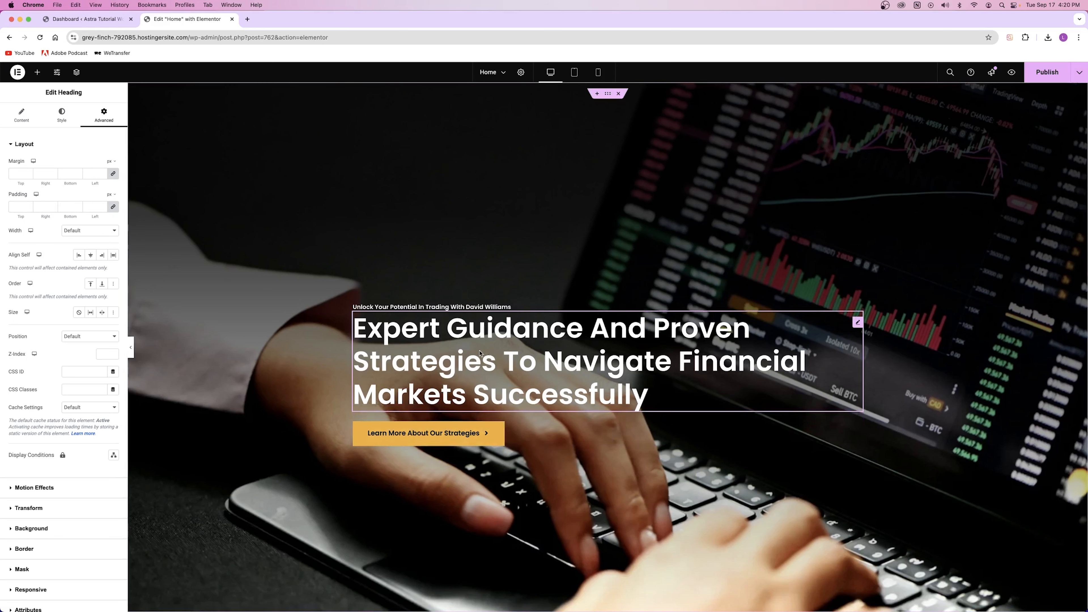
# Unlink the hero heading's padding sides, try a bottom padding of 63 px, and reset it before returning to the content settings.
pyautogui.click(115, 209)
pyautogui.moveTo(67, 217); pyautogui.dragTo(330, 509)
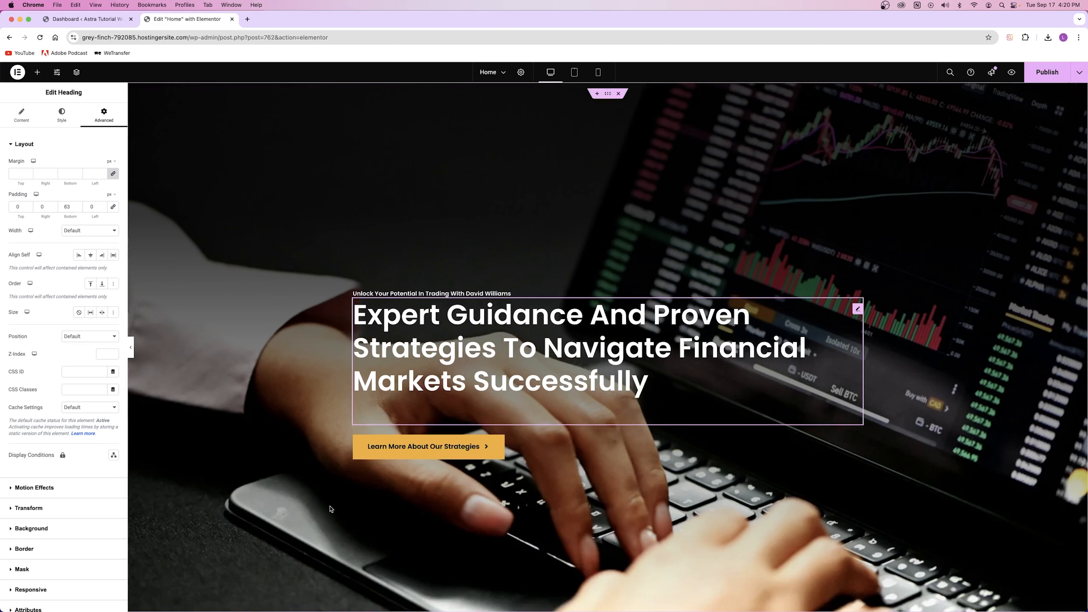
pyautogui.click(113, 206)
pyautogui.click(23, 115)
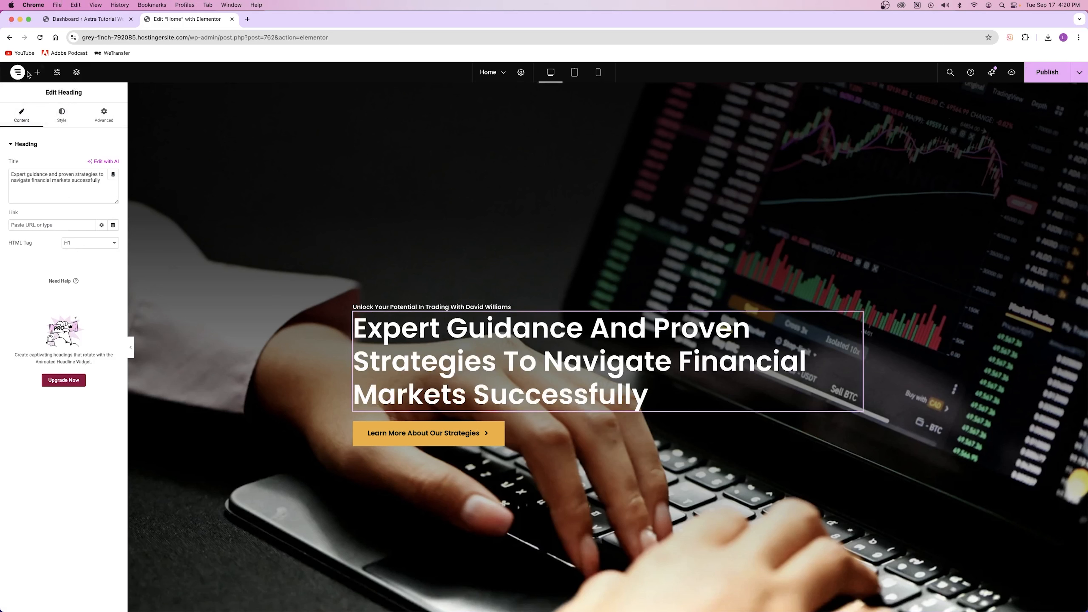
# Show the Elementor main menu options and the WordPress dashboard open in the other browser tab, returning to the page editor.
pyautogui.click(18, 72)
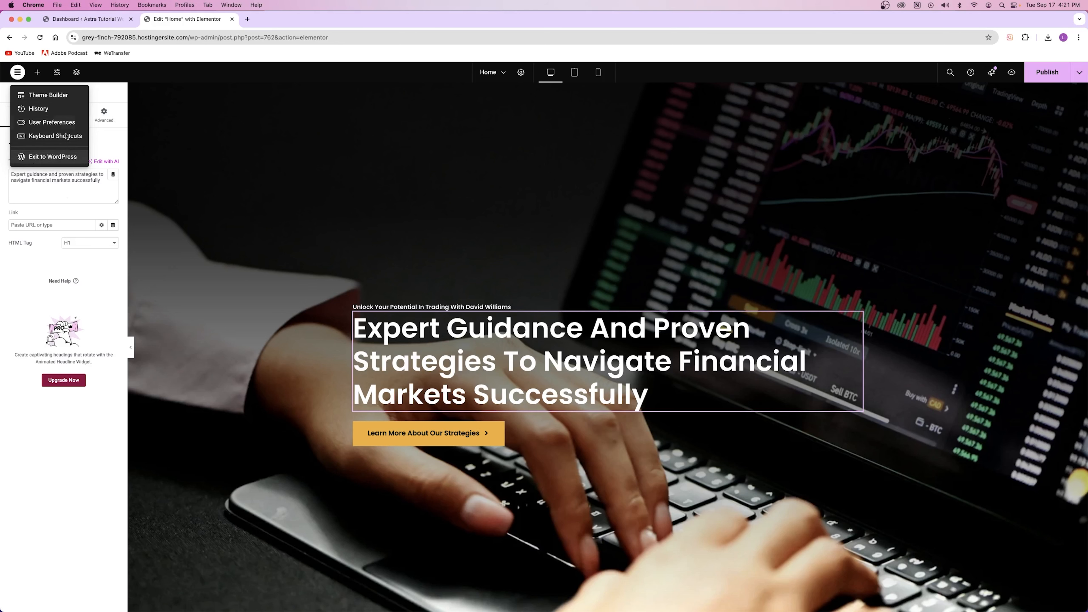
pyautogui.click(20, 73)
pyautogui.click(86, 19)
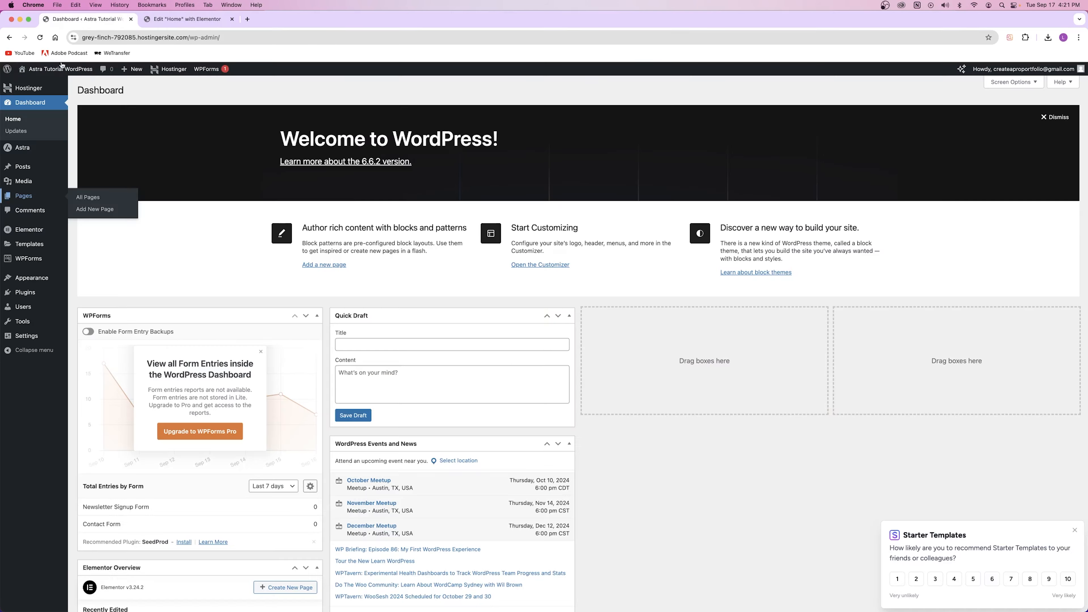
pyautogui.click(175, 20)
pyautogui.click(91, 20)
pyautogui.click(154, 20)
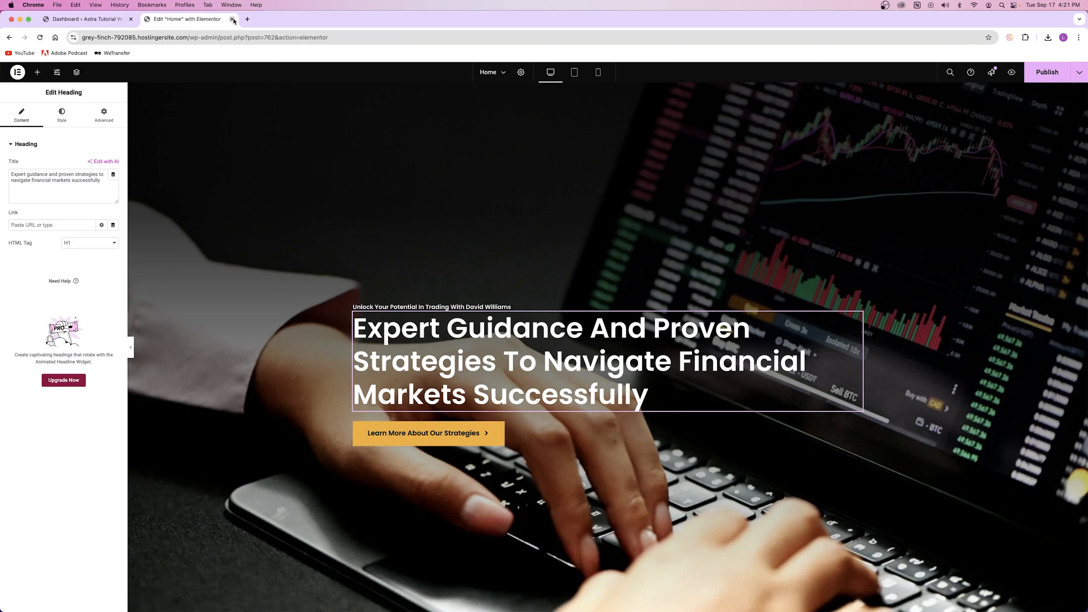
# Show the Exit to WordPress option once more, and display the list of available Elementor widgets.
pyautogui.click(17, 76)
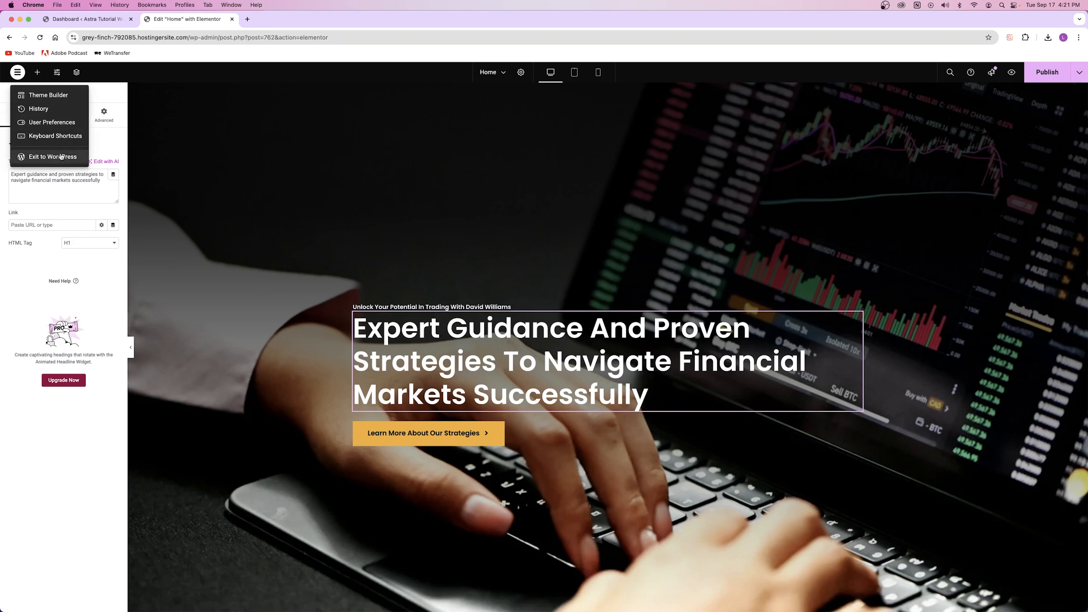
pyautogui.click(37, 72)
pyautogui.click(37, 72)
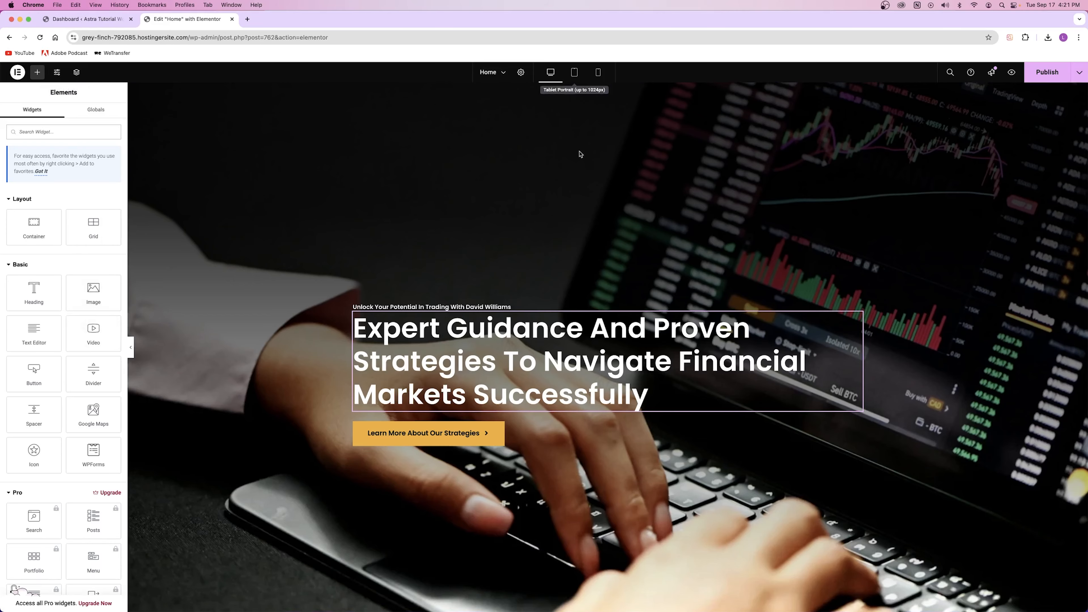
# Preview the home page in the tablet and mobile layouts, and return to the desktop layout.
pyautogui.click(574, 72)
pyautogui.click(598, 72)
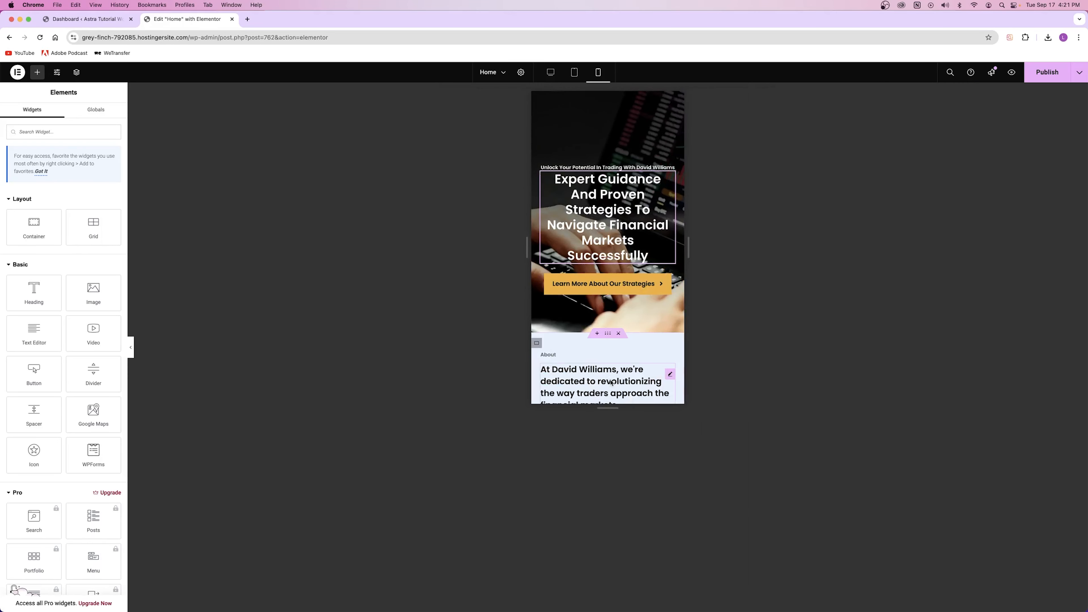
pyautogui.click(551, 72)
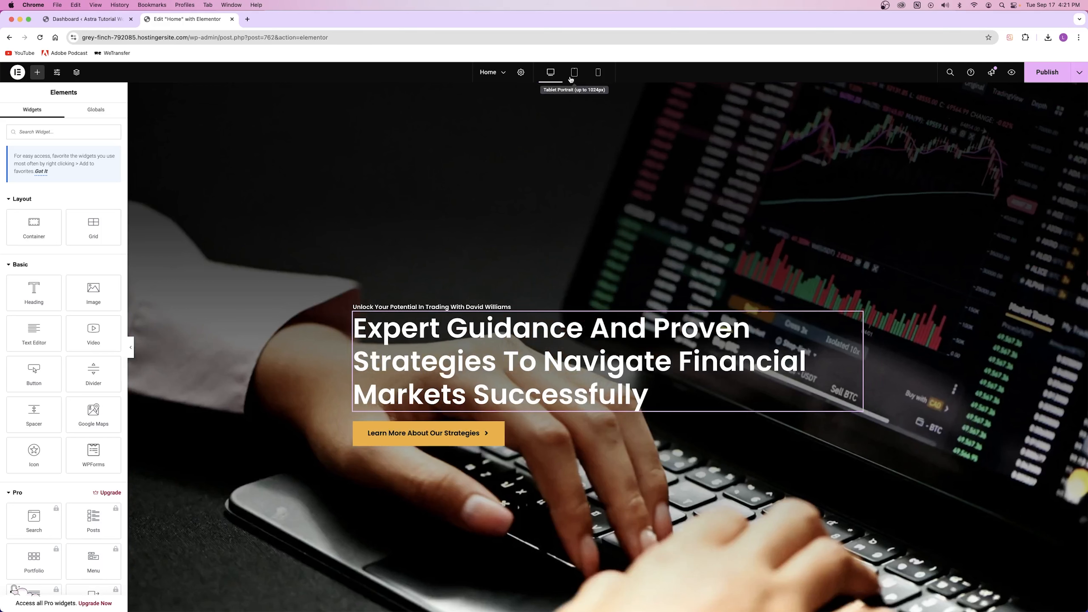
# Show the list of other editable pages and the live site opened in a new browser tab, returning to the Elementor editor.
pyautogui.click(501, 74)
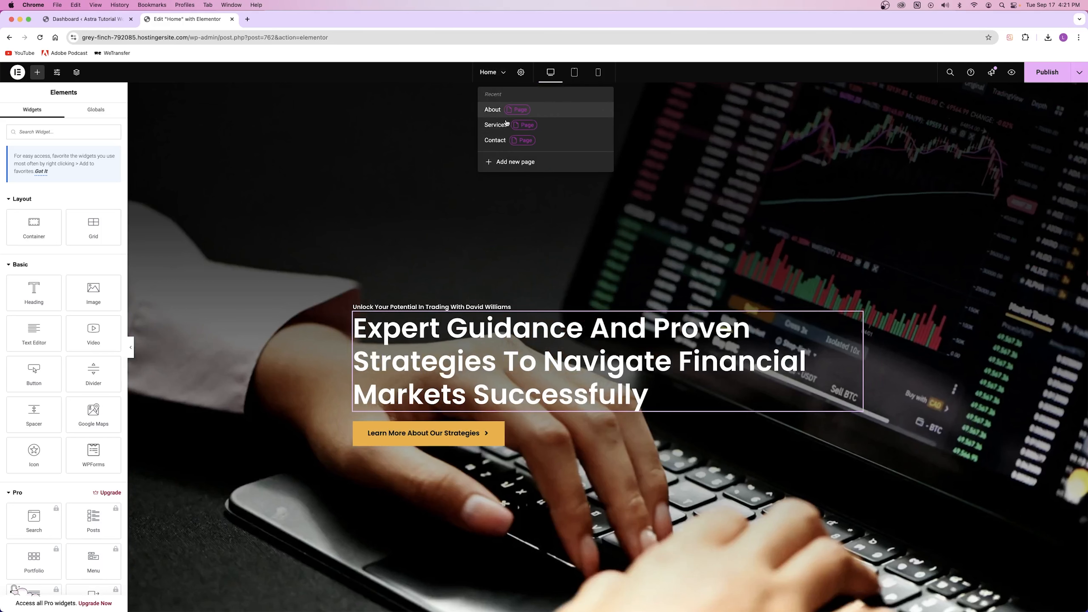
pyautogui.click(88, 18)
pyautogui.rightClick(63, 66)
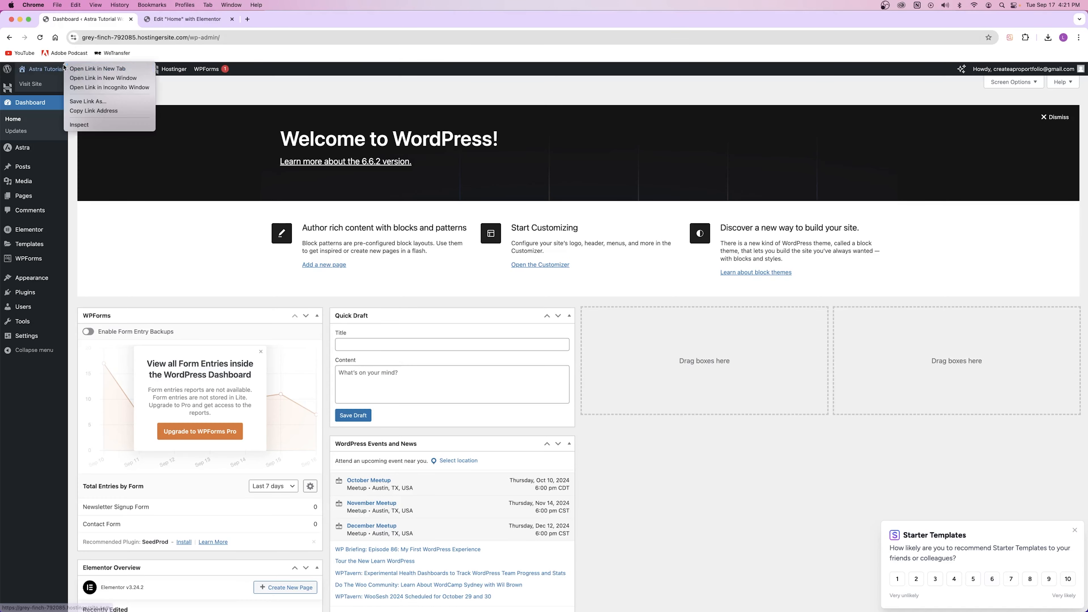
pyautogui.click(98, 69)
pyautogui.click(285, 19)
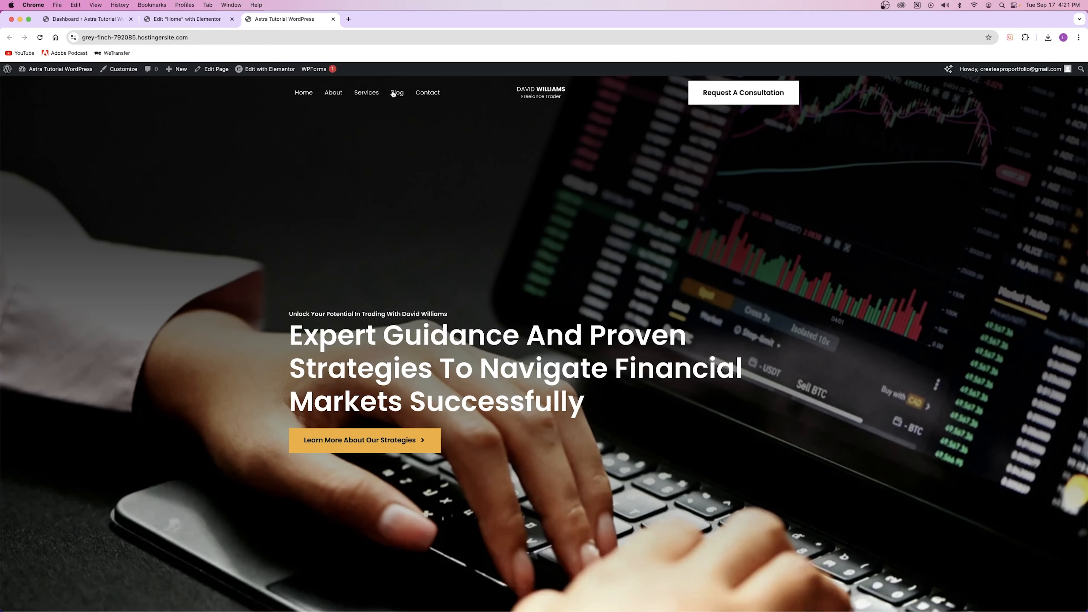
pyautogui.click(196, 25)
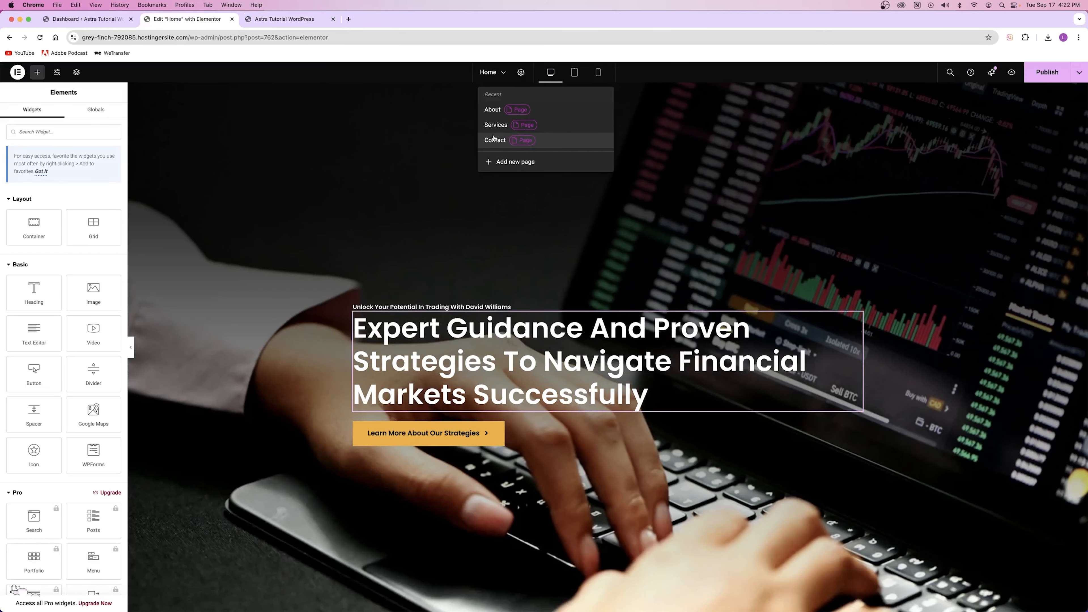
# Preview the home page from the editor, and close the preview and live site tabs.
pyautogui.click(1012, 75)
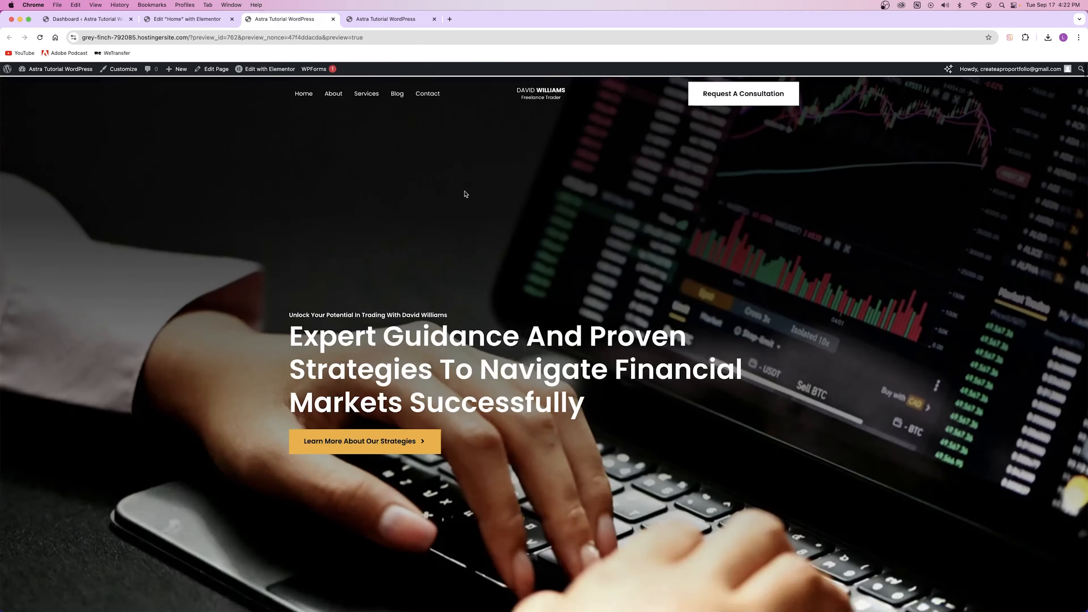
pyautogui.click(334, 20)
pyautogui.click(333, 19)
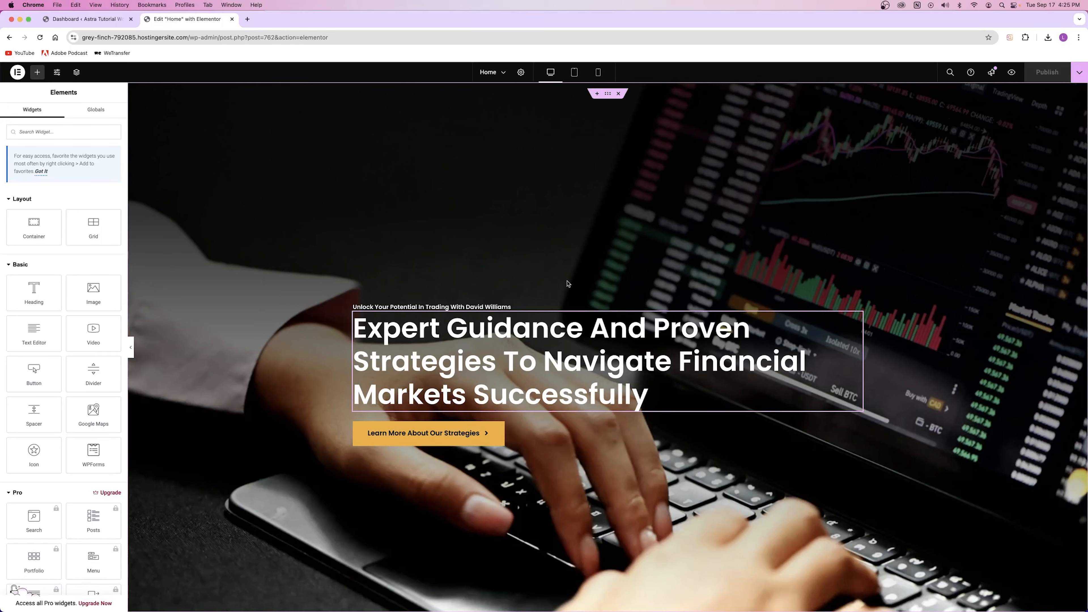
# Open the main hero heading for editing and highlight parts of its text directly on the page.
pyautogui.click(455, 339)
pyautogui.click(408, 330)
pyautogui.moveTo(408, 331); pyautogui.dragTo(632, 387)
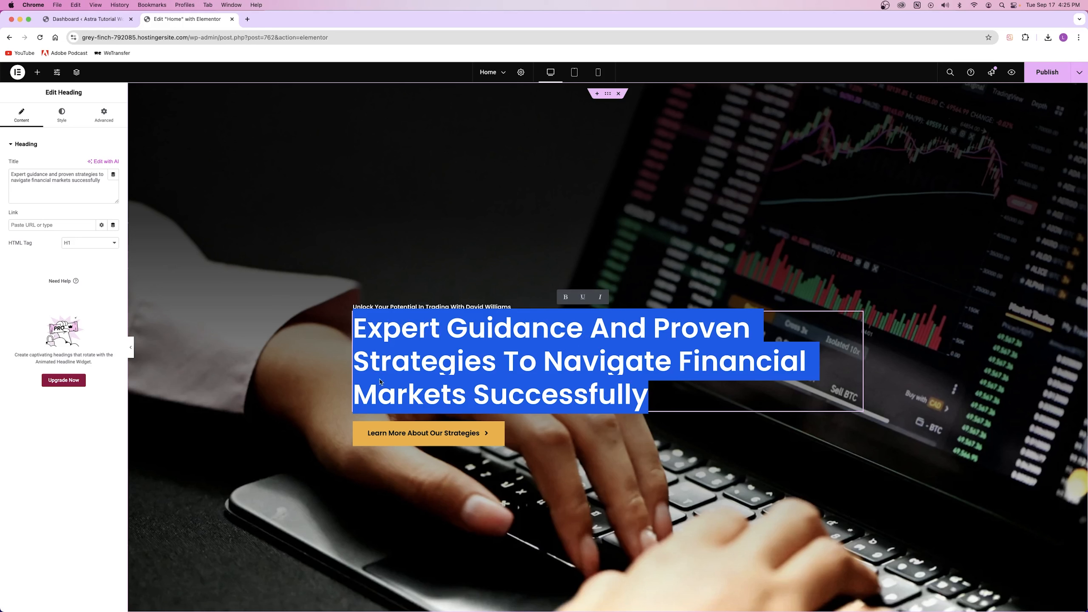
pyautogui.click(649, 389)
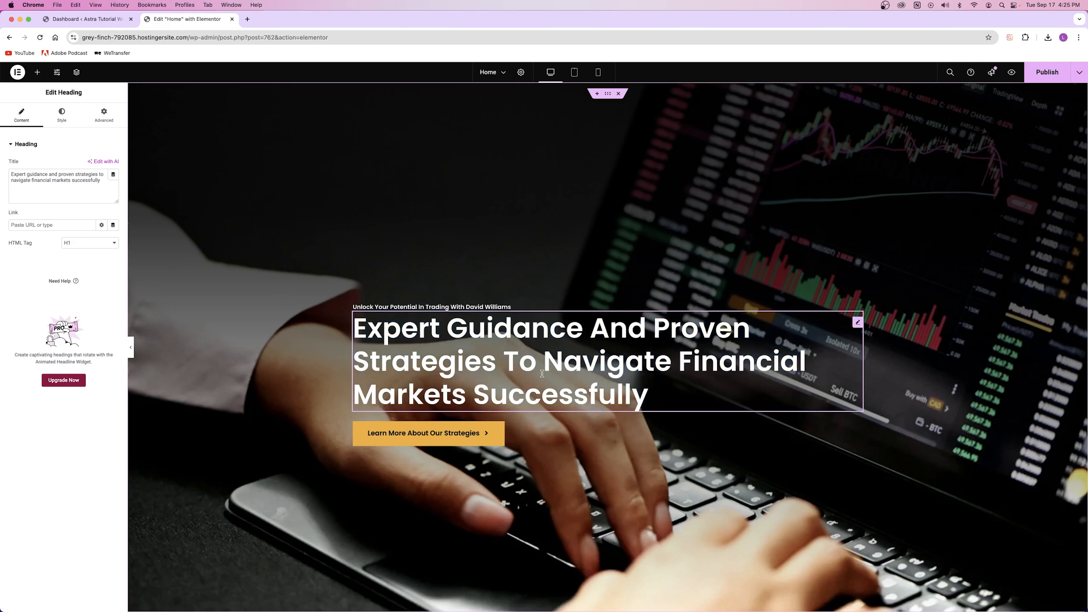
pyautogui.doubleClick(473, 306)
pyautogui.keyDown('shift'); pyautogui.click(477, 315); pyautogui.keyUp('shift')
pyautogui.keyDown('shift'); pyautogui.click(486, 317); pyautogui.keyUp('shift')
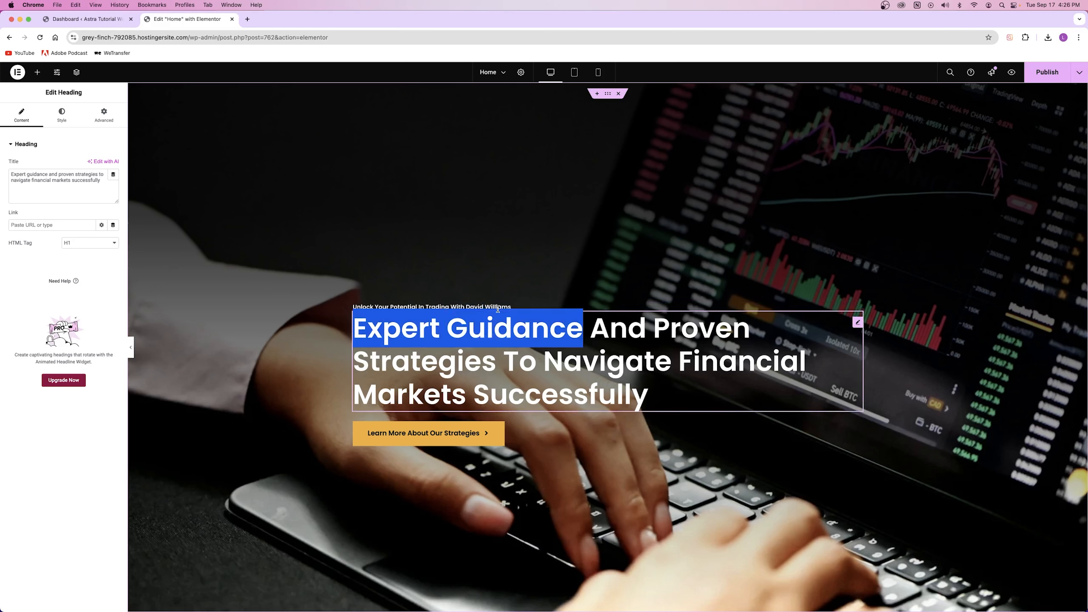
pyautogui.keyDown('shift'); pyautogui.click(497, 309); pyautogui.keyUp('shift')
pyautogui.click(514, 356)
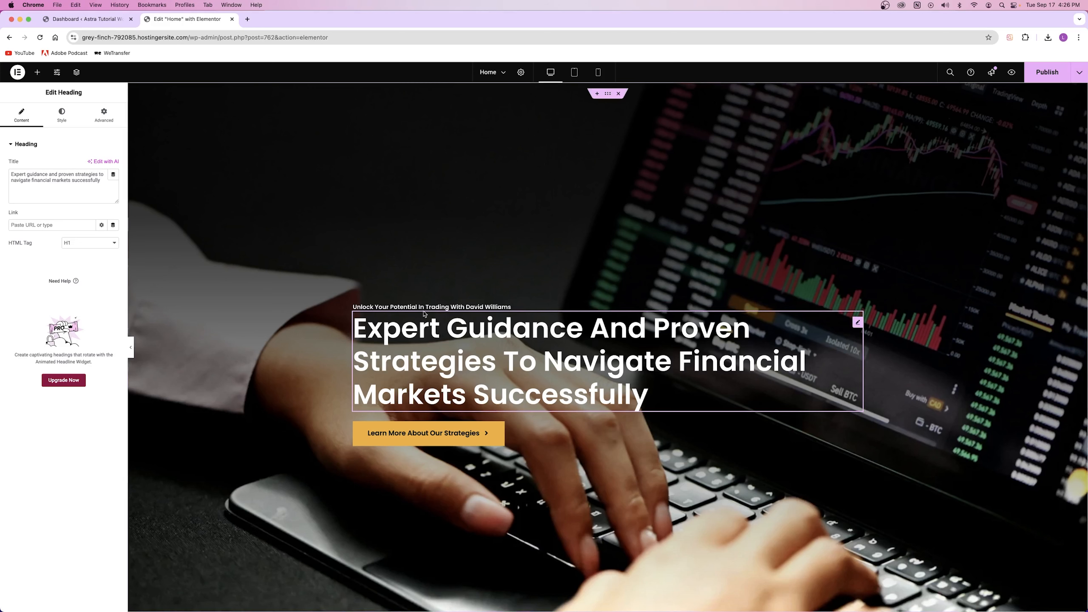
# Try adding the filler text "asdfasdf" to the title of the small heading above the hero heading, and remove it.
pyautogui.click(462, 308)
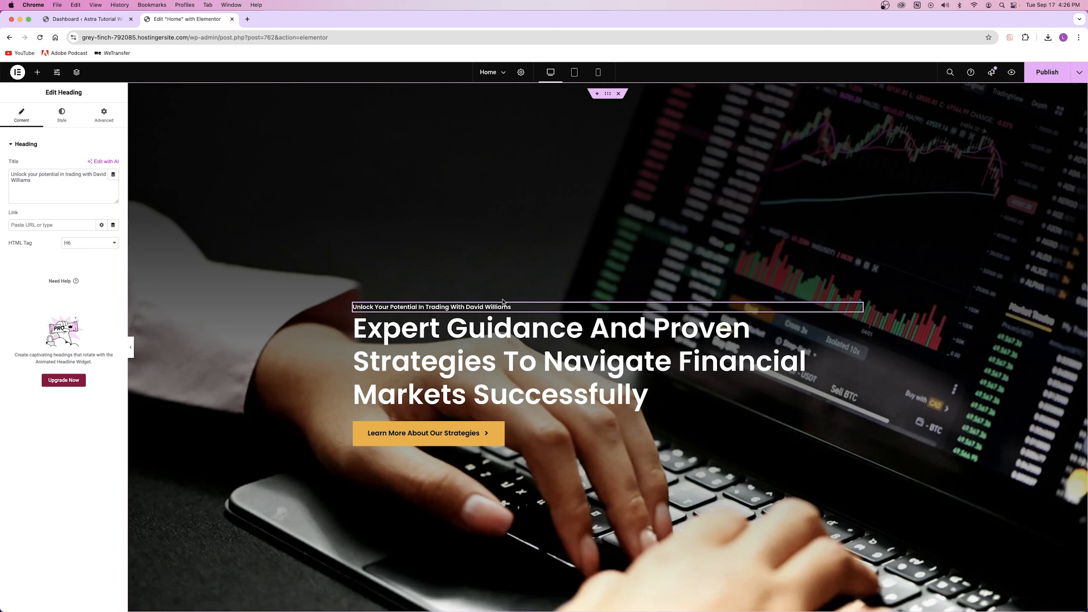
pyautogui.click(42, 181)
pyautogui.write('a')
pyautogui.write('sdfasdf')
pyautogui.press('BackSpace')
pyautogui.press('BackSpace')
pyautogui.press('BackSpace')
pyautogui.press('BackSpace')
pyautogui.press('BackSpace')
pyautogui.press('BackSpace')
pyautogui.press('BackSpace')
# Replace the word "Trading" with "Web Design" in the small heading above the hero heading.
pyautogui.doubleClick(436, 306)
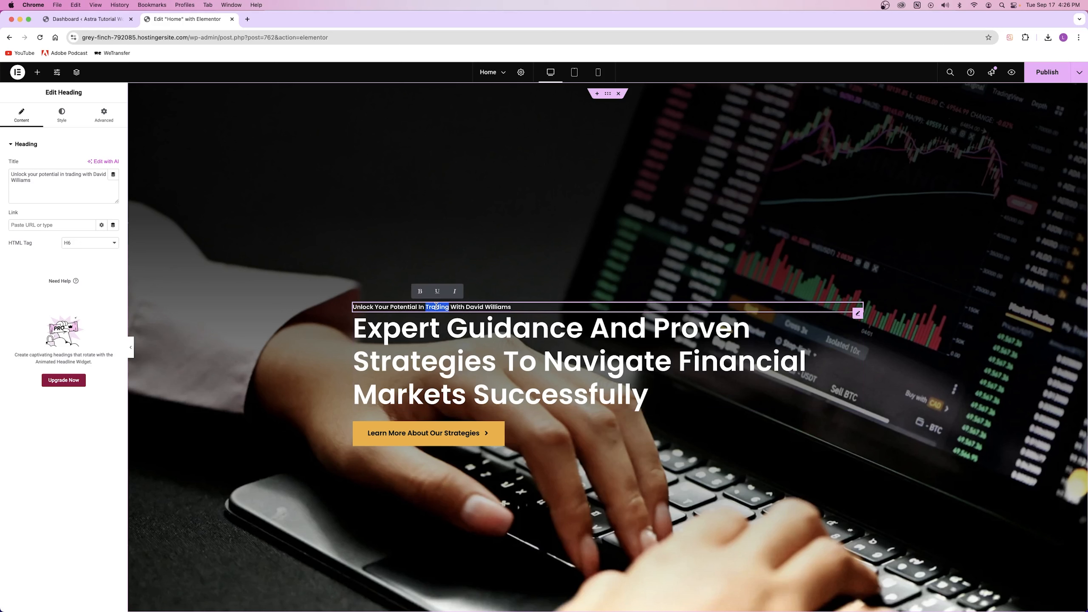
pyautogui.write('Web Design')
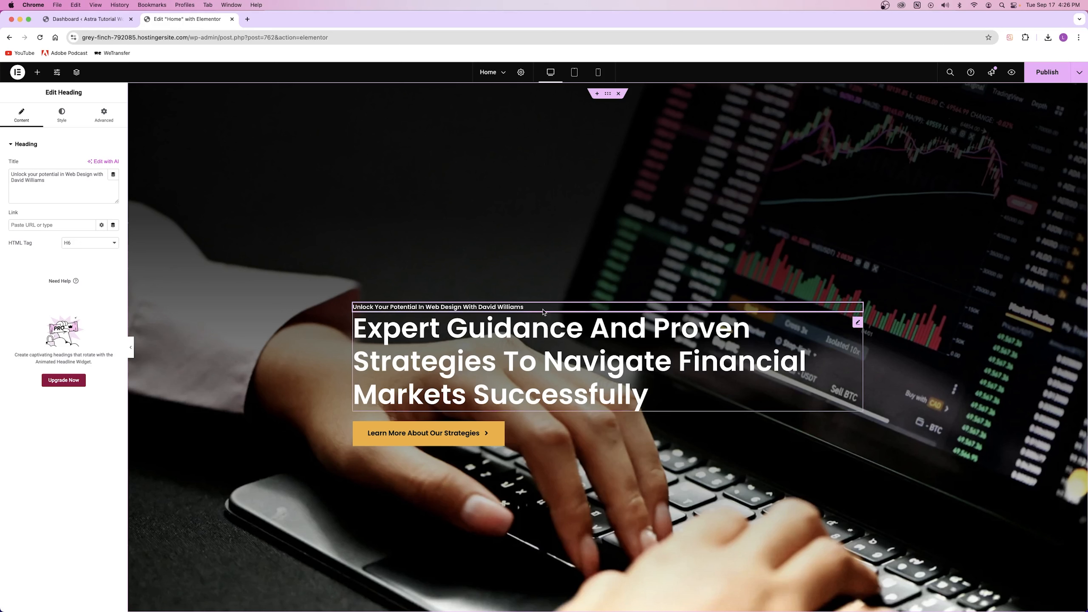
# Change the ending of the main hero heading after "strategies to" to "Develop your online presence effectively".
pyautogui.click(629, 345)
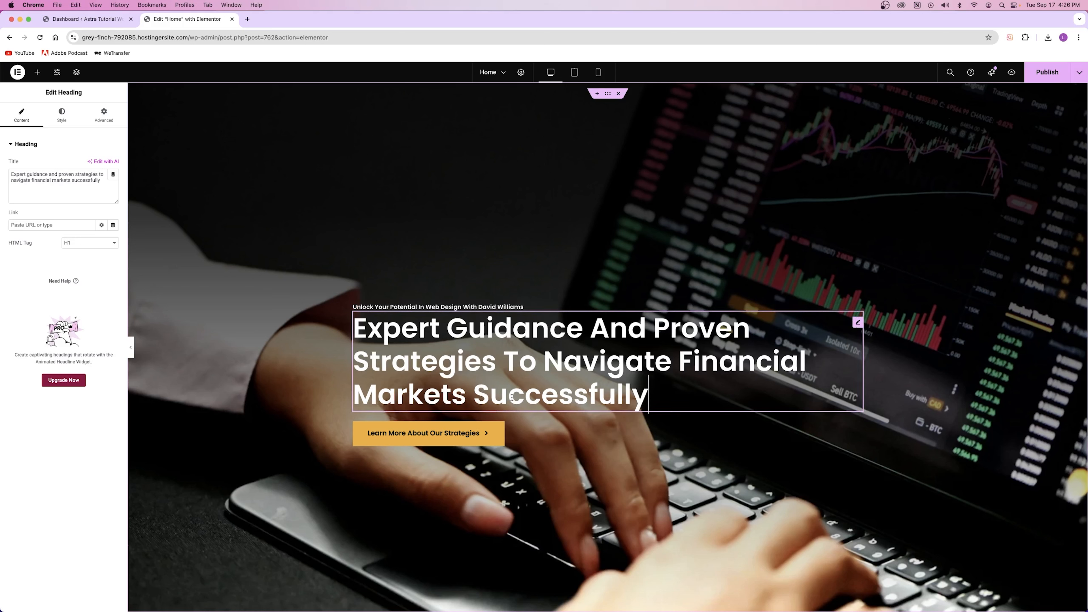
pyautogui.write('D')
pyautogui.write('evelop your online presens')
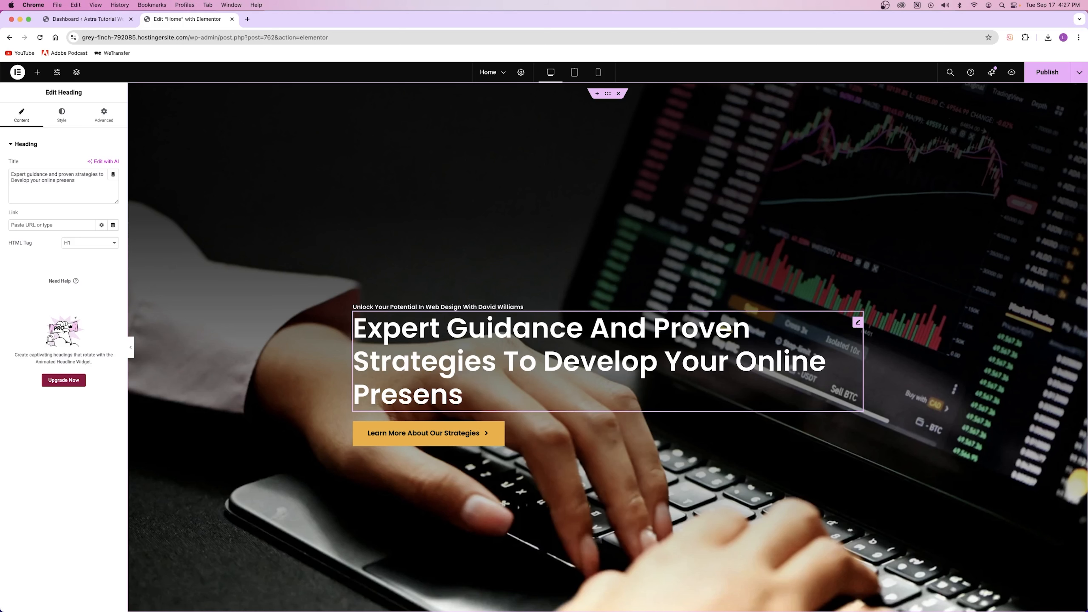
pyautogui.press('BackSpace')
pyautogui.write('ce effectively')
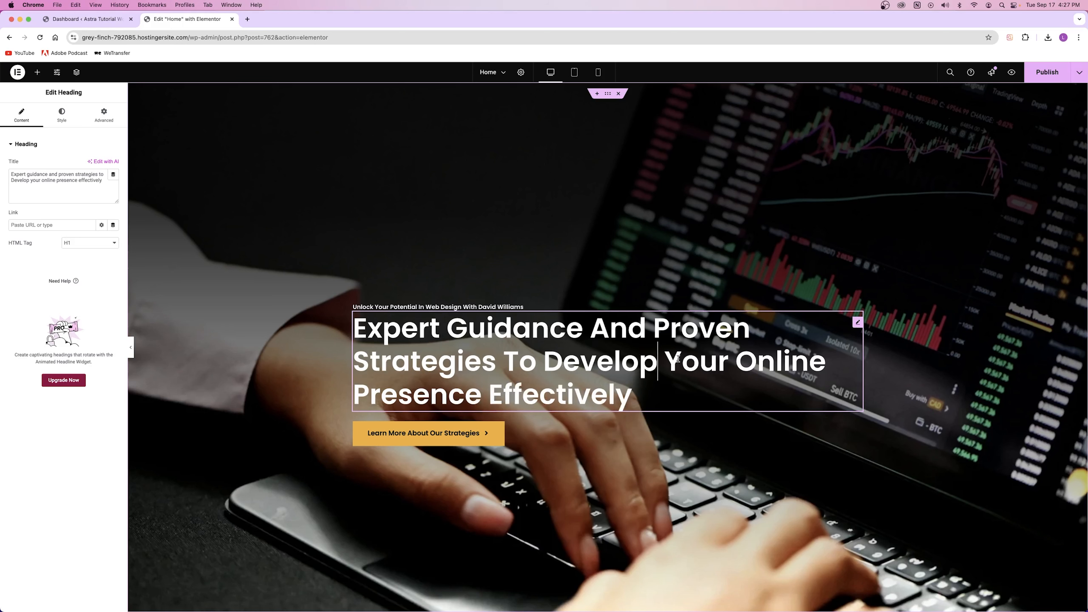
pyautogui.click(657, 392)
# Replace the hero container's background image with Astra-Tutorial-11.jpg from the media library.
pyautogui.rightClick(263, 237)
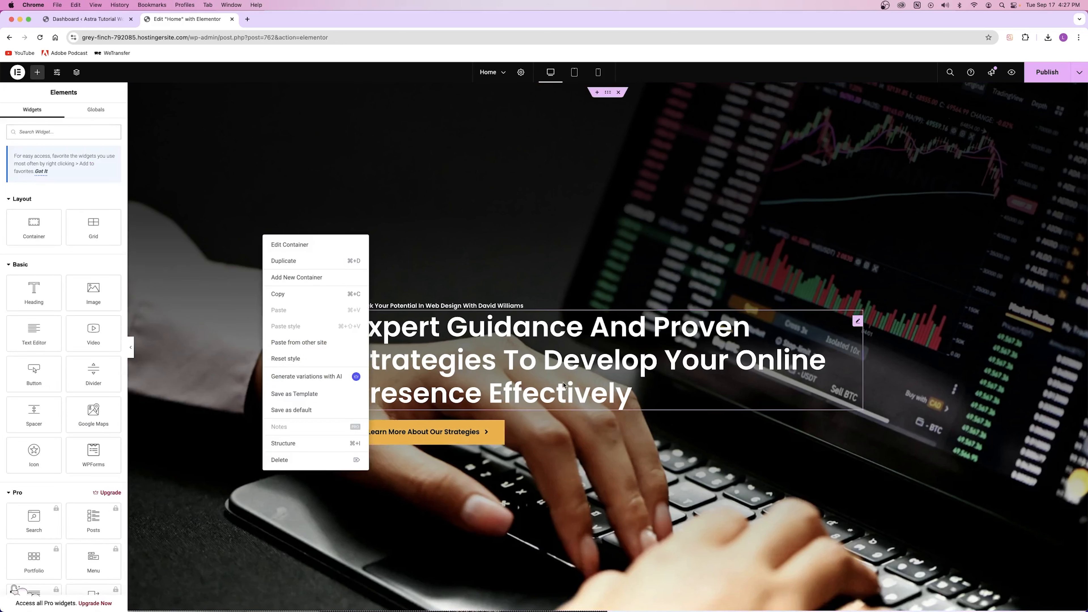
pyautogui.click(289, 244)
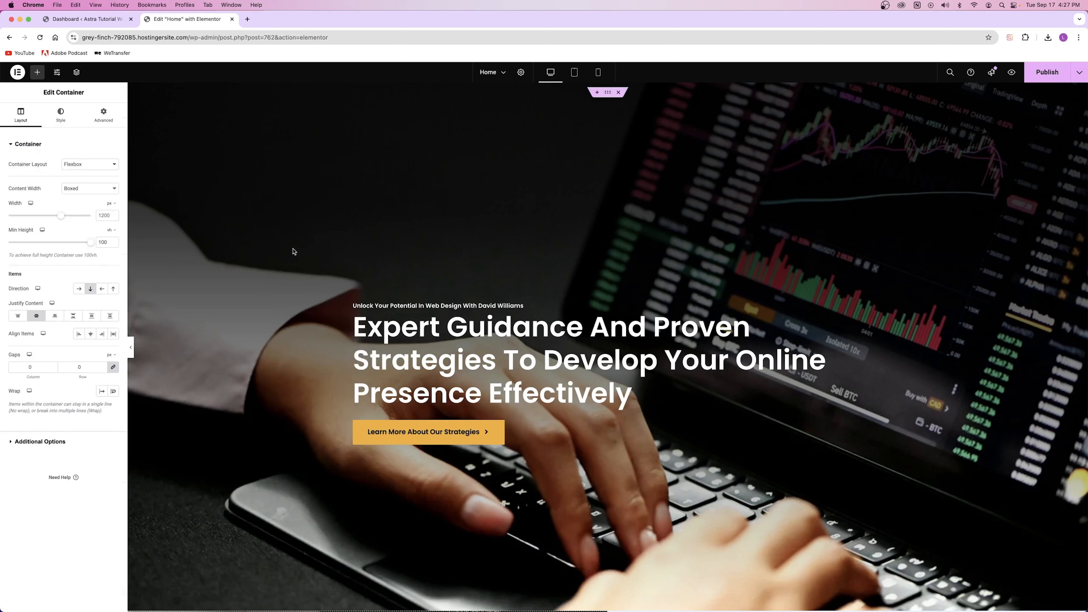
pyautogui.click(62, 123)
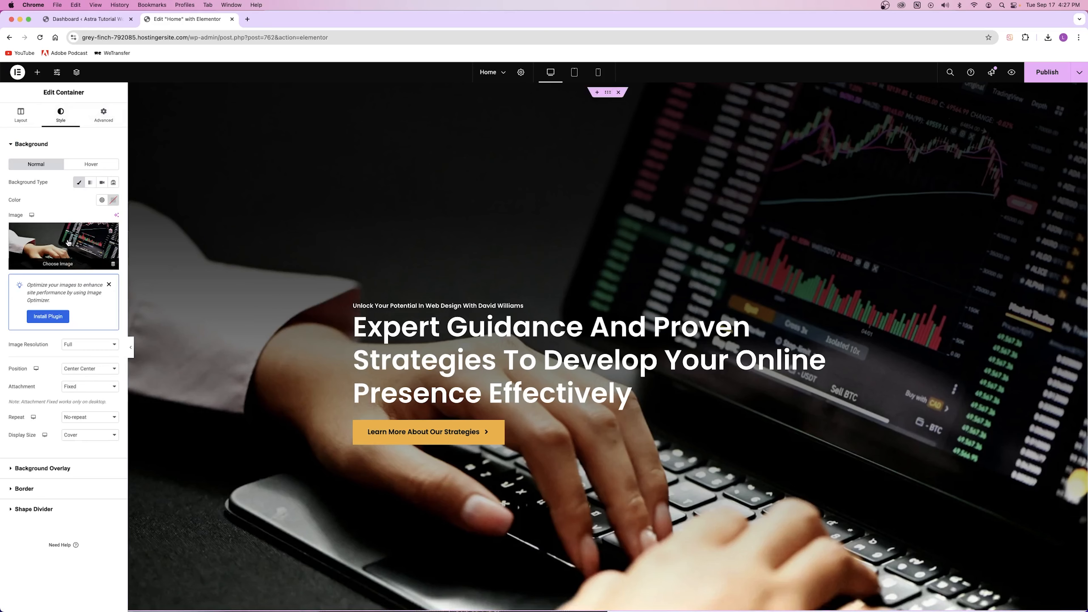
pyautogui.click(68, 243)
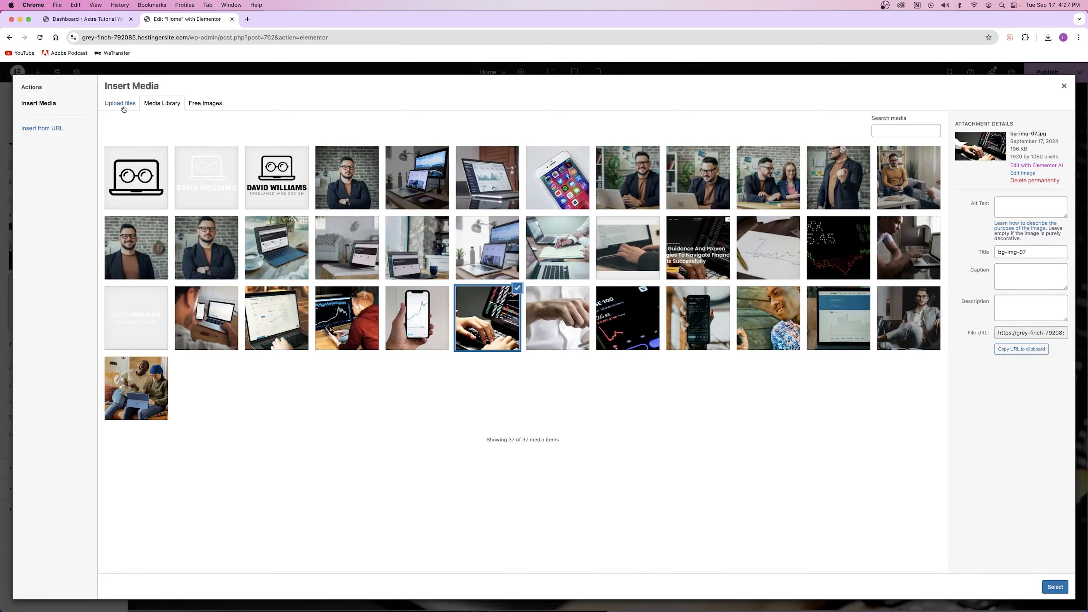
pyautogui.click(82, 20)
pyautogui.click(124, 105)
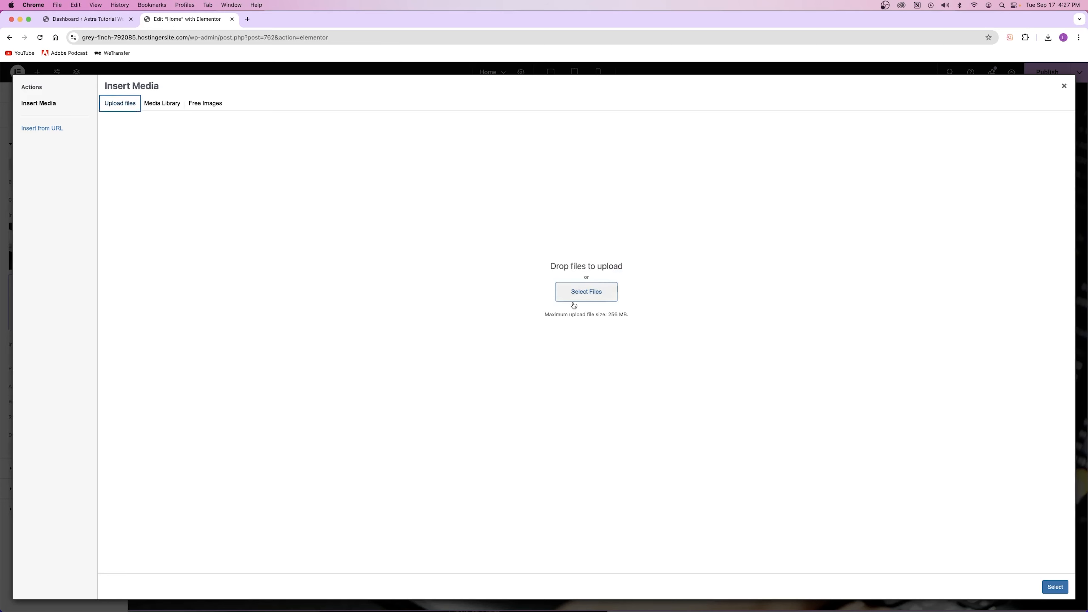
pyautogui.click(162, 103)
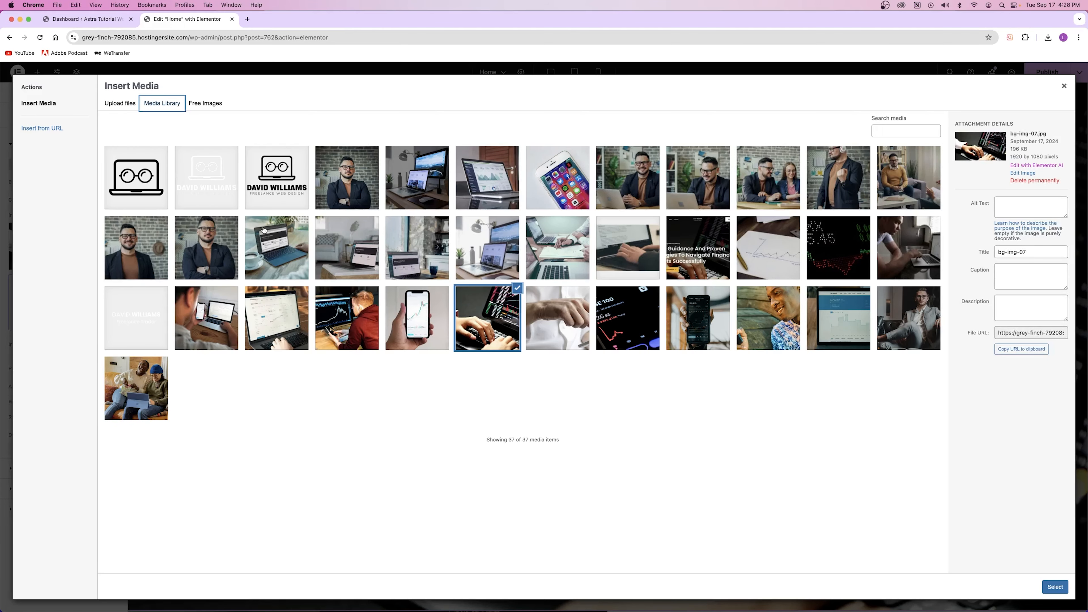
pyautogui.click(620, 181)
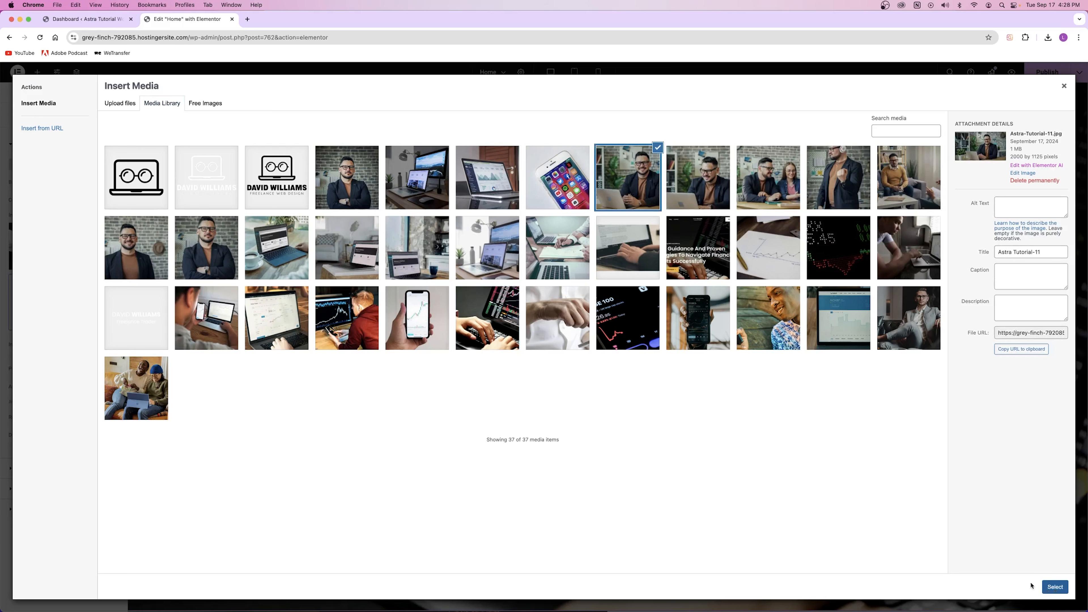
pyautogui.click(1055, 587)
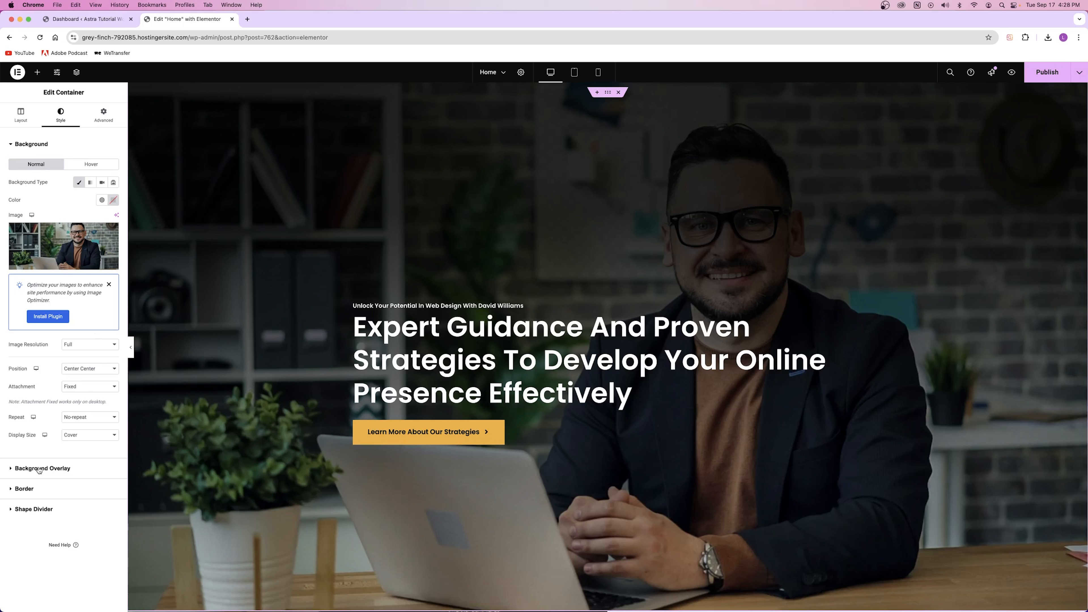
# Set the hero container's background overlay gradient to a first color location of 50% and a second color location of about 54%.
pyautogui.click(52, 469)
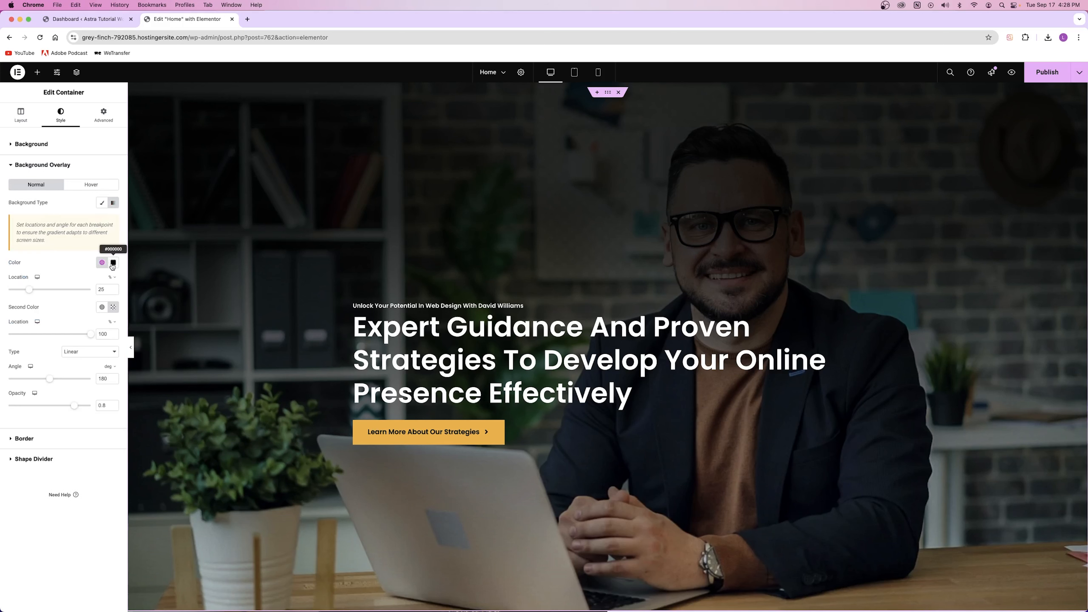
pyautogui.moveTo(59, 292)
pyautogui.mouseDown()
pyautogui.moveTo(71, 292)
pyautogui.moveTo(29, 293)
pyautogui.moveTo(59, 293)
pyautogui.mouseUp()
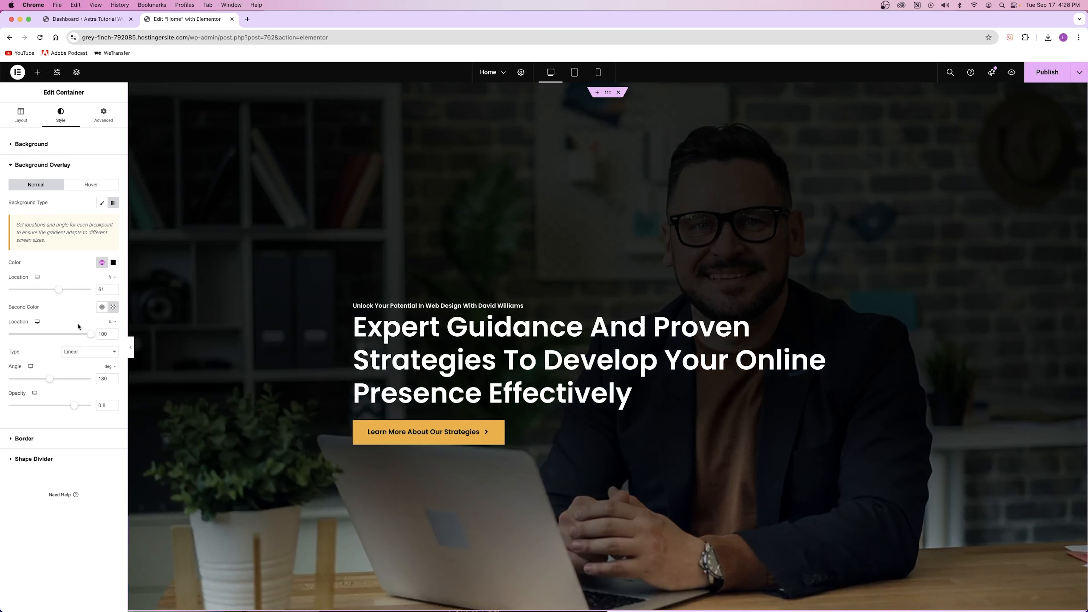
pyautogui.moveTo(91, 335); pyautogui.dragTo(55, 335)
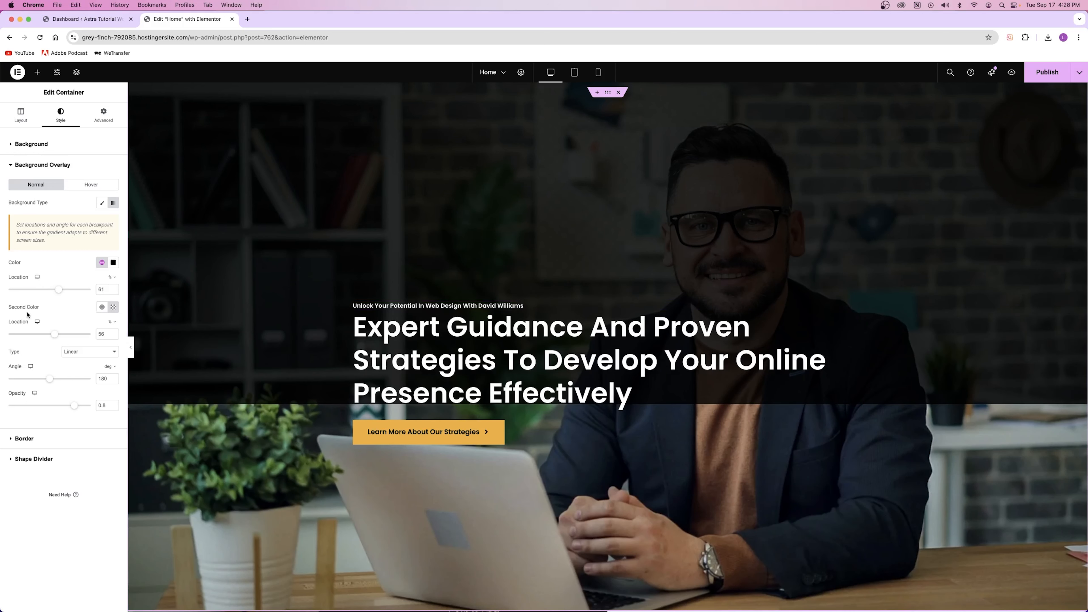
pyautogui.moveTo(58, 291); pyautogui.dragTo(54, 293)
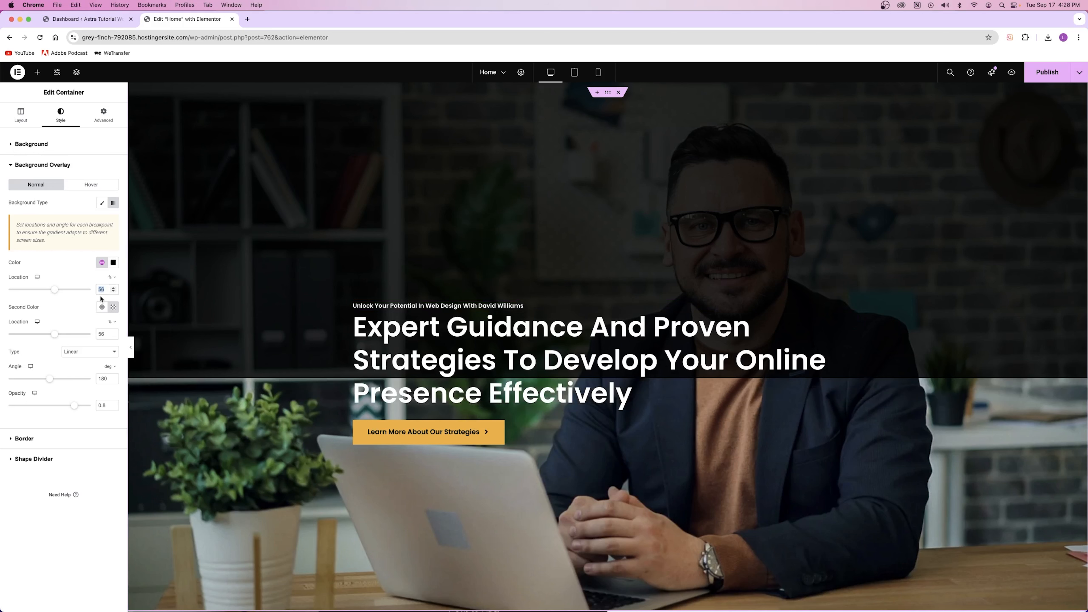
pyautogui.write('50')
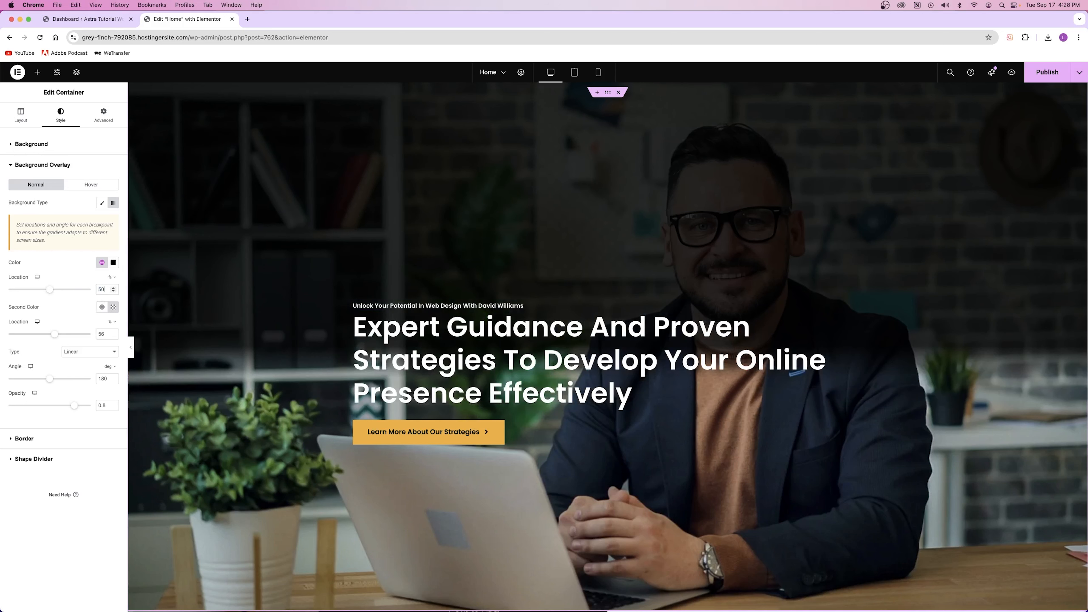
pyautogui.doubleClick(100, 334)
pyautogui.write('50')
pyautogui.moveTo(50, 337); pyautogui.dragTo(53, 337)
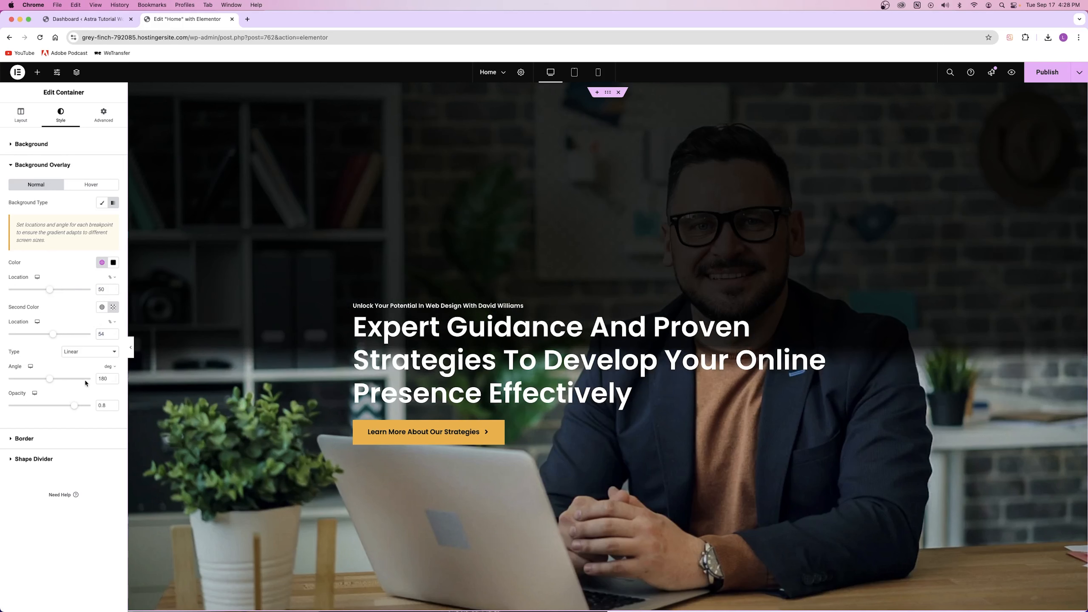
# Set the hero overlay gradient's angle to 90 degrees and its second color location to 100%.
pyautogui.moveTo(54, 381); pyautogui.dragTo(29, 381)
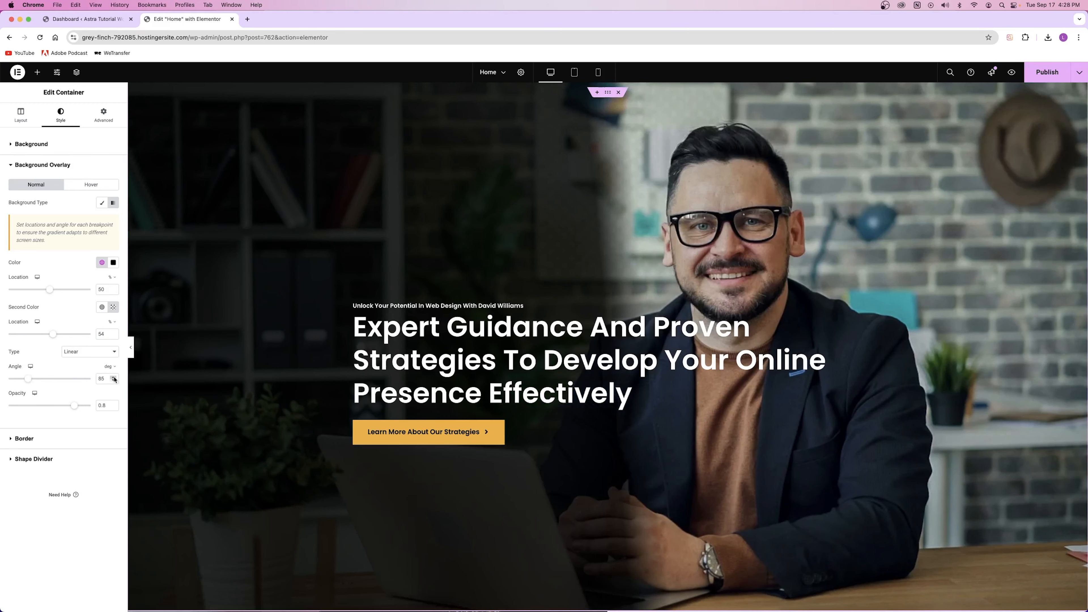
pyautogui.doubleClick(101, 378)
pyautogui.write('90')
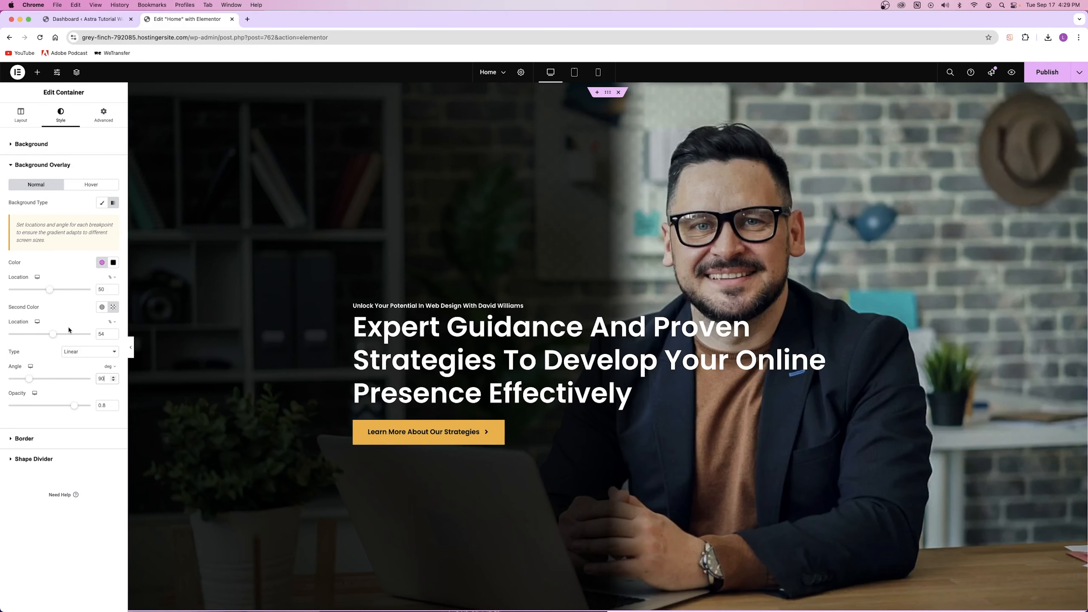
pyautogui.moveTo(52, 333); pyautogui.dragTo(92, 334)
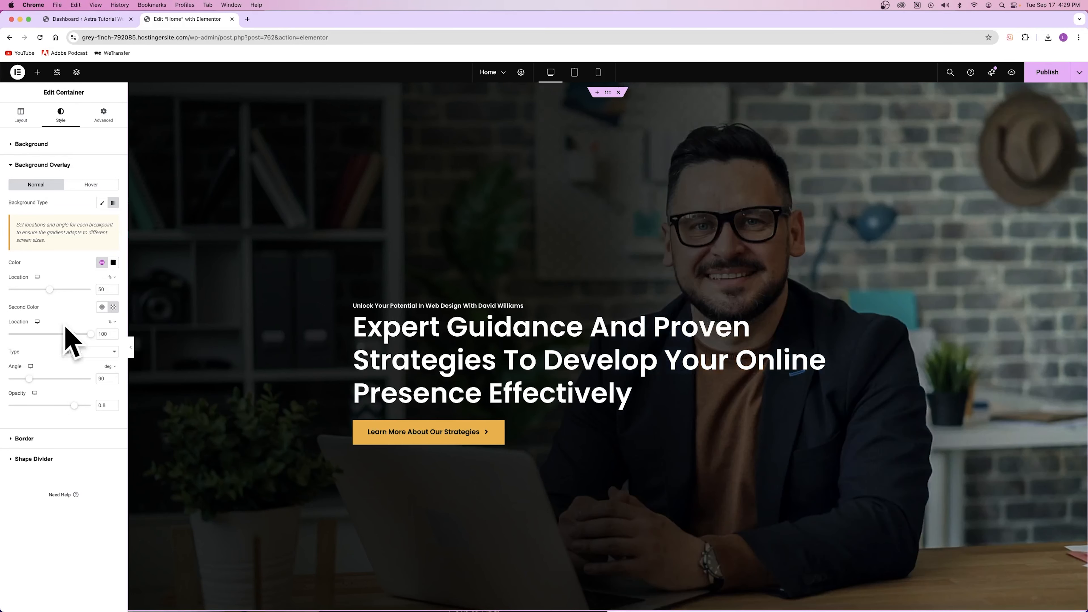
# Switch the hero container's background overlay from gradient to classic and set its opacity to about 0.4.
pyautogui.moveTo(50, 291); pyautogui.dragTo(25, 291)
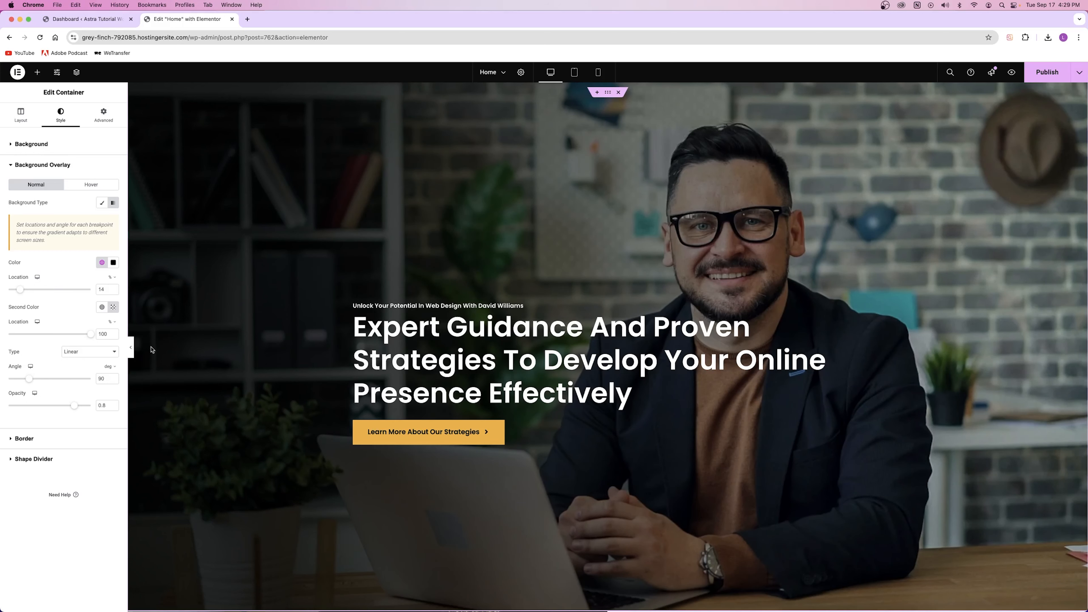
pyautogui.click(101, 202)
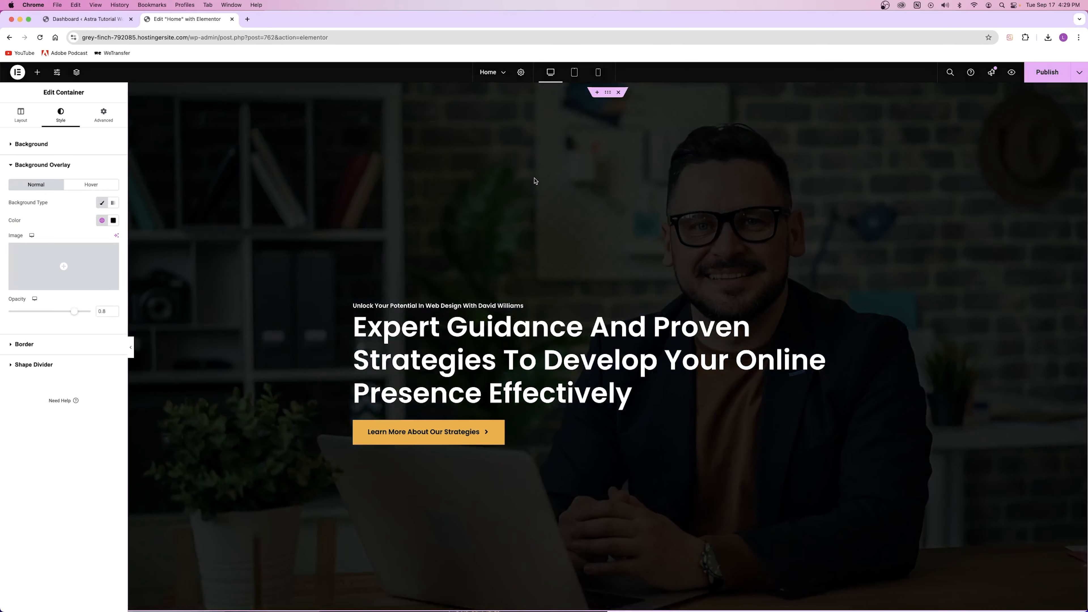
pyautogui.moveTo(74, 312); pyautogui.dragTo(36, 313)
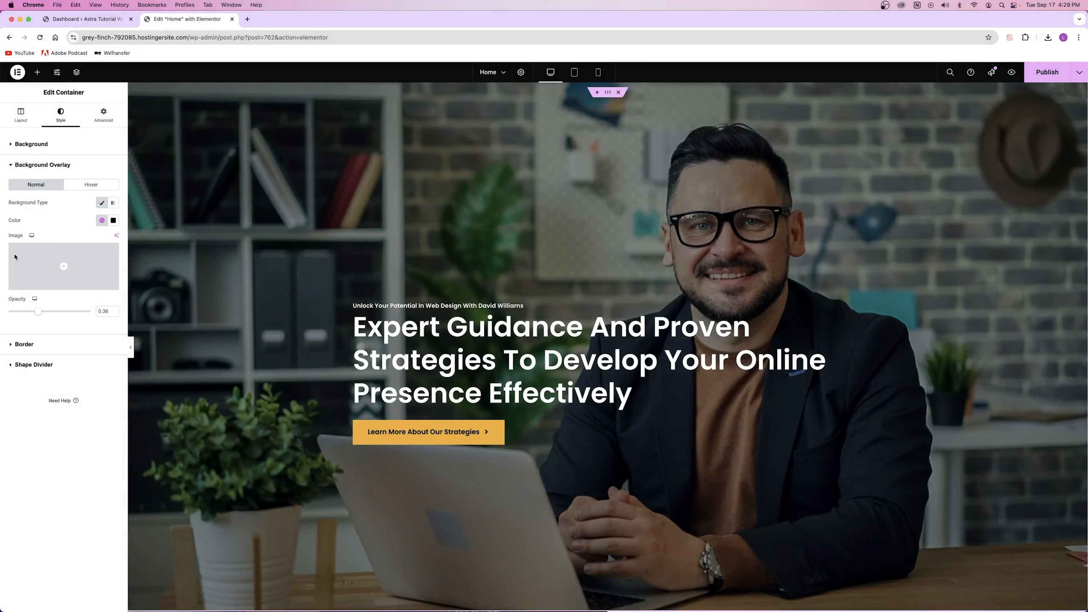
pyautogui.click(41, 312)
pyautogui.moveTo(46, 315); pyautogui.dragTo(9, 312)
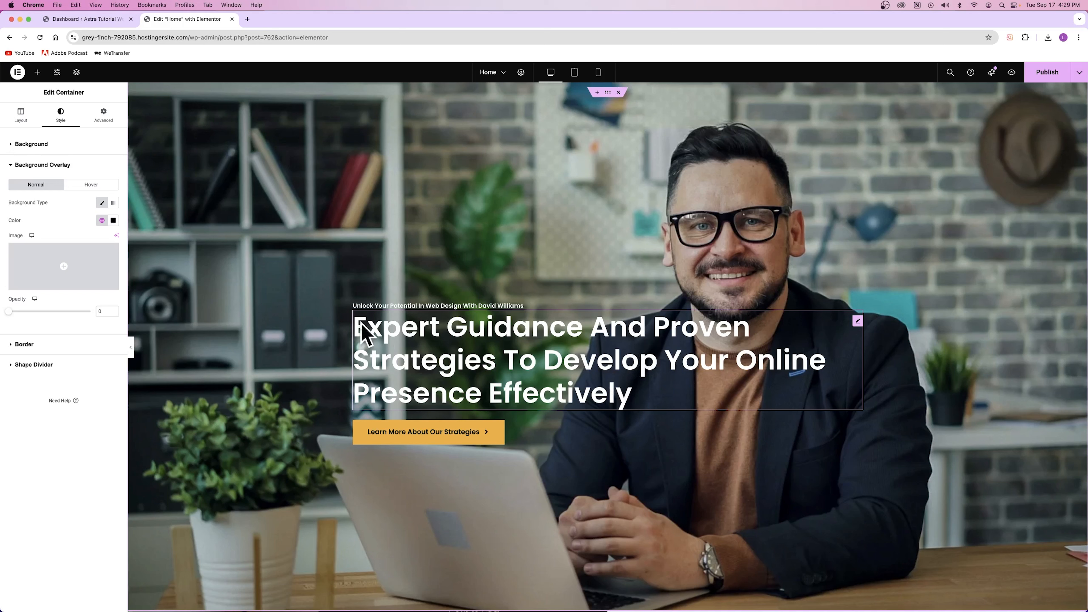
pyautogui.moveTo(8, 314); pyautogui.dragTo(42, 313)
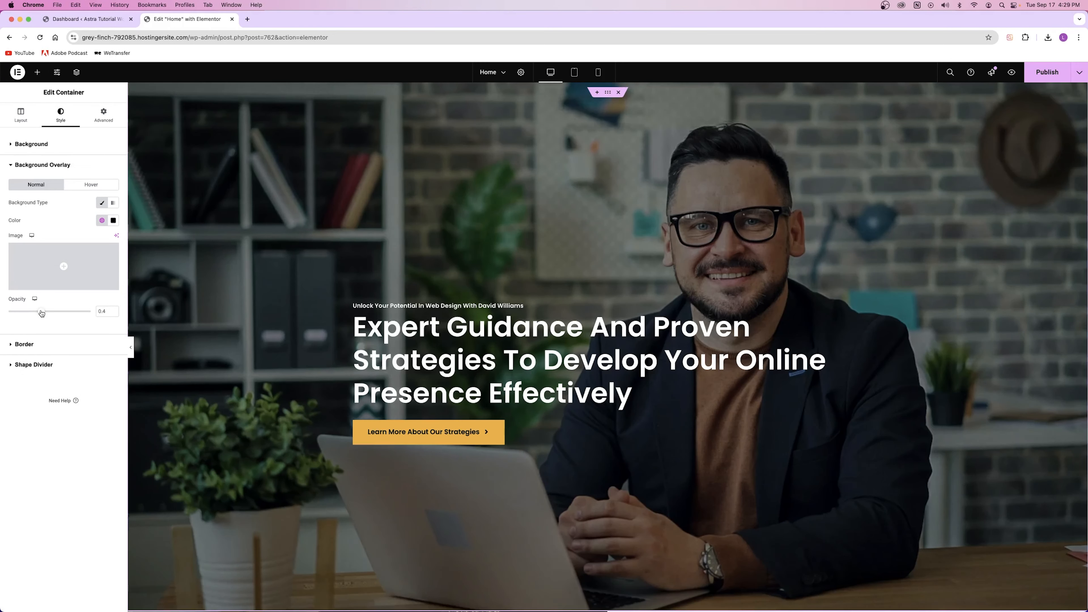
pyautogui.moveTo(42, 313); pyautogui.dragTo(39, 312)
pyautogui.click(48, 142)
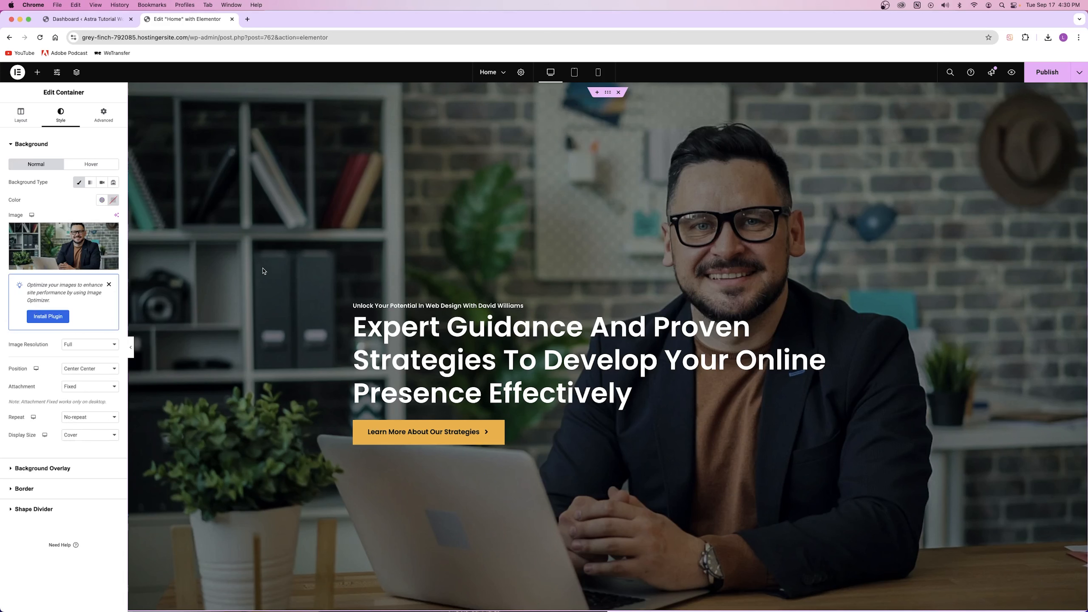
# Change the text of the hero section's button to "Learn More".
pyautogui.click(453, 437)
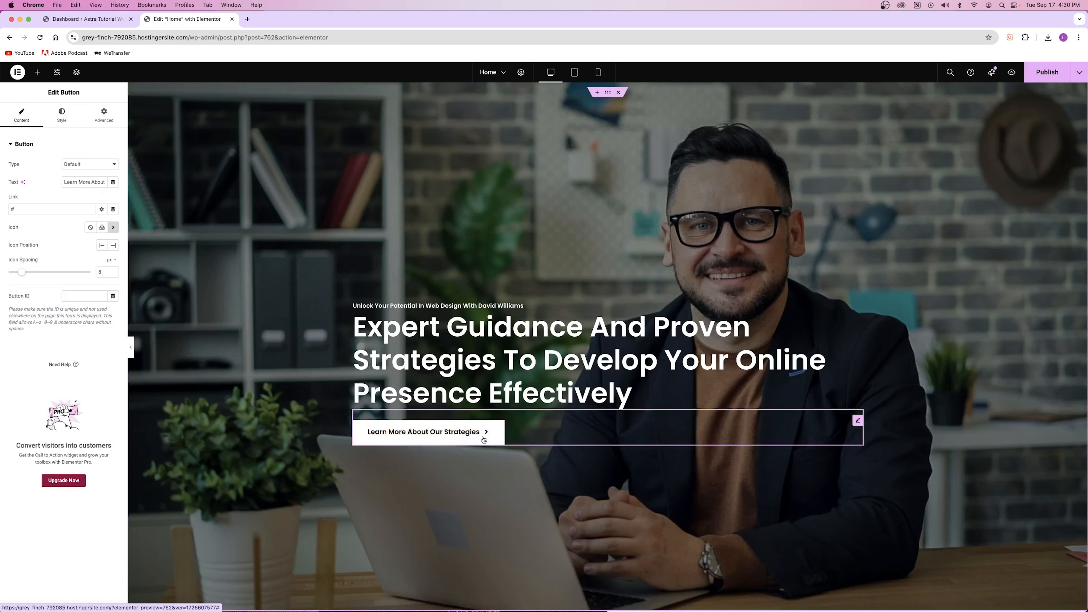
pyautogui.moveTo(95, 182); pyautogui.dragTo(180, 184)
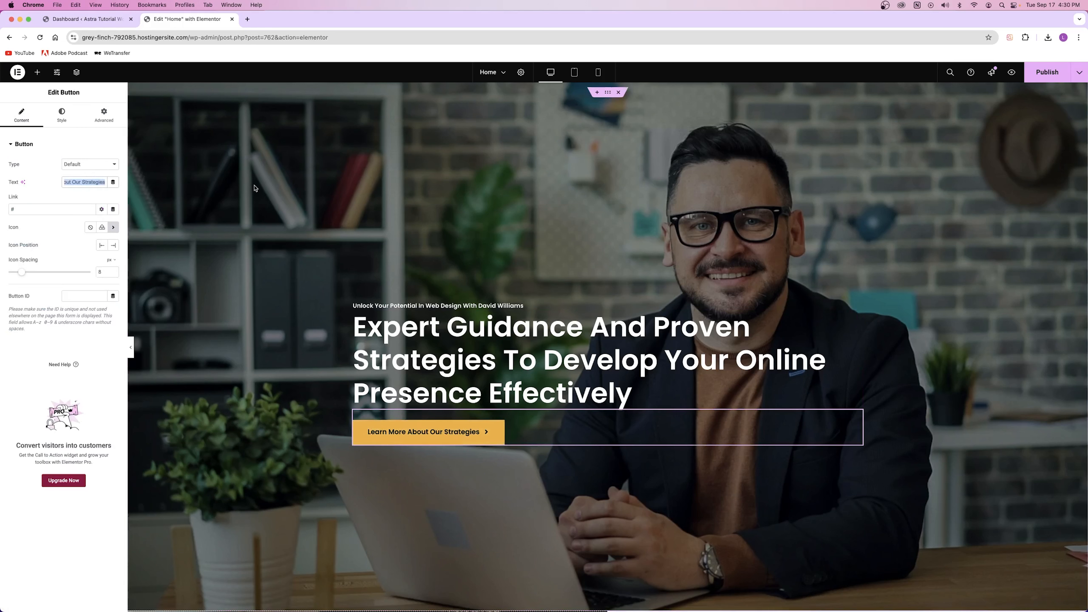
pyautogui.press('BackSpace')
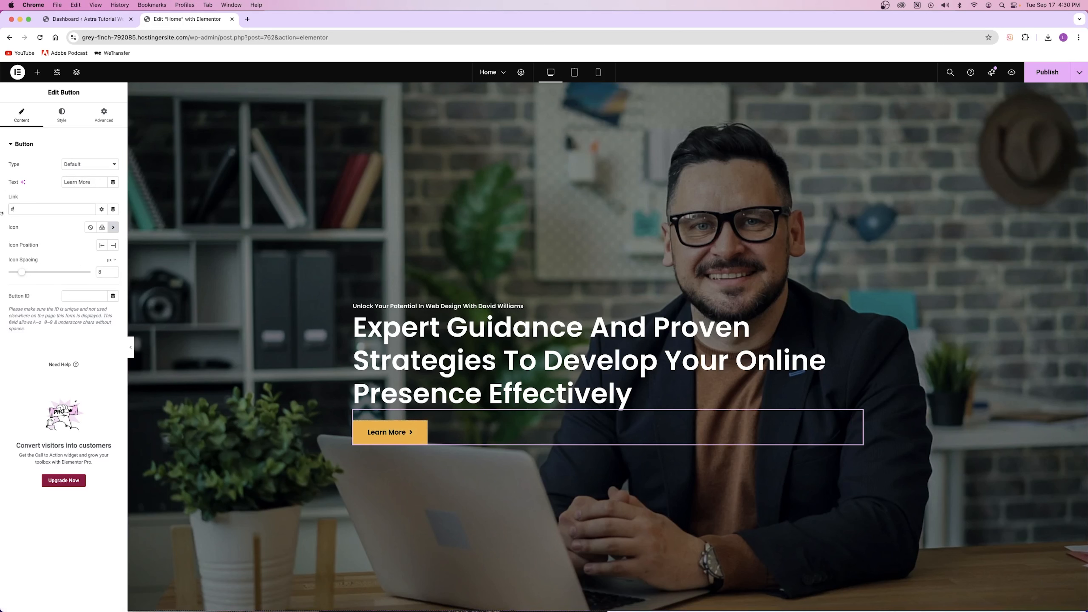
pyautogui.press('BackSpace')
pyautogui.write('www.youtube.com')
pyautogui.click(1049, 73)
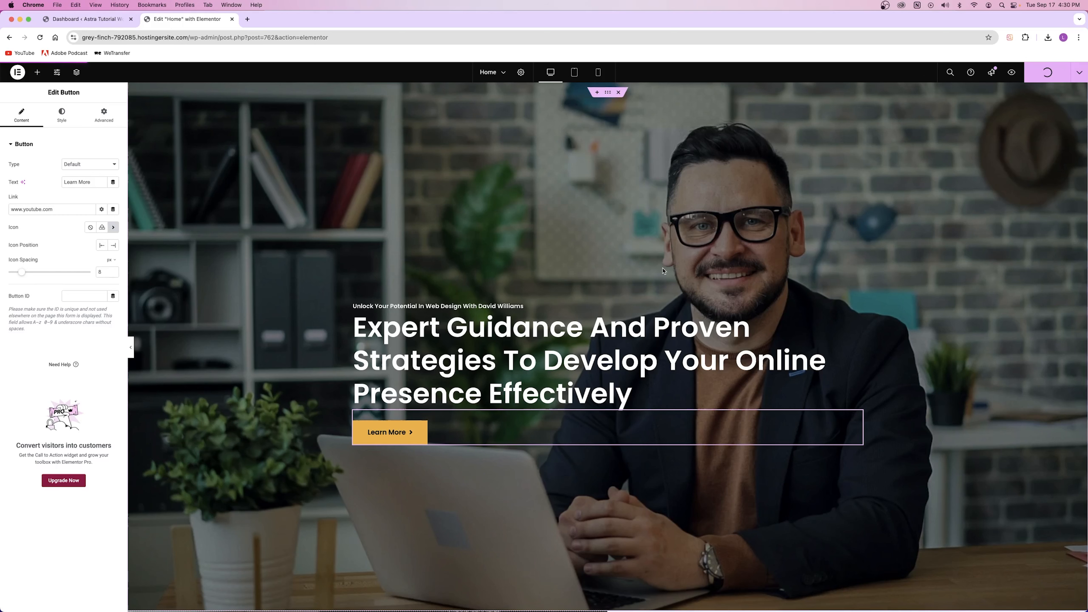
# Preview the home page and test where the Learn More button leads, closing the preview when done.
pyautogui.click(1012, 74)
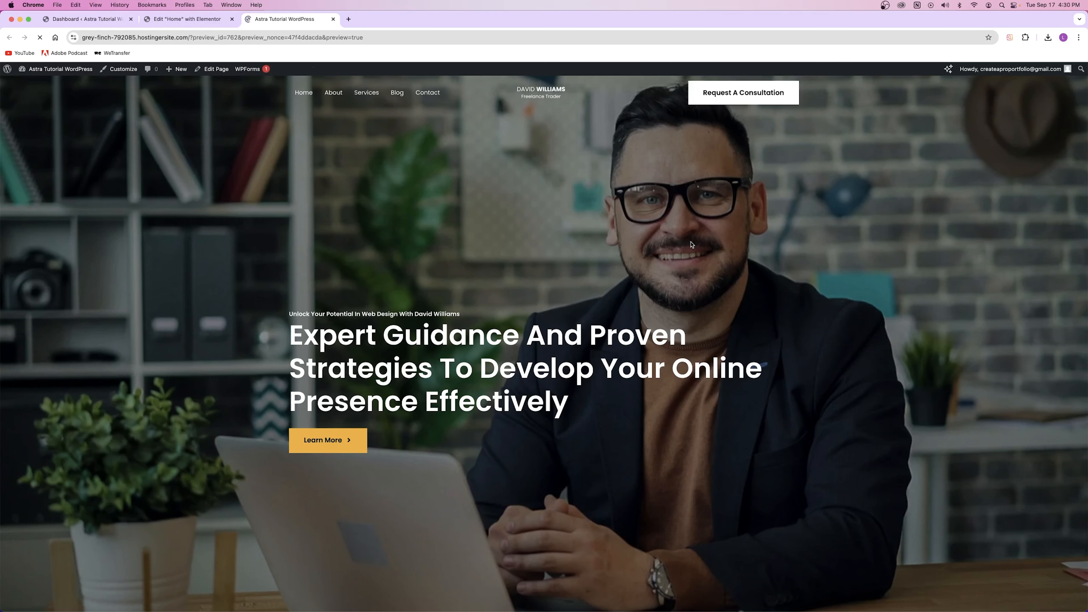
pyautogui.click(322, 442)
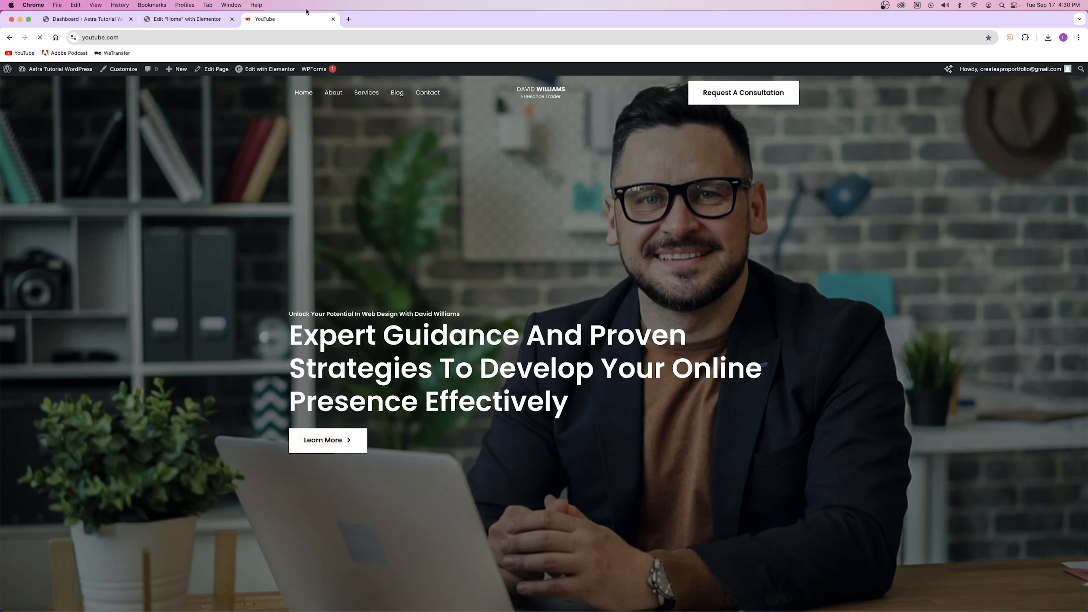
pyautogui.press('cmd+w')
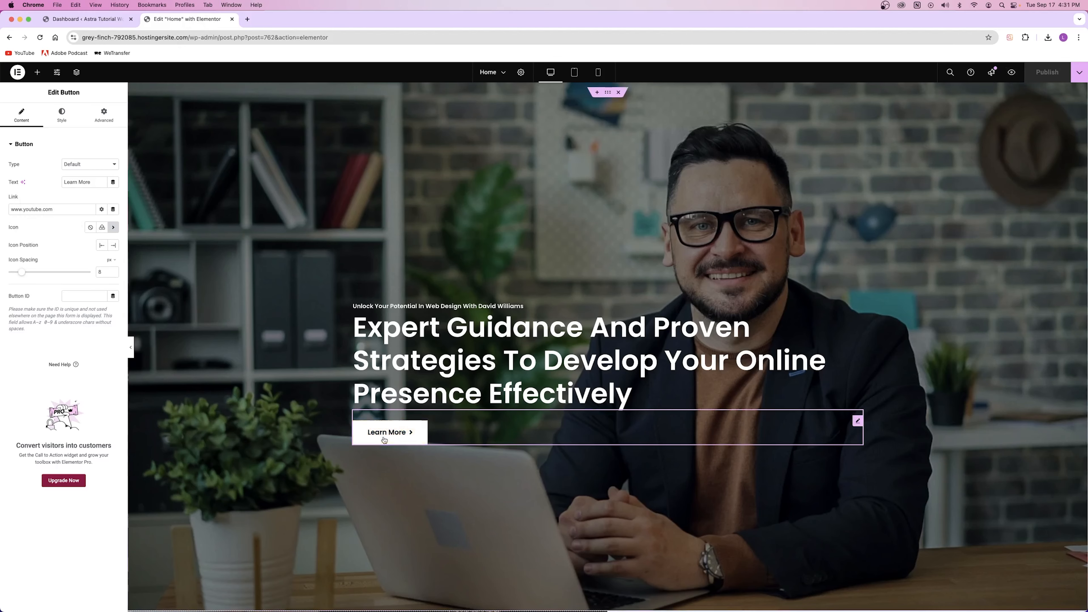
# Review the Learn More button's link options and replace its link with #.
pyautogui.click(102, 210)
pyautogui.click(25, 224)
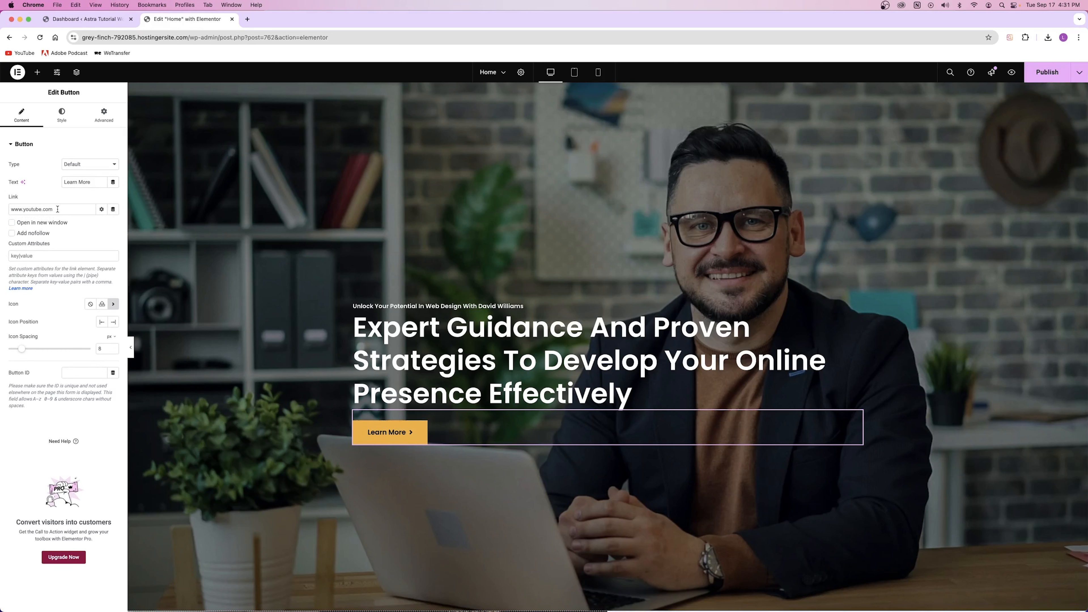
pyautogui.click(102, 209)
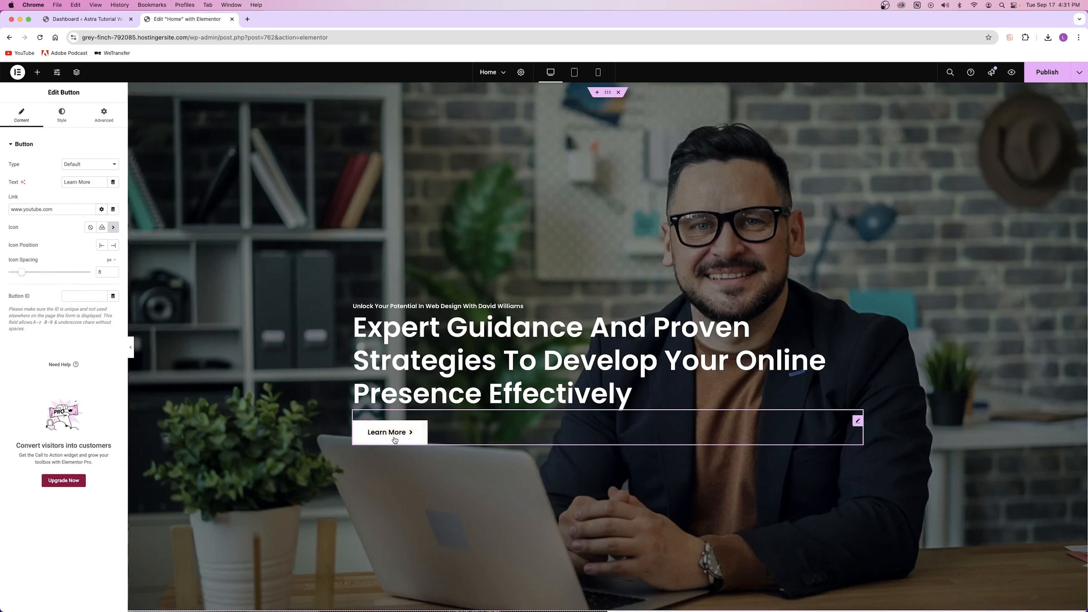
pyautogui.doubleClick(35, 210)
pyautogui.write('#')
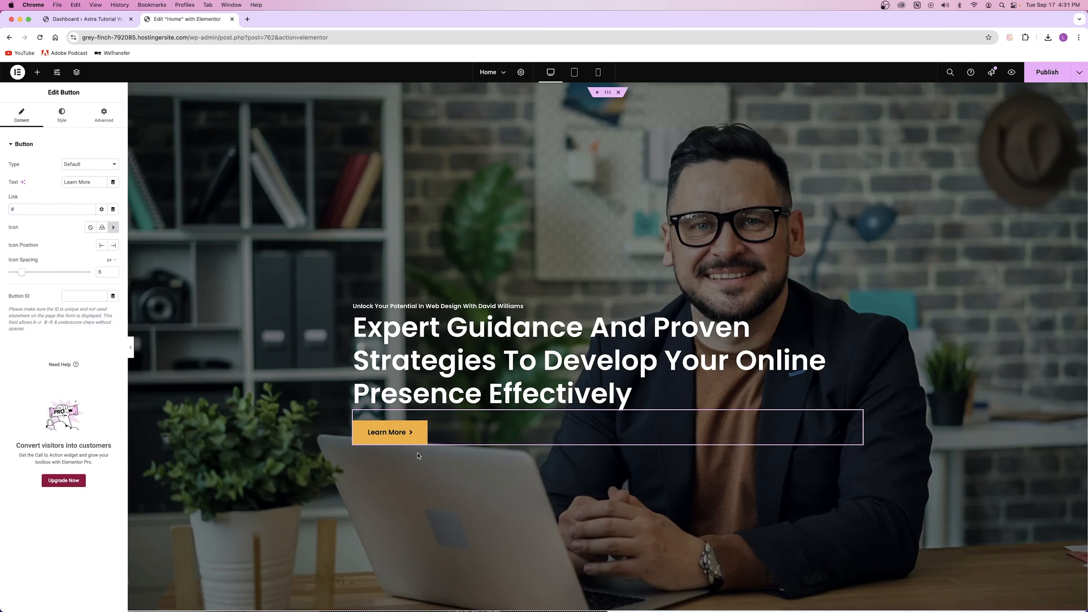
# Check the site's list of pages, clear the Learn More button's link and search for "serv" as its link target.
pyautogui.click(489, 72)
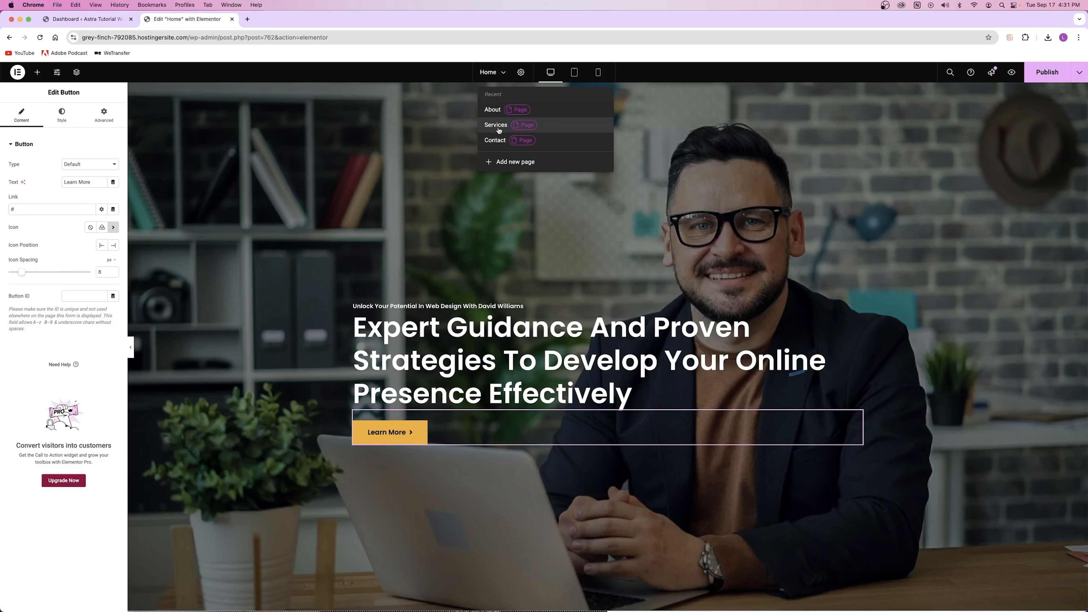
pyautogui.click(33, 209)
pyautogui.press('BackSpace')
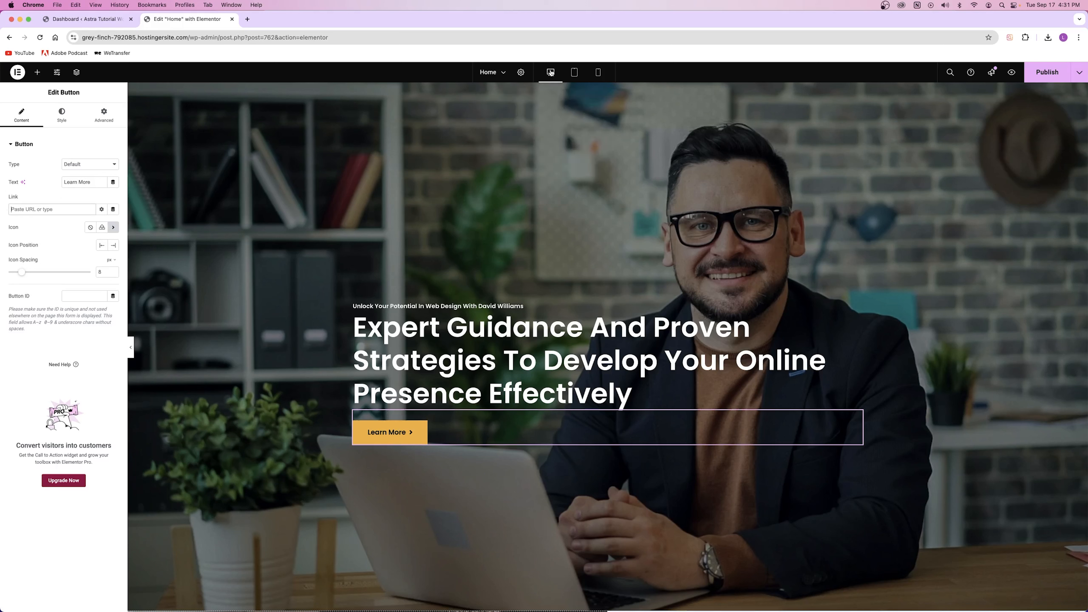
pyautogui.click(493, 72)
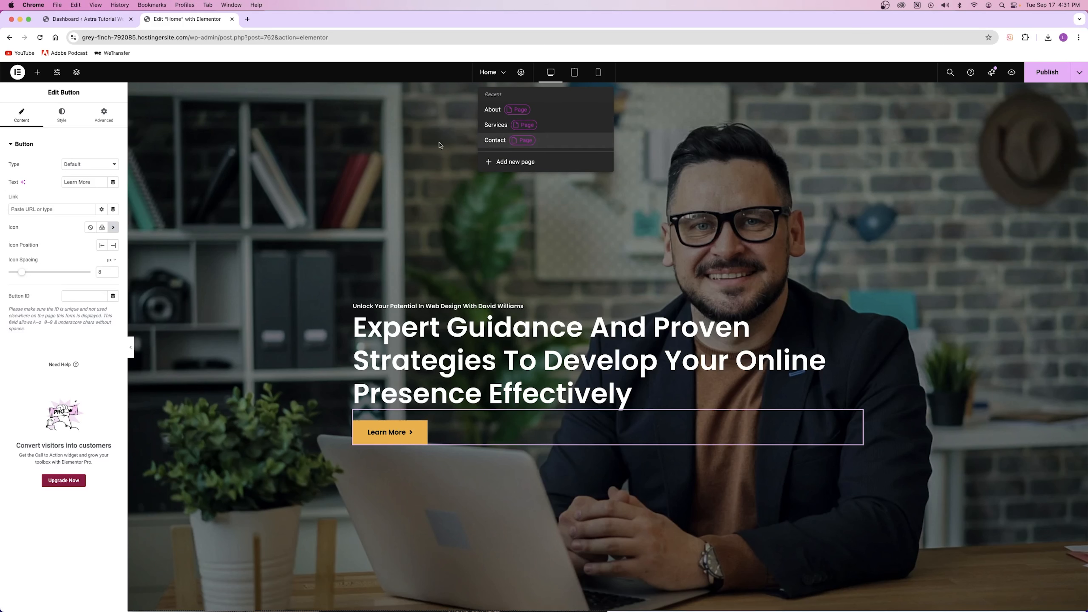
pyautogui.click(54, 209)
pyautogui.write('serv')
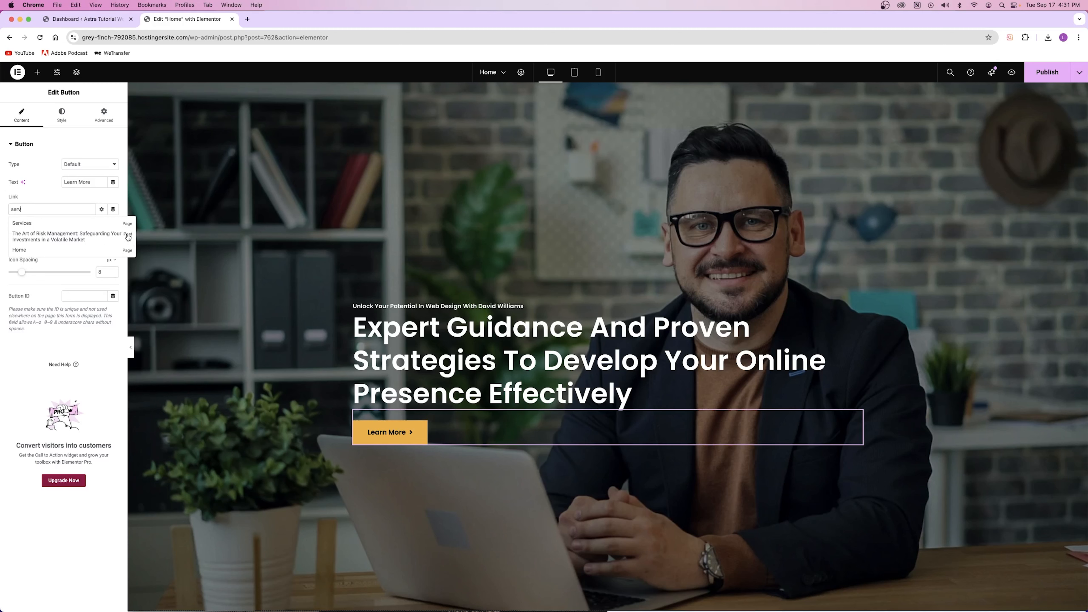
# Open the WordPress posts list in a new tab to examine the existing posts, and return to the home page editor.
pyautogui.click(83, 19)
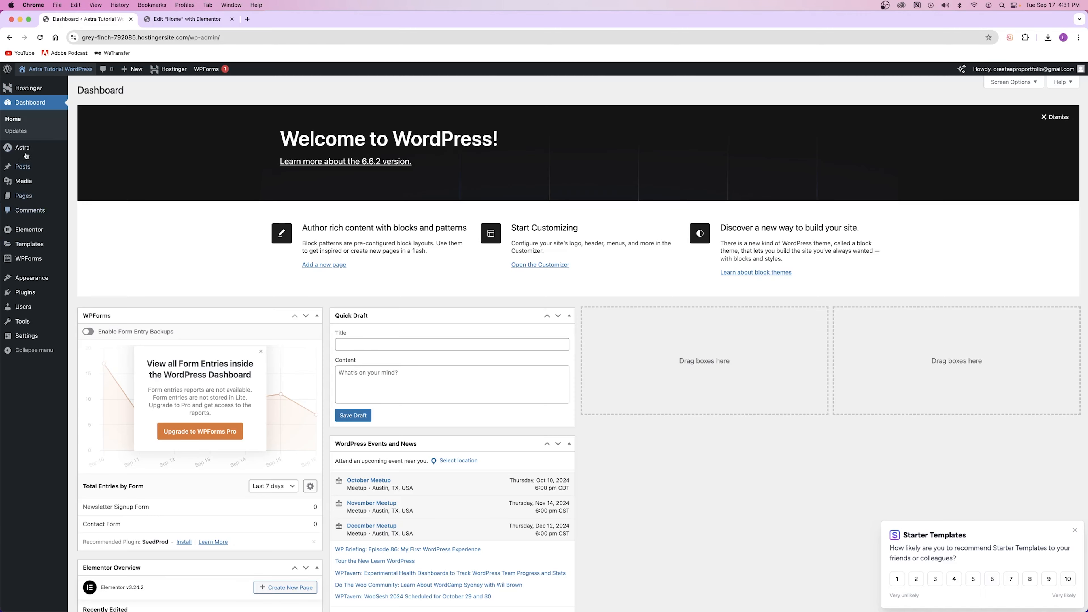
pyautogui.rightClick(22, 164)
pyautogui.click(38, 168)
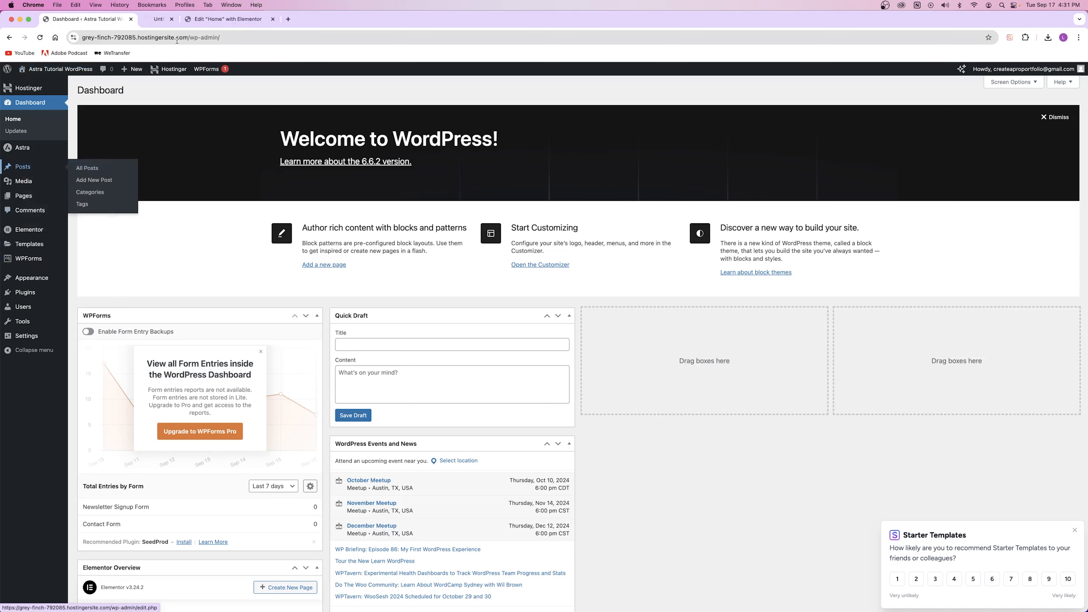
pyautogui.click(189, 20)
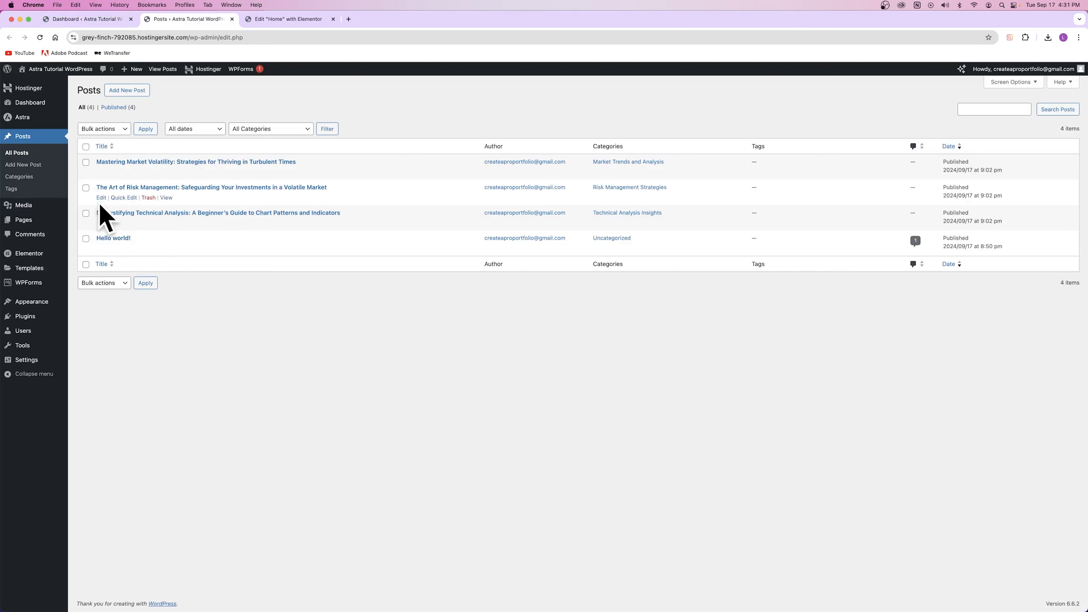
pyautogui.click(231, 20)
pyautogui.click(189, 19)
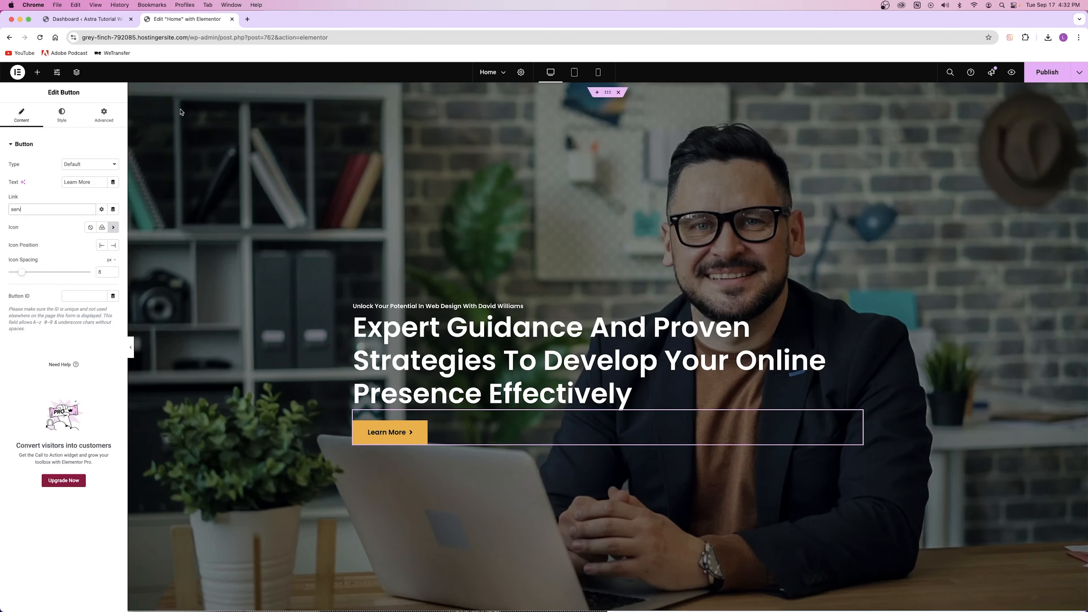
# Search for "services" in the Learn More button's link and select the Services page as its target.
pyautogui.write('serv')
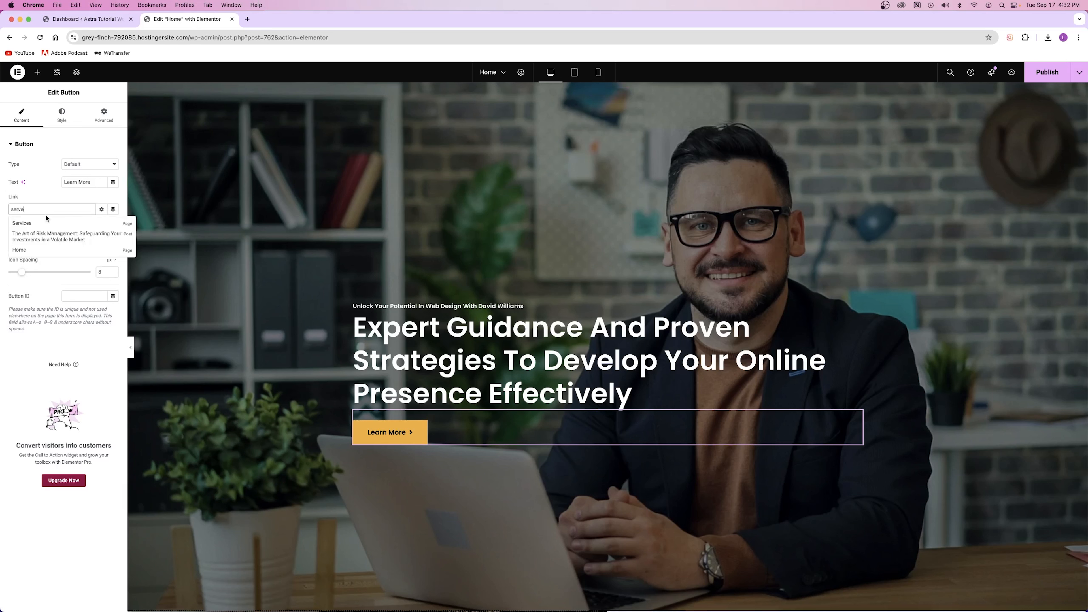
pyautogui.write('e')
pyautogui.press('BackSpace')
pyautogui.write('ices')
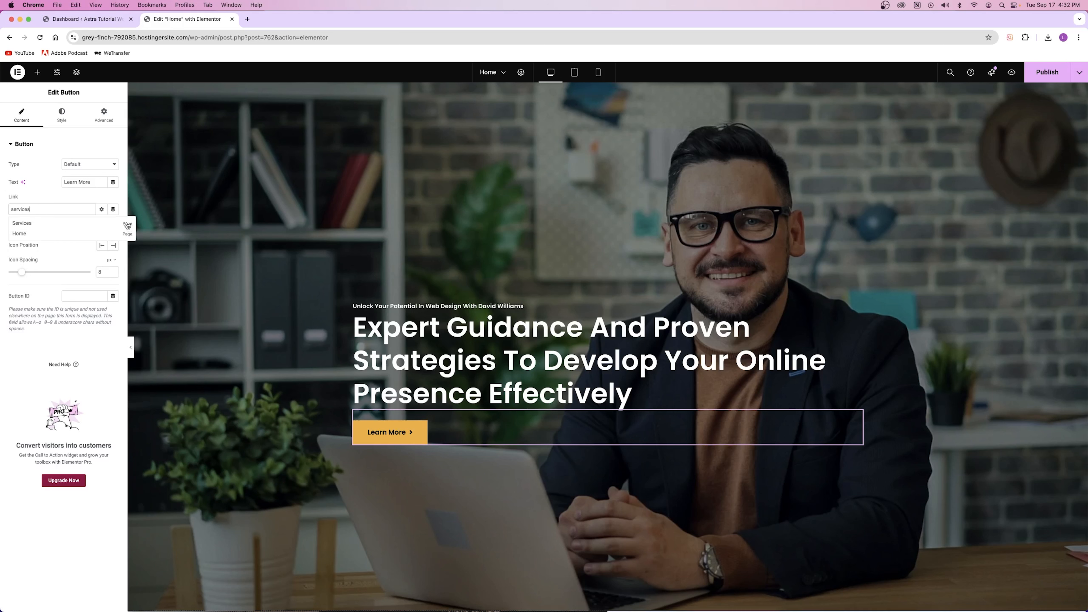
pyautogui.click(26, 225)
pyautogui.moveTo(10, 210); pyautogui.dragTo(94, 211)
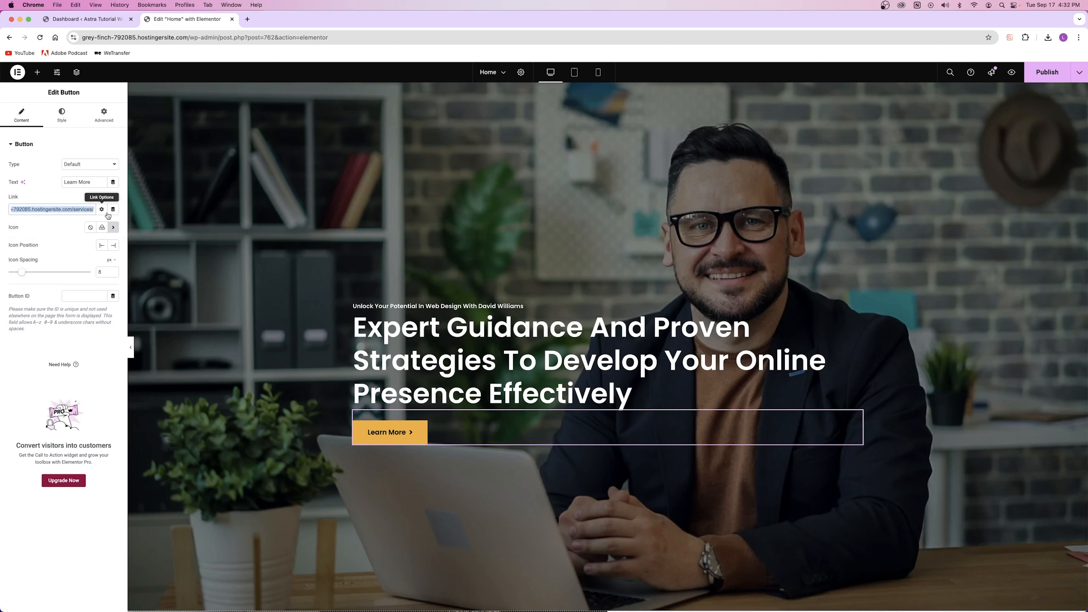
pyautogui.click(83, 210)
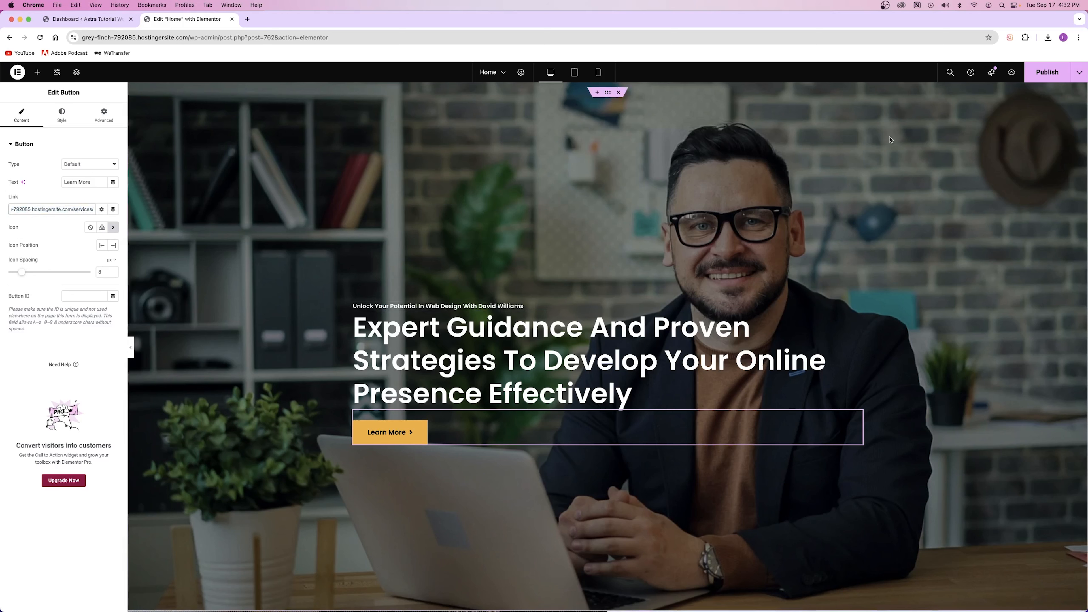
# Publish the home page and test the Learn More button's Services link in the preview, closing the preview when done.
pyautogui.click(1039, 74)
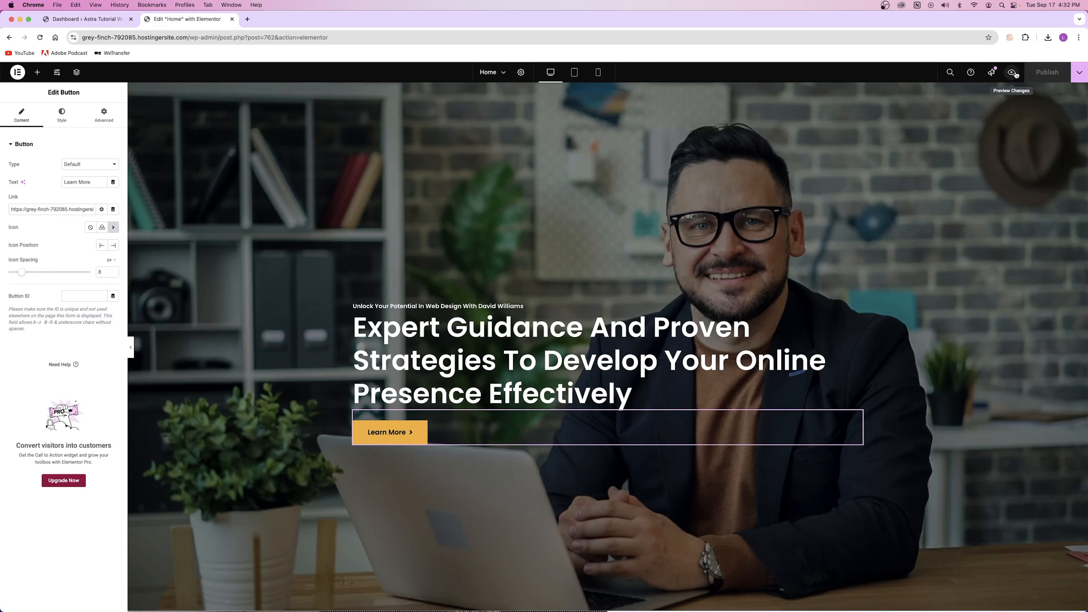
pyautogui.click(1011, 72)
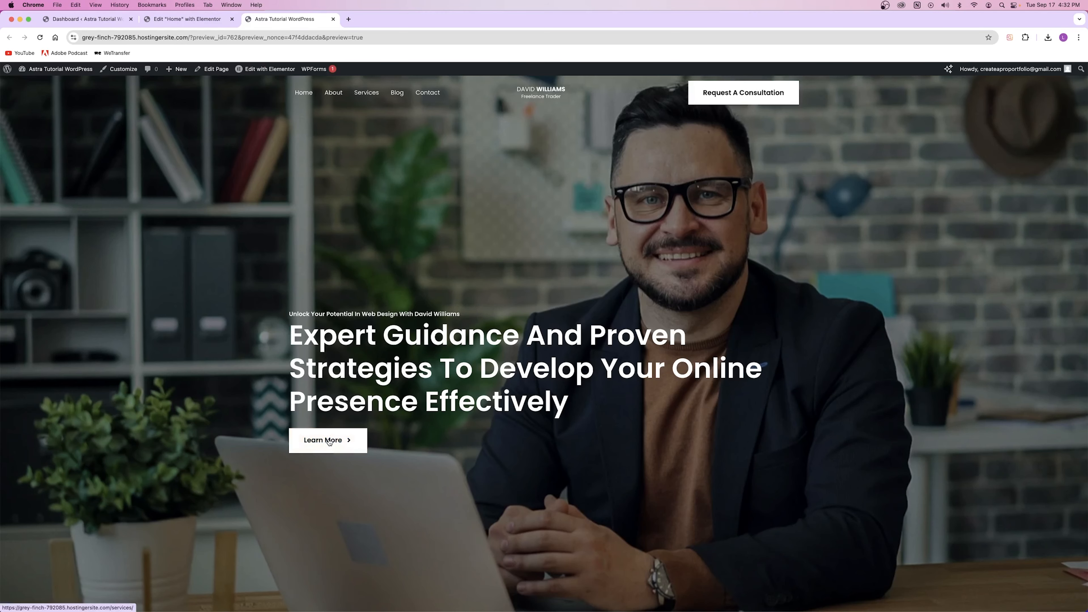
pyautogui.click(328, 440)
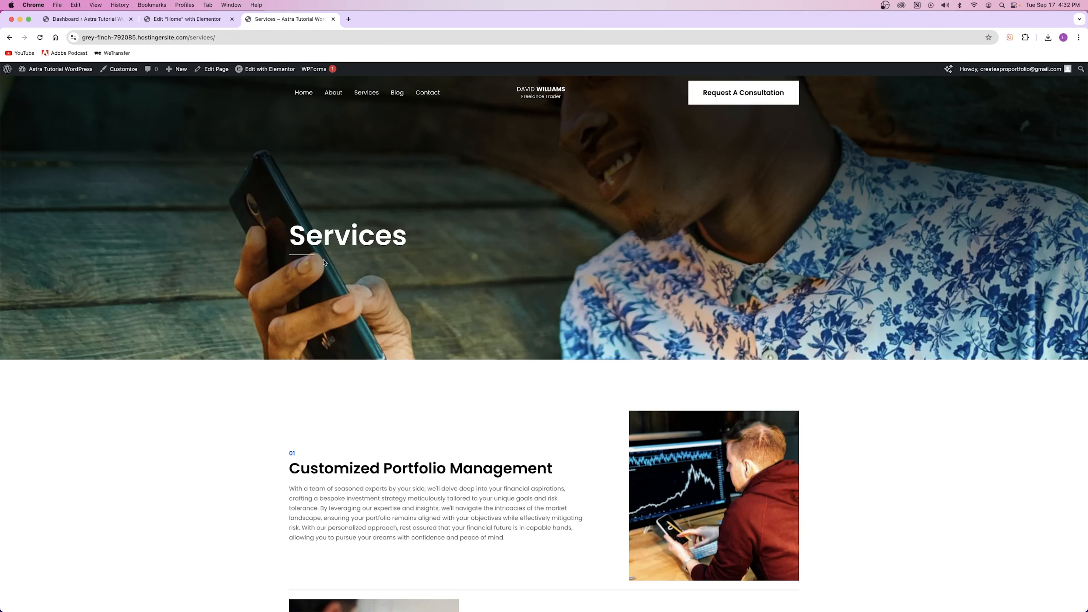
pyautogui.scroll(-5, 406, 275)
pyautogui.scroll(5, 415, 323)
pyautogui.scroll(-5, 417, 319)
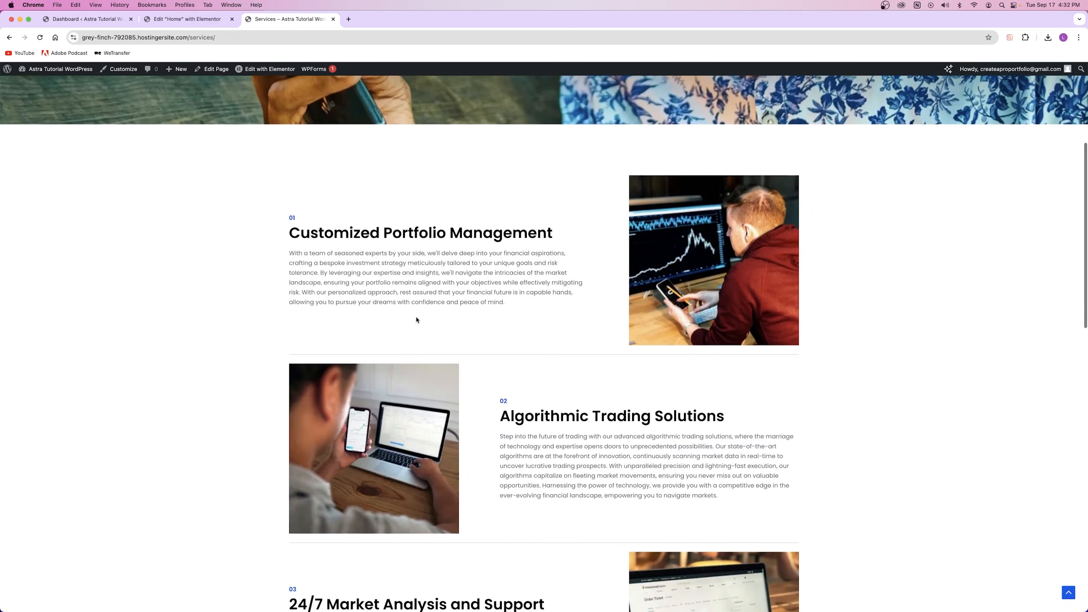
pyautogui.click(333, 19)
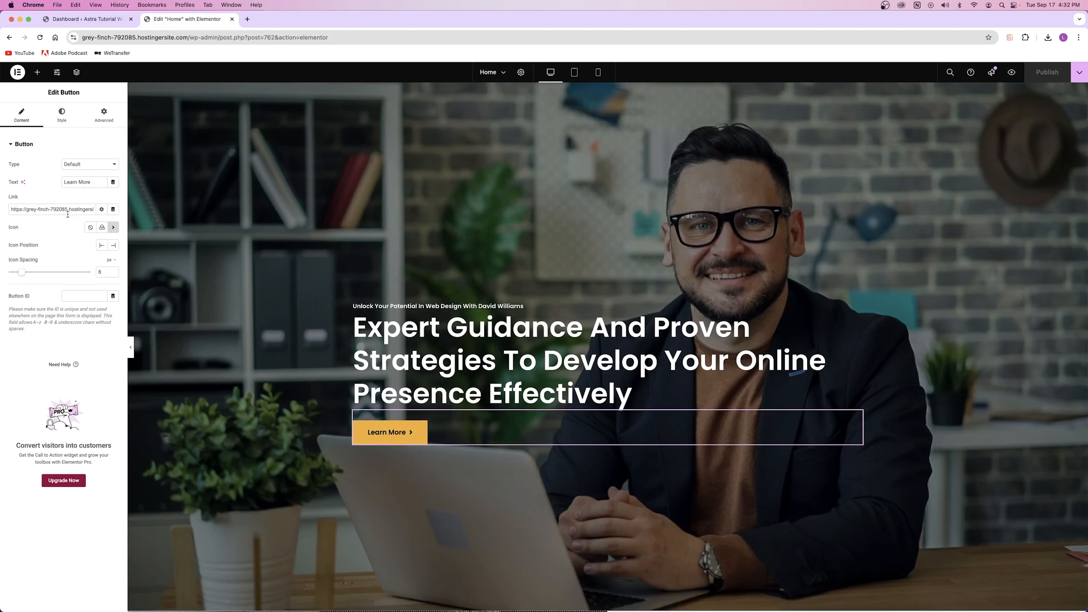
pyautogui.click(62, 114)
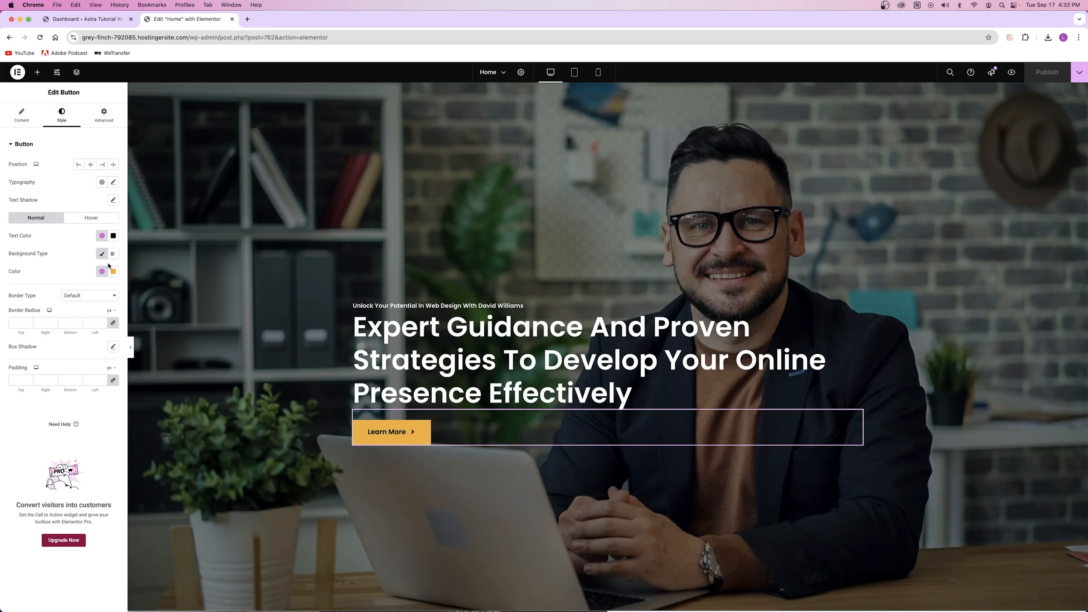
pyautogui.click(14, 116)
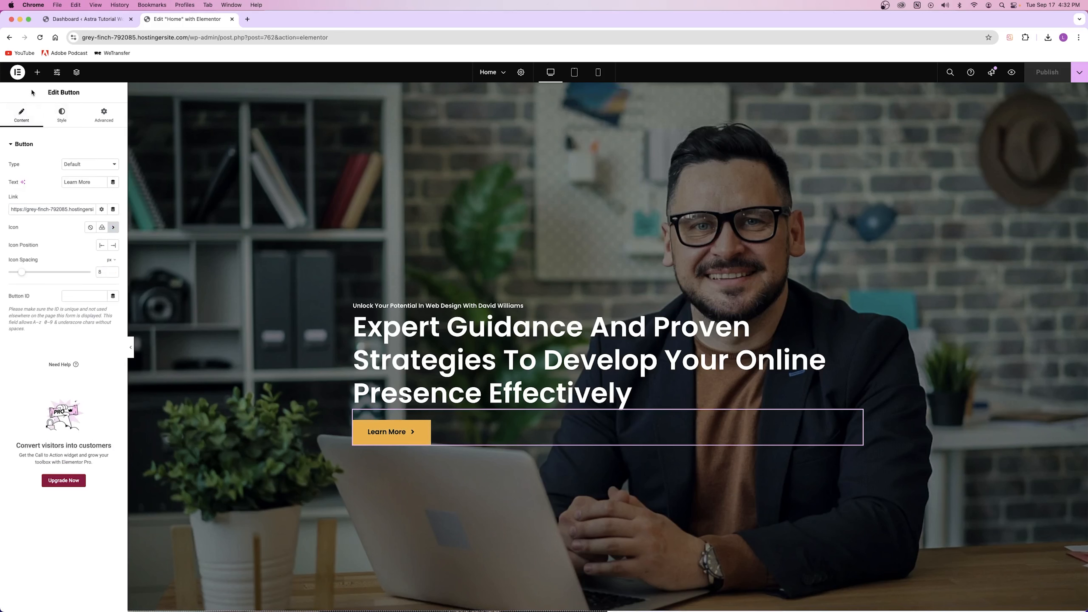
# Review the home page's remaining sections and their Get Started buttons down to the footer, and return to the hero section.
pyautogui.scroll(-10, 375, 356)
pyautogui.scroll(-15, 375, 357)
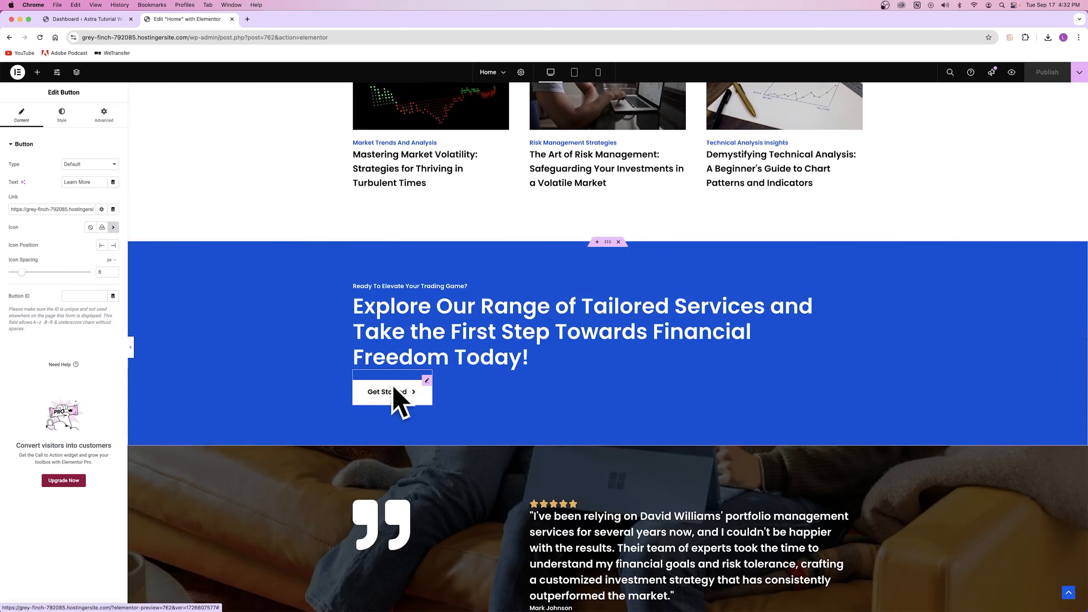
pyautogui.scroll(-5, 400, 407)
pyautogui.scroll(4, 515, 451)
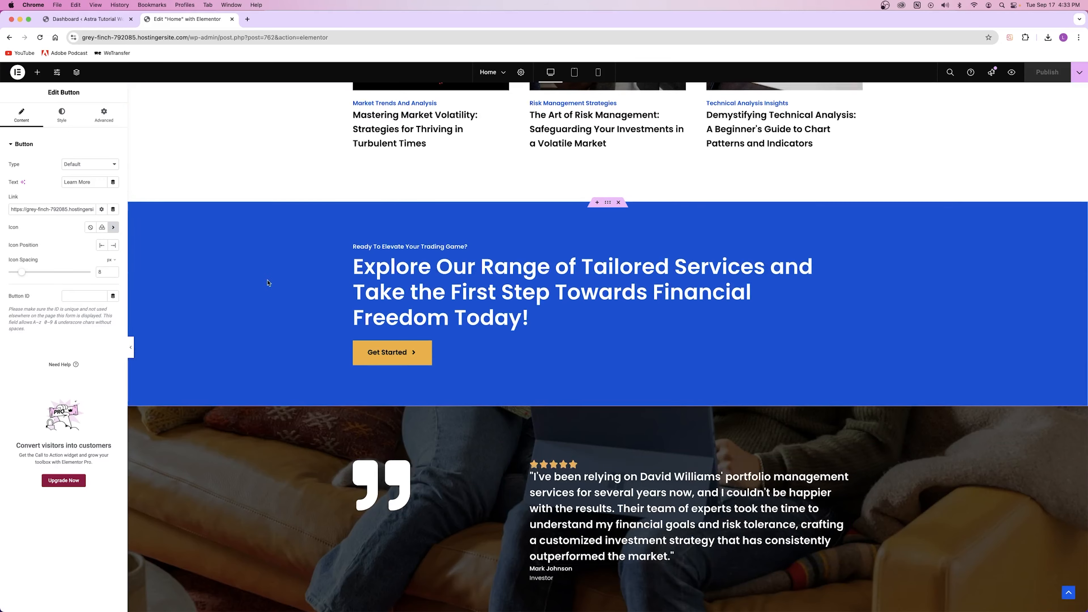
pyautogui.scroll(-10, 316, 338)
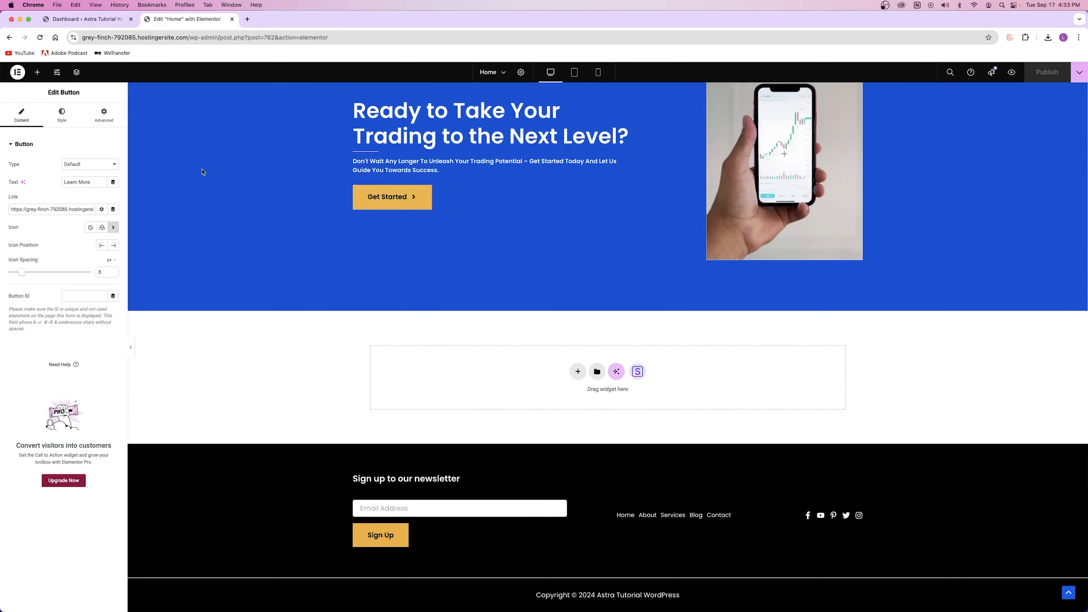
pyautogui.scroll(20, 294, 380)
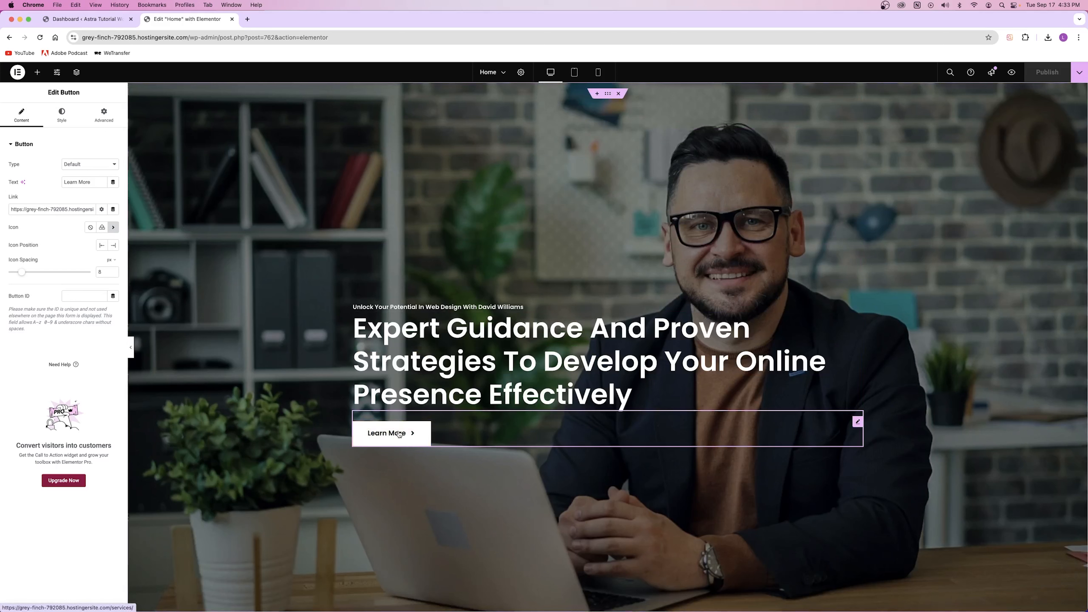
# Switch from the home page editor to the WordPress dashboard to access the live site.
pyautogui.click(87, 19)
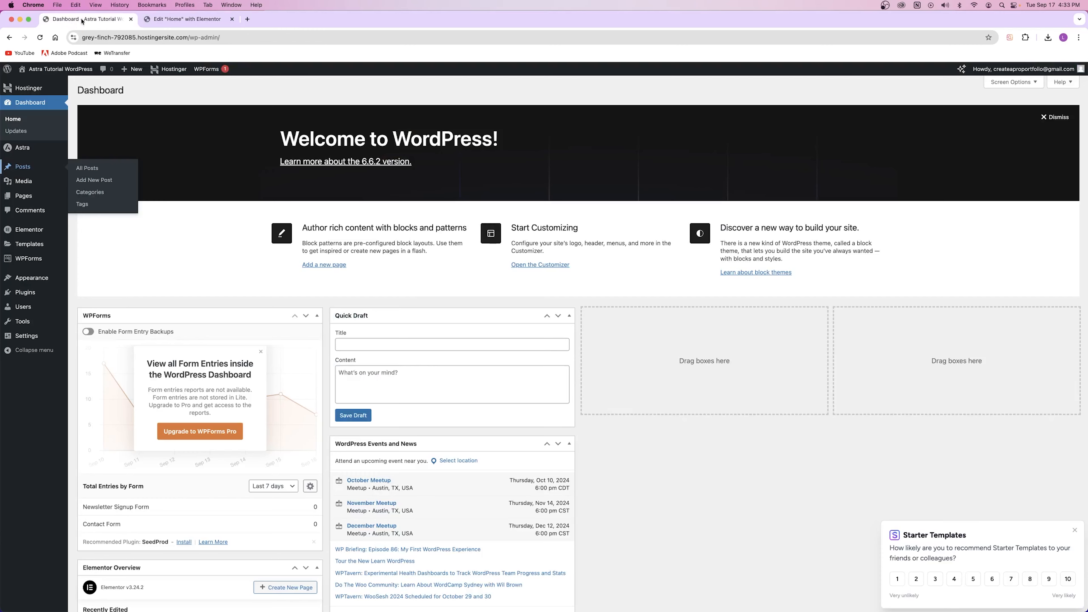
pyautogui.moveTo(38, 78)
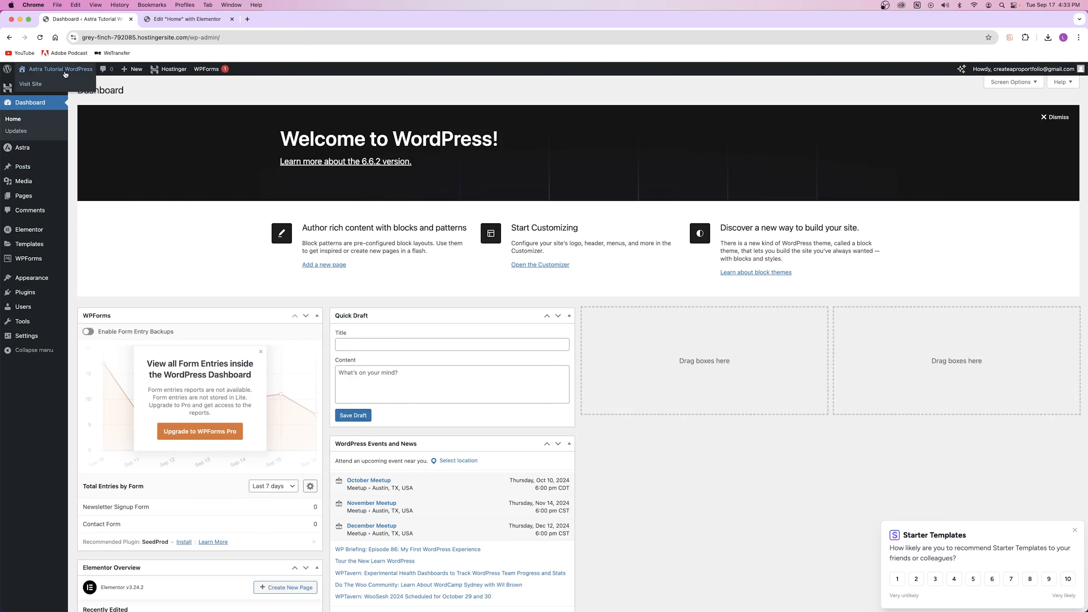
# Open the theme Customizer in a new browser tab and bring up its global color settings.
pyautogui.moveTo(39, 279)
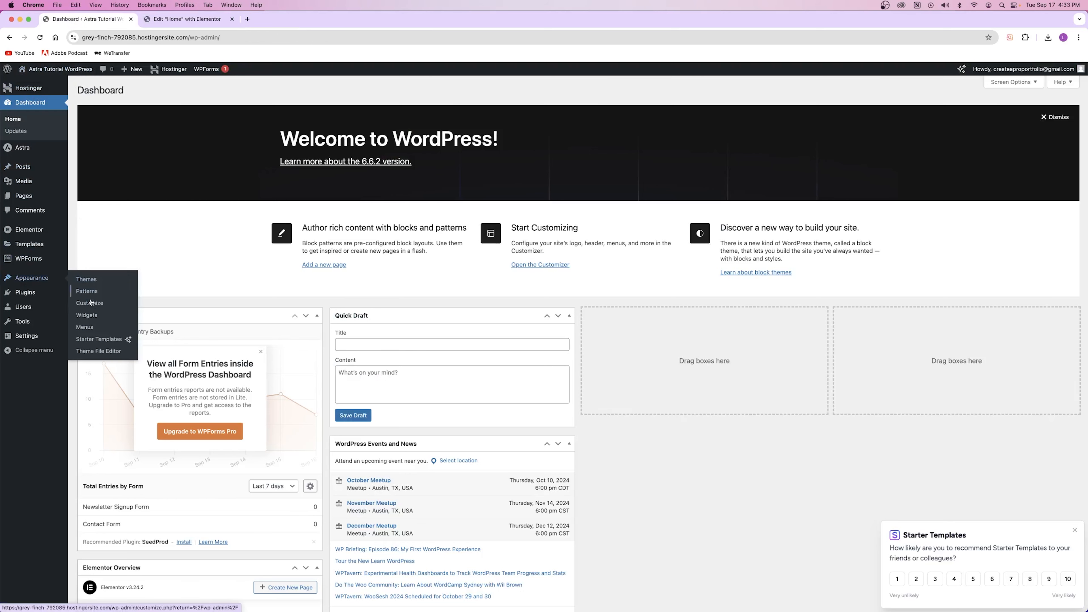
pyautogui.rightClick(102, 309)
pyautogui.click(129, 311)
pyautogui.click(273, 19)
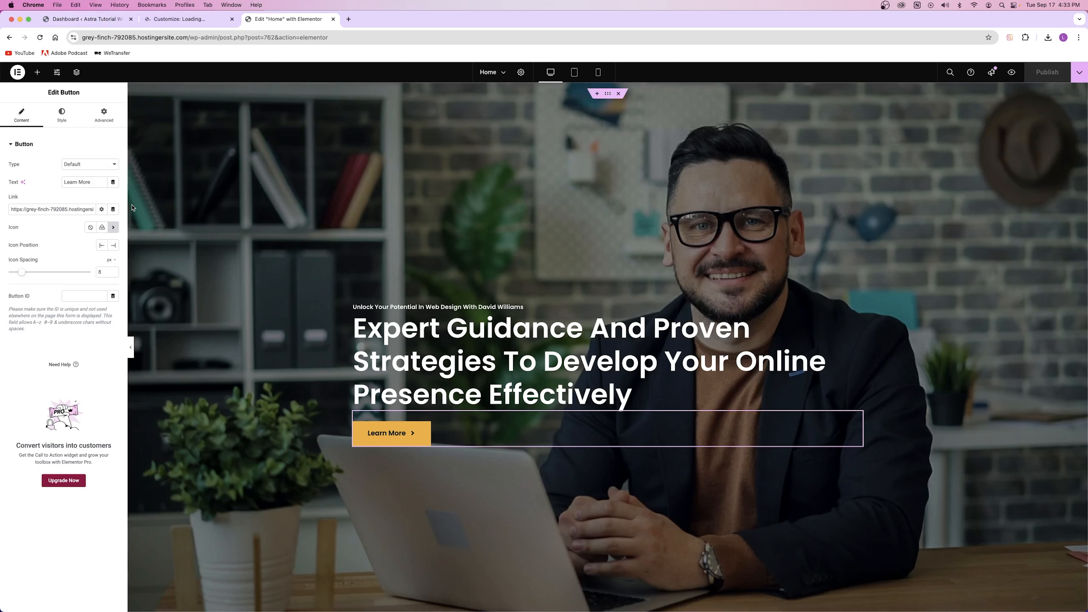
pyautogui.click(17, 73)
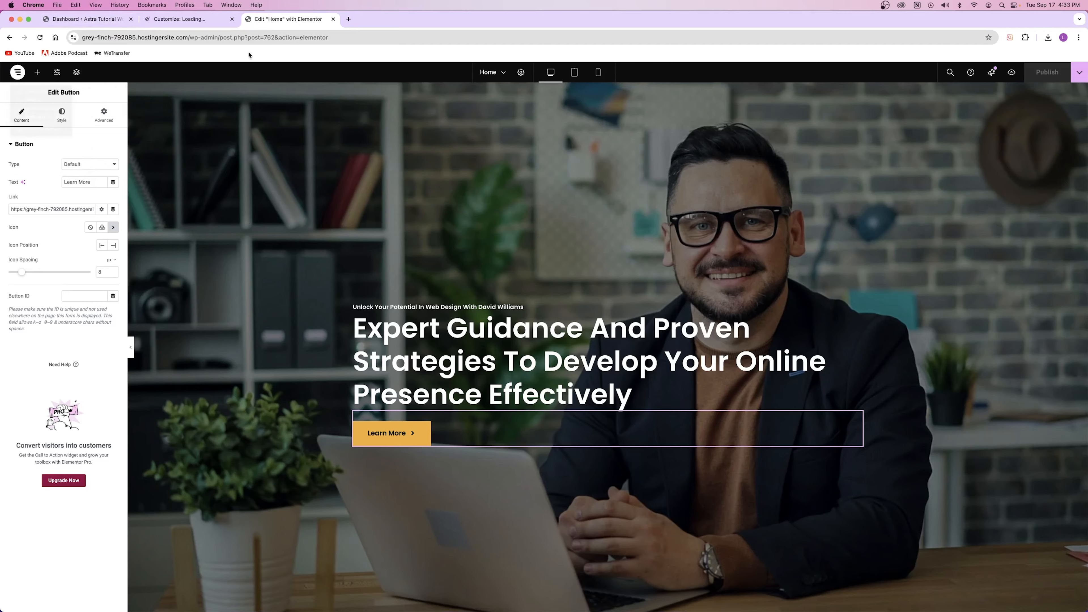
pyautogui.click(192, 20)
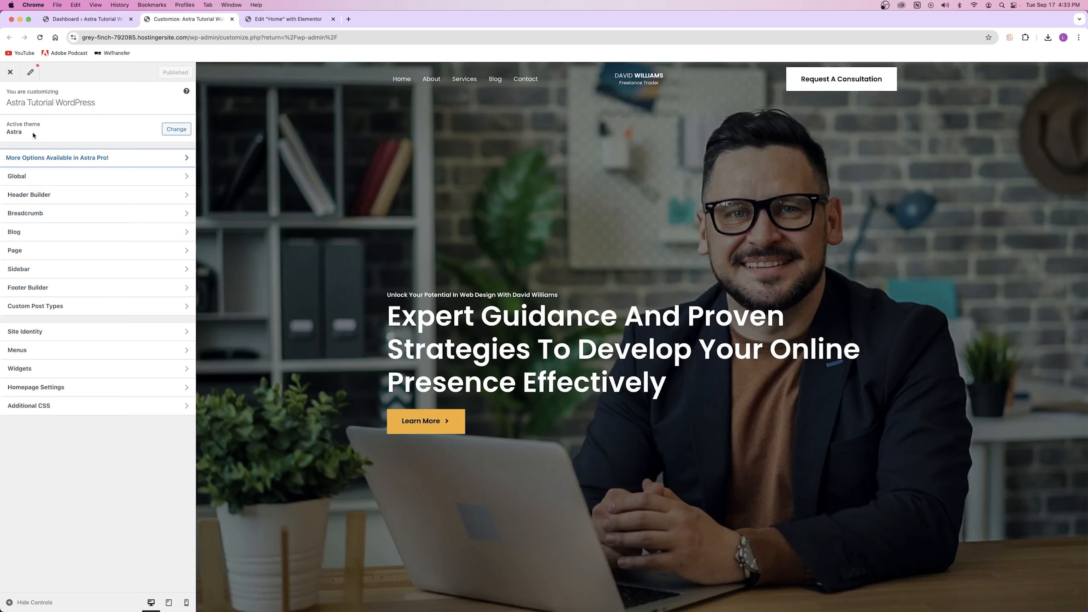
pyautogui.click(57, 176)
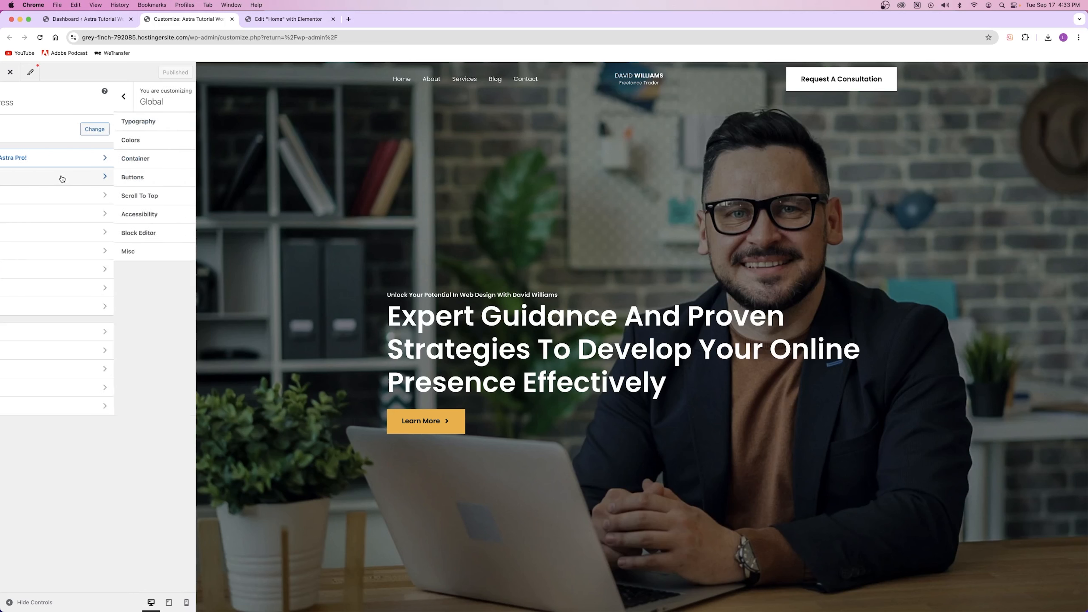
pyautogui.click(46, 145)
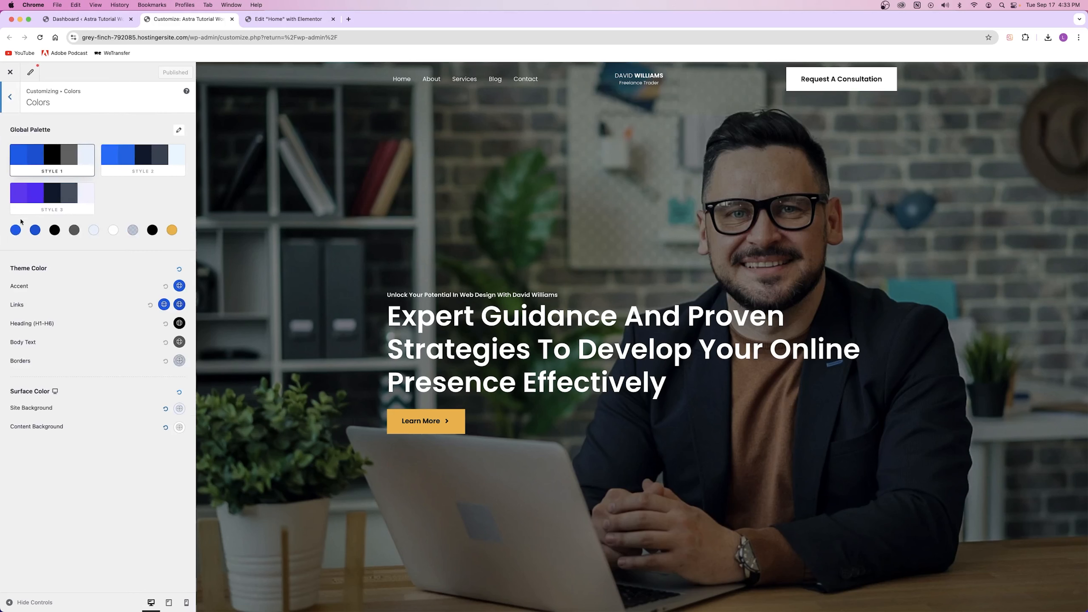
# Try red F22C2C as Color 9 of the global palette and check the buttons down the homepage.
pyautogui.click(172, 231)
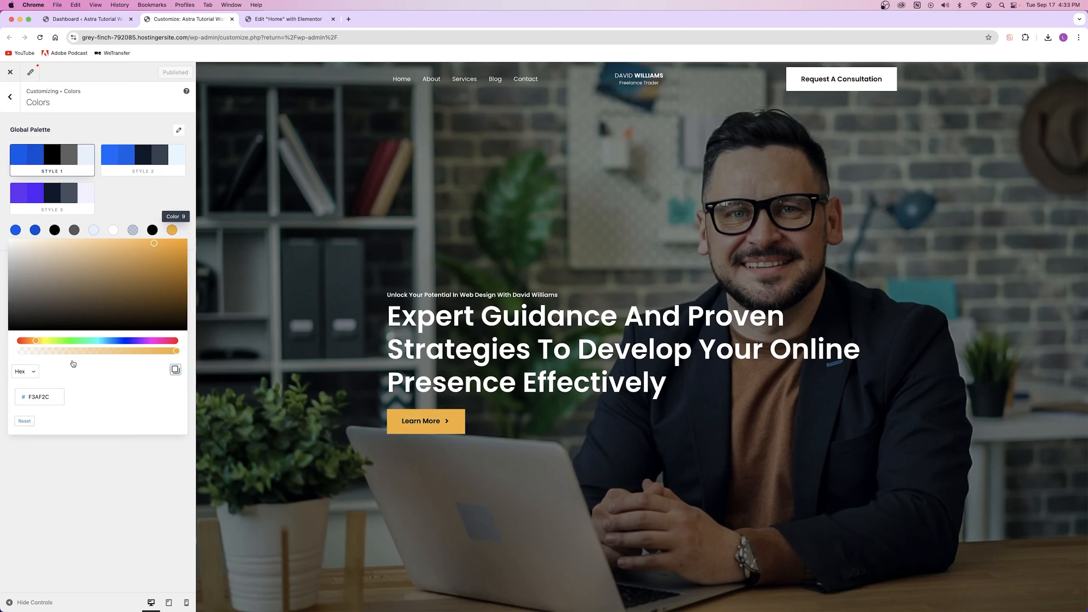
pyautogui.moveTo(37, 343)
pyautogui.mouseDown()
pyautogui.moveTo(48, 342)
pyautogui.moveTo(19, 342)
pyautogui.mouseUp()
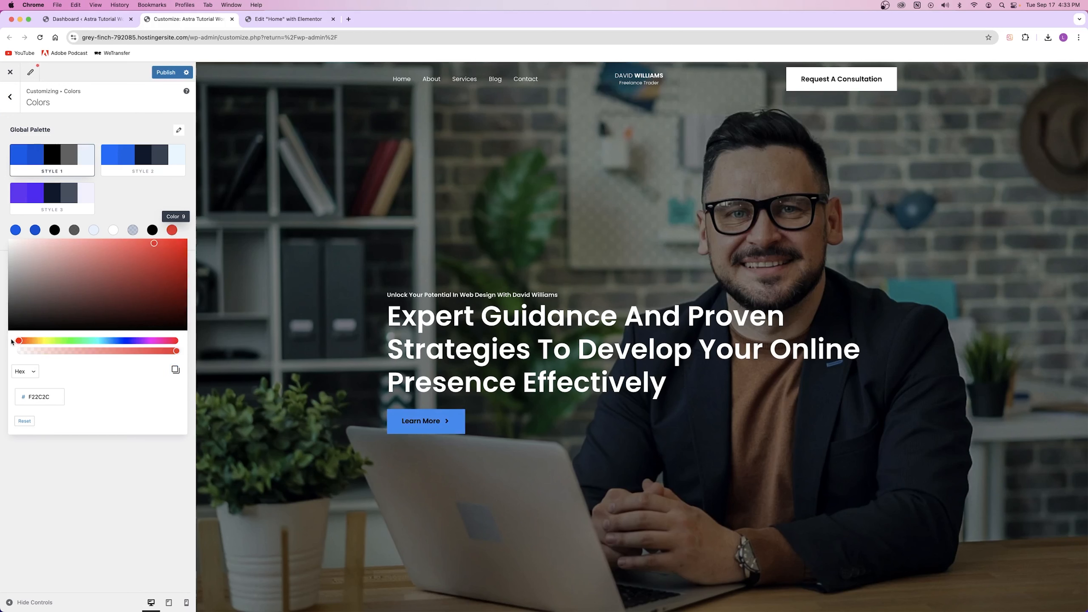
pyautogui.scroll(-4, 367, 376)
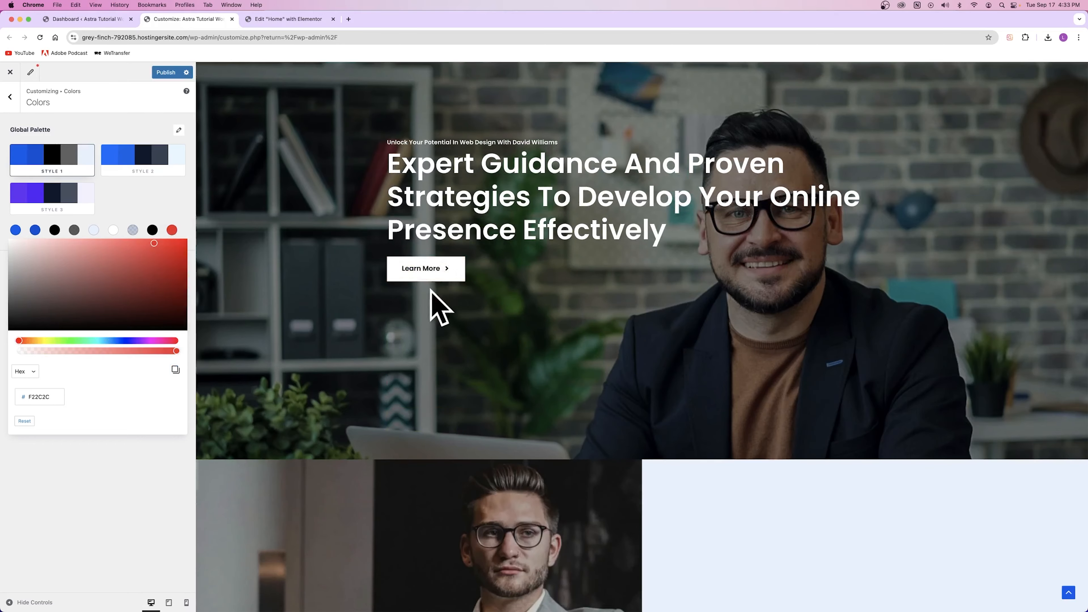
pyautogui.scroll(-10, 439, 304)
pyautogui.scroll(-15, 450, 322)
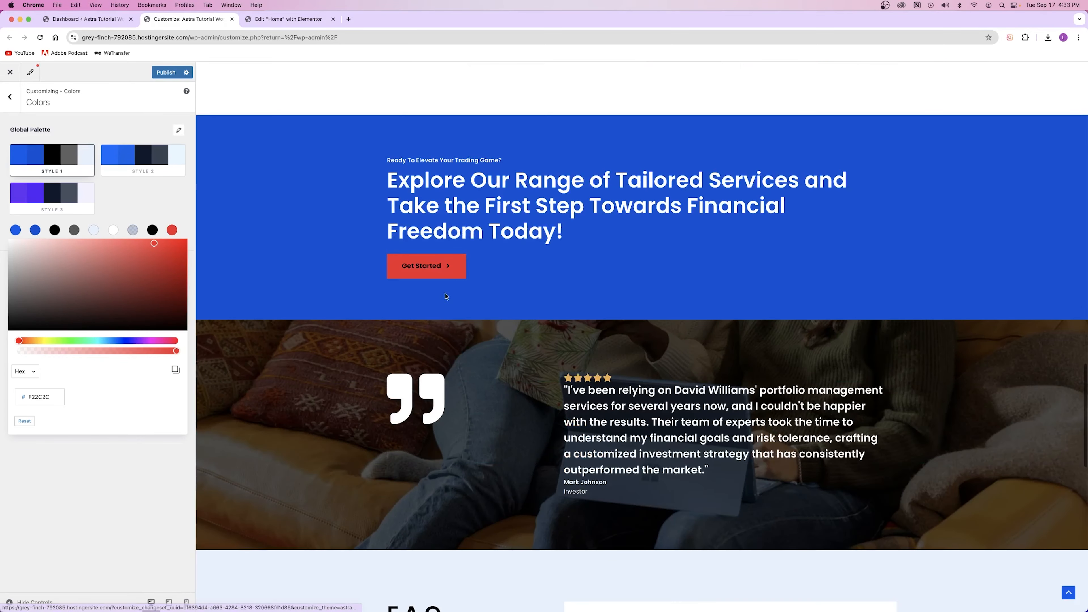
pyautogui.scroll(-6, 424, 274)
pyautogui.scroll(-5, 433, 386)
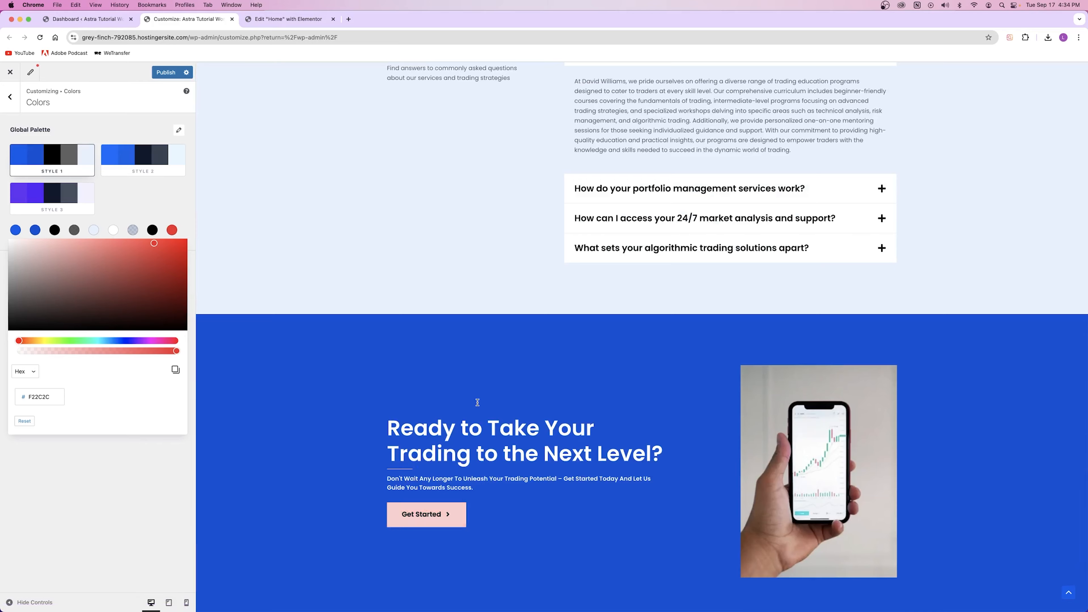
pyautogui.scroll(-5, 479, 403)
# Try green 2CF252 as Color 9 and check the buttons on the homepage and the About page.
pyautogui.click(146, 341)
pyautogui.click(77, 341)
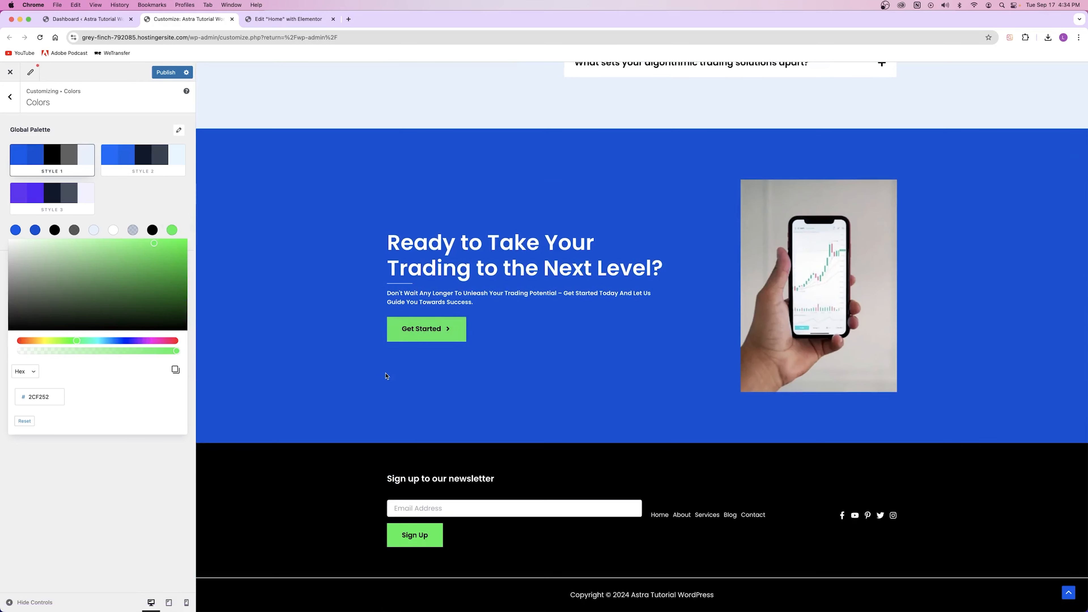
pyautogui.scroll(10, 399, 339)
pyautogui.scroll(10, 424, 292)
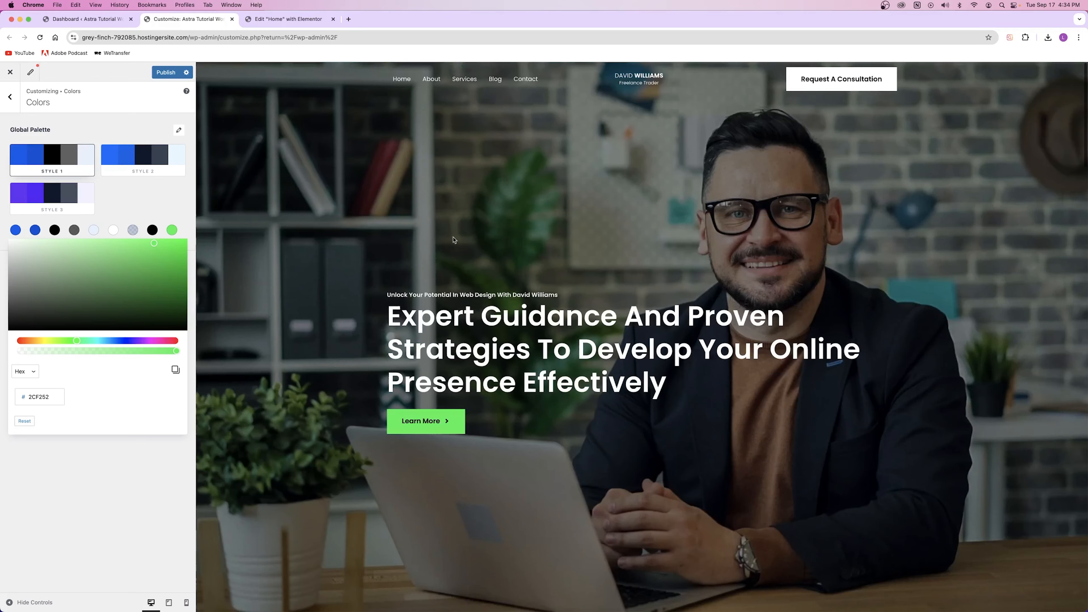
pyautogui.click(432, 79)
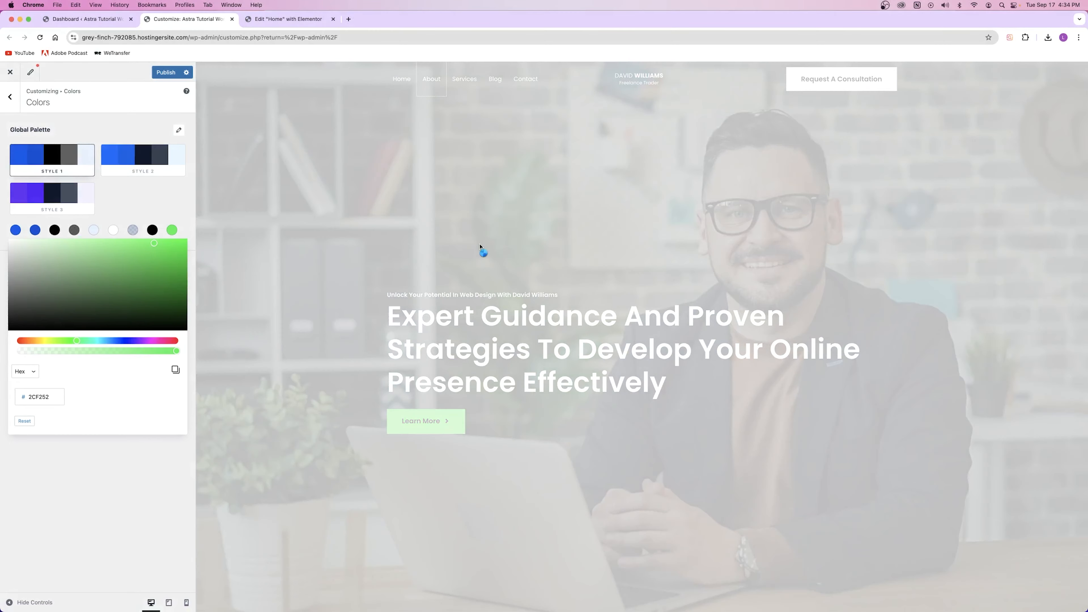
pyautogui.scroll(-20, 471, 279)
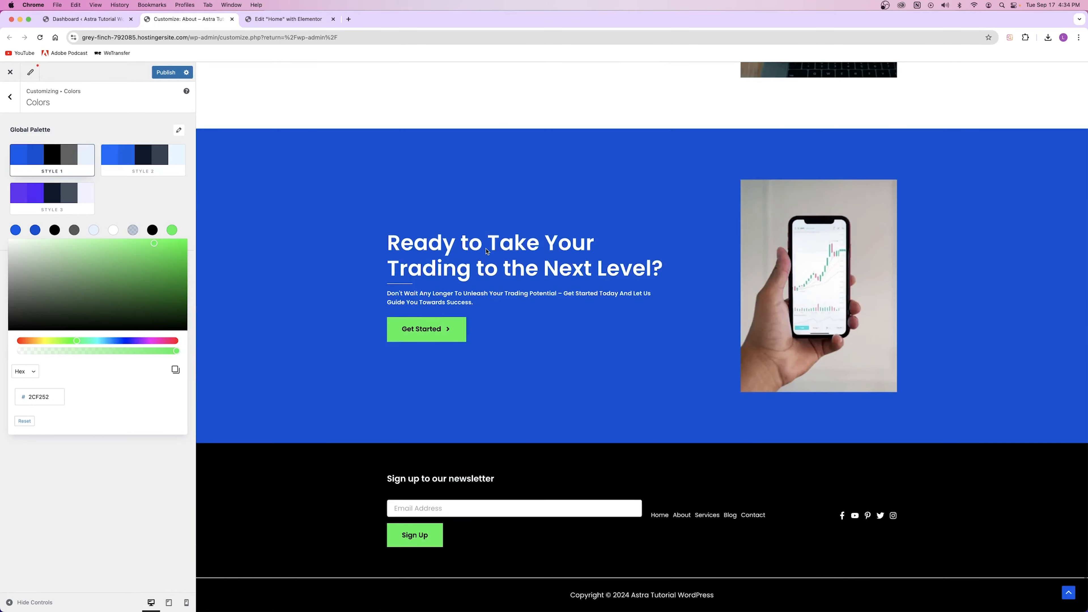
pyautogui.scroll(20, 417, 428)
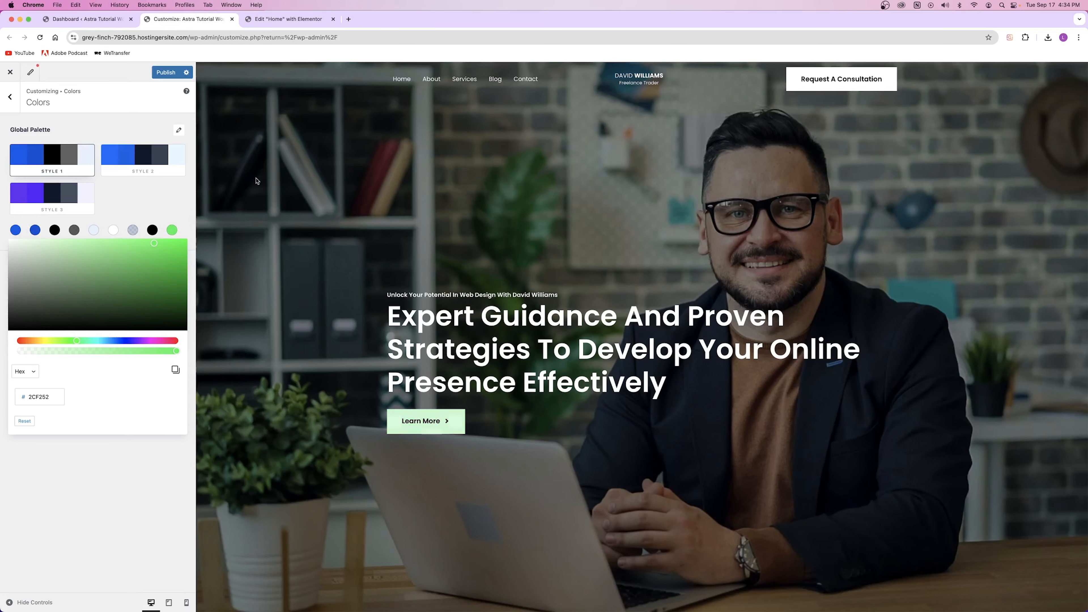
# Check in Elementor which theme color the Learn More button's background uses, and return to the Customizer.
pyautogui.click(288, 19)
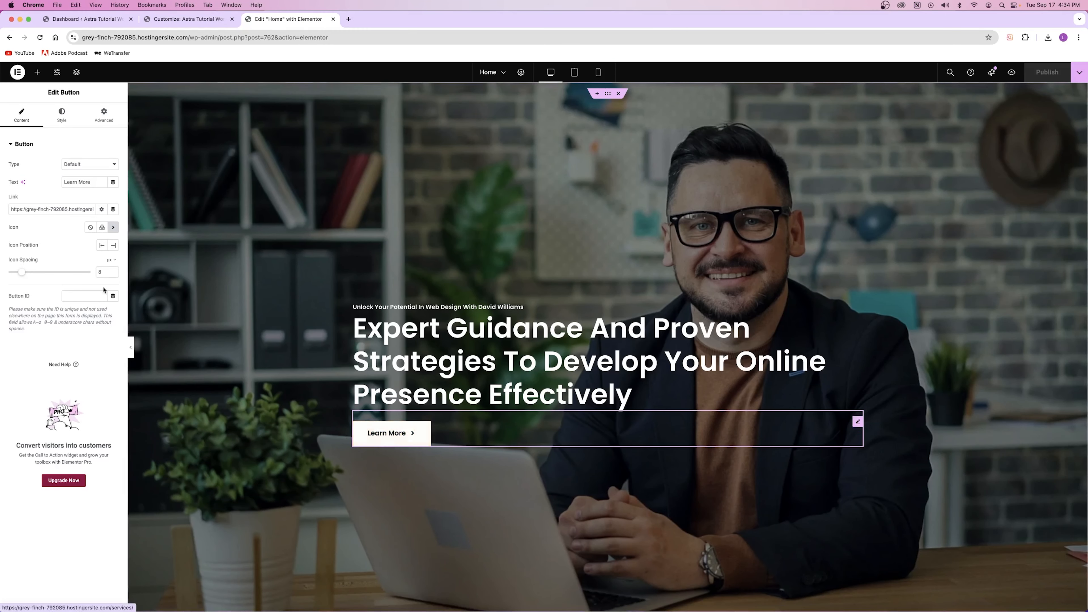
pyautogui.click(61, 115)
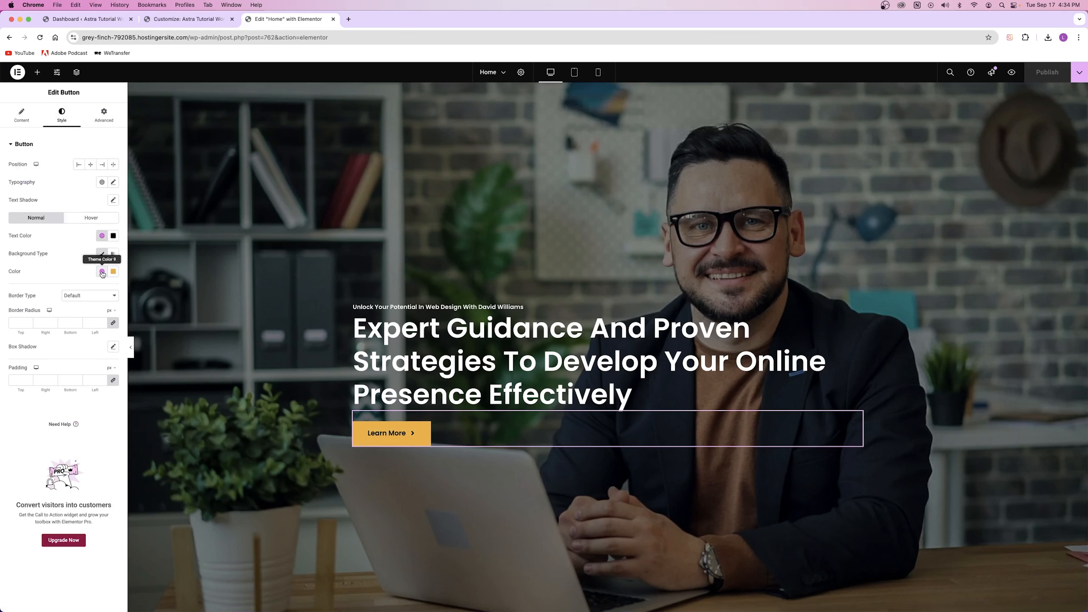
pyautogui.click(180, 19)
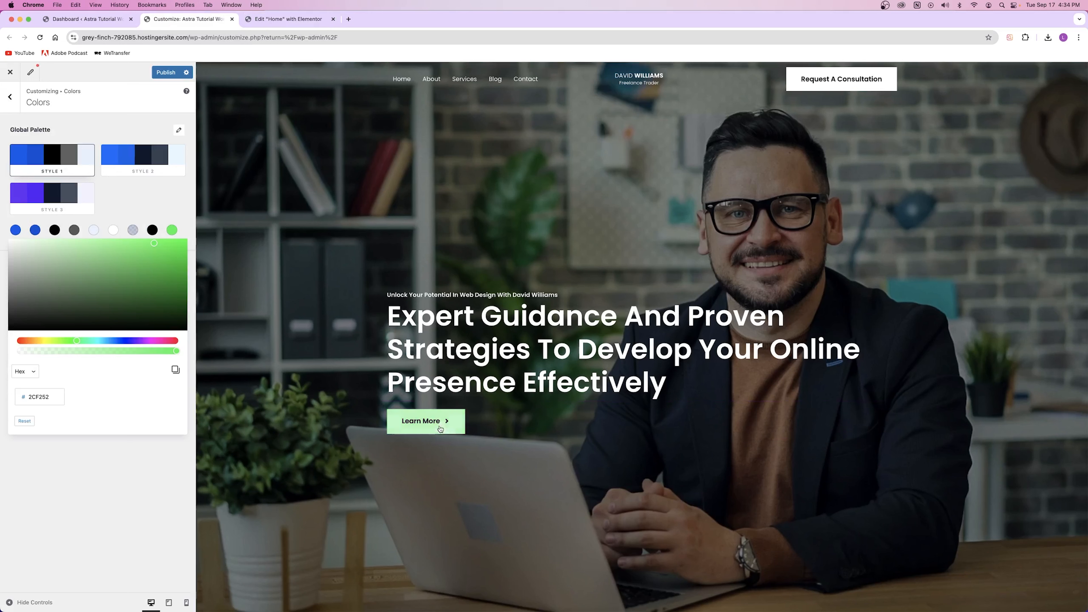
# Restore Color 9 of the global palette to hex F3AF2C and publish the changes.
pyautogui.moveTo(59, 342); pyautogui.dragTo(34, 342)
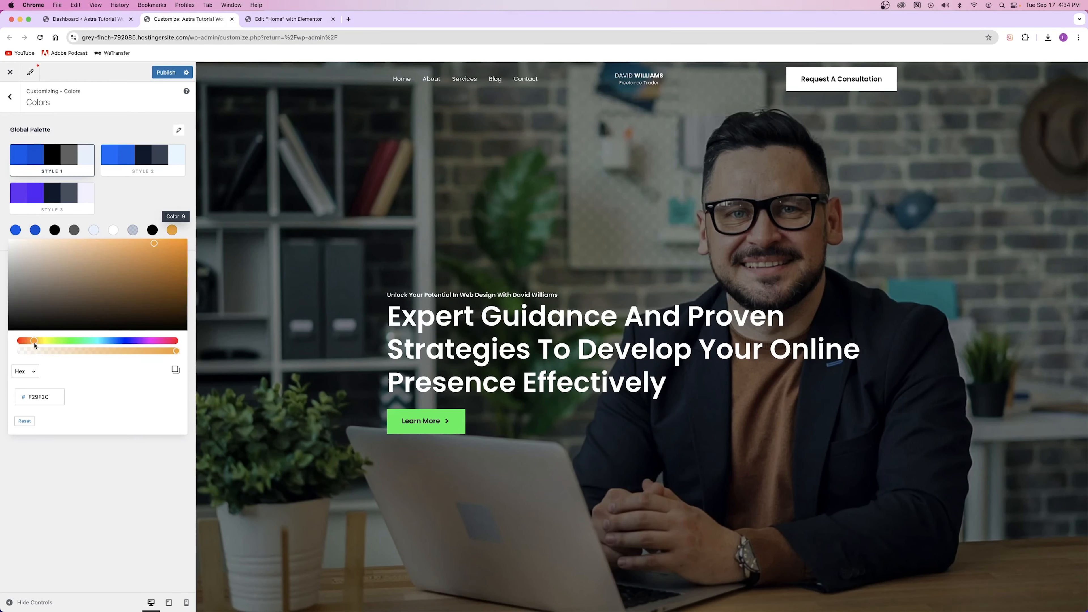
pyautogui.scroll(-15, 401, 355)
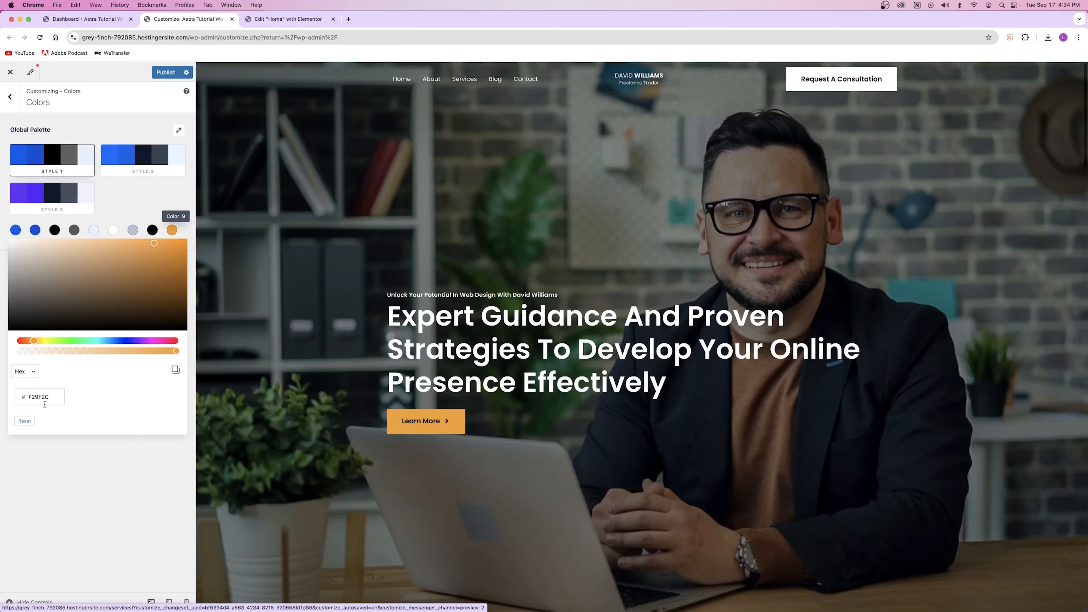
pyautogui.doubleClick(55, 396)
pyautogui.write('F3AF2C')
pyautogui.moveTo(34, 341); pyautogui.dragTo(43, 342)
pyautogui.moveTo(110, 283); pyautogui.dragTo(181, 242)
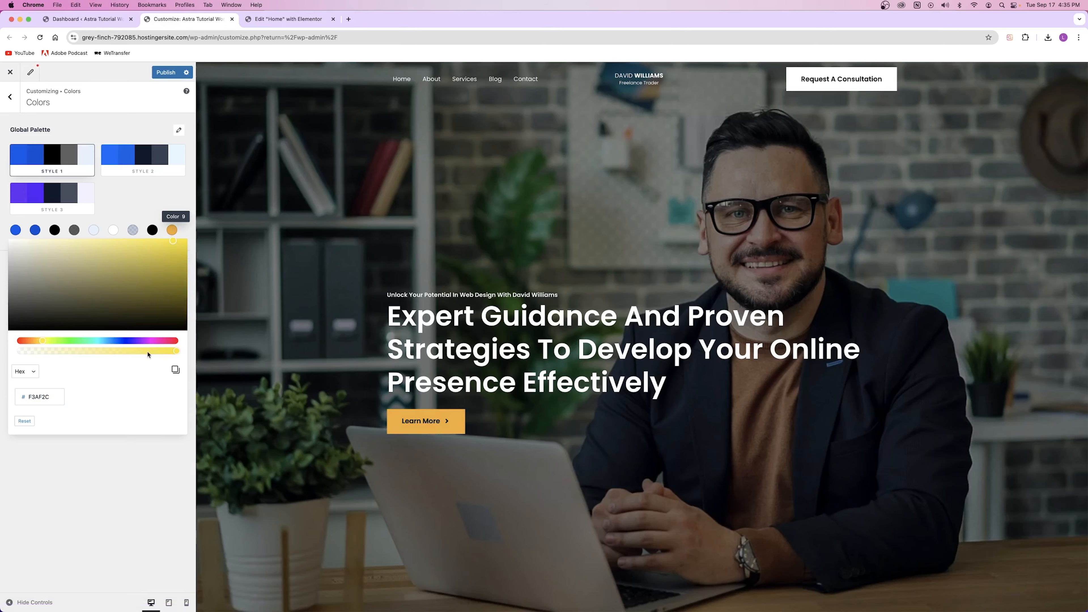
pyautogui.click(141, 465)
pyautogui.click(166, 72)
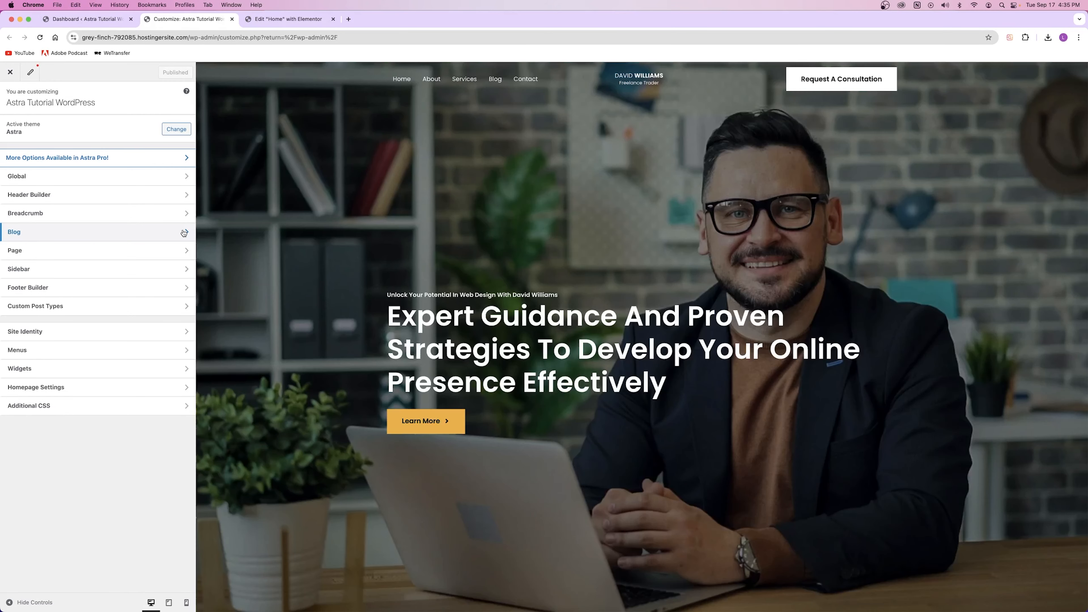
# Reopen the global color settings and examine Color 9 and the homepage elements that use it.
pyautogui.click(38, 183)
pyautogui.click(41, 153)
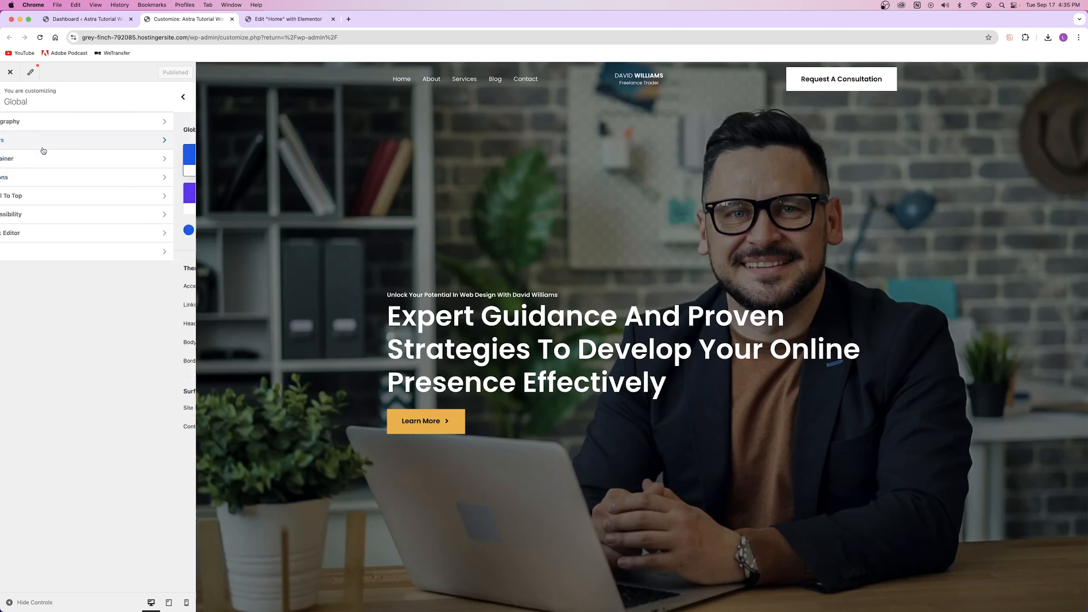
pyautogui.click(172, 230)
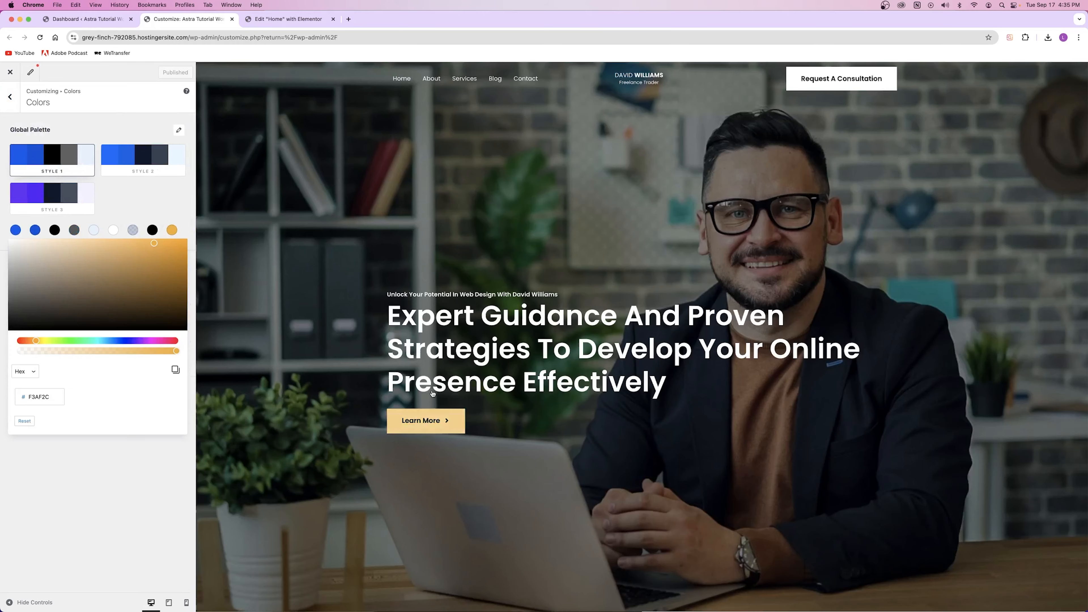
pyautogui.scroll(-15, 433, 382)
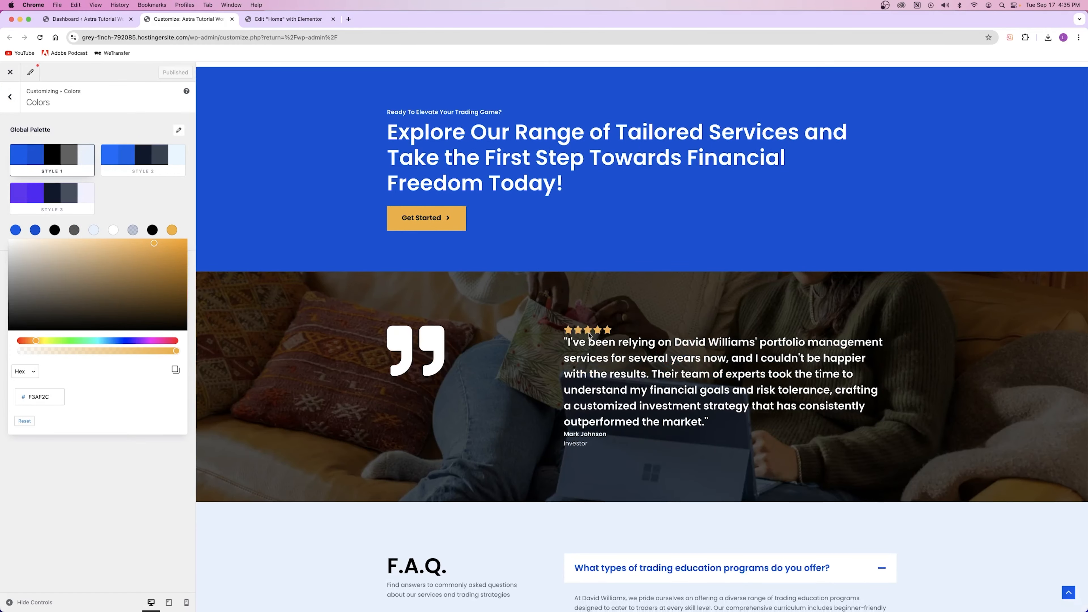
pyautogui.click(105, 210)
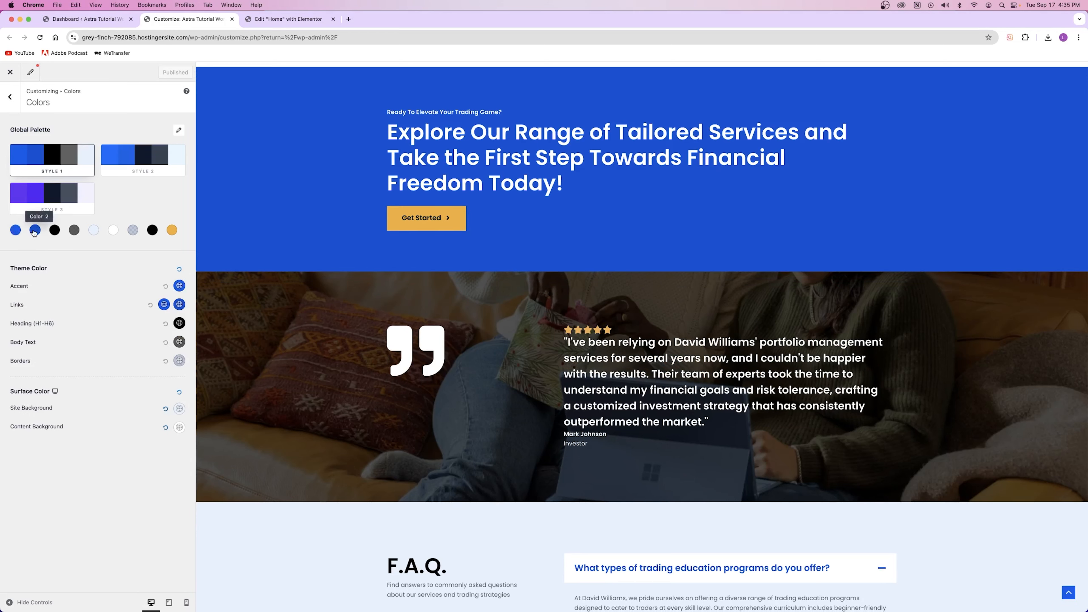
# Try red F00000 as Color 1 of the global palette, and settle on blue 005CF0.
pyautogui.click(17, 231)
pyautogui.click(14, 341)
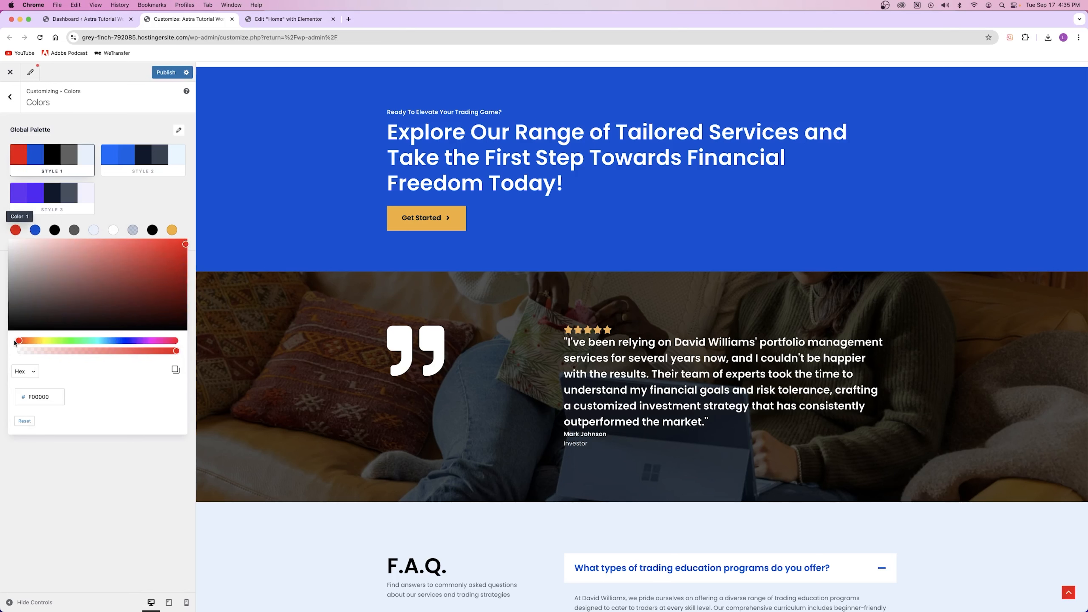
pyautogui.moveTo(14, 341)
pyautogui.mouseDown()
pyautogui.moveTo(37, 342)
pyautogui.moveTo(16, 346)
pyautogui.mouseUp()
pyautogui.click(115, 342)
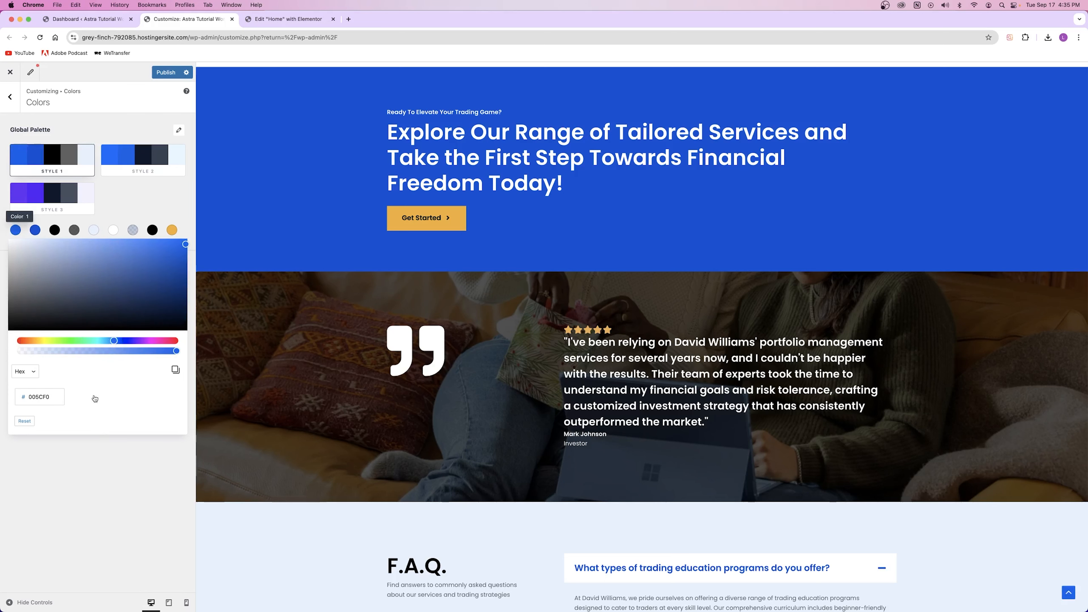
pyautogui.click(108, 467)
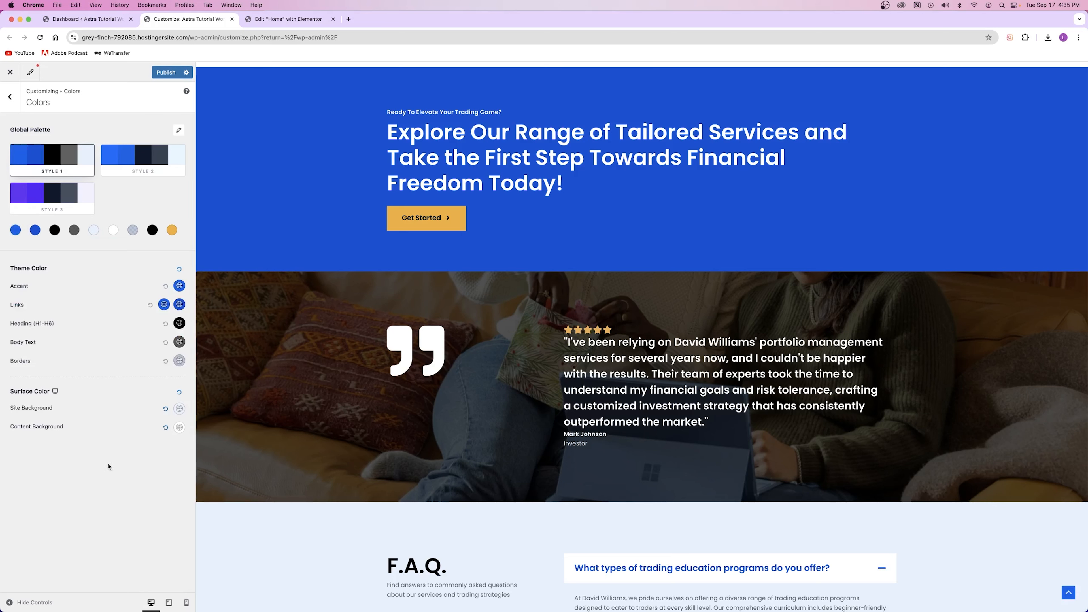
# Try red D60000 as Color 2 of the global palette and review the homepage sections with it.
pyautogui.click(35, 230)
pyautogui.moveTo(38, 342); pyautogui.dragTo(19, 341)
pyautogui.click(116, 448)
pyautogui.scroll(3, 285, 378)
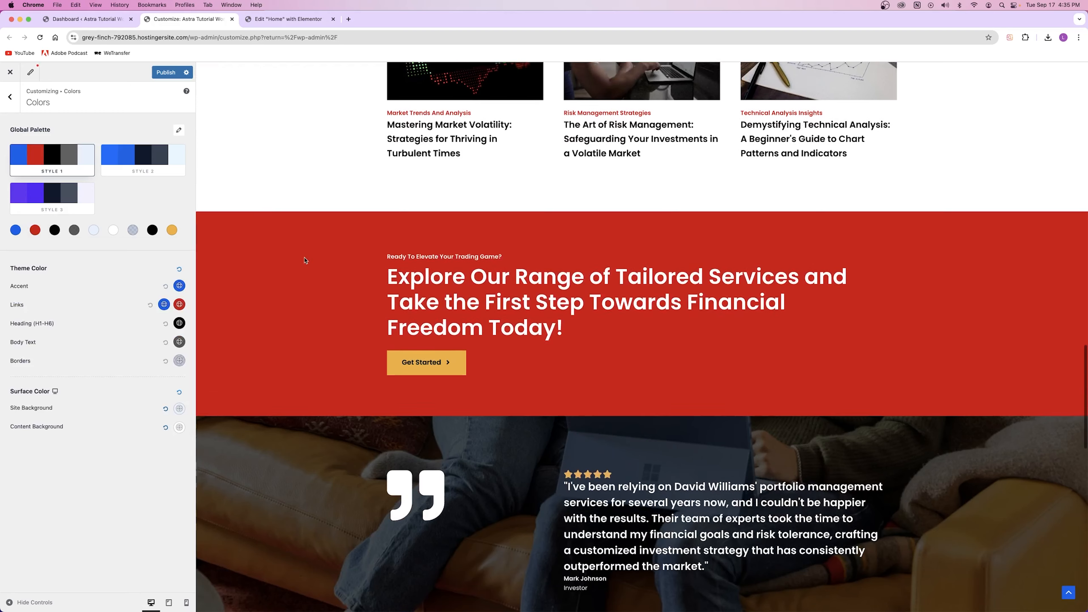
pyautogui.scroll(-15, 357, 267)
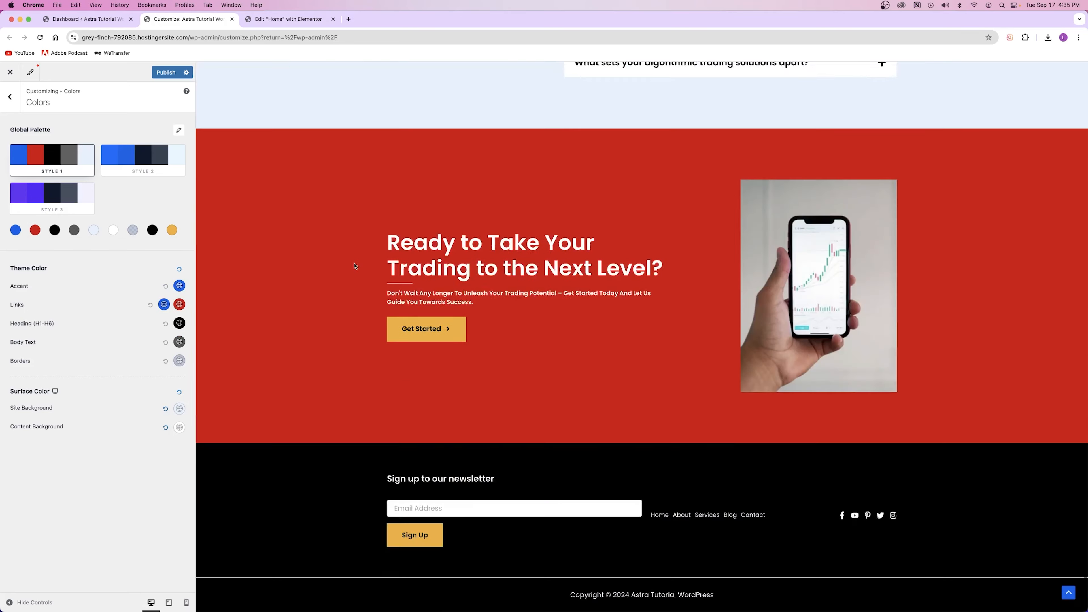
pyautogui.scroll(20, 359, 265)
pyautogui.scroll(10, 359, 264)
pyautogui.scroll(-15, 355, 255)
# Restore Color 2 of the global palette to its original blue and review the homepage.
pyautogui.click(35, 230)
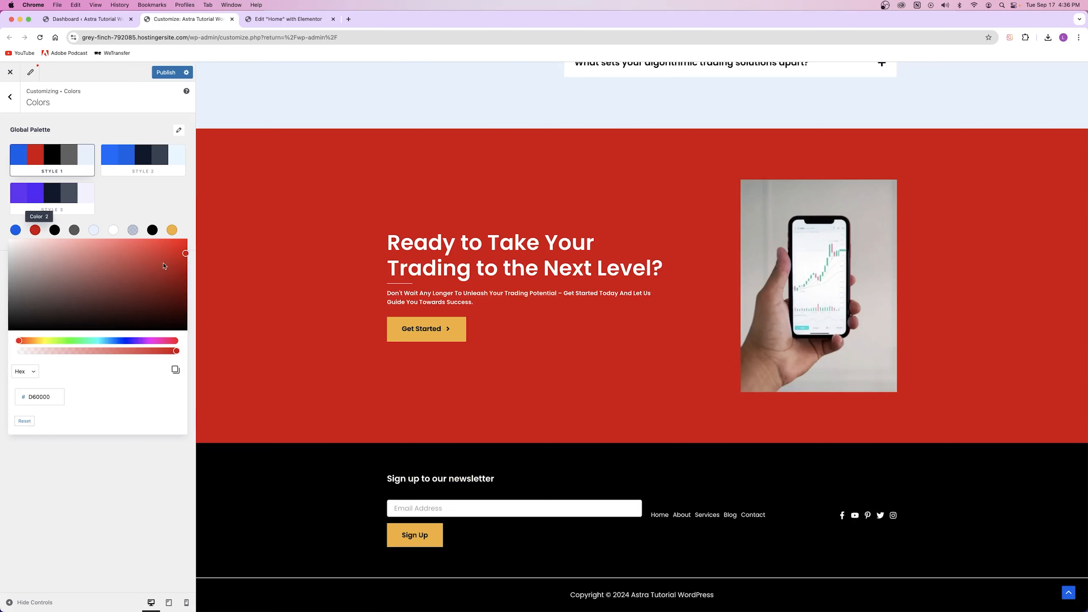
pyautogui.doubleClick(46, 393)
pyautogui.click(366, 287)
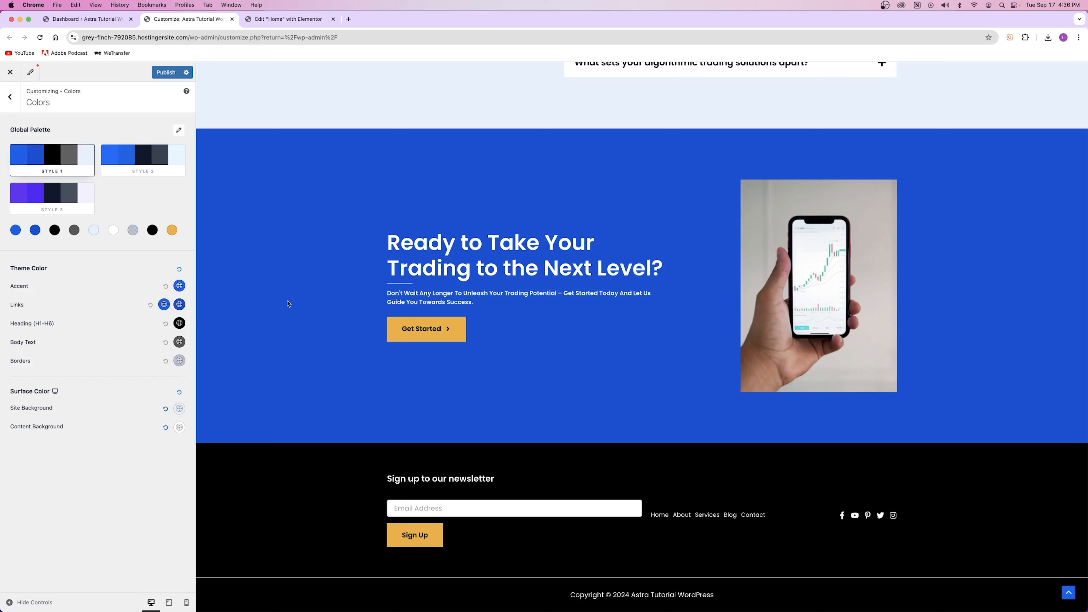
pyautogui.scroll(20, 288, 312)
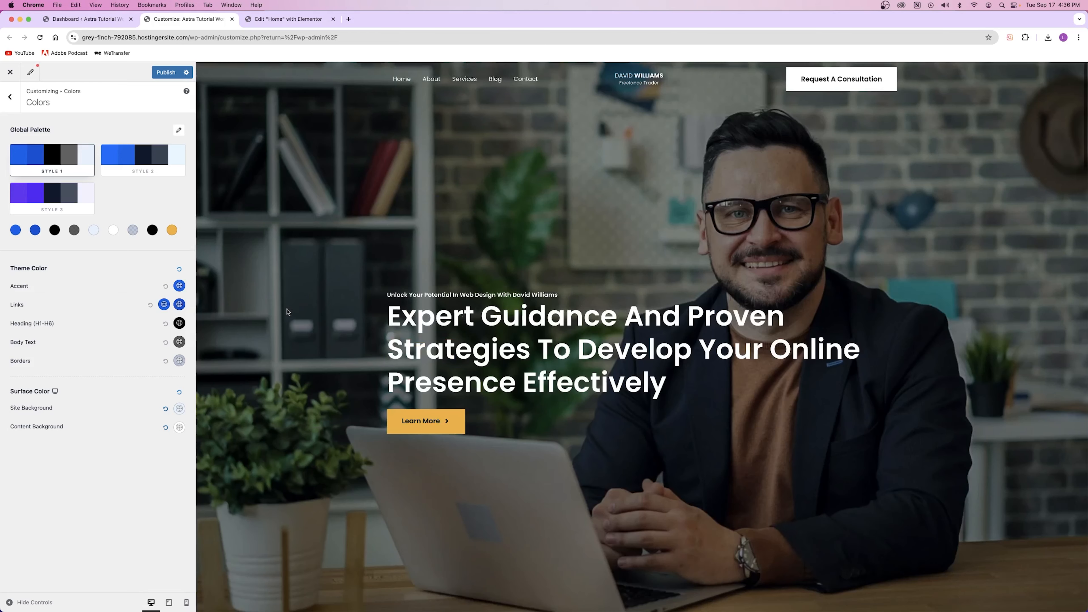
# Publish the global color changes and close the Customizer to return to the Home page in Elementor.
pyautogui.click(165, 72)
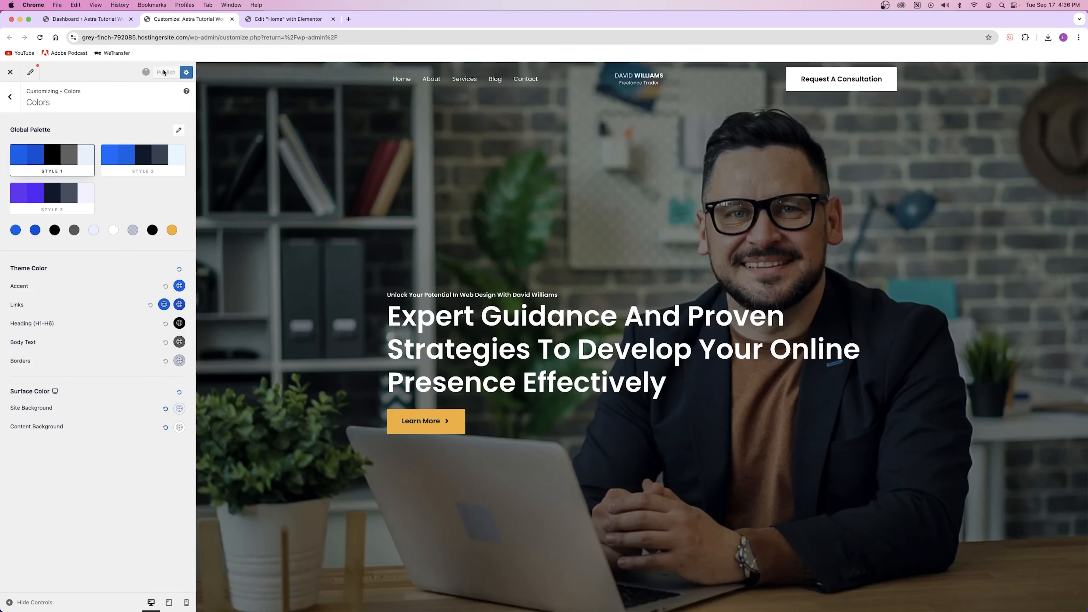
pyautogui.click(232, 19)
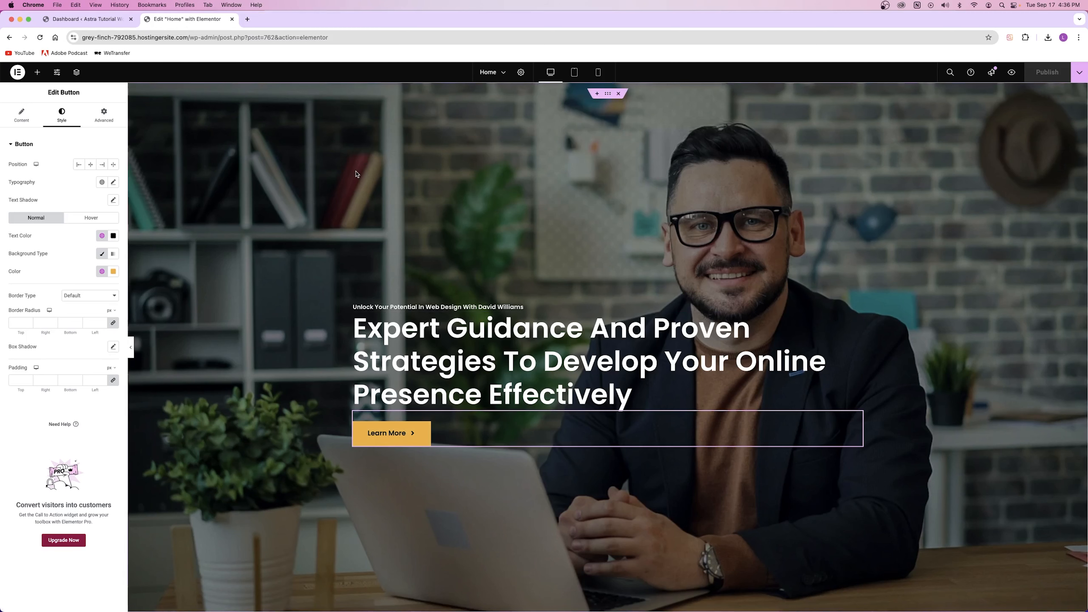
# Replace the background image of the About section's image container with the brick-wall portrait of the man in glasses with crossed arms.
pyautogui.scroll(-10, 354, 197)
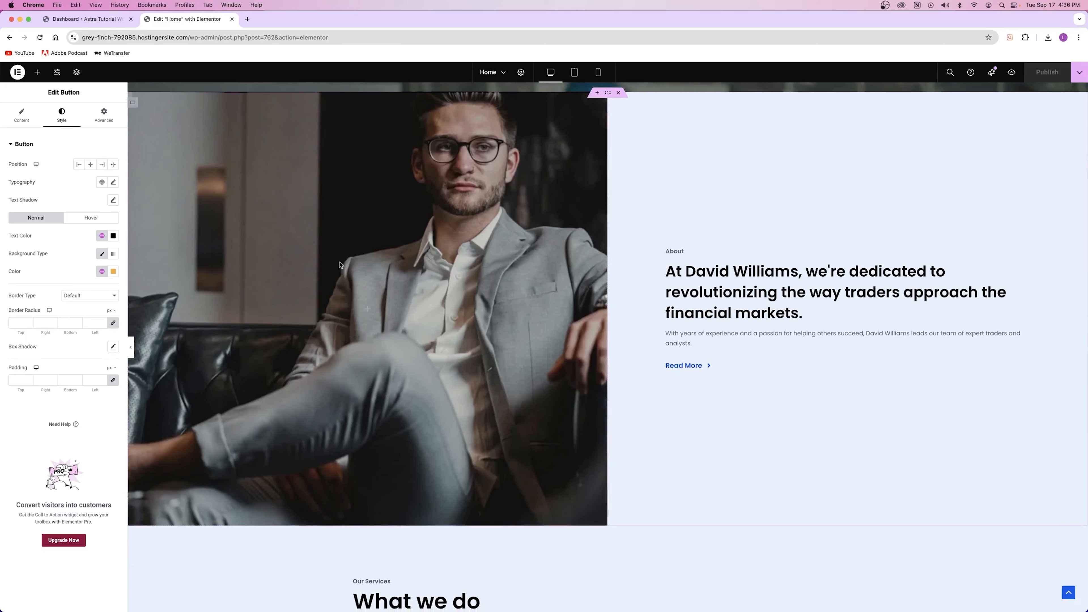
pyautogui.click(136, 108)
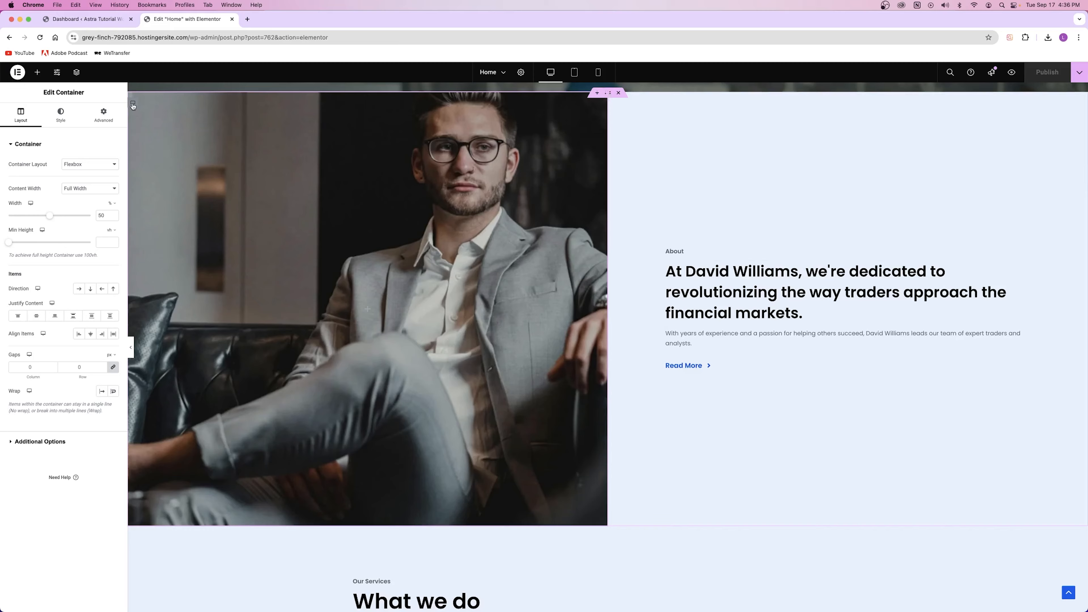
pyautogui.scroll(10, 351, 243)
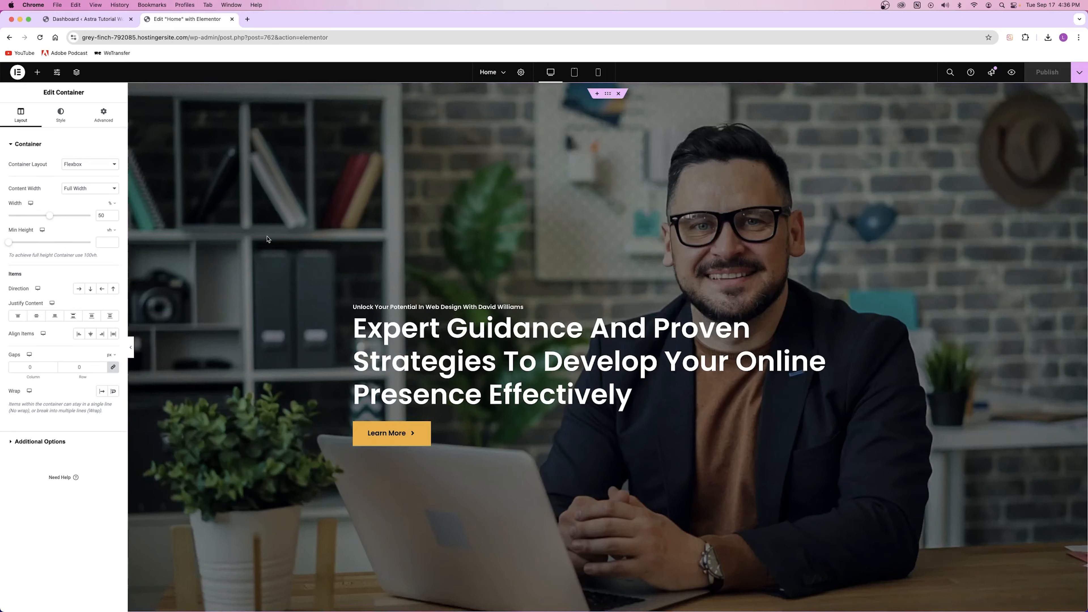
pyautogui.scroll(-15, 300, 196)
pyautogui.scroll(8, 262, 213)
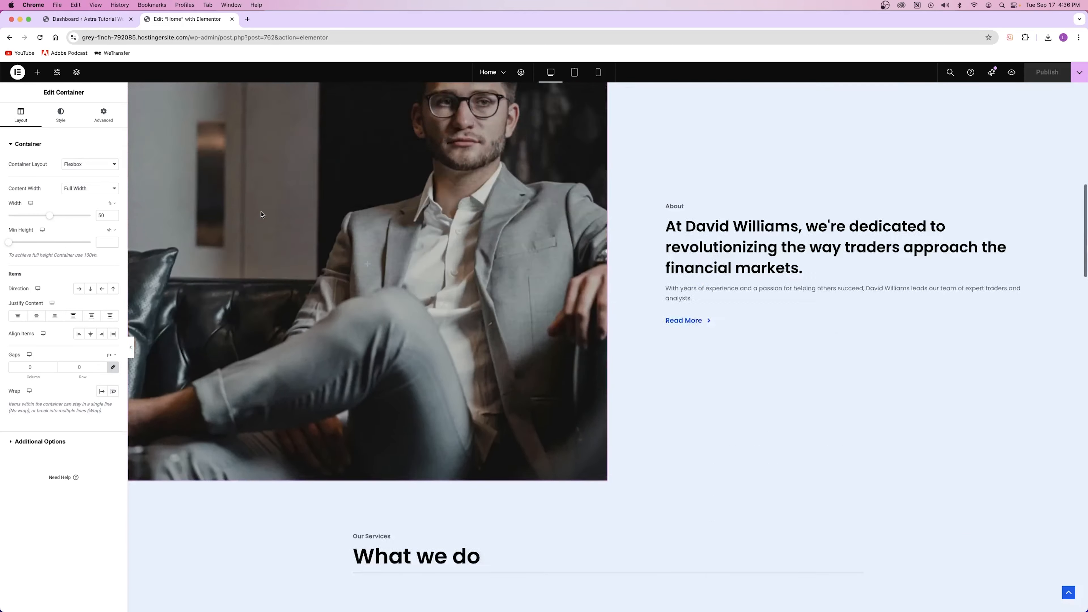
pyautogui.scroll(-3, 262, 214)
pyautogui.scroll(2, 263, 214)
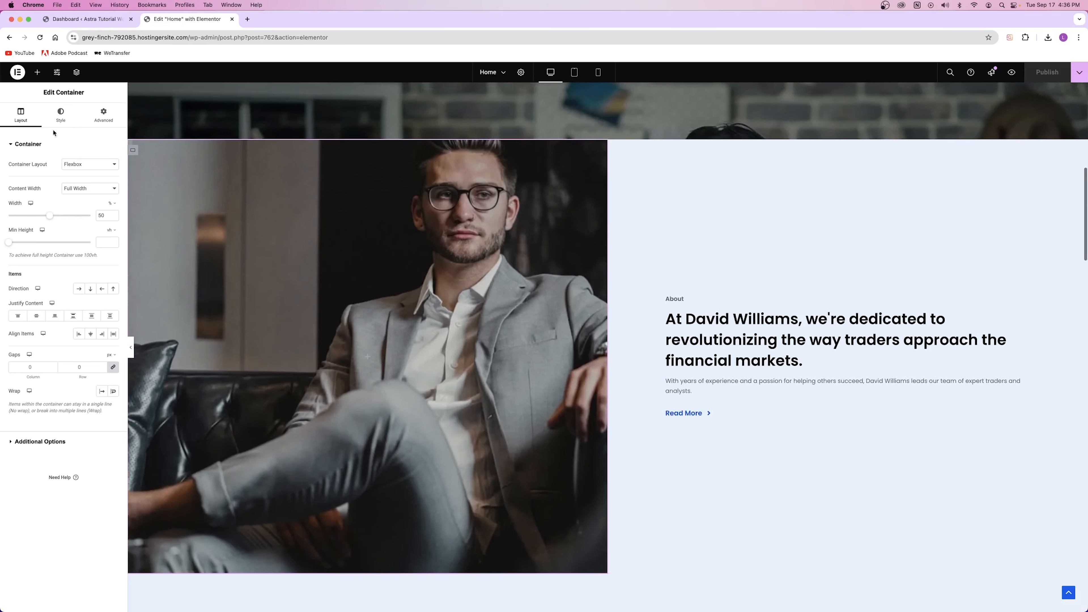
pyautogui.click(65, 122)
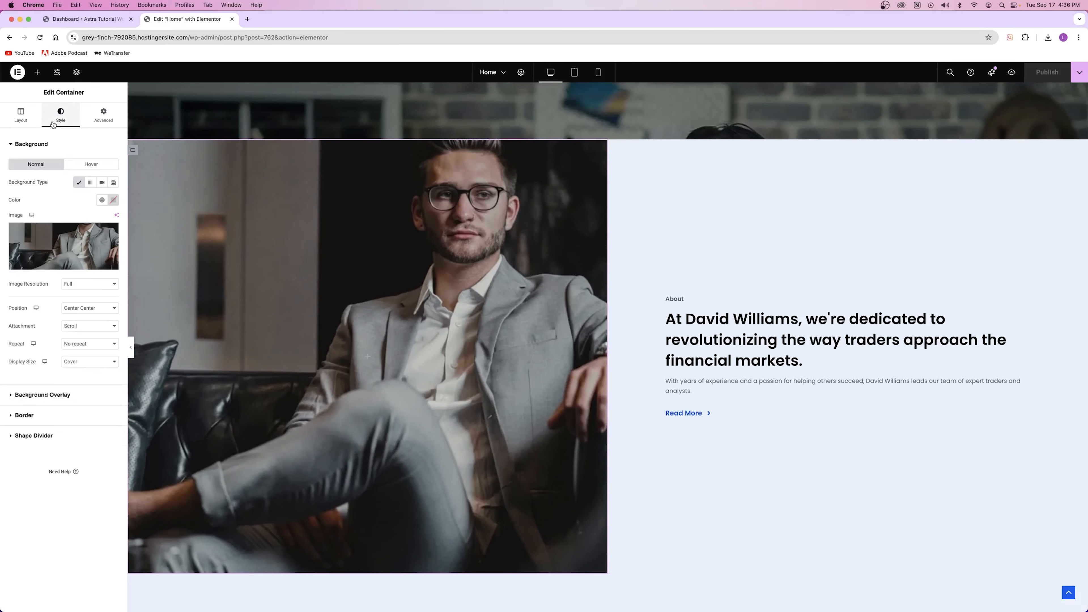
pyautogui.click(71, 243)
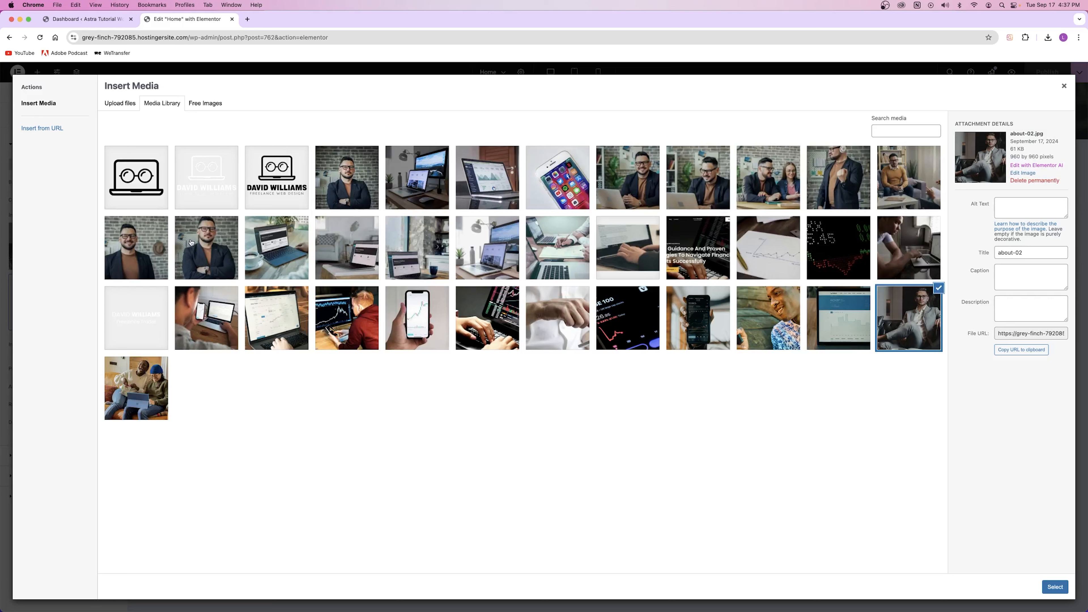
pyautogui.click(334, 184)
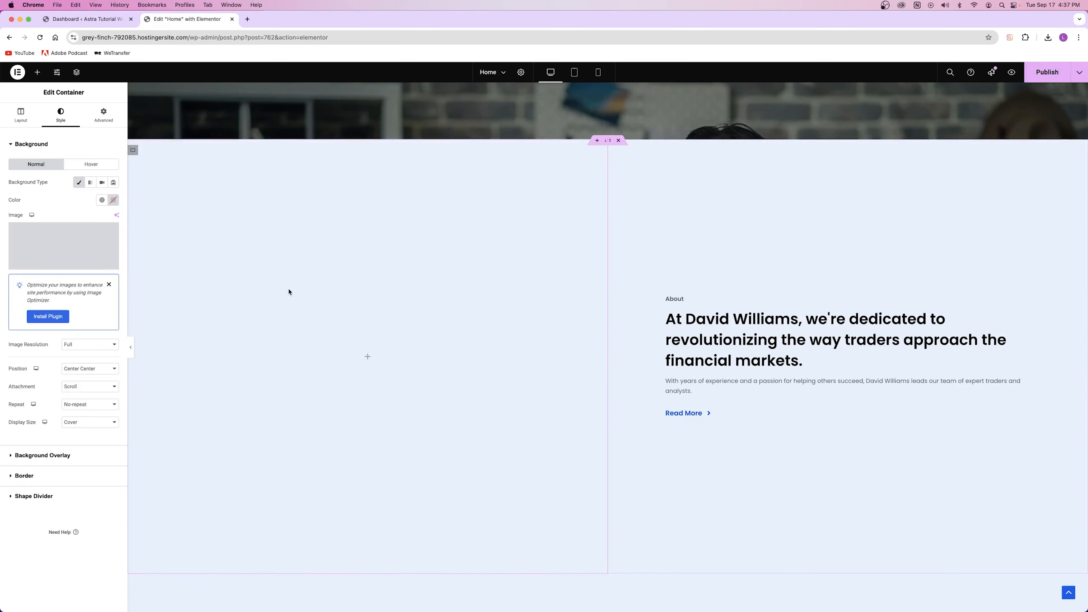
pyautogui.scroll(11, 379, 277)
pyautogui.scroll(-12, 364, 257)
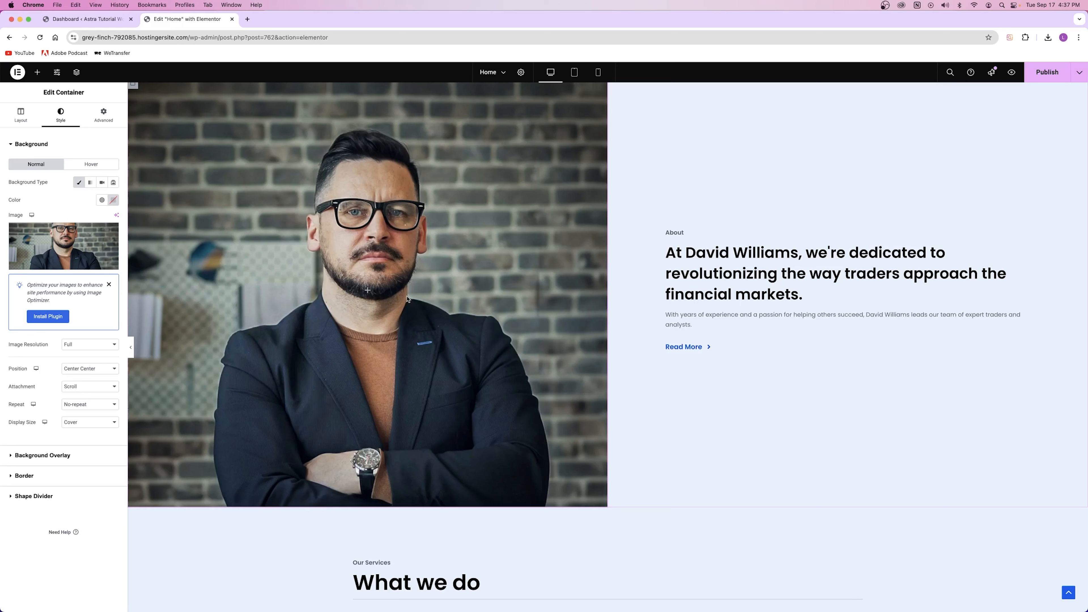
# In the About section's title, replace "traders" with "web designers" and "financial markets" with "digital sphere".
pyautogui.click(679, 233)
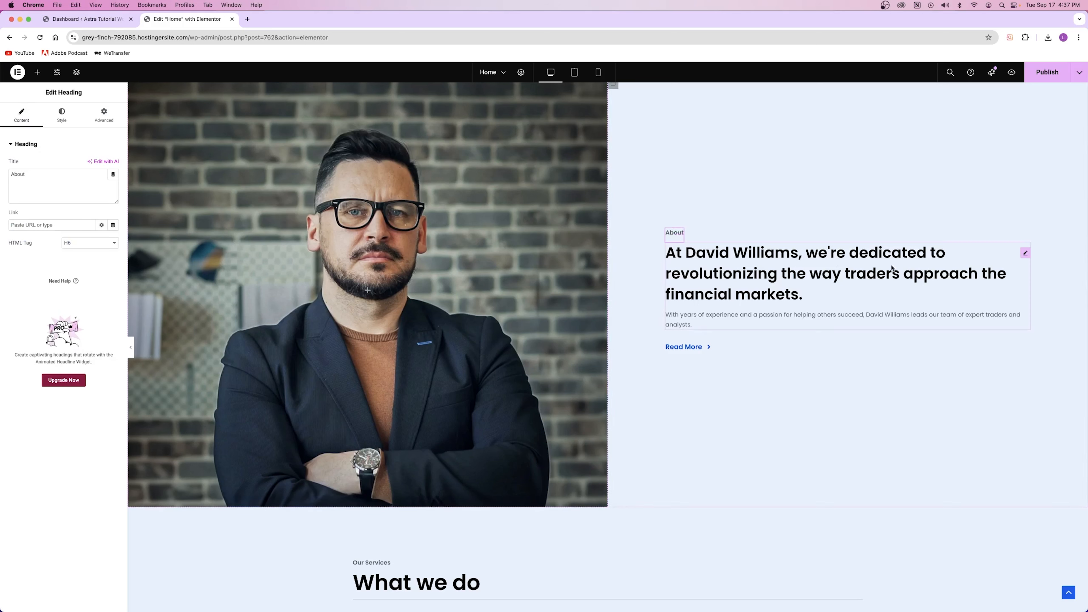
pyautogui.click(736, 252)
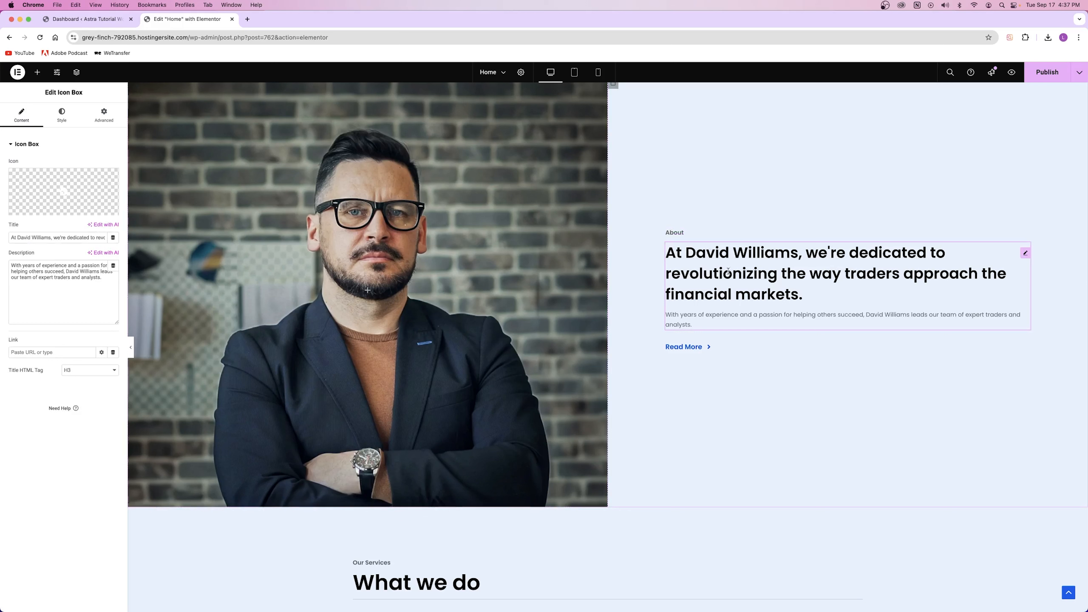
pyautogui.doubleClick(870, 274)
pyautogui.write('web designers')
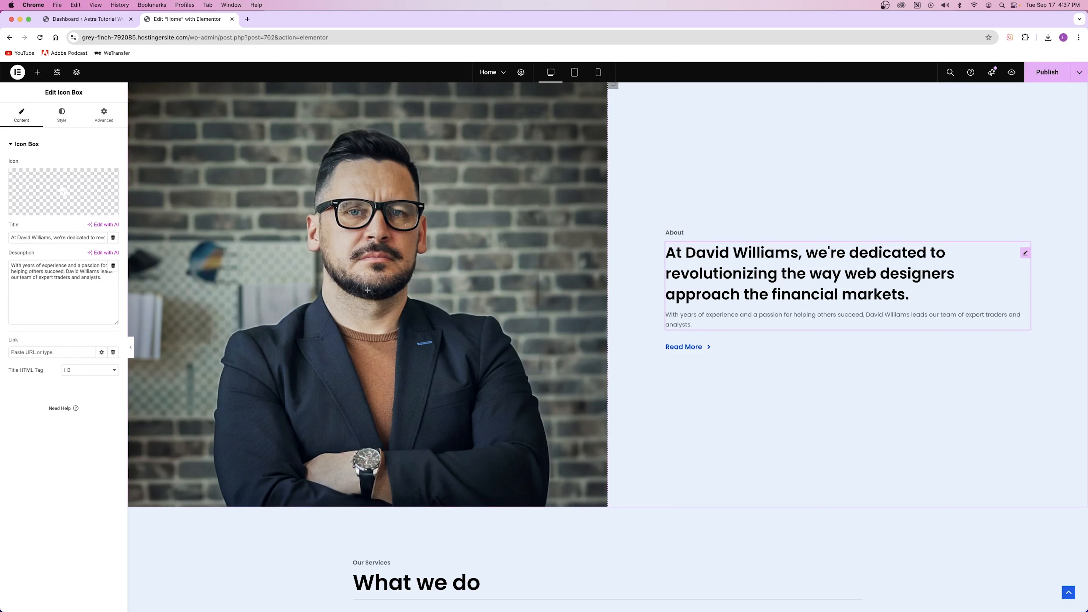
pyautogui.moveTo(807, 295); pyautogui.dragTo(908, 295)
pyautogui.write('digital sphere')
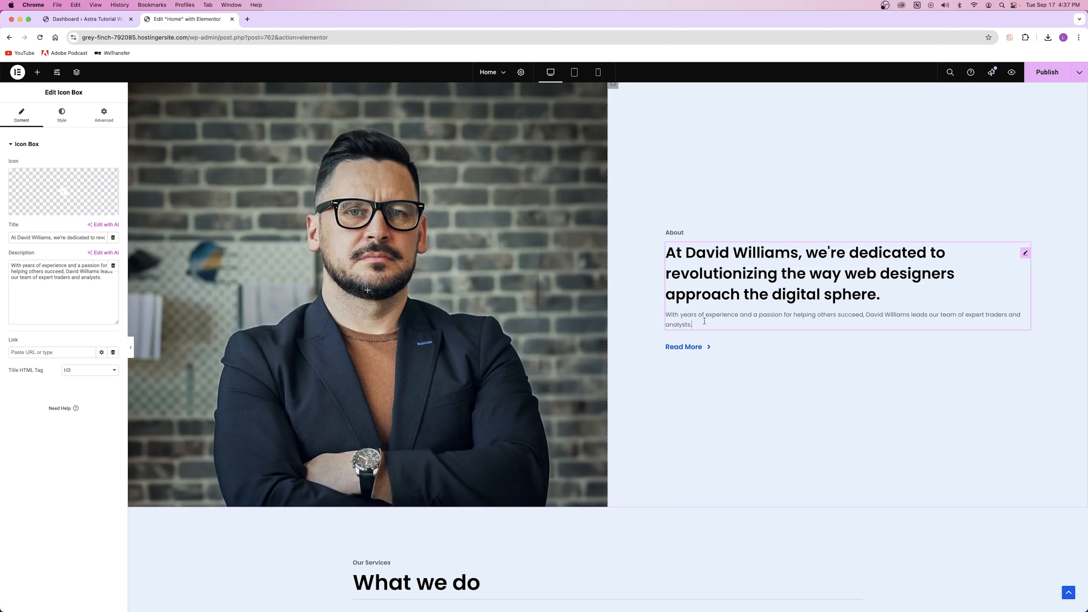
pyautogui.press('BackSpace')
# Link the About section's Read More button to the site's About page.
pyautogui.click(707, 342)
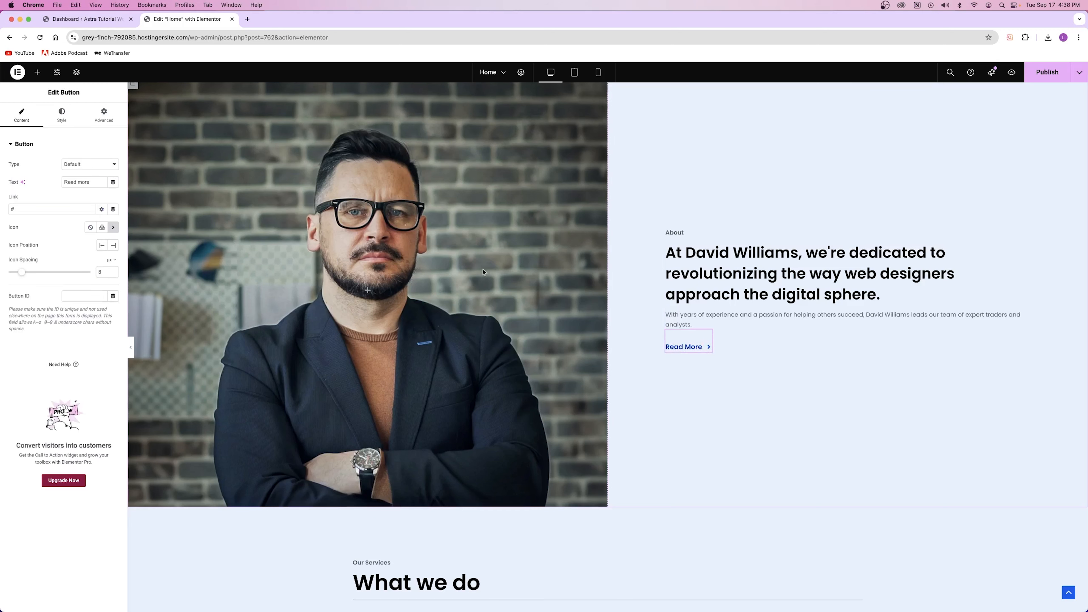
pyautogui.scroll(10, 471, 271)
pyautogui.scroll(-9, 471, 271)
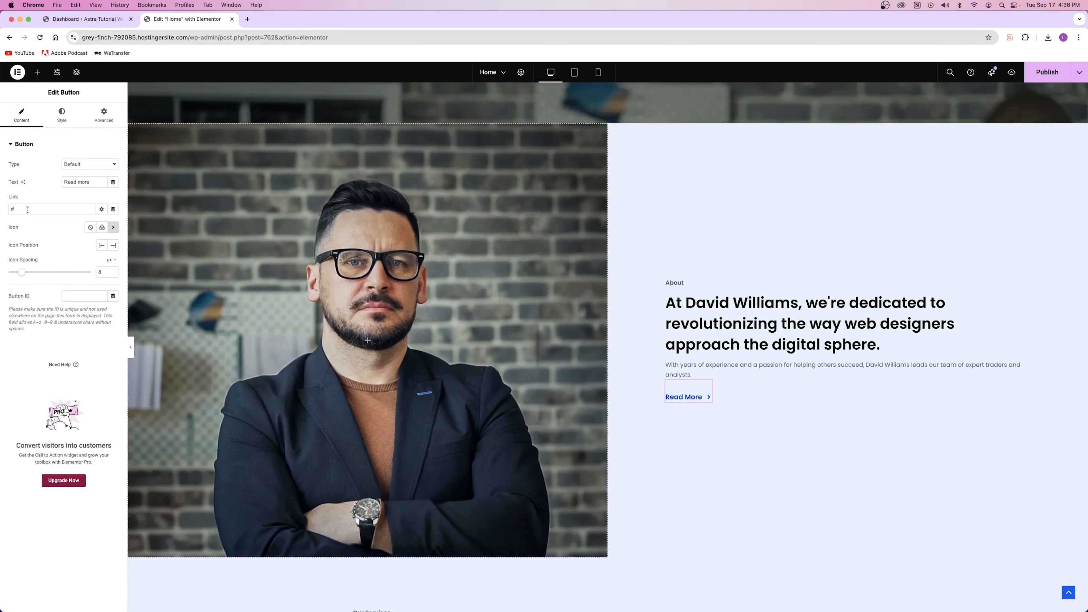
pyautogui.write('about')
pyautogui.click(28, 227)
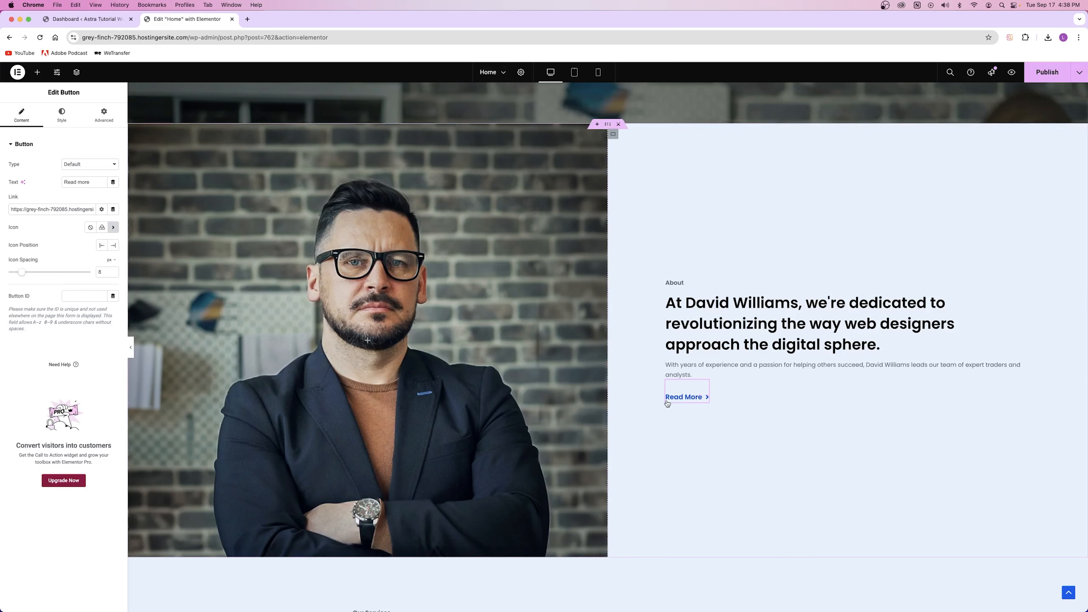
# Relabel the About section's button "Learn More" and publish the page.
pyautogui.doubleClick(71, 182)
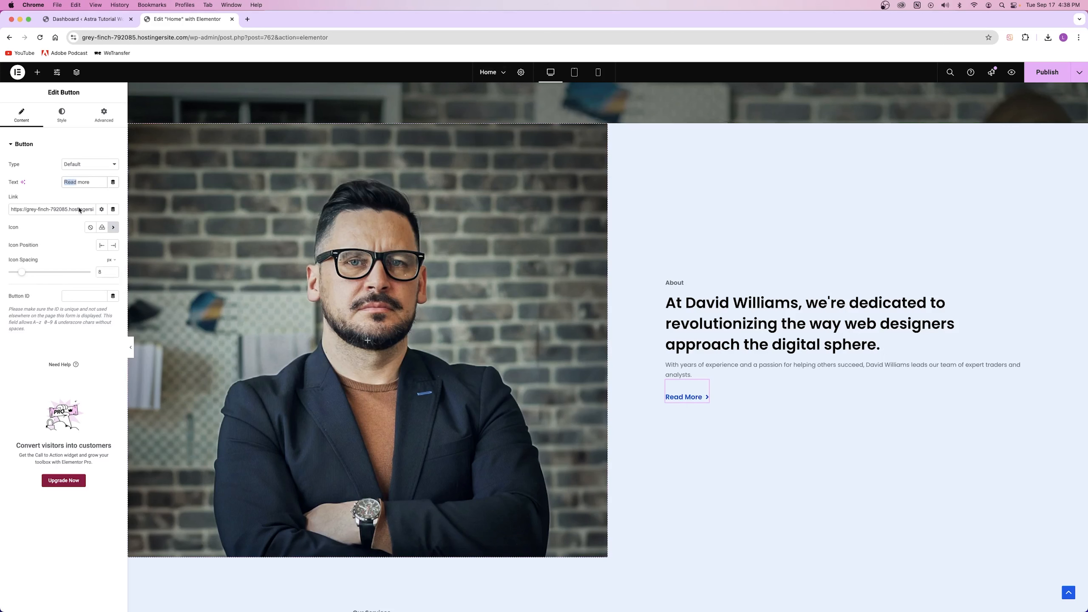
pyautogui.write('Learn')
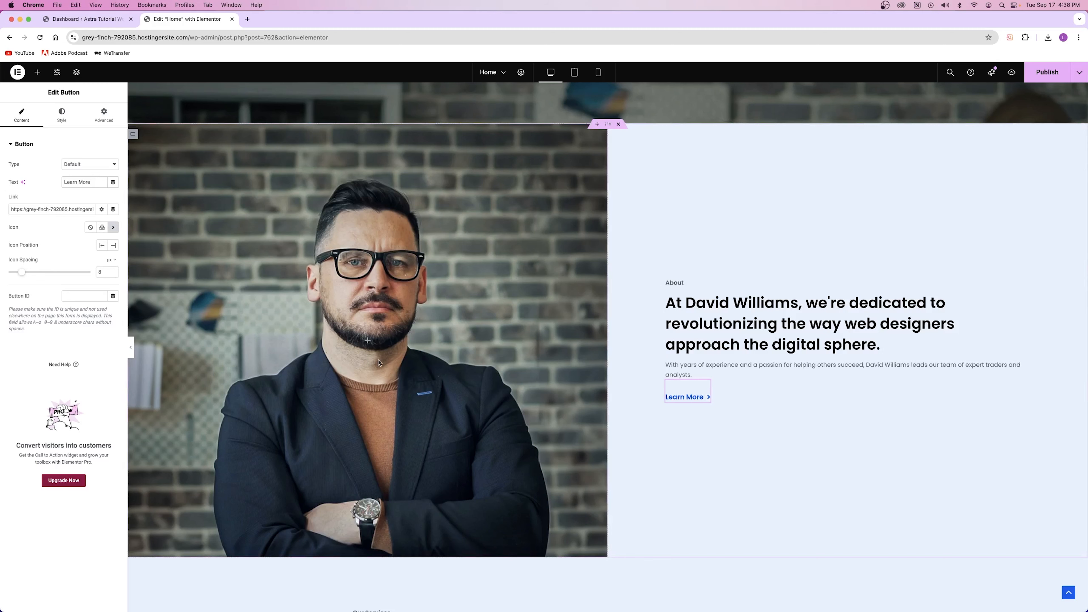
pyautogui.scroll(-10, 413, 358)
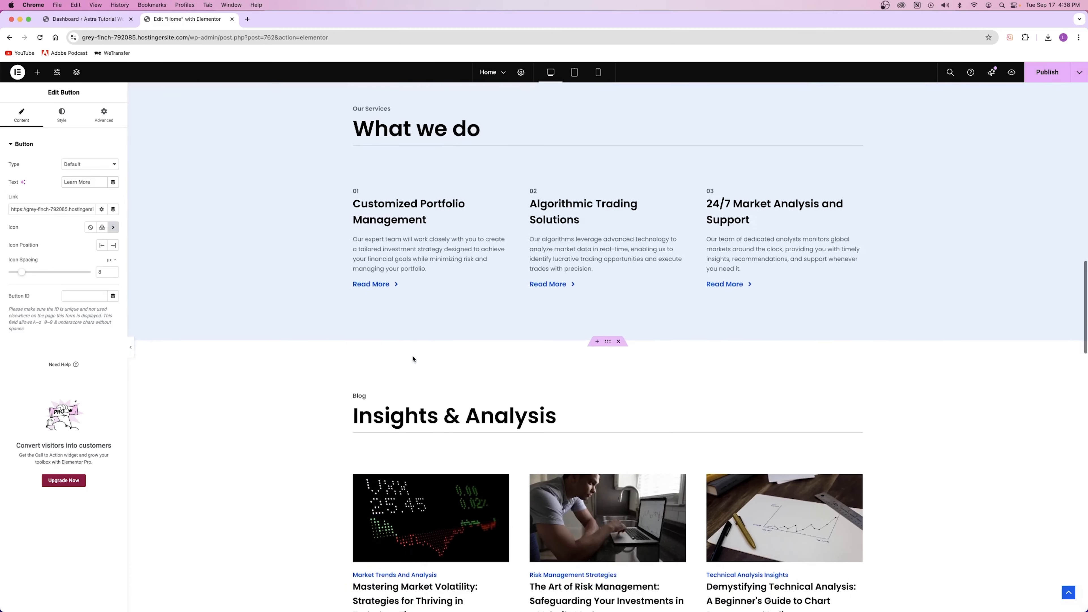
pyautogui.scroll(1, 415, 356)
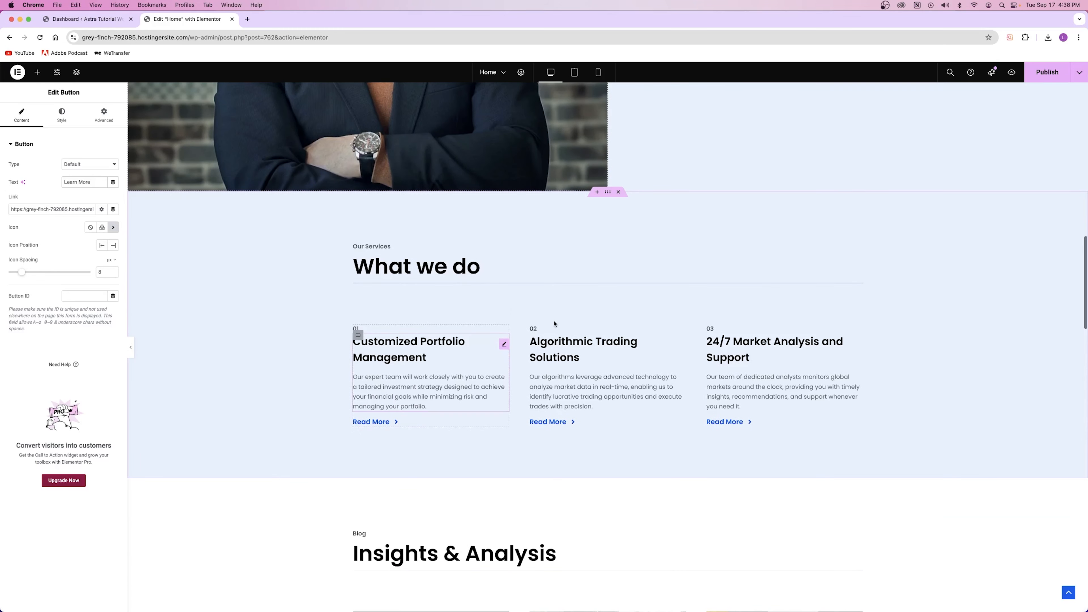
pyautogui.click(1035, 79)
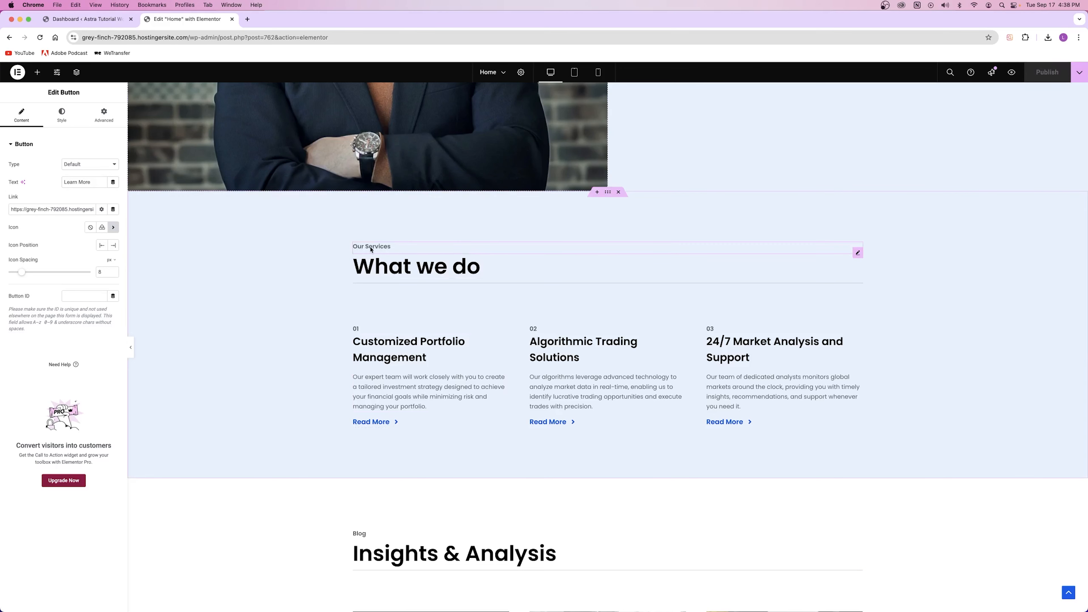
# Under What we do, retitle the first service "Web Design" and the second "SEO Optimization".
pyautogui.click(392, 351)
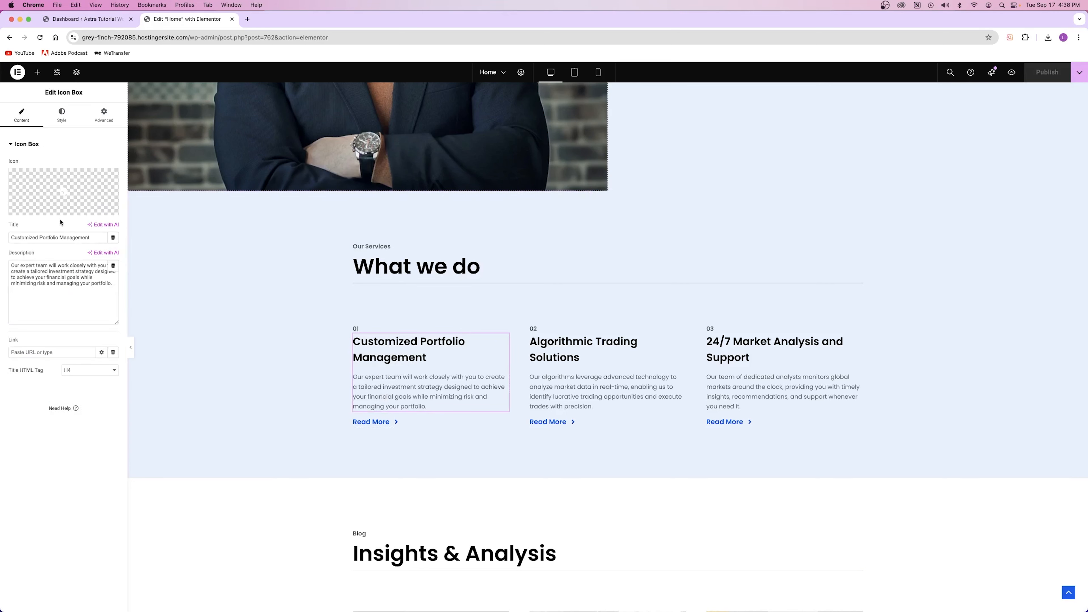
pyautogui.click(413, 355)
pyautogui.tripleClick(407, 354)
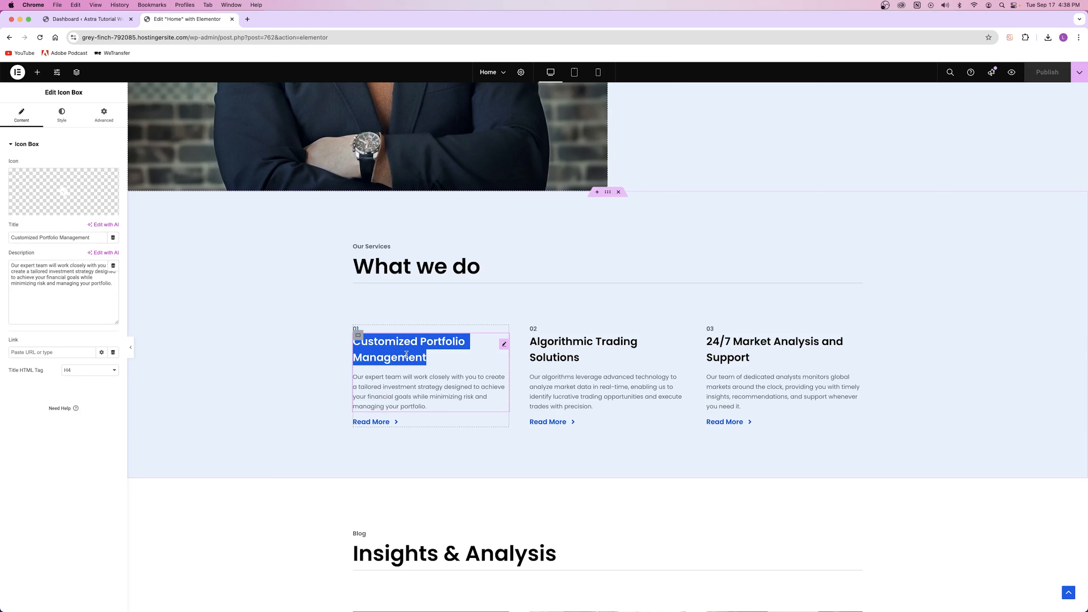
pyautogui.write('Web Design')
pyautogui.click(531, 339)
pyautogui.tripleClick(43, 239)
pyautogui.write('SEO Optimization')
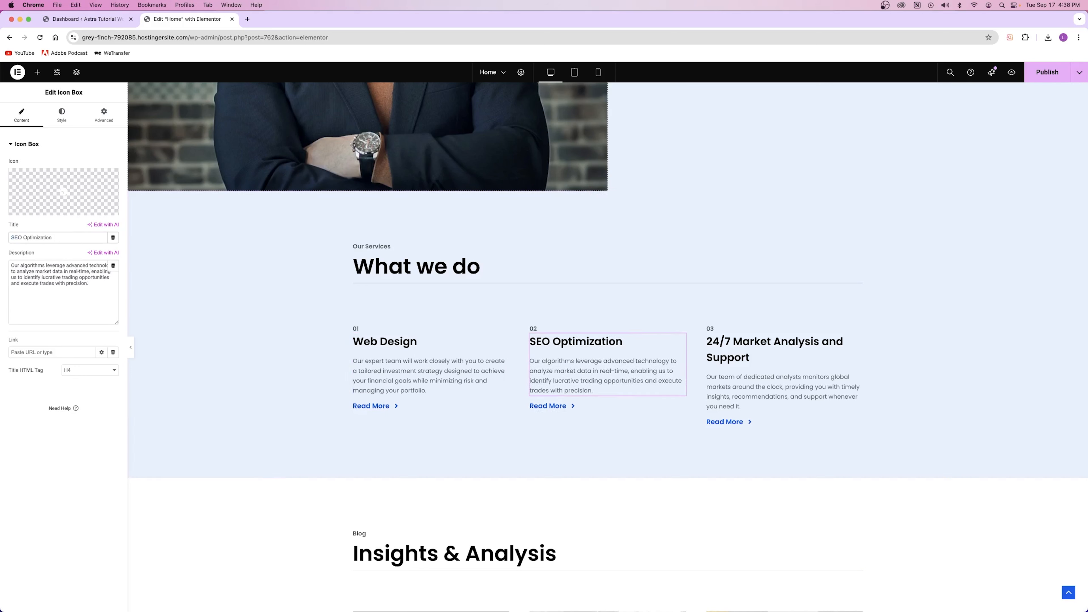
# Retitle the third service under What we do as "Mobile Responsive Service".
pyautogui.click(711, 338)
pyautogui.tripleClick(43, 237)
pyautogui.write('Mobile Responsive Designs')
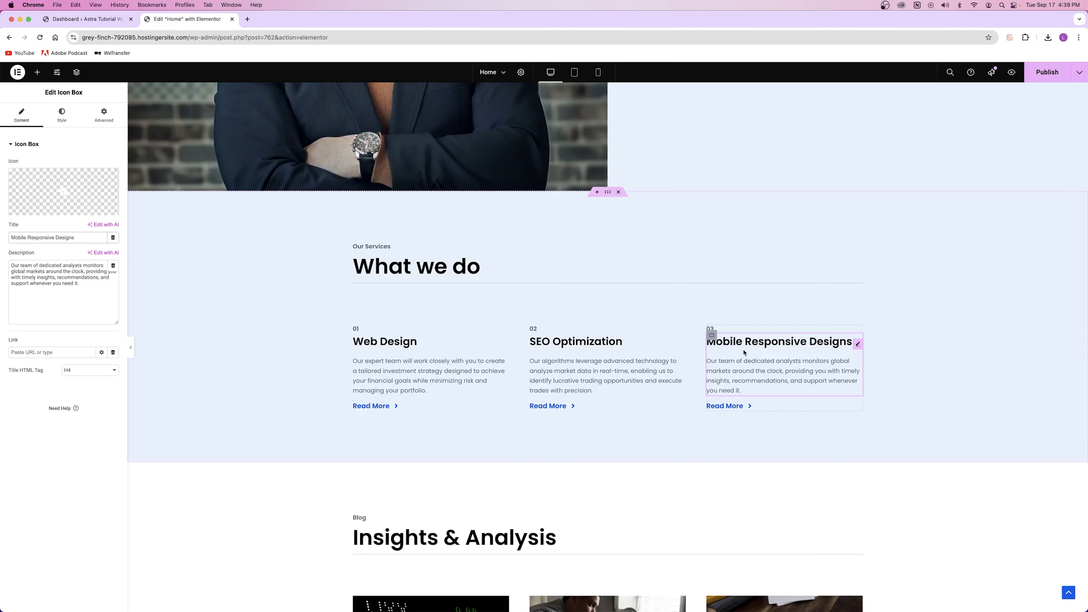
pyautogui.doubleClick(66, 237)
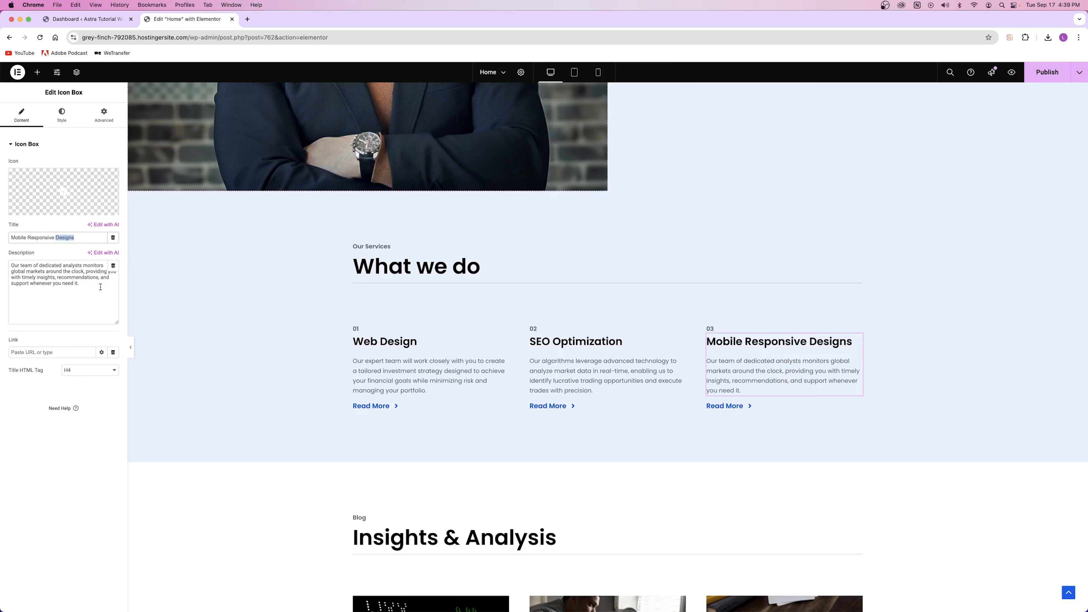
pyautogui.press('BackSpace')
pyautogui.write('Service')
# Review the edited About and What we do sections, and check which other pages can be opened for editing.
pyautogui.scroll(5, 442, 195)
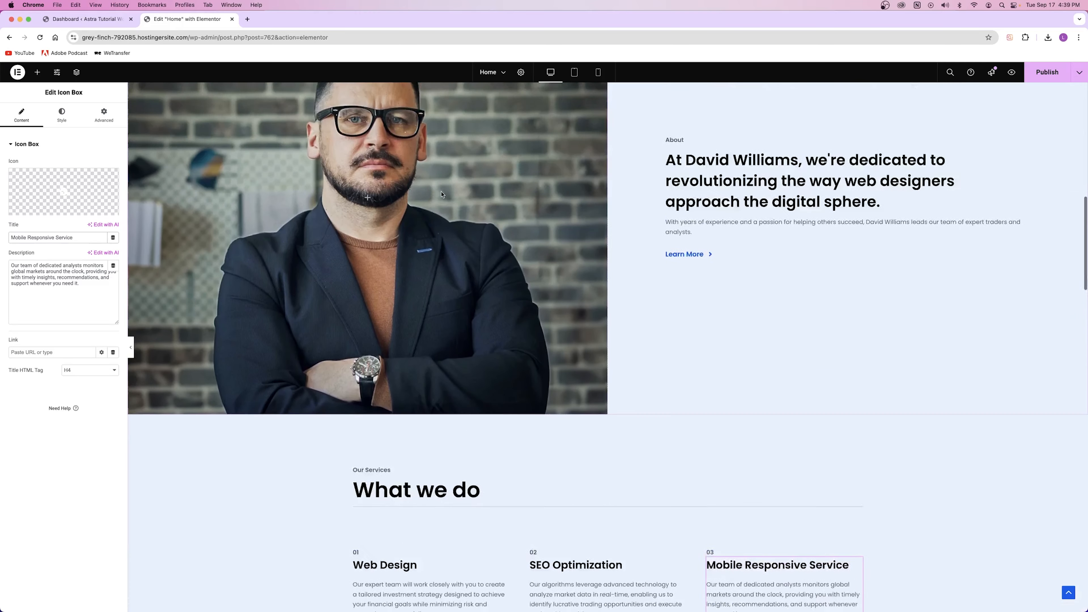
pyautogui.scroll(-4, 443, 194)
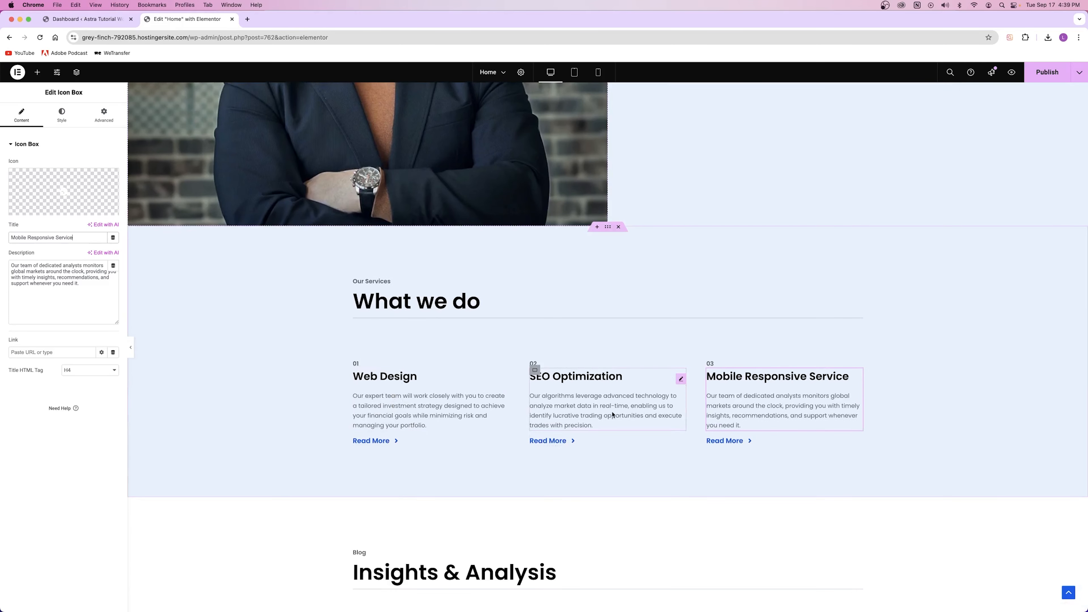
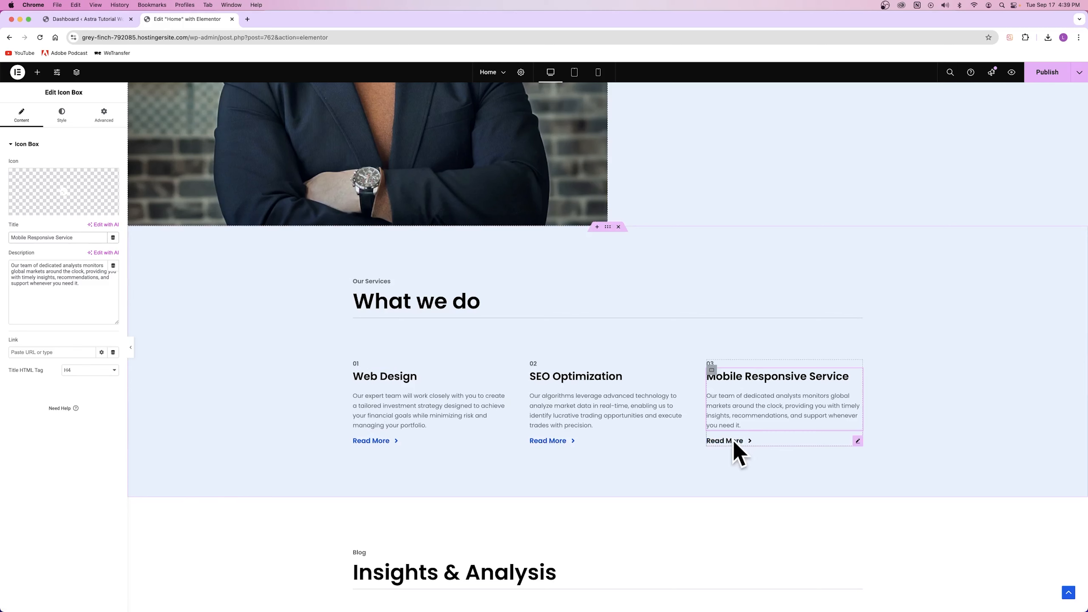
pyautogui.scroll(10, 495, 183)
pyautogui.scroll(-10, 495, 183)
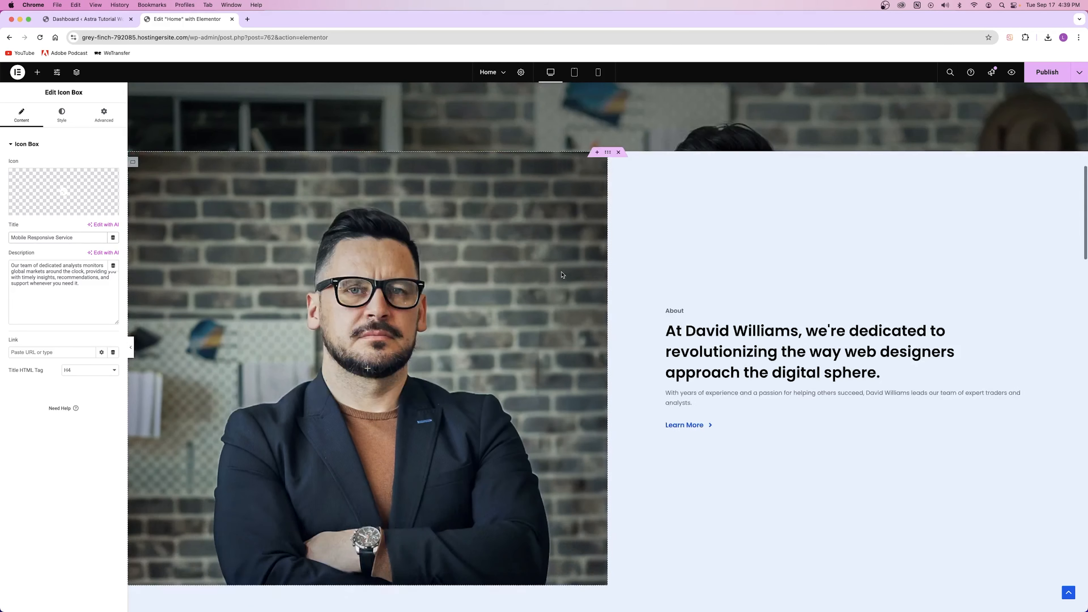
pyautogui.click(491, 72)
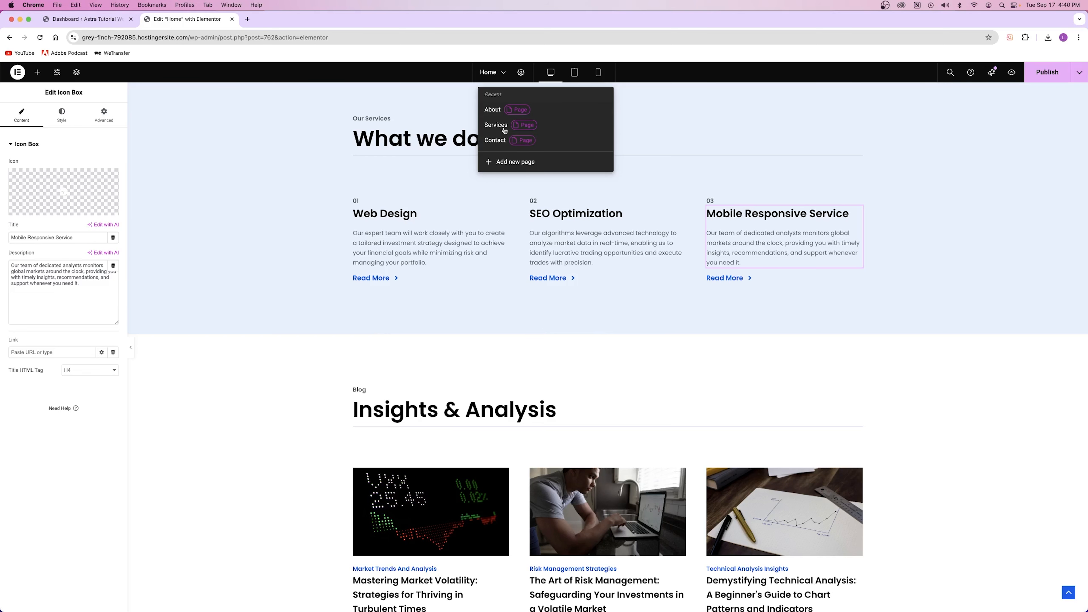
pyautogui.click(309, 235)
pyautogui.scroll(2, 330, 233)
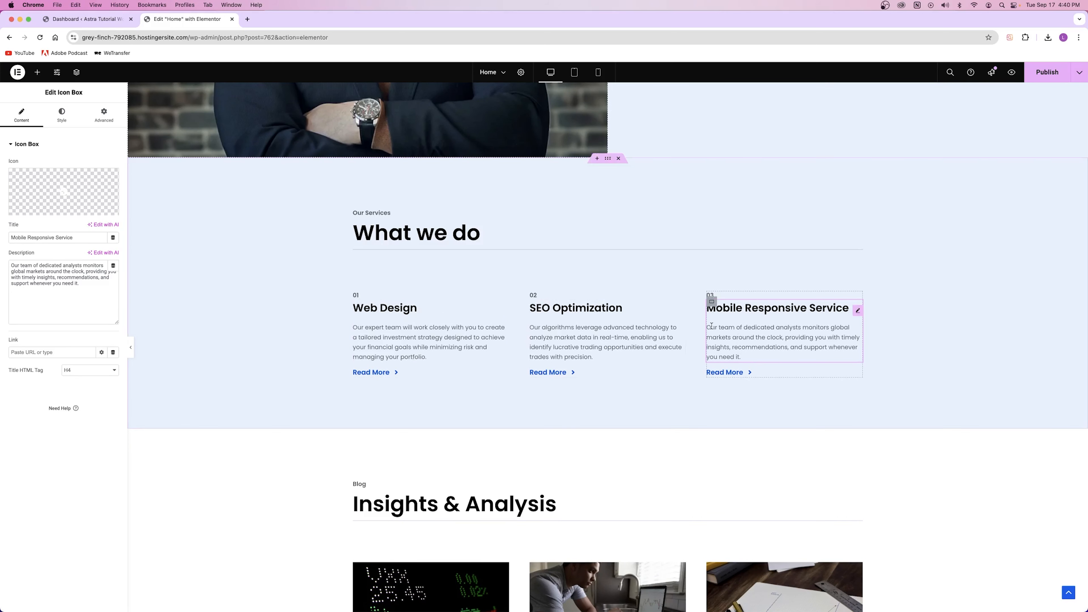
pyautogui.moveTo(712, 326); pyautogui.dragTo(743, 358)
pyautogui.click(761, 311)
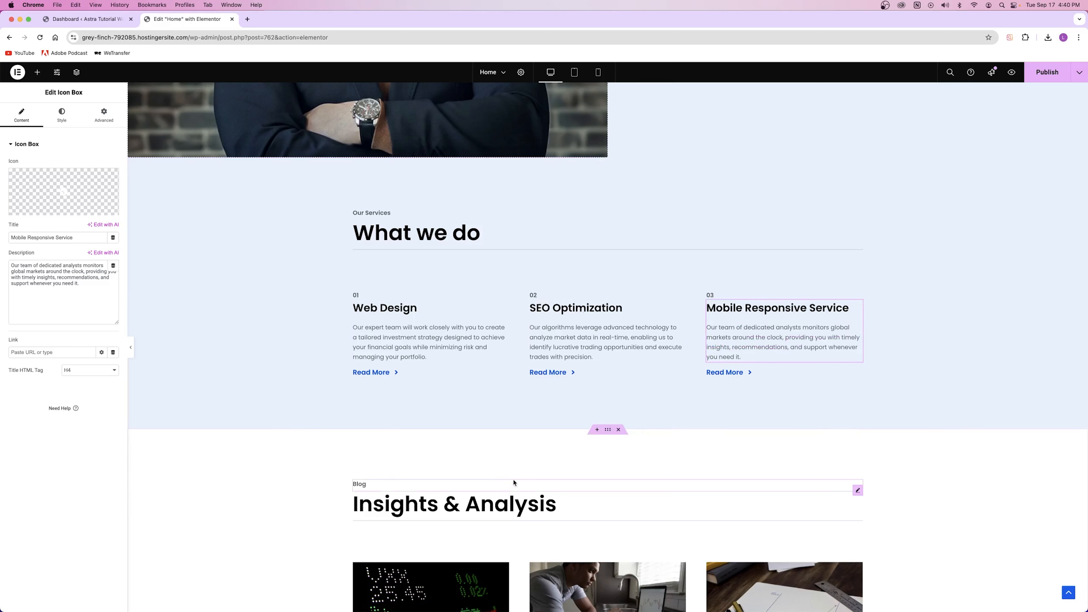
# Publish the Home page with its retitled services and bring up the Insights & Analysis blog section.
pyautogui.click(1049, 73)
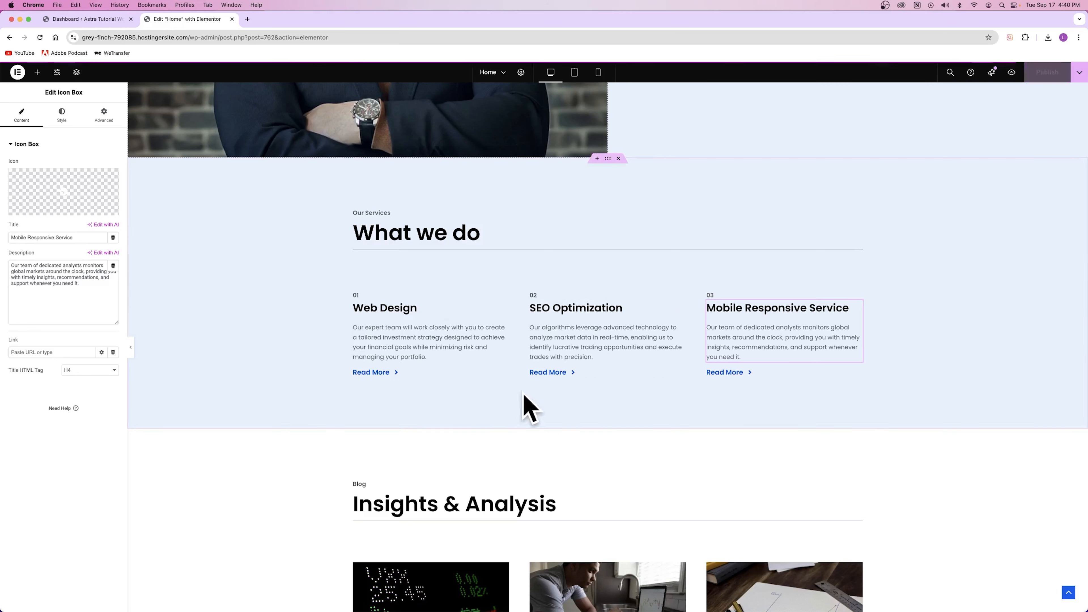
pyautogui.scroll(-12, 451, 397)
pyautogui.scroll(6, 369, 193)
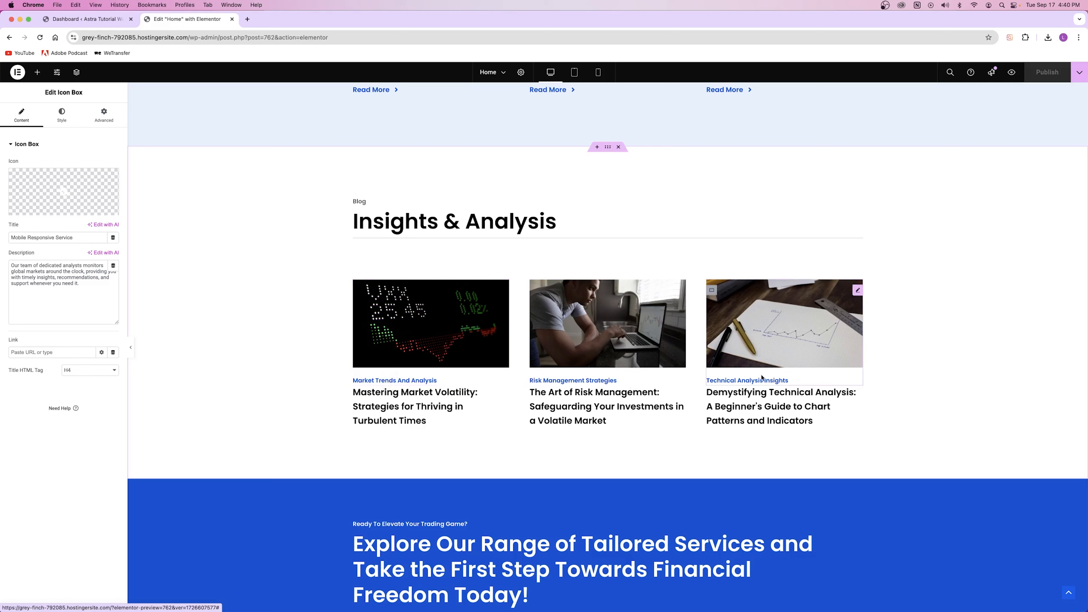
# Open the site's list of all posts in a separate tab and compare it with the Home page's blog cards.
pyautogui.click(85, 19)
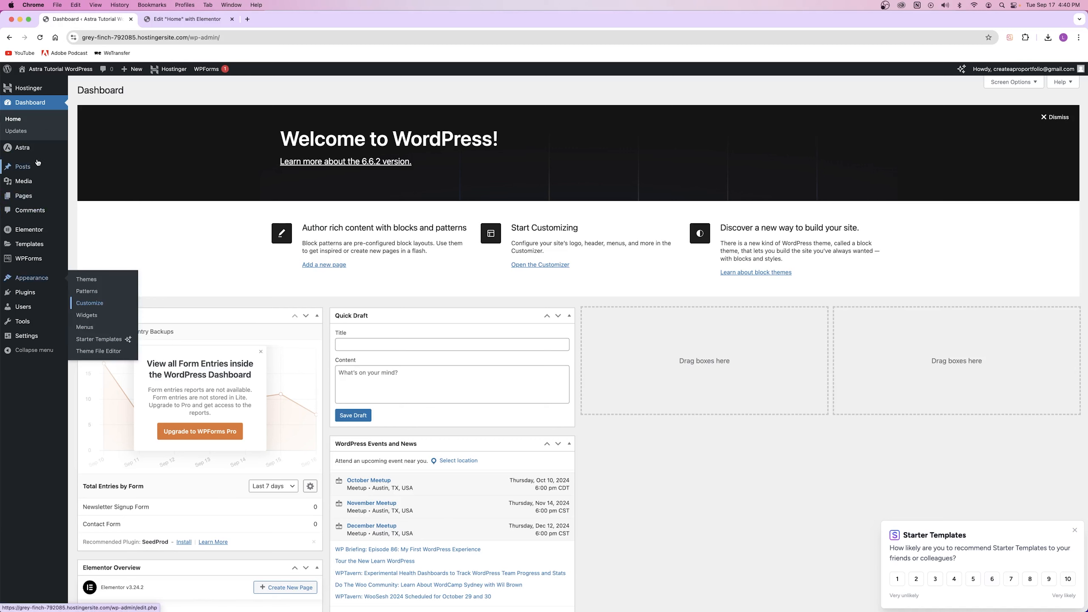
pyautogui.click(167, 19)
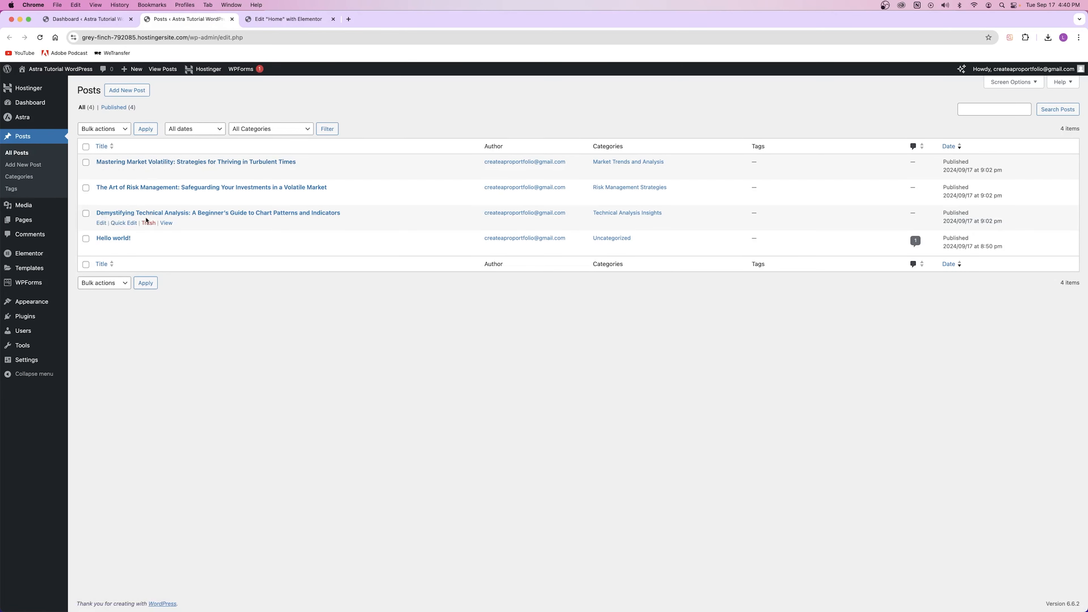
pyautogui.click(288, 19)
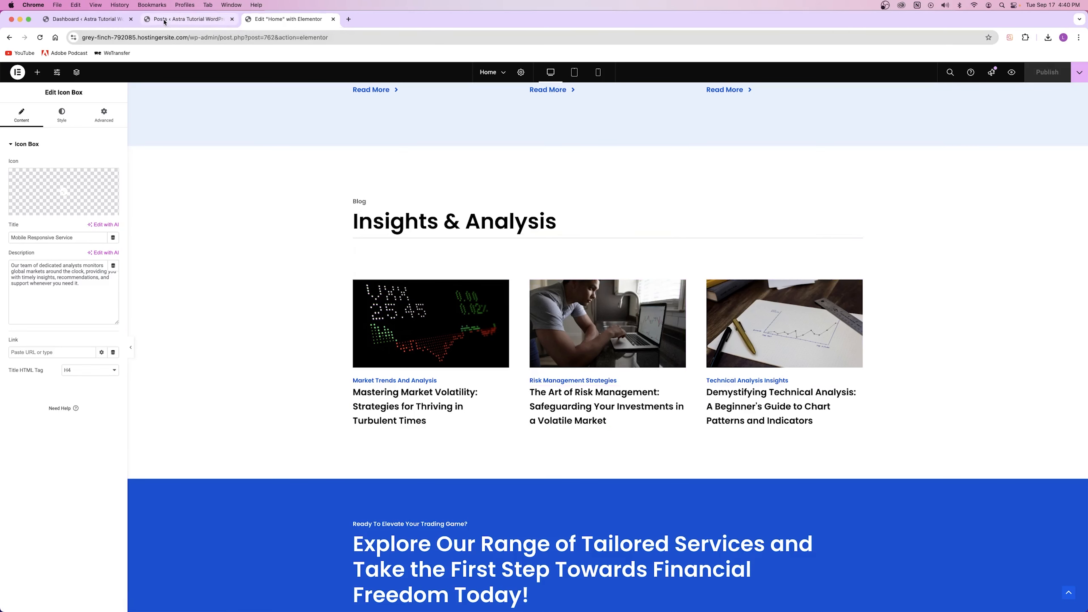
pyautogui.click(185, 19)
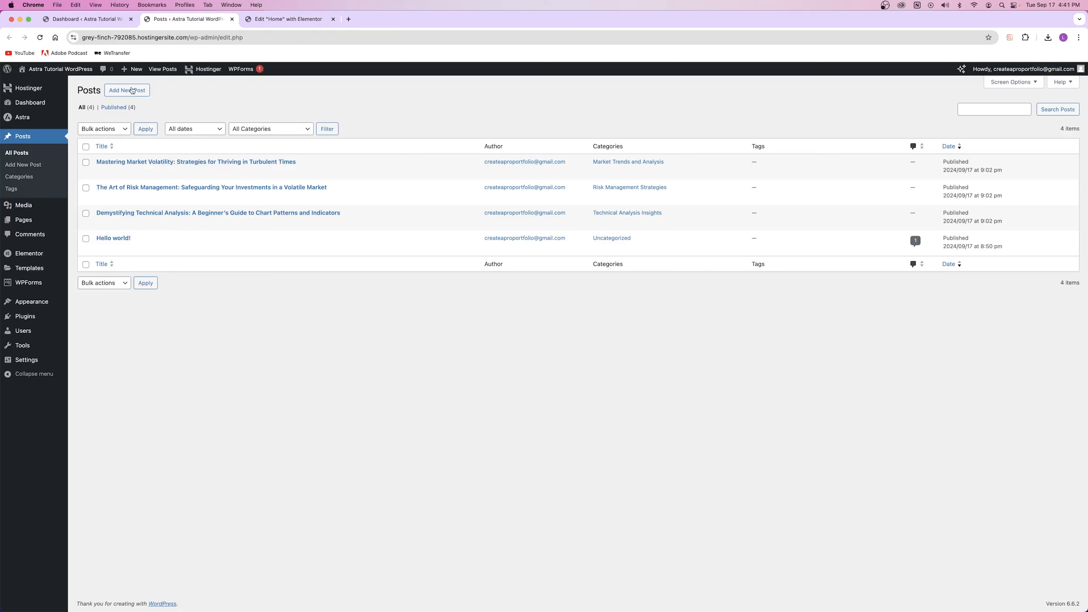
# Add a new post, dismiss the block editor's welcome guide, and title the post "Blog Post 1".
pyautogui.click(128, 92)
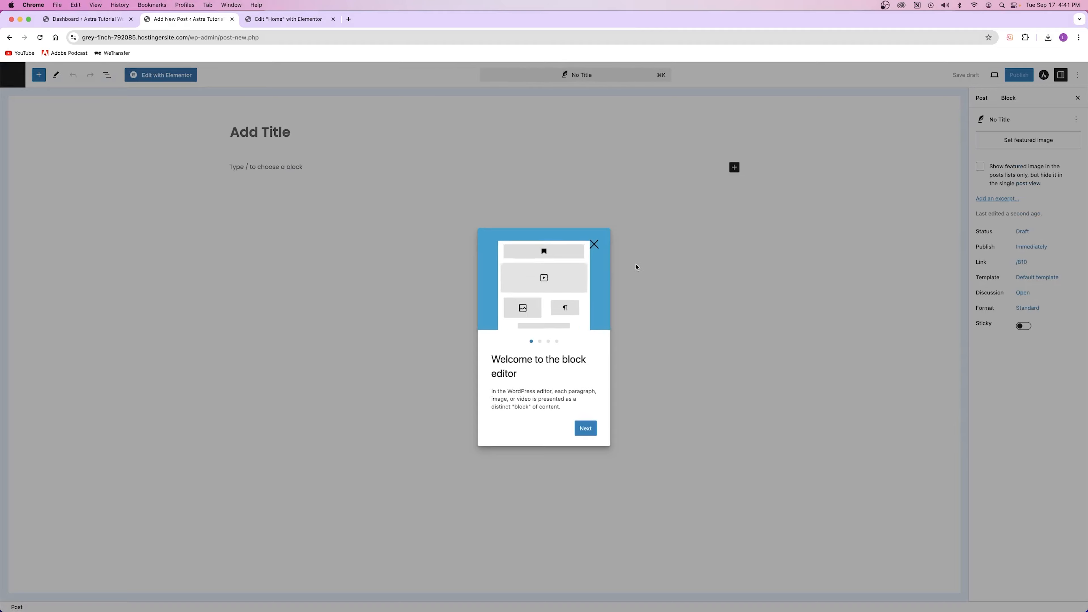
pyautogui.click(594, 244)
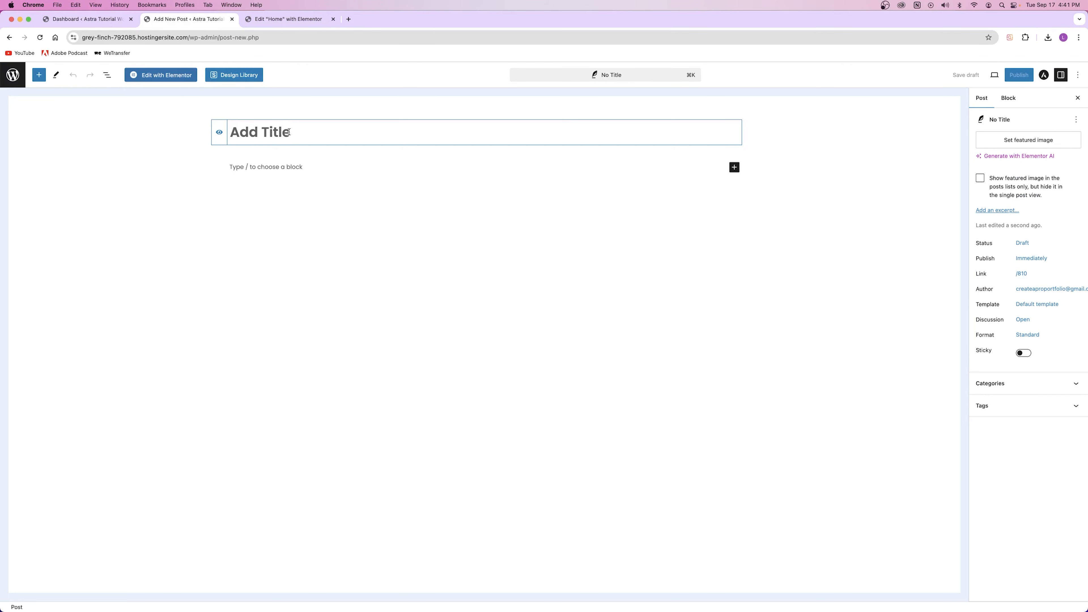
pyautogui.write('Blog Post 1')
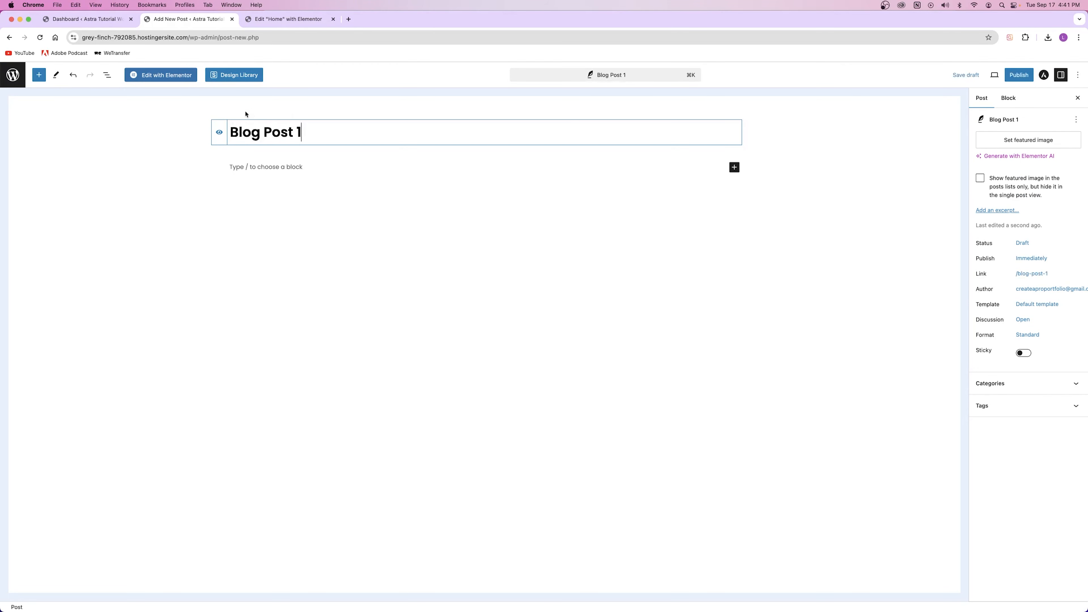
pyautogui.click(289, 19)
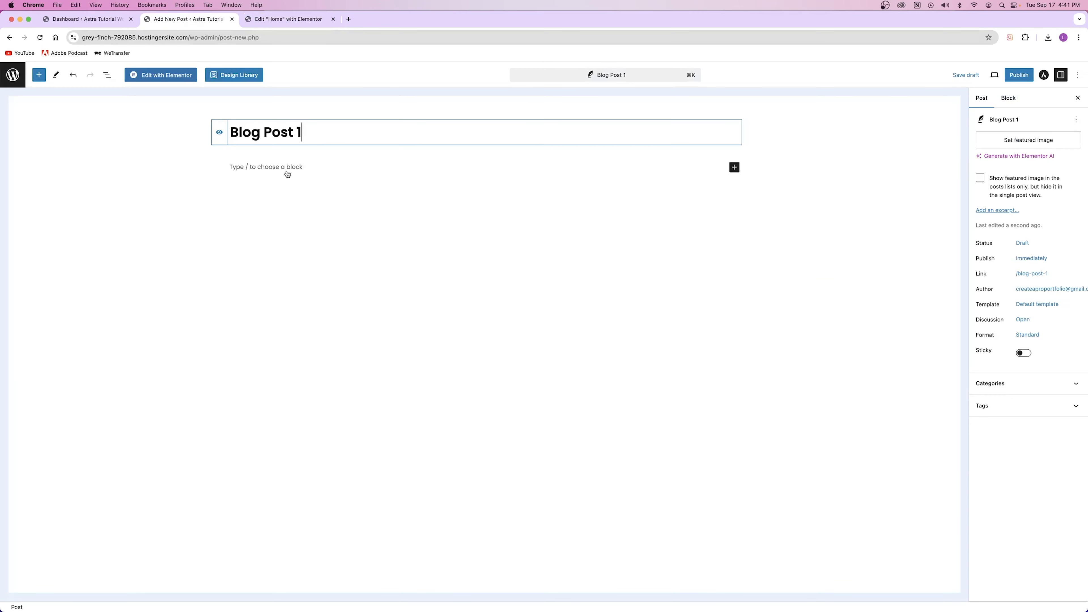
# Fill the body of Blog Post 1 with several short paragraphs of placeholder text.
pyautogui.click(279, 167)
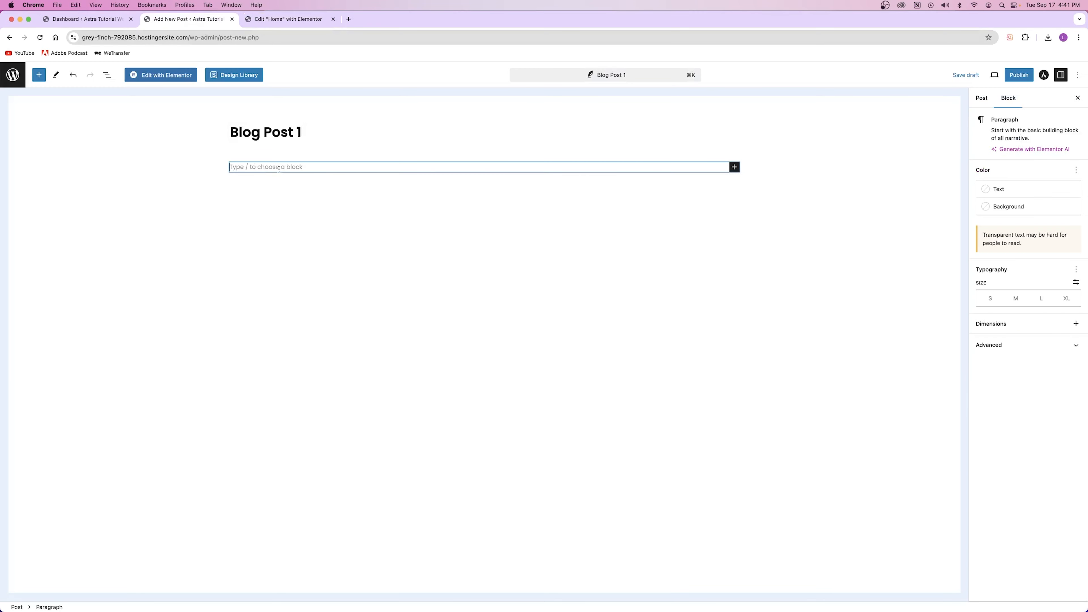
pyautogui.write('faksjdhflkajshdflkjasbdvlkjabdlkf jasdlfkj hasldkfj asl;k fasdf')
pyautogui.press('Return')
pyautogui.write('sdf')
pyautogui.press('Return')
pyautogui.write('asdk f')
pyautogui.press('Return')
pyautogui.write('sdf')
pyautogui.press('Return')
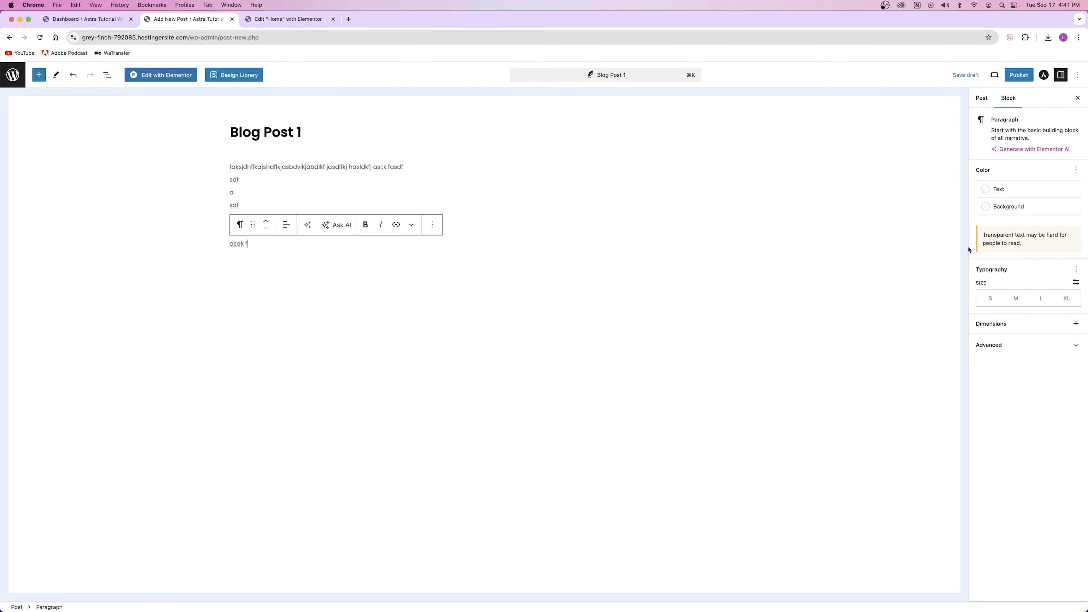
# Set Astra-Tutorial-04.jpg from the media library as the post's featured image and publish the post.
pyautogui.click(979, 101)
pyautogui.click(1028, 138)
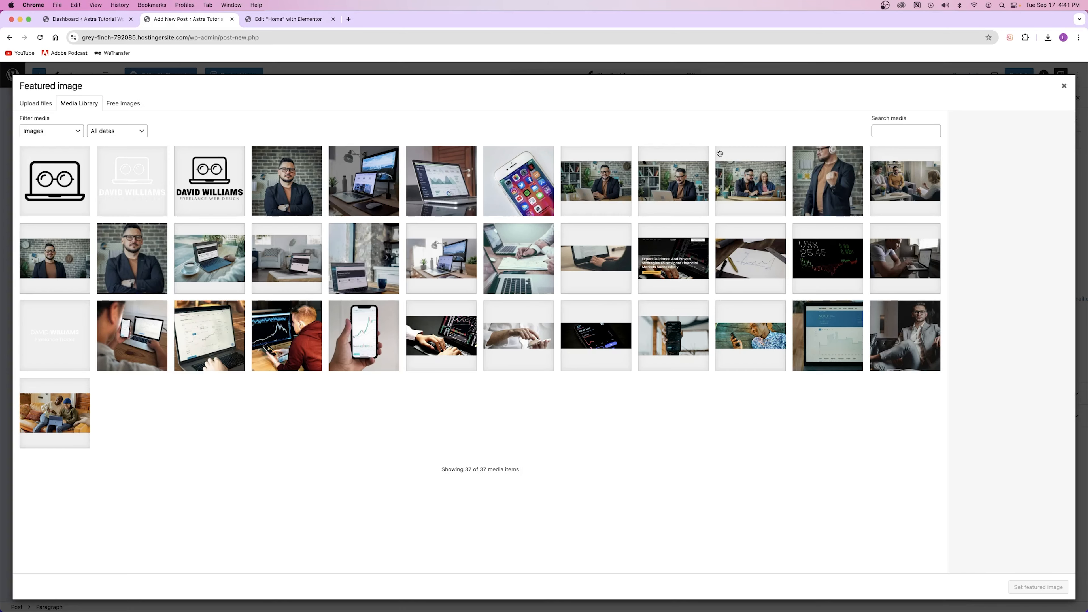
pyautogui.click(206, 261)
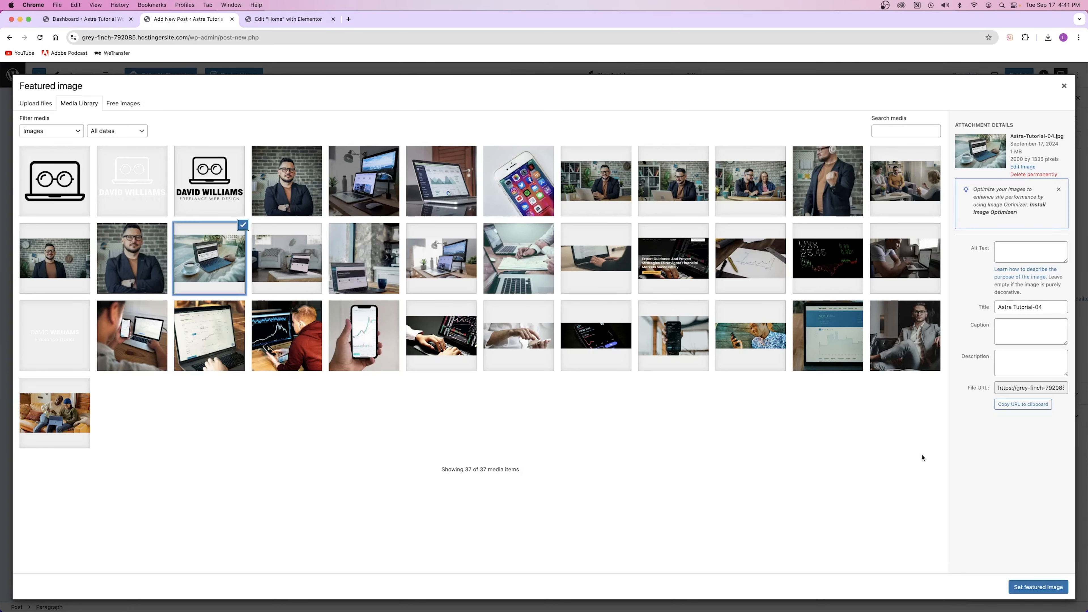
pyautogui.click(1039, 587)
pyautogui.click(1020, 75)
pyautogui.click(1050, 73)
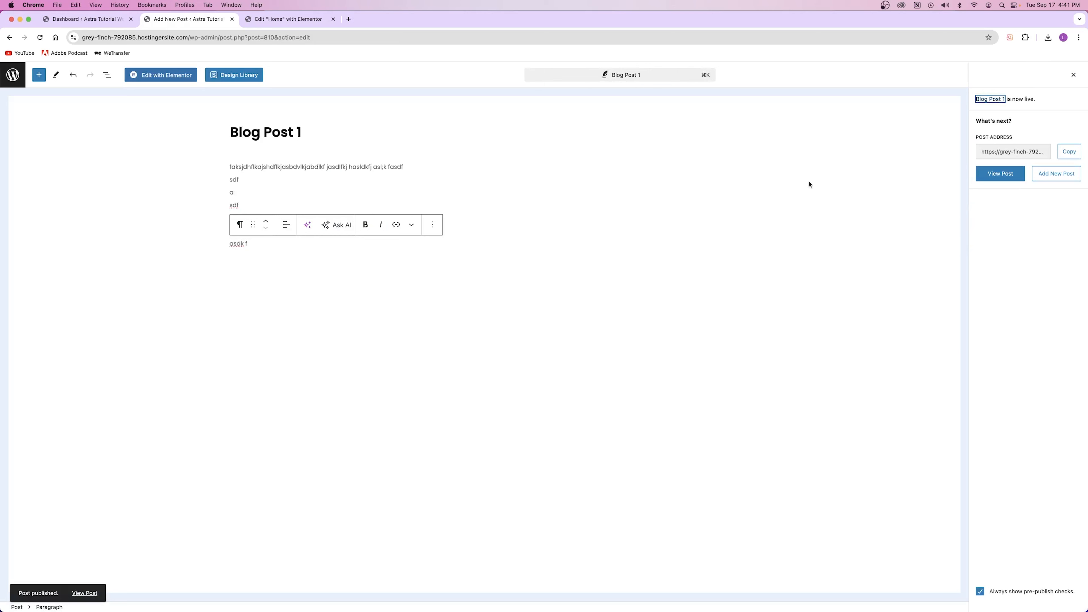
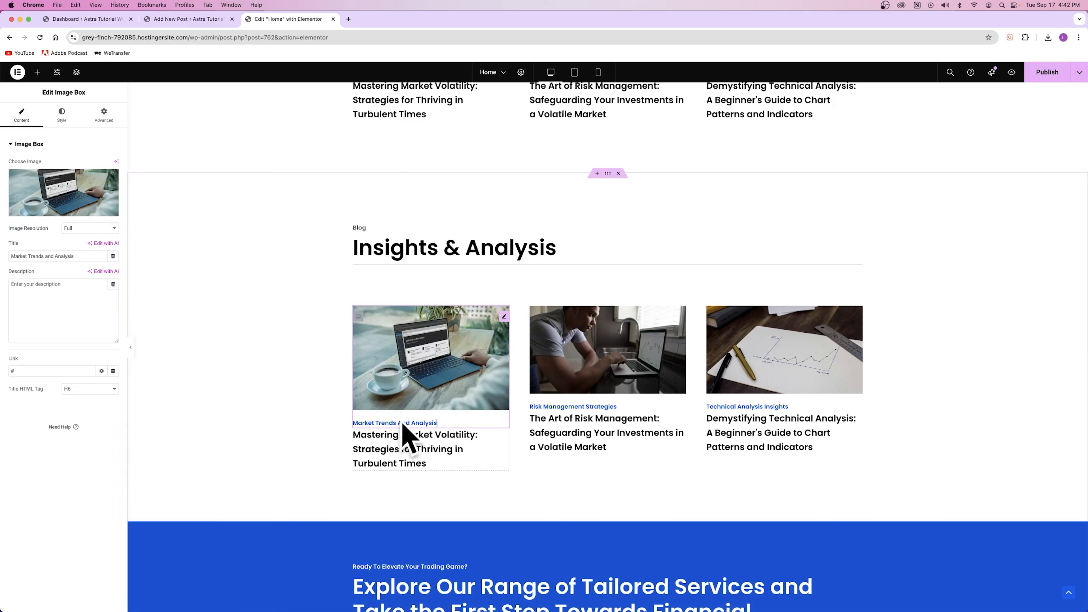
# In the Home page's lower Insights & Analysis section, retitle the first card's heading "Blog Post 1".
pyautogui.click(396, 451)
pyautogui.tripleClick(384, 434)
pyautogui.write('Blog Post 1')
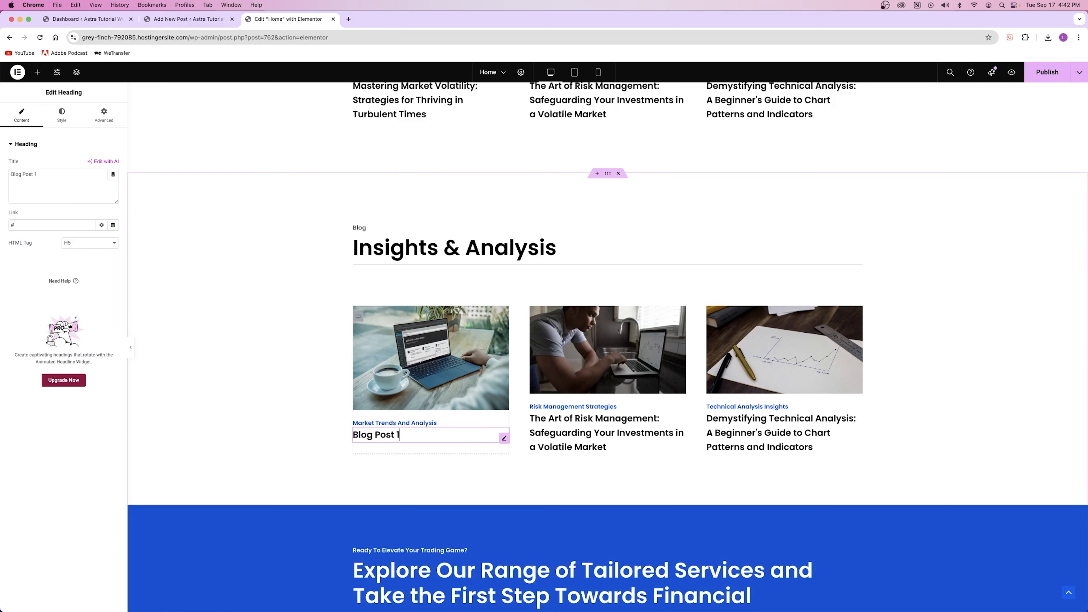
# Link the first card's laptop image box to the post Blog Post 1 and publish the Home page.
pyautogui.press('super+alt+Left')
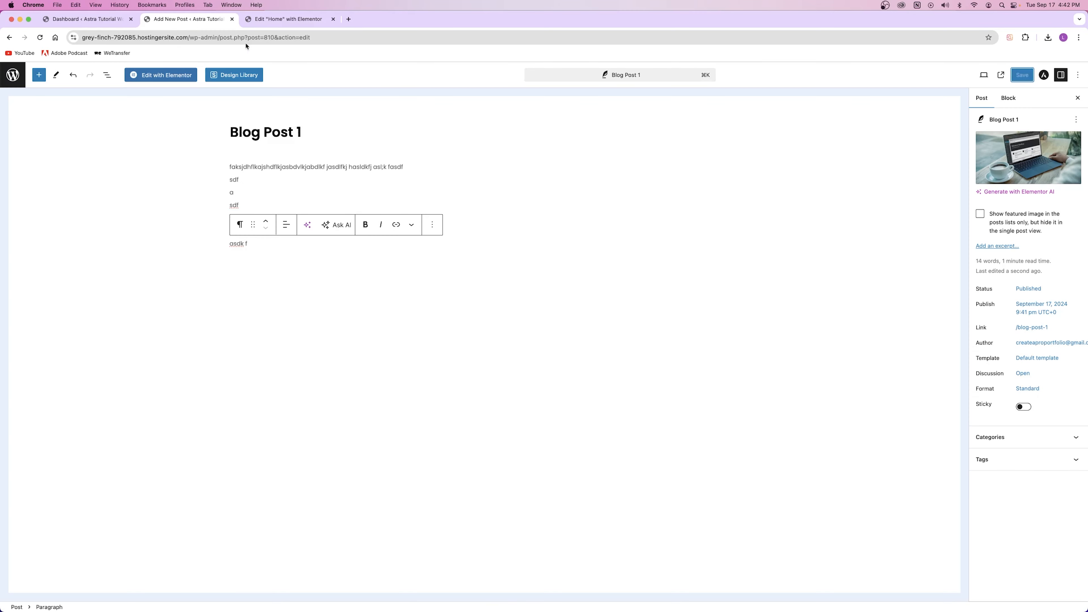
pyautogui.press('super+alt+Right')
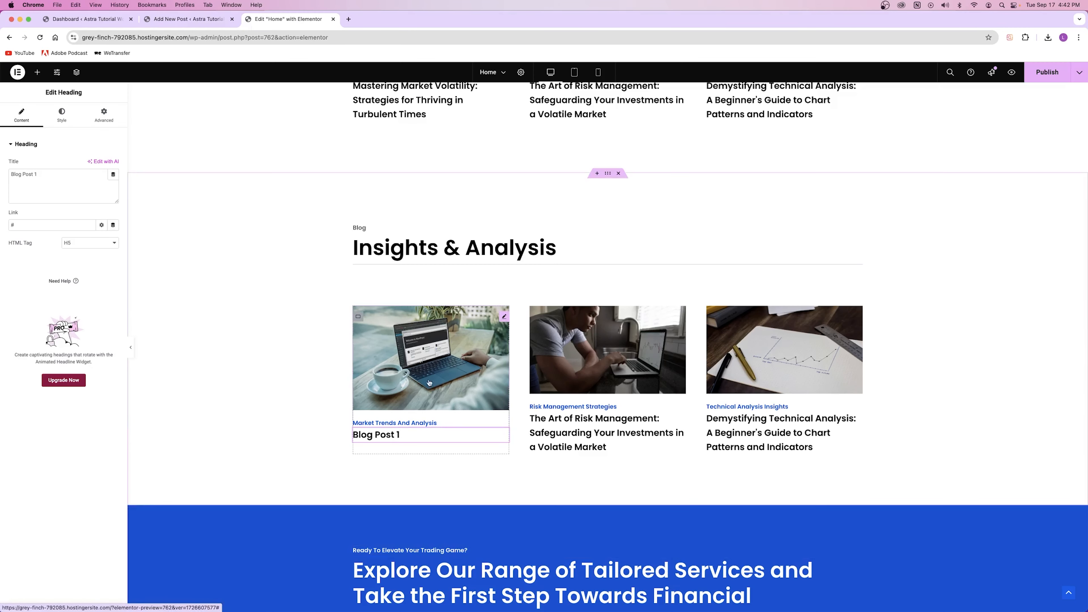
pyautogui.click(445, 399)
pyautogui.click(51, 431)
pyautogui.press('BackSpace')
pyautogui.write('blog')
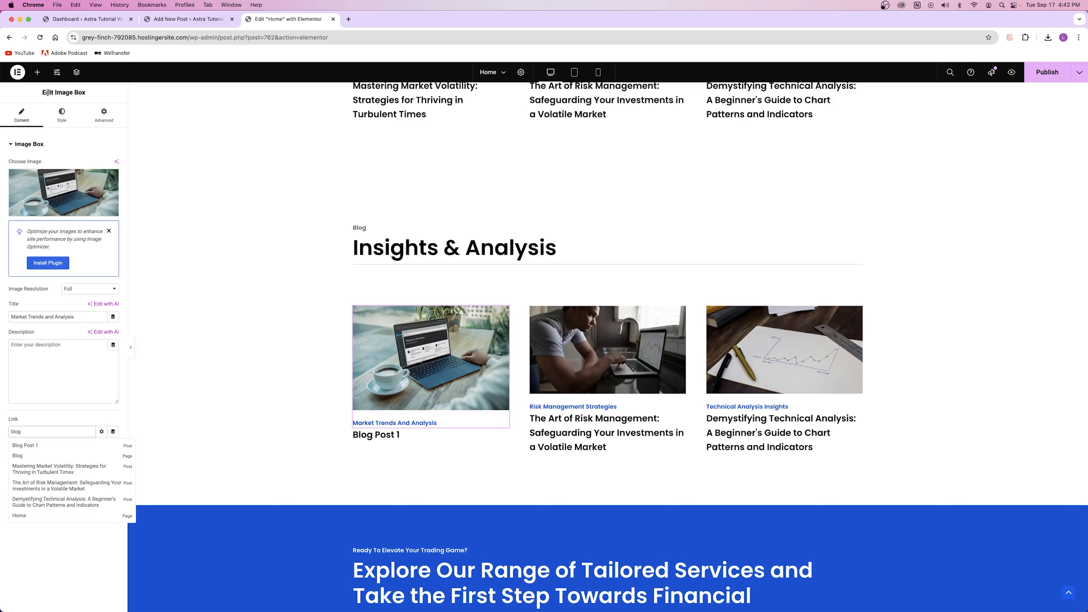
pyautogui.click(35, 446)
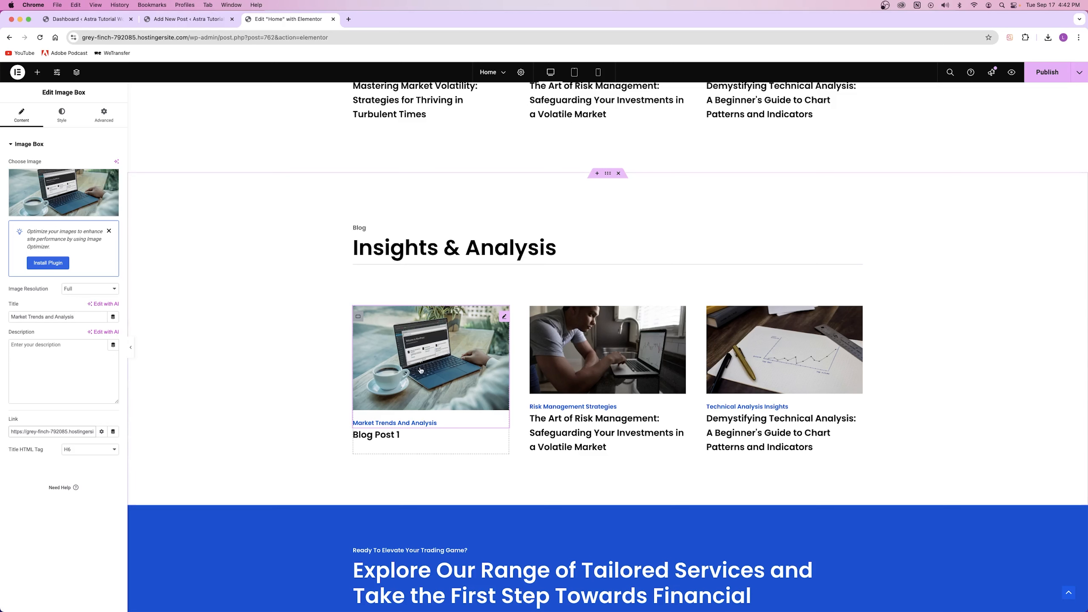
pyautogui.click(1046, 73)
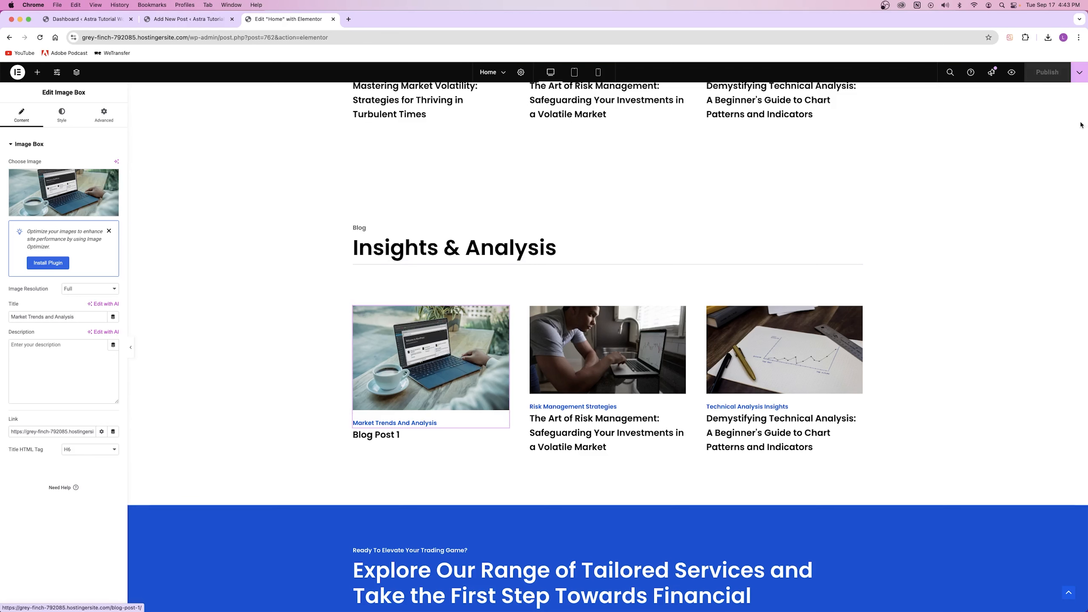
# Preview the Home page, check that the first blog card opens Blog Post 1, and close the preview.
pyautogui.click(1012, 72)
pyautogui.scroll(-20, 447, 232)
pyautogui.scroll(3, 447, 226)
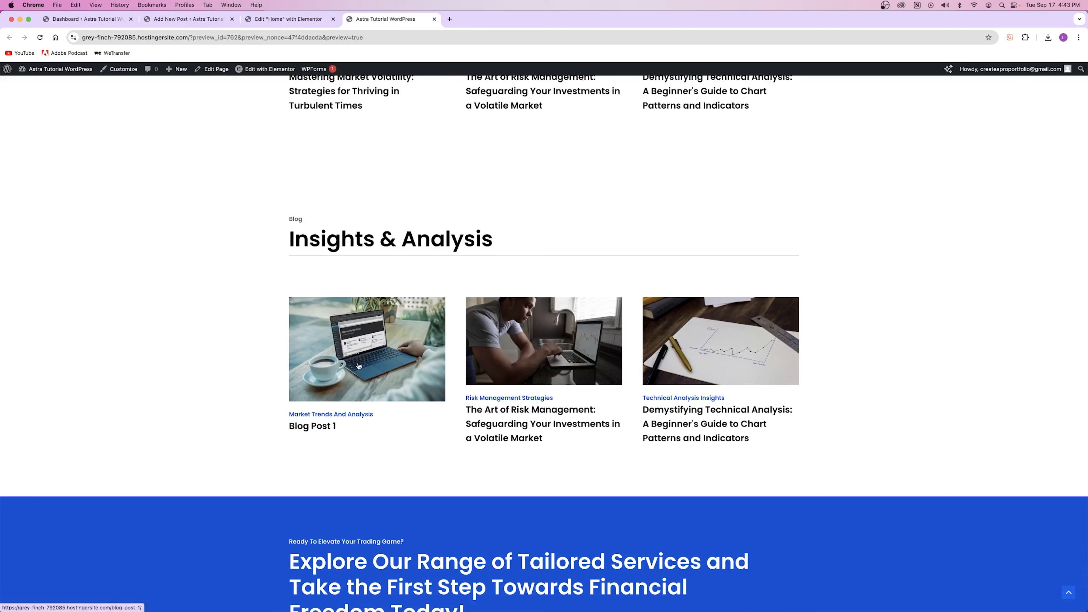
pyautogui.scroll(-4, 551, 284)
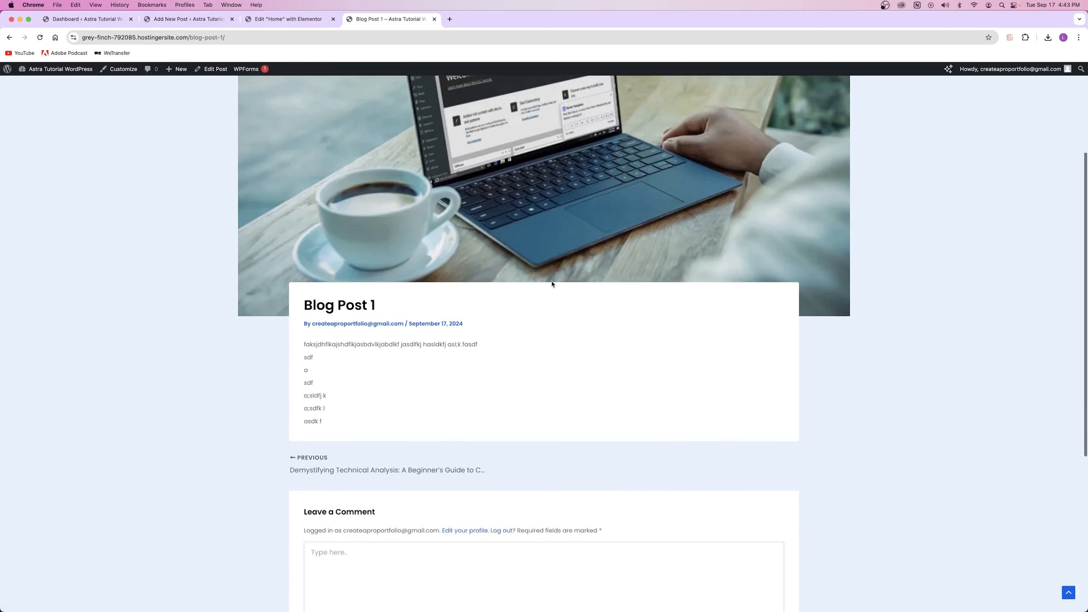
pyautogui.scroll(4, 552, 284)
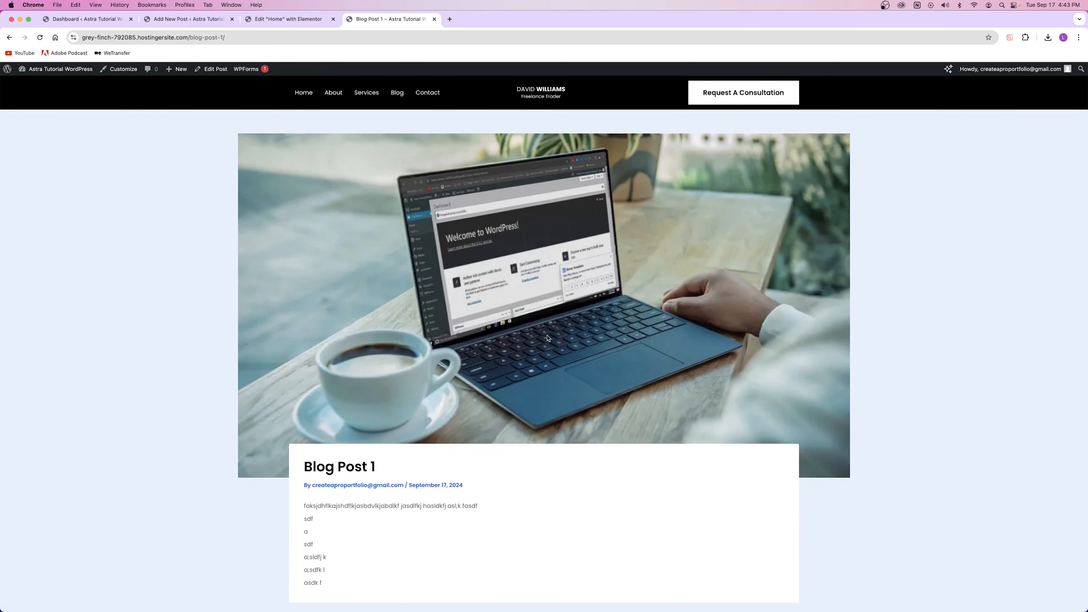
pyautogui.click(434, 19)
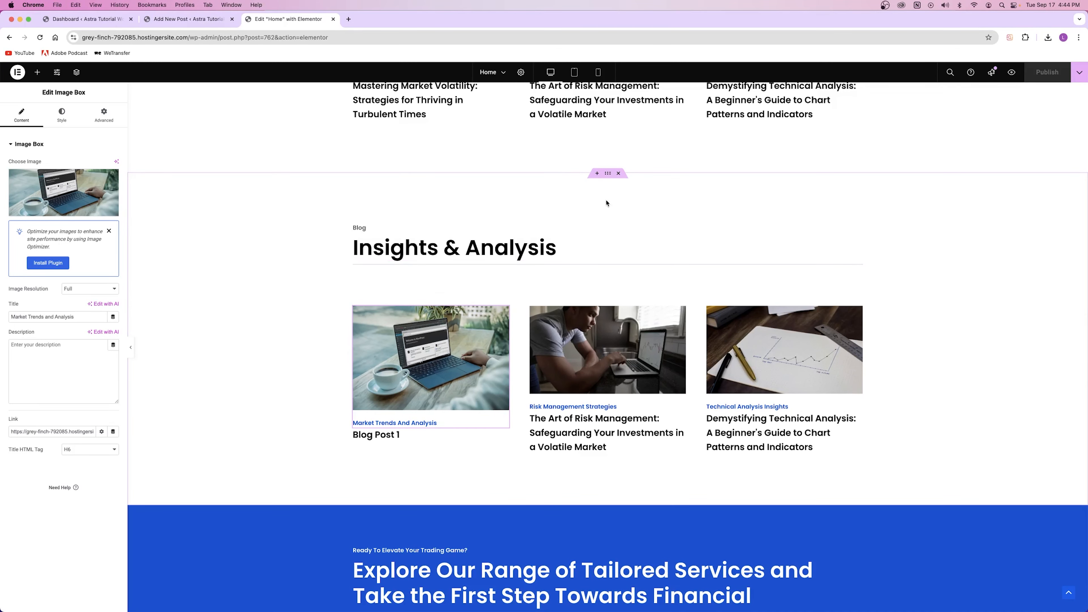
# Delete the lower, duplicate Insights & Analysis section that contains the Blog Post 1 card.
pyautogui.click(618, 174)
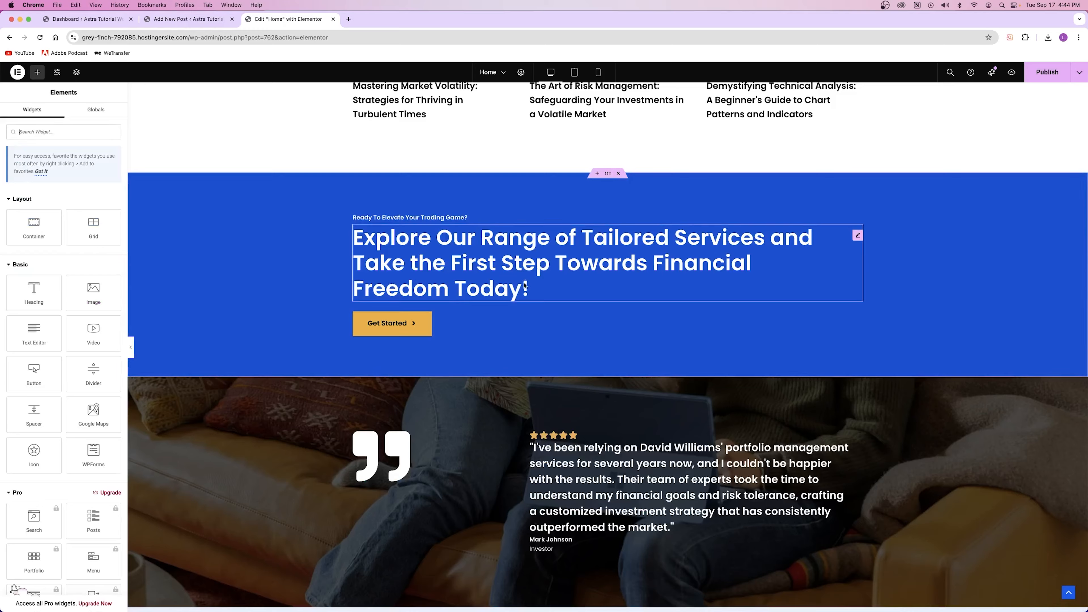
pyautogui.scroll(5, 575, 249)
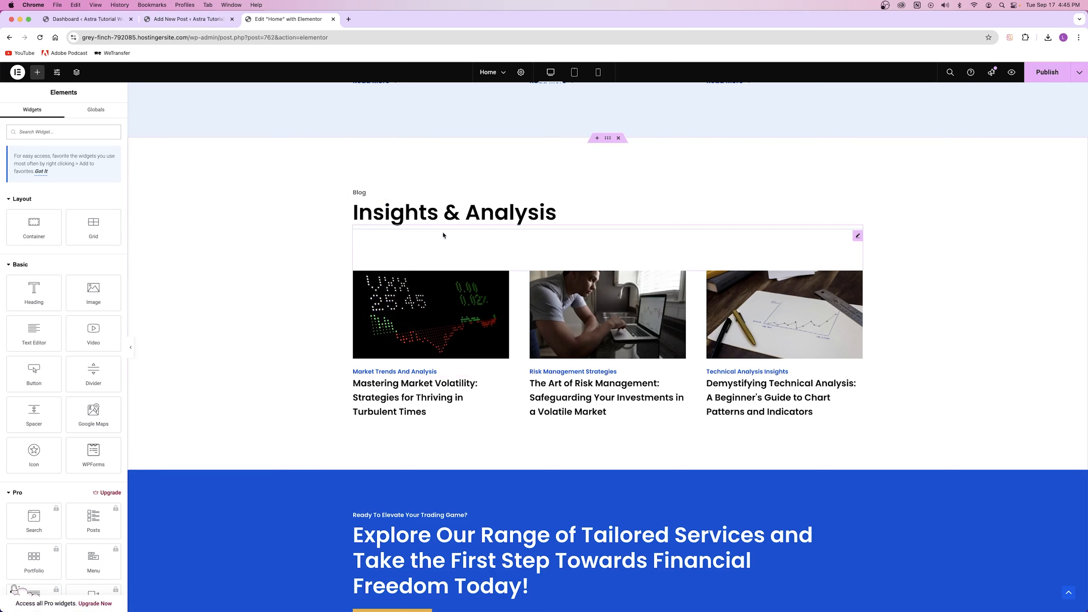
# Try deleting the remaining Insights & Analysis section, review the page without it, and undo the deletion.
pyautogui.click(618, 138)
pyautogui.scroll(15, 535, 326)
pyautogui.scroll(-5, 535, 326)
pyautogui.scroll(-7, 520, 394)
pyautogui.scroll(-20, 472, 326)
pyautogui.scroll(-5, 493, 355)
pyautogui.press('super+z')
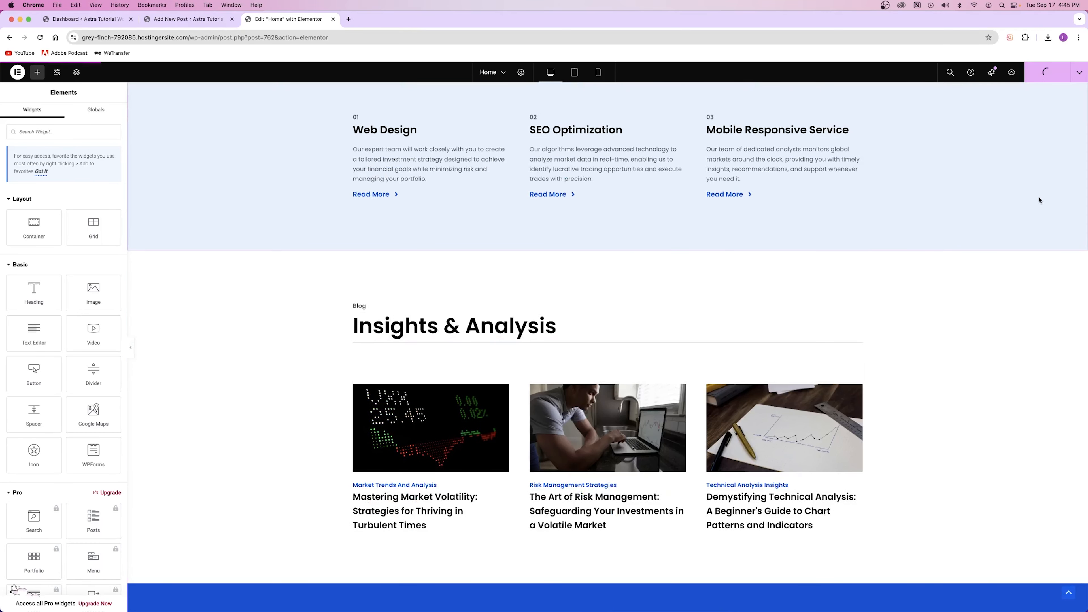
# Close the Blog Post 1 editor tab and return to the Home page in the Elementor editor.
pyautogui.scroll(-3, 523, 335)
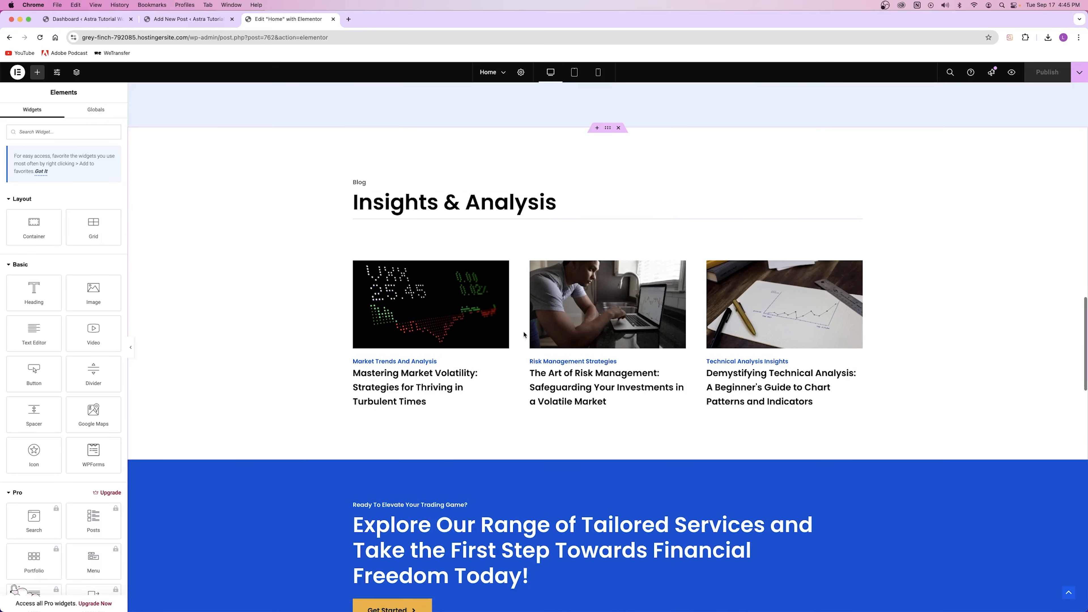
pyautogui.click(179, 20)
pyautogui.click(233, 19)
pyautogui.click(85, 19)
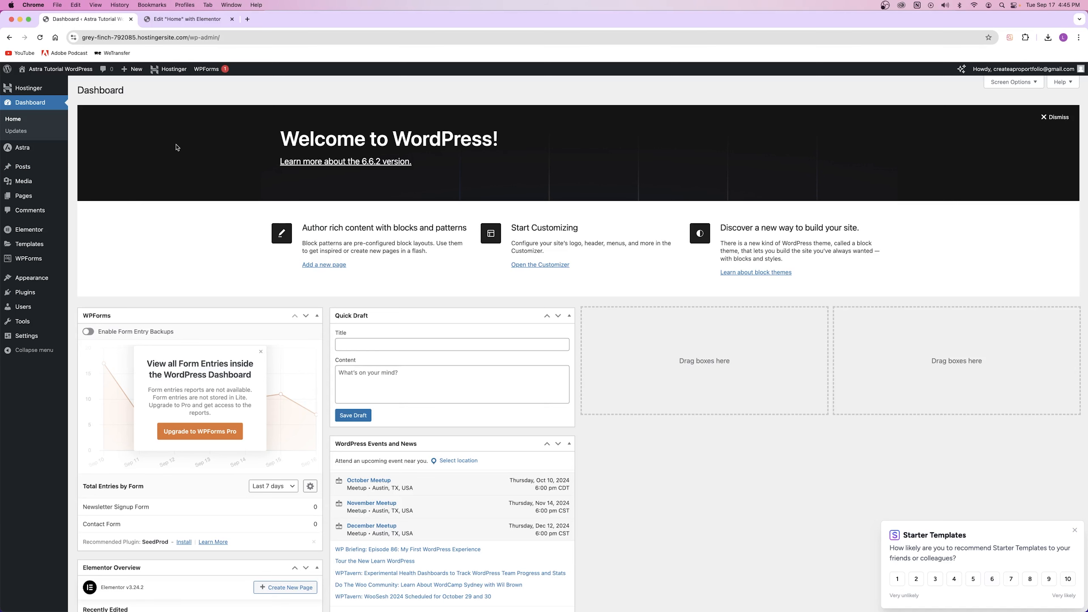
pyautogui.hotkey('ctrl', 'Tab')
# Inspect the editing settings of the blue call-to-action section's heading and Get Started button.
pyautogui.scroll(-5, 218, 208)
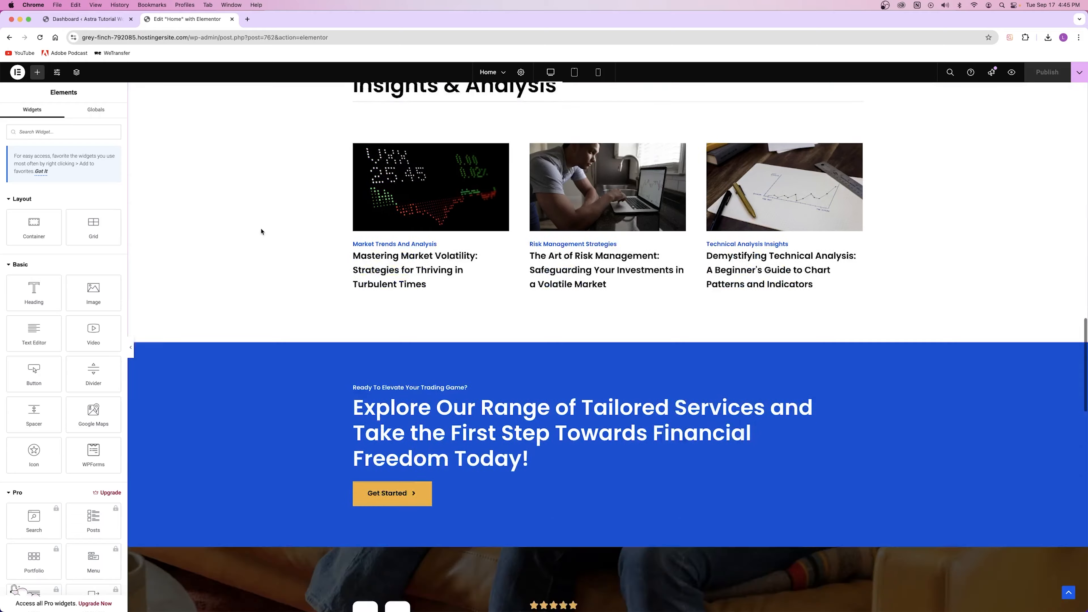
pyautogui.click(482, 292)
pyautogui.click(557, 323)
pyautogui.click(405, 383)
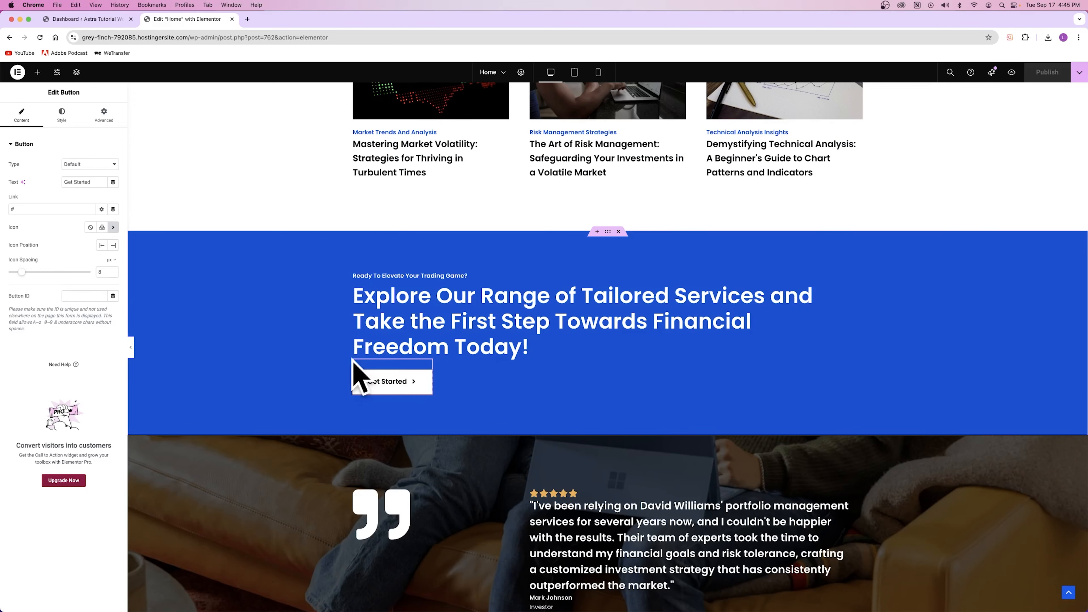
# Replace the testimonial section's background image with the media library photo of a laptop and monitor on a white desk.
pyautogui.scroll(-6, 370, 377)
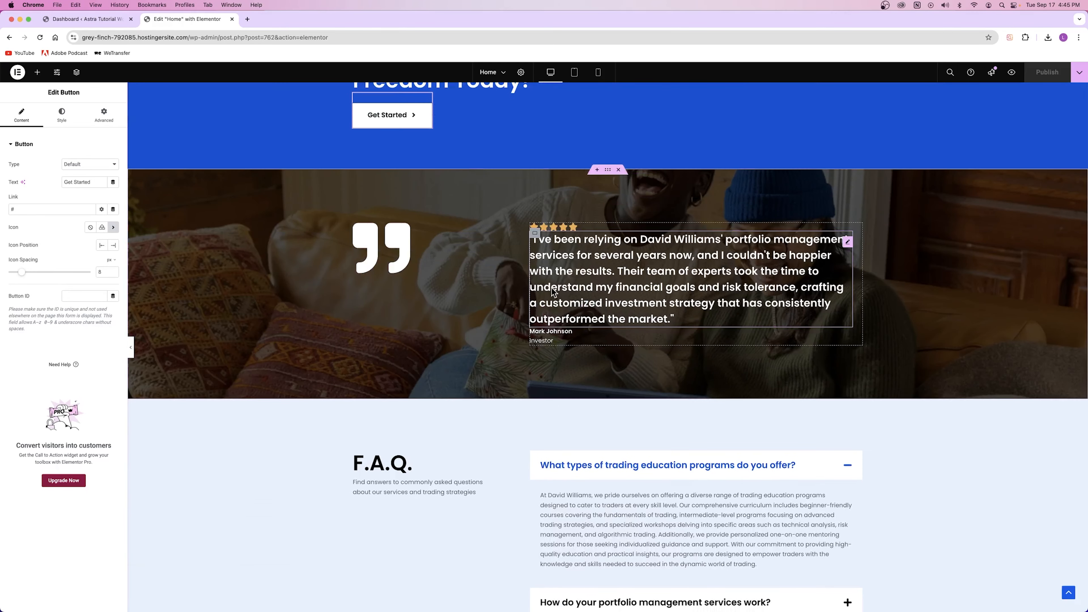
pyautogui.rightClick(258, 240)
pyautogui.click(274, 245)
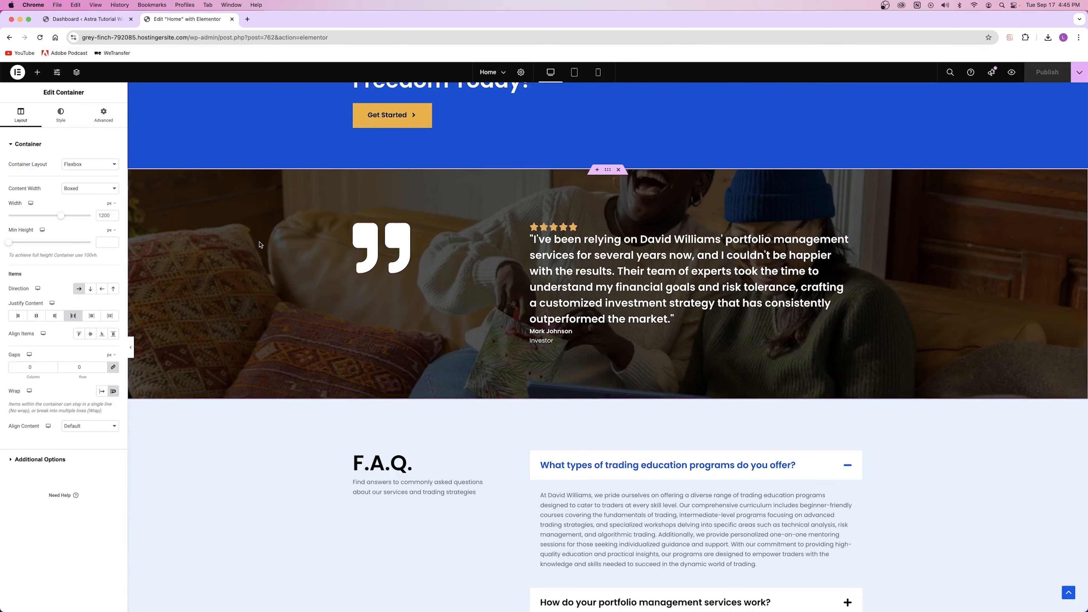
pyautogui.scroll(14, 227, 232)
pyautogui.scroll(-13, 267, 223)
pyautogui.scroll(-1, 268, 219)
pyautogui.rightClick(260, 259)
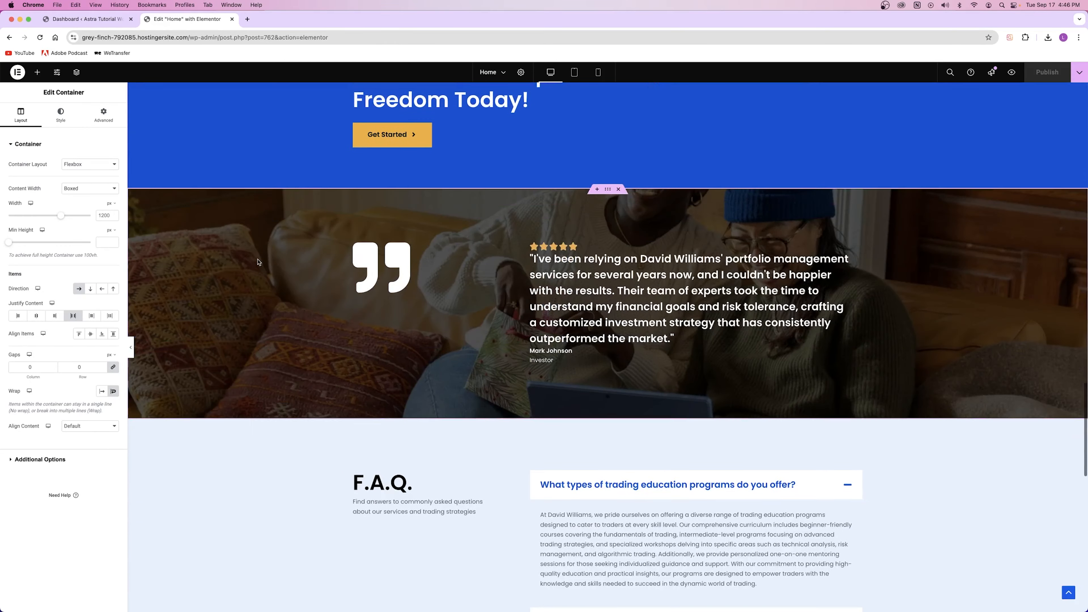
pyautogui.click(274, 269)
pyautogui.click(60, 114)
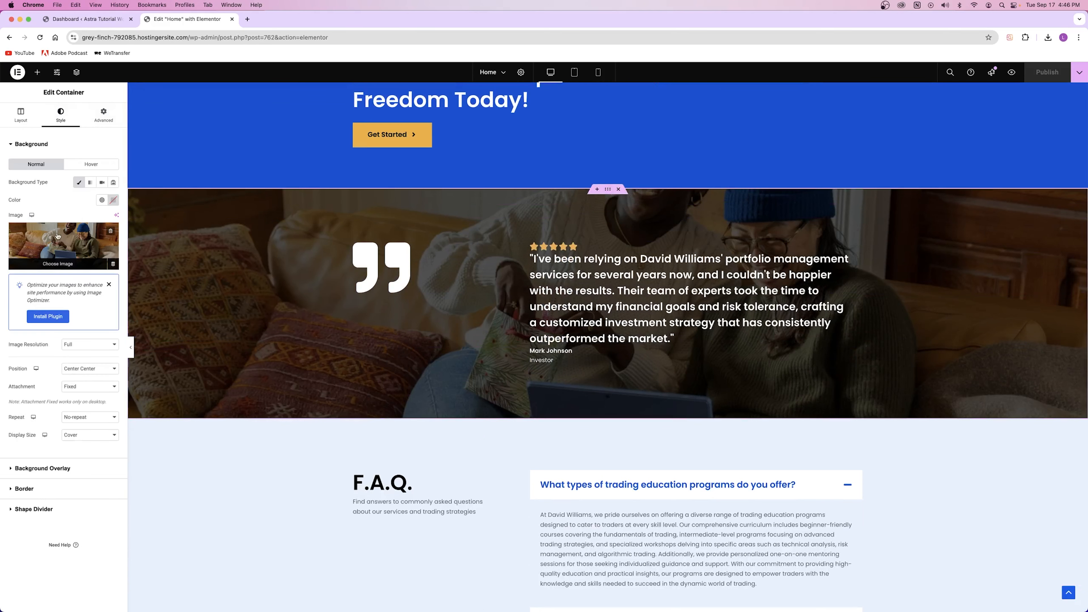
pyautogui.click(58, 236)
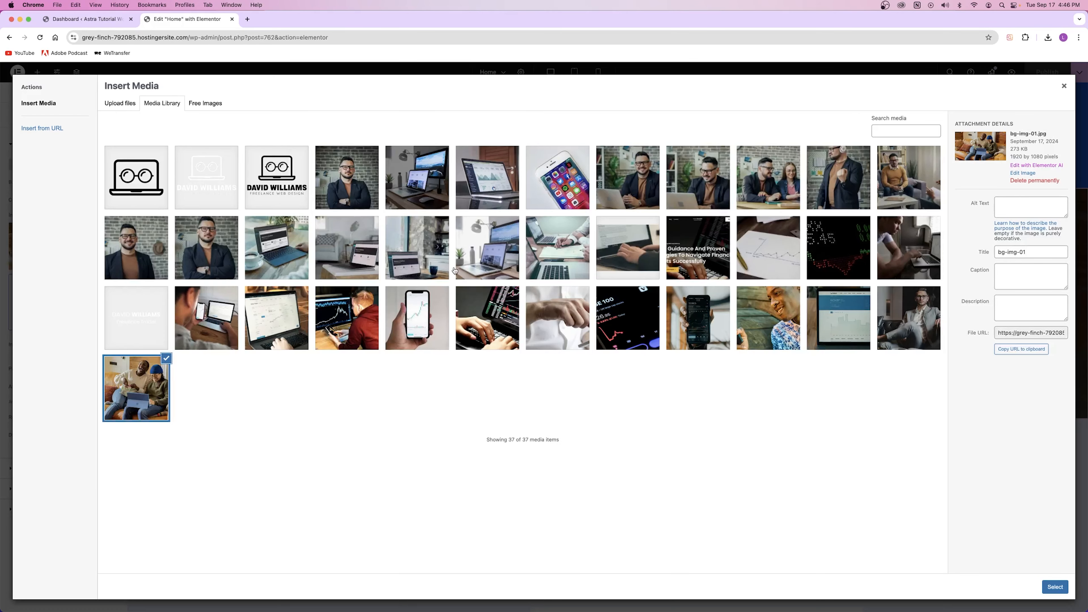
pyautogui.click(488, 255)
pyautogui.click(1054, 586)
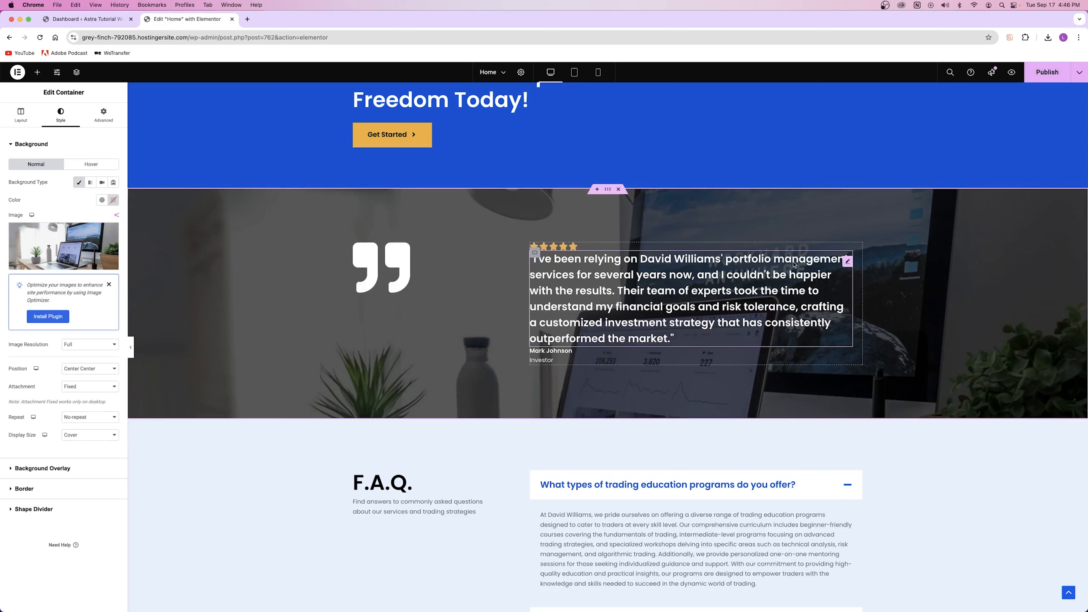
# Replace the testimonial author's name with a placeholder client name and set the description to "Client".
pyautogui.click(587, 281)
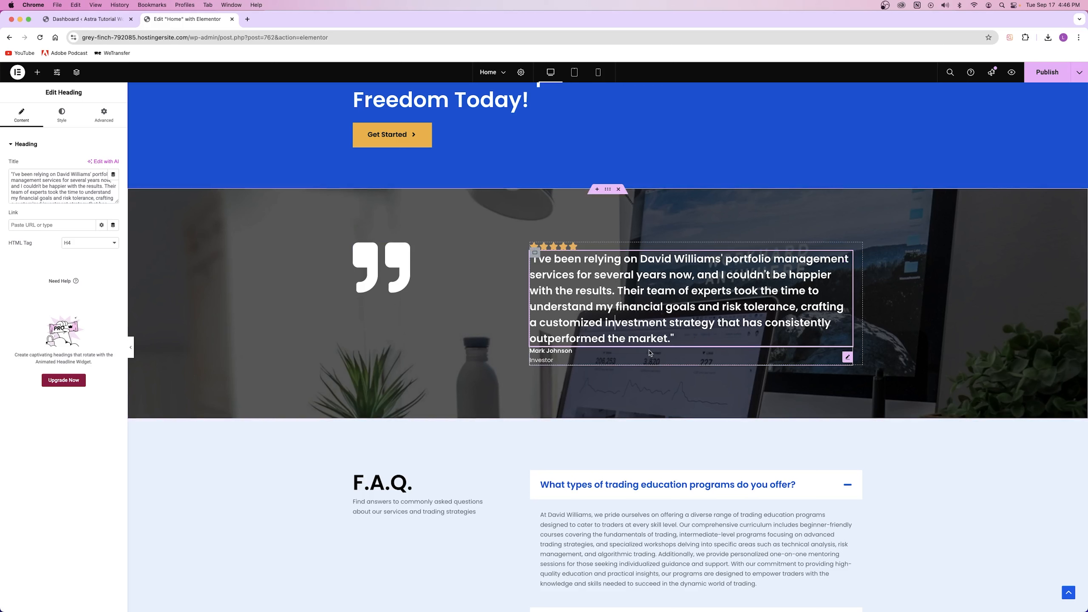
pyautogui.click(561, 355)
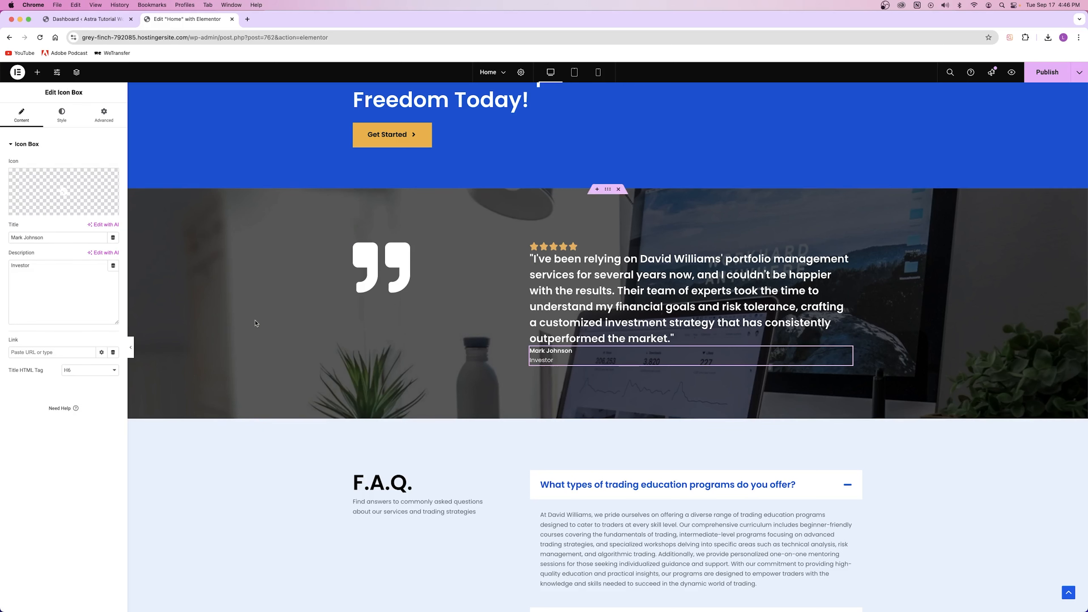
pyautogui.tripleClick(49, 235)
pyautogui.click(41, 269)
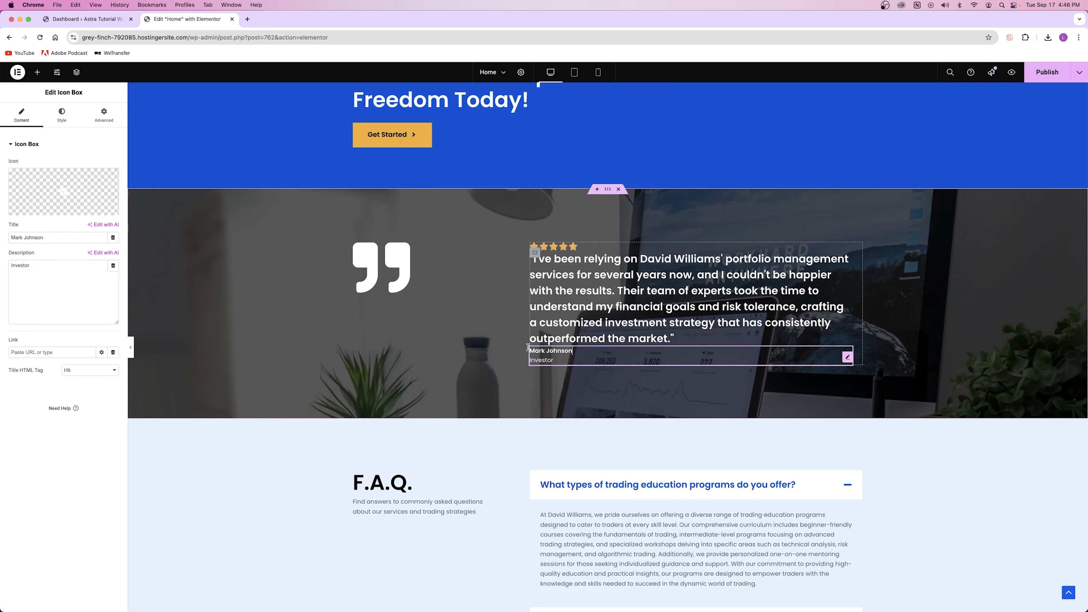
pyautogui.tripleClick(15, 237)
pyautogui.press('BackSpace')
pyautogui.write('John Smith')
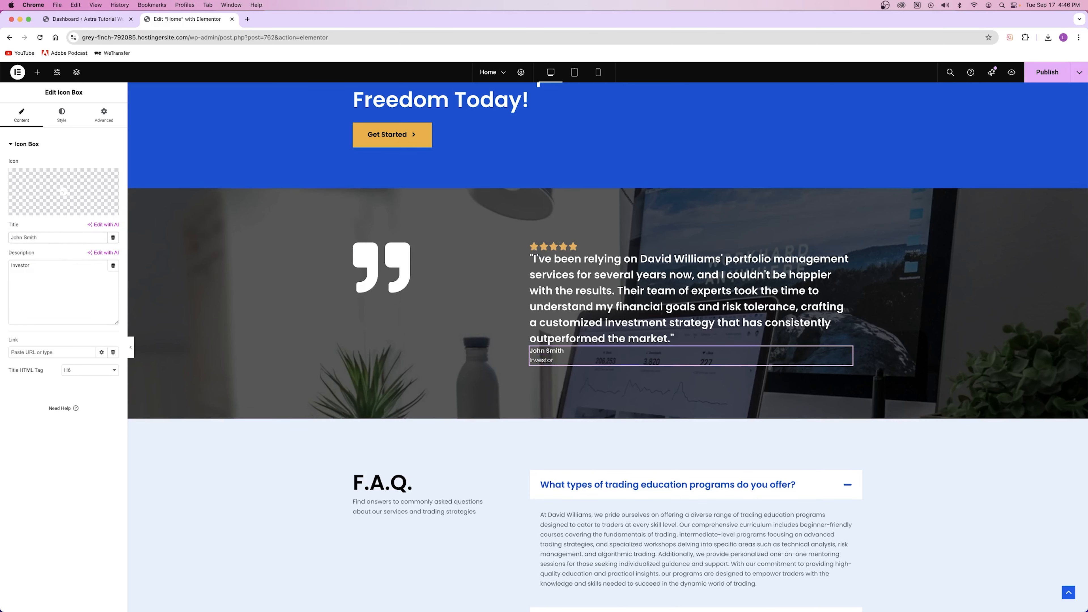
pyautogui.tripleClick(23, 267)
pyautogui.write('Client')
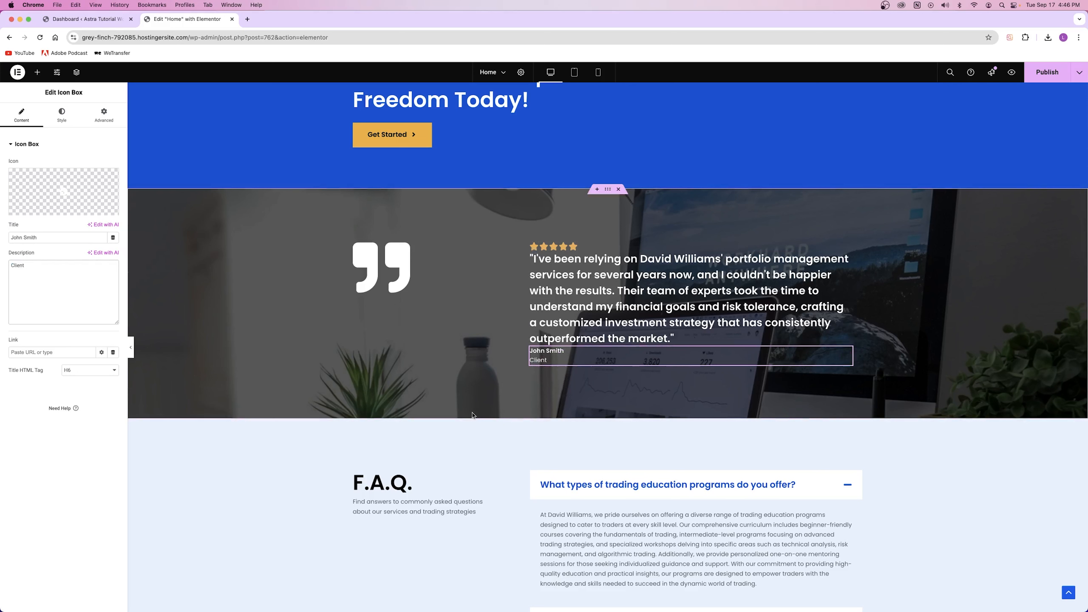
# Inspect the content and style settings of the testimonial's star rating, keeping the rating scale at 5.
pyautogui.click(564, 249)
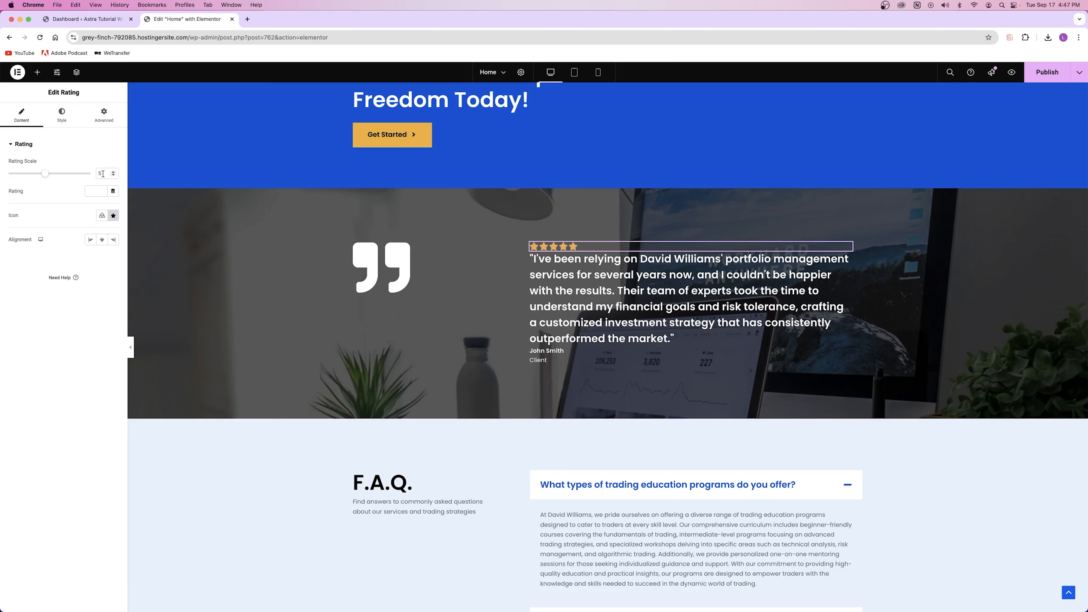
pyautogui.moveTo(53, 176); pyautogui.dragTo(17, 174)
pyautogui.write('5')
pyautogui.click(62, 114)
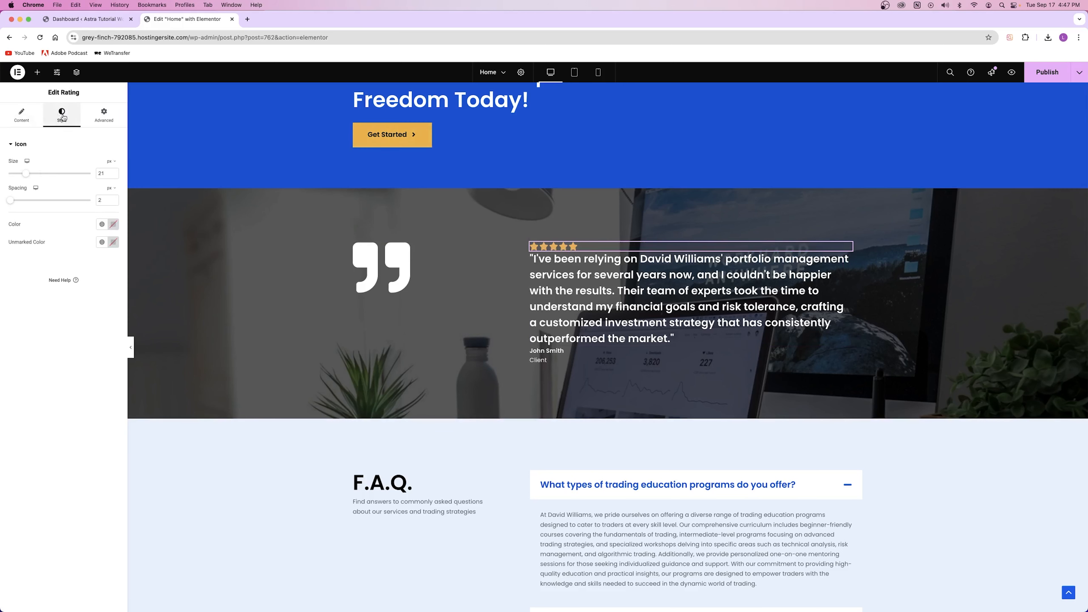
pyautogui.click(21, 119)
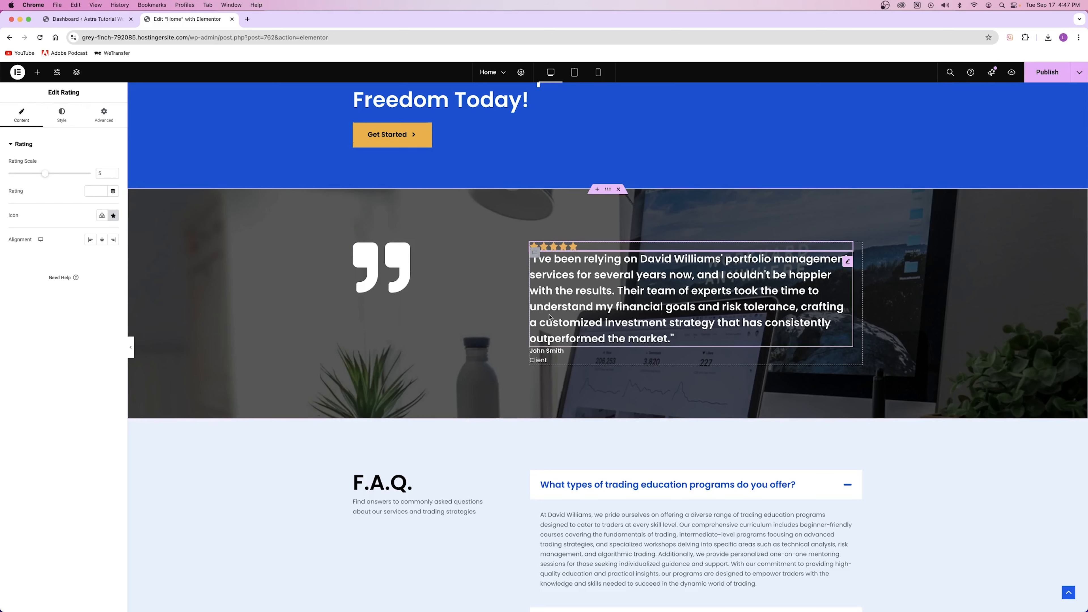
# Inspect the F.A.Q. heading's settings and the accordion's items, expanding and collapsing the first question.
pyautogui.scroll(-3, 651, 202)
pyautogui.scroll(-3, 542, 405)
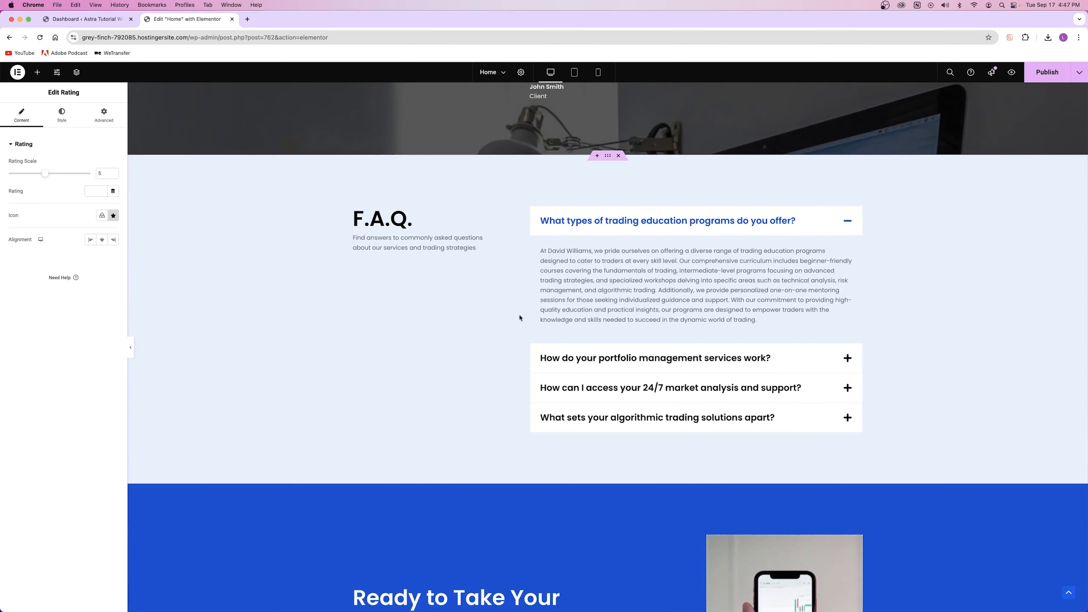
pyautogui.click(416, 228)
pyautogui.doubleClick(394, 224)
pyautogui.click(385, 225)
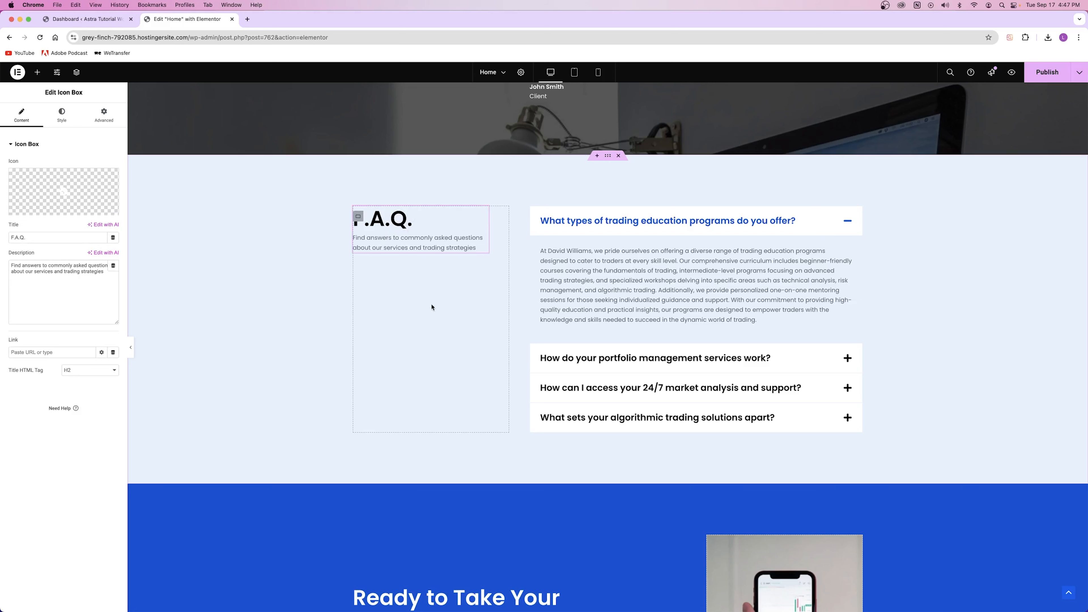
pyautogui.click(683, 236)
pyautogui.click(714, 226)
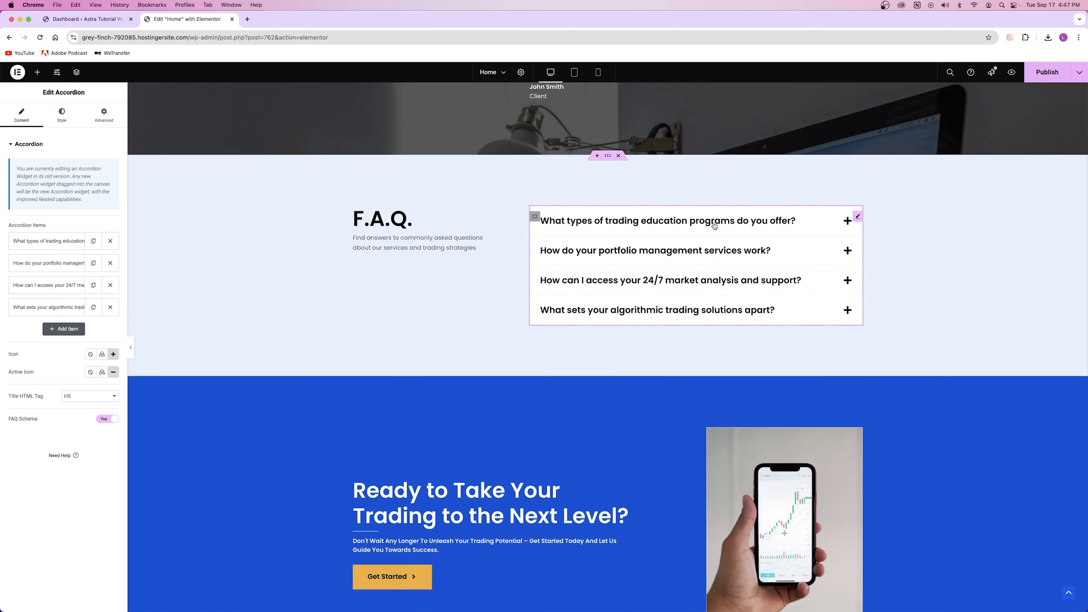
pyautogui.click(714, 225)
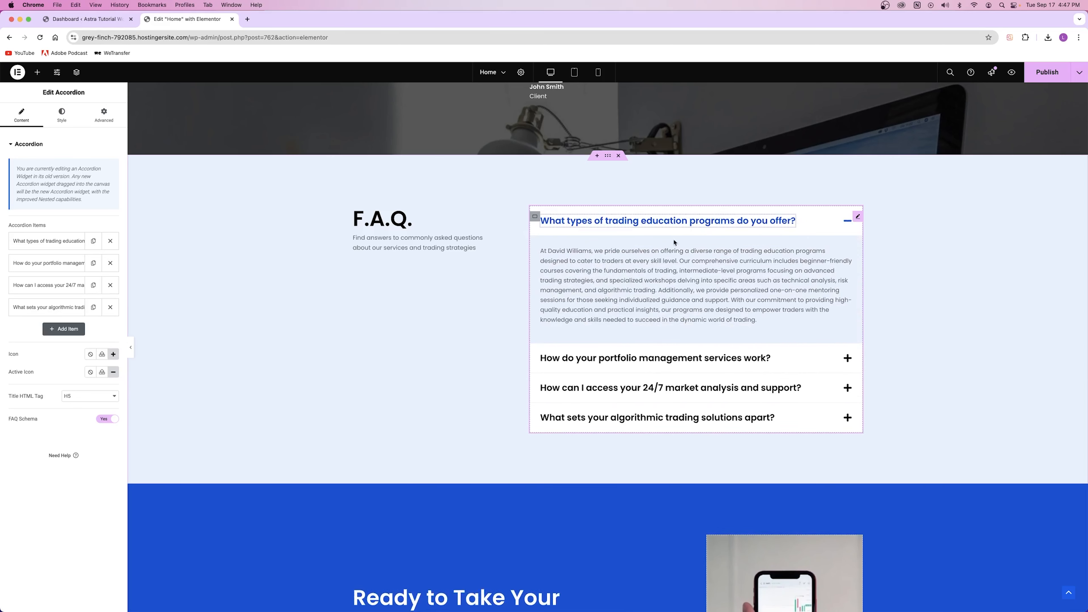
pyautogui.click(652, 226)
pyautogui.click(655, 252)
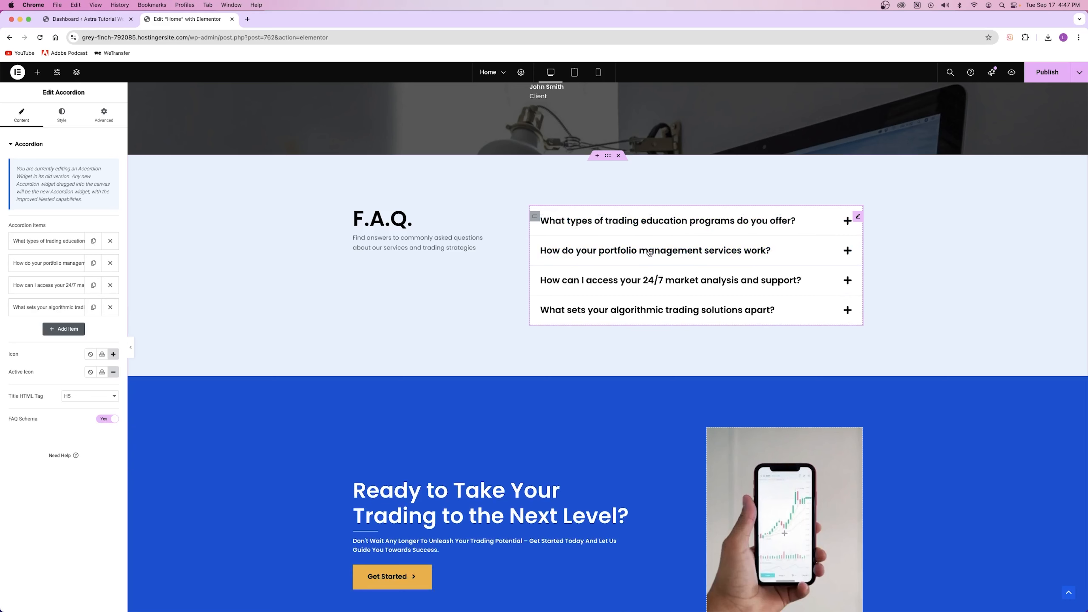
# Change the first F.A.Q. question's title to "How do I get started building my website?".
pyautogui.click(630, 226)
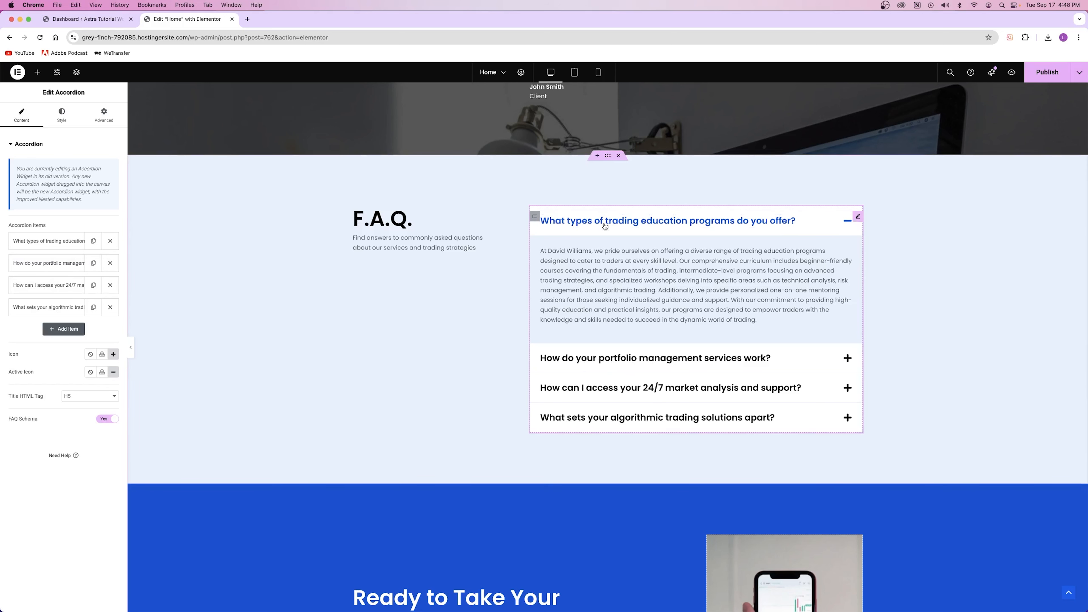
pyautogui.click(53, 241)
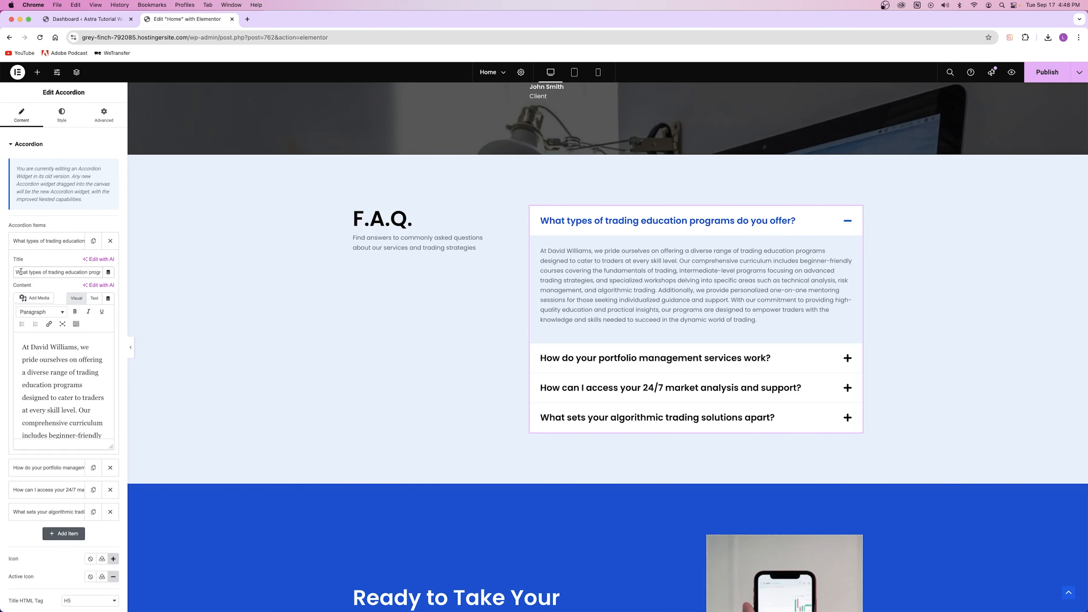
pyautogui.write('How do I get started building my website?')
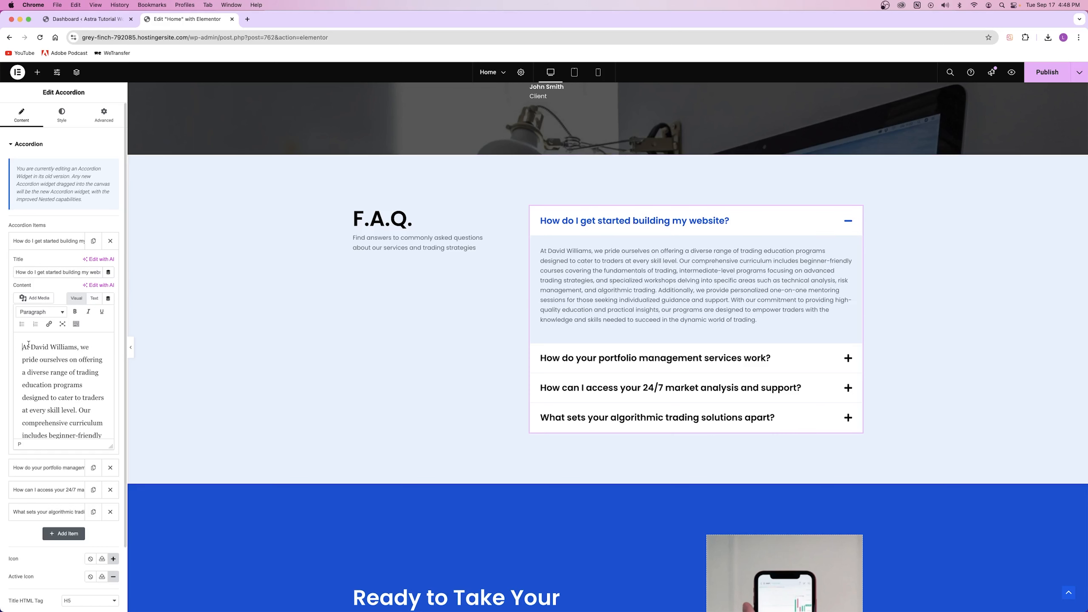
# Try inserting the filler text "asfasdfasdfa" at the start of the first F.A.Q. answer, remove it and collapse the item.
pyautogui.write('asfasdfasdfa At David')
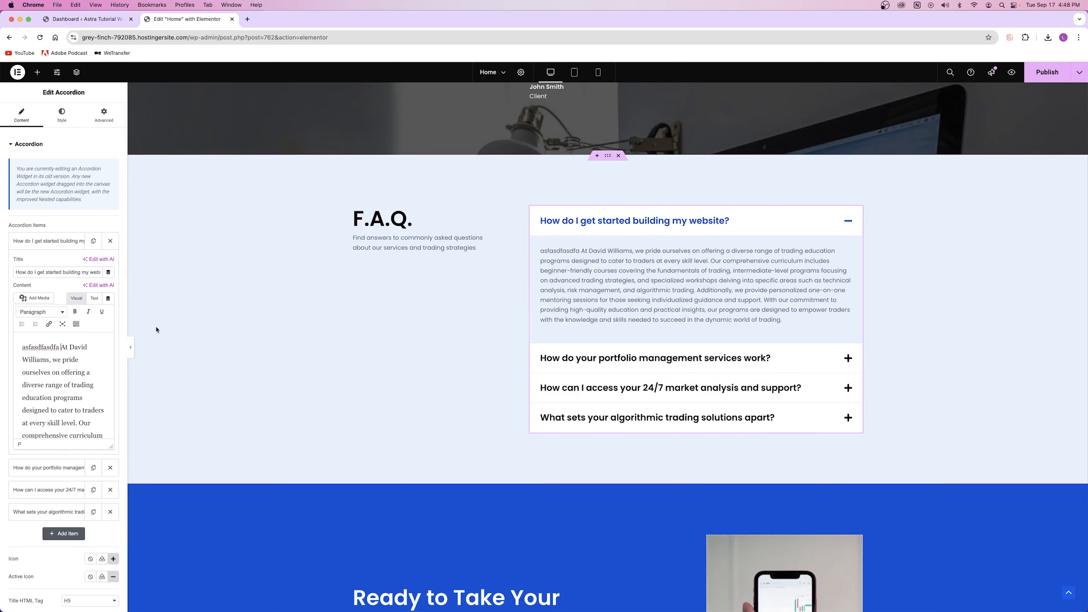
pyautogui.doubleClick(40, 347)
pyautogui.press('BackSpace')
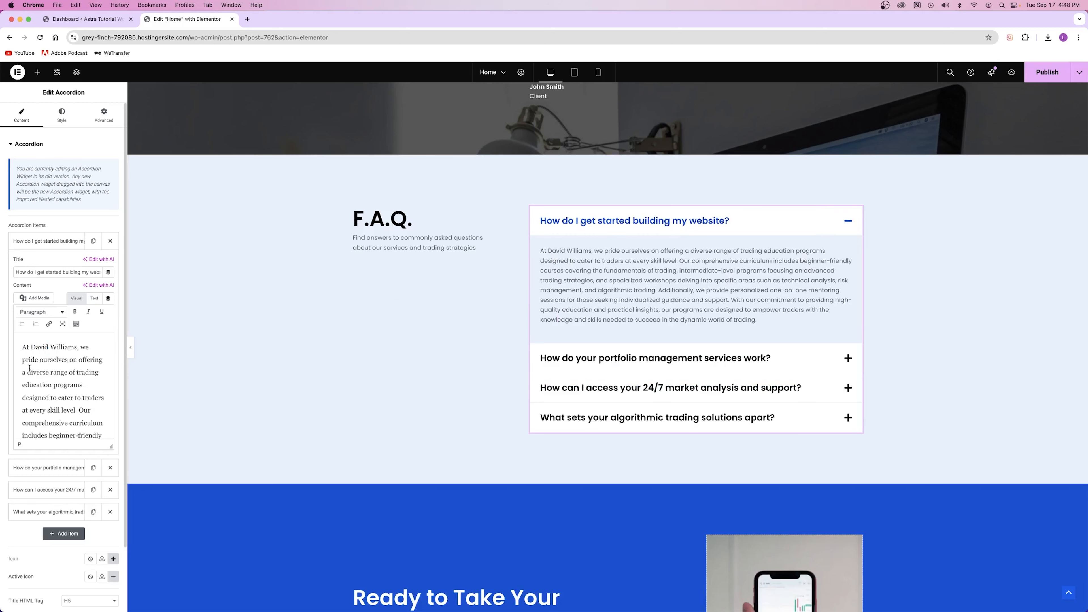
pyautogui.click(42, 241)
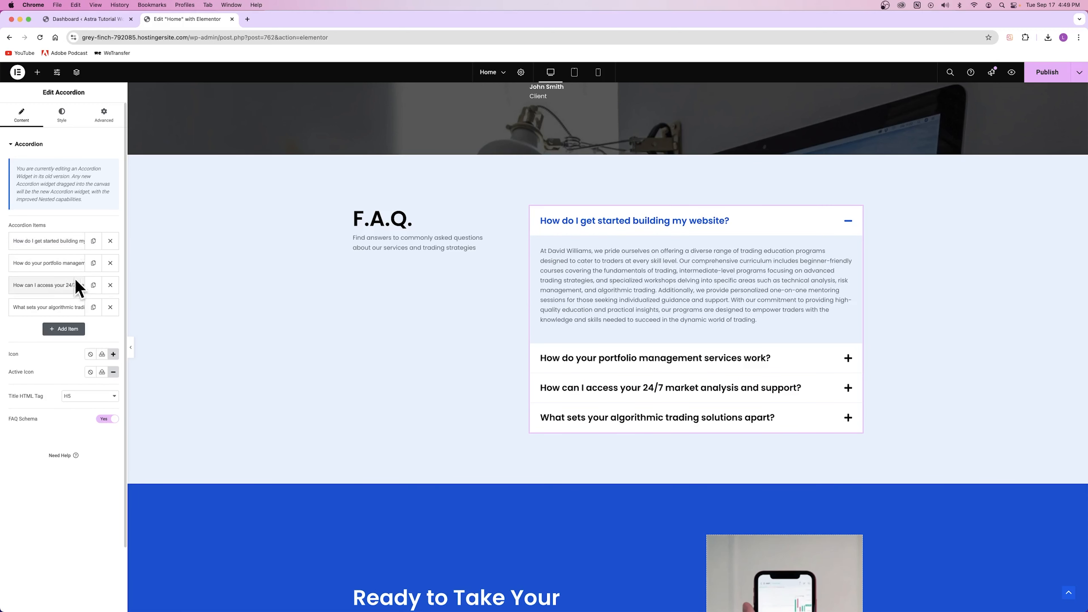
# Try adding a new item to the F.A.Q. accordion, and delete it again.
pyautogui.click(63, 329)
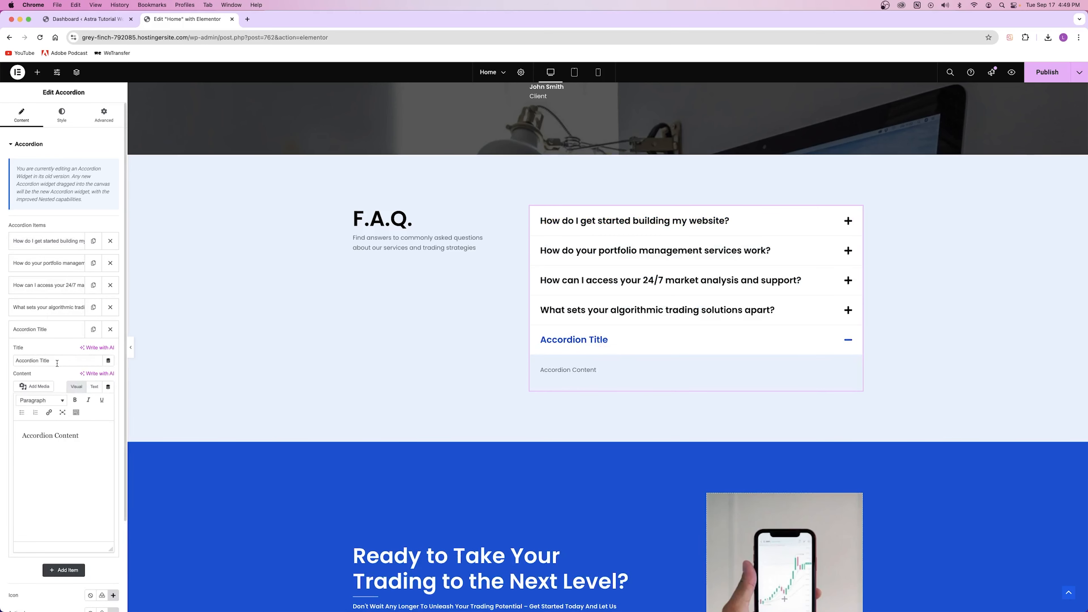
pyautogui.moveTo(57, 363); pyautogui.dragTo(11, 370)
pyautogui.click(110, 330)
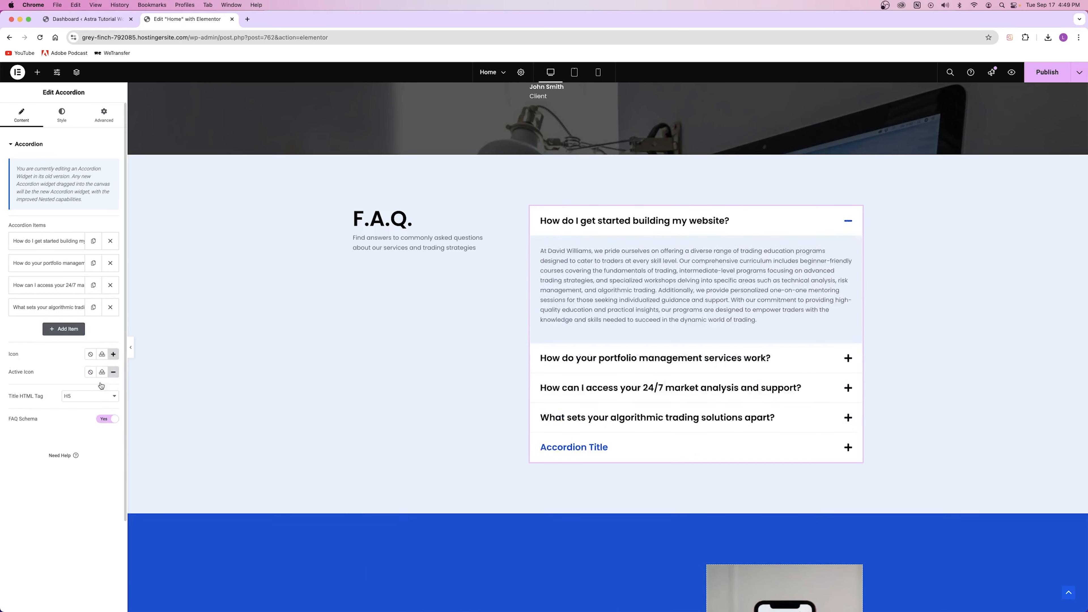
# Try duplicating the first F.A.Q. question, and delete the duplicate.
pyautogui.click(93, 241)
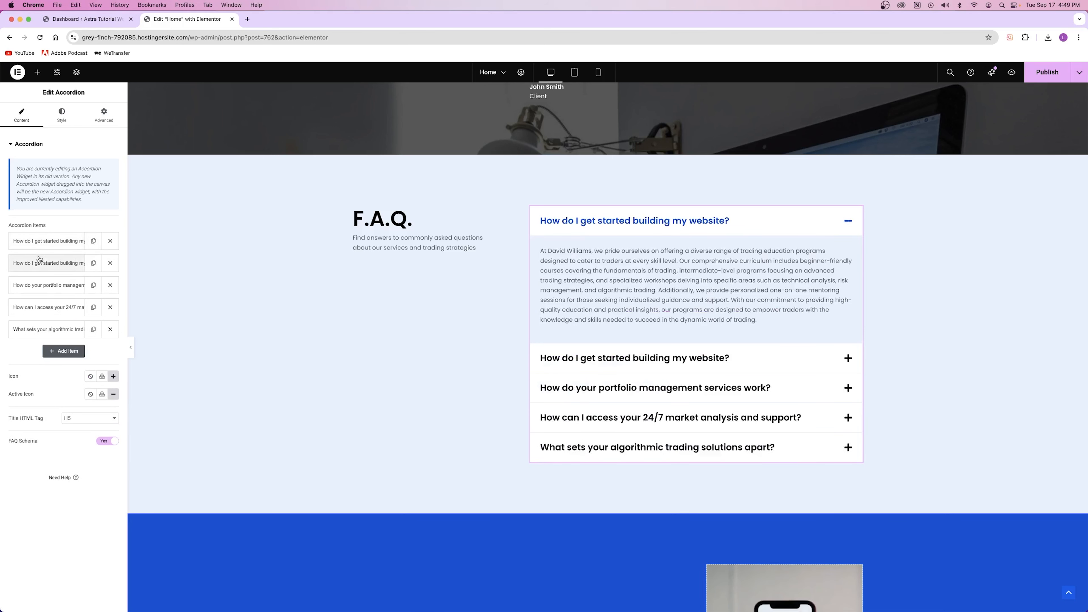
pyautogui.click(645, 211)
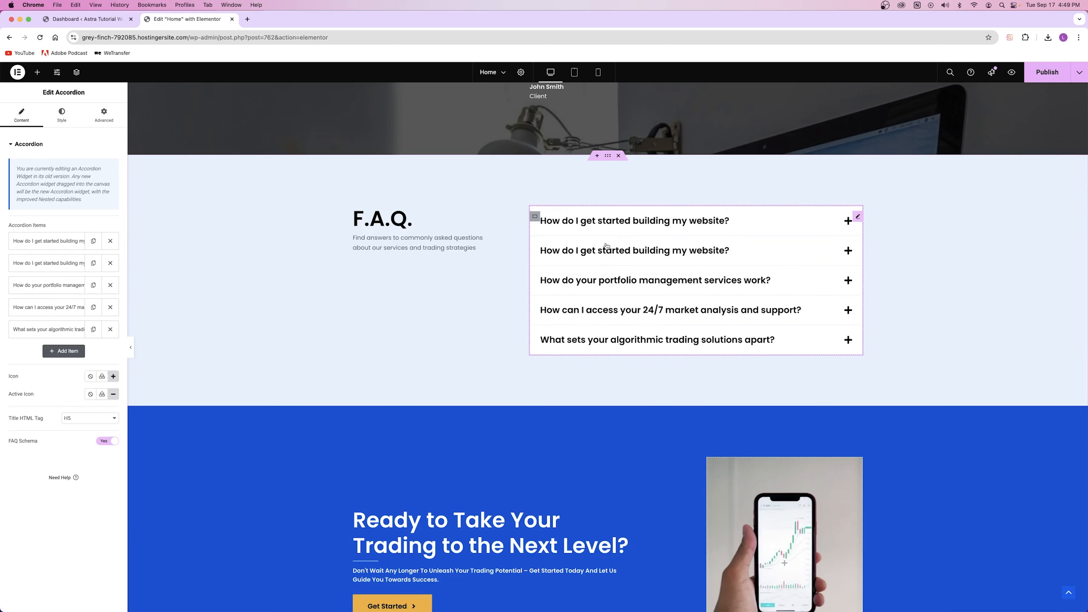
pyautogui.click(110, 263)
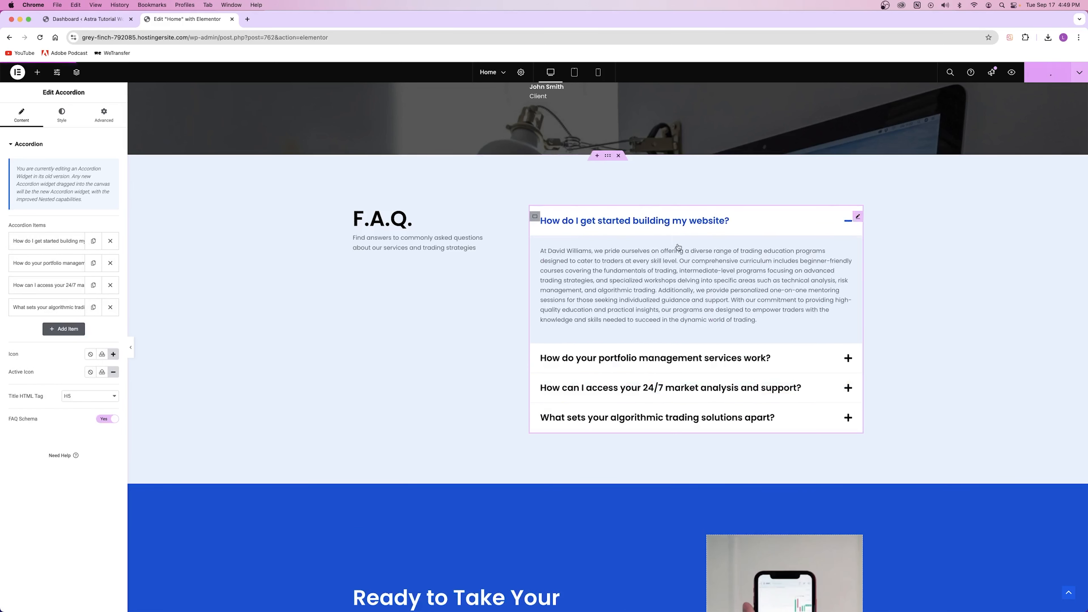
# Change the final call-to-action heading to "Ready to Take Your Online Presence and Build It Up" and check the supporting text below it.
pyautogui.scroll(-9, 460, 319)
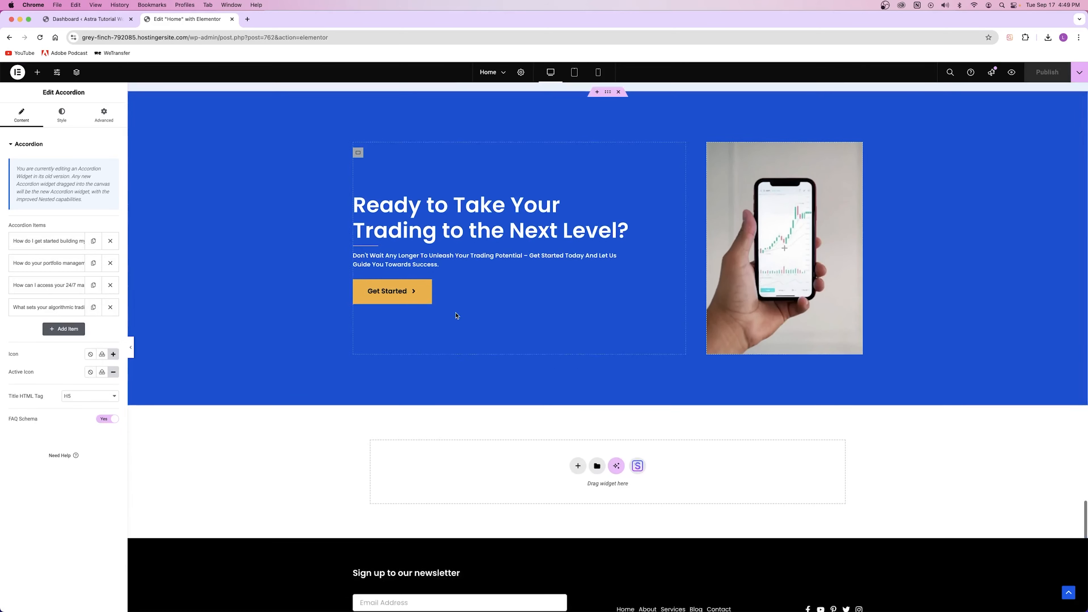
pyautogui.scroll(1, 457, 316)
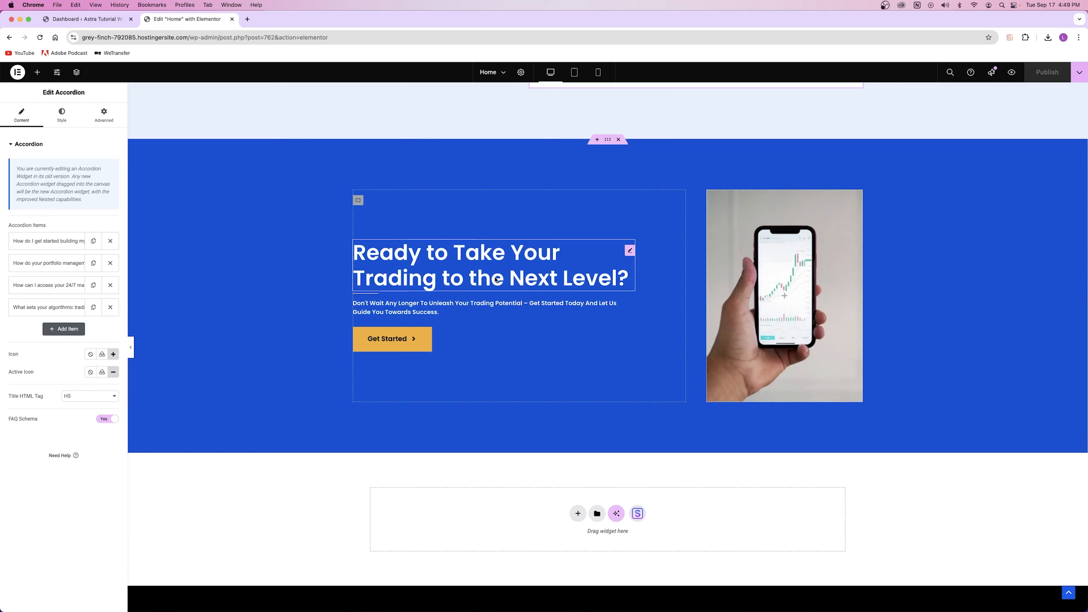
pyautogui.click(520, 283)
pyautogui.moveTo(56, 175); pyautogui.dragTo(85, 189)
pyautogui.write('Online Presence and Build It P')
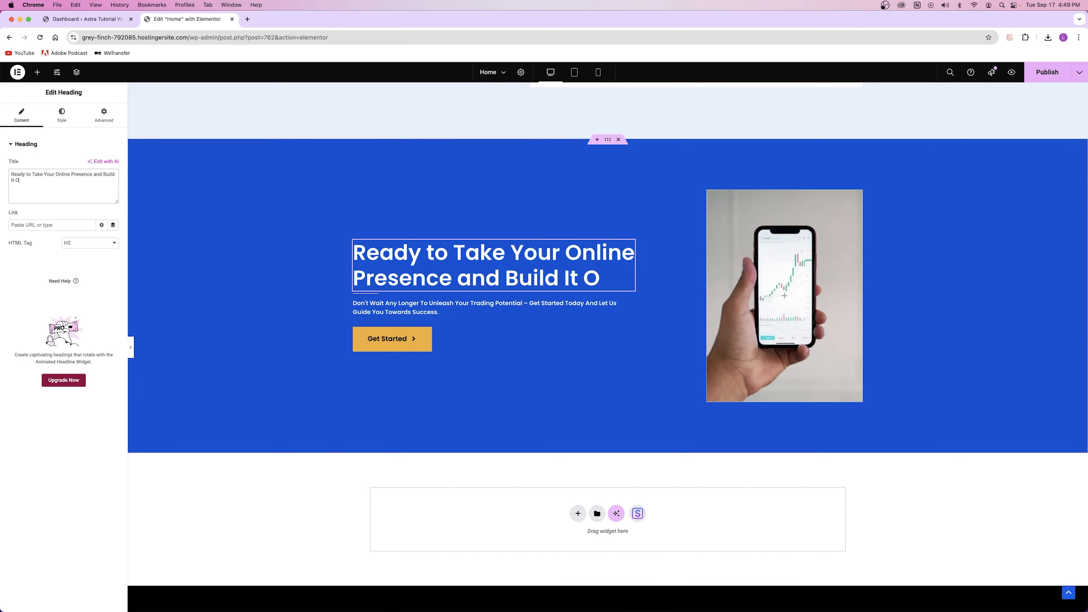
pyautogui.click(557, 305)
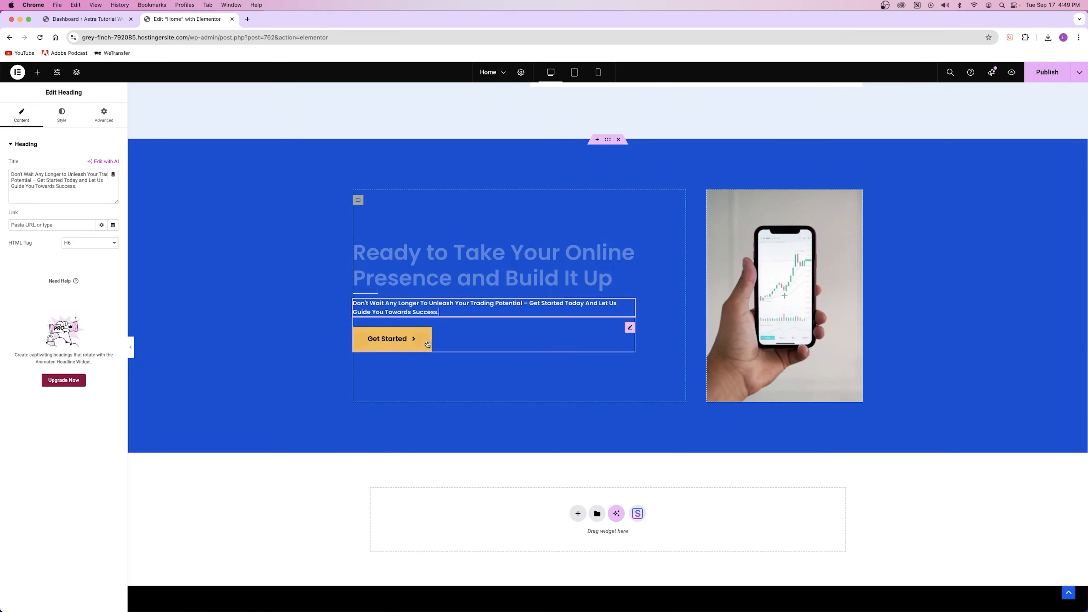
# Replace the phone photo in the final call-to-action with Astra-Tutorial-05.jpg as the container's background image, and publish the Home page.
pyautogui.click(713, 202)
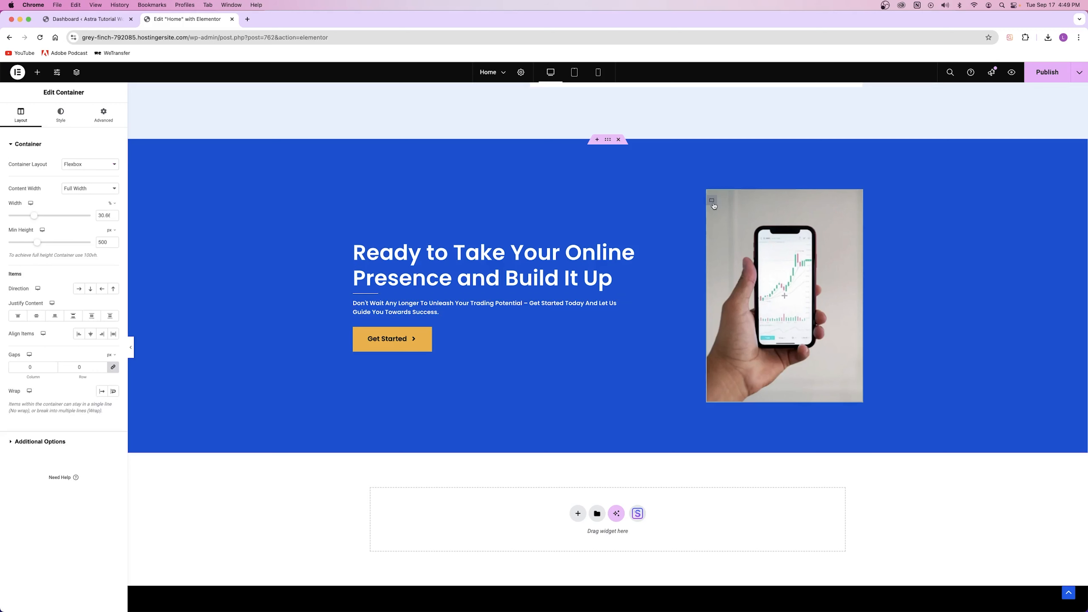
pyautogui.click(61, 115)
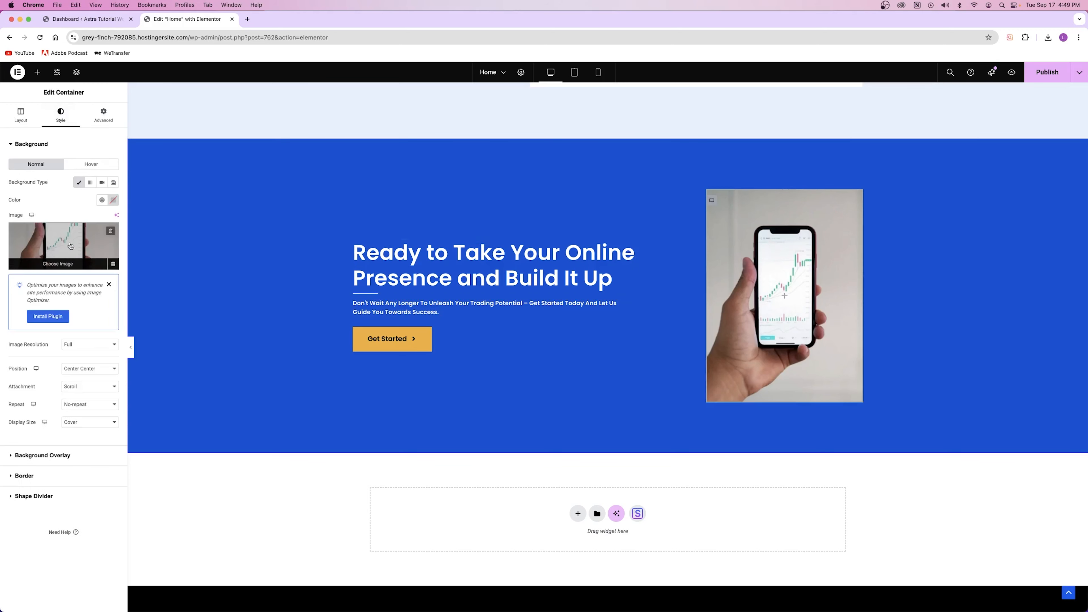
pyautogui.click(71, 243)
pyautogui.click(214, 254)
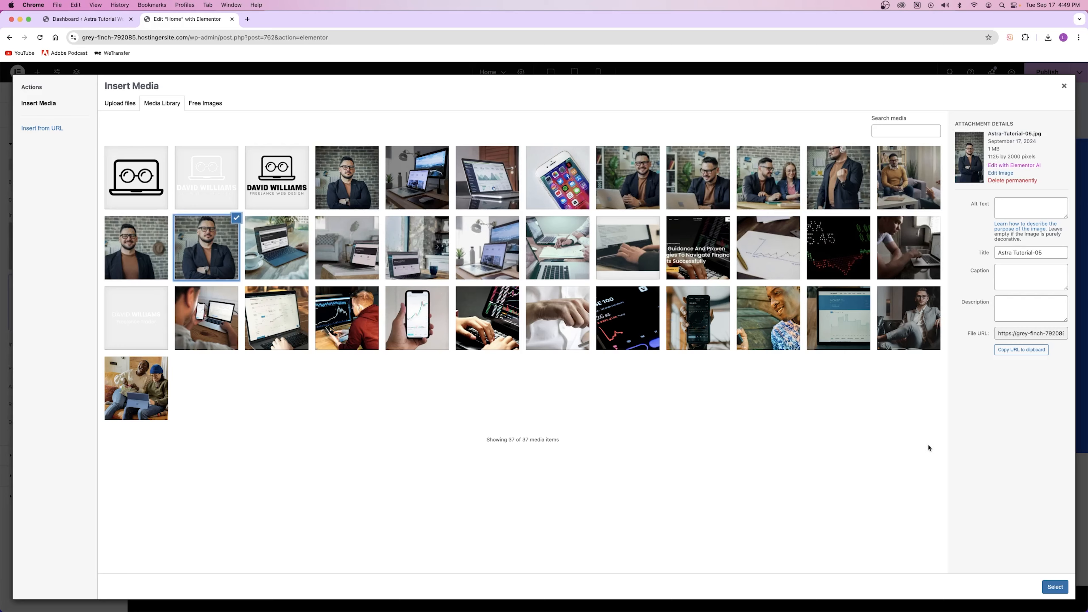
pyautogui.click(1055, 587)
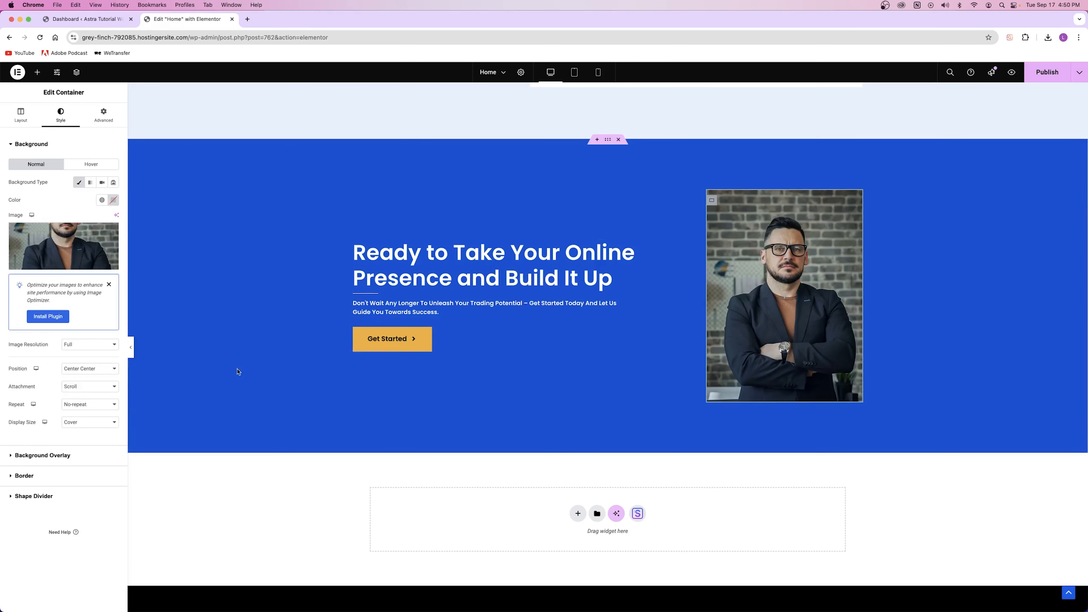
pyautogui.scroll(-3, 480, 446)
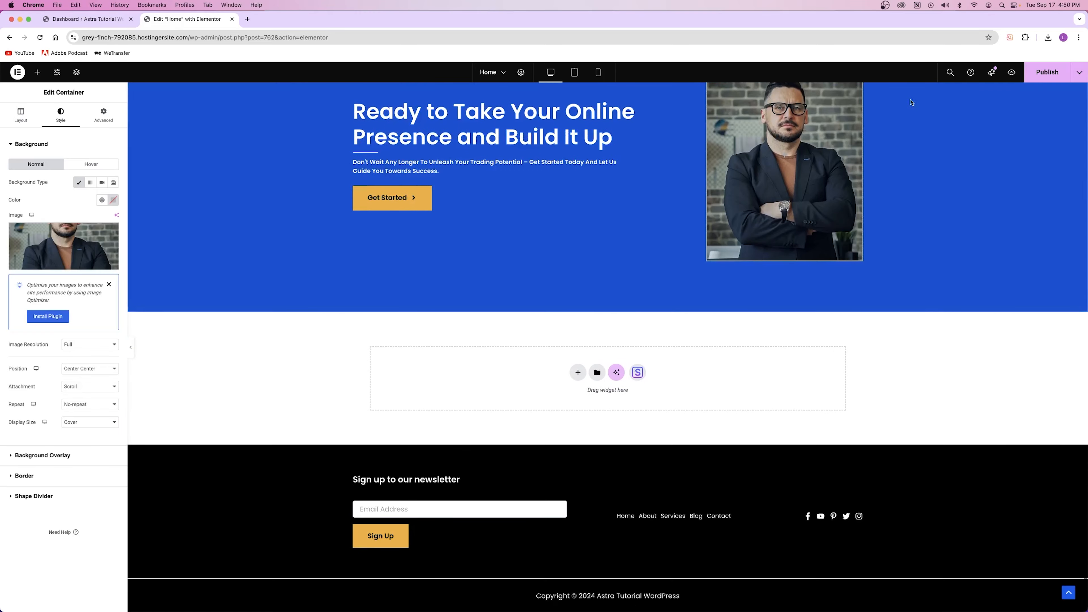
pyautogui.click(1046, 71)
# Preview the published Home page down to the footer, check the About page from the site's navigation, and close the preview.
pyautogui.scroll(15, 615, 253)
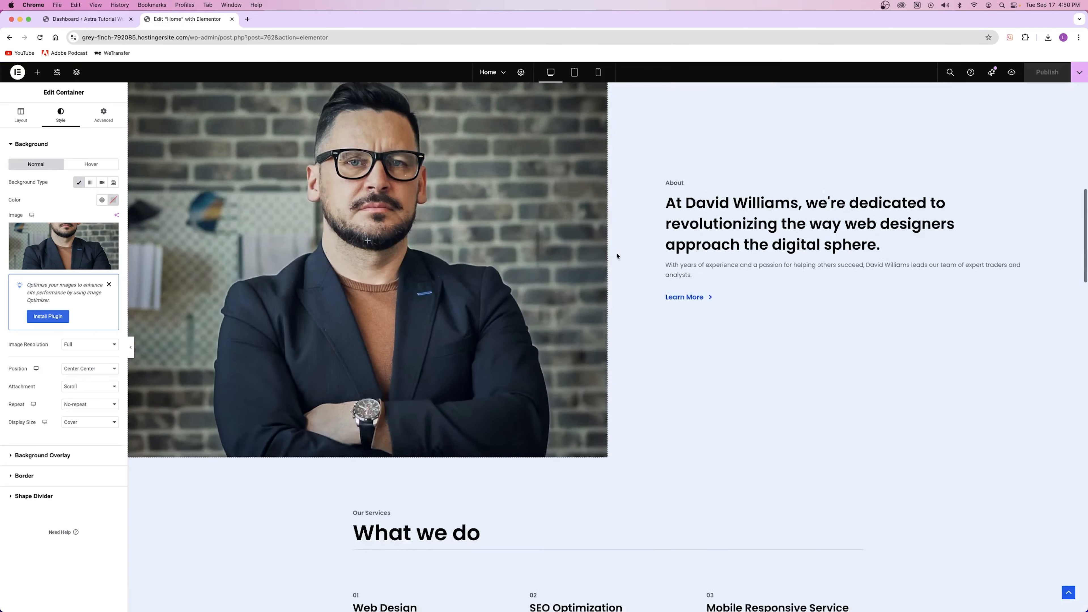
pyautogui.click(1012, 72)
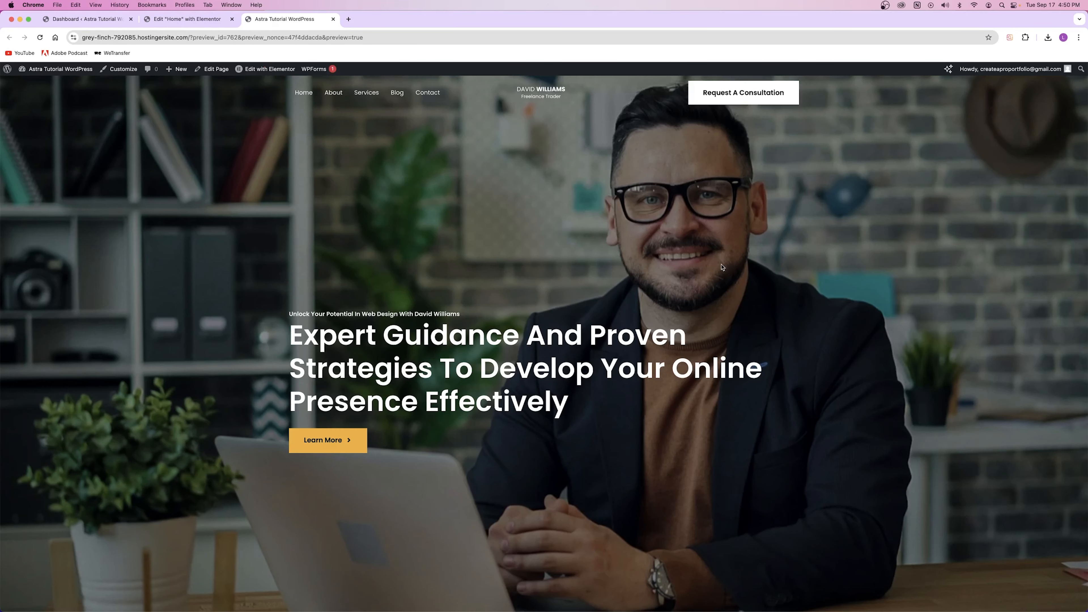
pyautogui.scroll(-5, 494, 346)
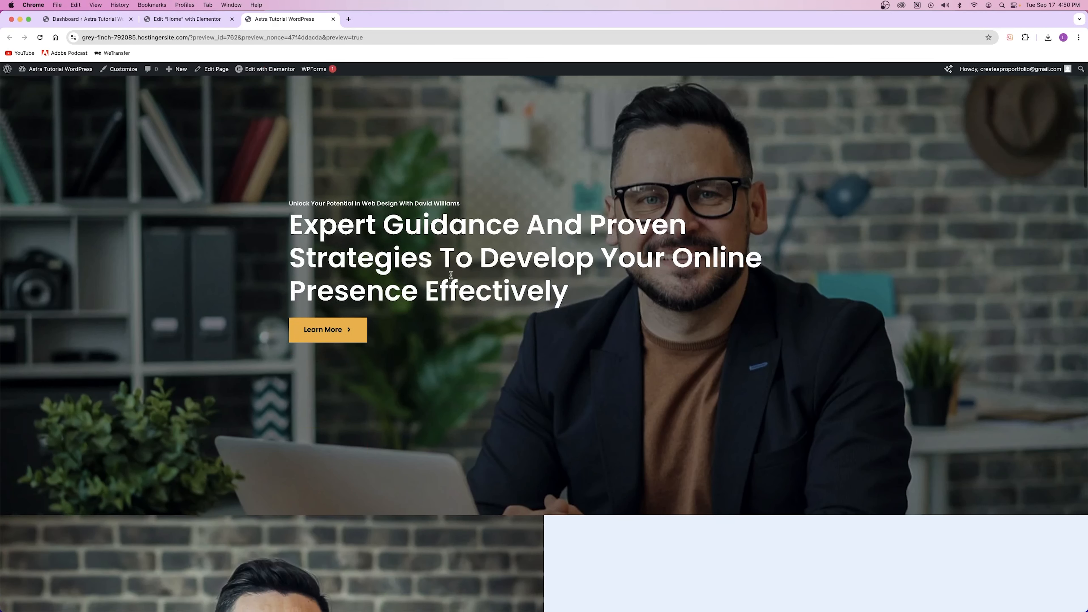
pyautogui.scroll(-14, 494, 346)
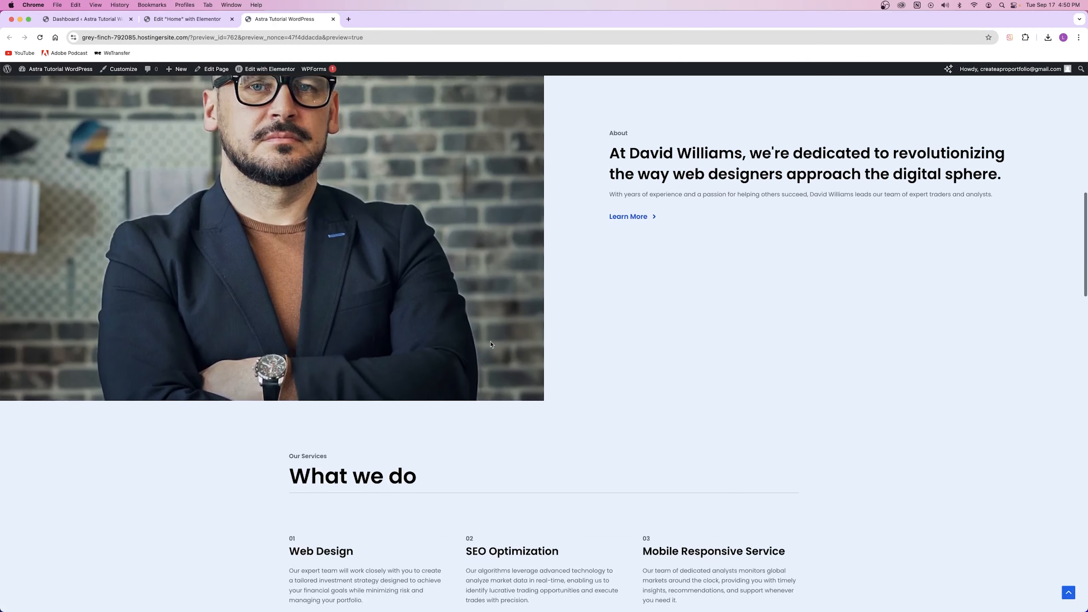
pyautogui.scroll(-20, 491, 344)
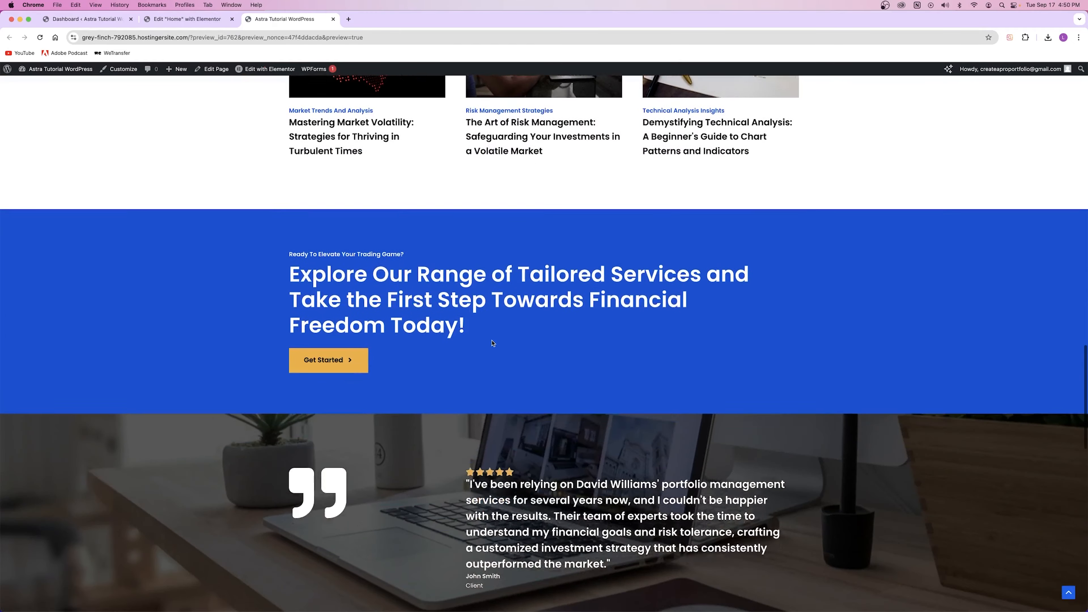
pyautogui.scroll(-14, 489, 340)
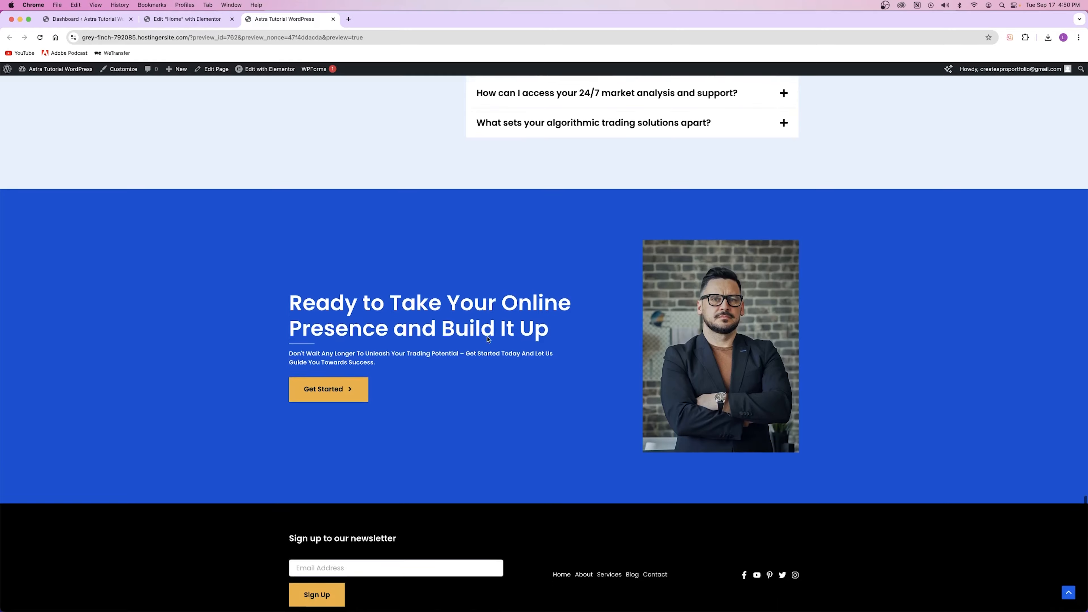
pyautogui.scroll(20, 486, 339)
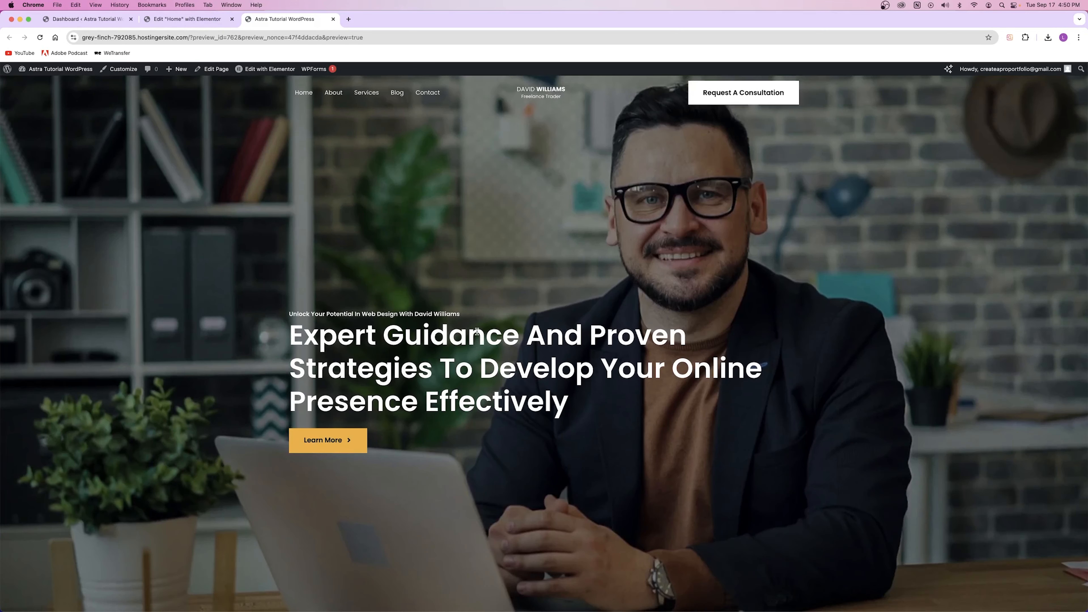
pyautogui.click(333, 93)
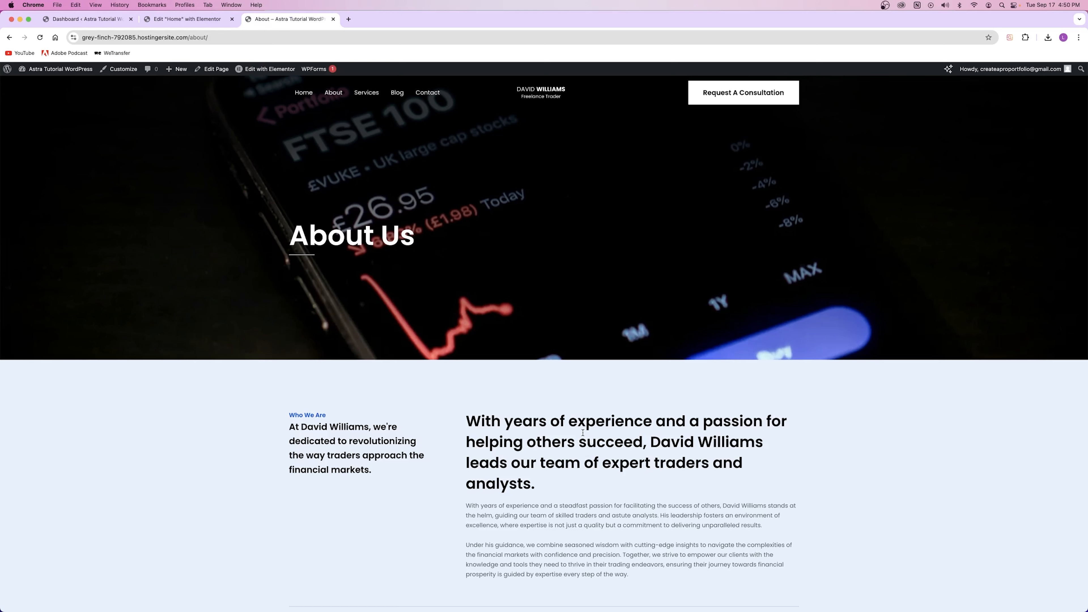
pyautogui.click(333, 19)
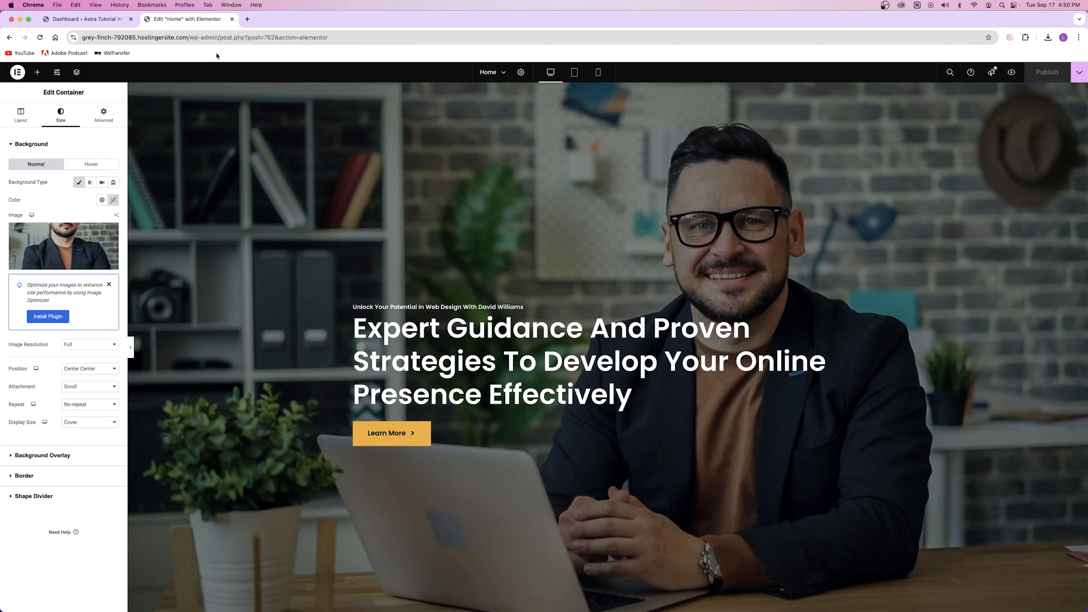
# Switch the Elementor editor to the About page and look through its sections.
pyautogui.click(502, 73)
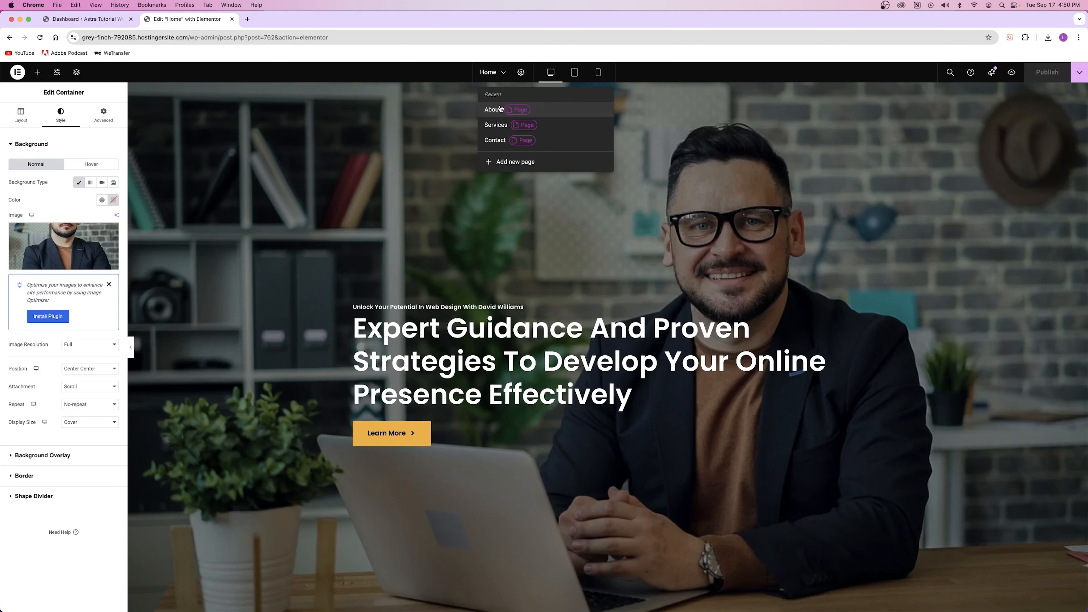
pyautogui.click(500, 109)
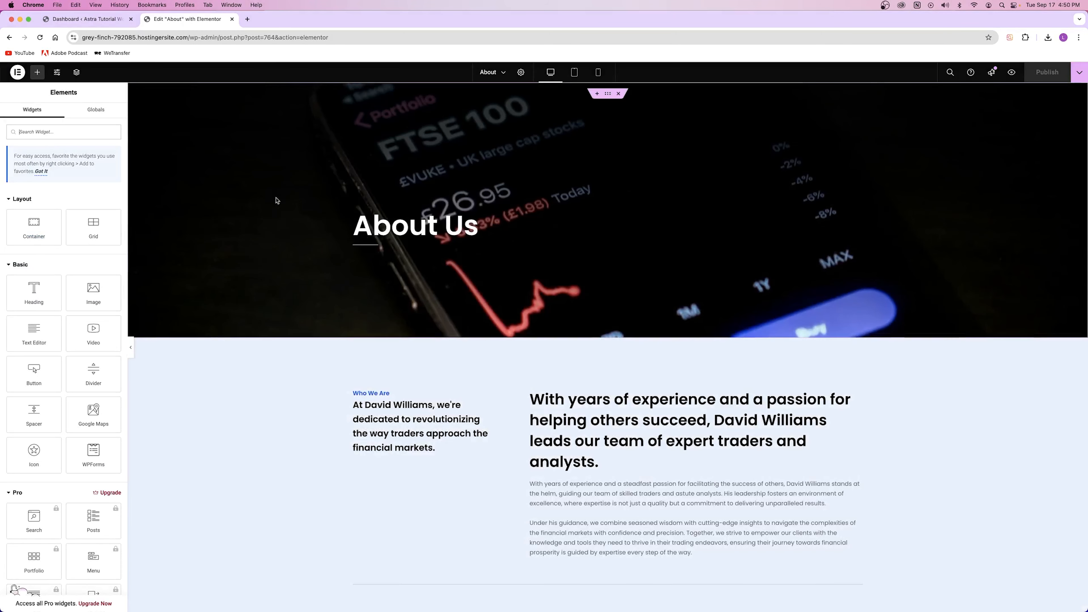
pyautogui.scroll(-10, 437, 260)
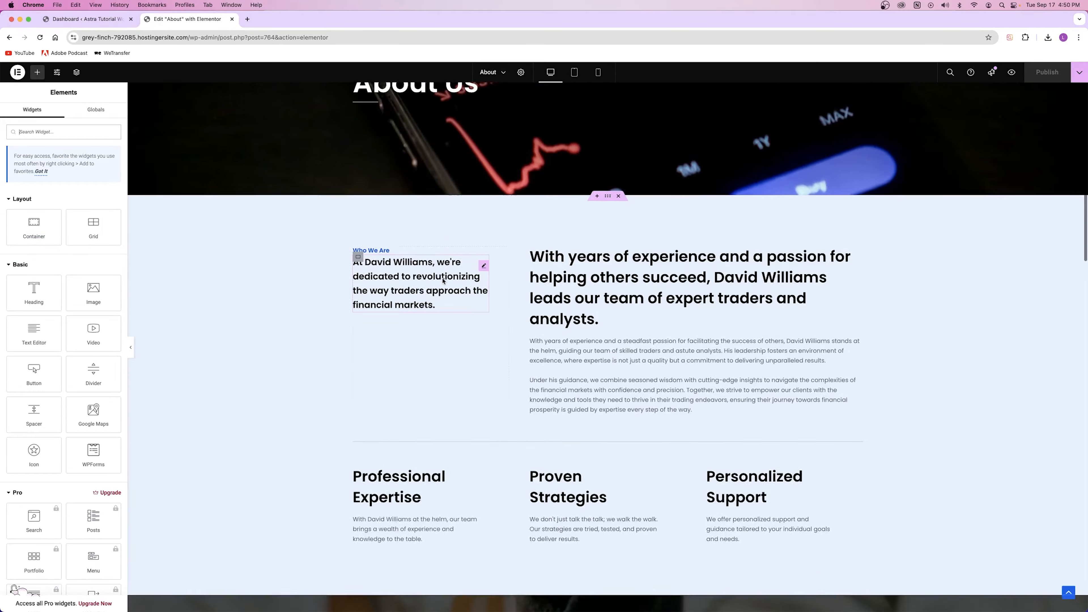
pyautogui.scroll(-15, 437, 260)
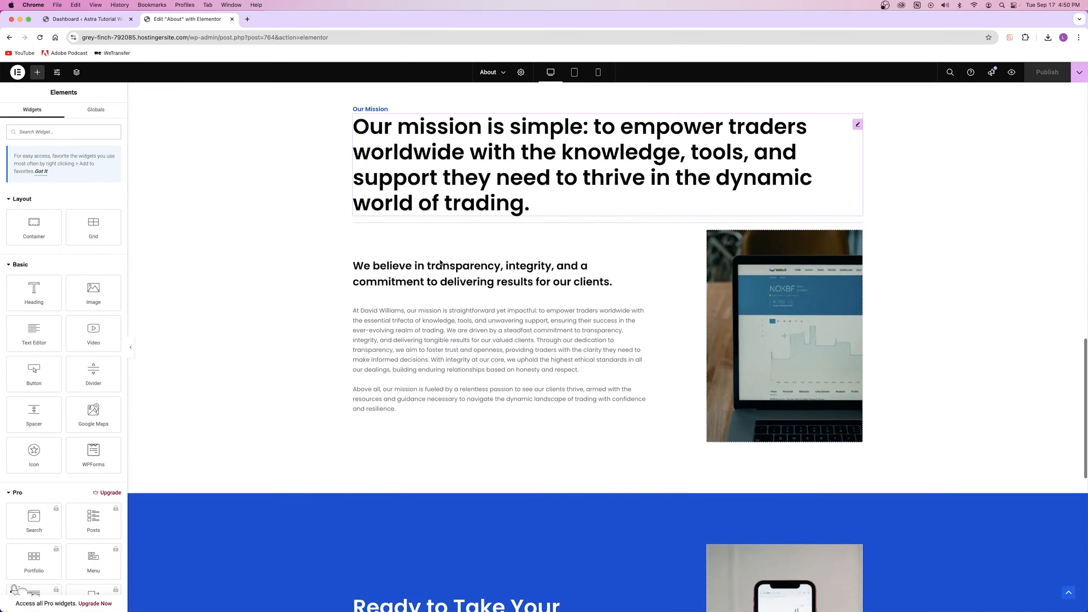
pyautogui.scroll(20, 573, 281)
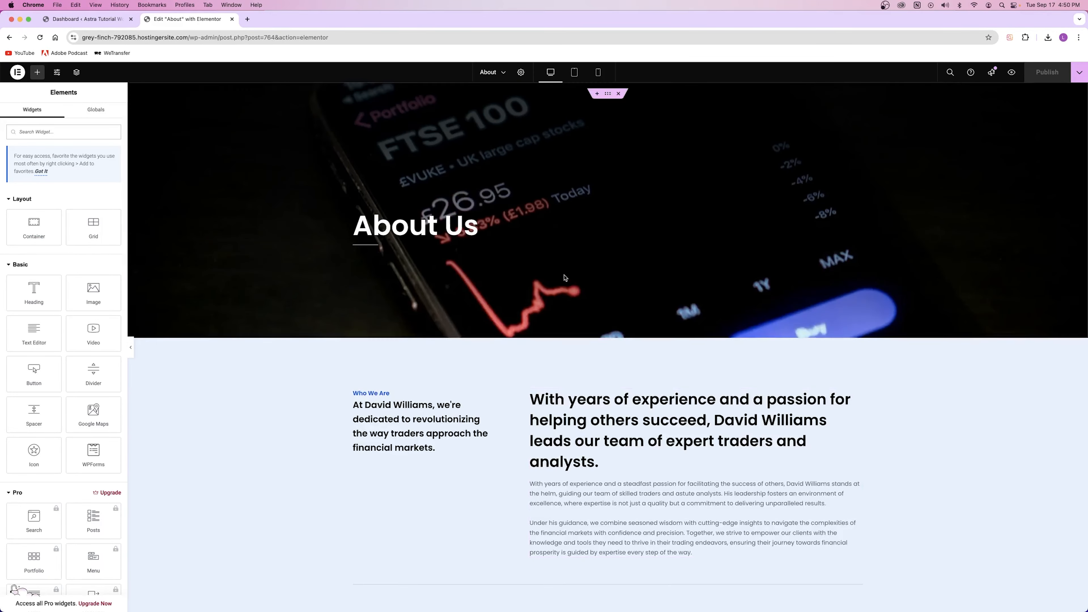
# Try Astra-Tutorial-03.jpg as the background image of the "About Us" banner container.
pyautogui.rightClick(250, 186)
pyautogui.click(275, 194)
pyautogui.click(72, 113)
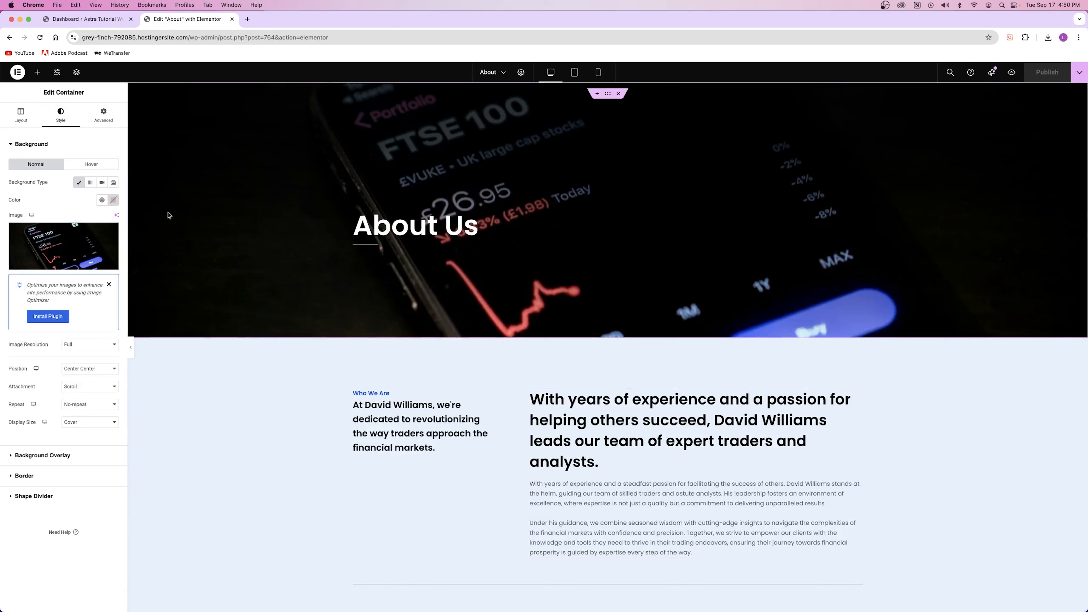
pyautogui.click(65, 246)
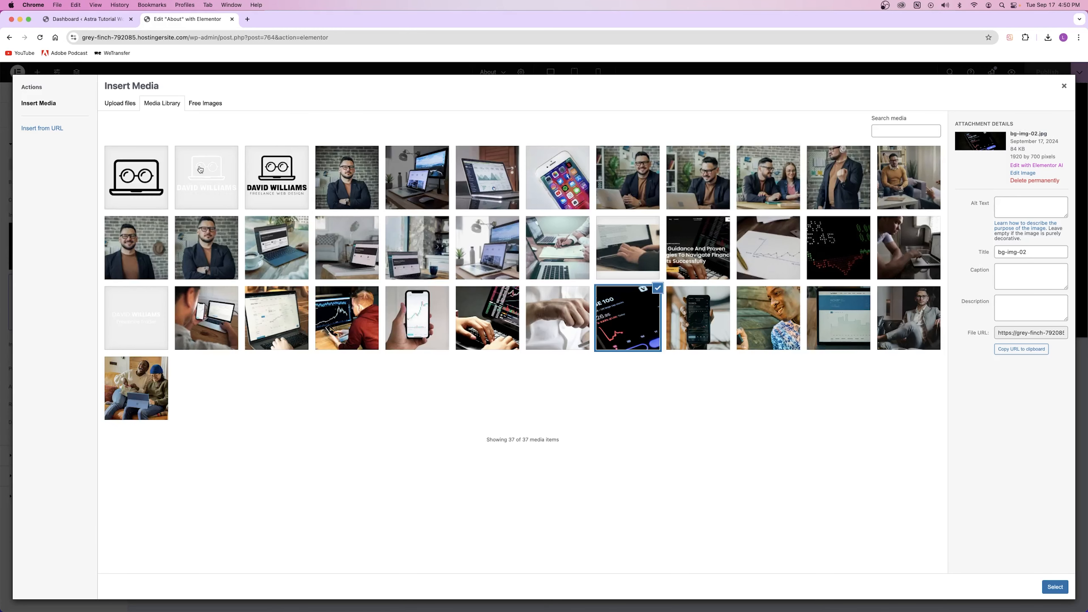
pyautogui.click(347, 254)
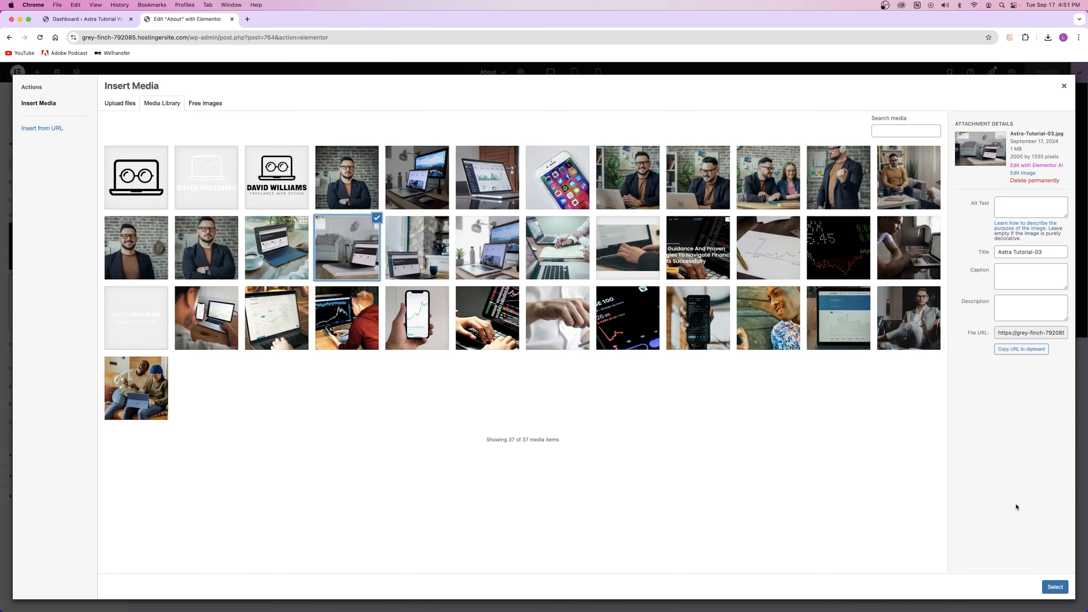
pyautogui.click(1054, 587)
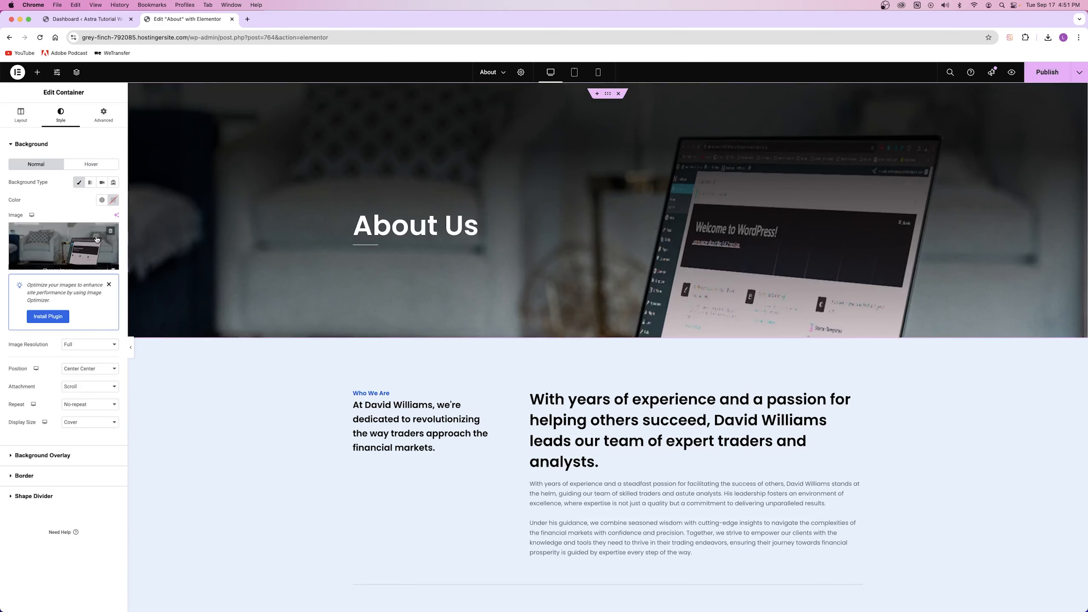
# Set the "About Us" banner's background image to Astra-Tutorial-09.jpg.
pyautogui.click(89, 240)
pyautogui.click(782, 187)
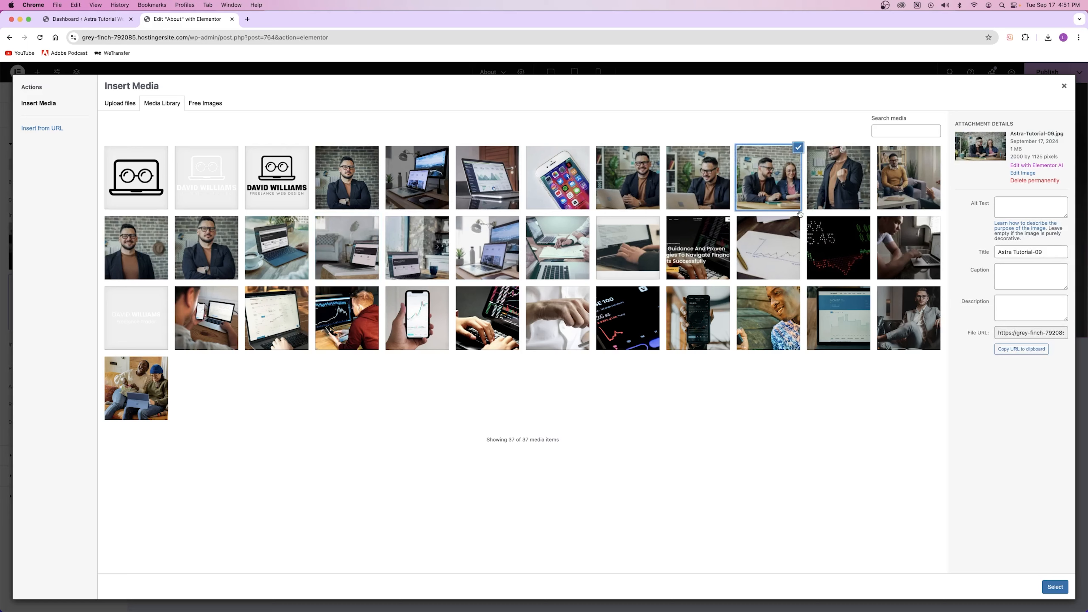
pyautogui.click(1053, 587)
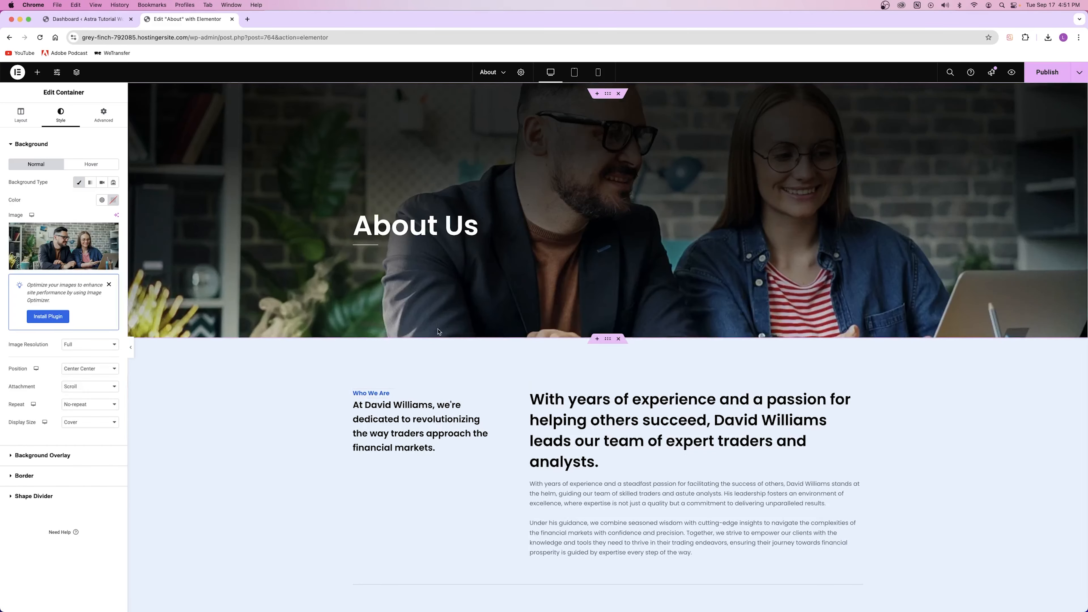
# Replace the quote section's background image with the media library photo of the man in a mustard sweater seated on a sofa.
pyautogui.scroll(-8, 444, 396)
pyautogui.scroll(-8, 583, 316)
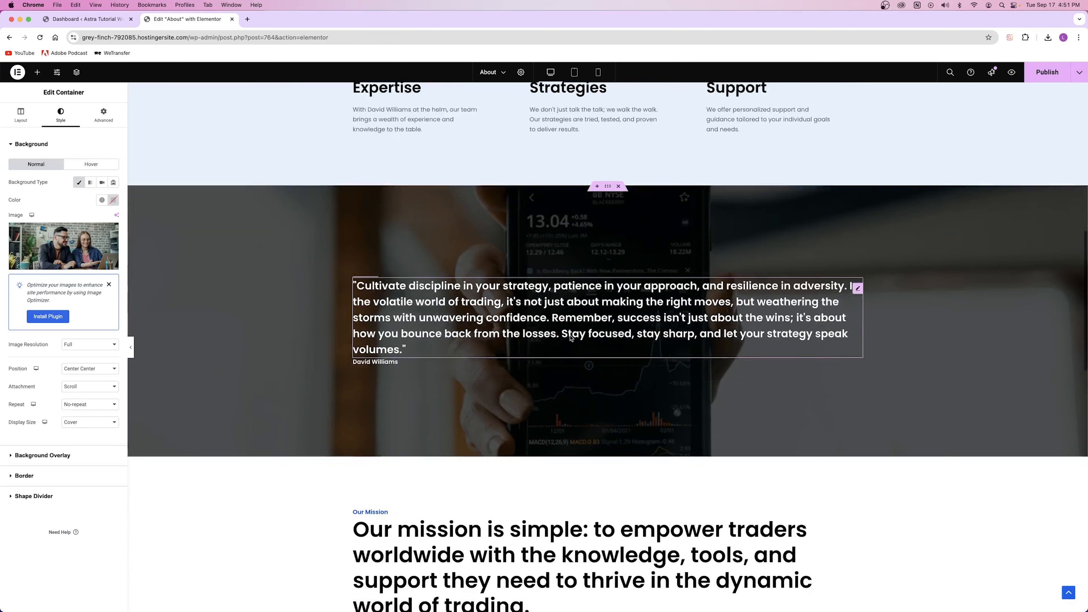
pyautogui.rightClick(193, 262)
pyautogui.click(193, 266)
pyautogui.click(61, 111)
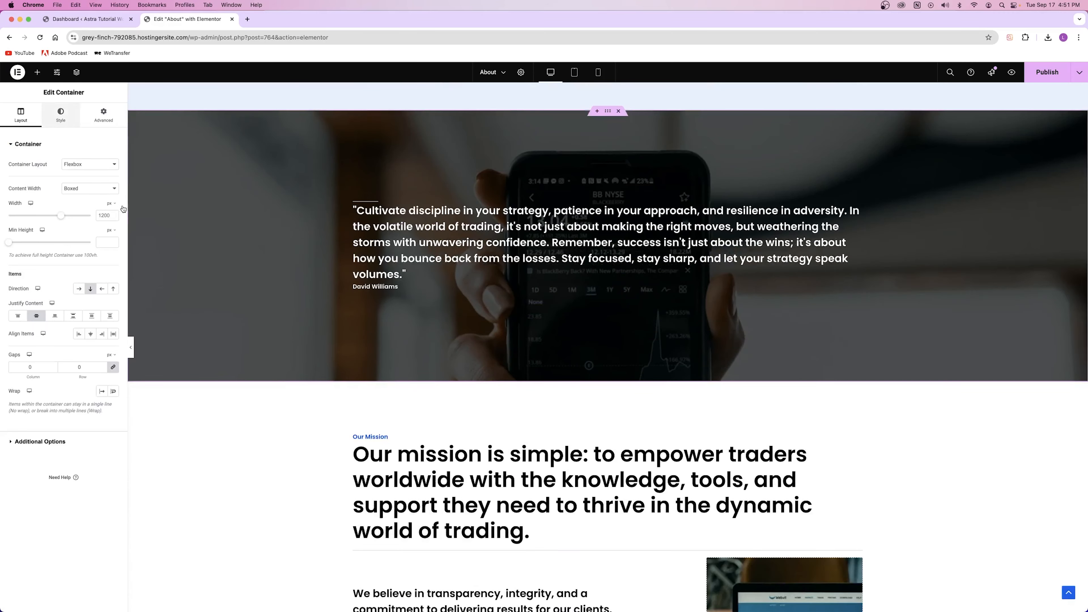
pyautogui.click(64, 246)
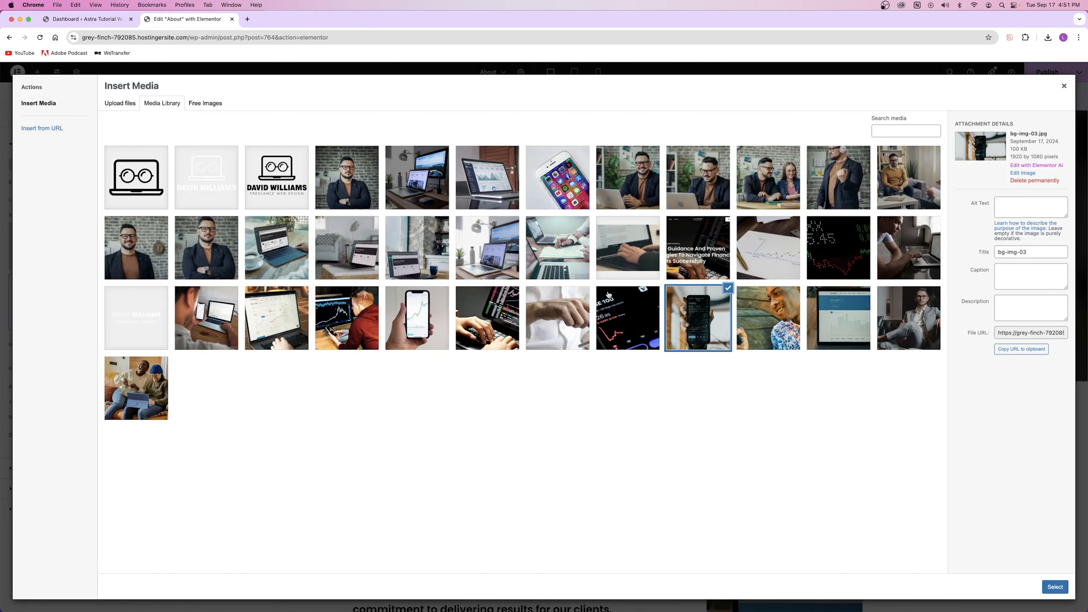
pyautogui.click(889, 181)
pyautogui.click(1055, 587)
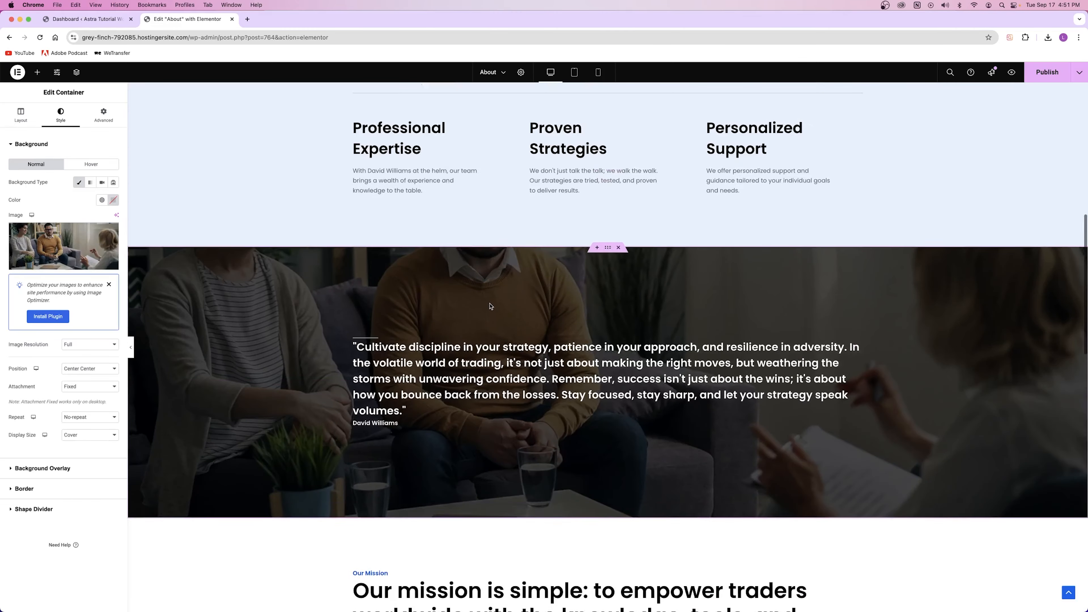
# Replace the laptop photo in the "Our Mission" section with Astra-Tutorial-08.jpg as the container's background image.
pyautogui.scroll(-10, 491, 306)
pyautogui.click(712, 204)
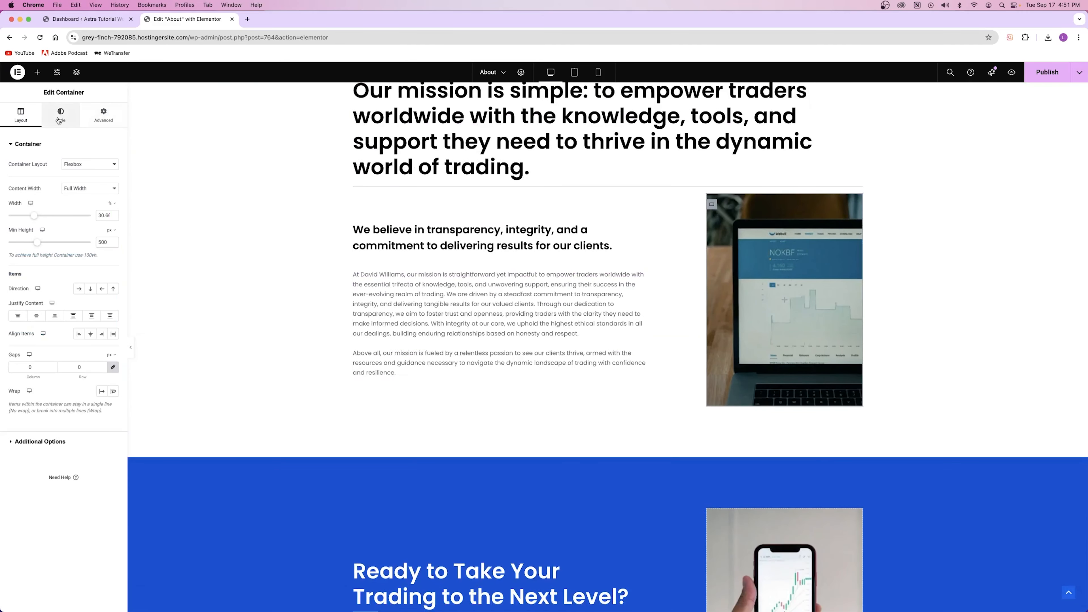
pyautogui.click(60, 115)
pyautogui.click(63, 247)
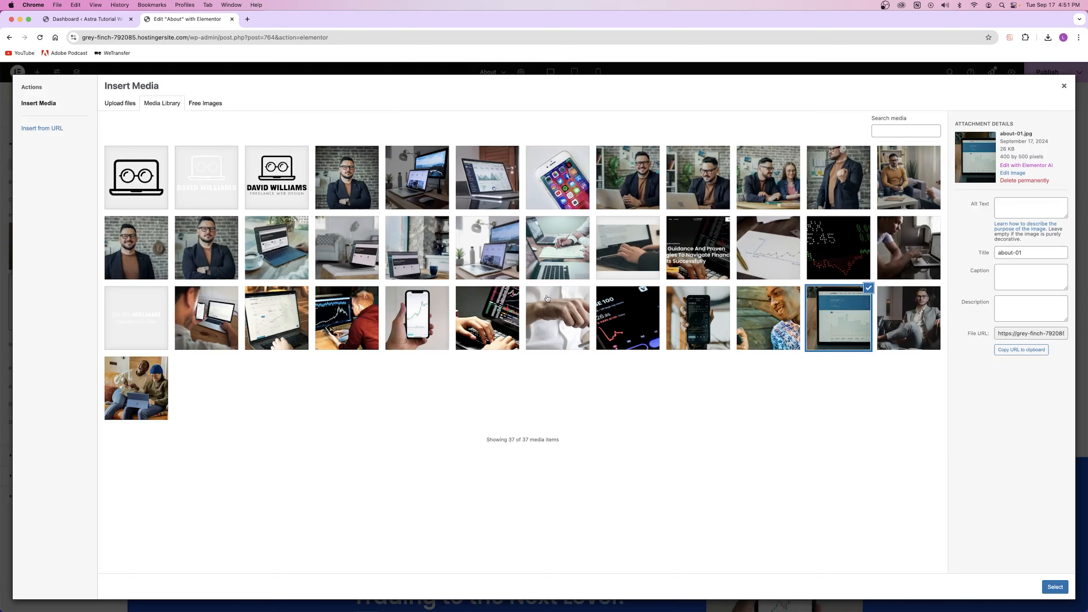
pyautogui.click(129, 253)
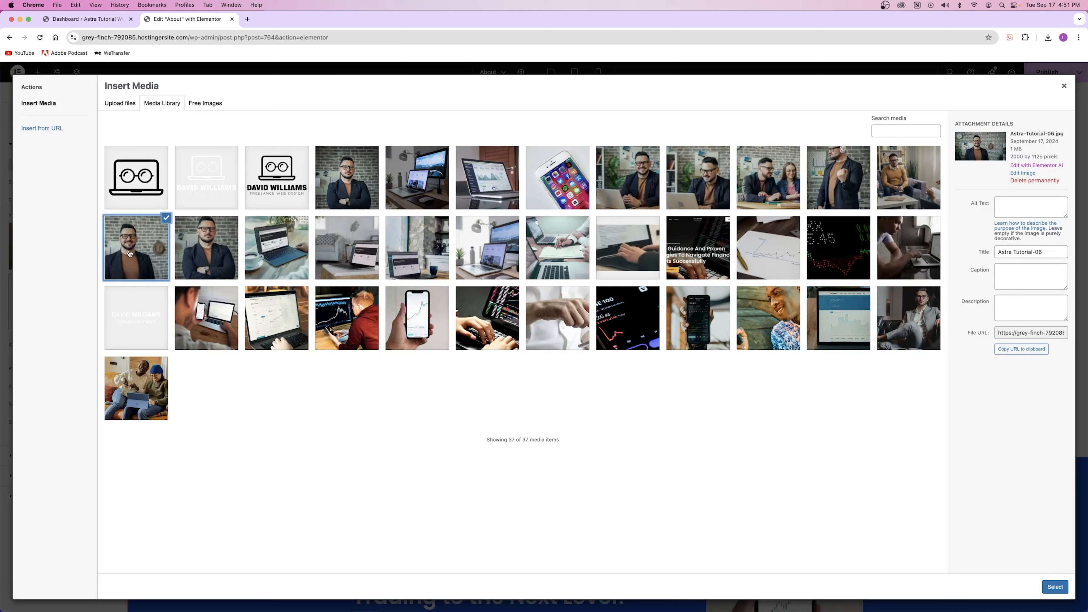
pyautogui.click(834, 173)
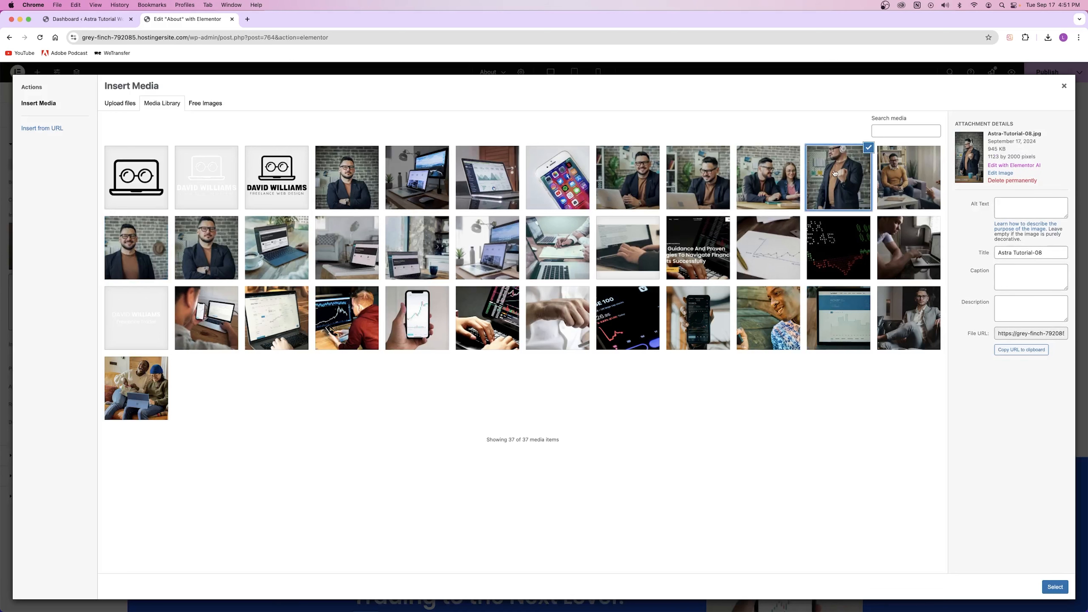
pyautogui.click(1050, 587)
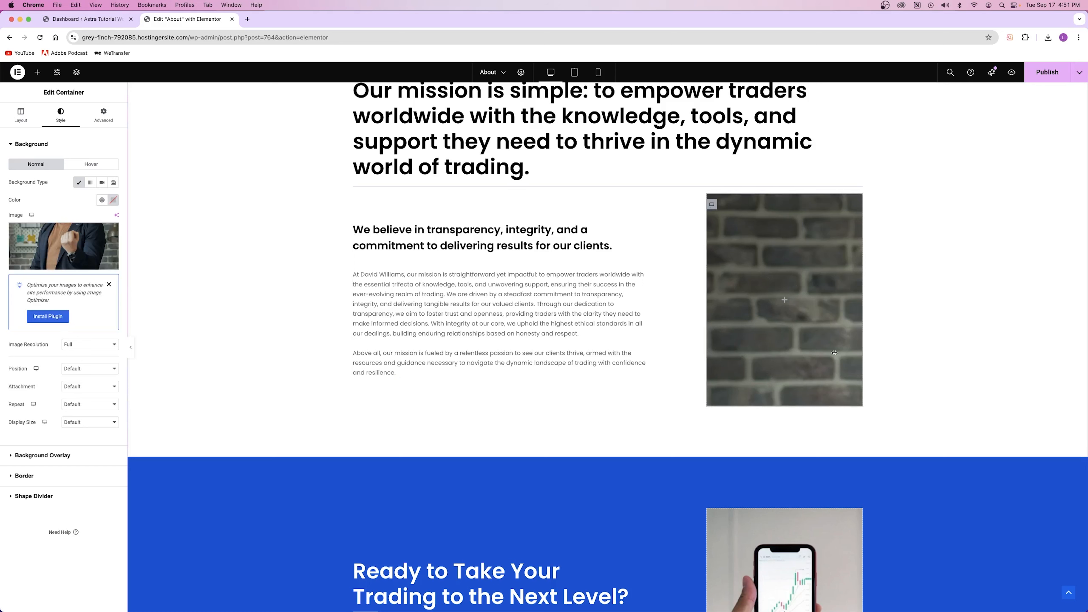
# Set the "Our Mission" container's background image position to Center Center and its display size to Cover.
pyautogui.click(70, 369)
pyautogui.click(80, 406)
pyautogui.click(80, 428)
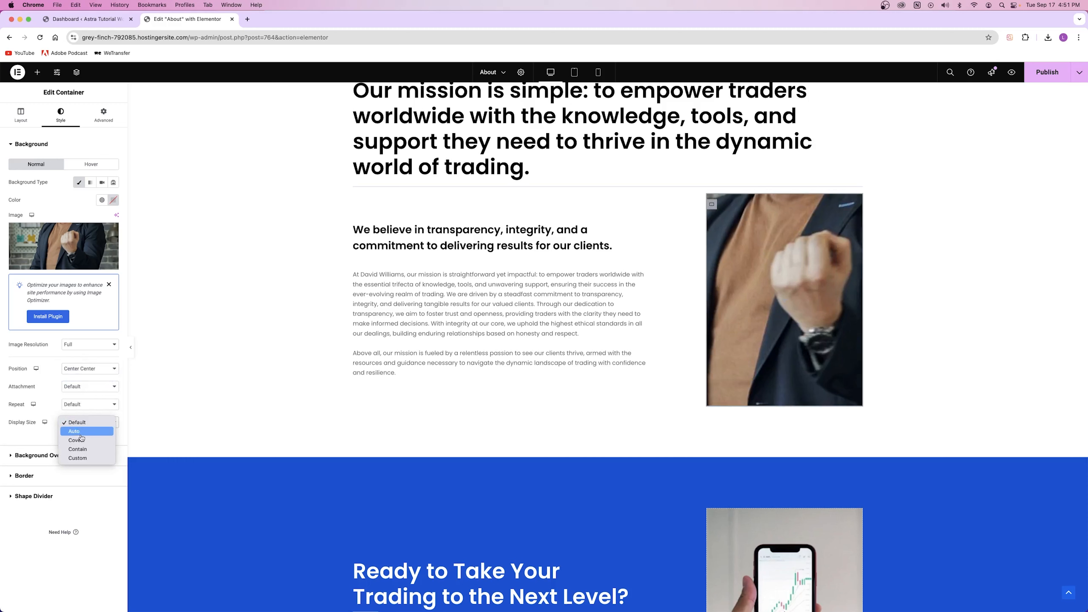
pyautogui.click(76, 442)
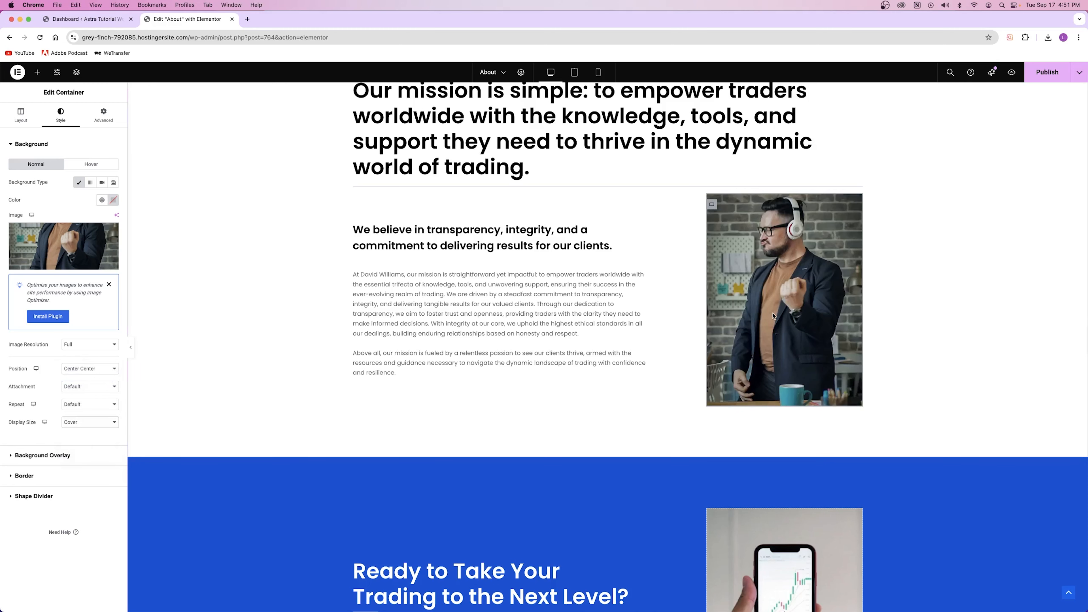
# Replace the phone photo in the "Ready to Take Your Trading to the Next Level?" section with Astra-Tutorial-05.jpg.
pyautogui.scroll(-3, 730, 316)
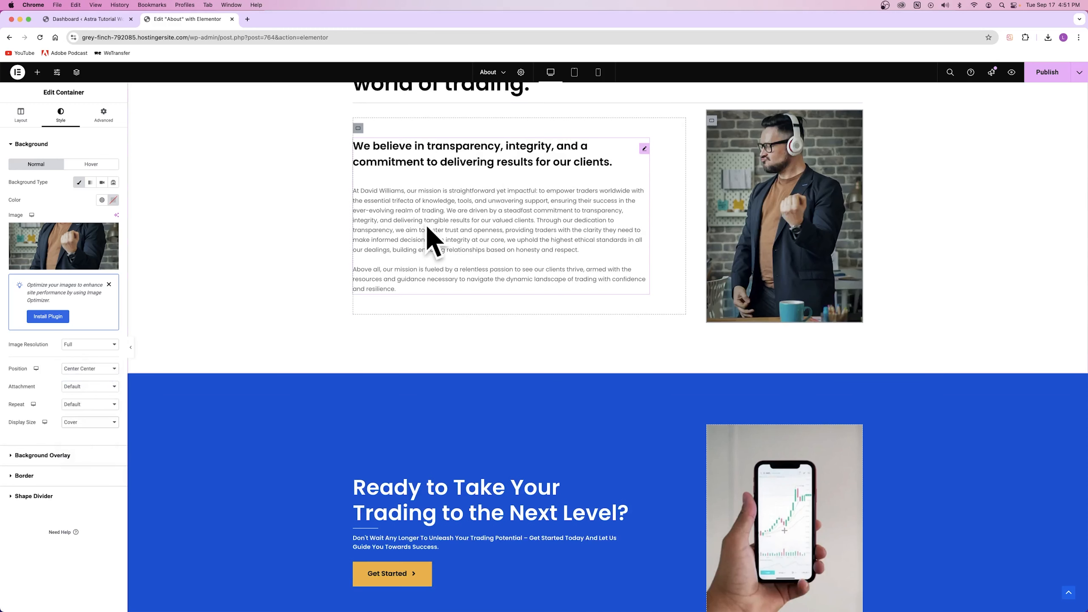
pyautogui.scroll(4, 432, 231)
pyautogui.scroll(-10, 458, 305)
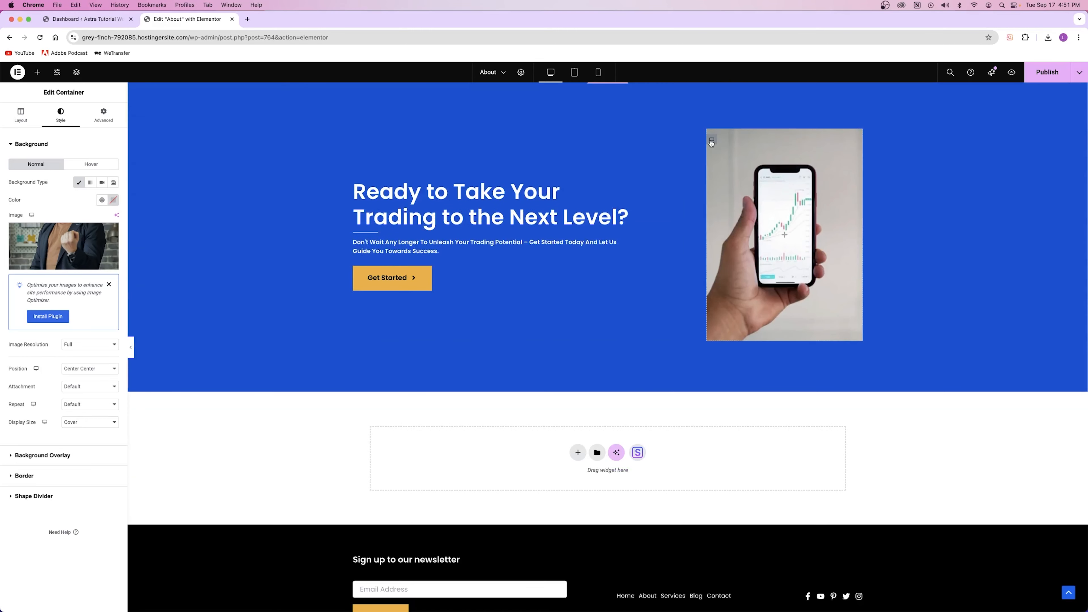
pyautogui.click(21, 115)
pyautogui.click(62, 121)
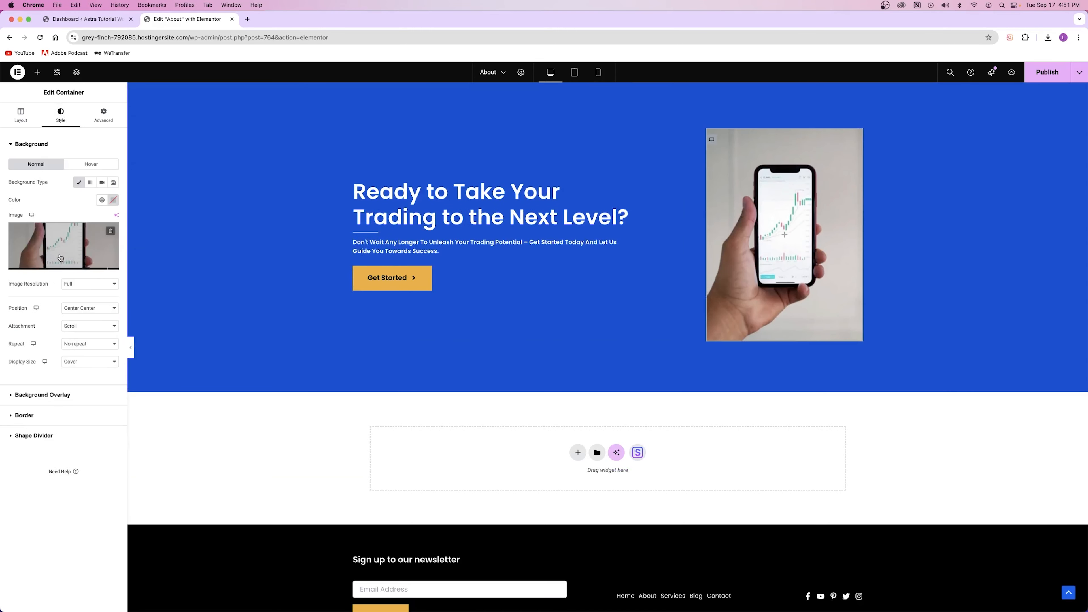
pyautogui.click(62, 244)
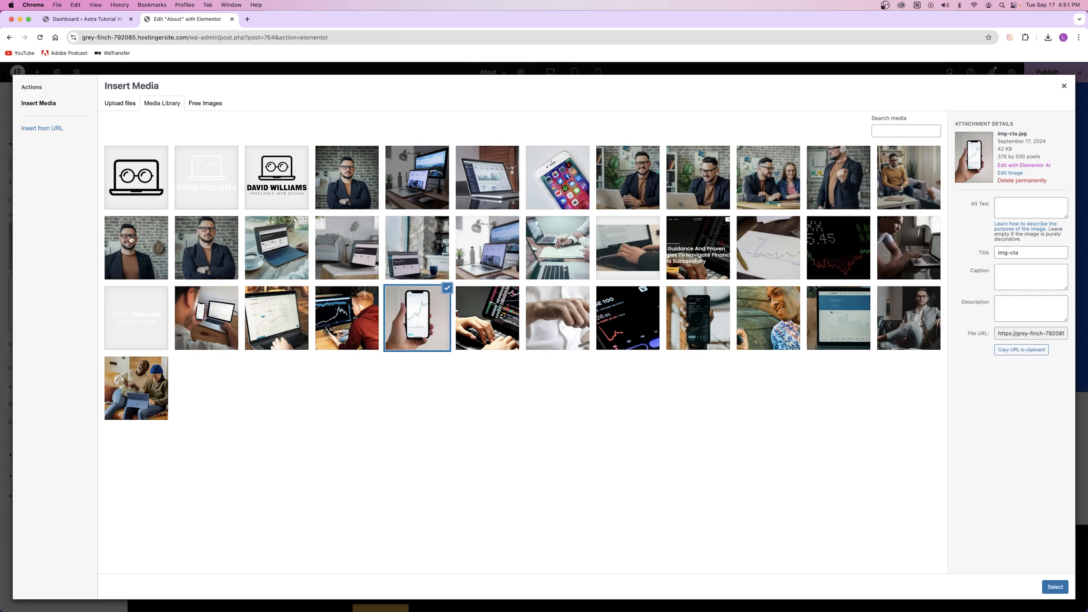
pyautogui.click(354, 193)
pyautogui.click(220, 245)
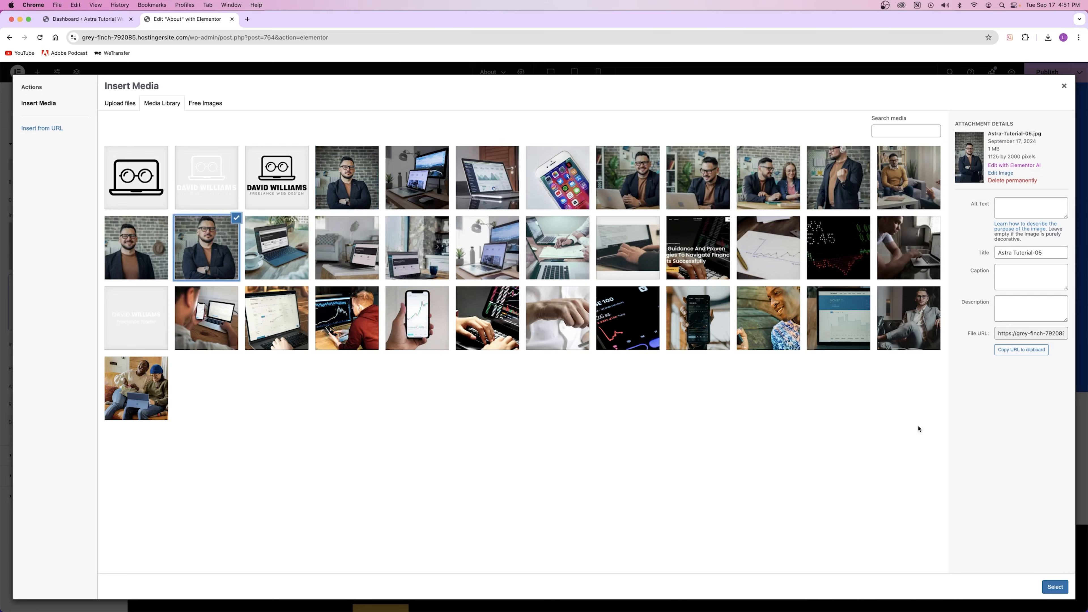
pyautogui.click(1055, 587)
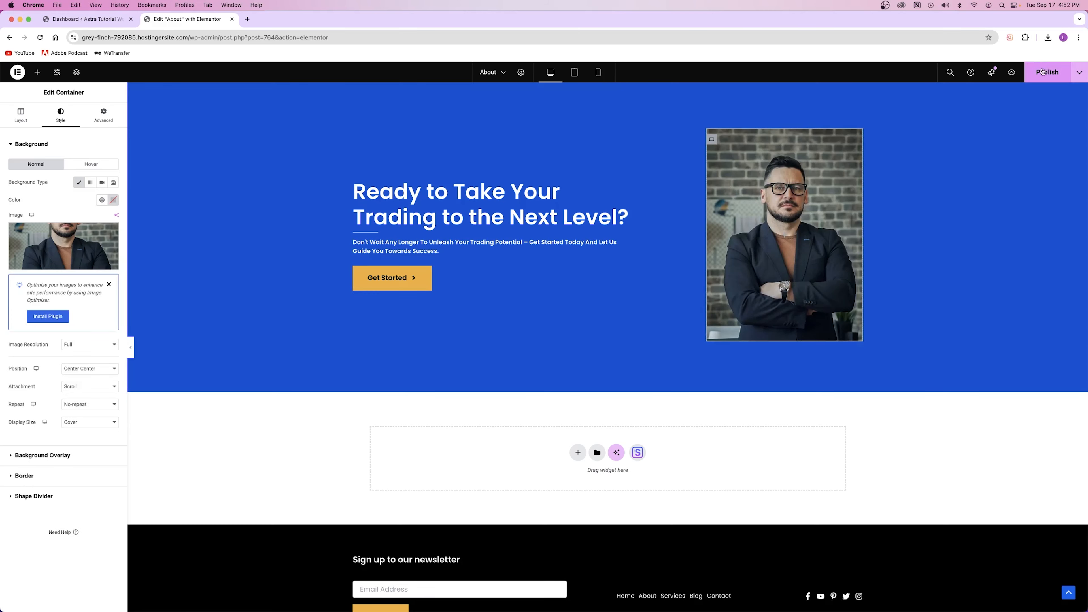
# Publish the About page changes and open the Services page for editing.
pyautogui.scroll(15, 945, 227)
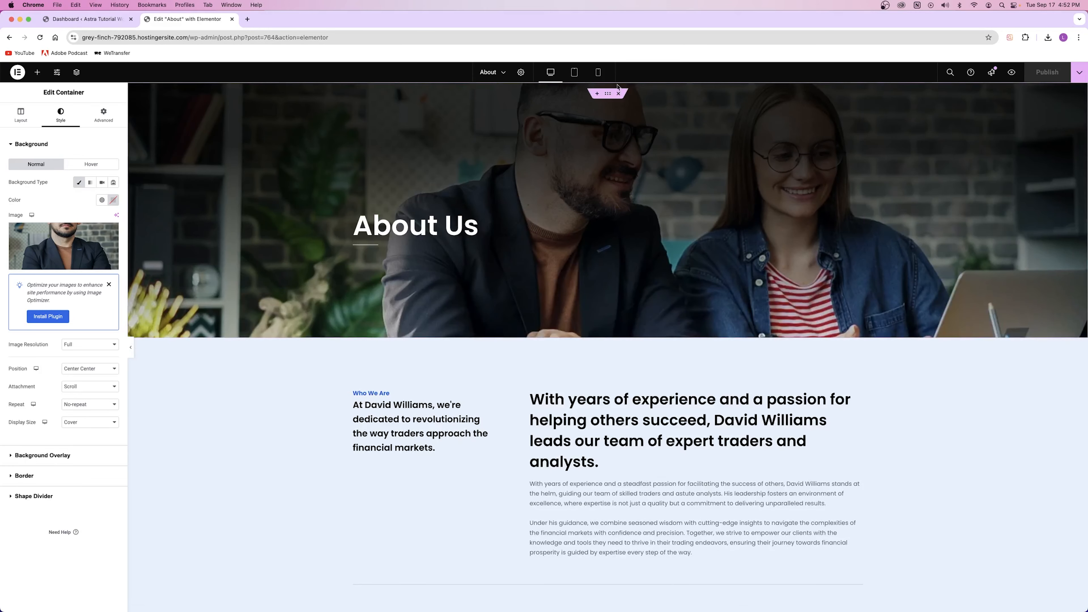
pyautogui.click(493, 72)
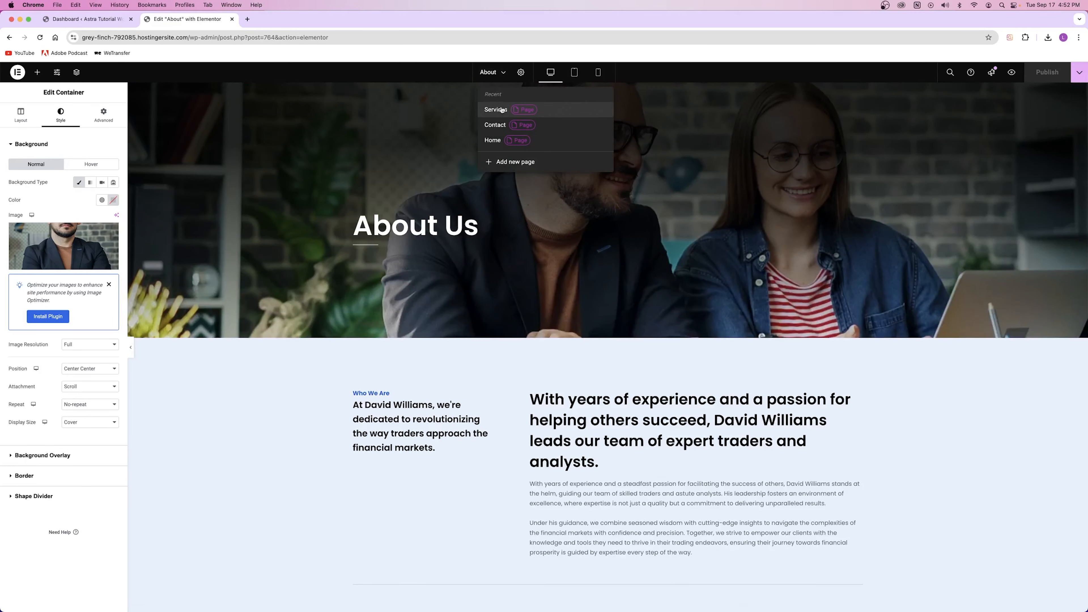
pyautogui.click(497, 109)
# Try Astra-Tutorial-07.jpg as the background image of the "Services" banner container.
pyautogui.rightClick(209, 198)
pyautogui.click(226, 210)
pyautogui.click(53, 113)
pyautogui.click(60, 238)
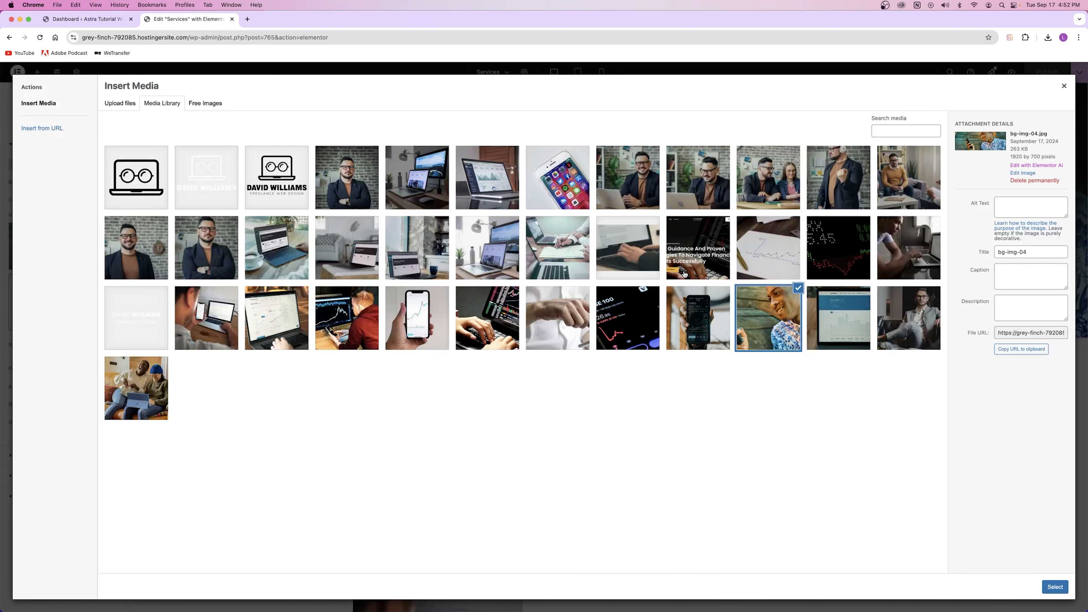
pyautogui.click(709, 185)
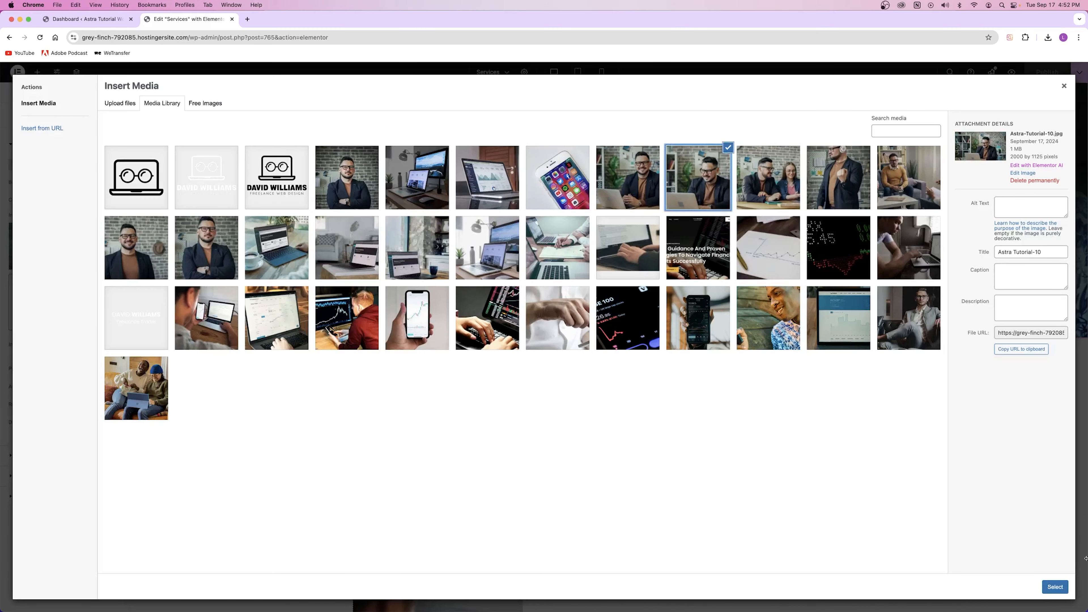
pyautogui.click(909, 177)
pyautogui.click(1055, 587)
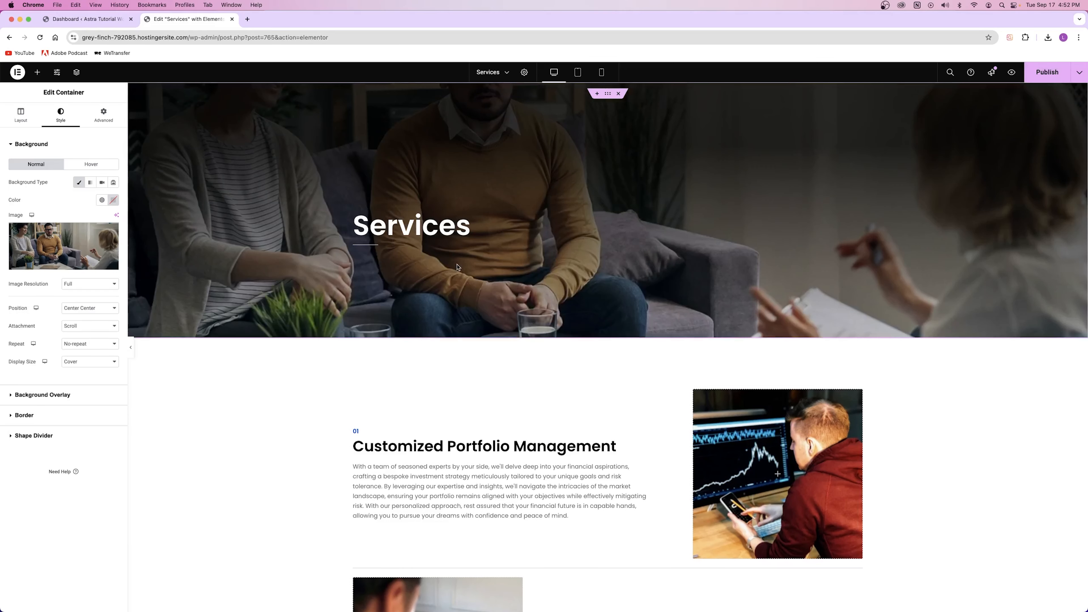
# Change the "Services" banner's background image to Astra-Tutorial-10.jpg.
pyautogui.click(19, 248)
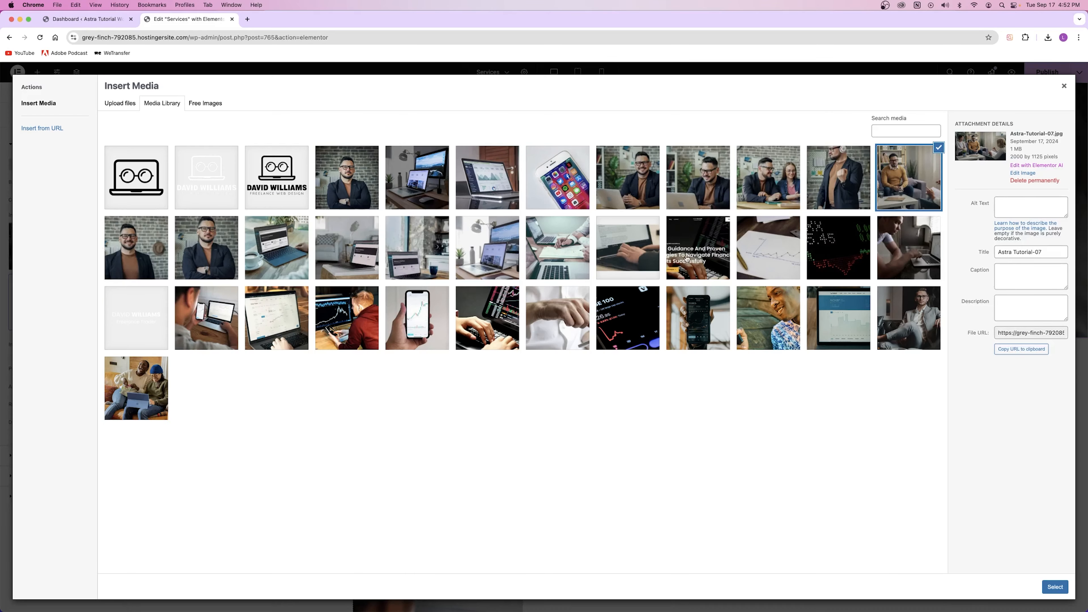
pyautogui.click(699, 172)
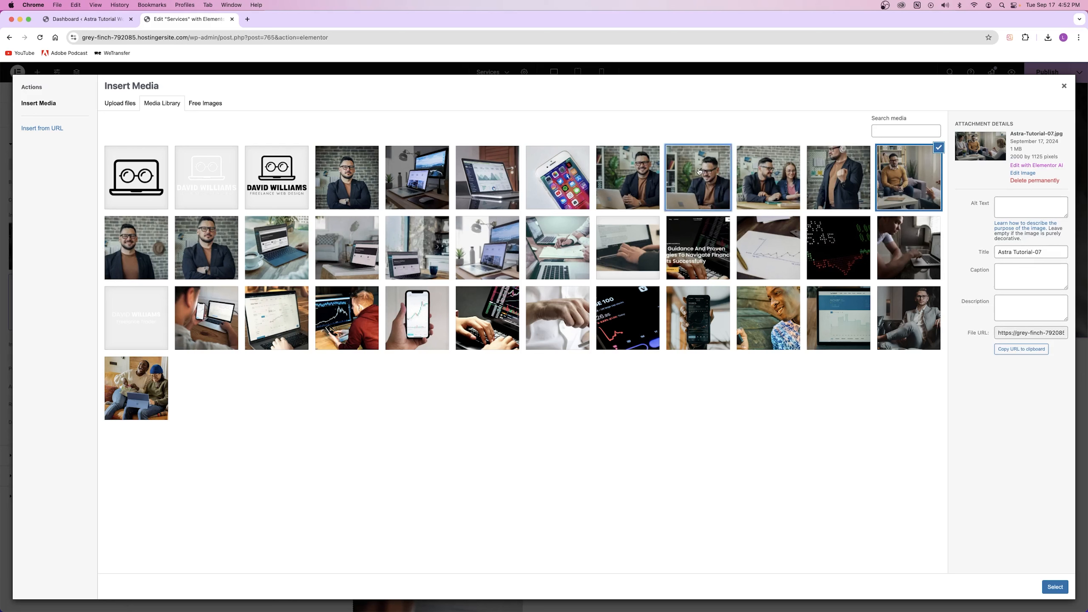
pyautogui.click(1054, 587)
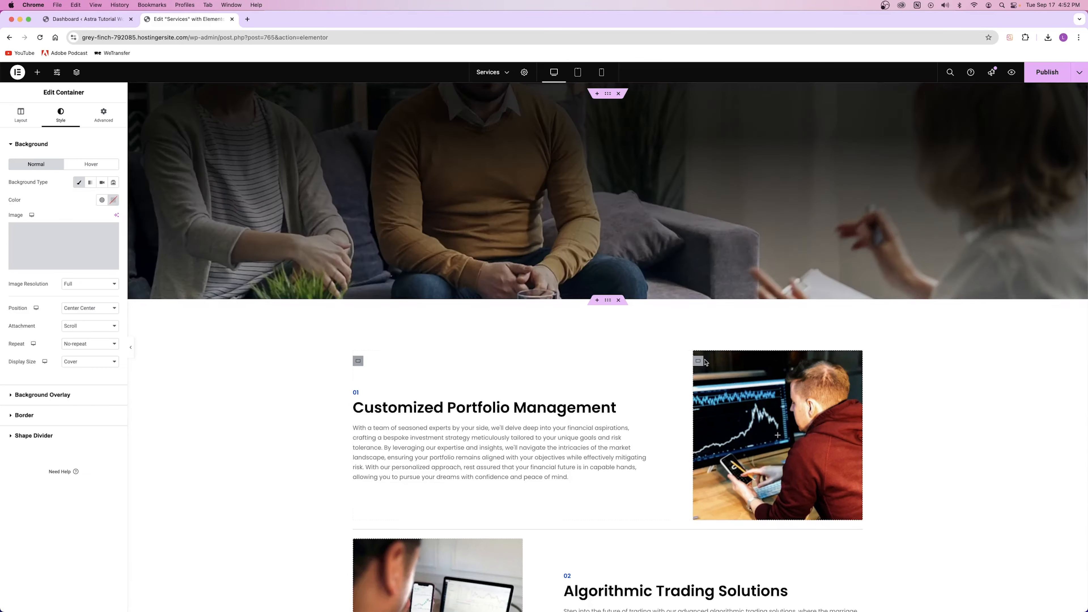
pyautogui.scroll(-3, 528, 283)
pyautogui.scroll(-3, 528, 283)
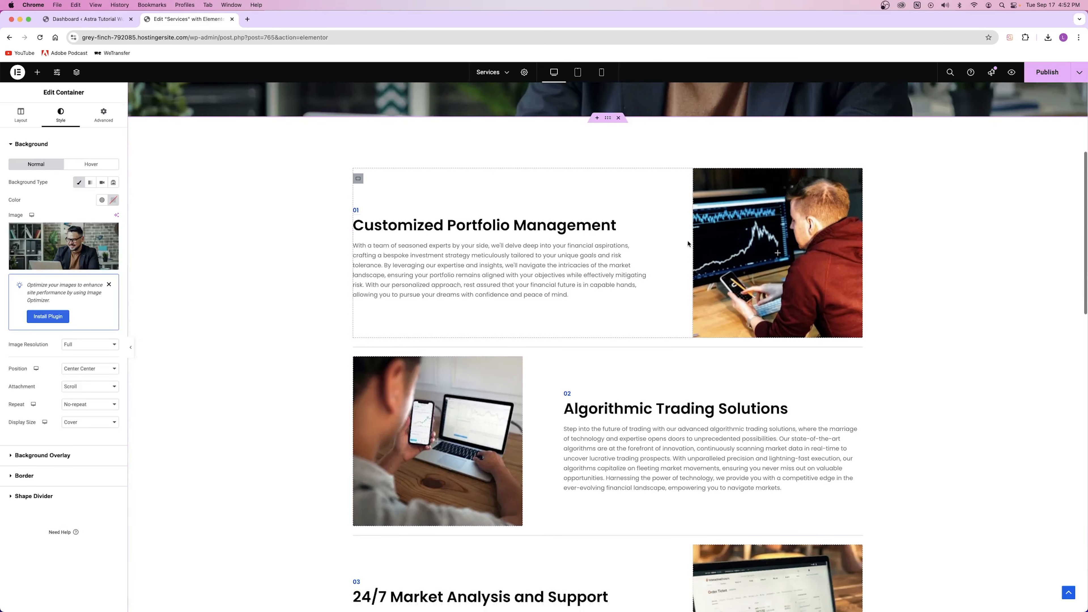
# Try Astra-Tutorial-14.jpg as the "Services" banner's background image.
pyautogui.click(62, 241)
pyautogui.click(405, 198)
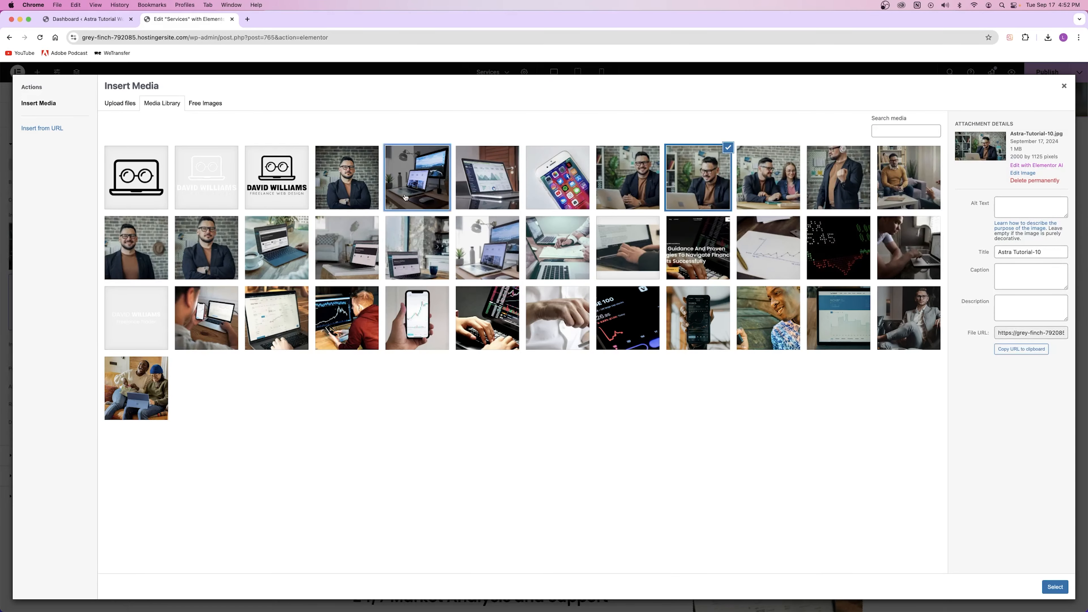
pyautogui.click(1055, 587)
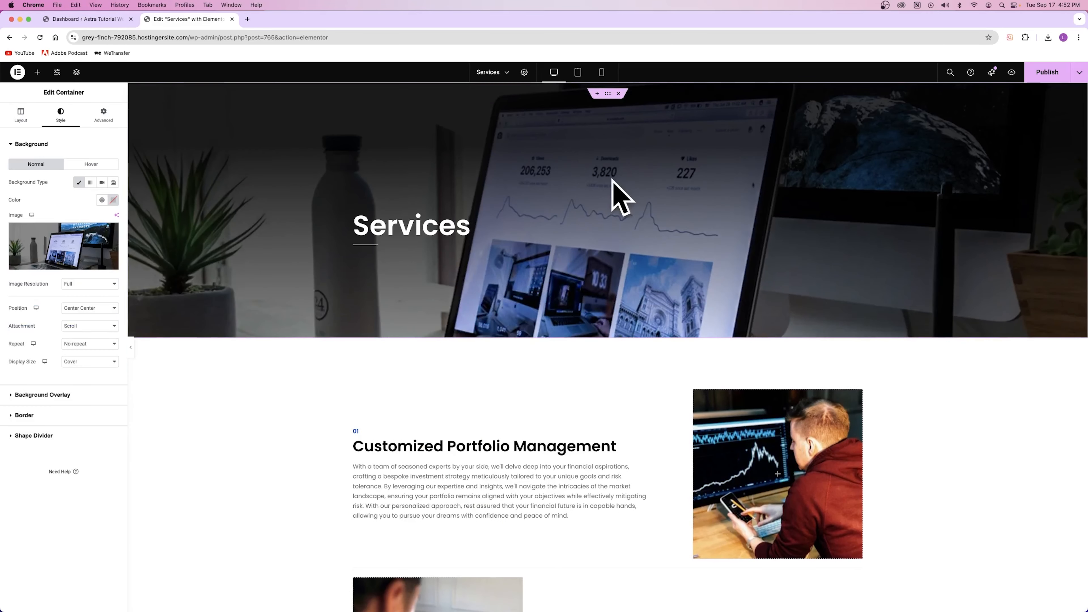
# Switch the "Services" banner's background image back to Astra-Tutorial-10.jpg.
pyautogui.click(68, 241)
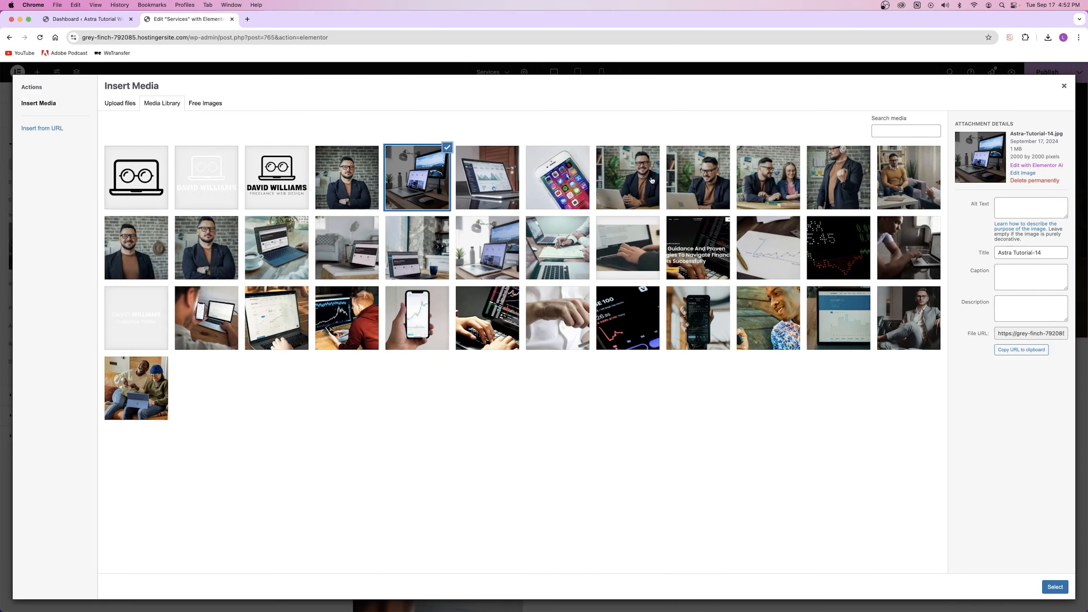
pyautogui.click(710, 181)
pyautogui.click(1056, 587)
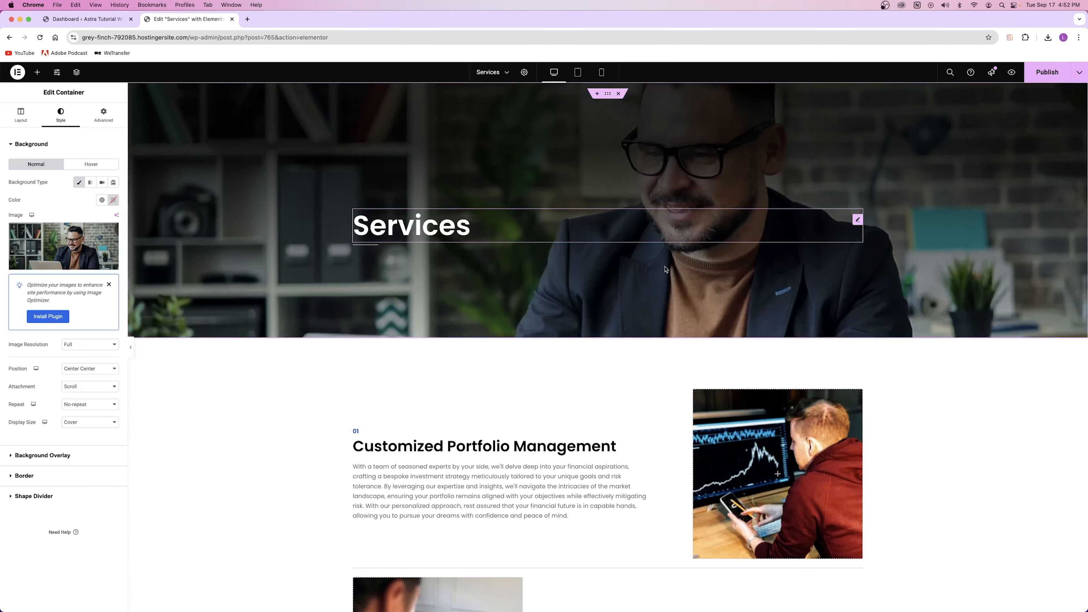
# Replace the photo beside service 01, "Customized Portfolio Management", with Astra-Tutorial-14.jpg as the container's background image.
pyautogui.scroll(-3, 636, 224)
pyautogui.click(698, 293)
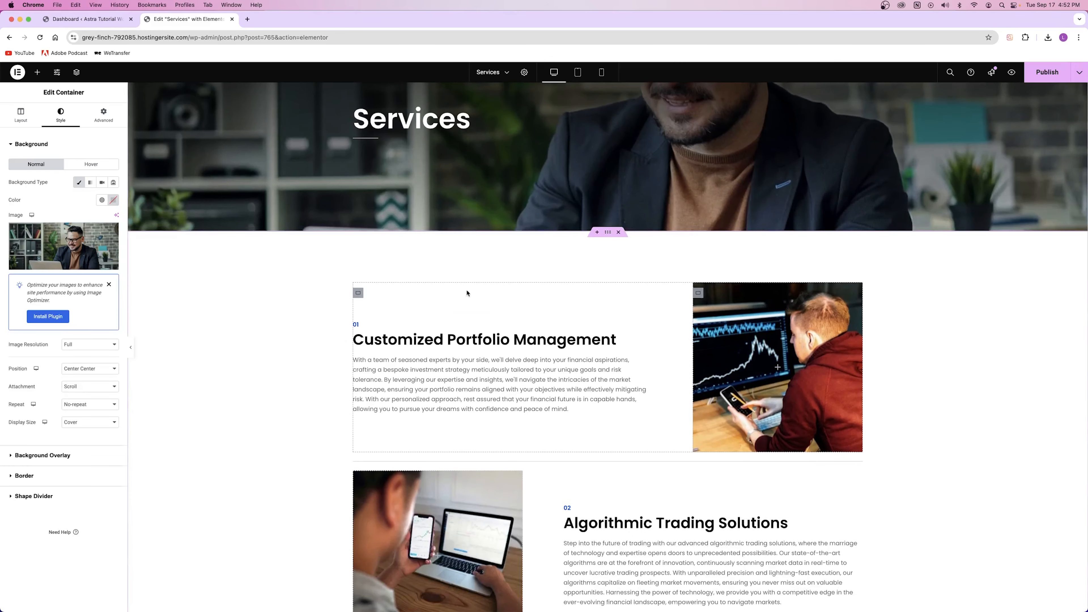
pyautogui.click(60, 120)
pyautogui.click(49, 238)
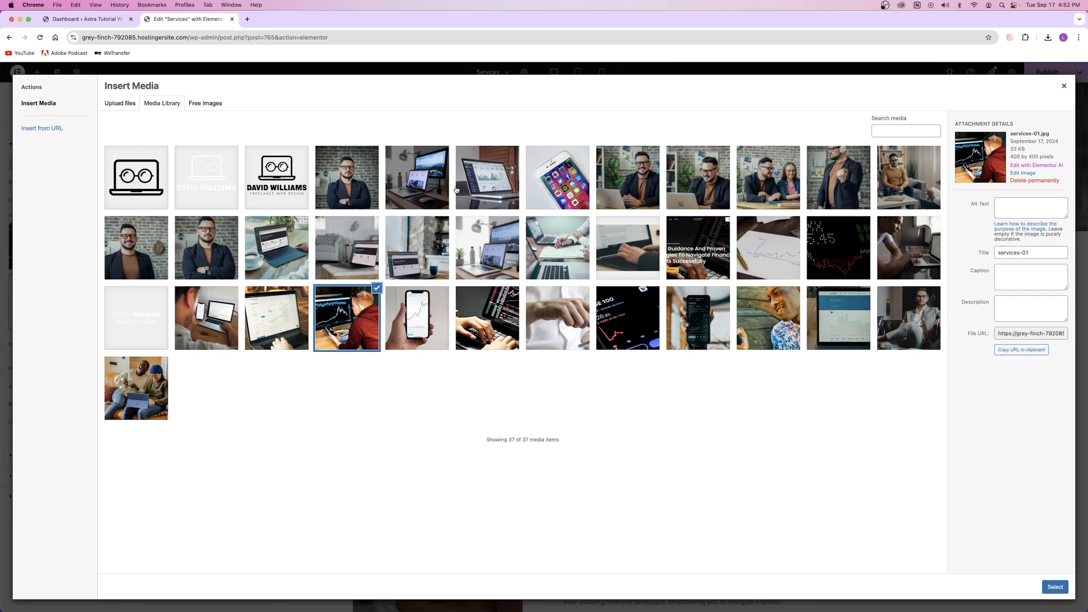
pyautogui.click(412, 183)
pyautogui.click(1055, 587)
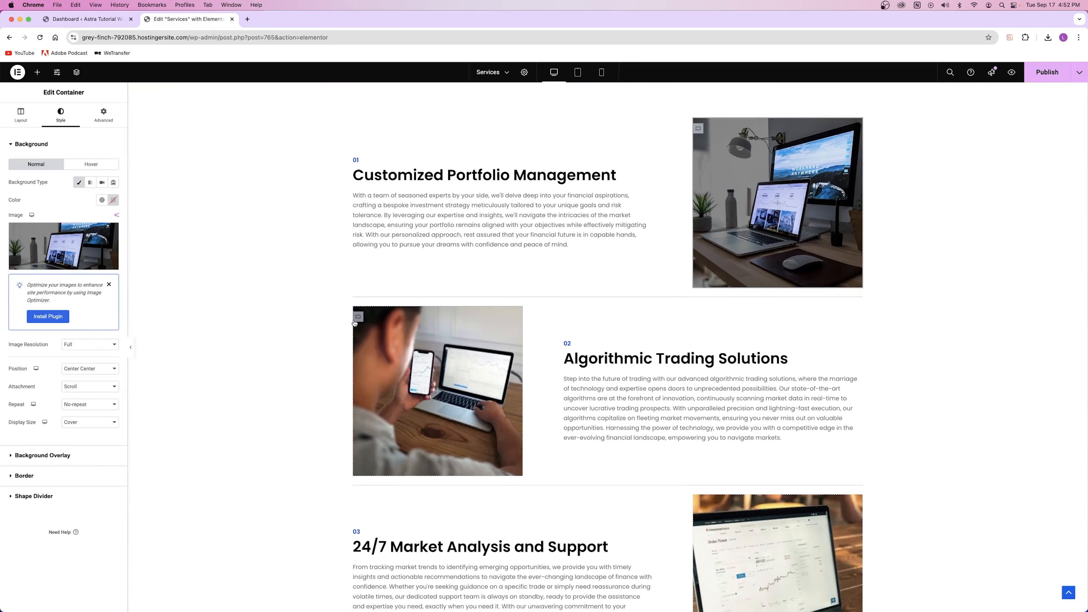
# Replace the photo beside service 02, "Algorithmic Trading Solutions", with the media library photo of a laptop showing dashboard charts.
pyautogui.click(61, 120)
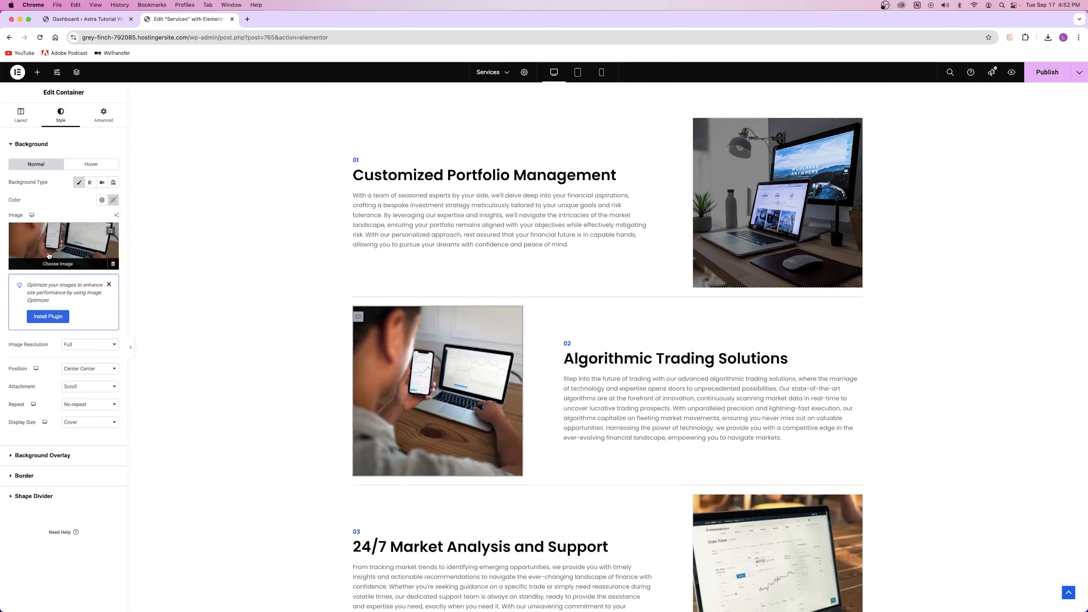
pyautogui.click(47, 247)
pyautogui.click(1056, 587)
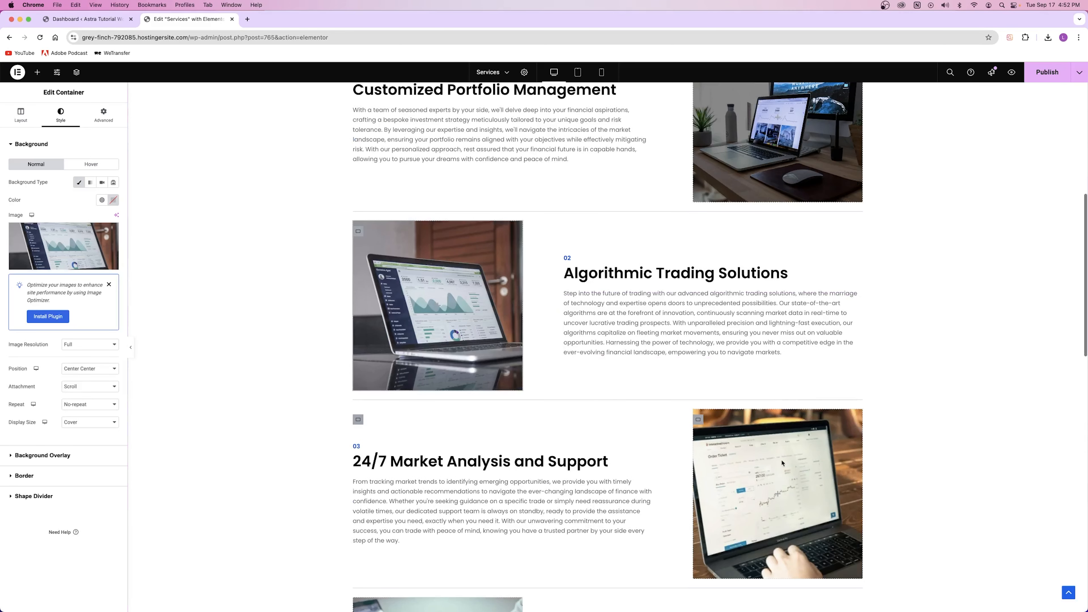
# Replace the photo beside service 03, "24/7 Market Analysis and Support", with Astra-Tutorial-12.jpg.
pyautogui.click(698, 420)
pyautogui.click(60, 114)
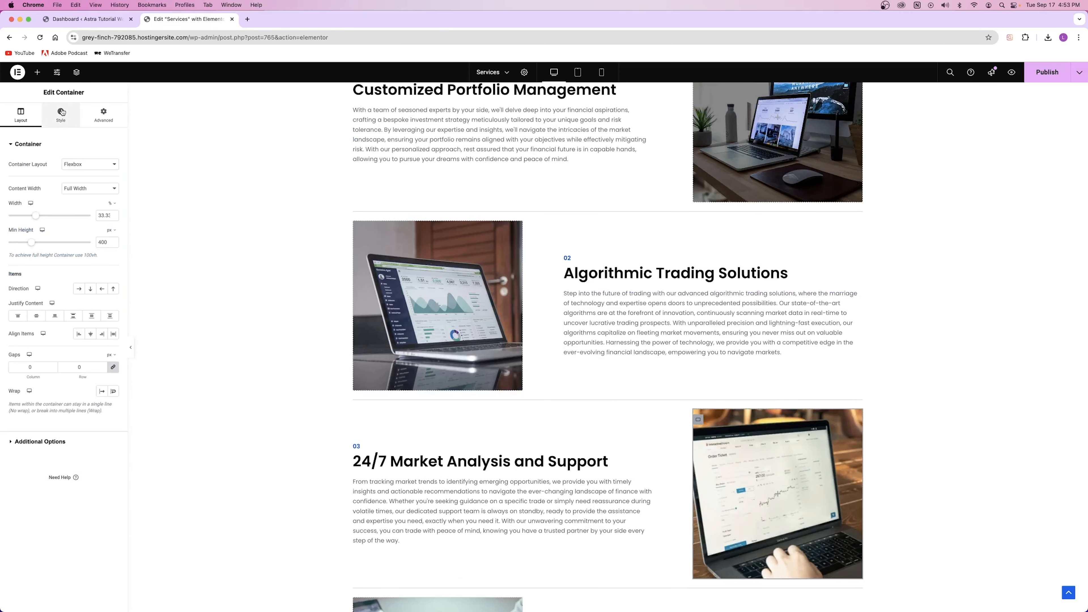
pyautogui.click(48, 253)
pyautogui.click(557, 178)
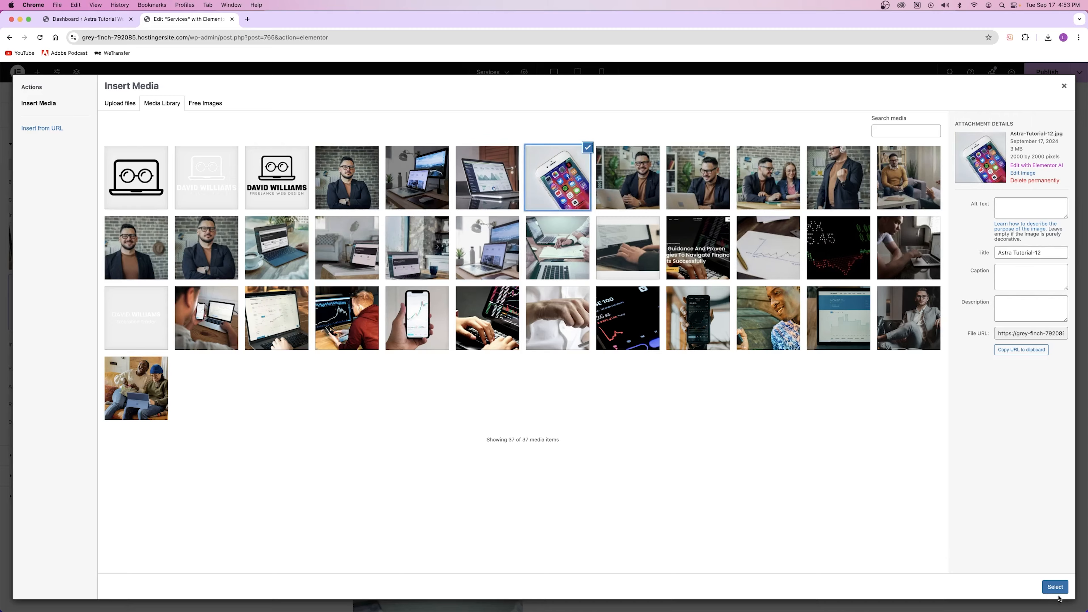
pyautogui.click(1055, 587)
# Retitle service 03 "Mobile Responsiveness" and replace "Trading" with "Web" in the title of service 02.
pyautogui.tripleClick(427, 330)
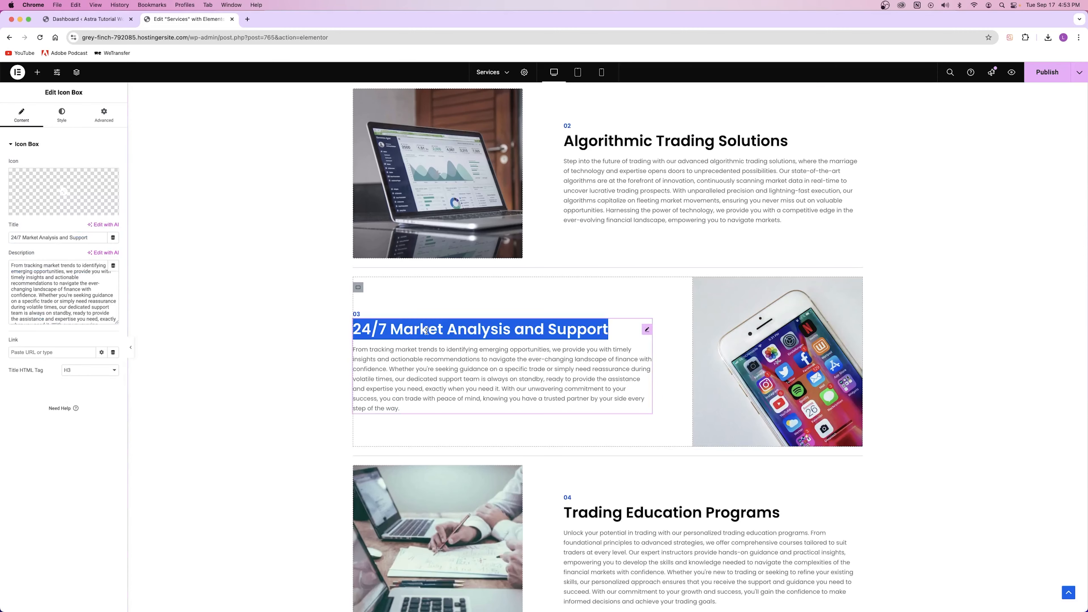
pyautogui.write('Mobile Responsiveness')
pyautogui.scroll(3, 575, 266)
pyautogui.click(641, 223)
pyautogui.doubleClick(674, 226)
pyautogui.write('Web')
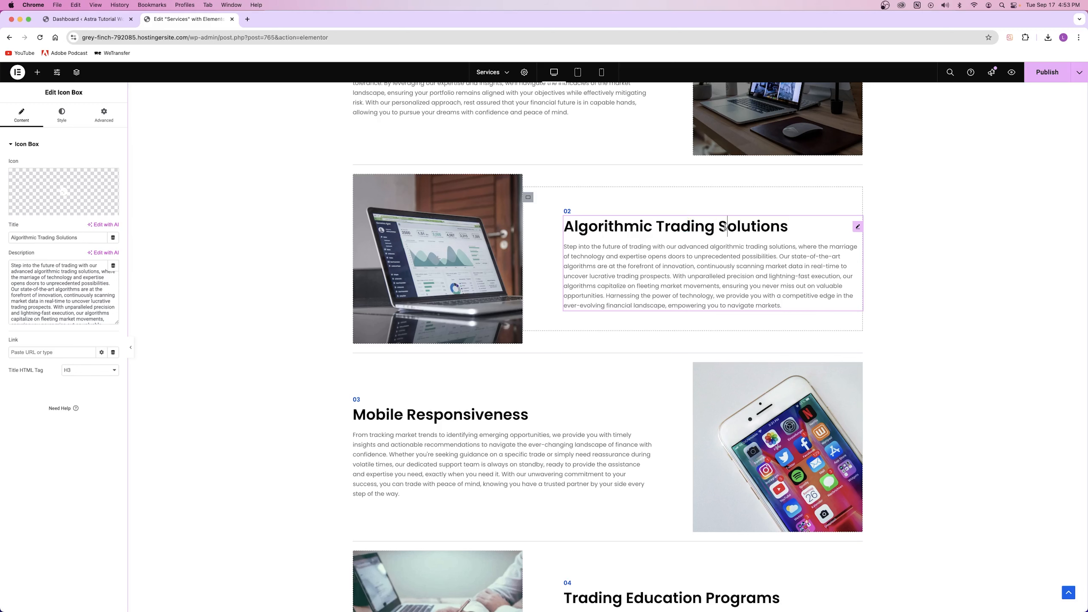
# Change the title of service 01 to "Web Design".
pyautogui.scroll(8, 749, 291)
pyautogui.click(617, 285)
pyautogui.tripleClick(534, 284)
pyautogui.write('Web Design')
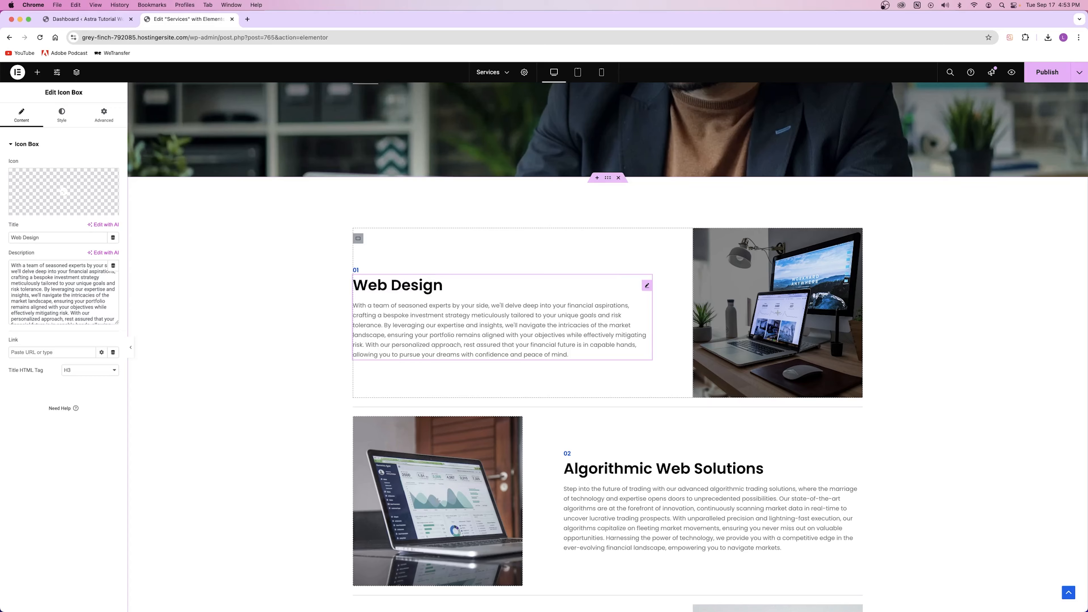
# Delete service 04, "Trading Education Programs", including the divider above it, its photo container and its text container.
pyautogui.scroll(-15, 600, 291)
pyautogui.scroll(3, 596, 292)
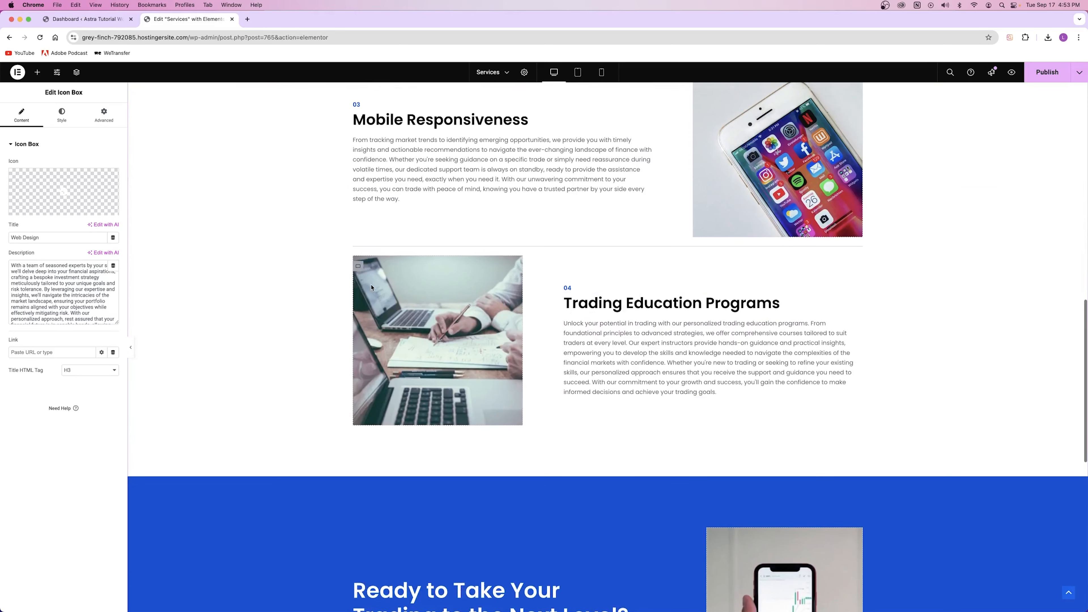
pyautogui.rightClick(551, 245)
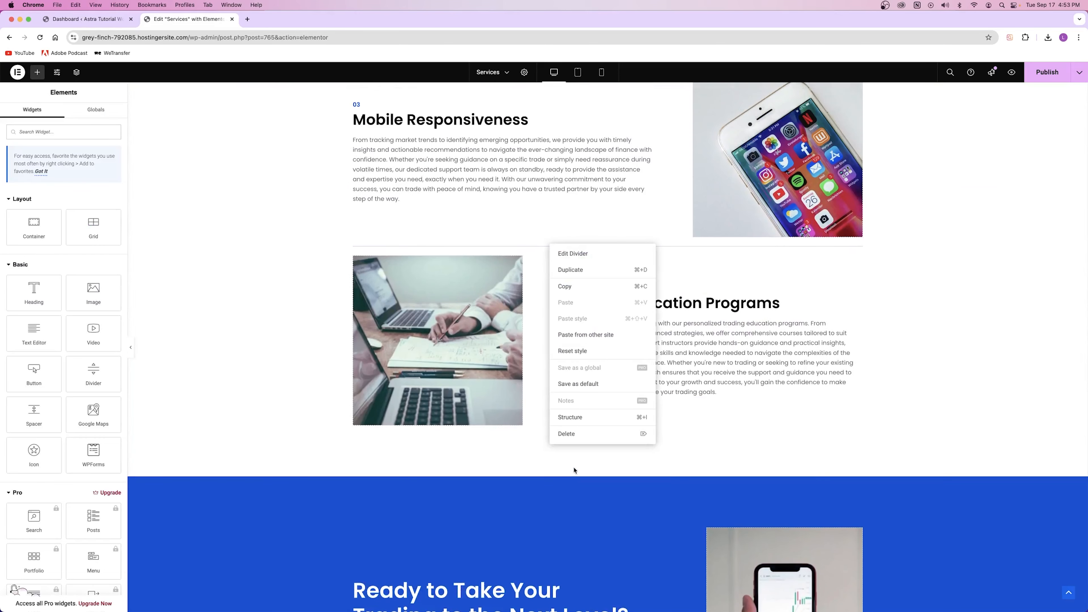
pyautogui.click(559, 434)
pyautogui.rightClick(435, 310)
pyautogui.click(473, 534)
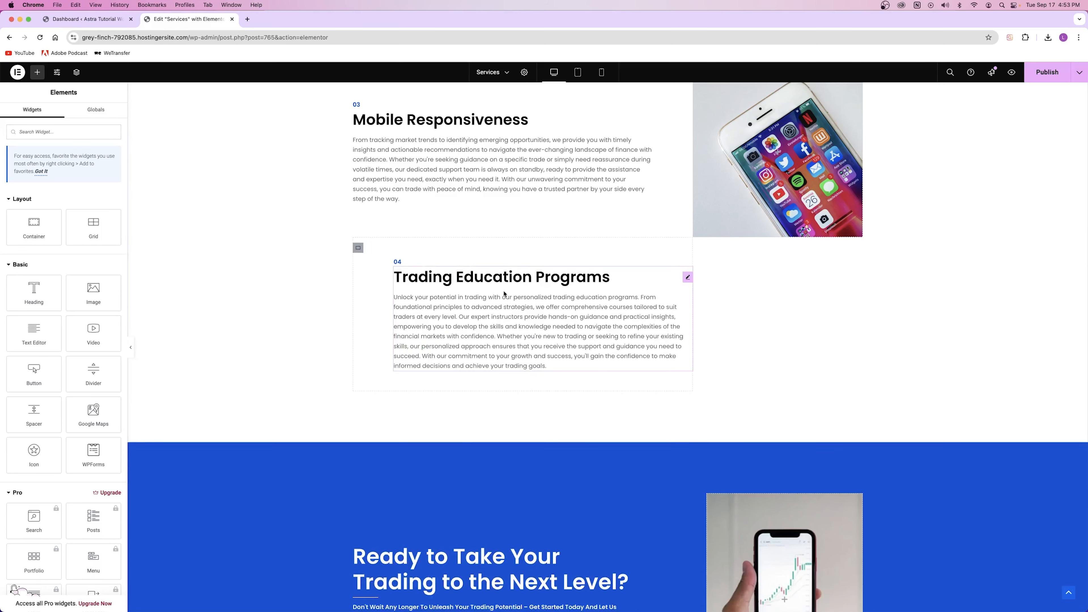
pyautogui.rightClick(359, 250)
pyautogui.click(377, 473)
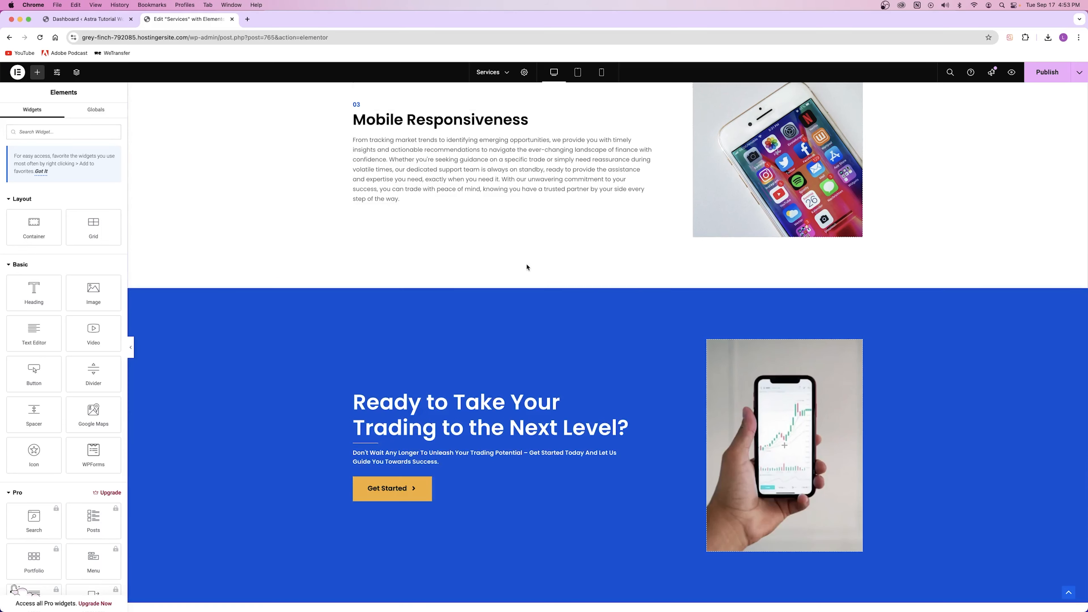
# Replace the phone photo in the "Ready to Take Your Trading to the Next Level?" section with the crossed-arms portrait of the man in glasses.
pyautogui.scroll(7, 531, 267)
pyautogui.scroll(4, 532, 267)
pyautogui.scroll(-5, 530, 266)
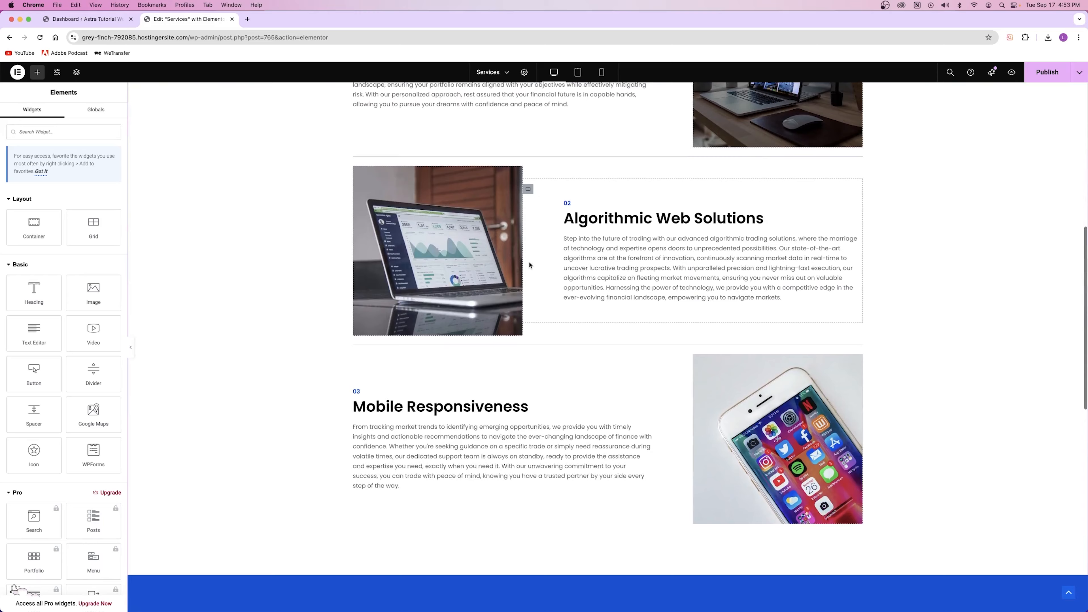
pyautogui.scroll(-10, 530, 265)
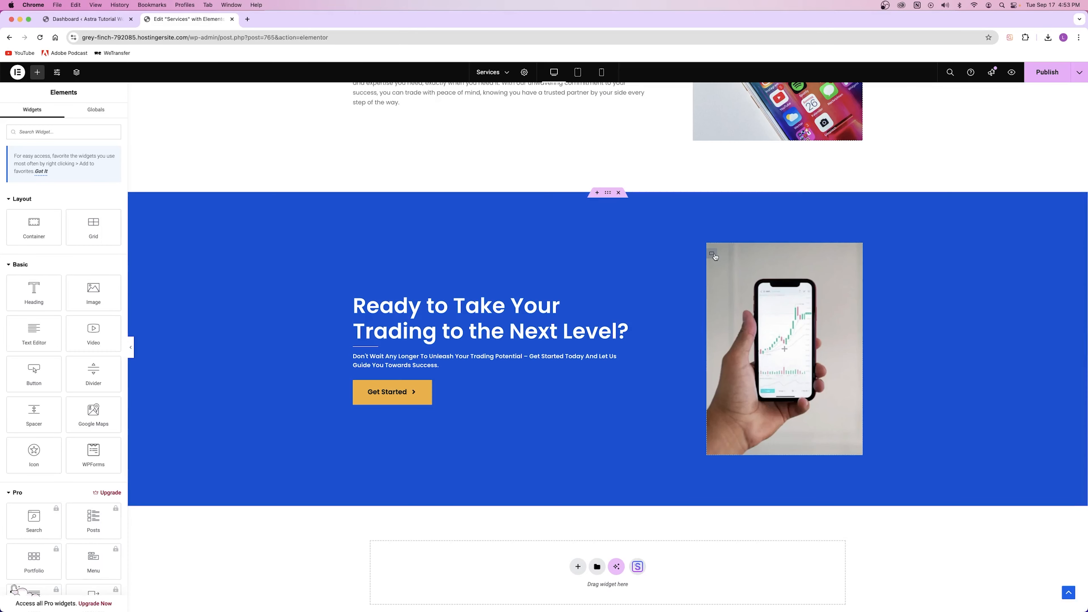
pyautogui.click(713, 254)
pyautogui.click(61, 114)
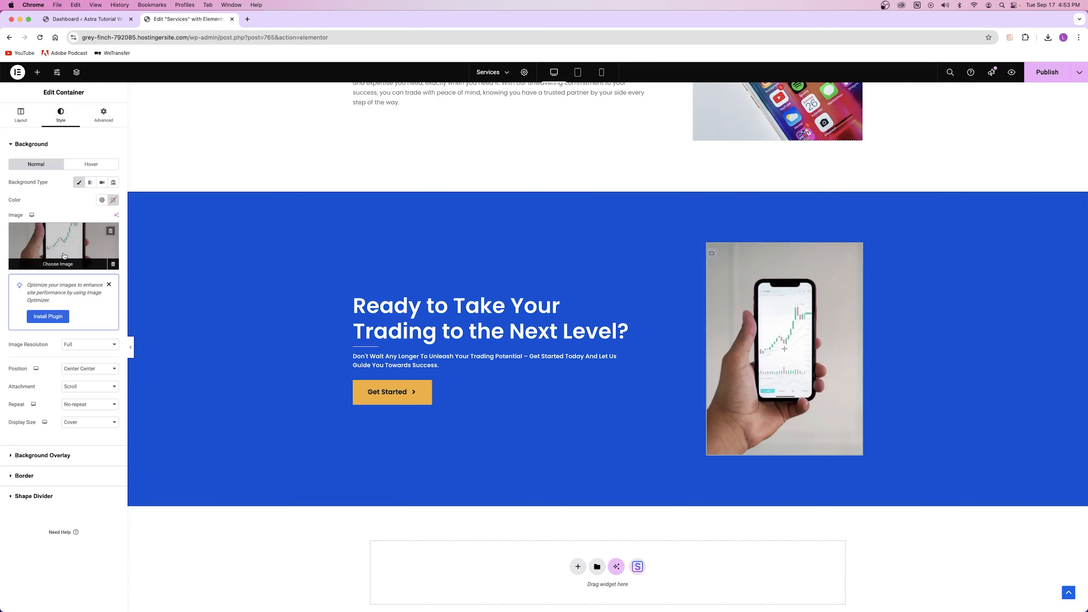
pyautogui.click(63, 256)
pyautogui.click(205, 257)
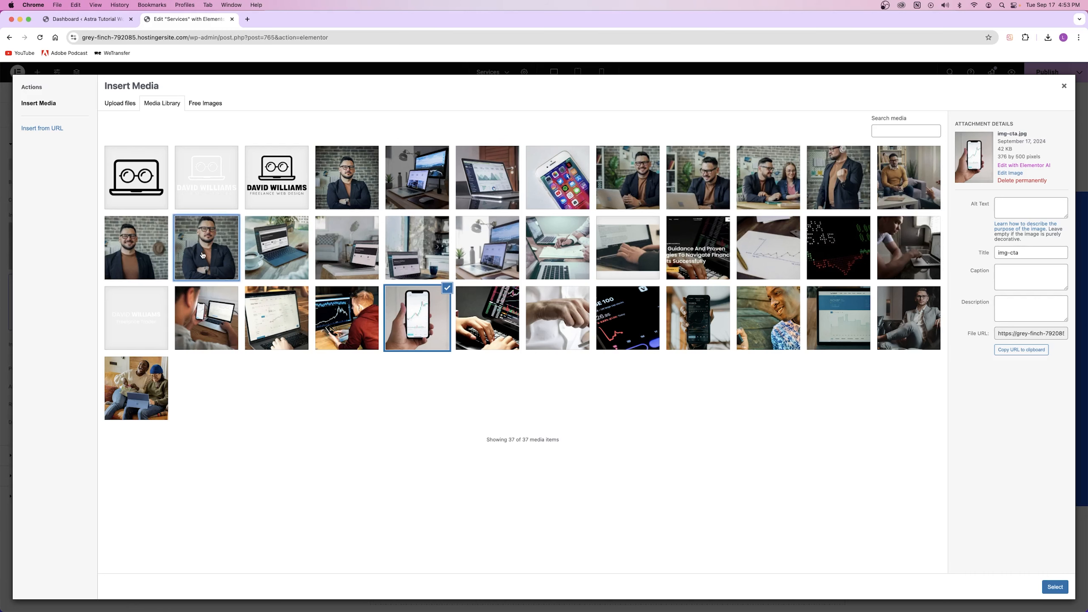
pyautogui.click(1054, 587)
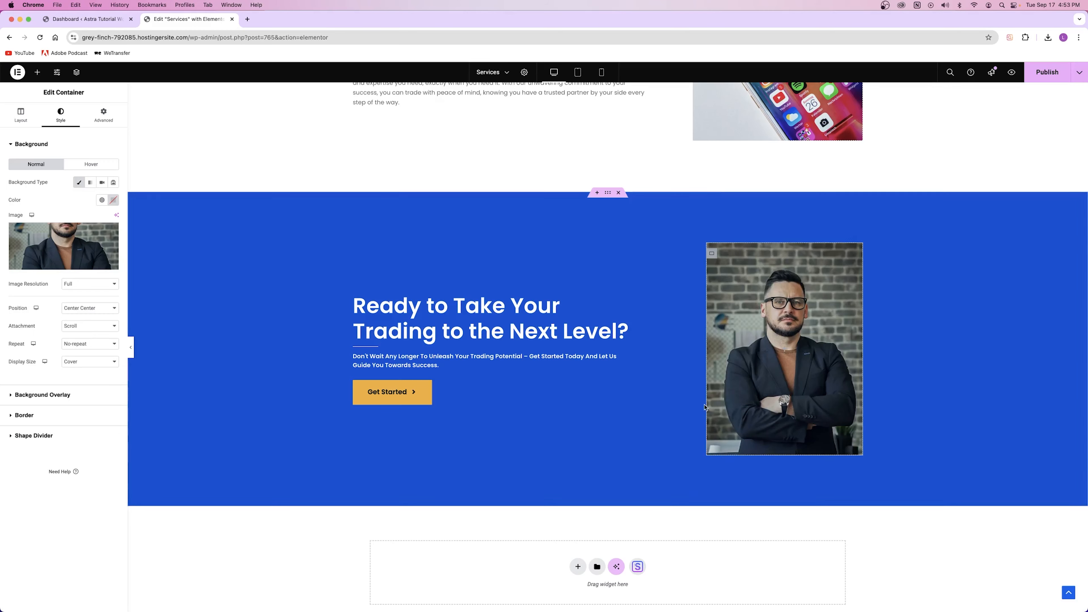
# Publish the Services page and open the Contact page for editing.
pyautogui.scroll(-3, 630, 340)
pyautogui.scroll(15, 608, 340)
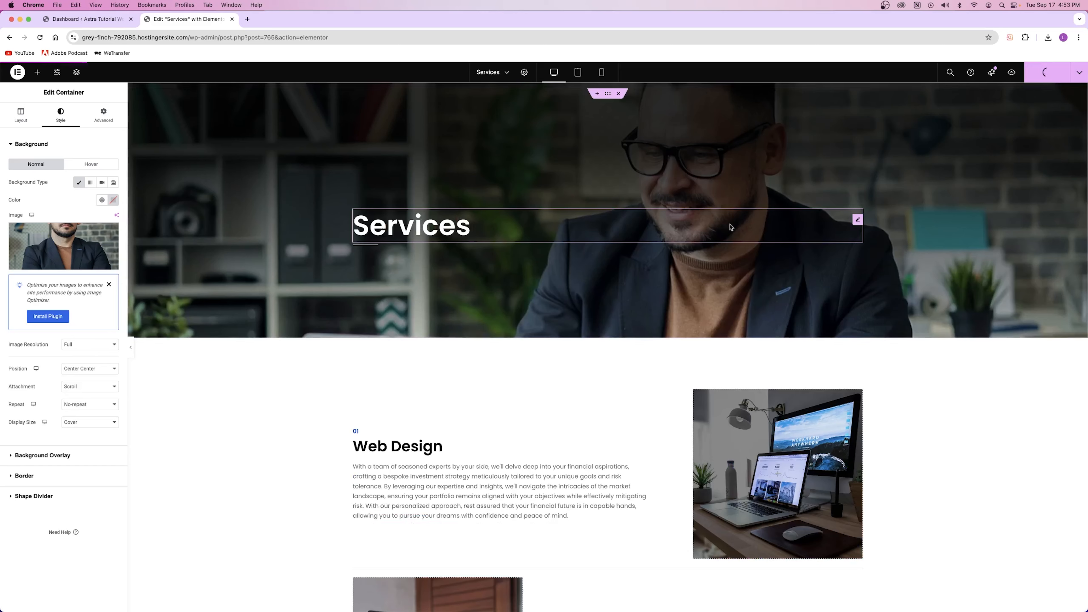
pyautogui.scroll(-5, 731, 227)
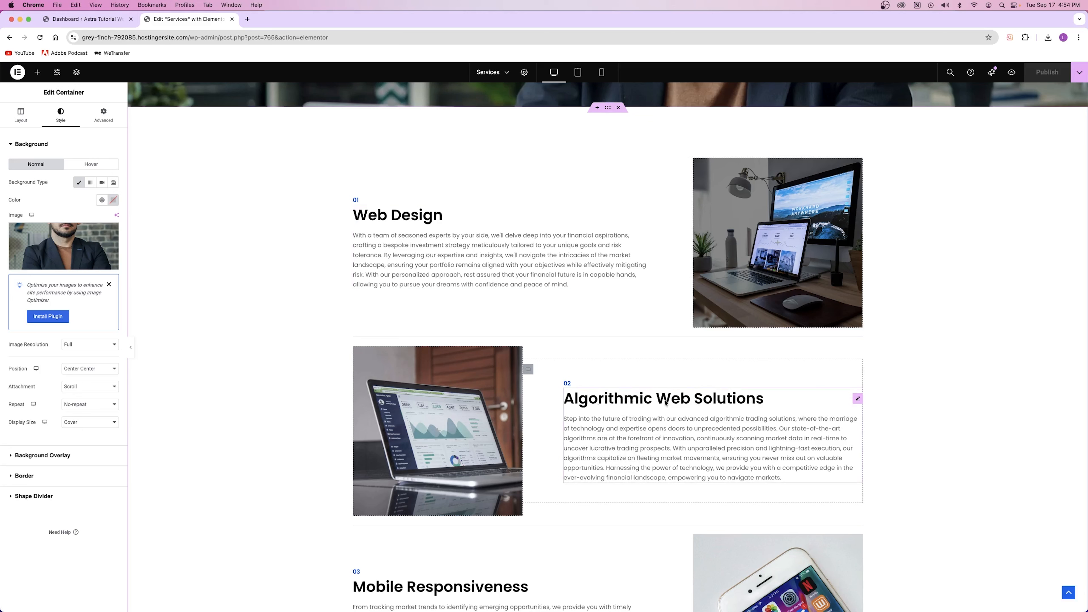
pyautogui.scroll(-5, 654, 402)
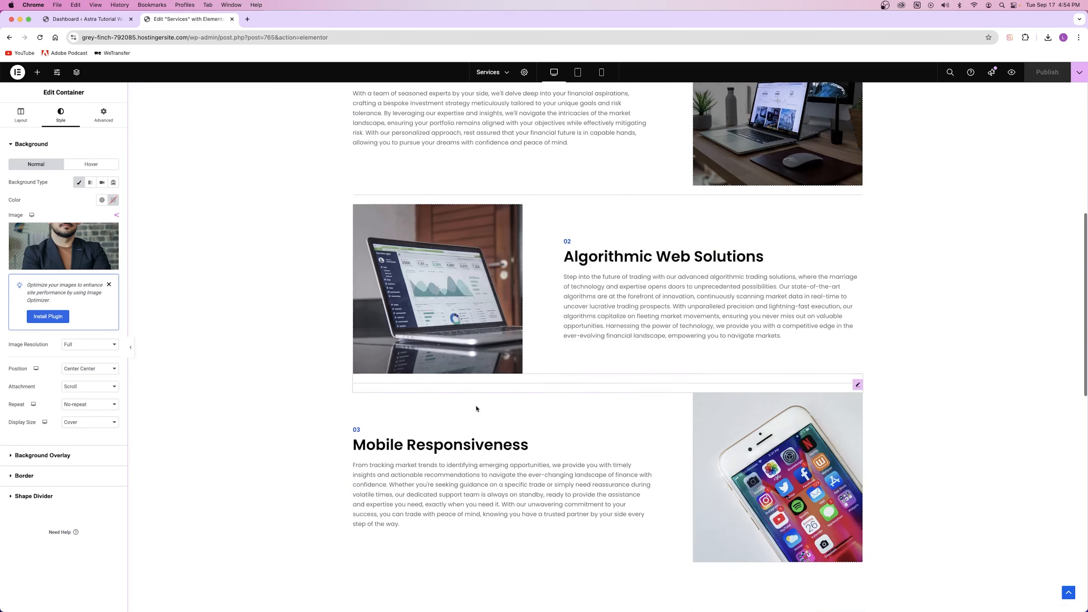
pyautogui.scroll(15, 604, 399)
pyautogui.click(492, 72)
pyautogui.click(504, 129)
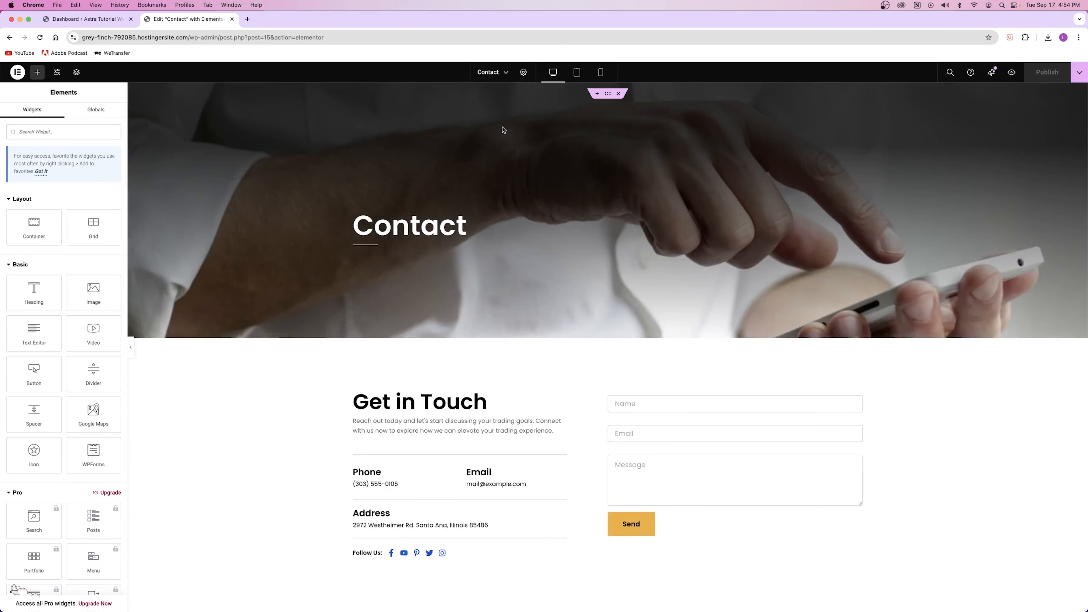
# Replace the background image of the Contact page's header container with Astra-Tutorial-11.jpg.
pyautogui.rightClick(203, 238)
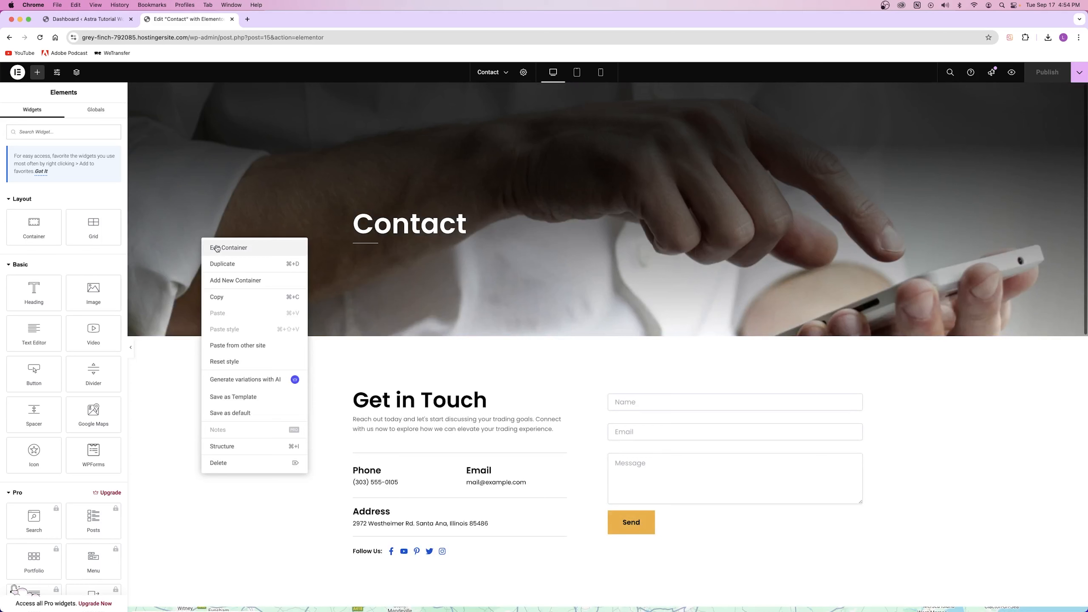
pyautogui.click(216, 246)
pyautogui.click(67, 116)
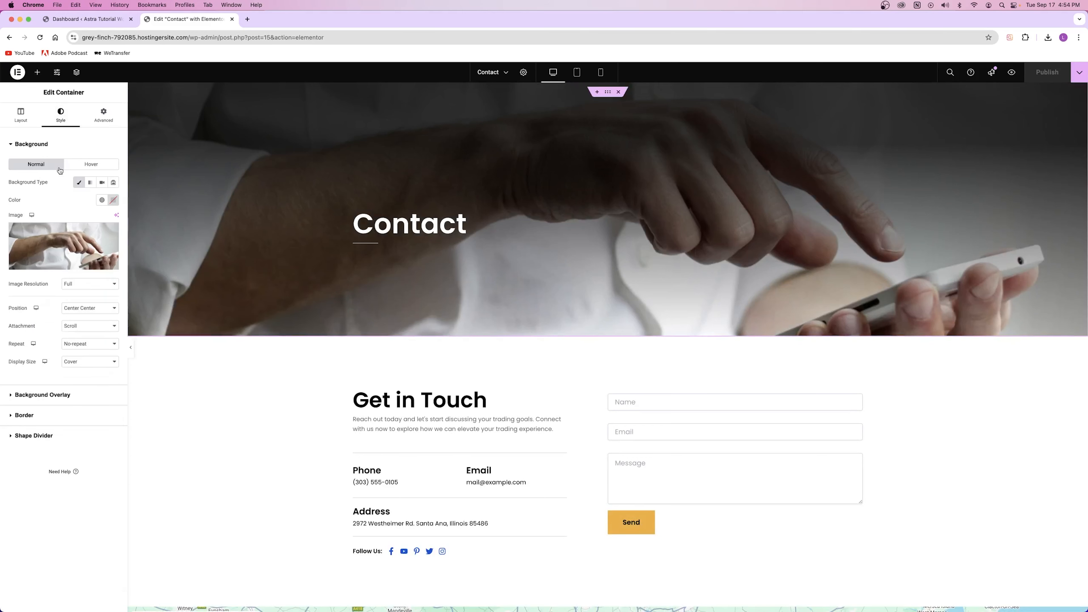
pyautogui.click(57, 234)
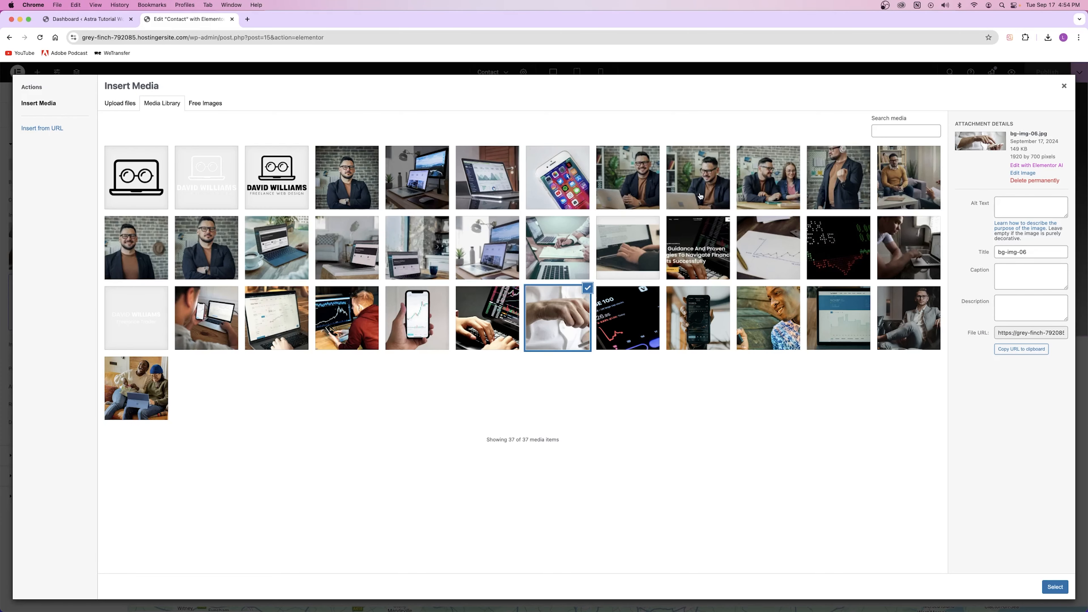
pyautogui.click(645, 190)
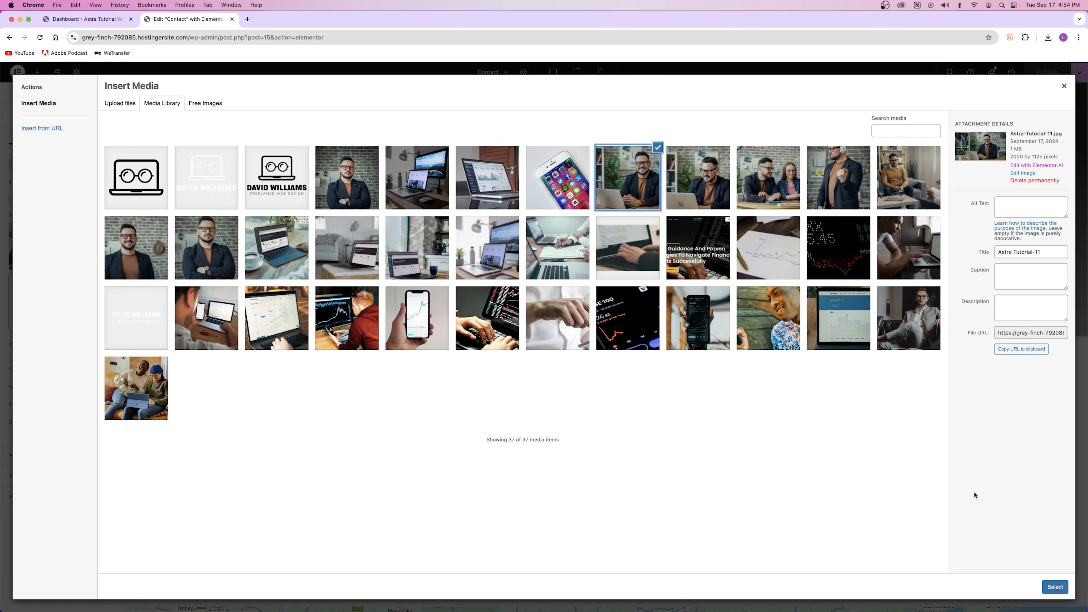
pyautogui.click(1052, 590)
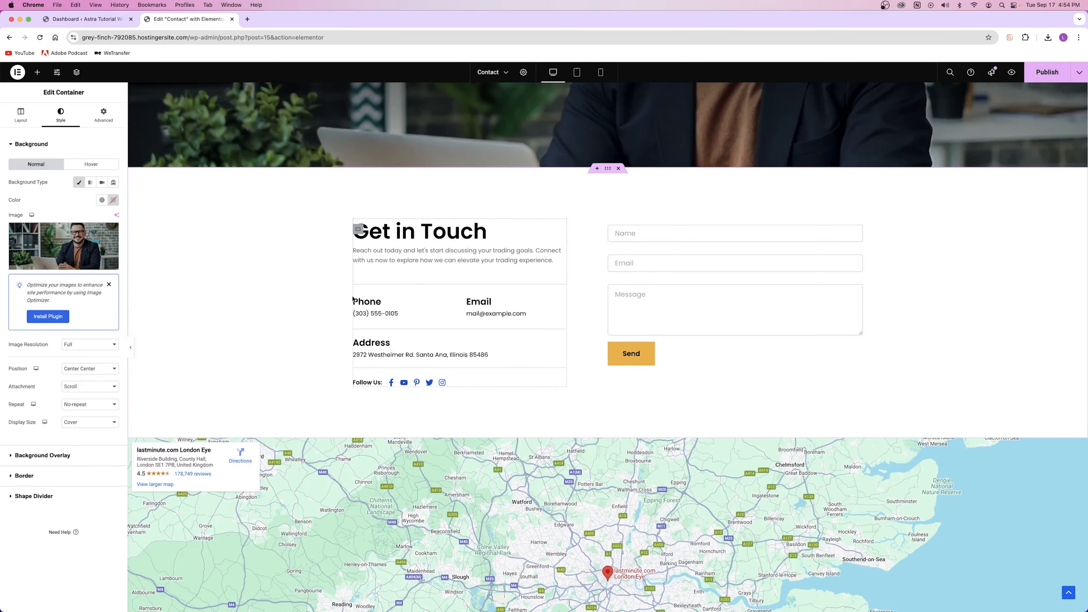
# Look over the map and the editable heading, phone, email and address text boxes in the Get in Touch section.
pyautogui.scroll(-3, 415, 256)
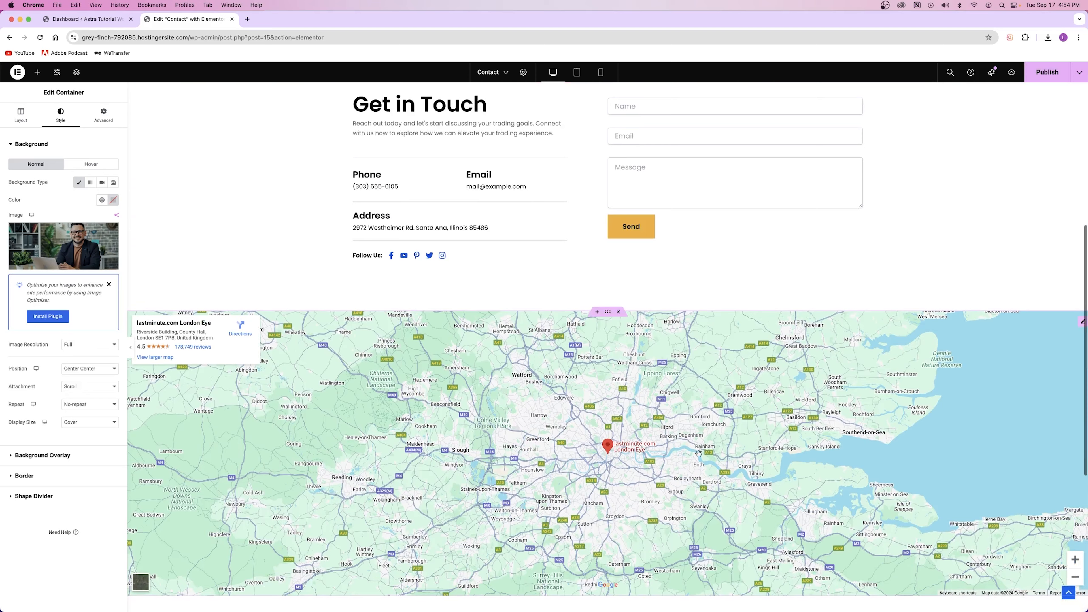
pyautogui.scroll(3, 359, 273)
pyautogui.click(406, 191)
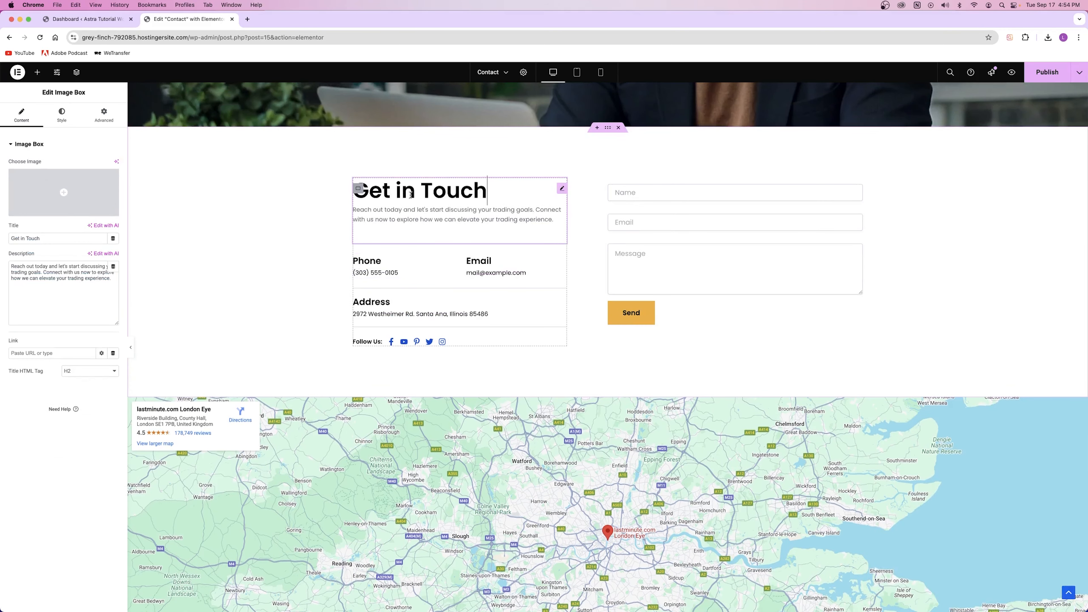
pyautogui.click(384, 263)
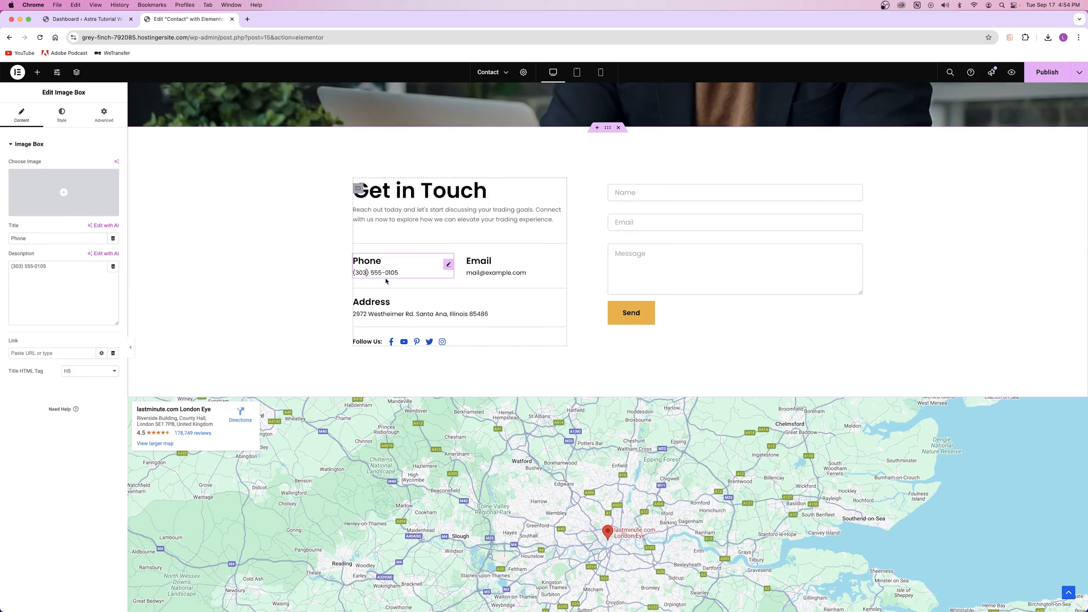
pyautogui.click(480, 272)
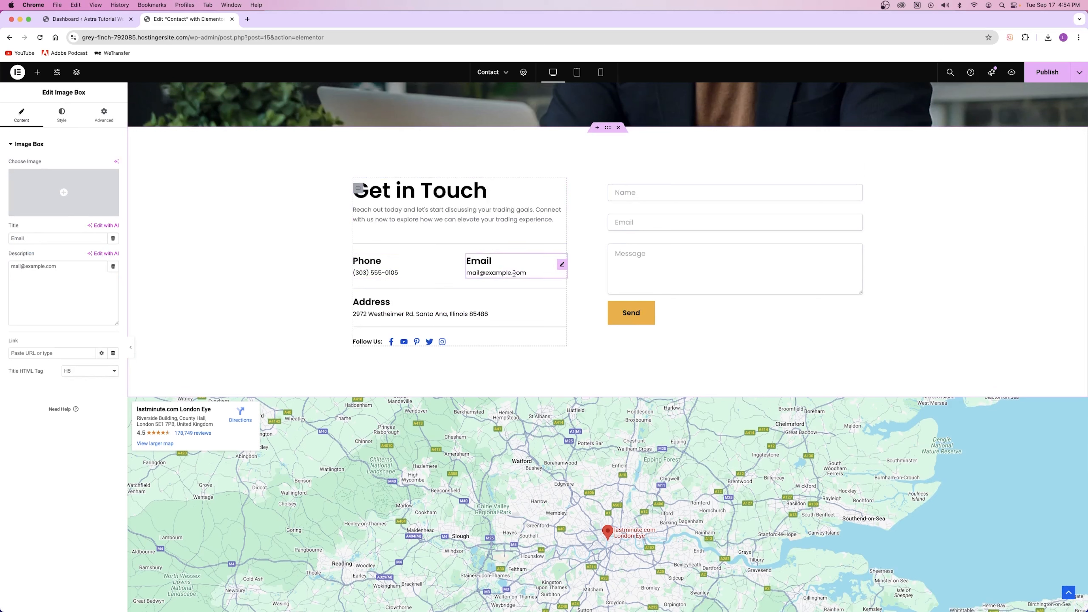
pyautogui.click(383, 301)
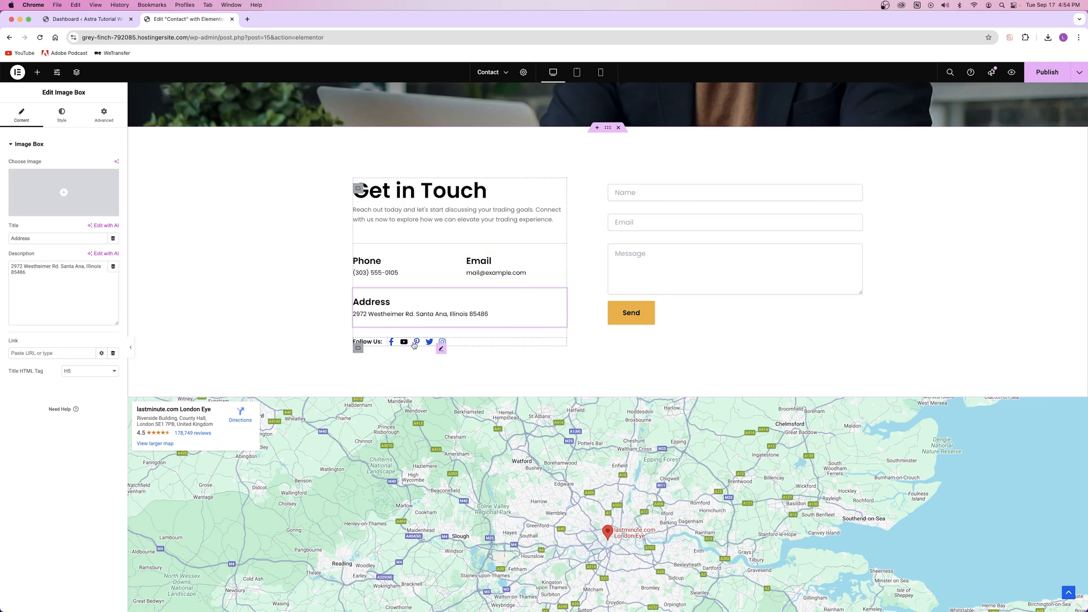
# Move Instagram to the first place among the Follow Us social icons.
pyautogui.click(441, 350)
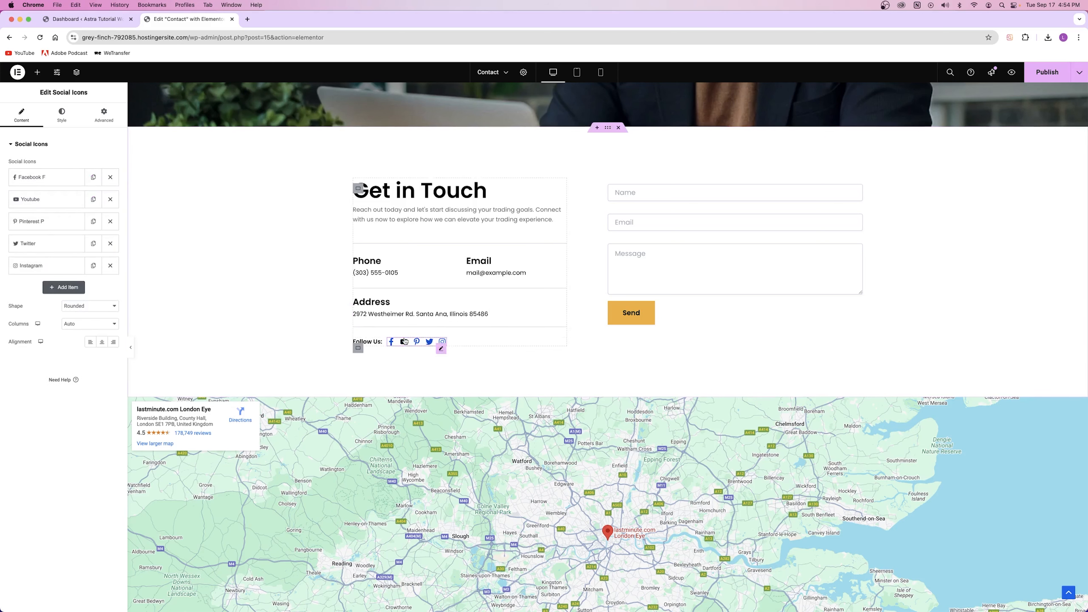
pyautogui.moveTo(30, 265); pyautogui.dragTo(28, 179)
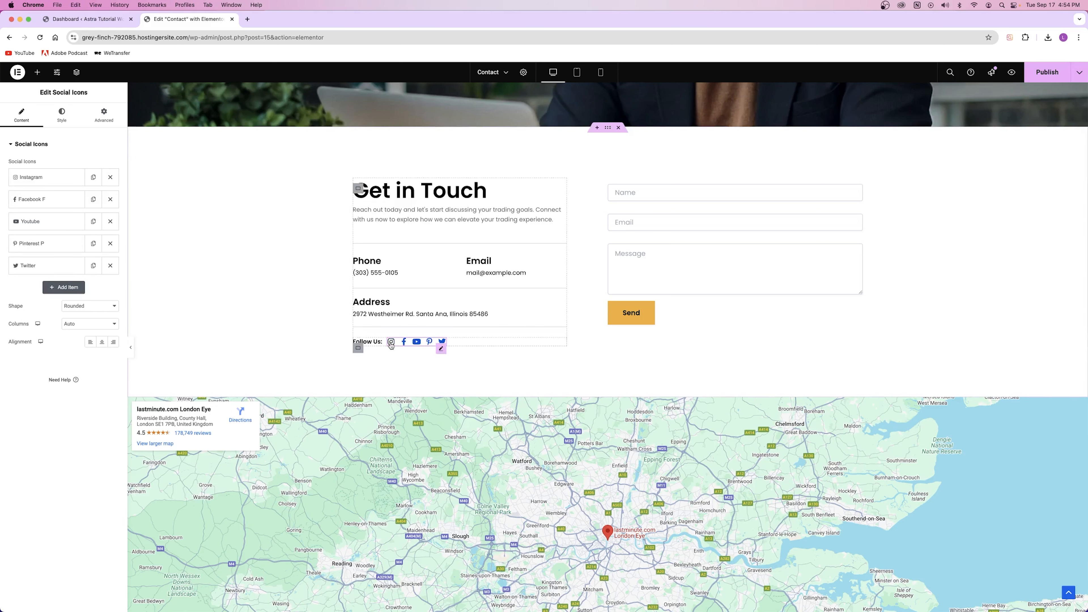
# Examine the Instagram item's icon, link and color settings without changing them.
pyautogui.click(38, 179)
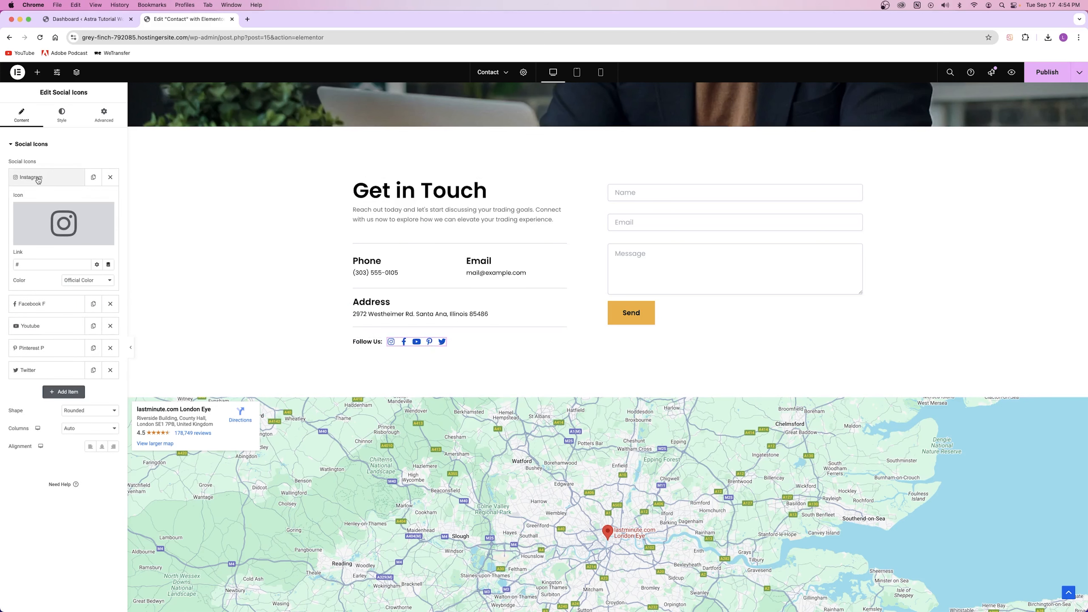
pyautogui.moveTo(70, 231)
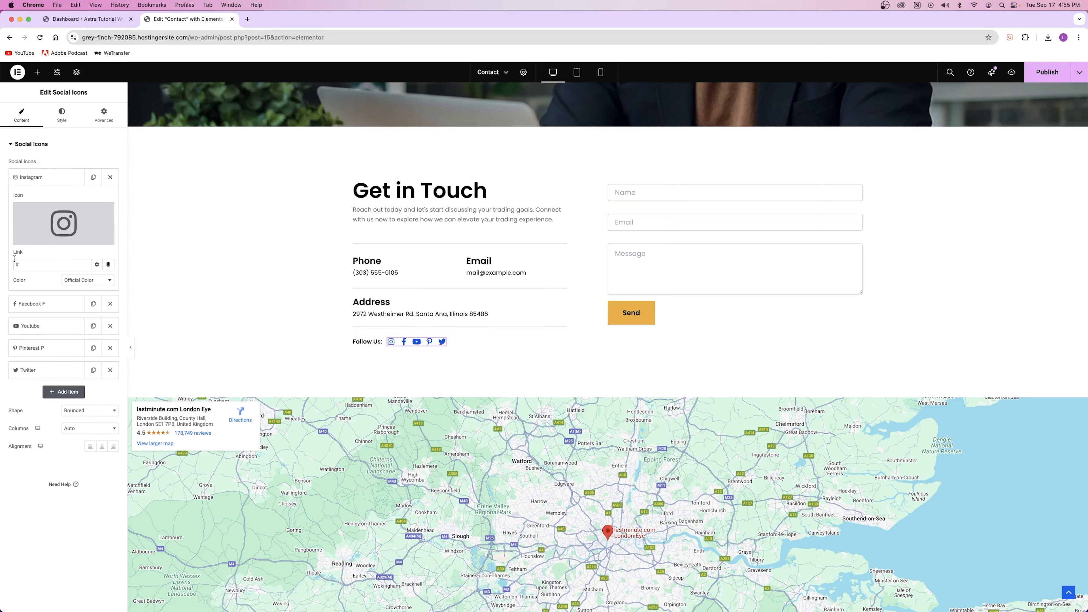
pyautogui.click(245, 19)
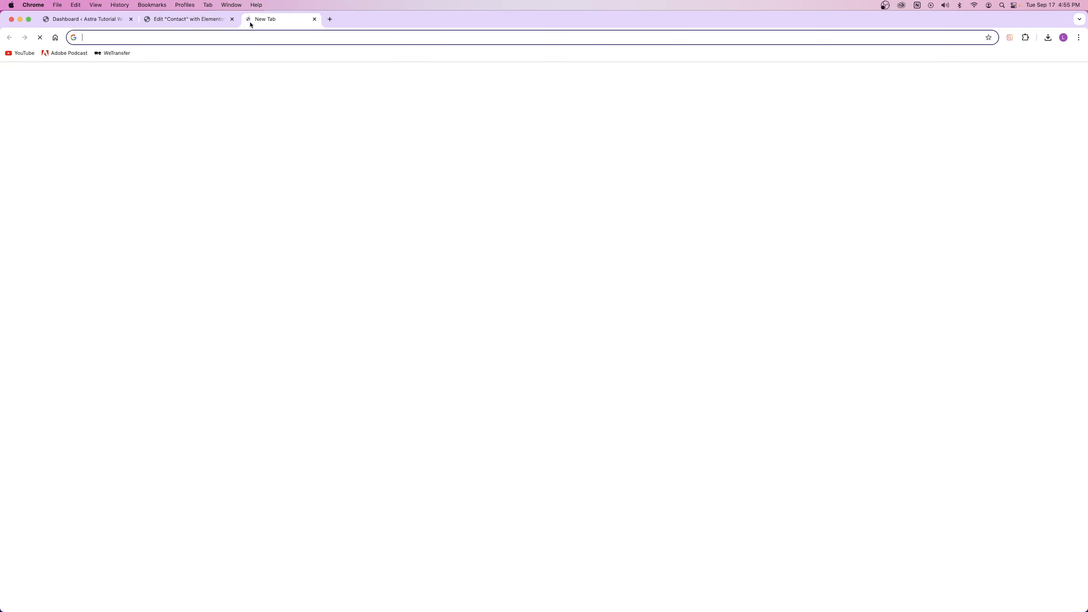
pyautogui.click(259, 36)
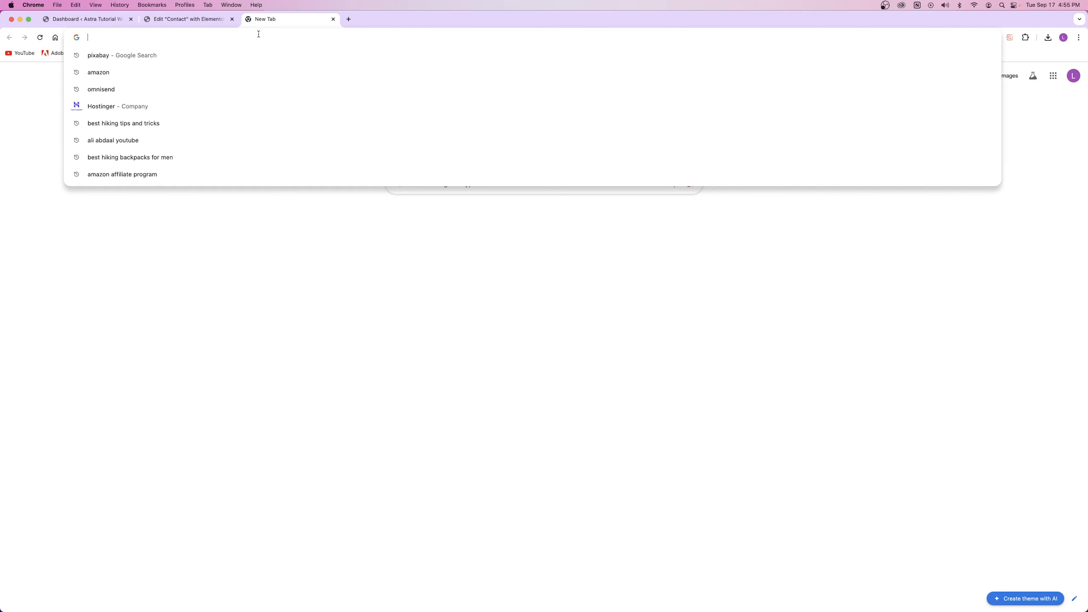
pyautogui.click(333, 19)
pyautogui.moveTo(325, 38); pyautogui.dragTo(57, 40)
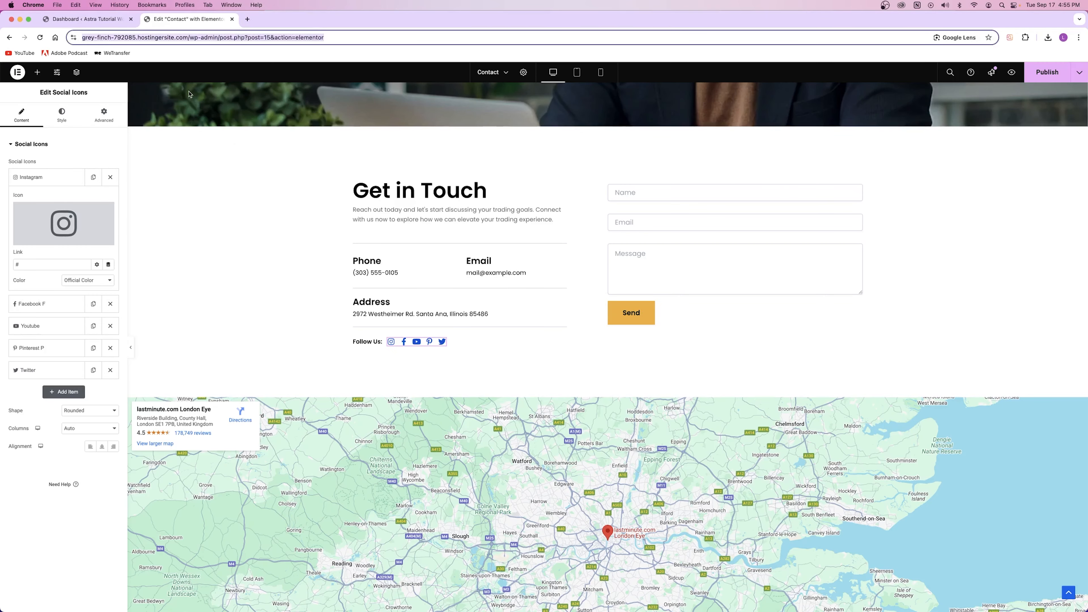
pyautogui.click(57, 262)
pyautogui.click(56, 178)
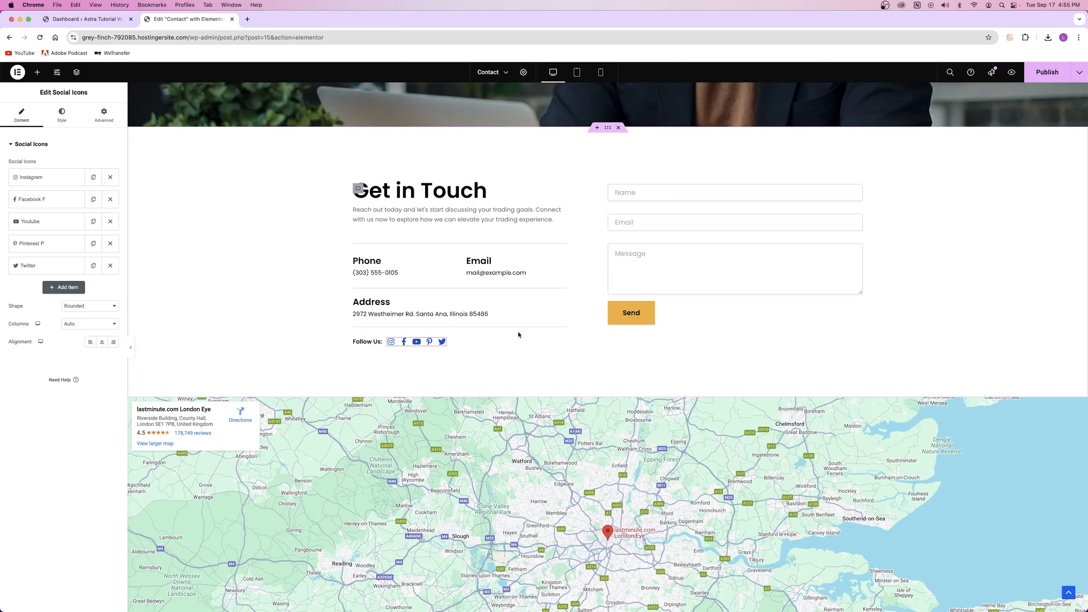
# Remove Pinterest from the Follow Us social icons.
pyautogui.click(111, 244)
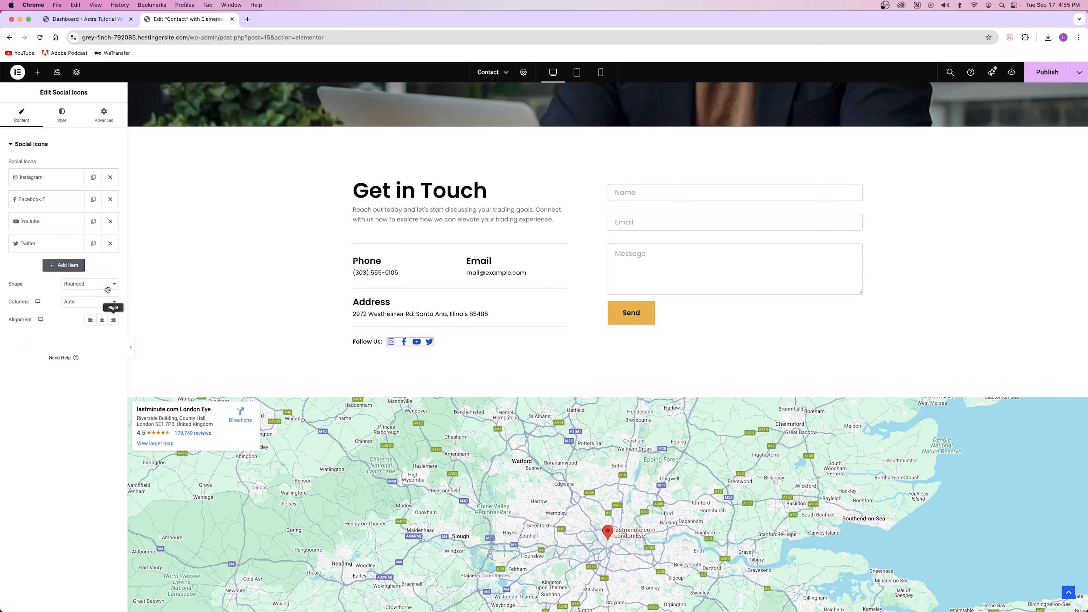
# Add a Snapchat icon after Twitter in the Follow Us social icons and delete it again.
pyautogui.click(93, 243)
pyautogui.click(47, 265)
pyautogui.click(43, 326)
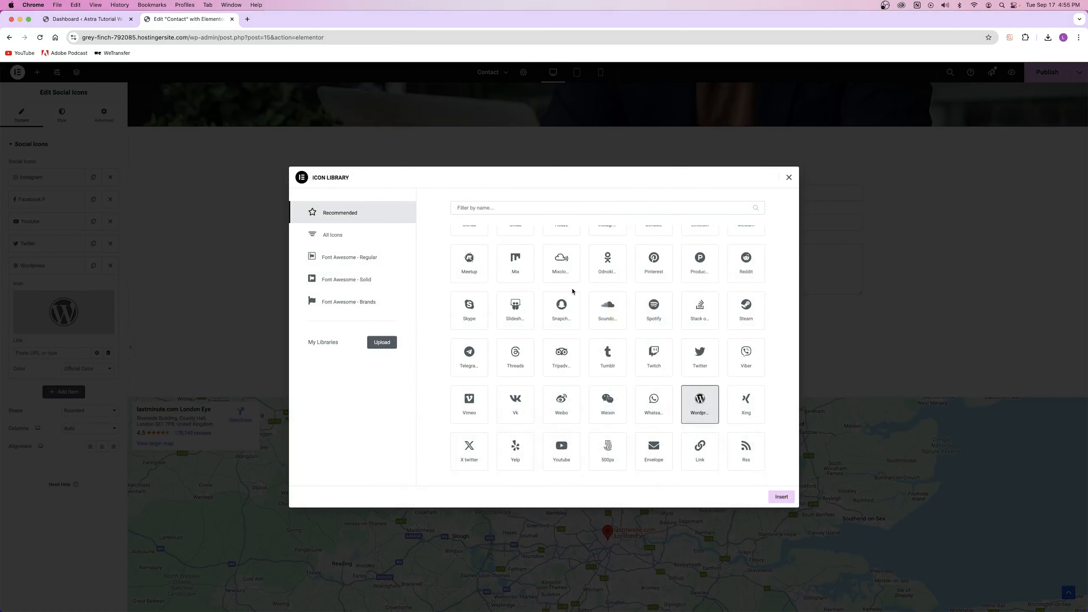
pyautogui.click(561, 310)
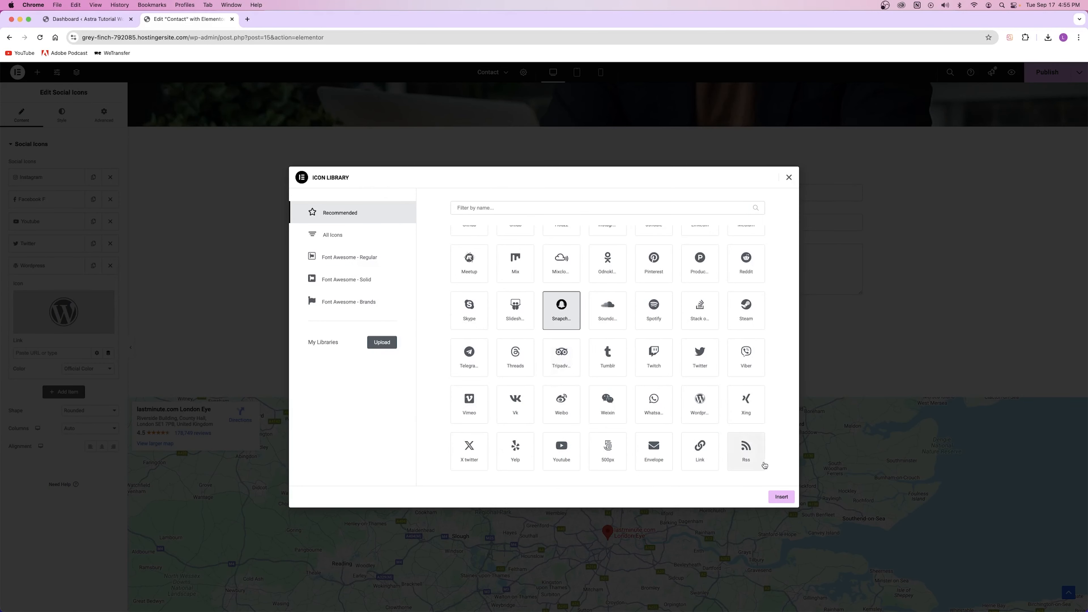
pyautogui.click(781, 497)
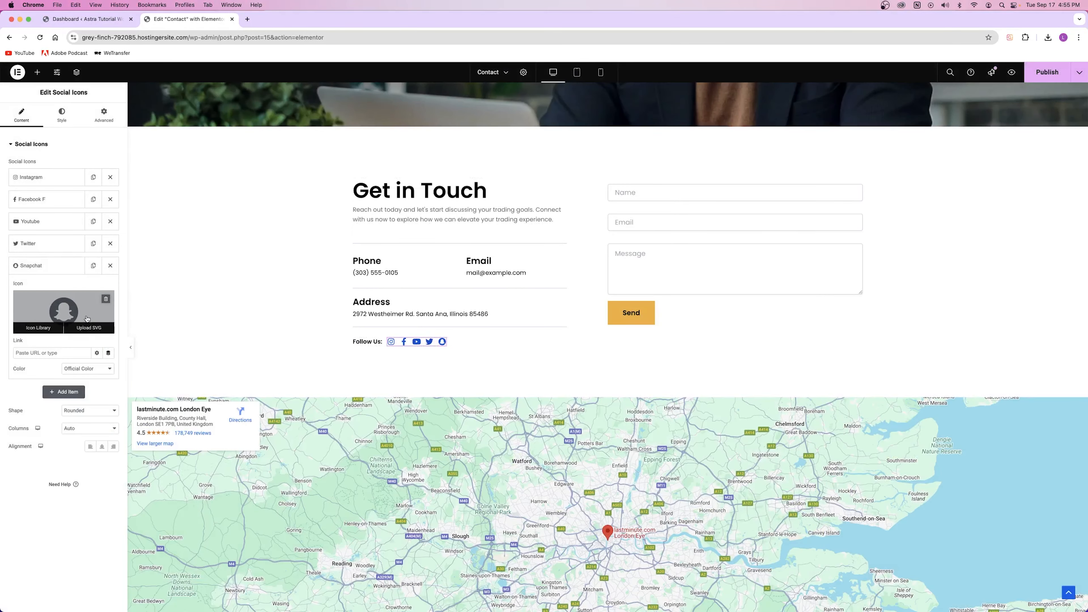
pyautogui.click(111, 266)
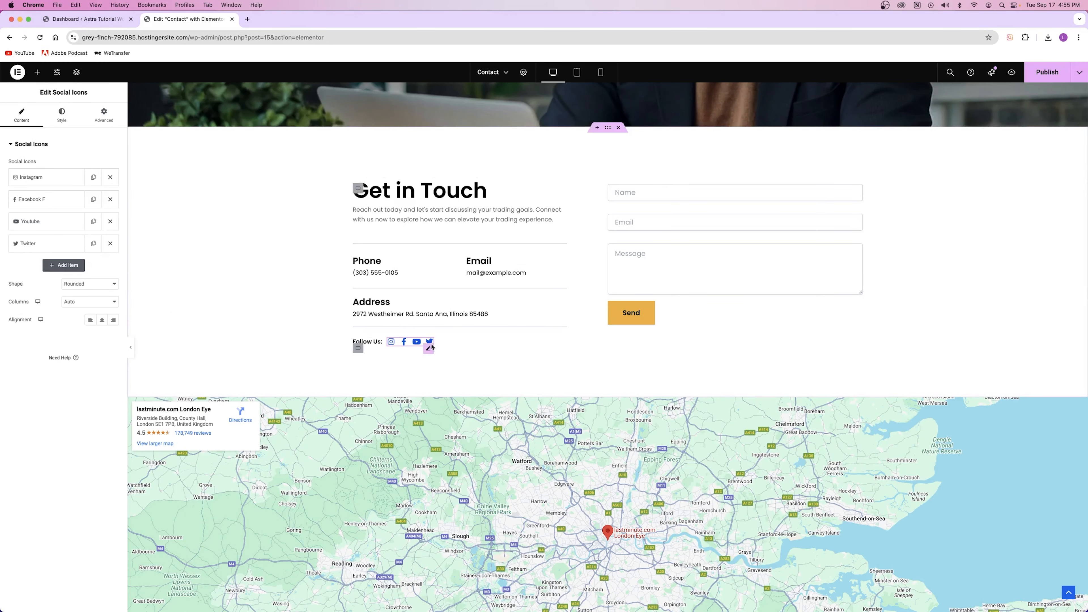
# Clear the form chosen in the WPForms widget beside Get in Touch and select Contact Form again.
pyautogui.click(674, 237)
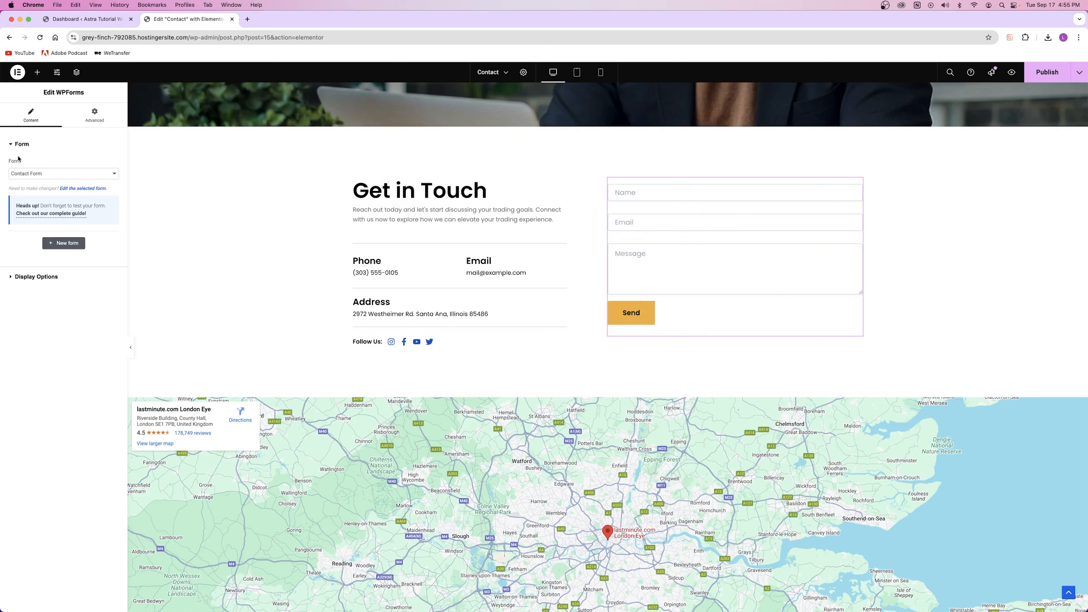
pyautogui.click(54, 177)
pyautogui.click(32, 175)
pyautogui.click(51, 174)
pyautogui.click(42, 166)
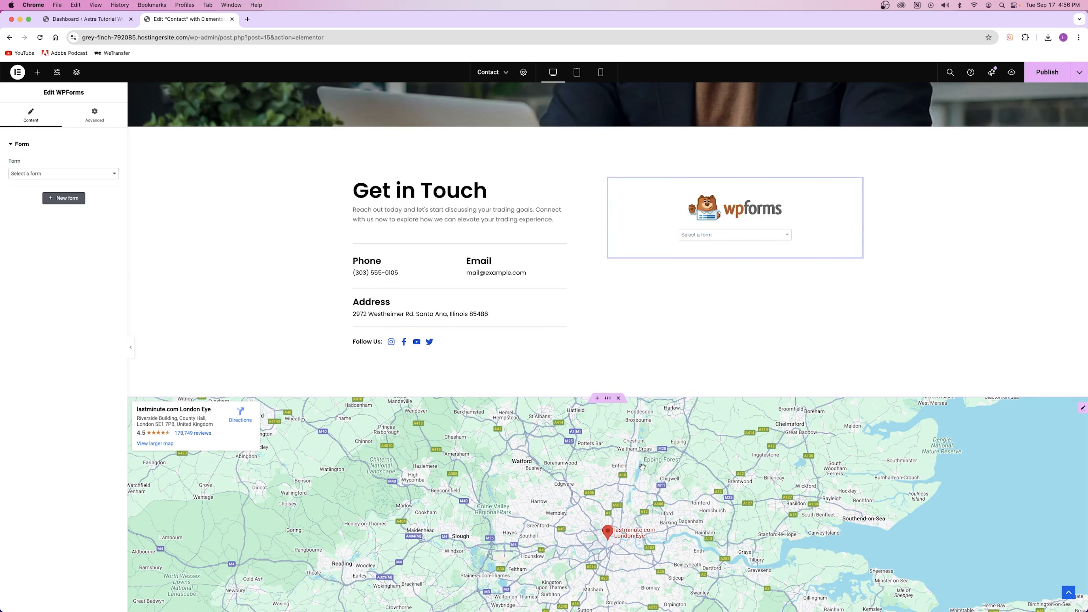
pyautogui.click(715, 238)
pyautogui.click(711, 244)
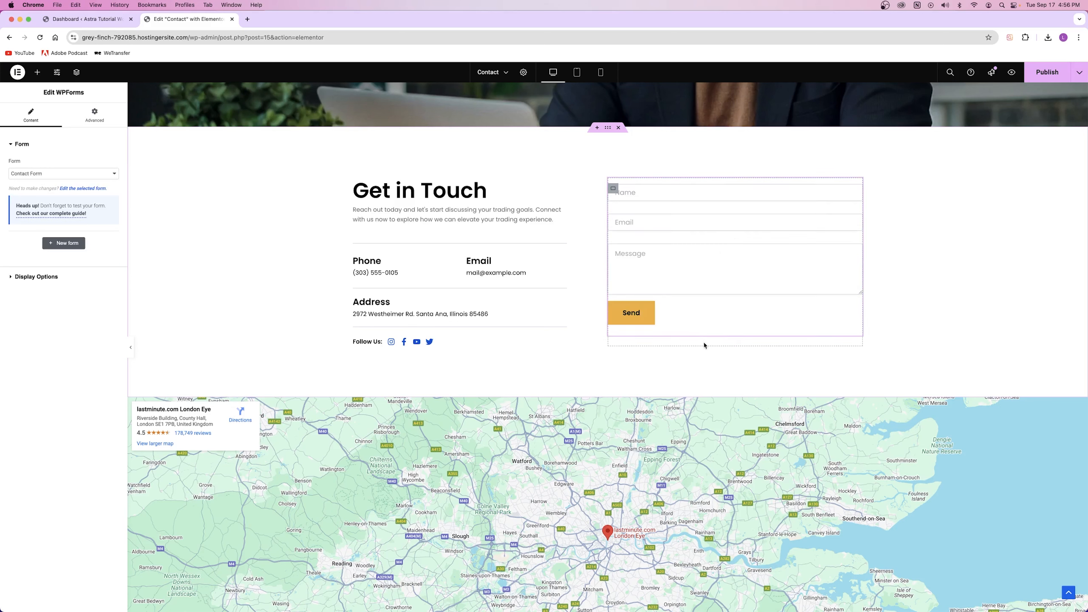
# Publish the Contact page and open the WPForms forms overview in a new browser tab from the WordPress dashboard.
pyautogui.click(1046, 72)
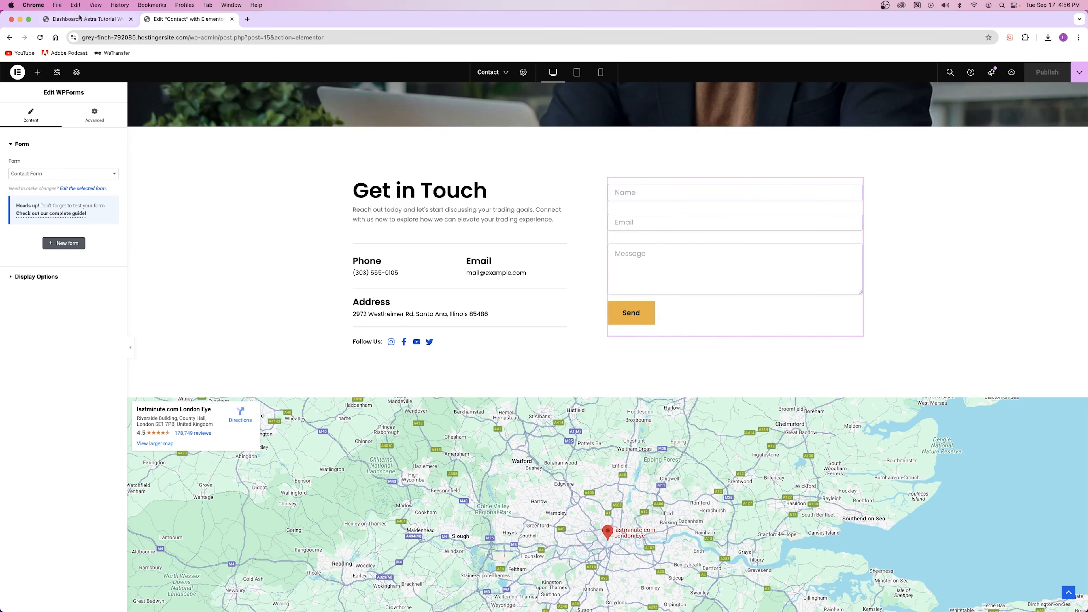
pyautogui.click(77, 19)
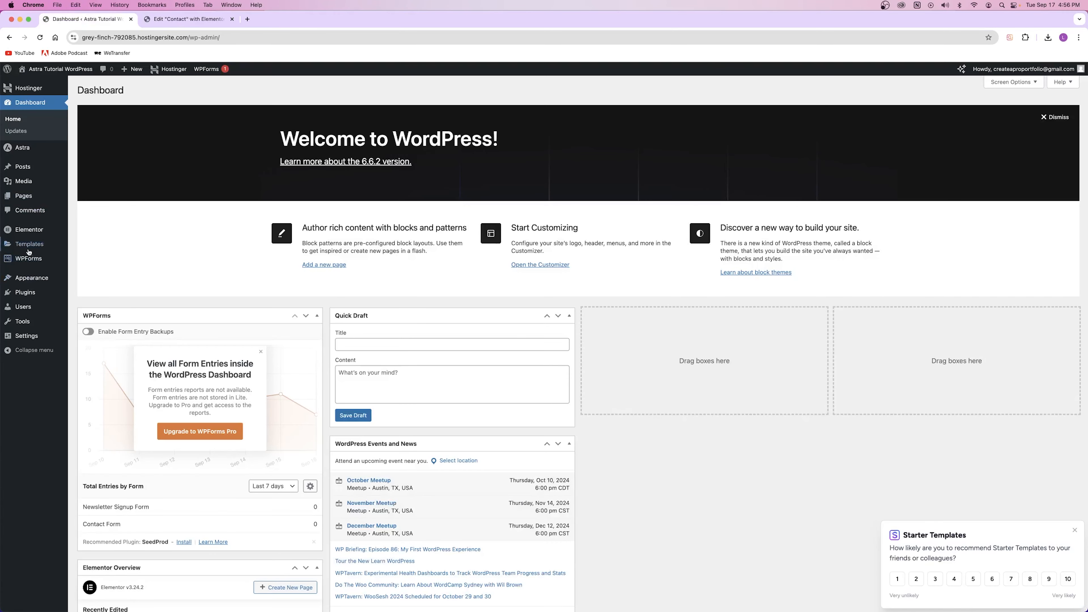
pyautogui.moveTo(39, 262)
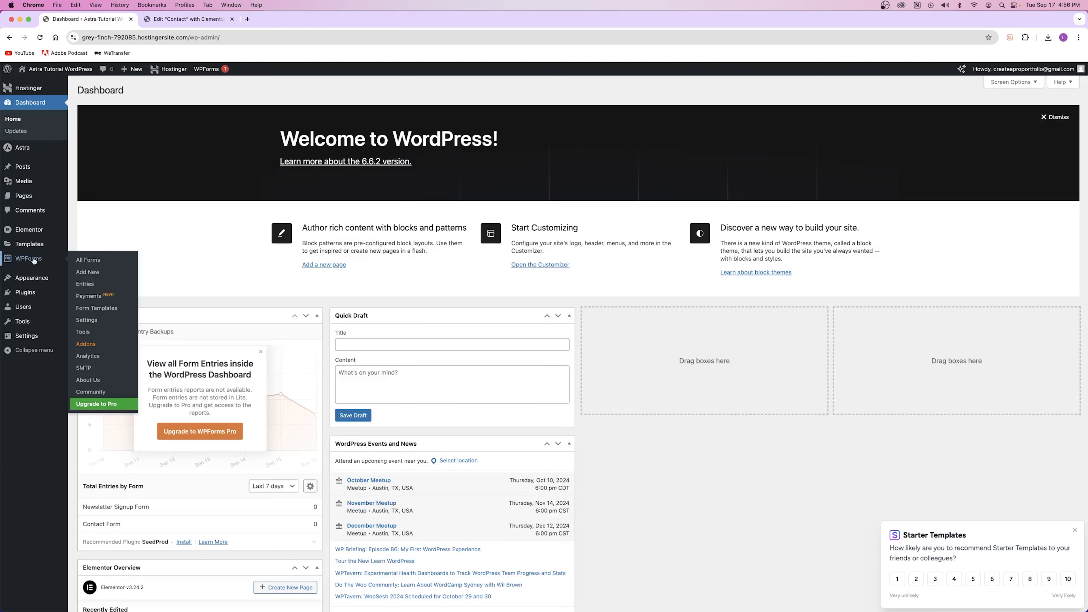
pyautogui.rightClick(37, 261)
pyautogui.click(60, 265)
pyautogui.click(188, 19)
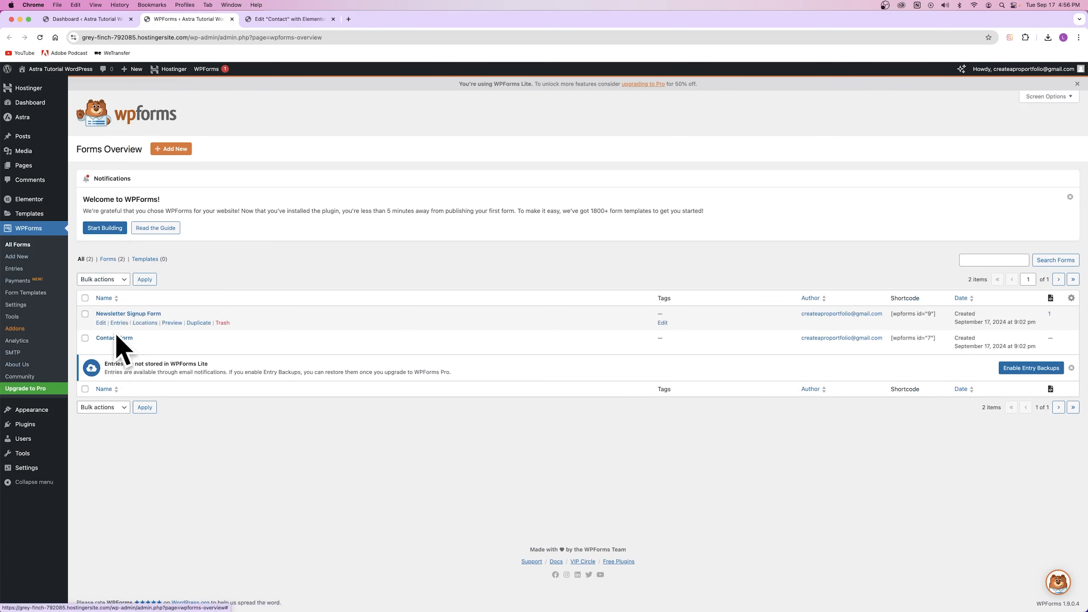
# Compare the forms list with the form on the Contact page and open Contact Form in the WPForms builder.
pyautogui.click(295, 19)
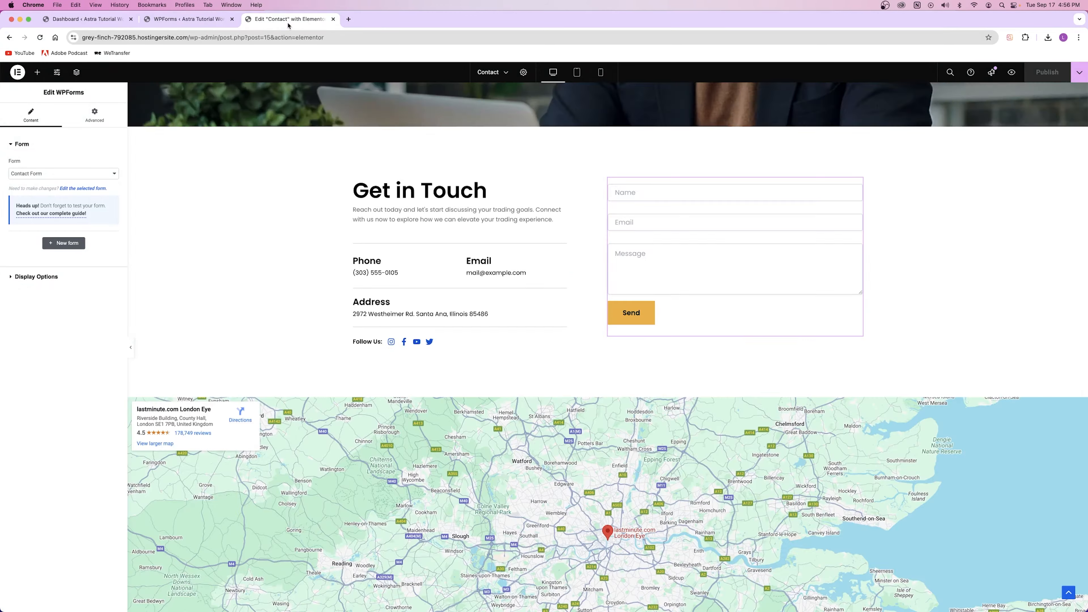
pyautogui.scroll(-10, 408, 566)
pyautogui.click(188, 19)
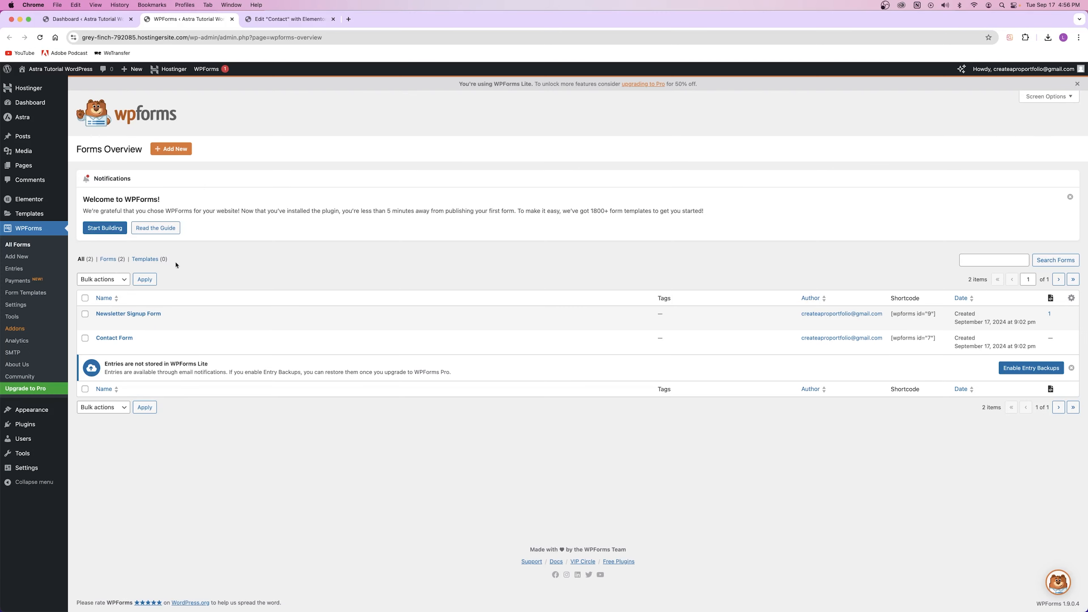
pyautogui.click(291, 19)
pyautogui.scroll(9, 607, 236)
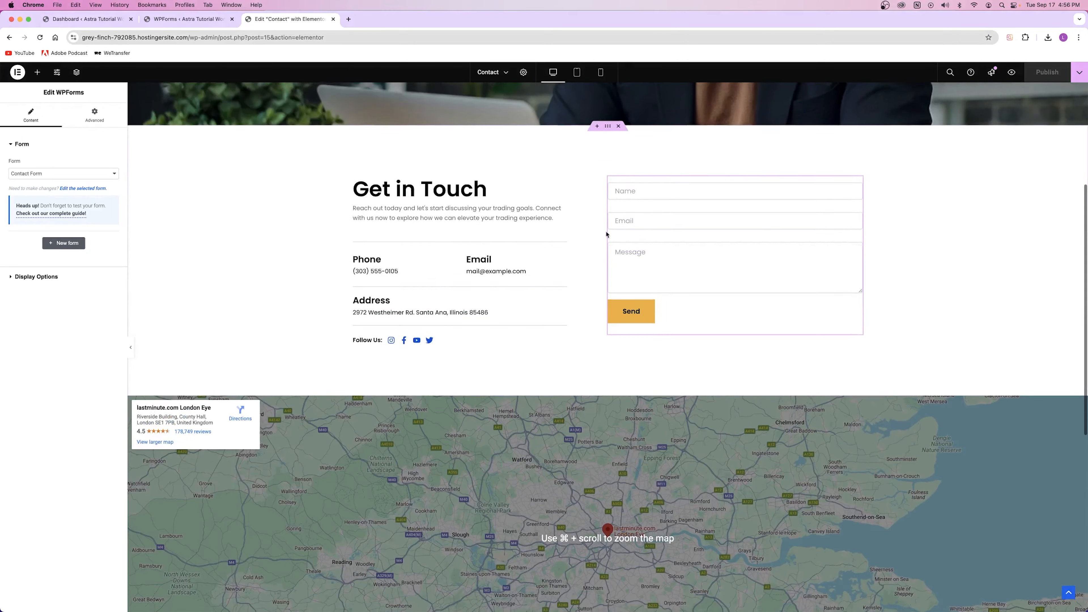
pyautogui.click(189, 19)
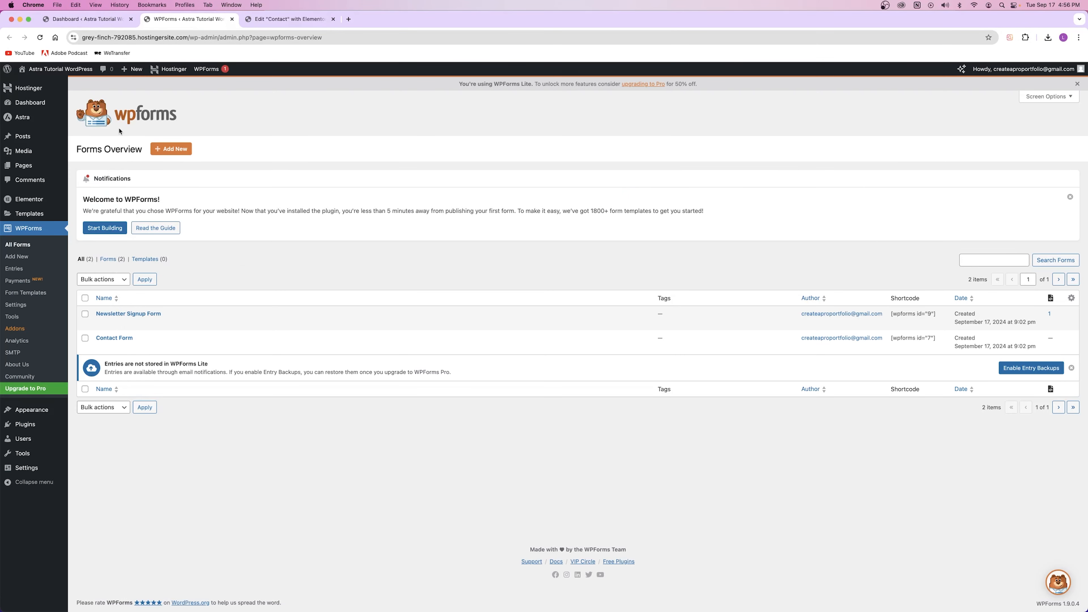
pyautogui.moveTo(109, 345)
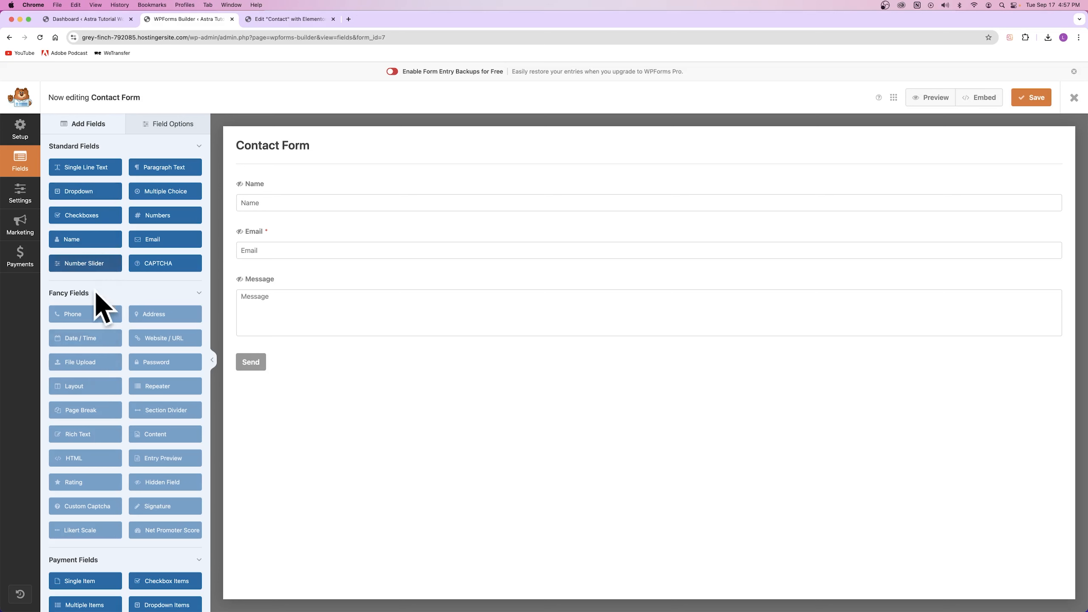
# Add a Numbers field between Name and Email in the form, checking the page's current form for comparison.
pyautogui.moveTo(156, 218); pyautogui.dragTo(285, 234)
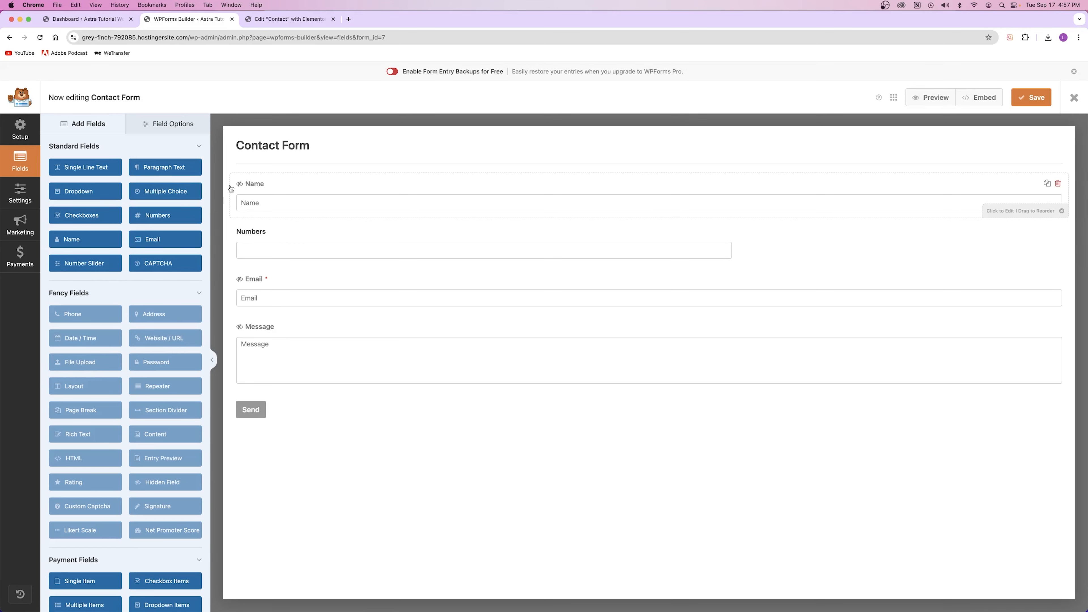
pyautogui.click(287, 19)
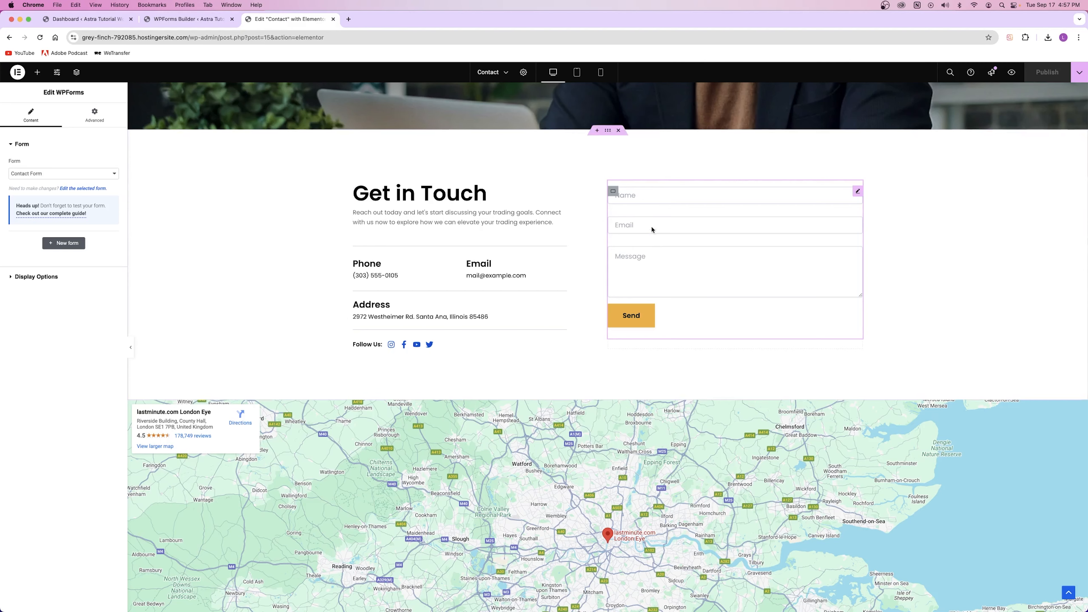
pyautogui.click(189, 19)
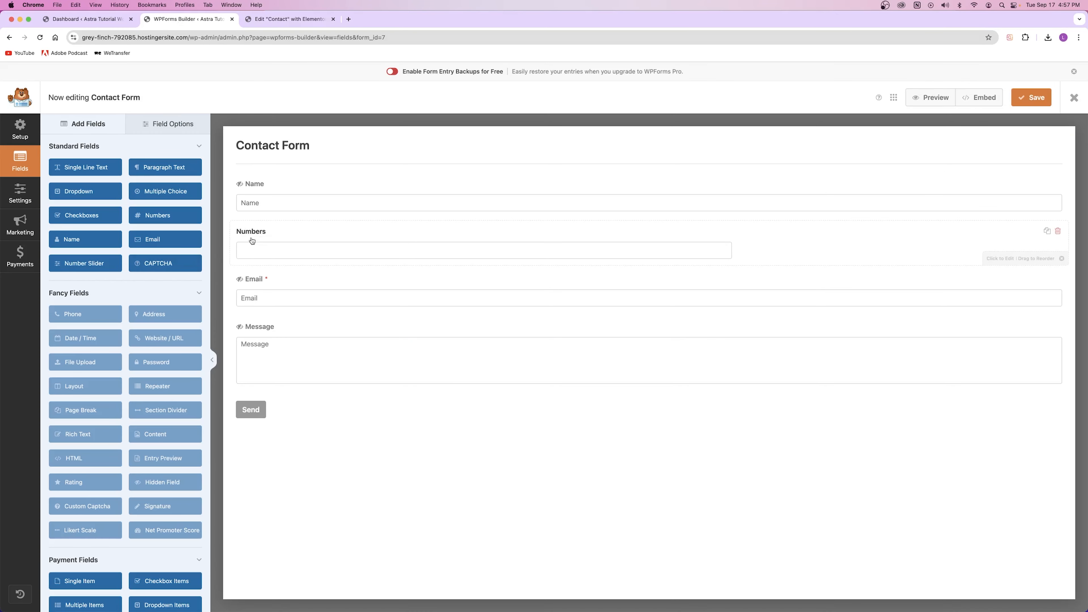
pyautogui.click(252, 240)
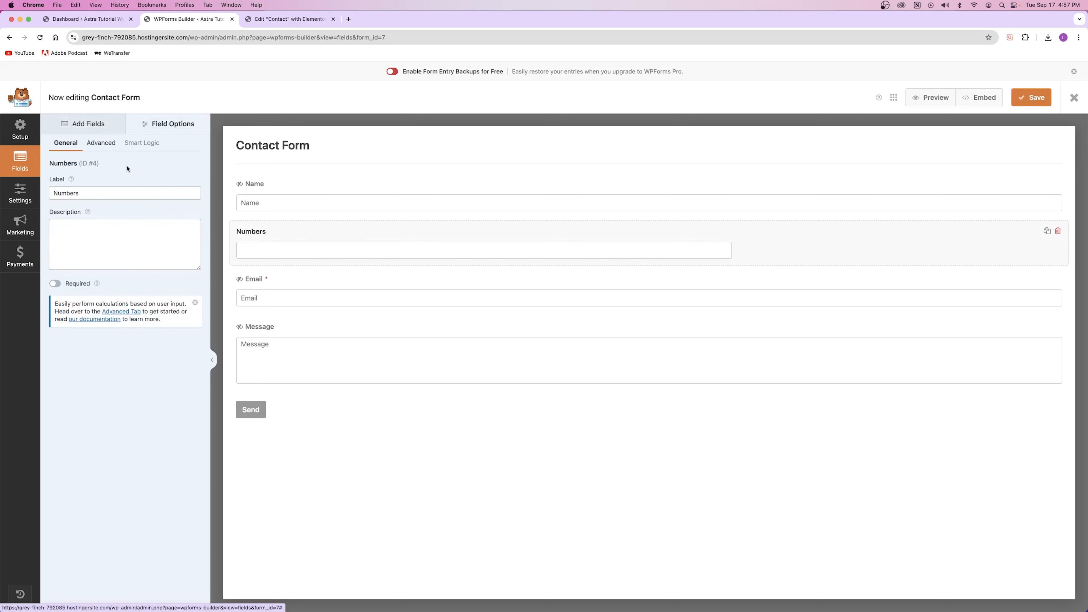
pyautogui.click(101, 127)
pyautogui.click(133, 127)
pyautogui.click(100, 128)
pyautogui.click(136, 127)
pyautogui.click(109, 127)
pyautogui.click(163, 124)
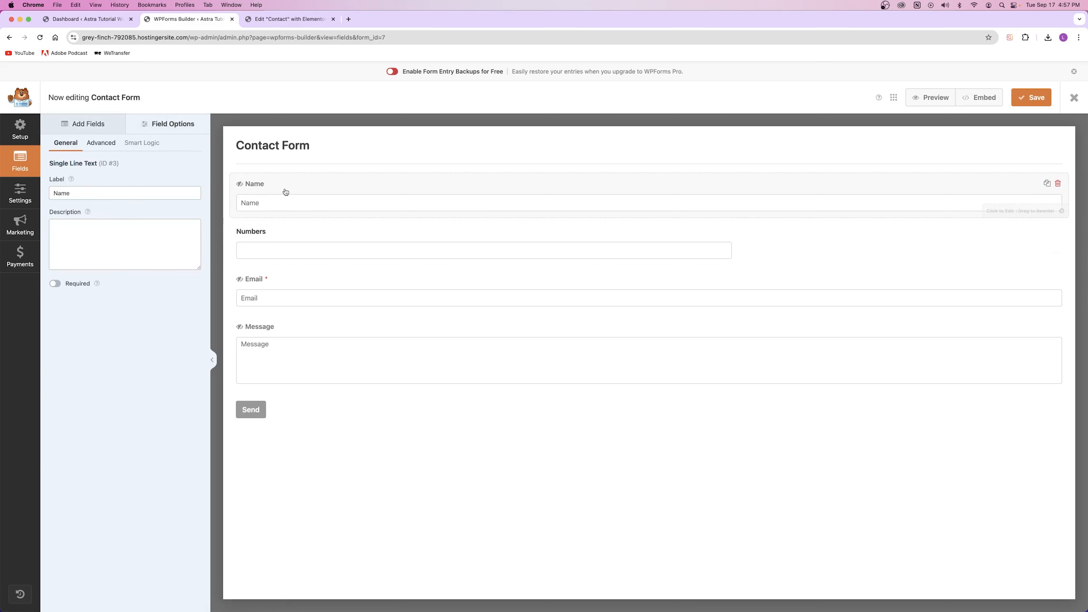
# Label the Numbers field "Phone Number" and switch its Required option on and off again.
pyautogui.click(278, 234)
pyautogui.doubleClick(73, 194)
pyautogui.write('Phone Number')
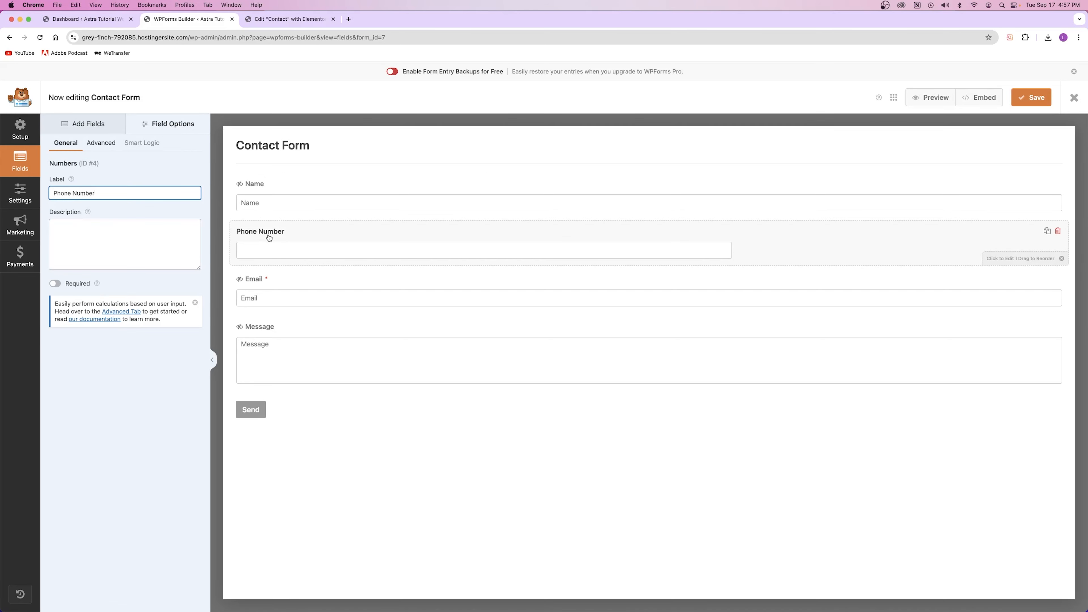
pyautogui.click(55, 283)
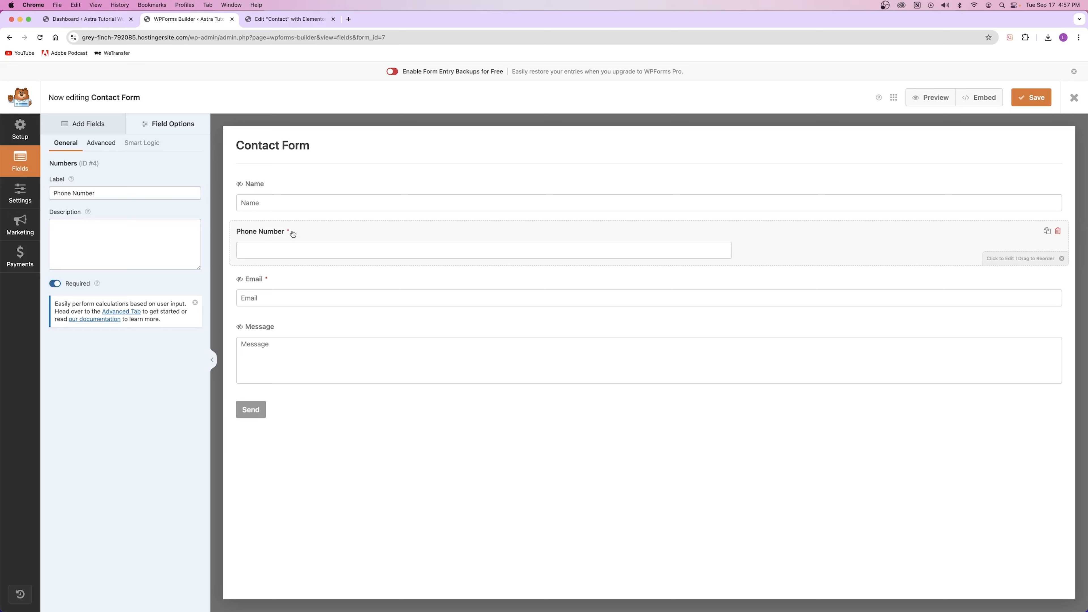
pyautogui.click(56, 283)
# Hide the Phone Number field's label, set its placeholder text to "Phone Number" and its field size to Large.
pyautogui.click(101, 143)
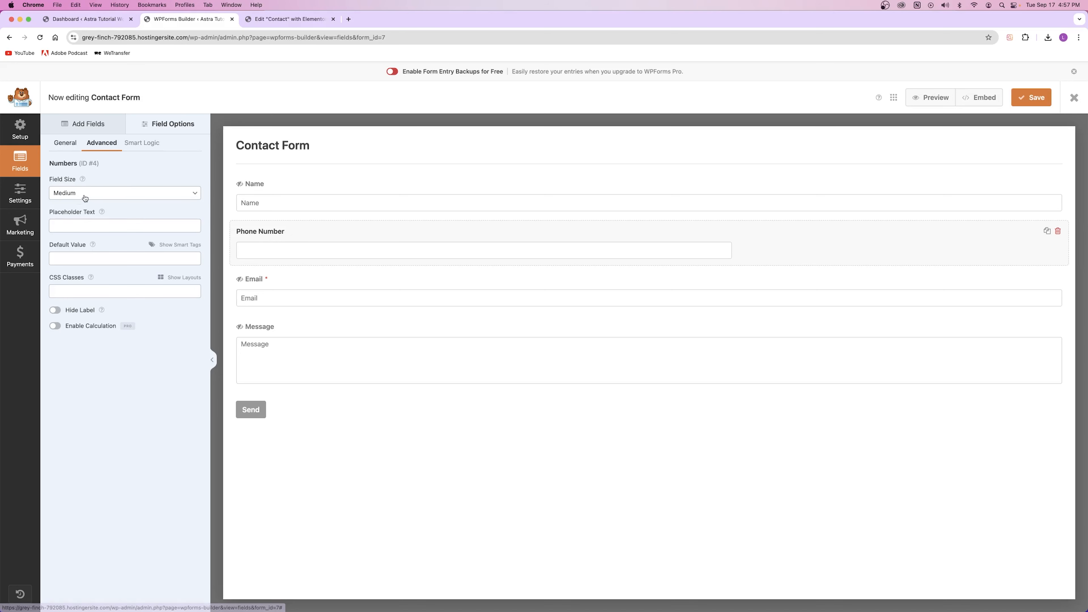
pyautogui.click(55, 313)
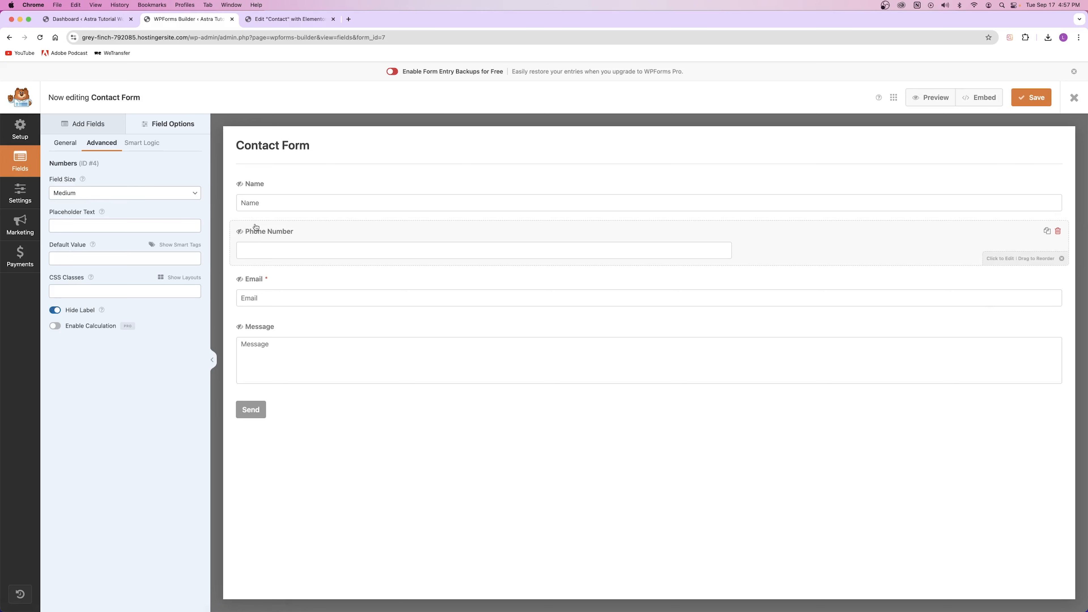
pyautogui.click(85, 226)
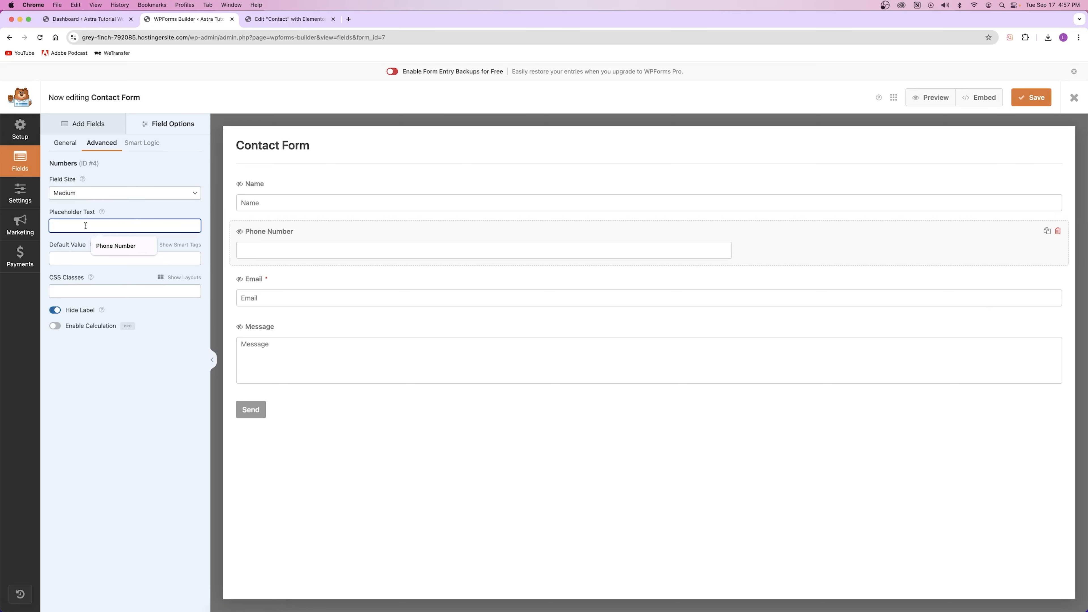
pyautogui.write('Ph')
pyautogui.click(115, 245)
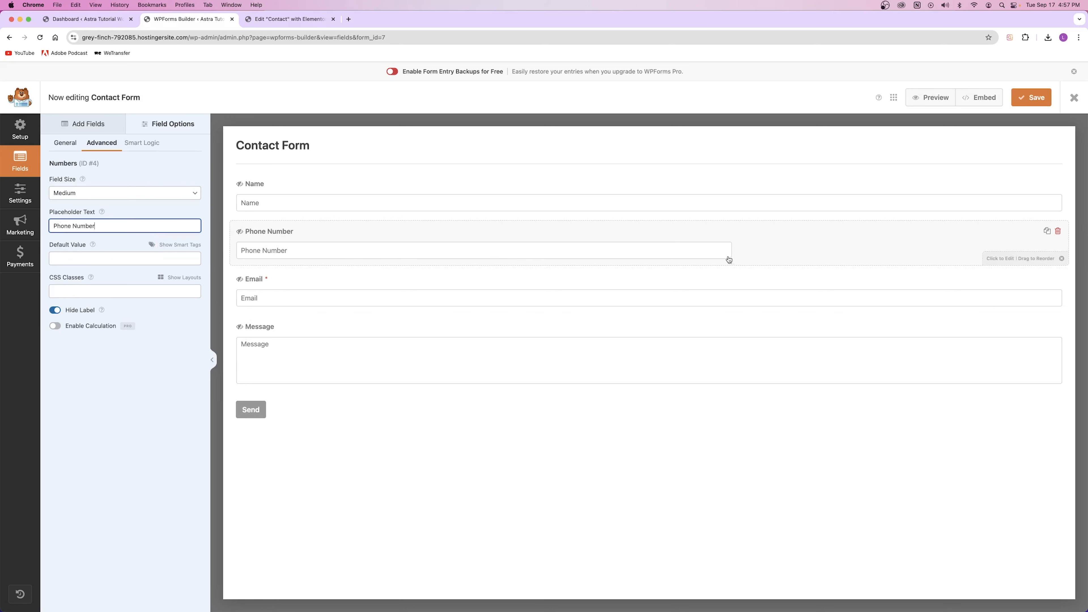
pyautogui.click(134, 193)
pyautogui.click(111, 204)
# Save the form and reload the Contact page in the Elementor editor.
pyautogui.click(1028, 99)
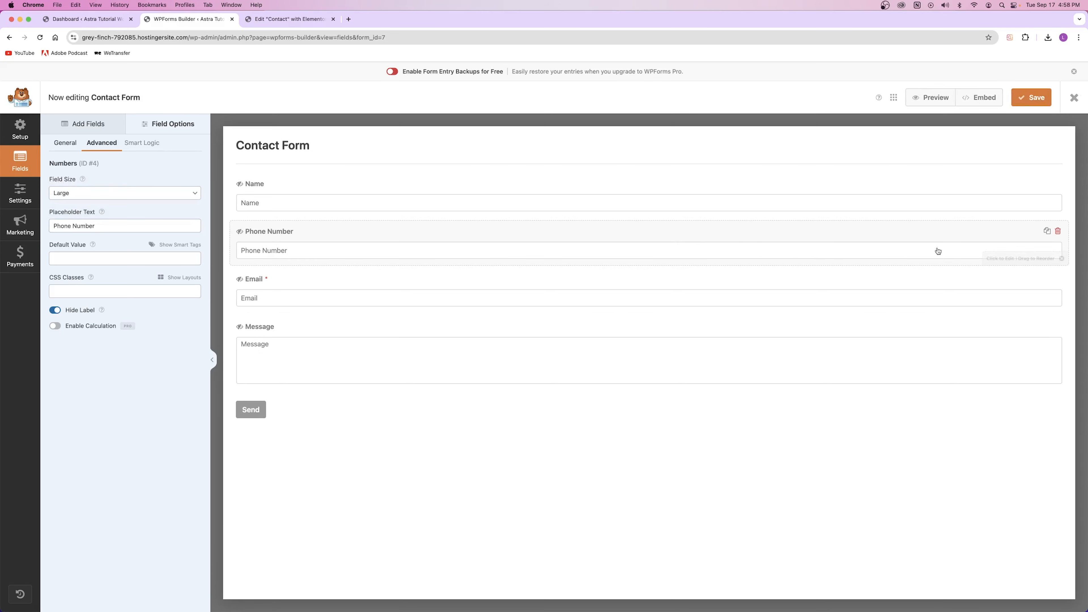
pyautogui.click(290, 19)
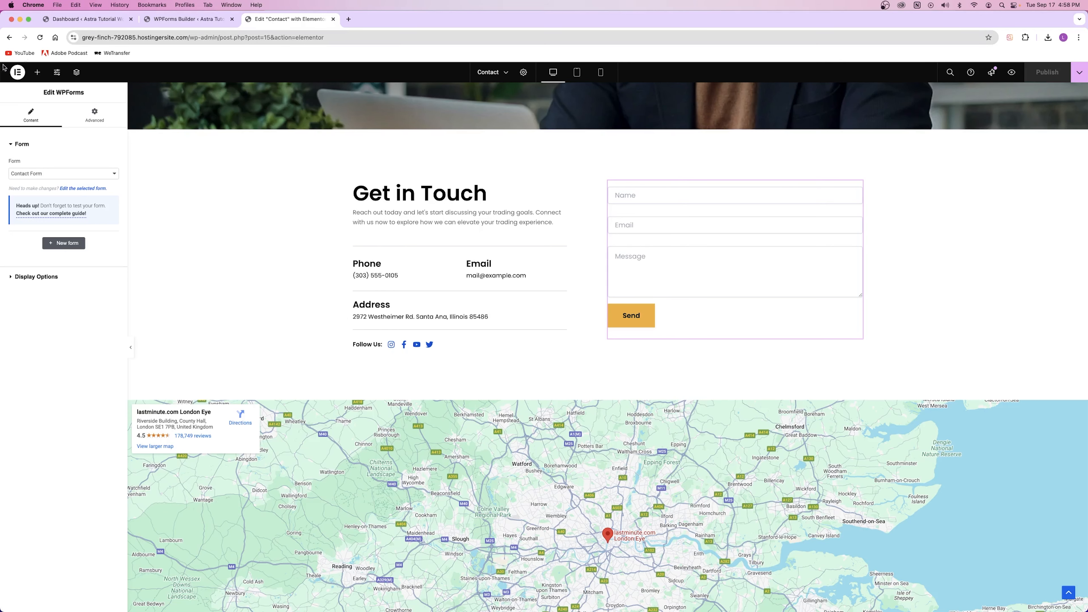
pyautogui.click(39, 37)
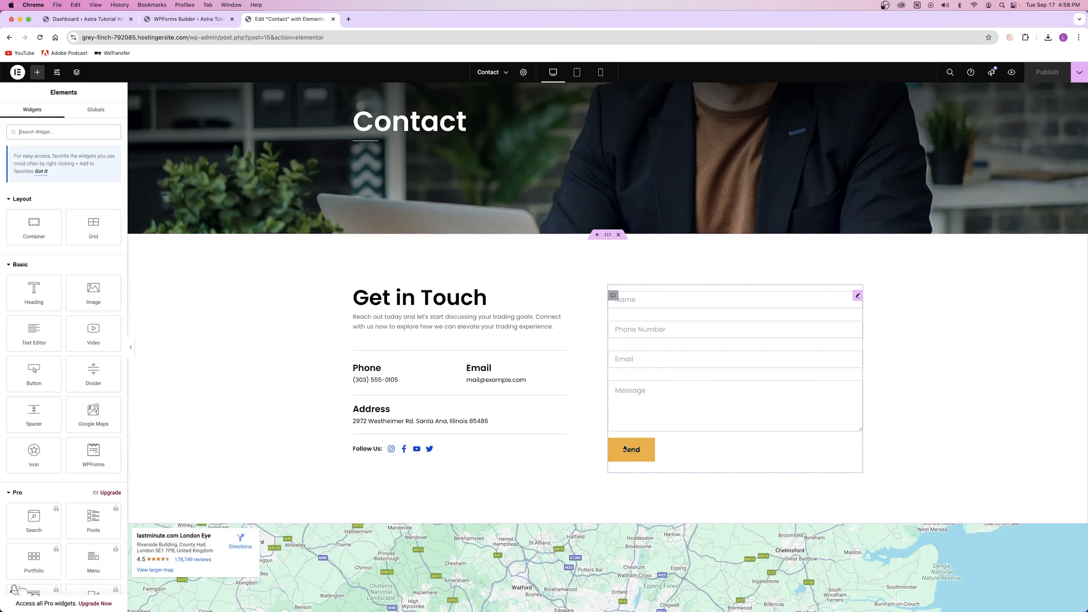
# Open the Contact Form's notification settings in the WPForms builder and review them alongside the form on the page.
pyautogui.click(189, 19)
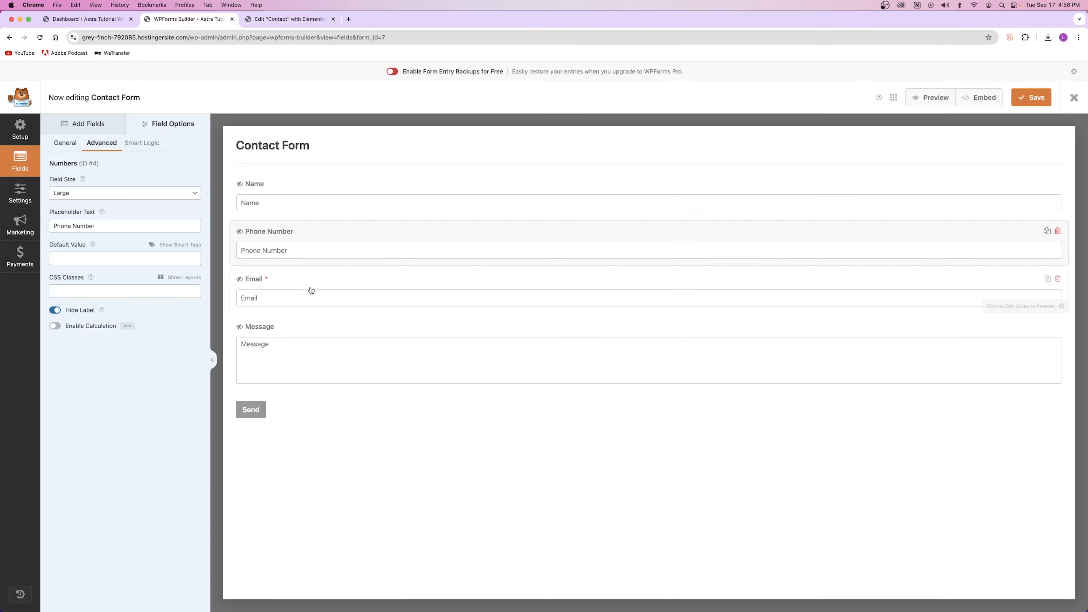
pyautogui.click(18, 195)
pyautogui.click(81, 194)
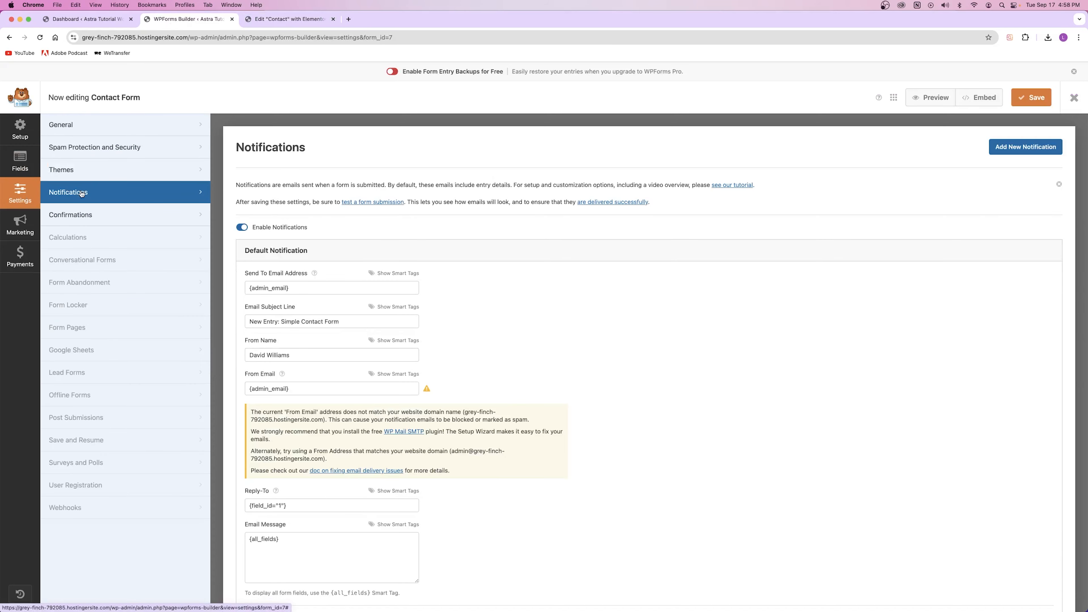
pyautogui.moveTo(244, 275); pyautogui.dragTo(307, 277)
pyautogui.click(258, 17)
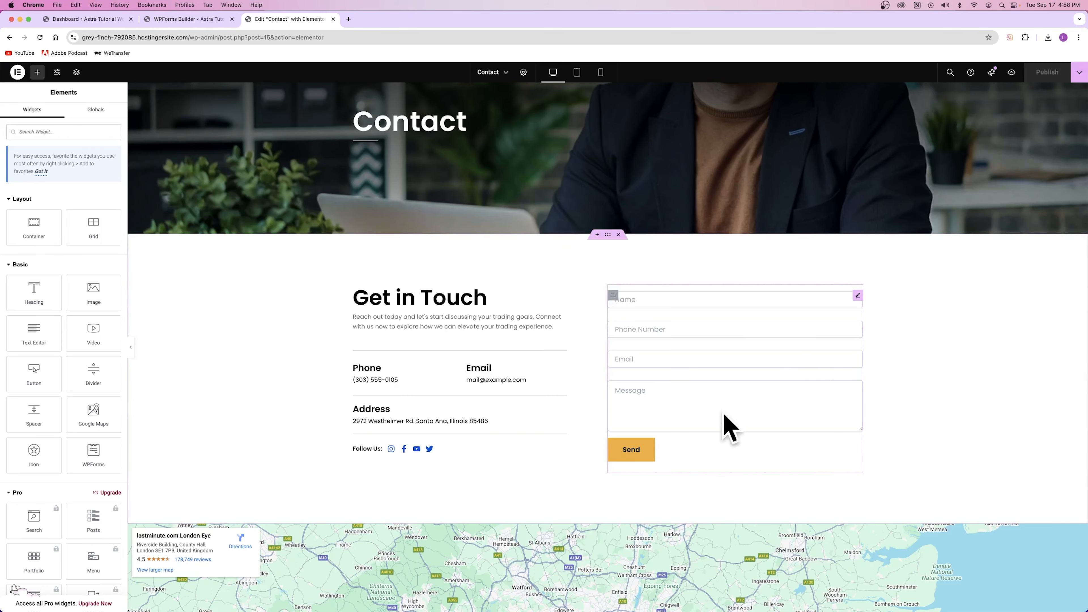
pyautogui.click(184, 19)
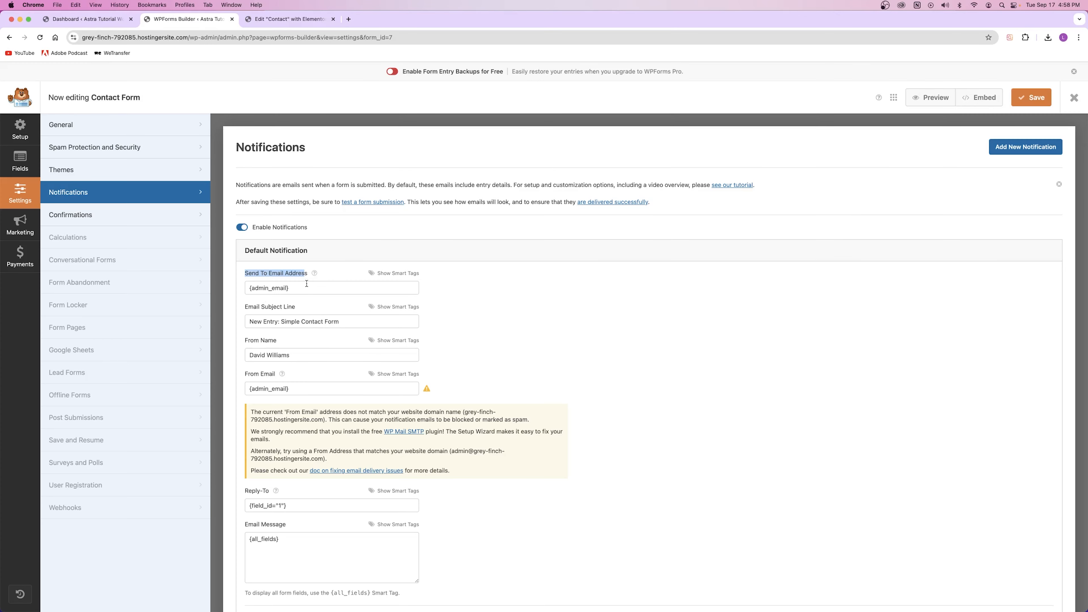
# Replace the default notification's Send To Email Address with the site owner's email address.
pyautogui.click(268, 289)
pyautogui.moveTo(245, 290)
pyautogui.mouseDown()
pyautogui.moveTo(306, 289)
pyautogui.moveTo(248, 290)
pyautogui.mouseUp()
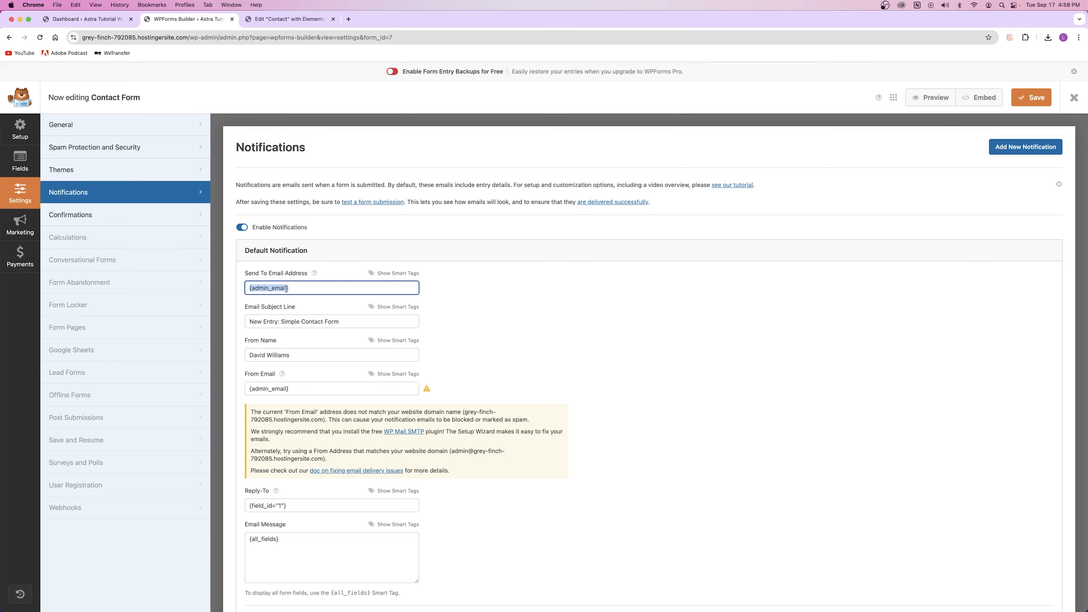
pyautogui.click(105, 22)
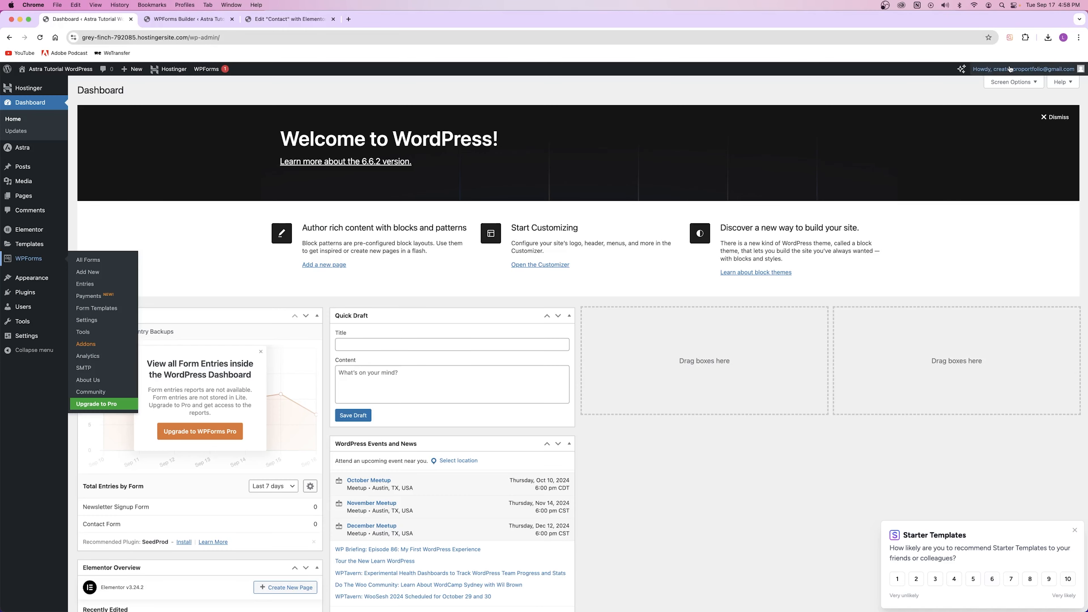
pyautogui.moveTo(1009, 69)
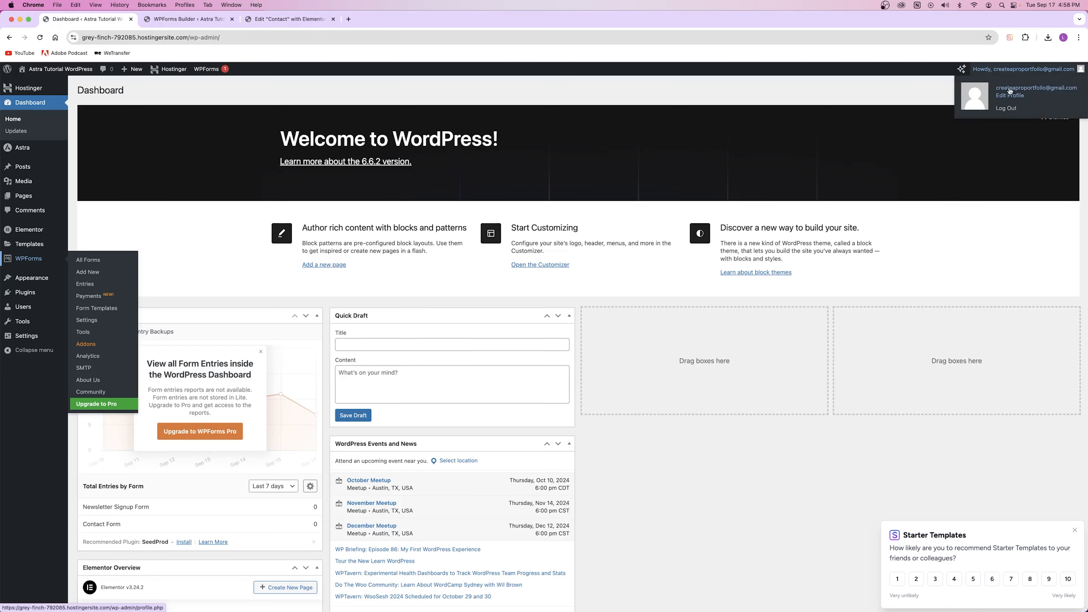
pyautogui.click(190, 22)
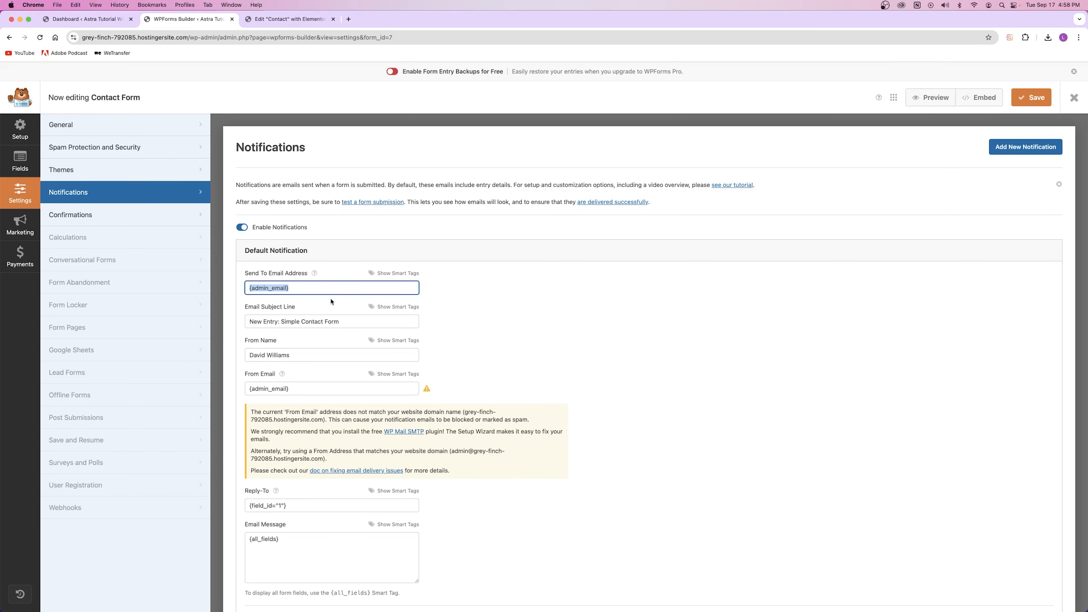
pyautogui.press('super+v')
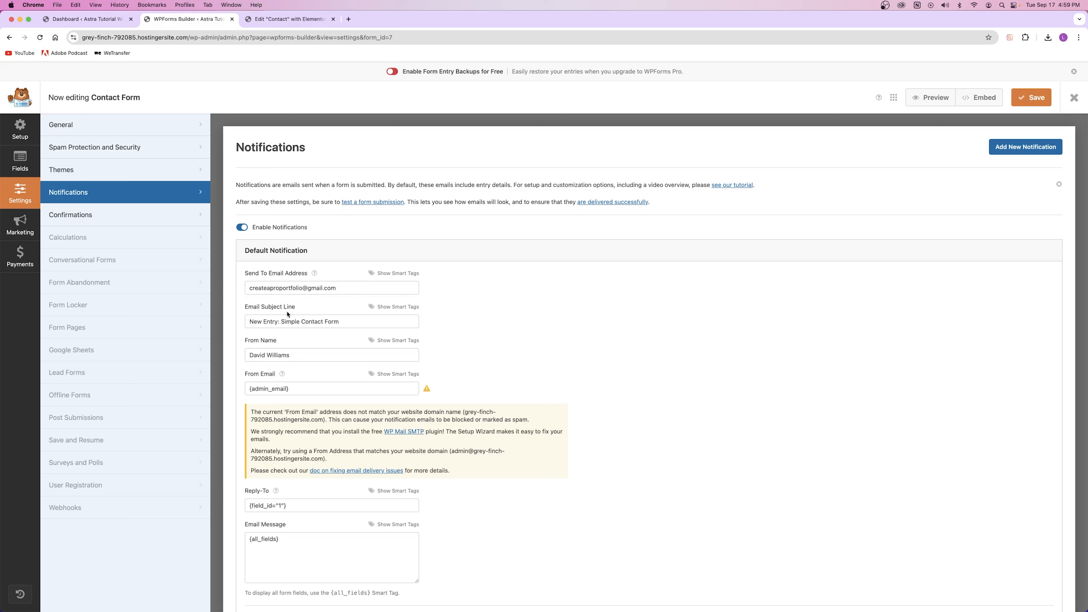
# Set the notification's email subject line to "New Entry: Astra Tutorial Wordpress (Contact)".
pyautogui.moveTo(284, 321); pyautogui.dragTo(341, 322)
pyautogui.write('Astra Tutorial Wordpress (Contact)')
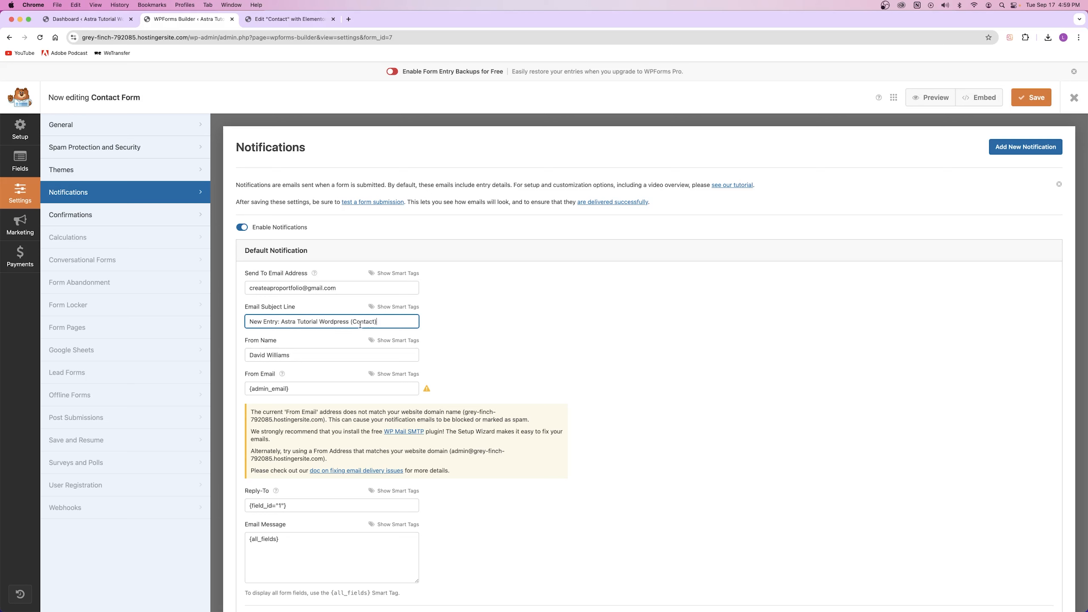
pyautogui.moveTo(247, 322); pyautogui.dragTo(375, 326)
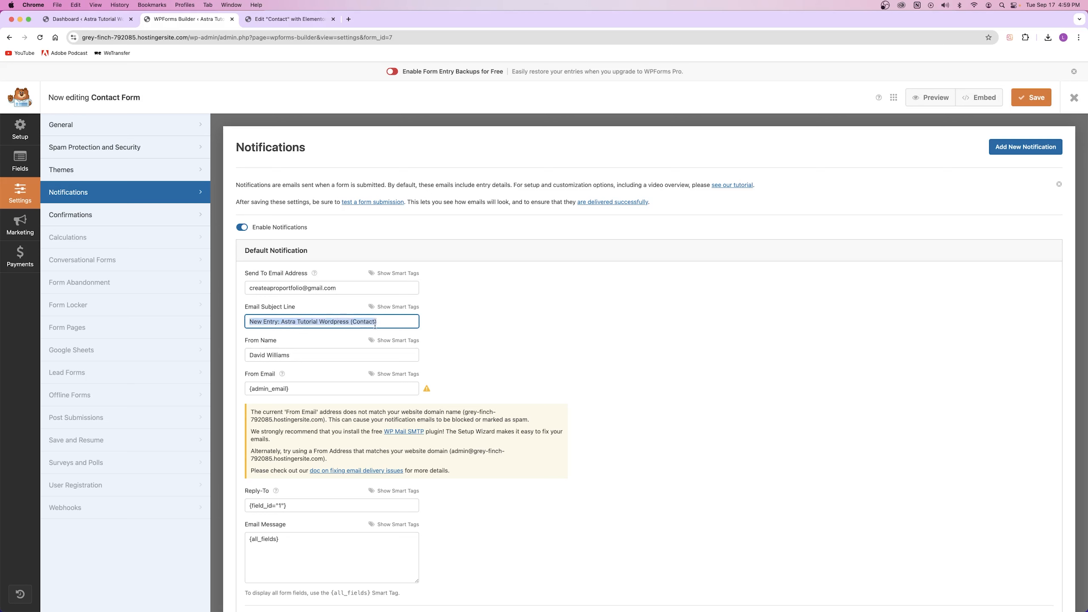
pyautogui.click(389, 323)
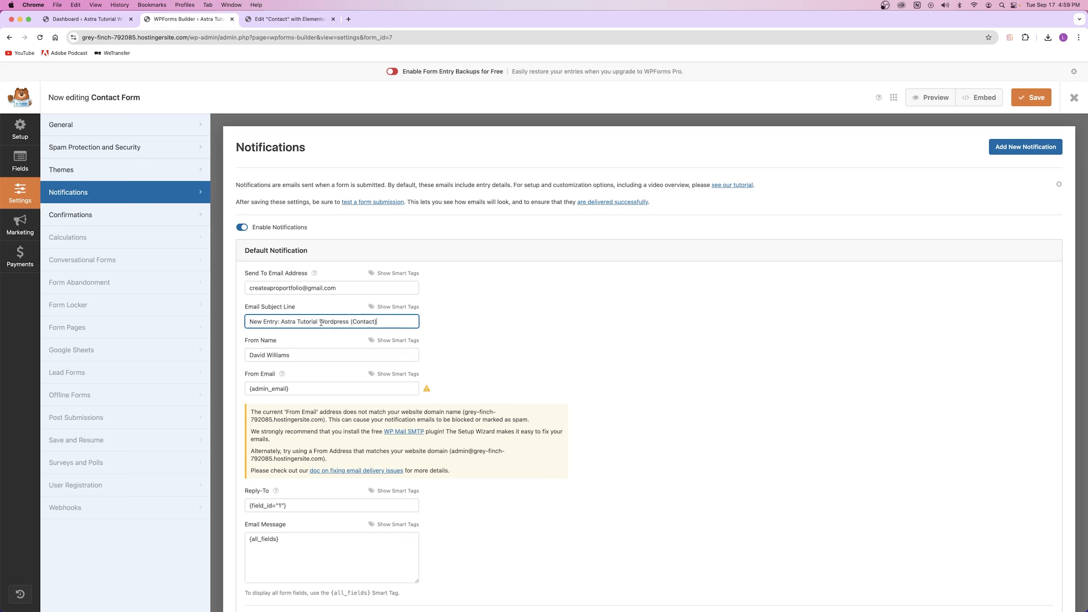
# Set the default notification's From Name to "Astra Tutorial Wordpress" and save the form.
pyautogui.tripleClick(269, 356)
pyautogui.moveTo(289, 322); pyautogui.dragTo(329, 321)
pyautogui.press('super+c')
pyautogui.tripleClick(275, 356)
pyautogui.press('super+v')
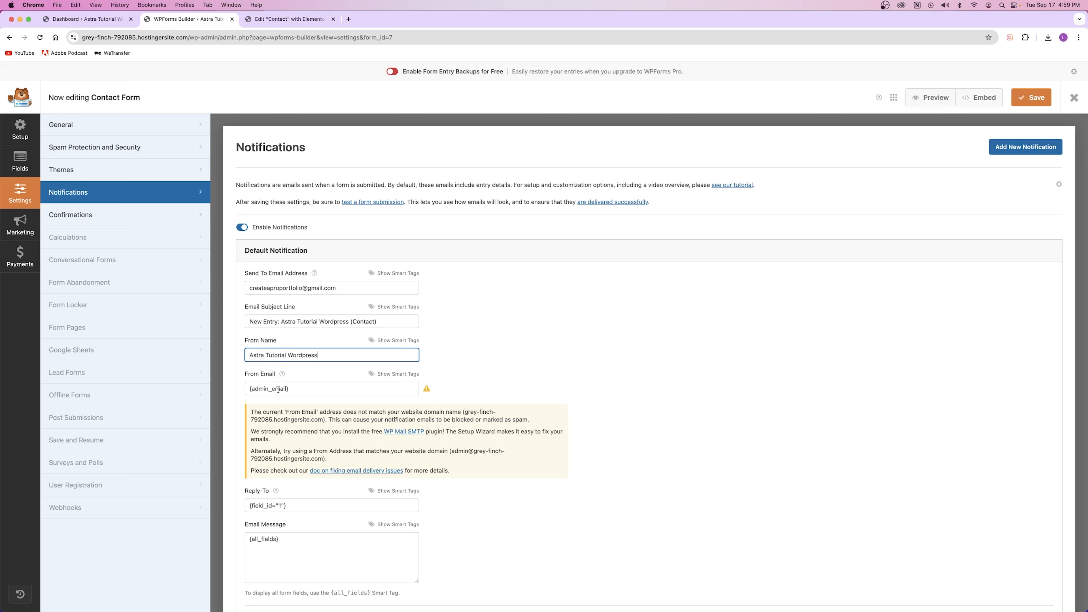
pyautogui.click(283, 288)
pyautogui.click(307, 381)
pyautogui.press('super+s')
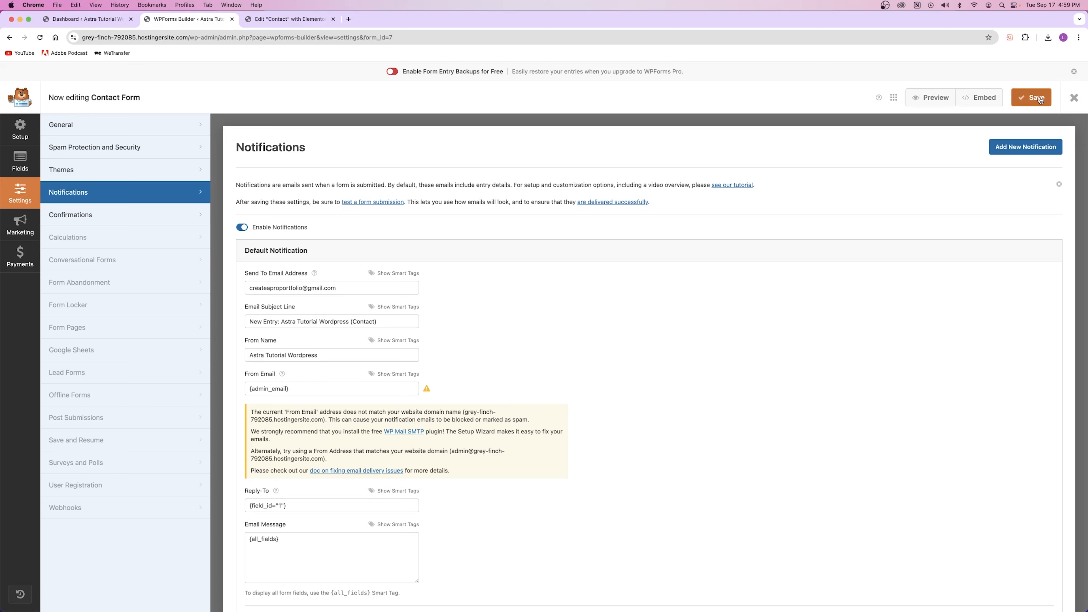
# Open the live site from the WordPress dashboard in a new tab and go to its Contact page.
pyautogui.click(115, 19)
pyautogui.rightClick(56, 69)
pyautogui.click(86, 74)
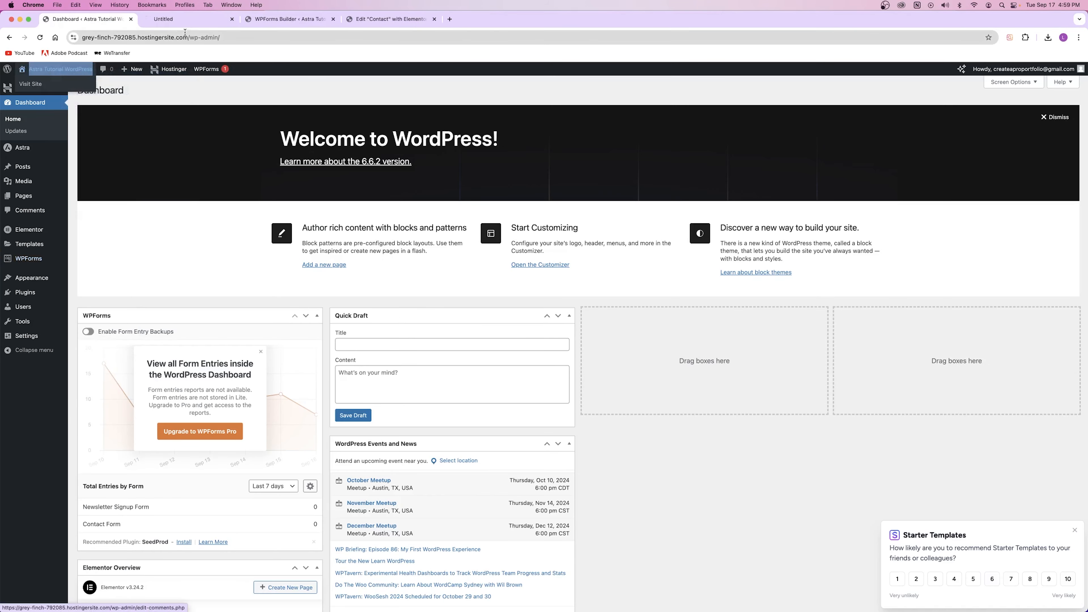
pyautogui.click(184, 19)
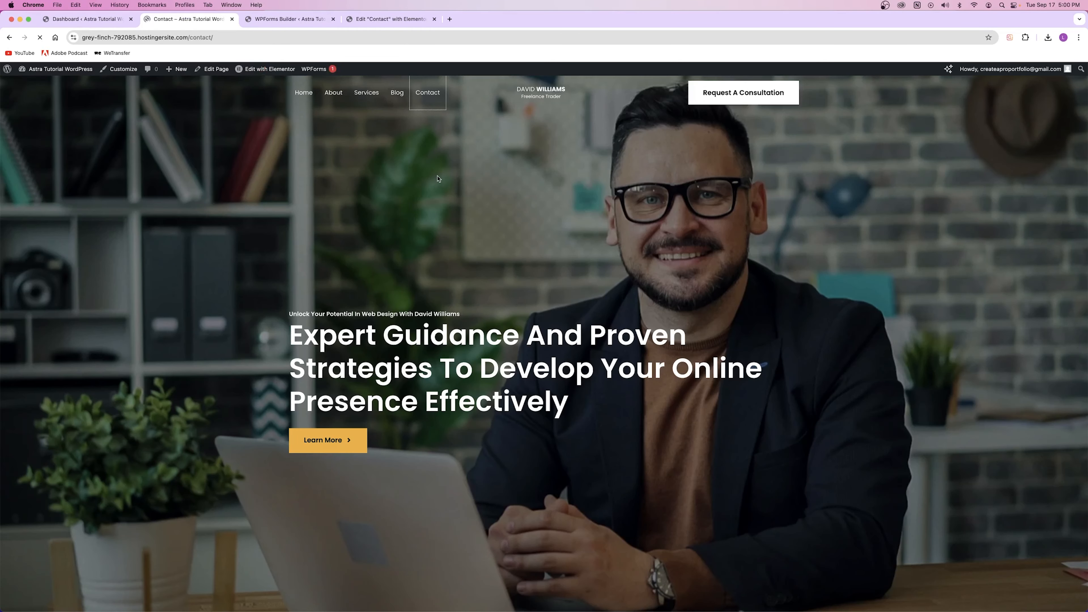
# Fill in the live contact form's name, phone number and email fields with test contact details.
pyautogui.scroll(-15, 584, 194)
pyautogui.write('Levi')
pyautogui.press('Tab')
pyautogui.write('555')
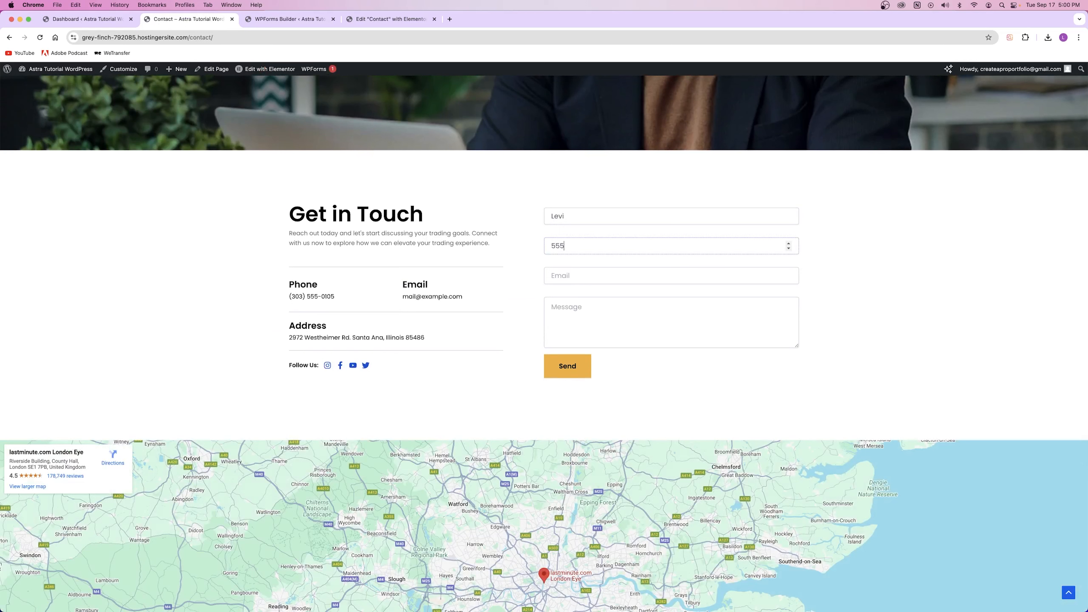
pyautogui.click(623, 273)
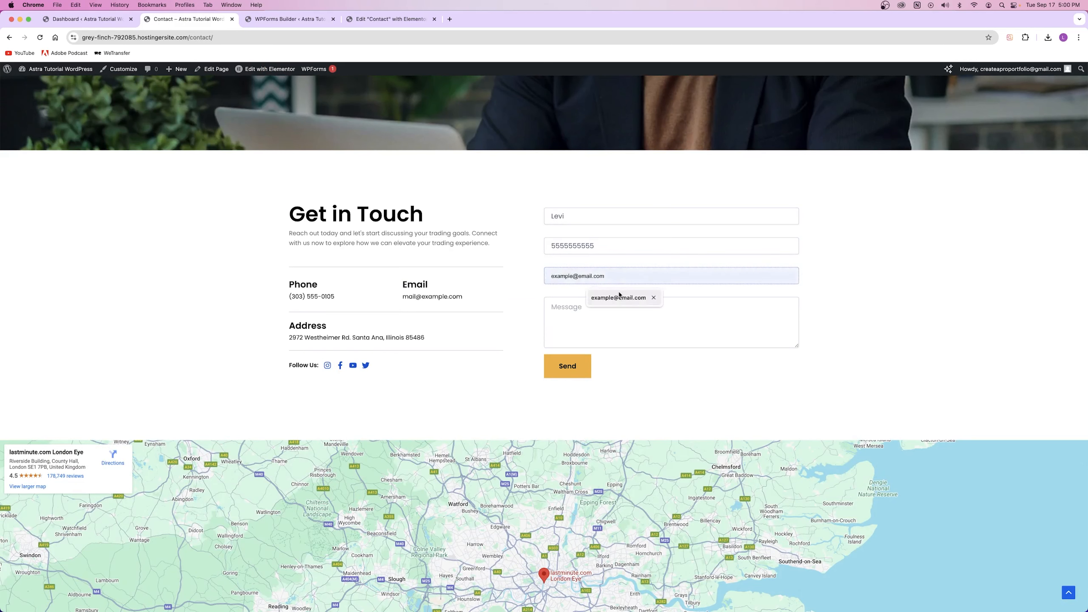
pyautogui.click(621, 296)
# Enter a short greeting in the contact form's message field, send the test entry and highlight the confirmation text.
pyautogui.click(588, 324)
pyautogui.write('hello this is levi.')
pyautogui.click(567, 374)
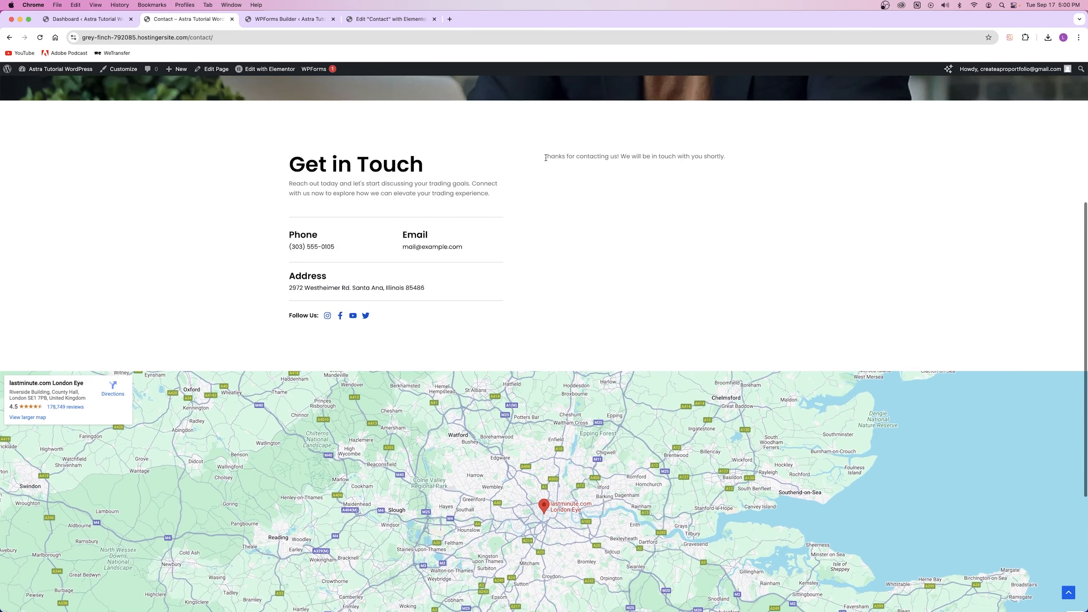
pyautogui.moveTo(544, 156); pyautogui.dragTo(743, 160)
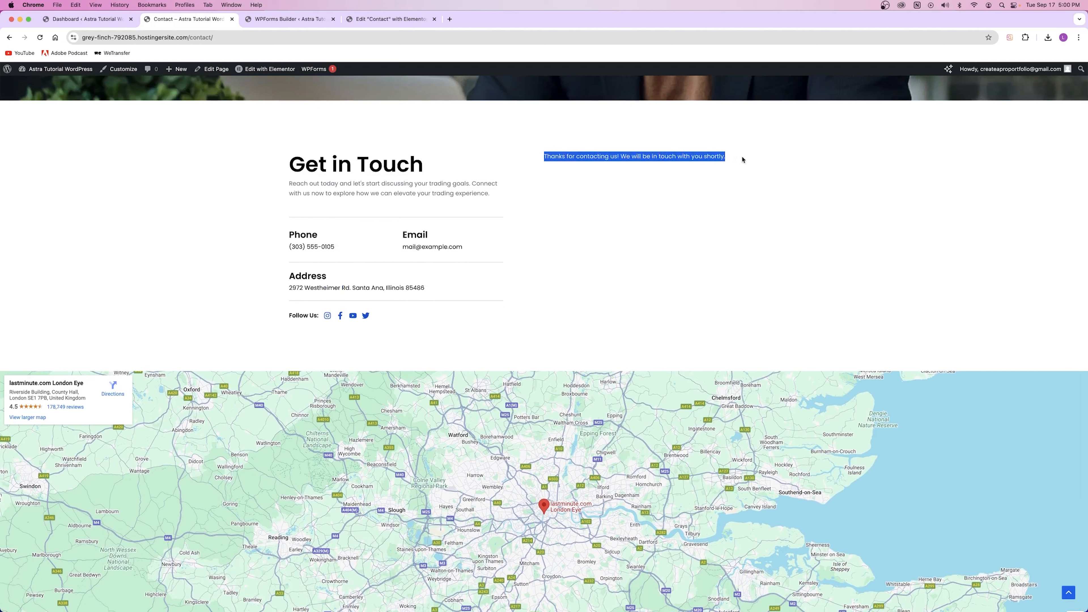
pyautogui.click(653, 259)
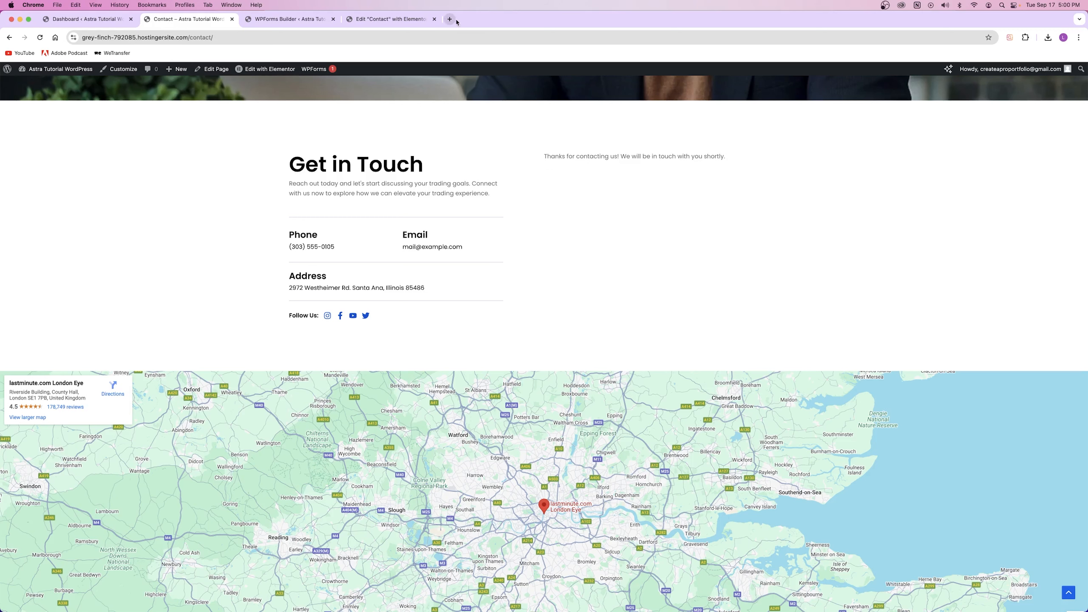
pyautogui.scroll(2, 555, 289)
pyautogui.scroll(-5, 532, 386)
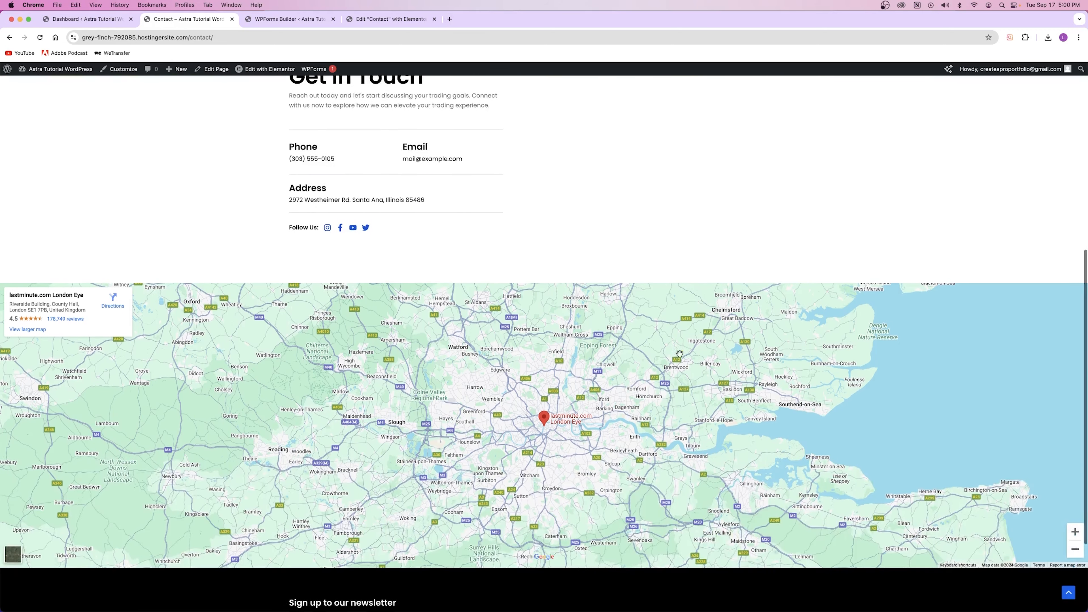
pyautogui.scroll(3, 512, 444)
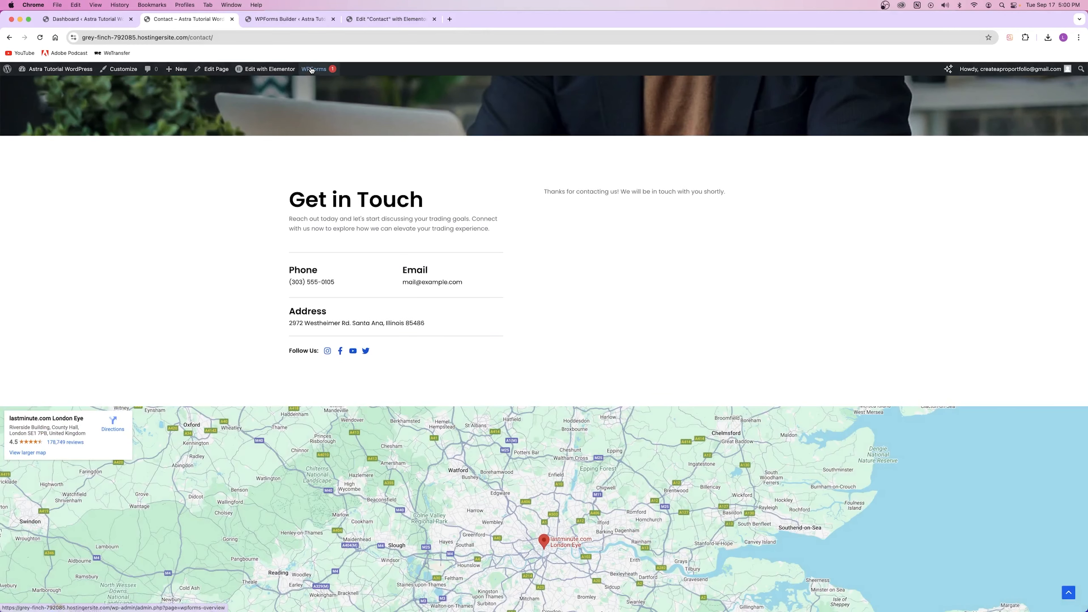
# Close the live Contact page and exit the WPForms builder, returning to the Contact page in Elementor.
pyautogui.click(231, 19)
pyautogui.click(298, 17)
pyautogui.click(188, 19)
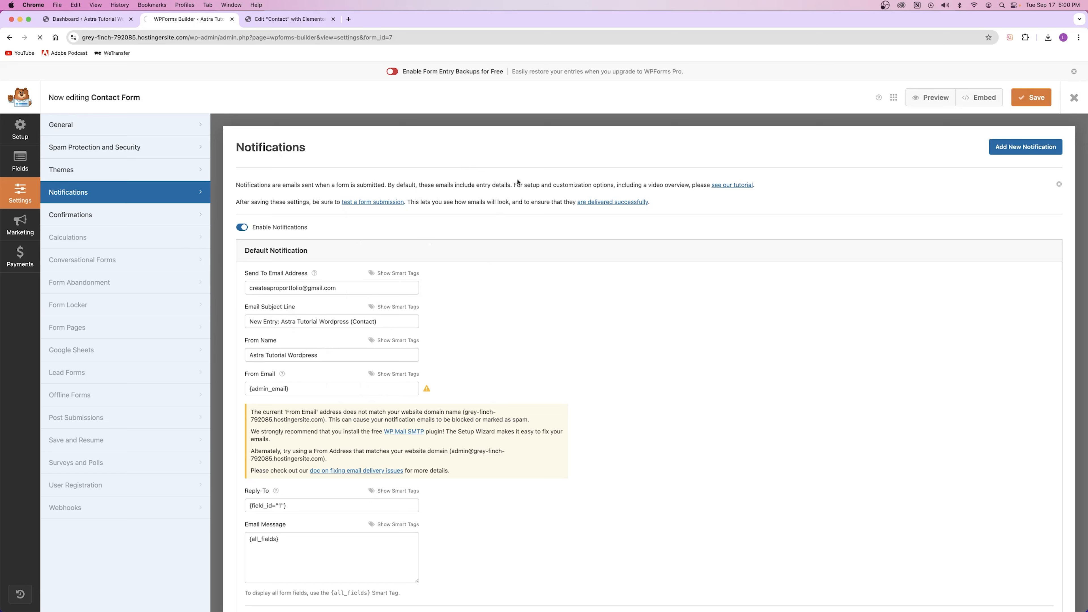
pyautogui.click(1074, 97)
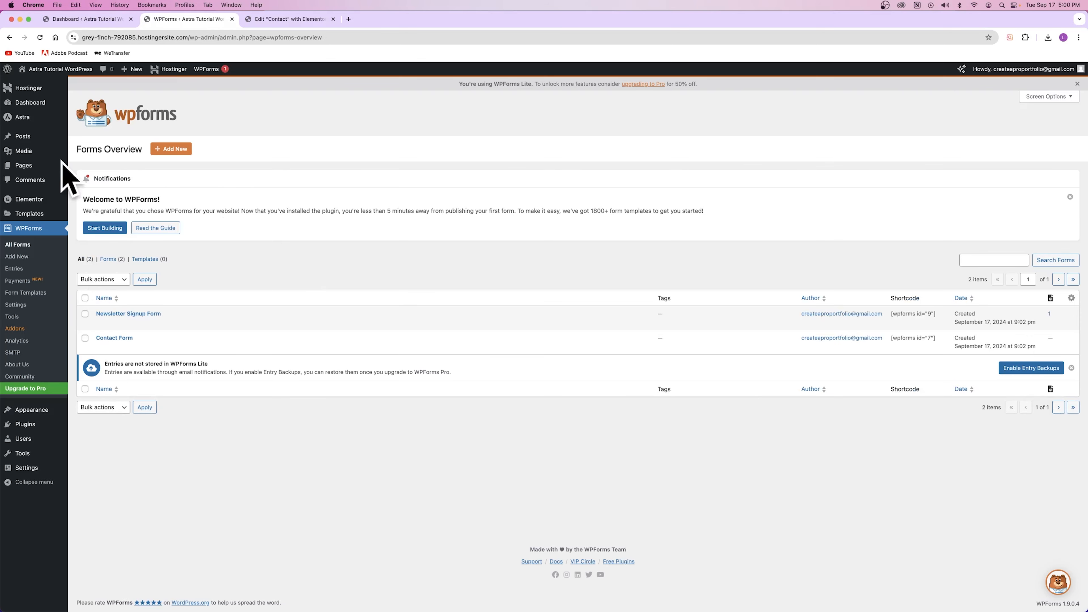
pyautogui.click(232, 19)
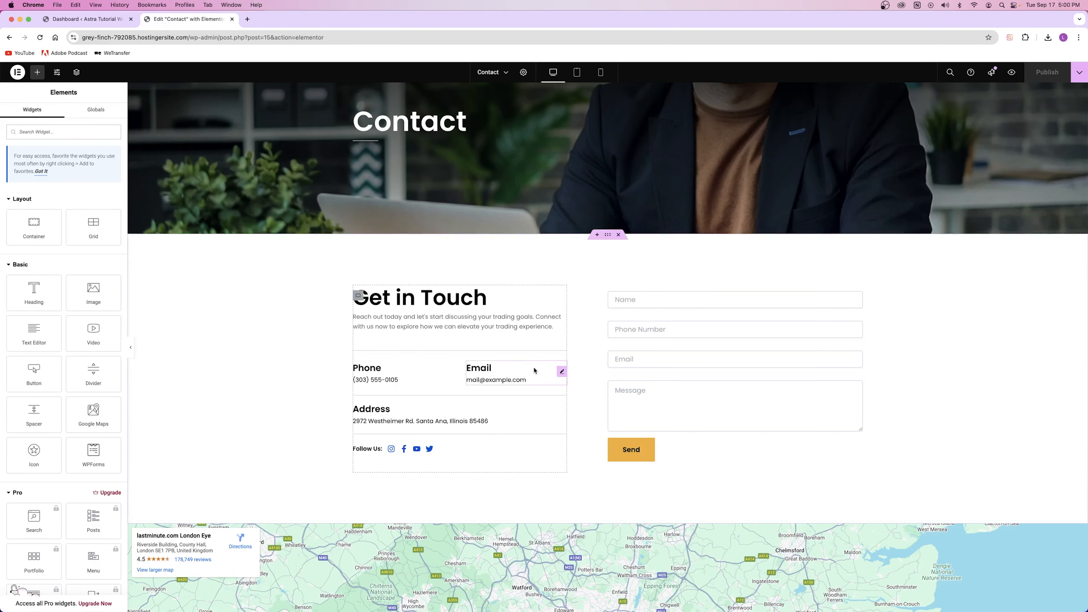
# Set the location of the Google Maps widget on the Contact page to "austin tx".
pyautogui.scroll(-10, 534, 370)
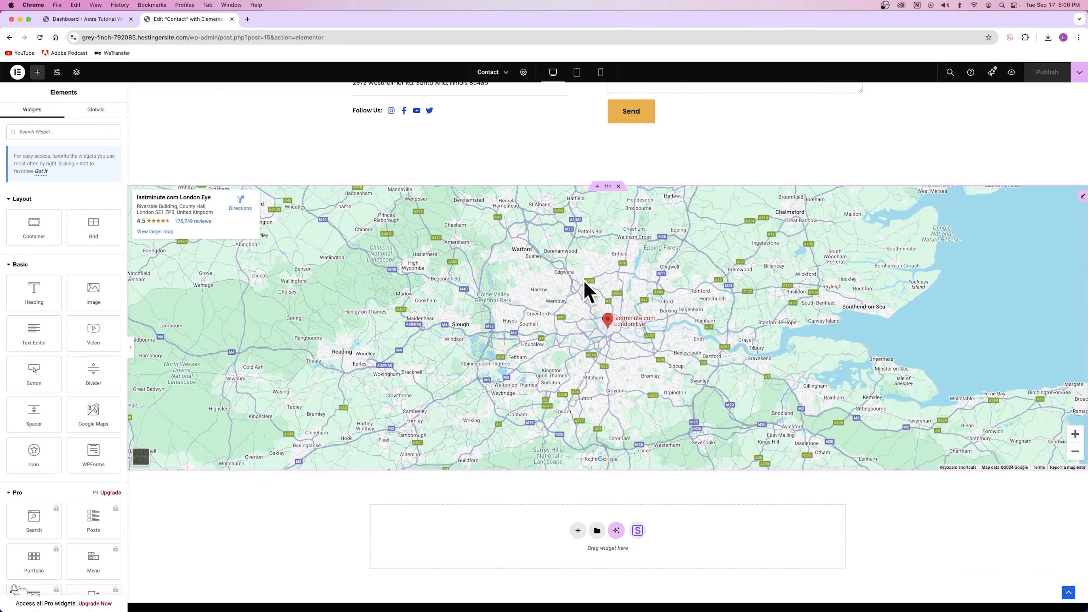
pyautogui.click(1084, 197)
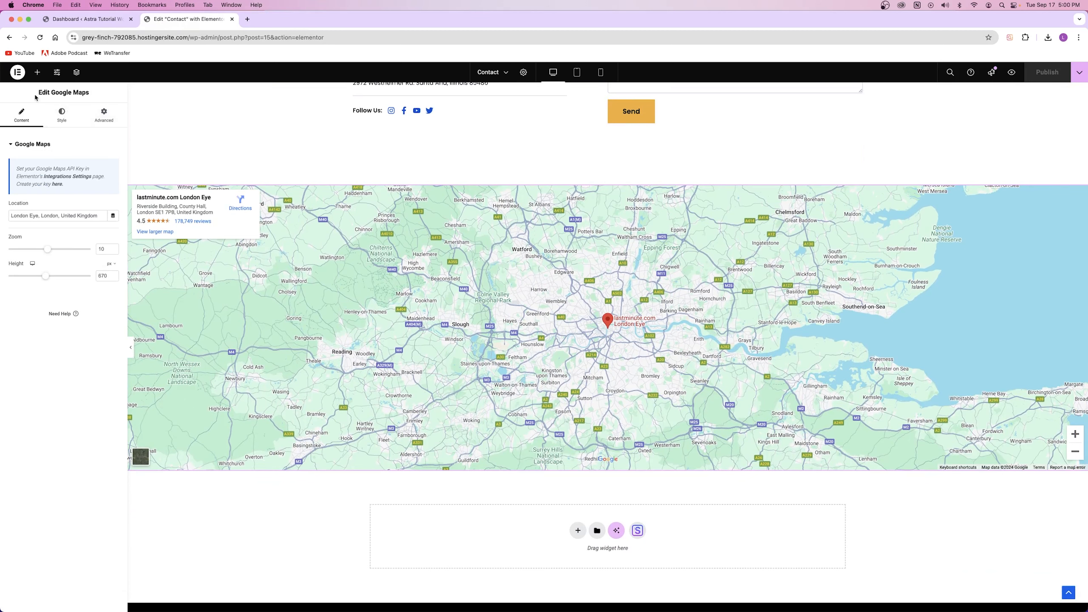
pyautogui.tripleClick(58, 216)
pyautogui.write('austin tx')
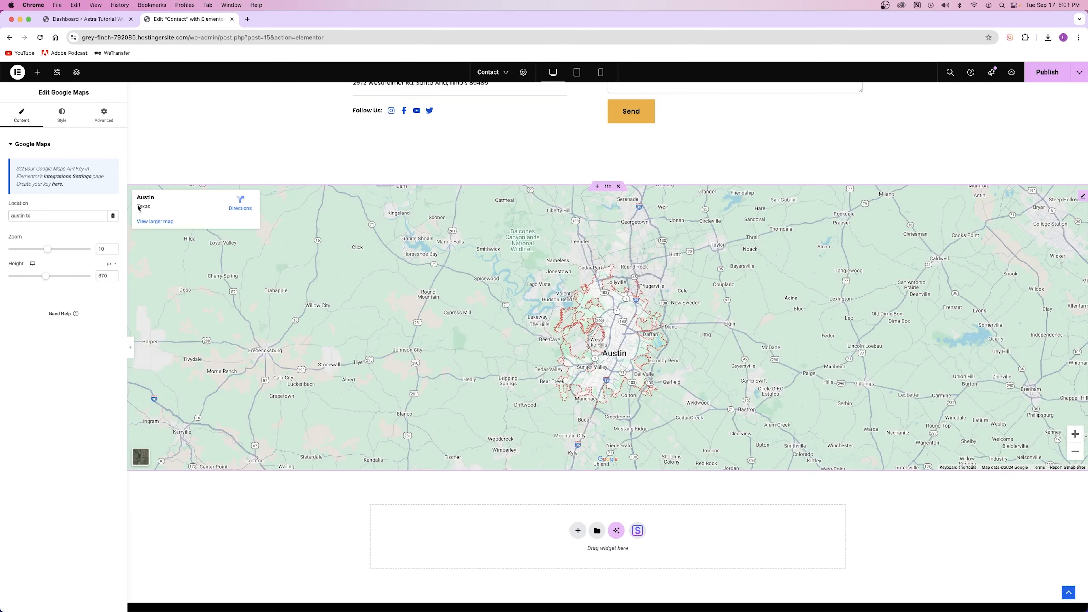
pyautogui.scroll(-2, 589, 319)
pyautogui.scroll(1, 618, 326)
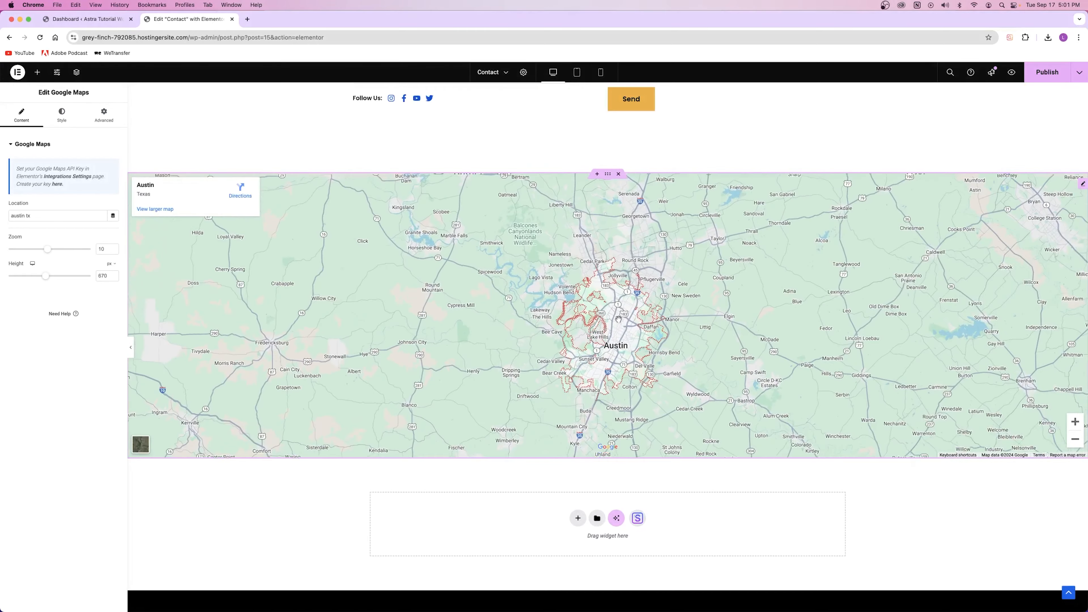
# Set the Google Maps widget's zoom to 12 and its height to 598 px, and publish the Contact page.
pyautogui.tripleClick(22, 216)
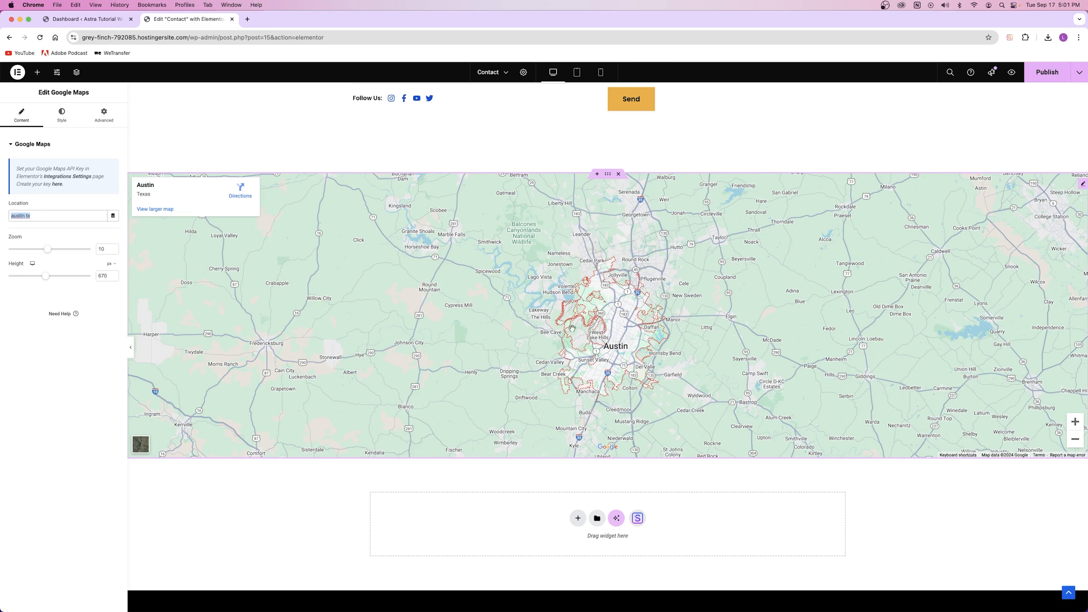
pyautogui.click(42, 220)
pyautogui.moveTo(45, 276); pyautogui.dragTo(53, 249)
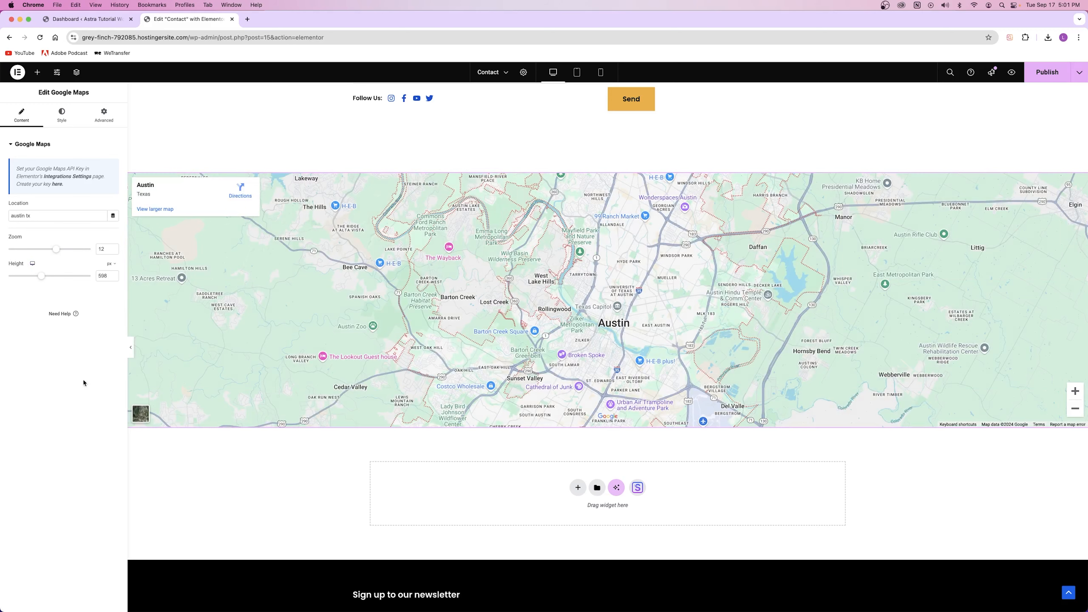
pyautogui.scroll(6, 512, 377)
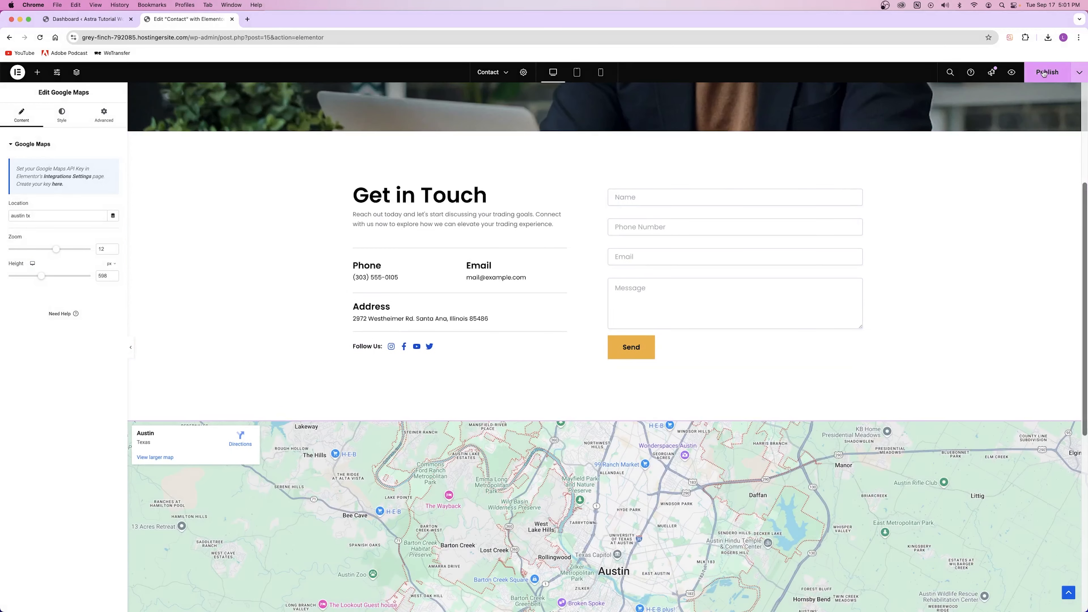
pyautogui.scroll(5, 814, 249)
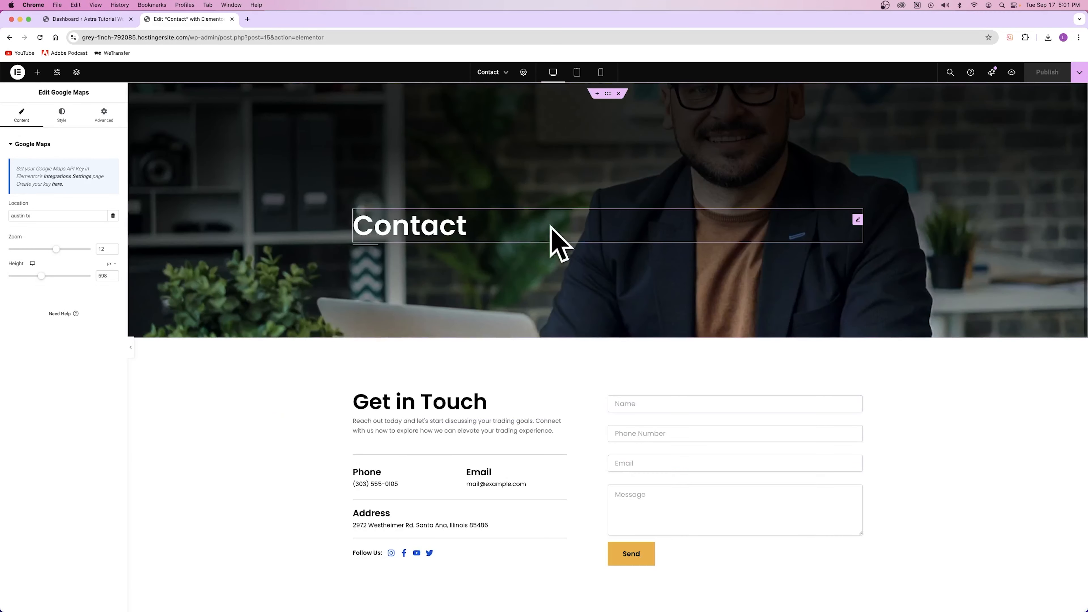
# Switch from Elementor to Gmail and read the submitted fields in the "New Entry: Astra Tutorial Wordpress (Contact)" email.
pyautogui.click(231, 19)
pyautogui.press('super+t')
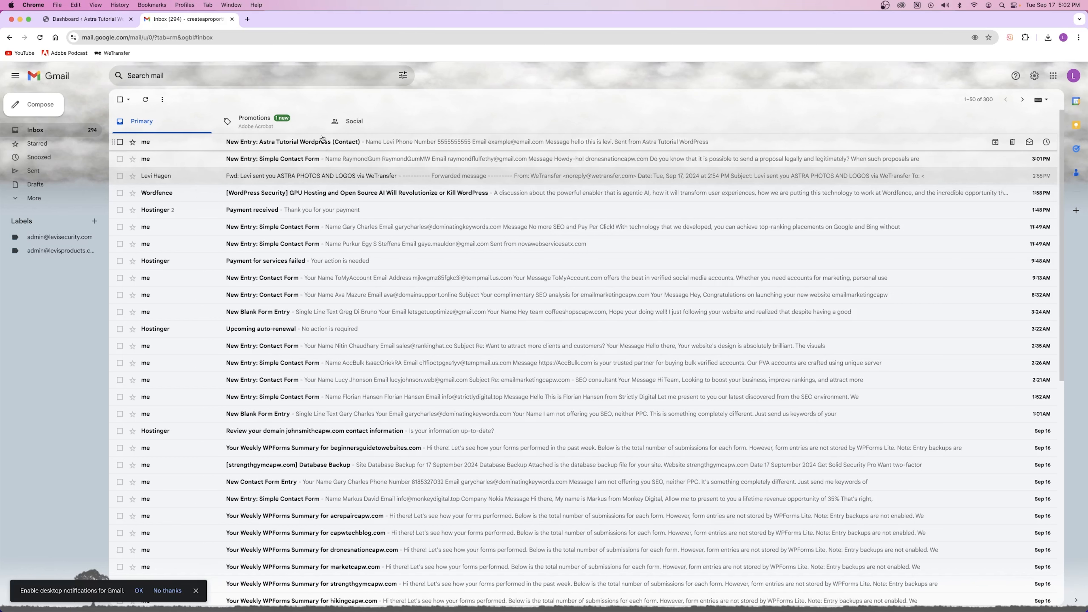
pyautogui.click(380, 142)
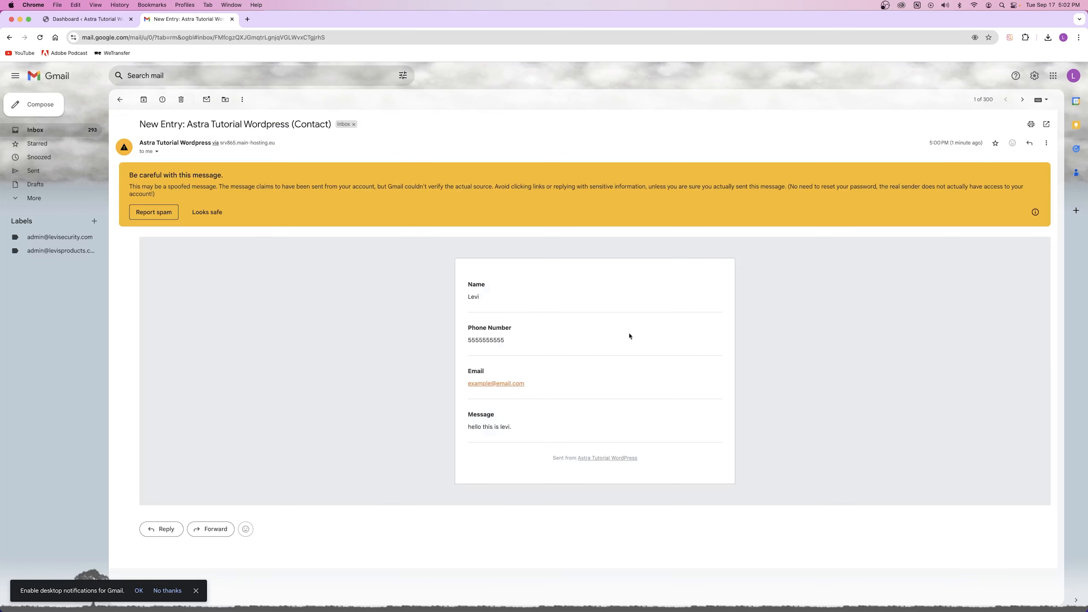
pyautogui.moveTo(466, 285); pyautogui.dragTo(554, 435)
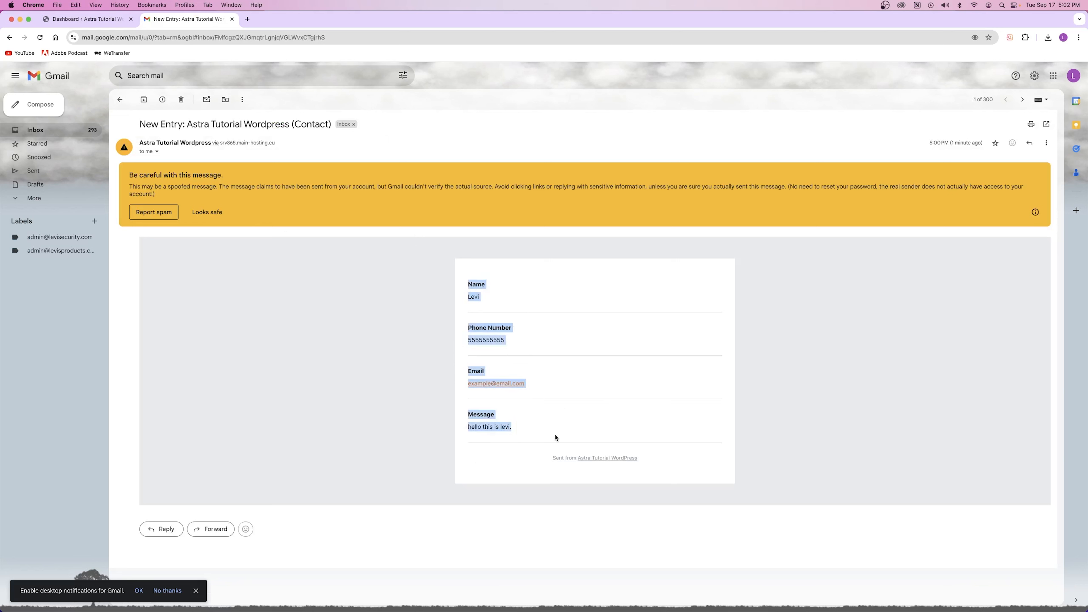
pyautogui.click(469, 283)
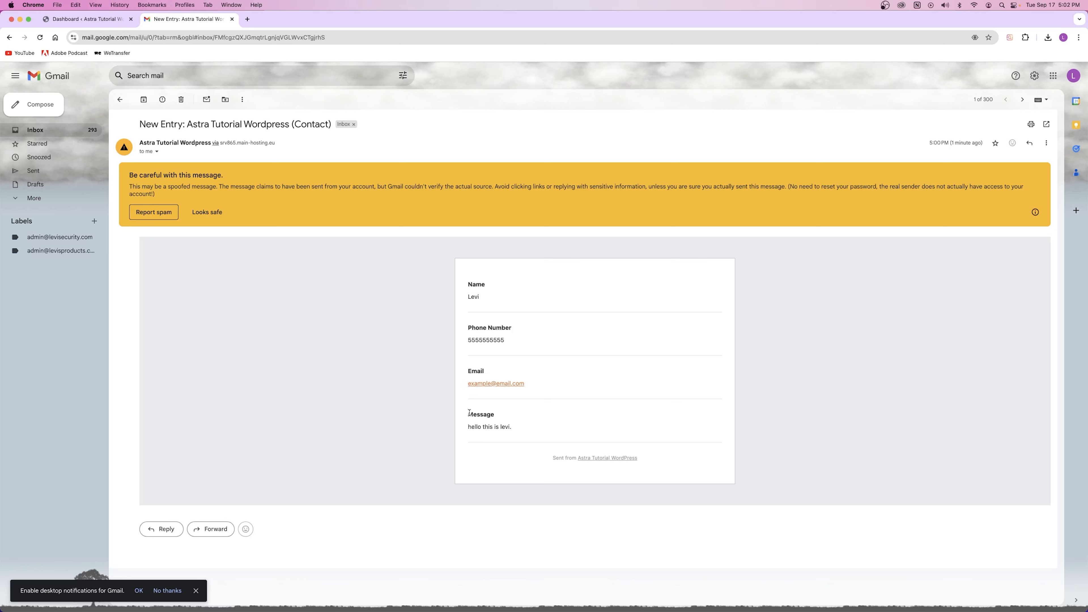
pyautogui.moveTo(470, 433); pyautogui.dragTo(528, 428)
pyautogui.click(504, 426)
pyautogui.click(120, 100)
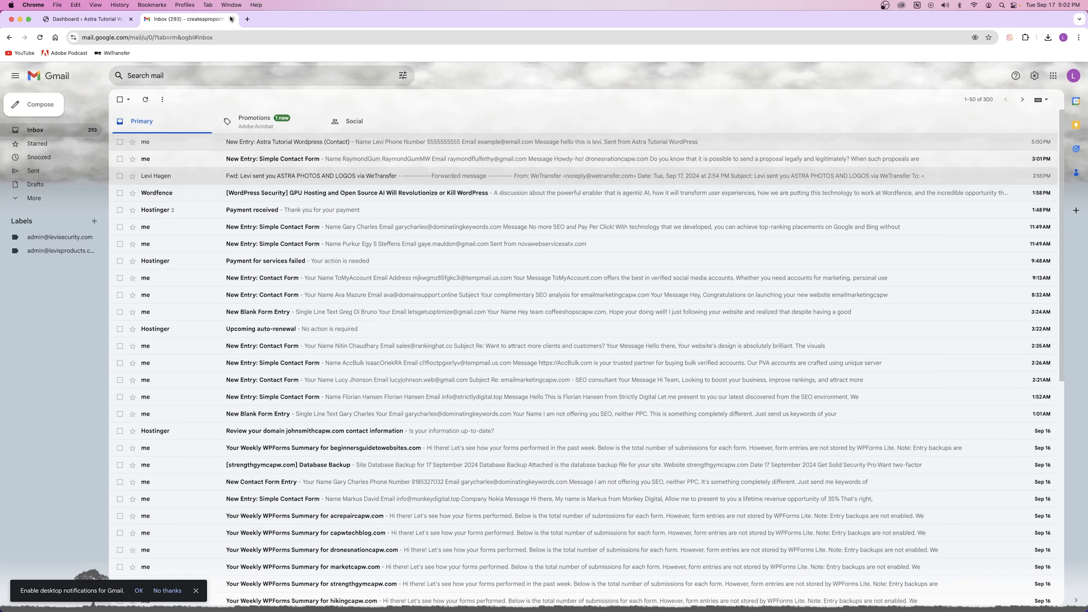
# Close Gmail and open the live site from the WordPress dashboard.
pyautogui.click(232, 19)
pyautogui.click(148, 171)
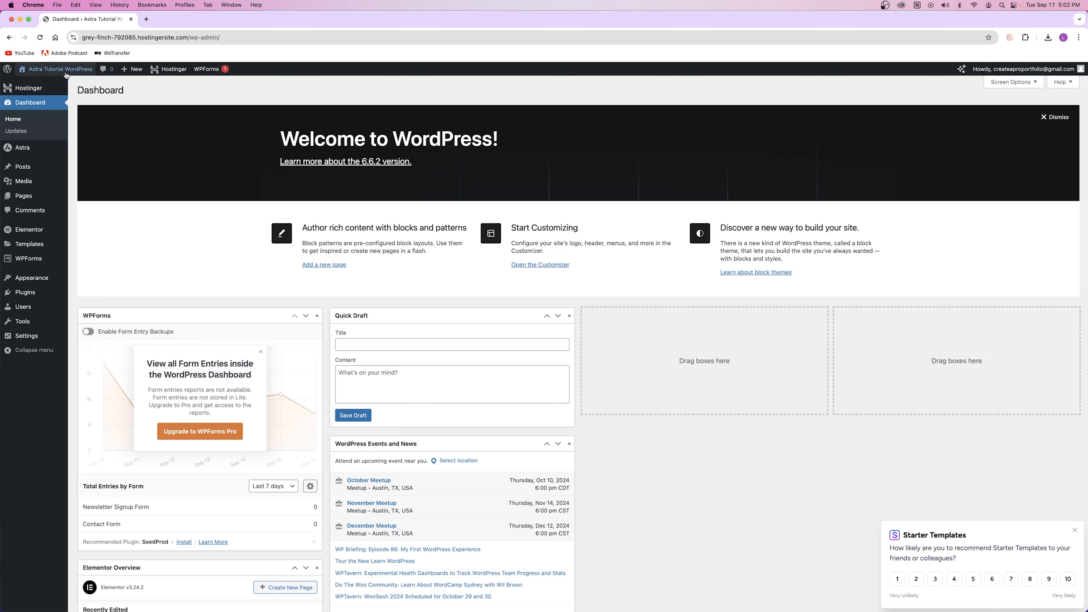
pyautogui.moveTo(65, 69)
pyautogui.click(105, 81)
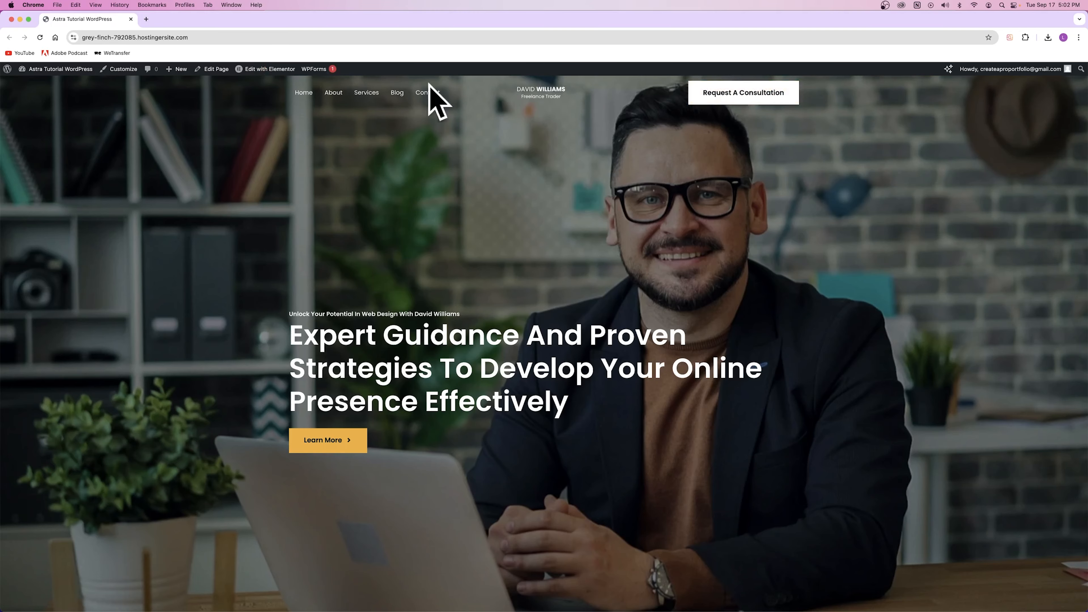
# Examine the live homepage from the hero section through services, testimonial and FAQ down to the footer.
pyautogui.scroll(-3, 512, 145)
pyautogui.scroll(-15, 491, 189)
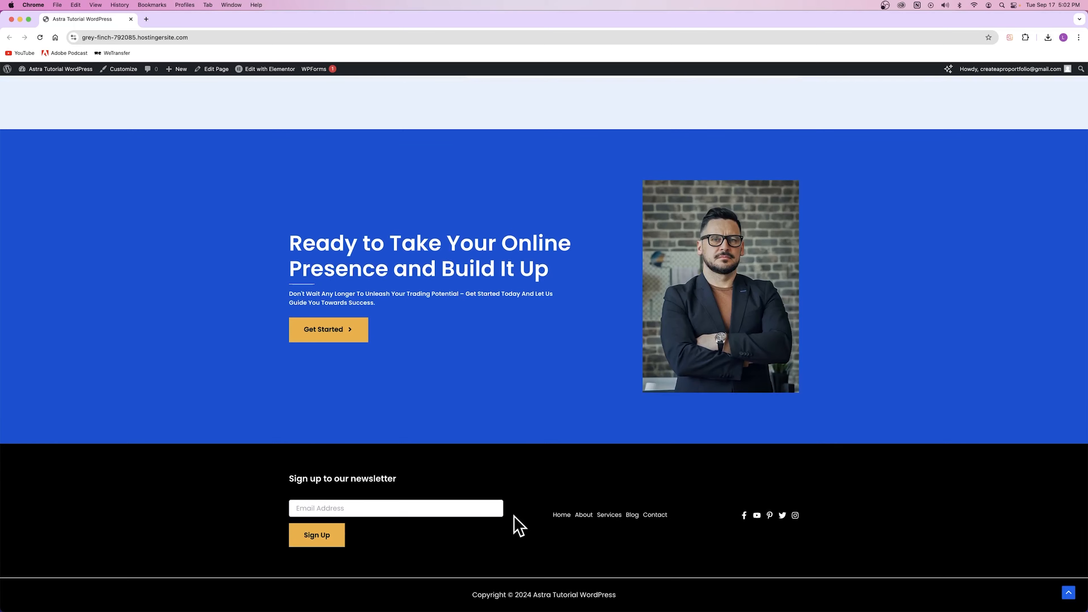
pyautogui.scroll(20, 462, 492)
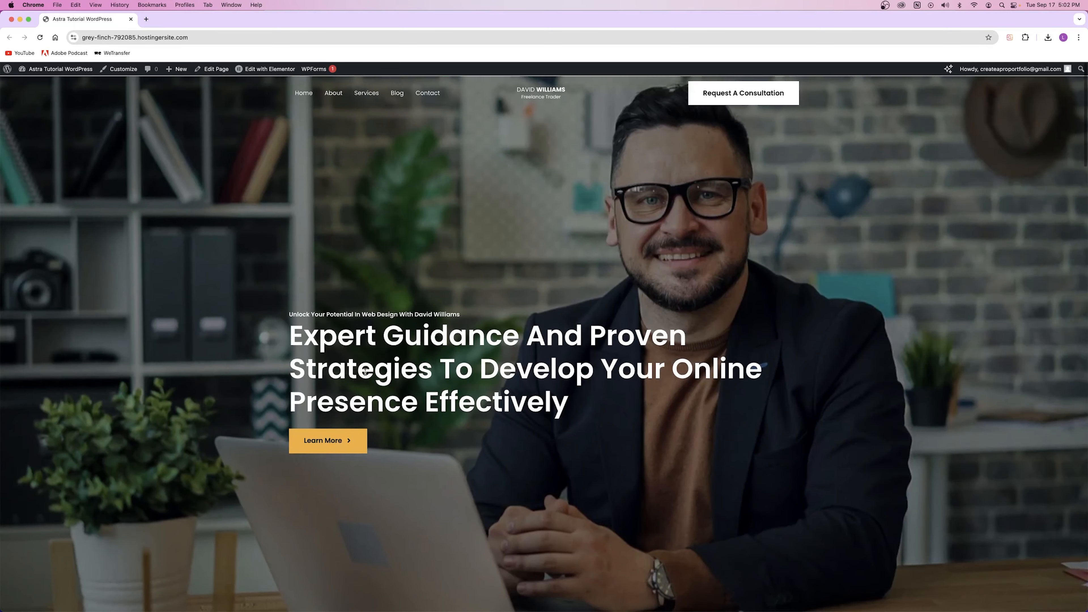
pyautogui.scroll(-12, 328, 308)
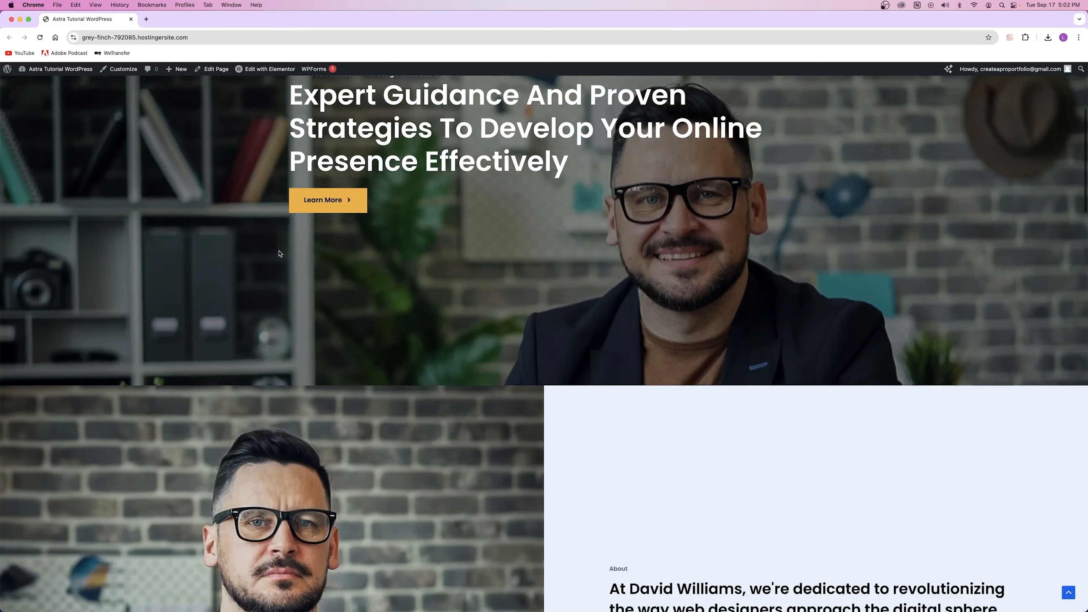
pyautogui.scroll(-15, 283, 253)
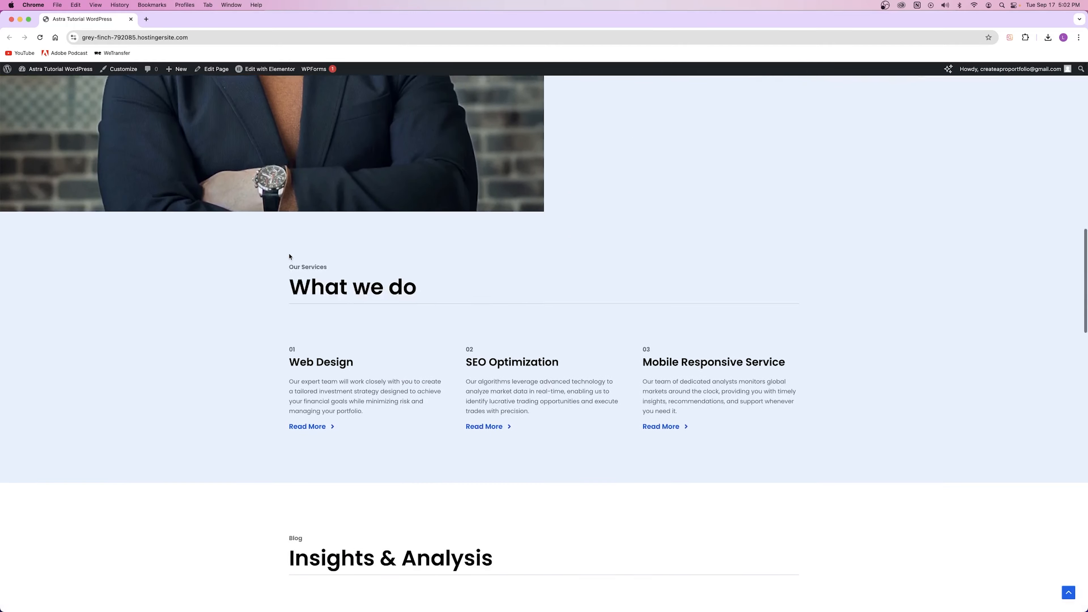
pyautogui.scroll(-15, 290, 257)
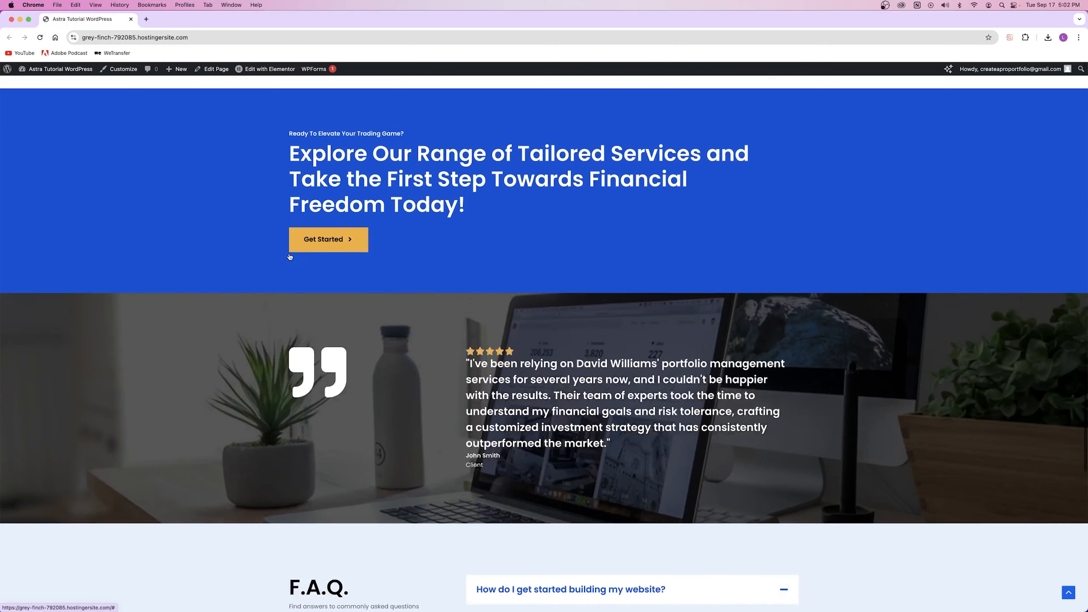
pyautogui.scroll(-10, 289, 257)
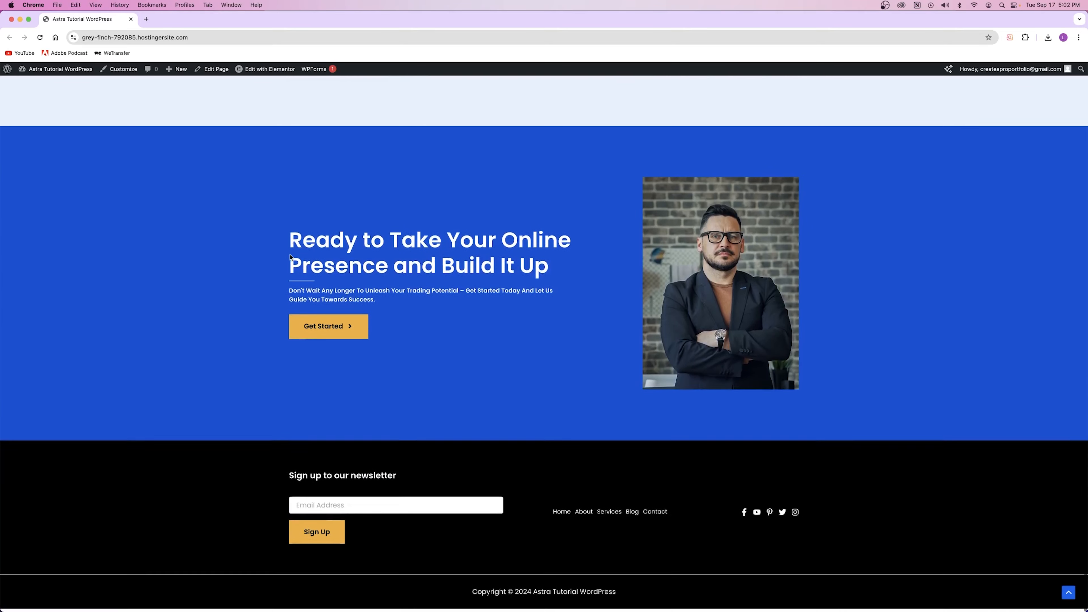
pyautogui.scroll(20, 318, 265)
# Open the site's About page and review its sections down to the call to action.
pyautogui.click(333, 103)
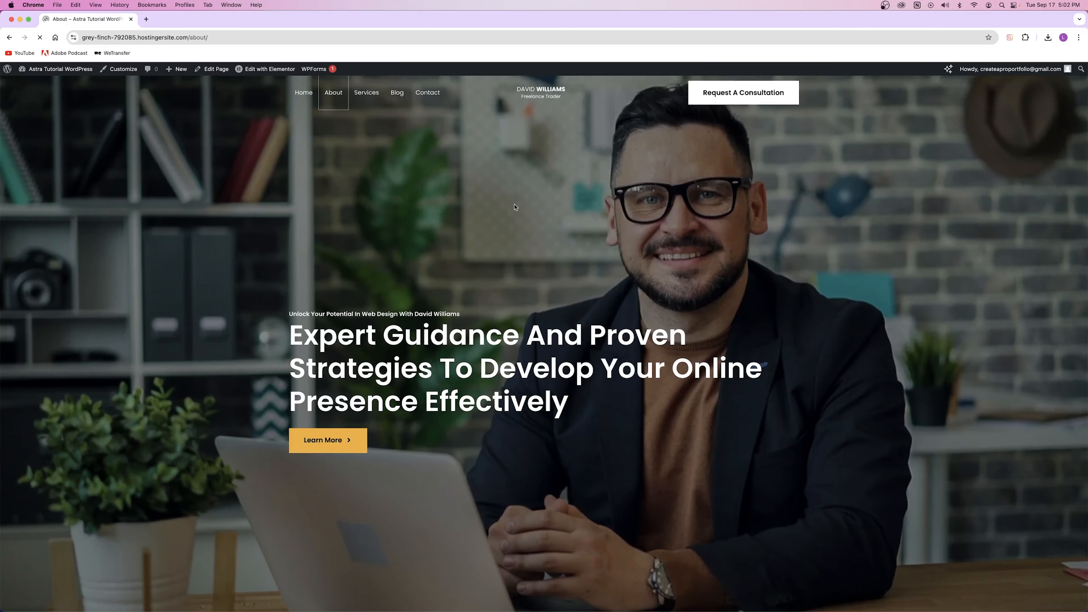
pyautogui.scroll(-10, 608, 257)
pyautogui.scroll(-15, 607, 253)
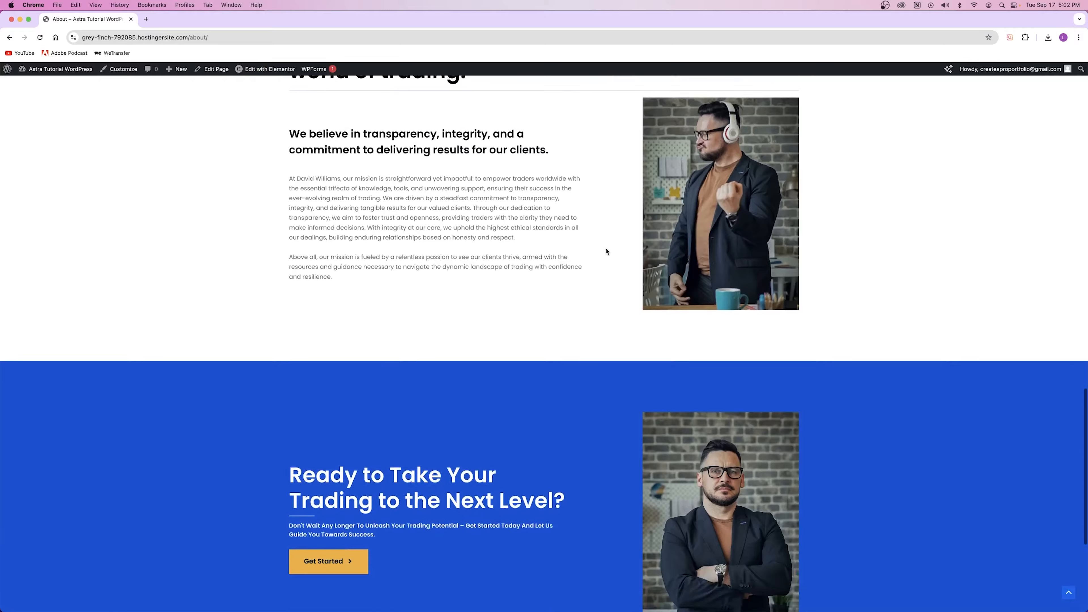
pyautogui.scroll(20, 605, 250)
# Open the site's Services page and review the listed services and call to action.
pyautogui.click(365, 93)
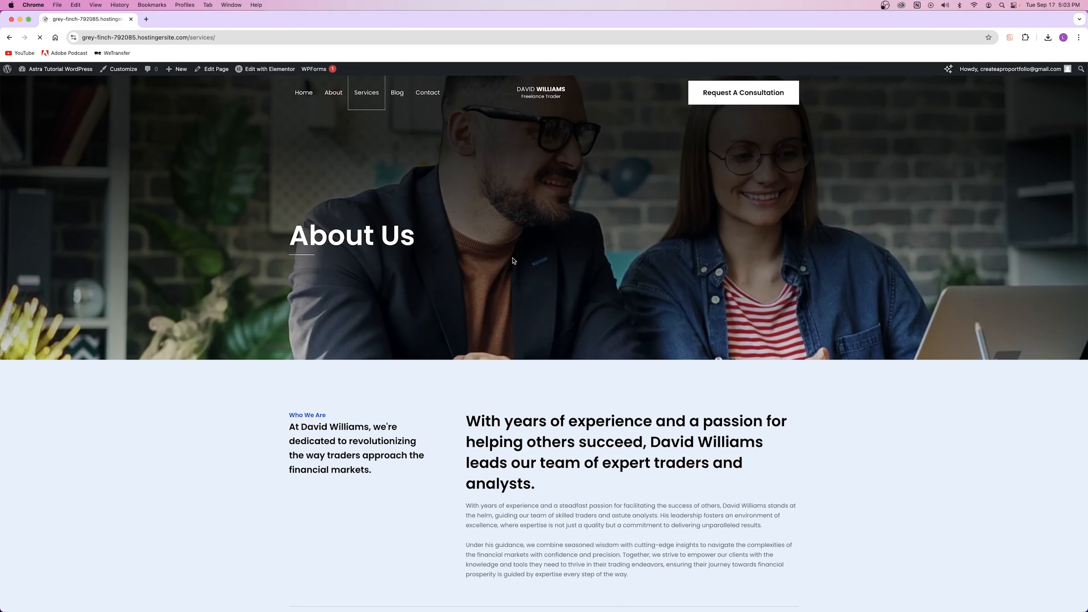
pyautogui.scroll(-3, 514, 260)
pyautogui.scroll(-20, 514, 260)
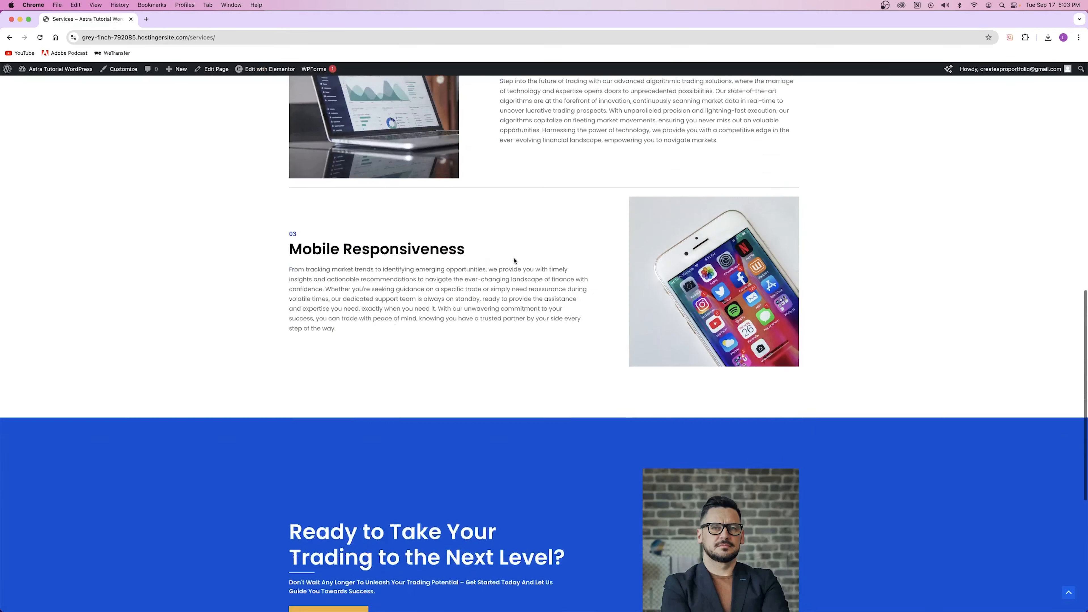
pyautogui.scroll(20, 514, 260)
pyautogui.scroll(-2, 437, 139)
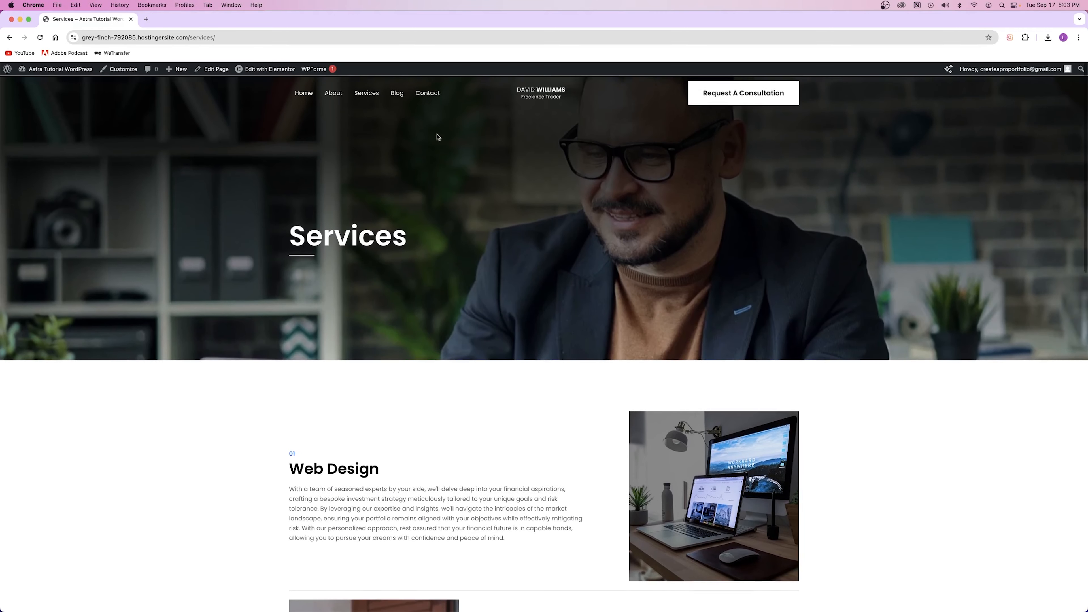
# Open the site's Blog page and look over the grid of posts.
pyautogui.click(397, 92)
pyautogui.scroll(-4, 419, 186)
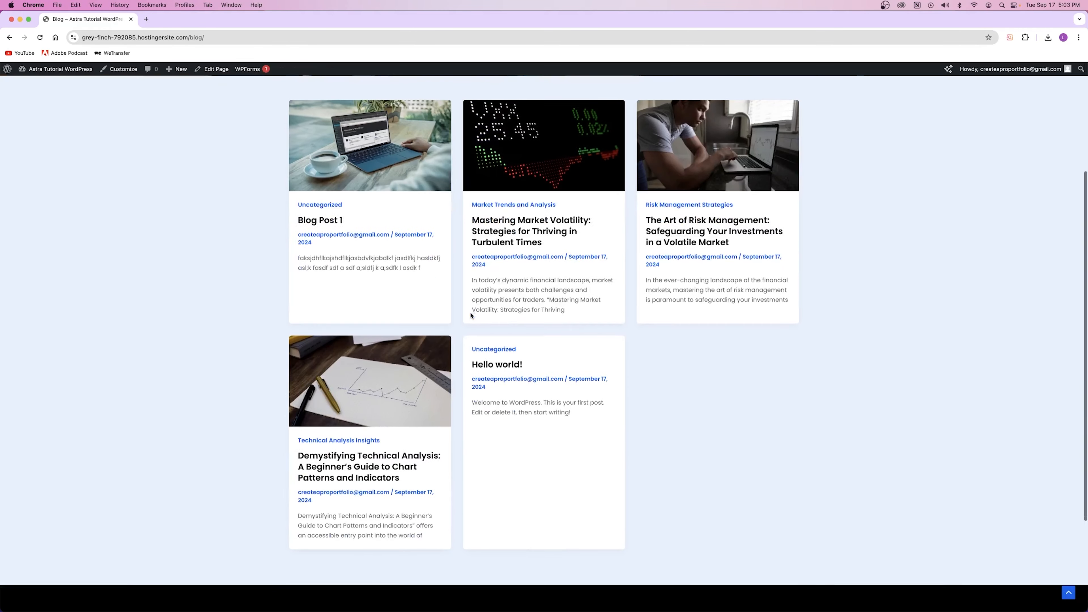
pyautogui.scroll(4, 419, 186)
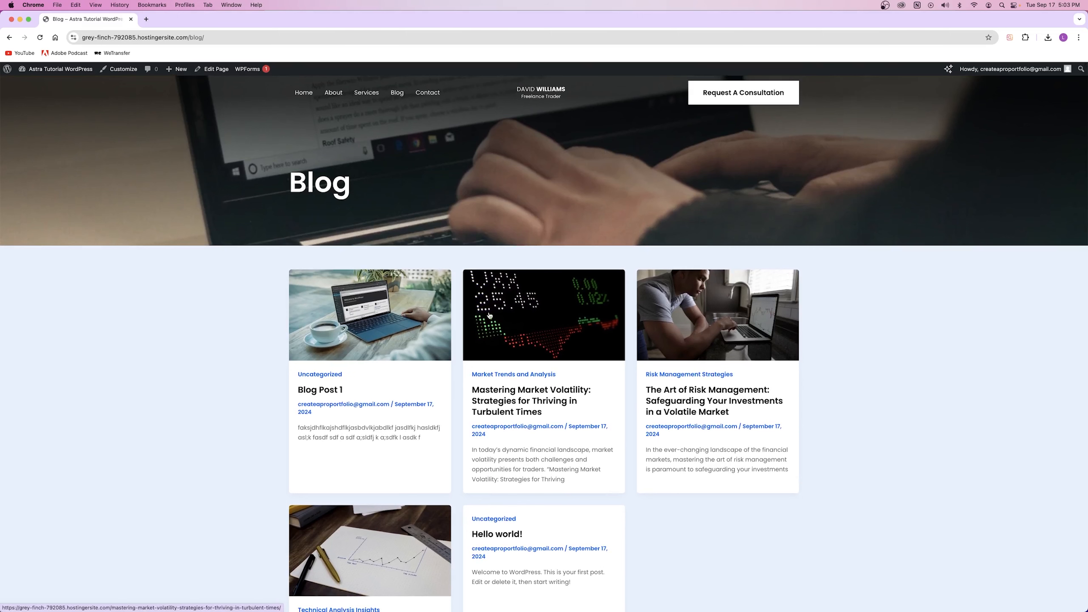
pyautogui.scroll(-4, 568, 284)
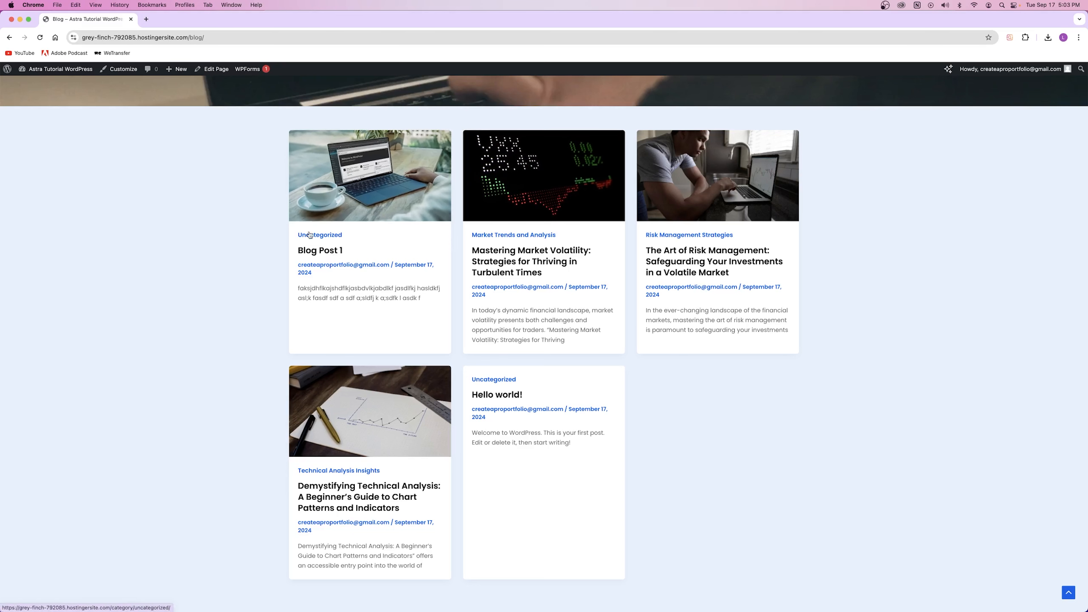
# Open the blog post "Mastering Market Volatility: Strategies for Thriving in Turbulent Times" and look through its content.
pyautogui.moveTo(298, 287); pyautogui.dragTo(428, 308)
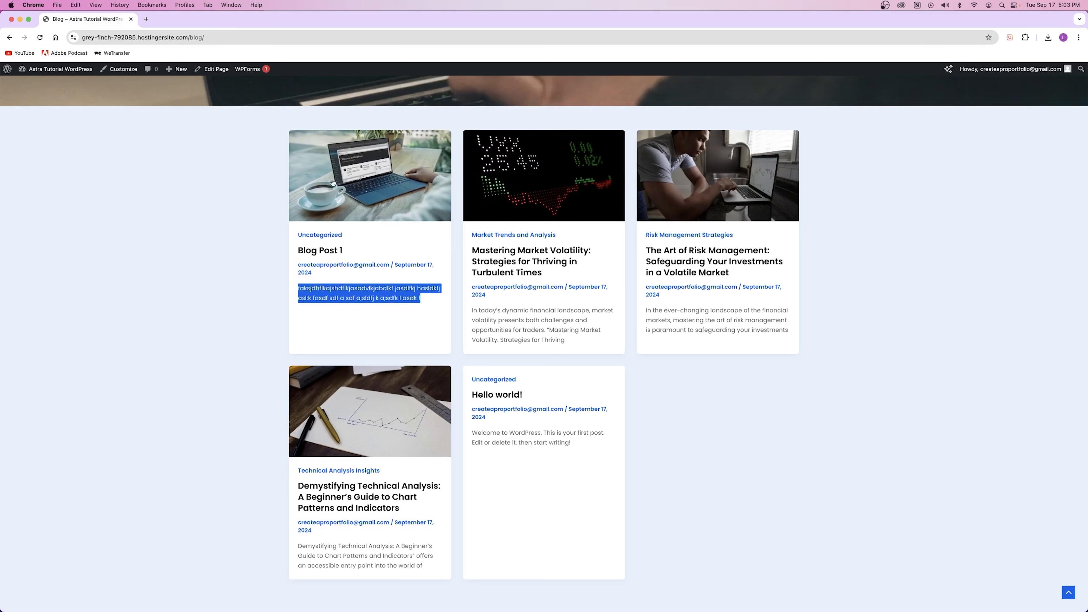
pyautogui.click(371, 272)
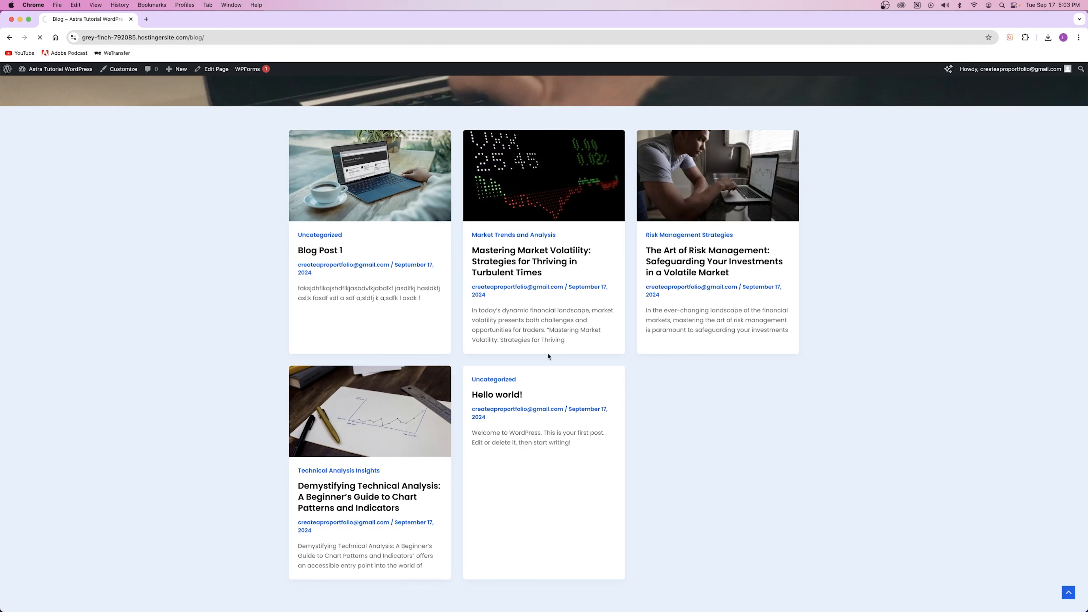
pyautogui.scroll(-5, 550, 355)
pyautogui.scroll(5, 416, 329)
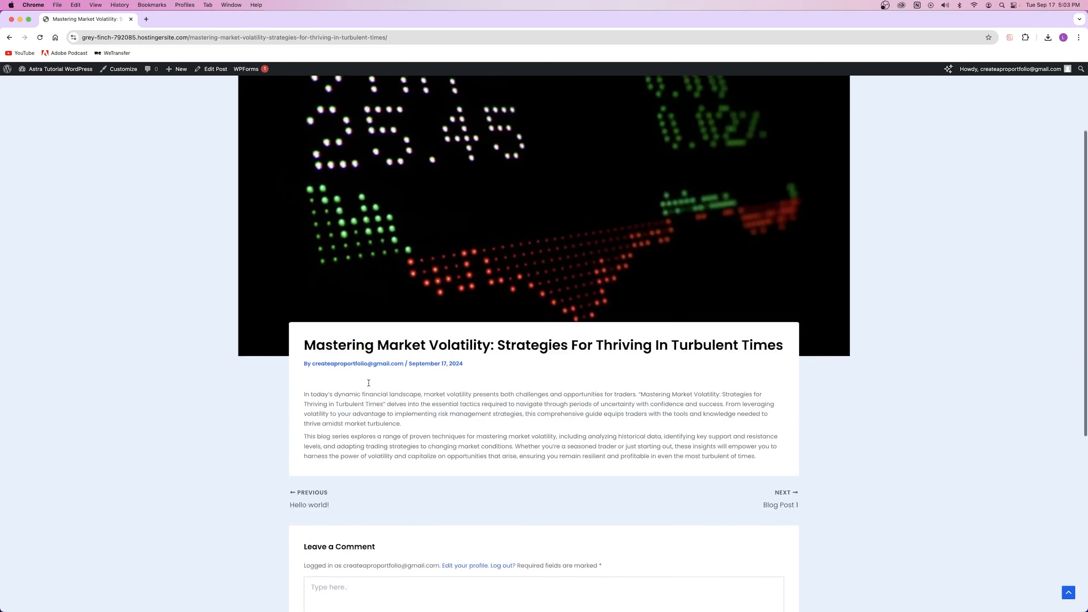
# Open the site's Contact page, review its contact details and form, and return to the homepage.
pyautogui.click(425, 93)
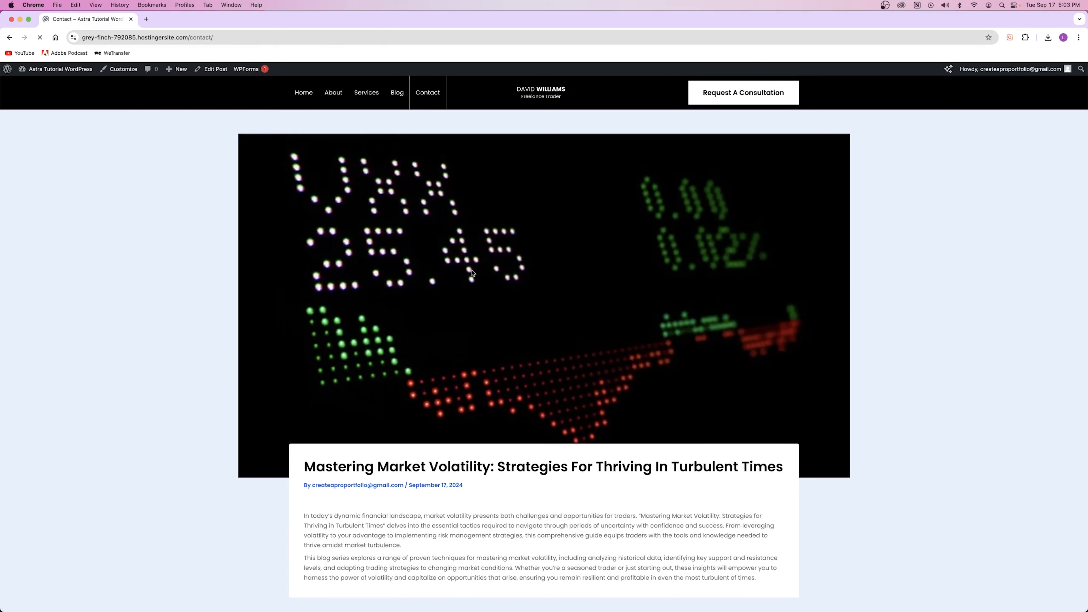
pyautogui.scroll(-5, 471, 270)
pyautogui.scroll(5, 471, 268)
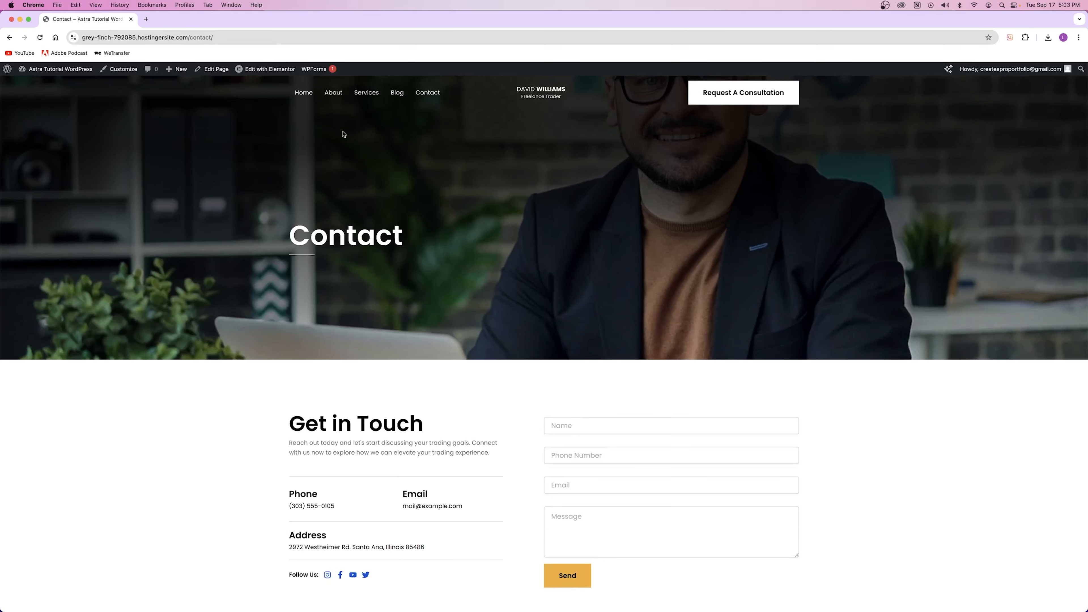
pyautogui.click(304, 92)
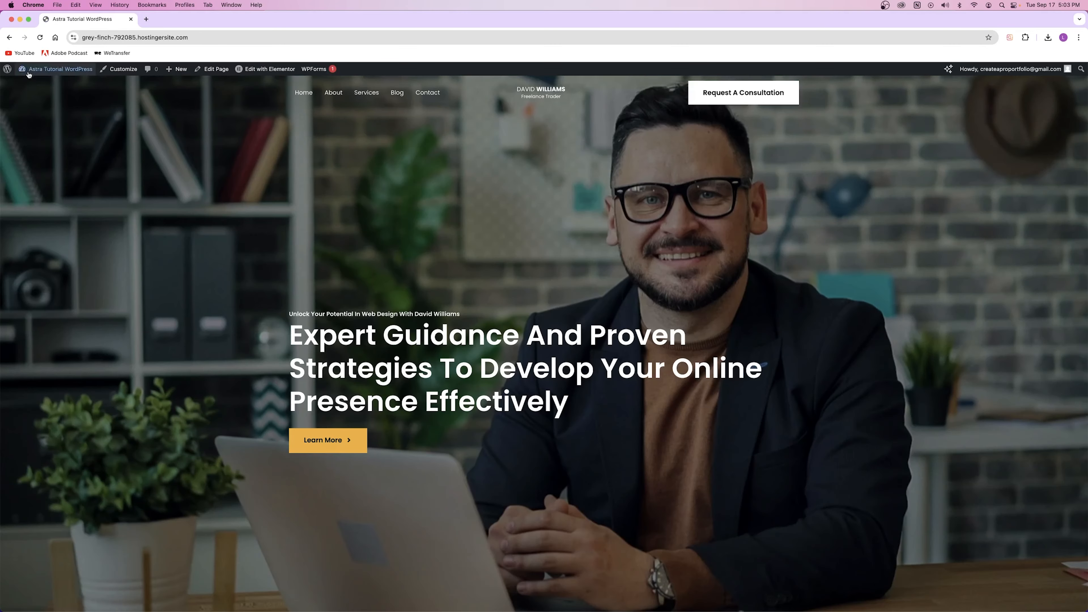
# Go to the WordPress dashboard and open the theme Customizer in a new browser tab.
pyautogui.moveTo(60, 71)
pyautogui.click(47, 82)
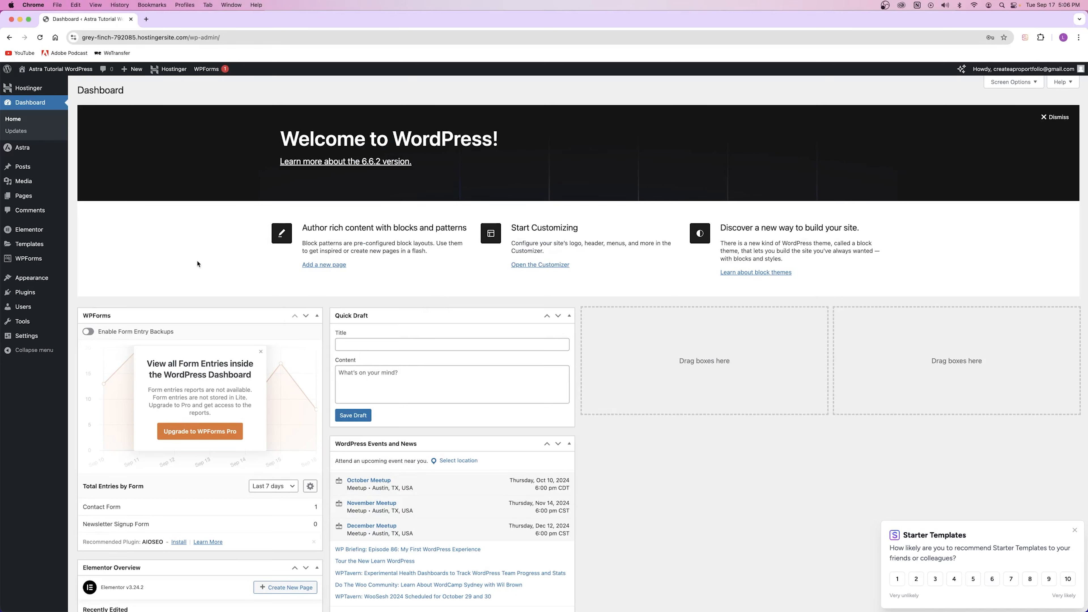
pyautogui.moveTo(30, 277)
pyautogui.rightClick(91, 304)
pyautogui.click(123, 308)
pyautogui.click(188, 20)
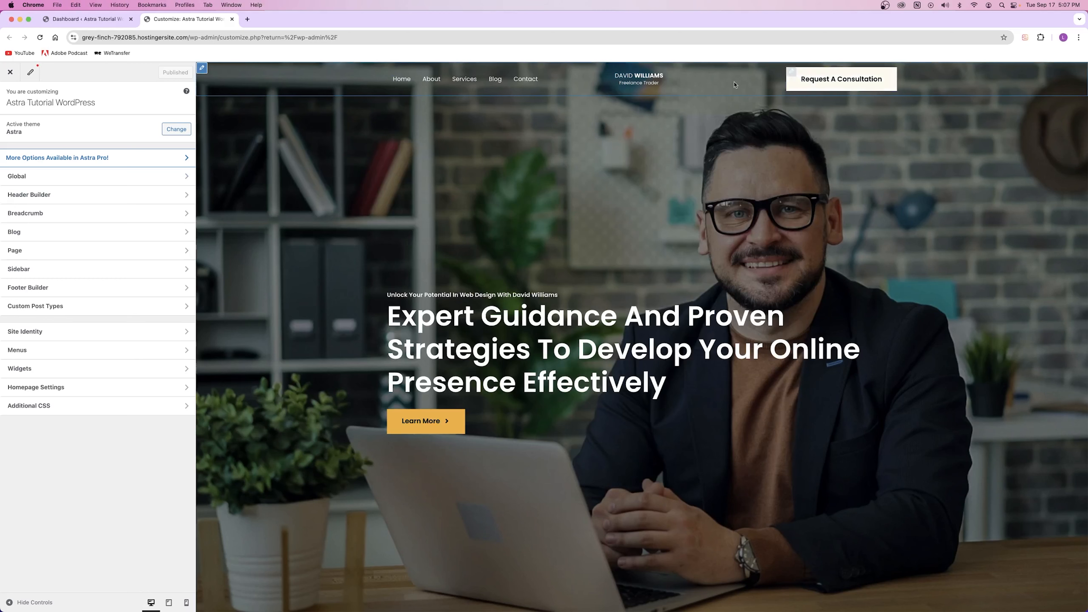
# Look over the homepage and the Blog page in the Customizer preview, ending back on the homepage.
pyautogui.scroll(-20, 554, 454)
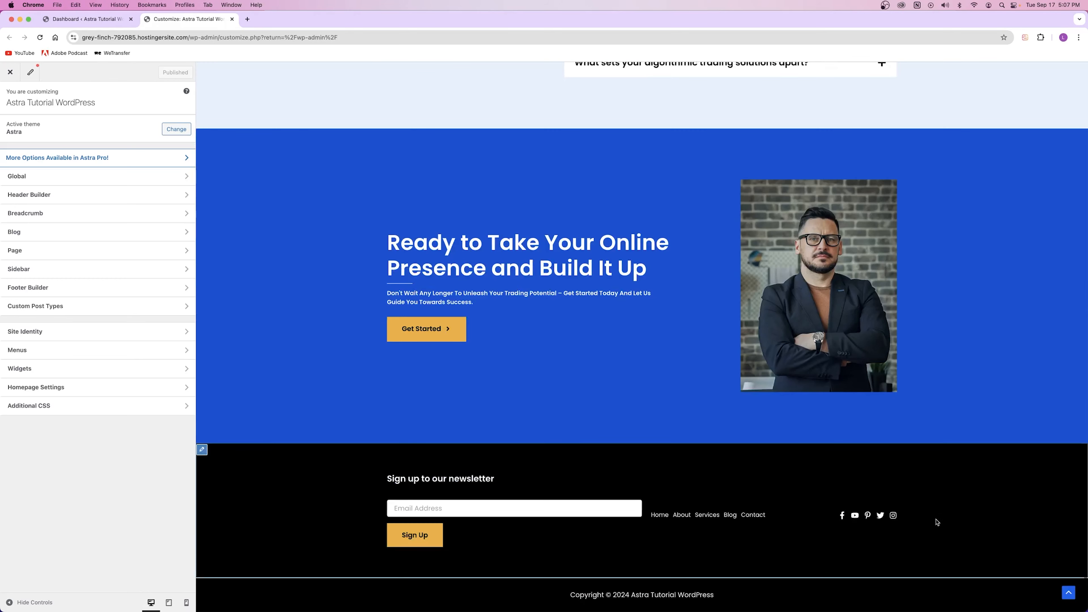
pyautogui.scroll(20, 379, 489)
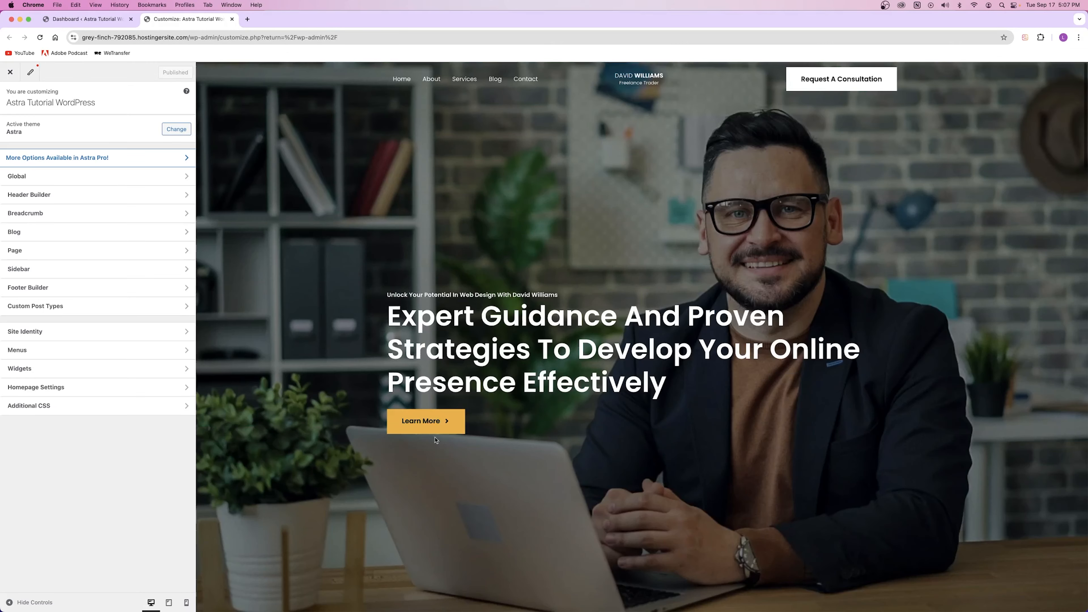
pyautogui.click(495, 79)
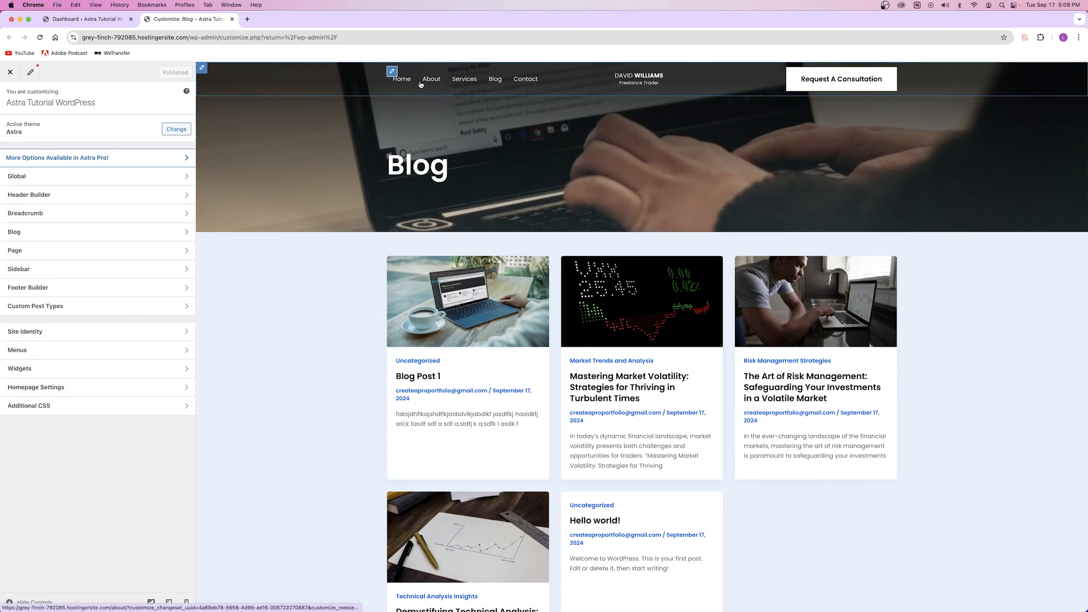
pyautogui.click(403, 80)
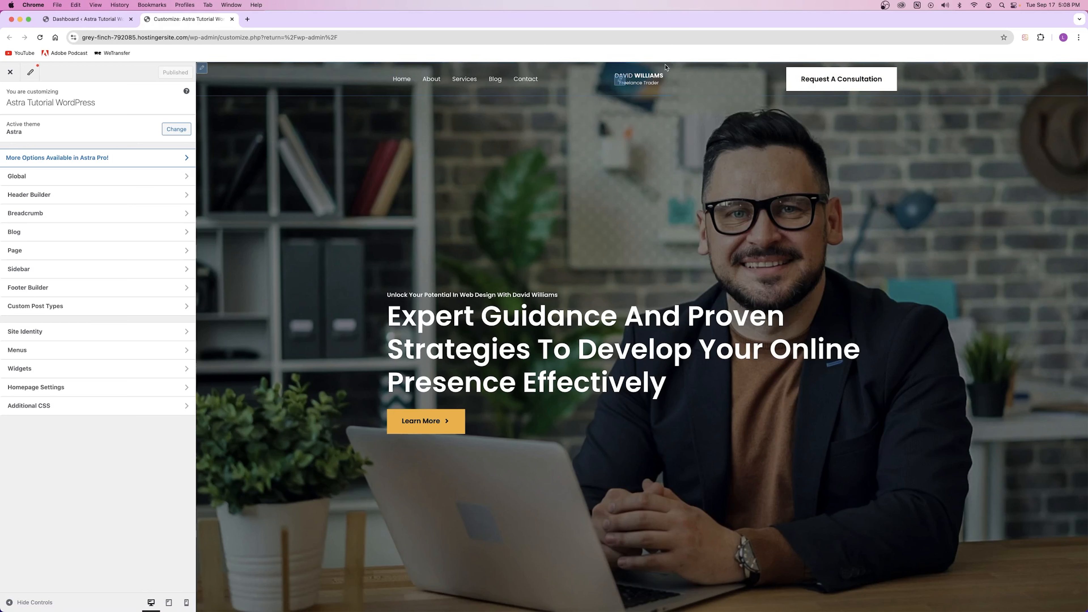
# Open the Header Builder's Site Title & Logo settings and check where the logo image can be changed.
pyautogui.click(21, 195)
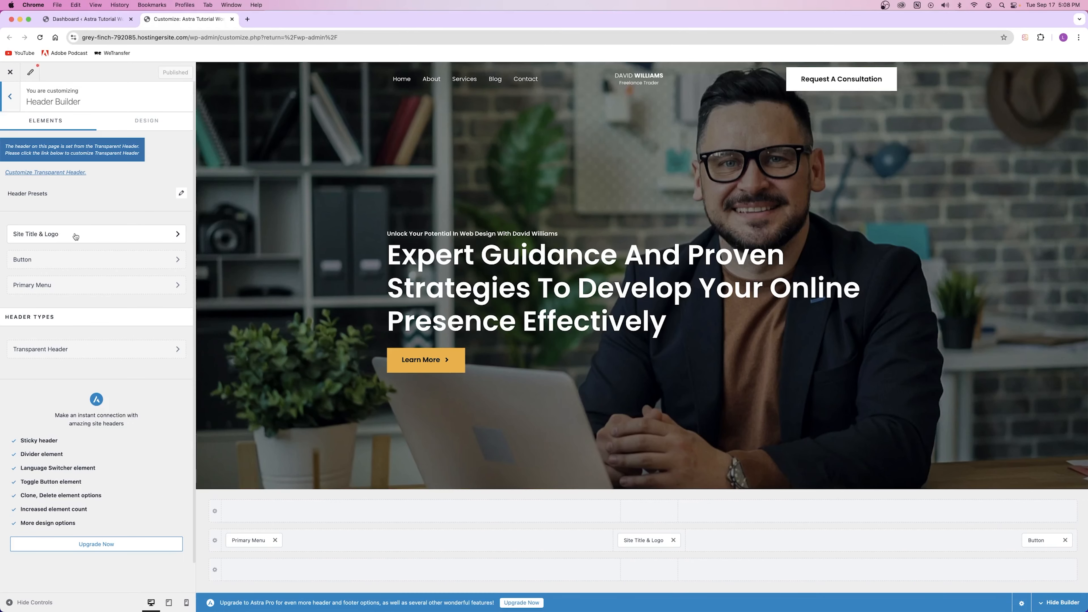
pyautogui.click(75, 236)
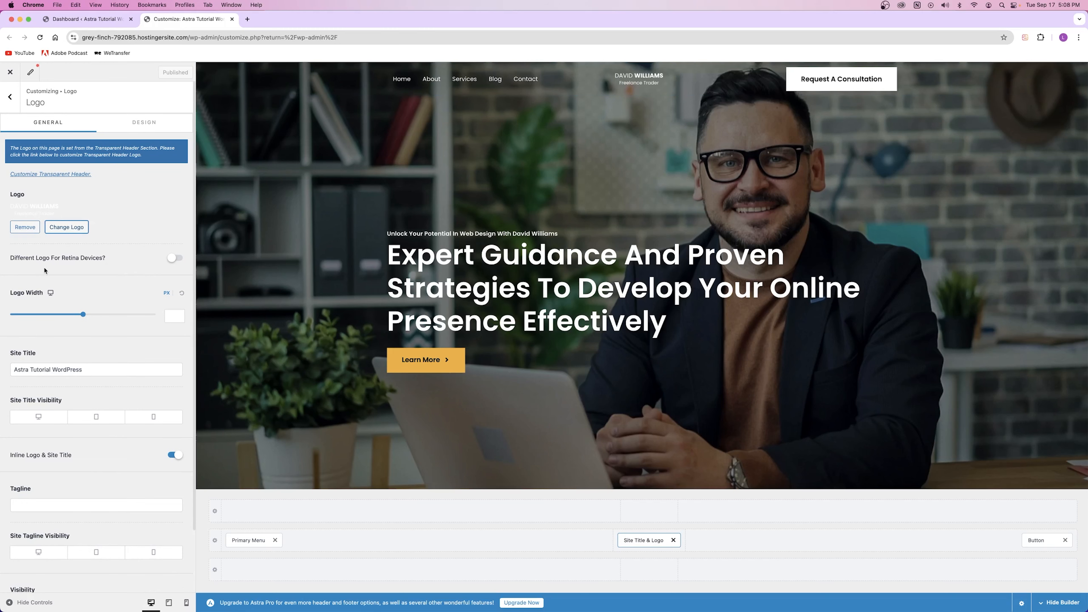
pyautogui.click(75, 231)
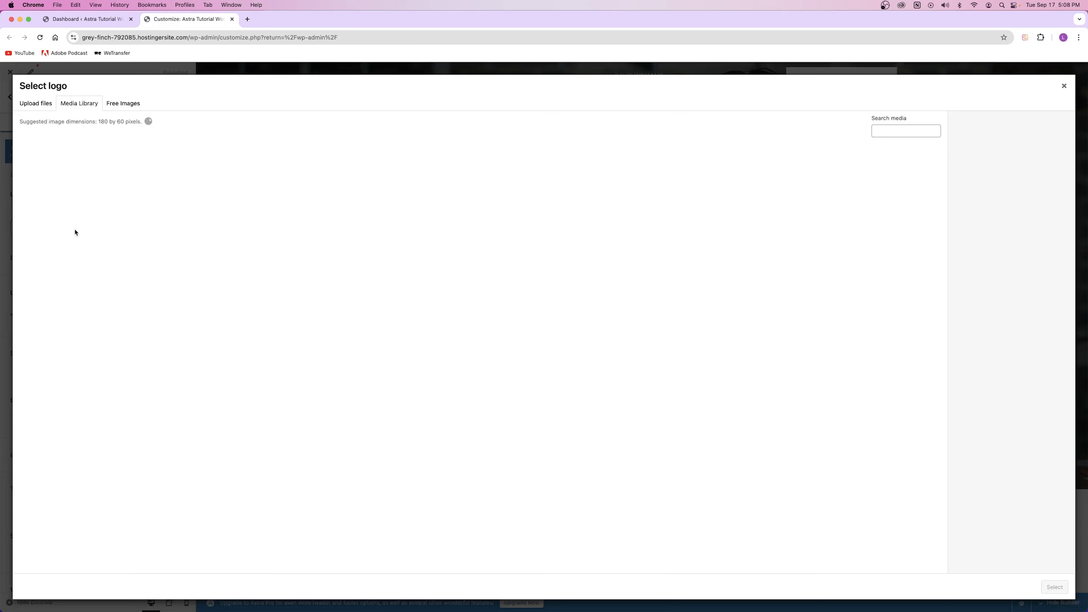
pyautogui.click(1064, 86)
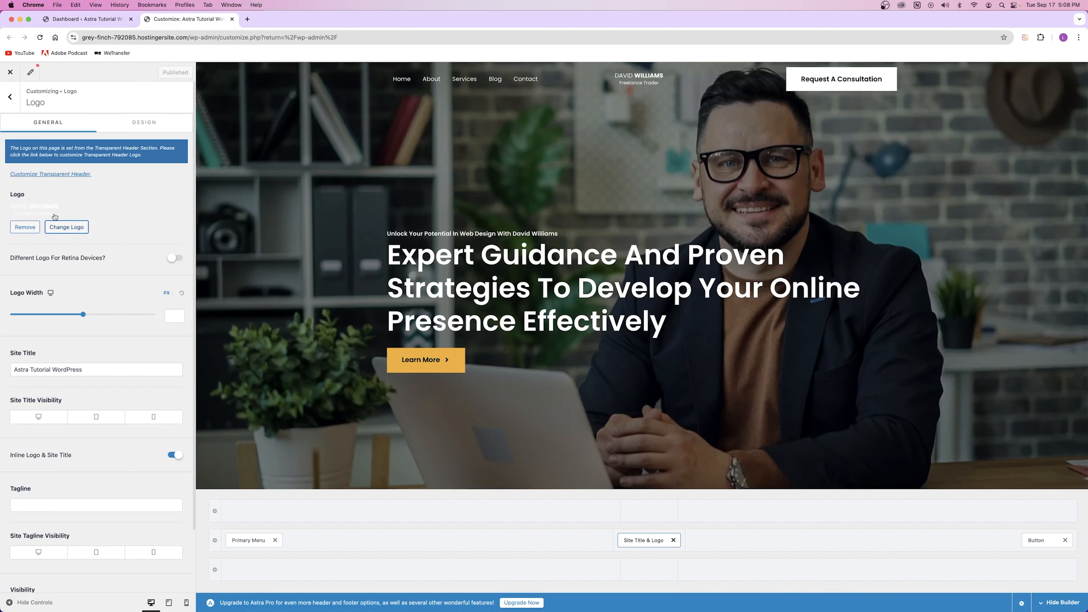
# Open logo.com in a new browser tab and start creating a new logo.
pyautogui.click(248, 21)
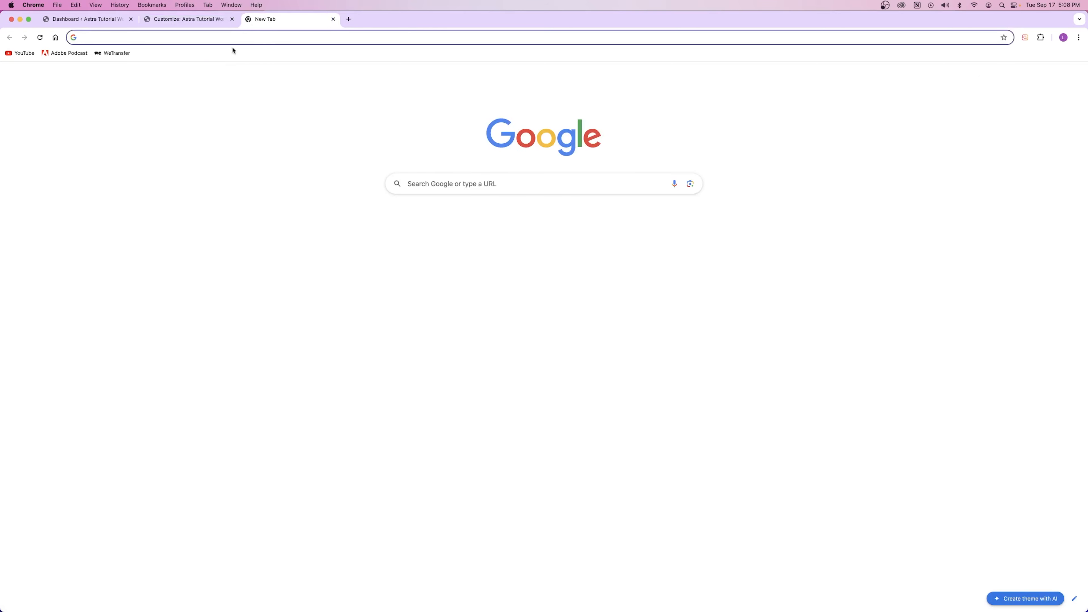
pyautogui.click(231, 39)
pyautogui.write('logo.com')
pyautogui.press('Return')
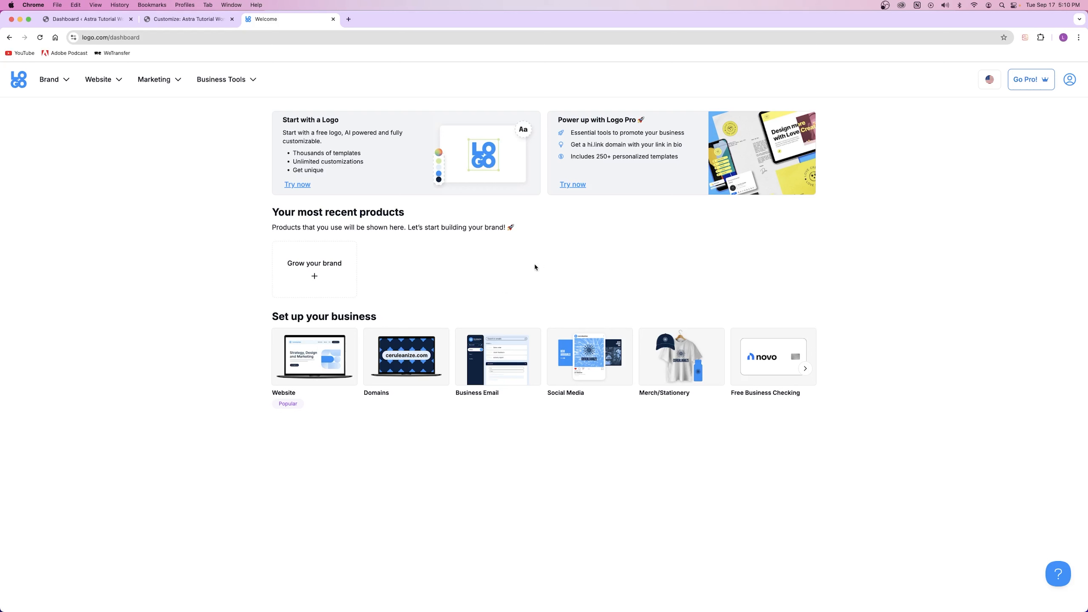
pyautogui.click(1069, 79)
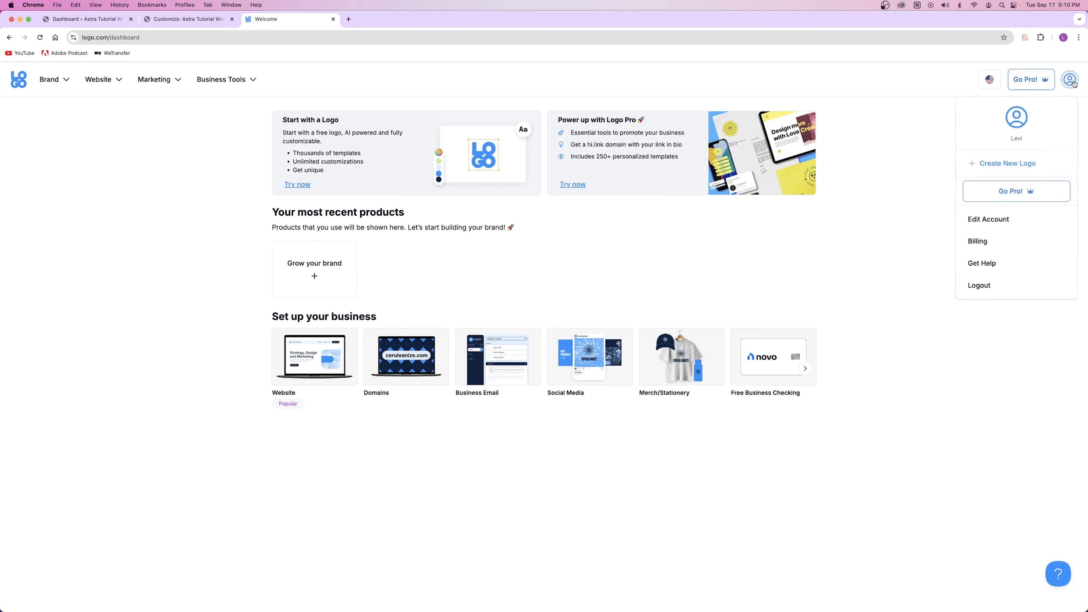
pyautogui.click(917, 143)
pyautogui.click(48, 79)
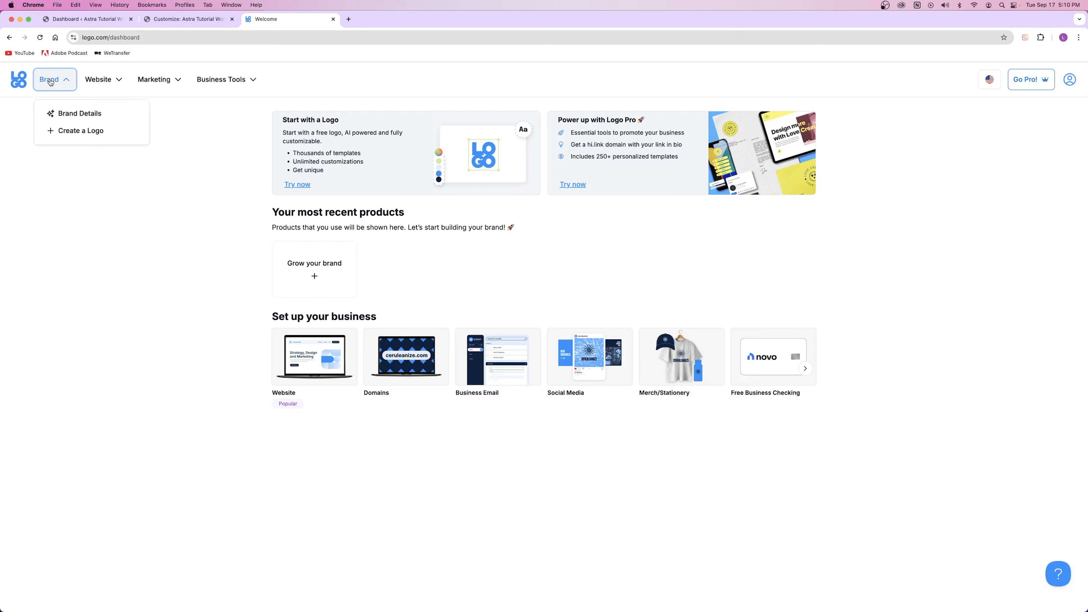
pyautogui.click(65, 131)
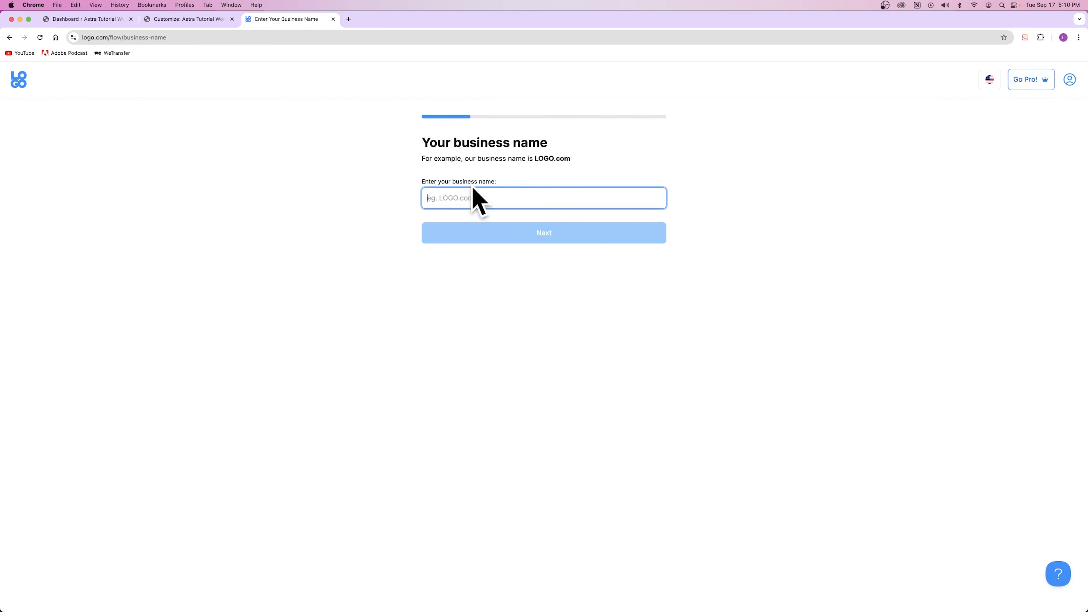
pyautogui.click(464, 194)
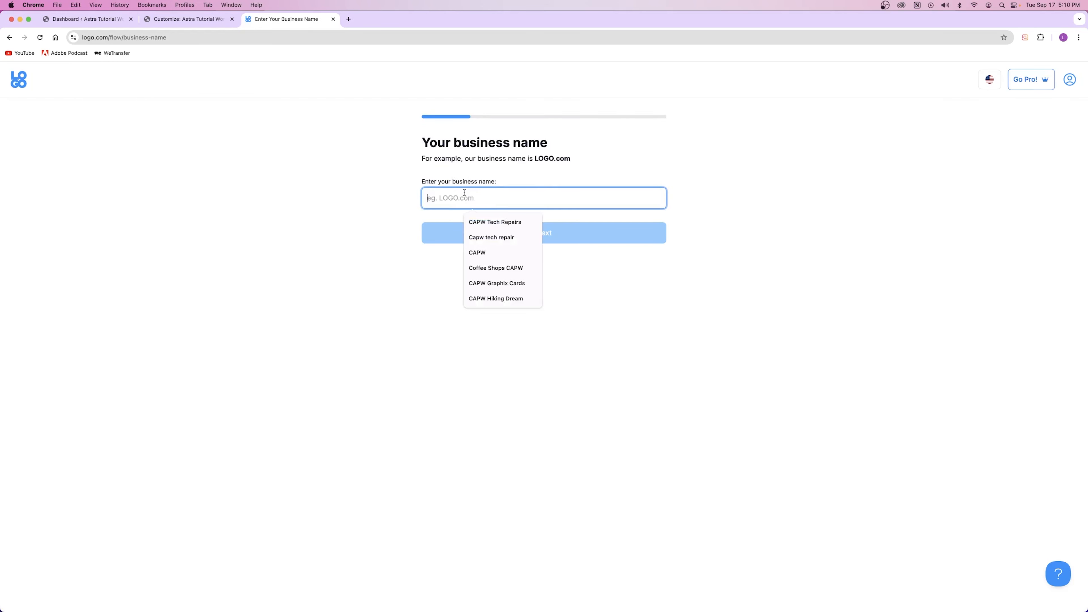
pyautogui.write('Astra Tutoria')
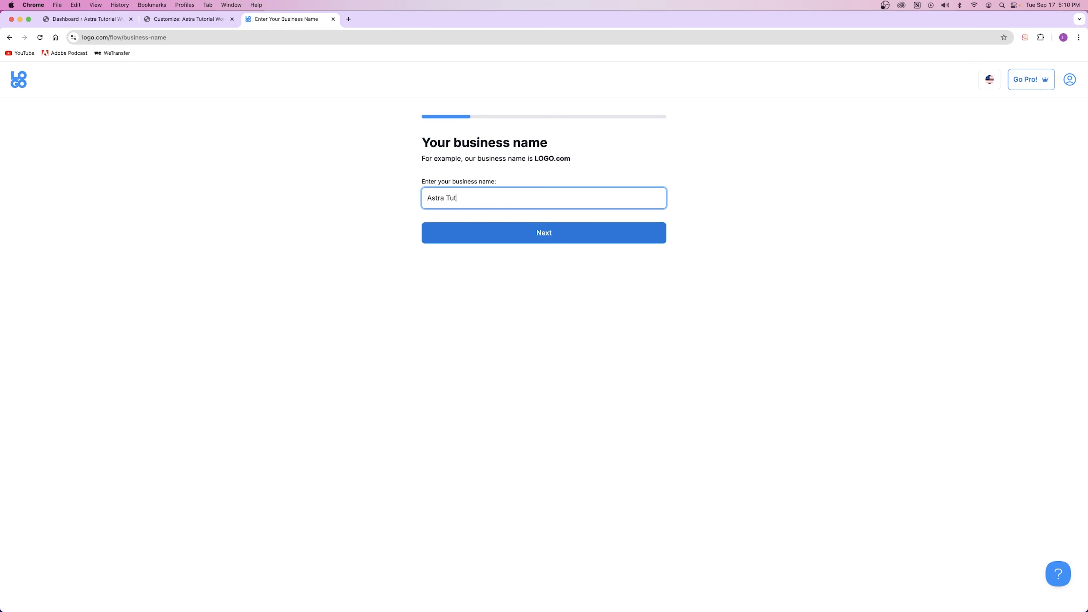
pyautogui.press('BackSpace')
pyautogui.press('BackSpace')
pyautogui.press('BackSpace')
pyautogui.press('BackSpace')
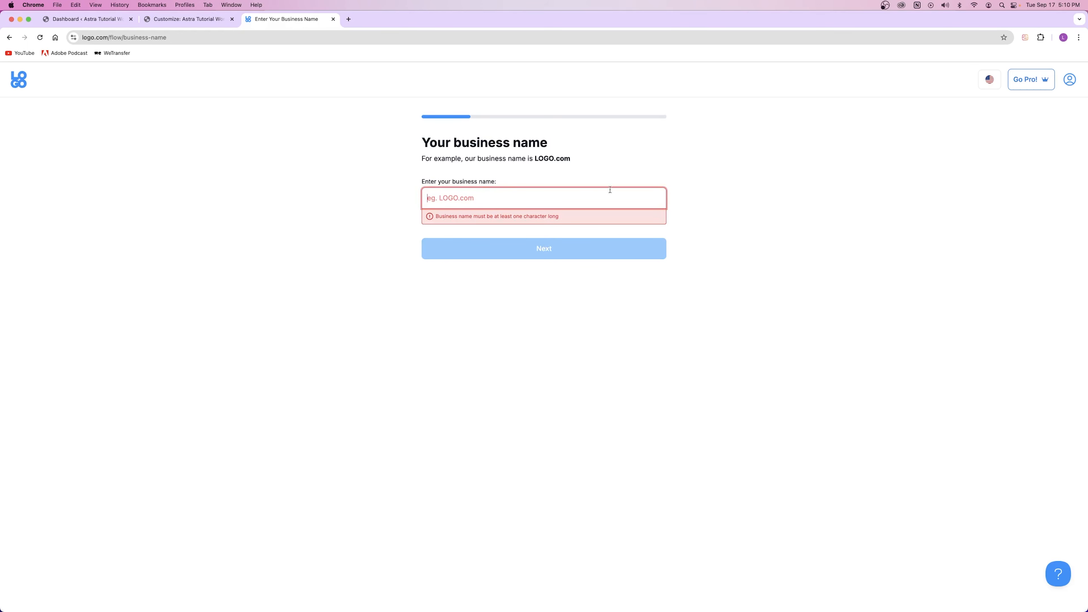
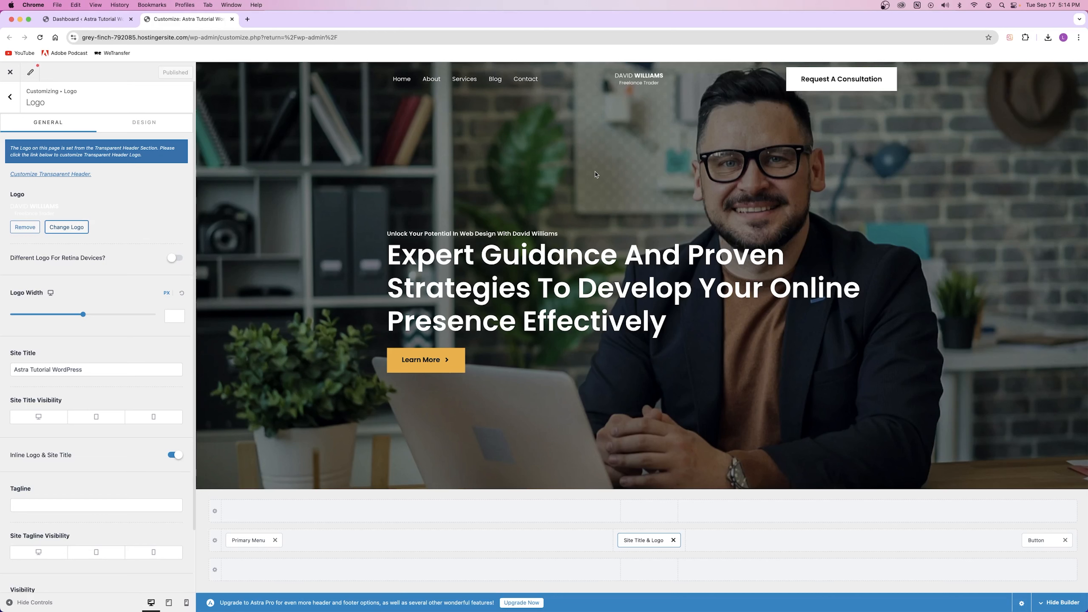
# Replace the header logo with Logo-White.png from the media library, without cropping it.
pyautogui.click(70, 228)
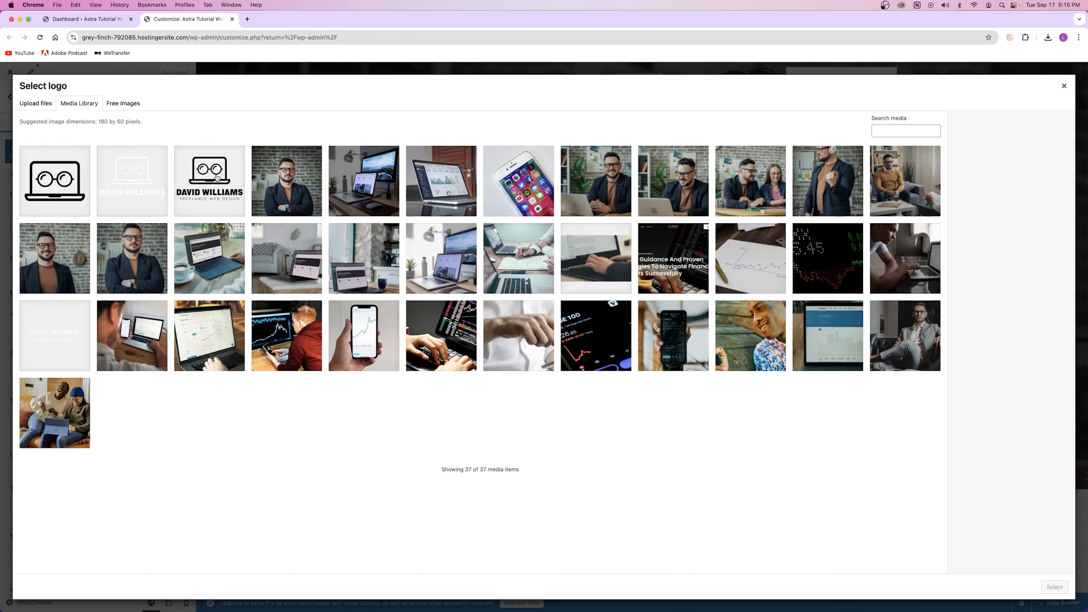
pyautogui.click(217, 178)
pyautogui.click(155, 182)
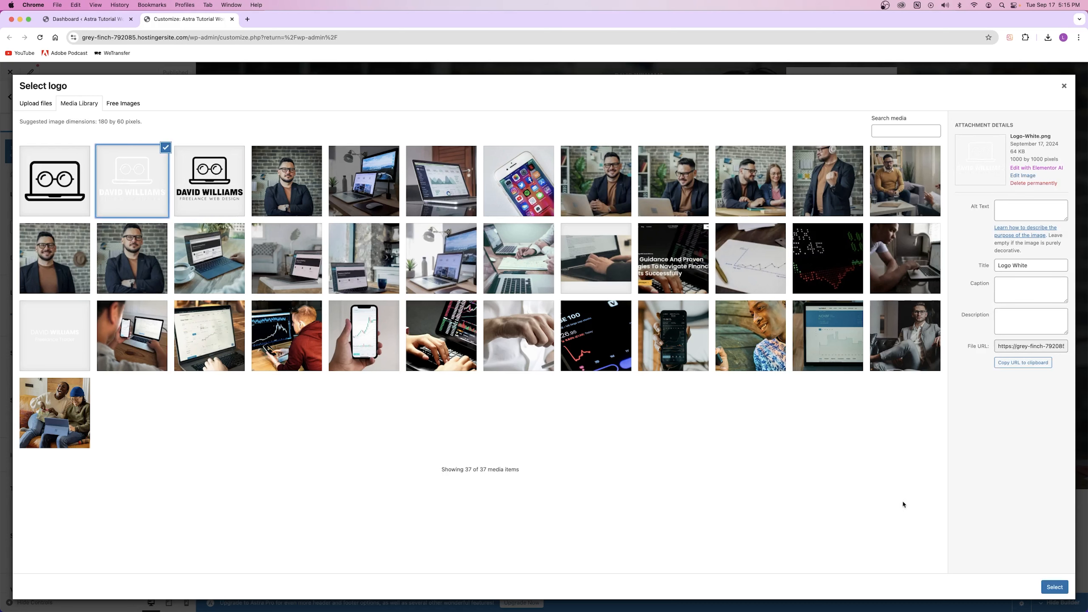
pyautogui.click(1050, 589)
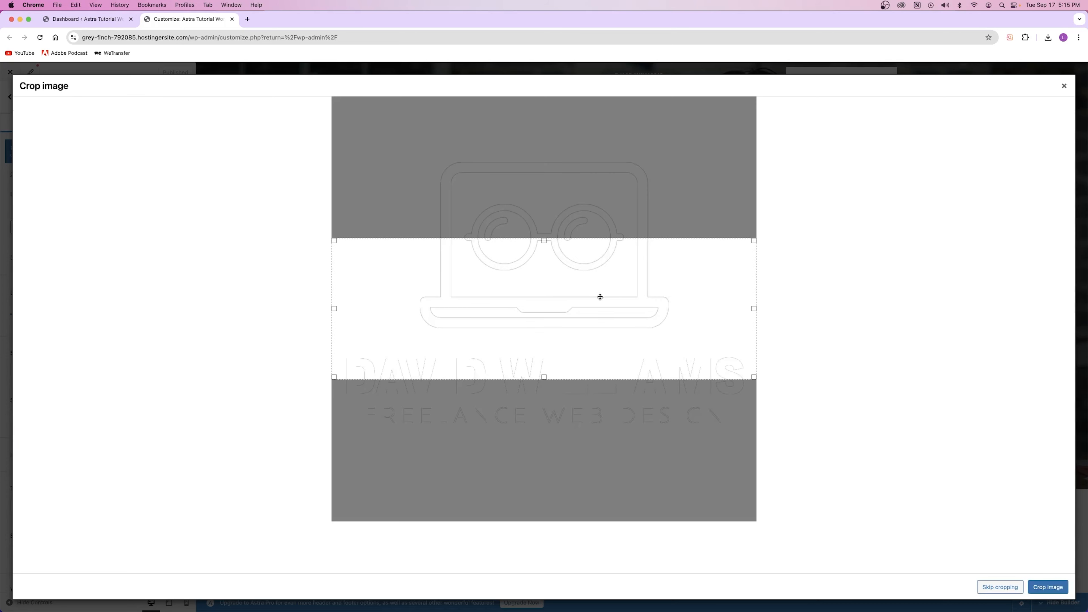
pyautogui.click(1009, 586)
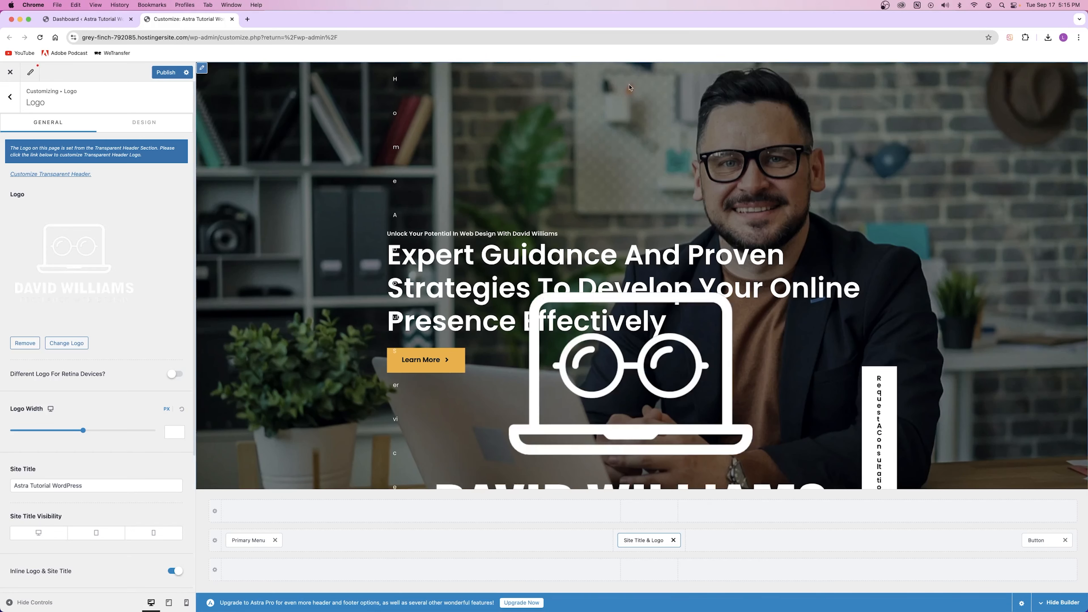
# Set the header logo width to 117 px and publish the change.
pyautogui.scroll(-3, 609, 286)
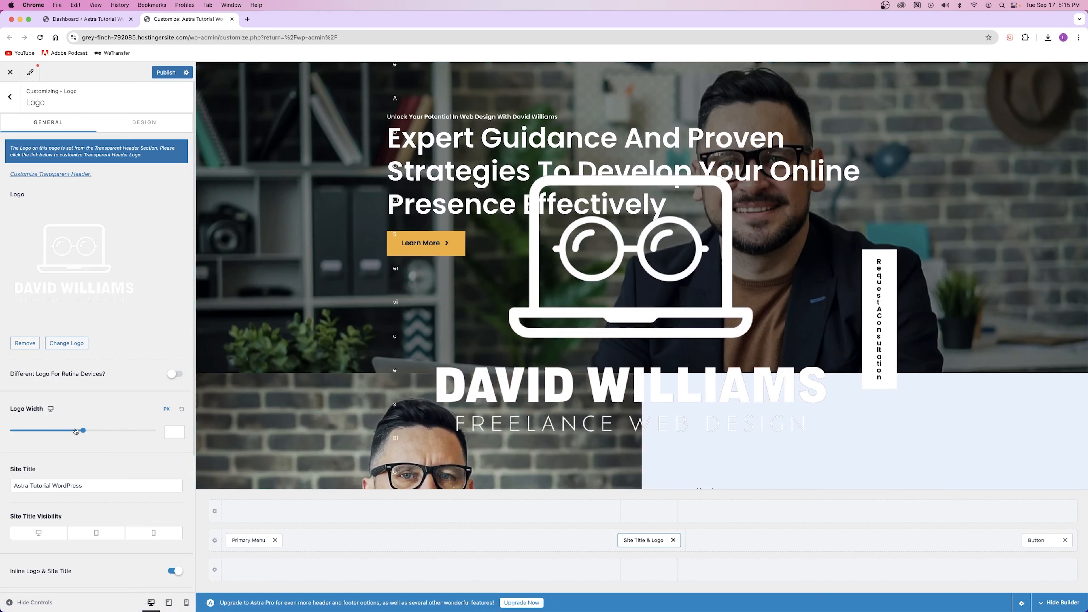
pyautogui.moveTo(84, 430); pyautogui.dragTo(39, 431)
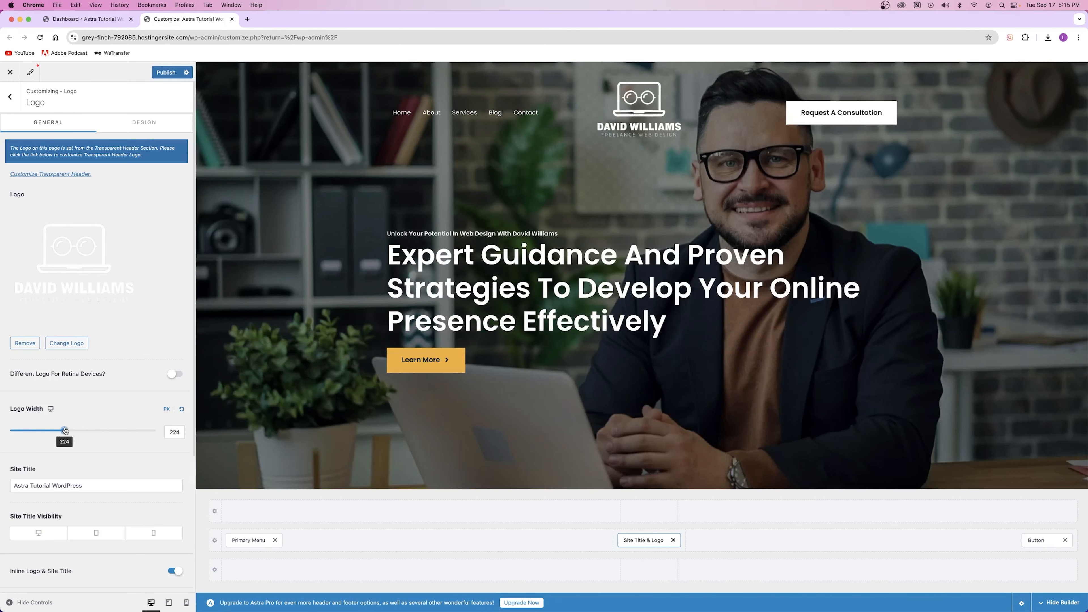
pyautogui.moveTo(38, 431); pyautogui.dragTo(34, 429)
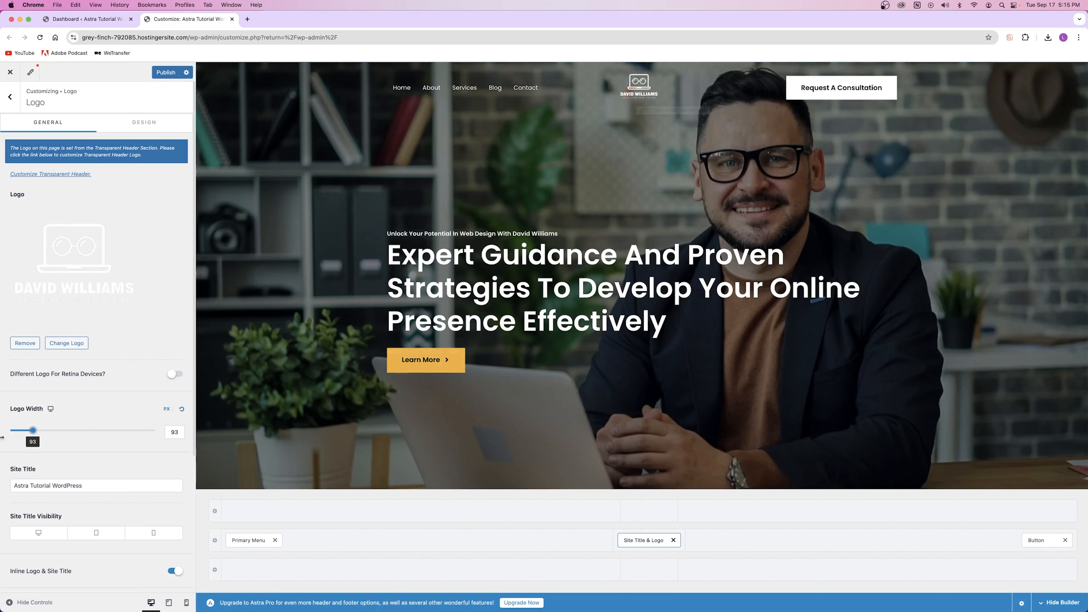
pyautogui.moveTo(31, 431); pyautogui.dragTo(38, 431)
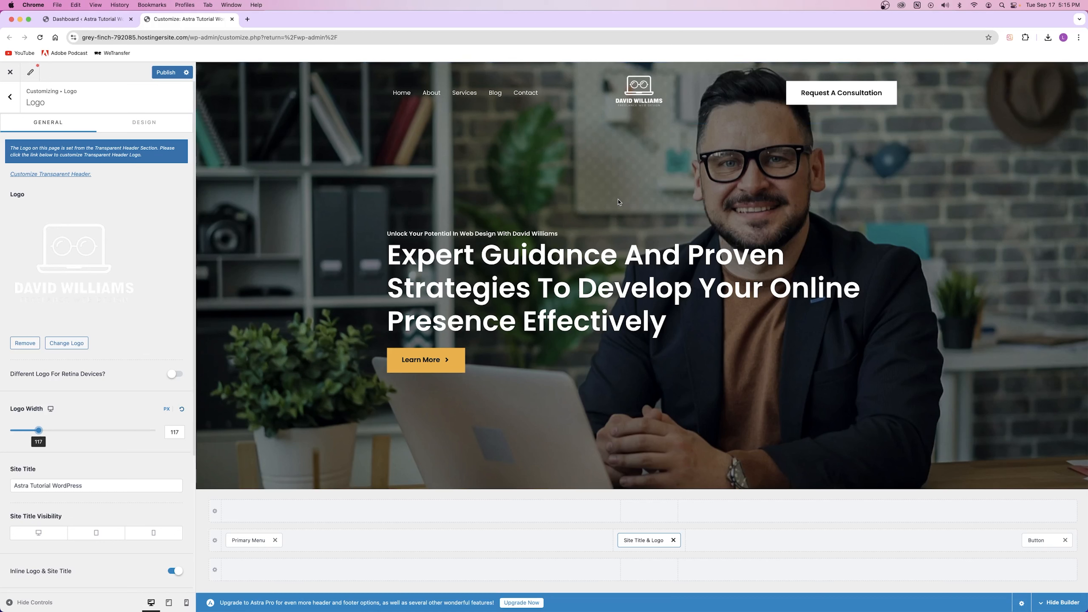
pyautogui.click(169, 68)
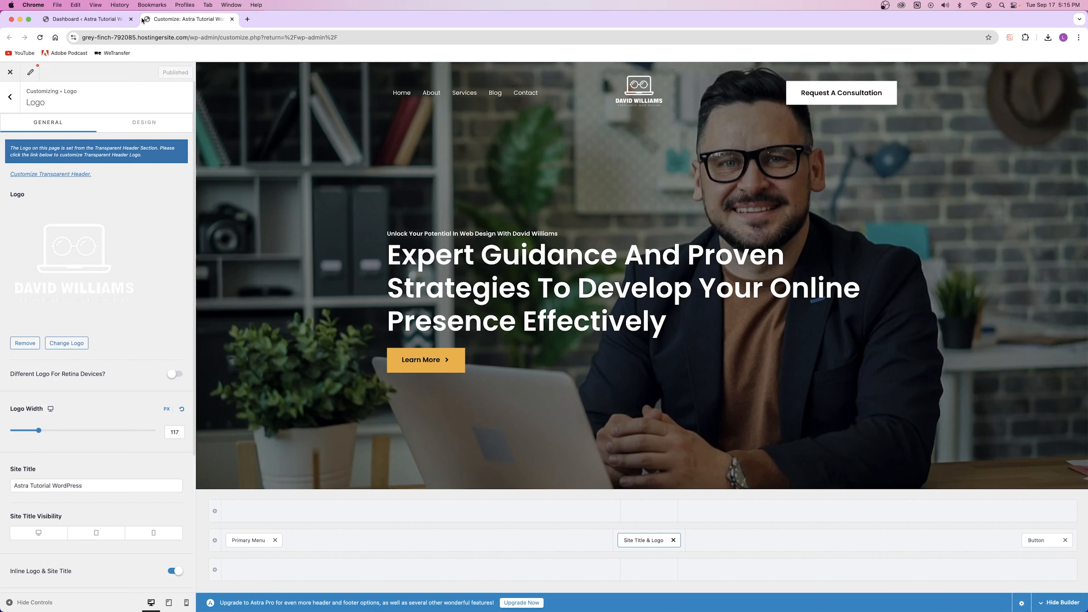
# Set the site icon to Site-Icon-Favicon.png from the media library, cropped to the suggested square area.
pyautogui.scroll(-5, 30, 591)
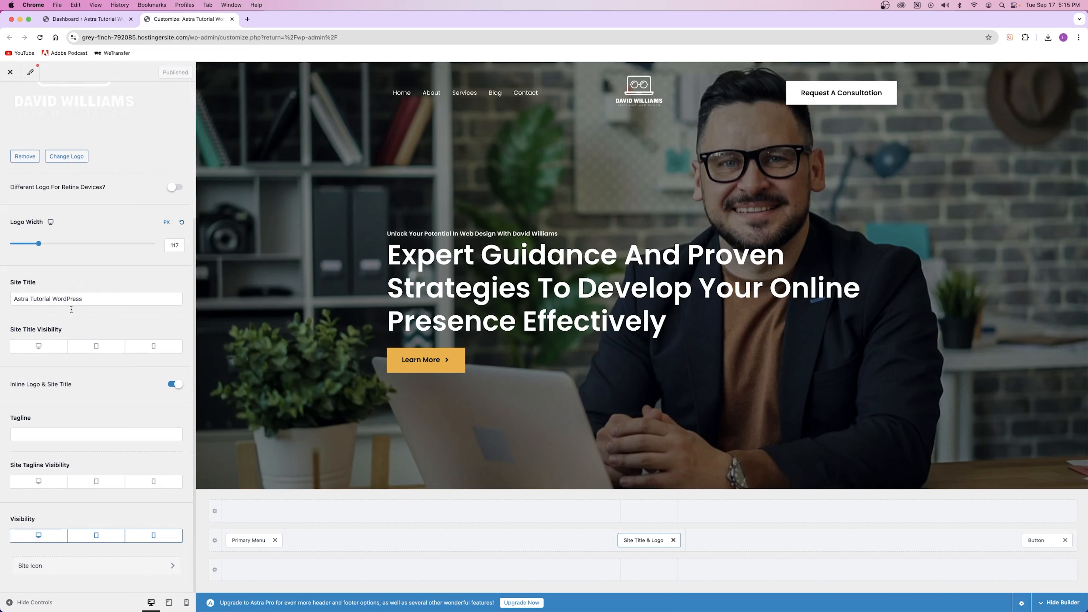
pyautogui.click(57, 567)
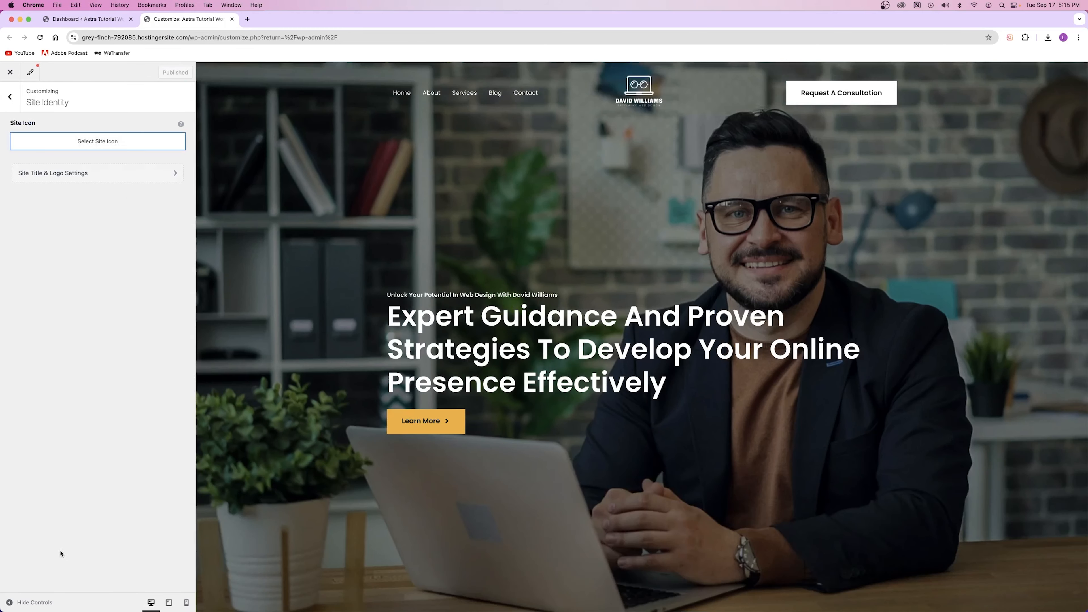
pyautogui.click(90, 141)
pyautogui.click(60, 185)
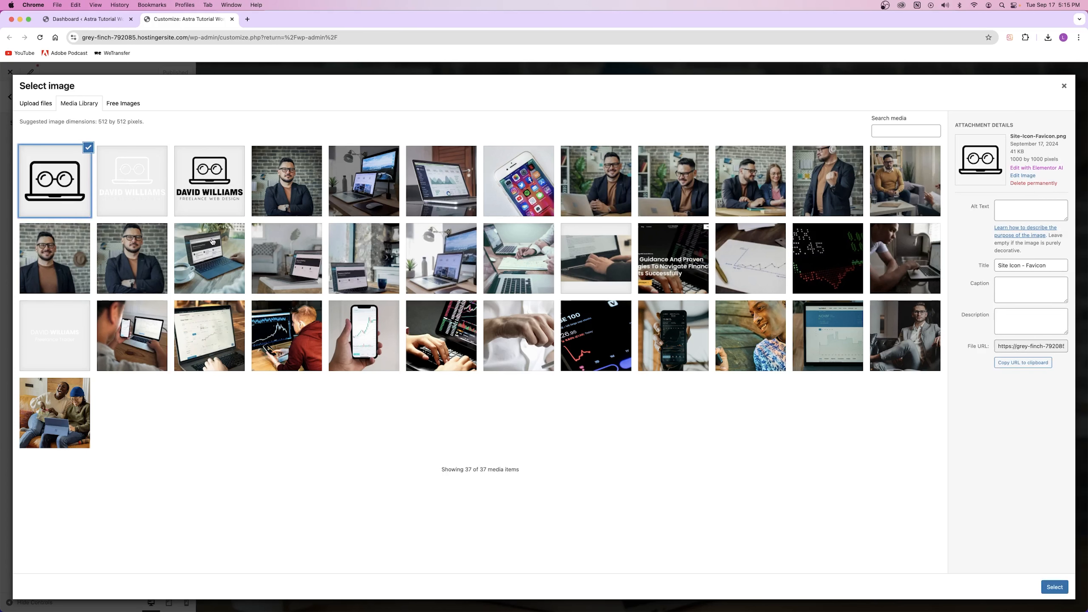
pyautogui.click(1054, 587)
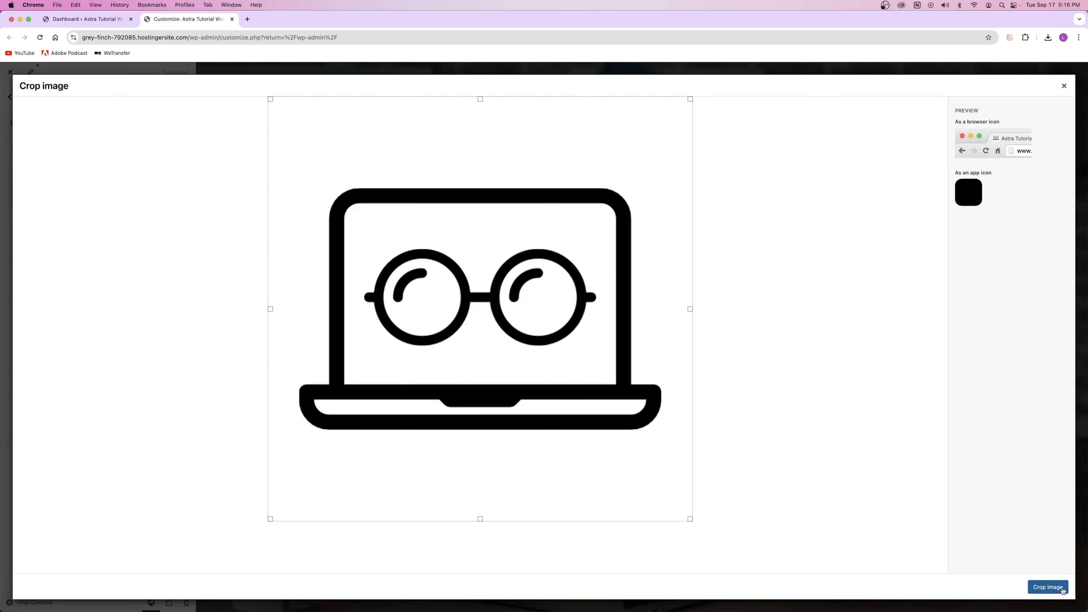
pyautogui.click(1056, 590)
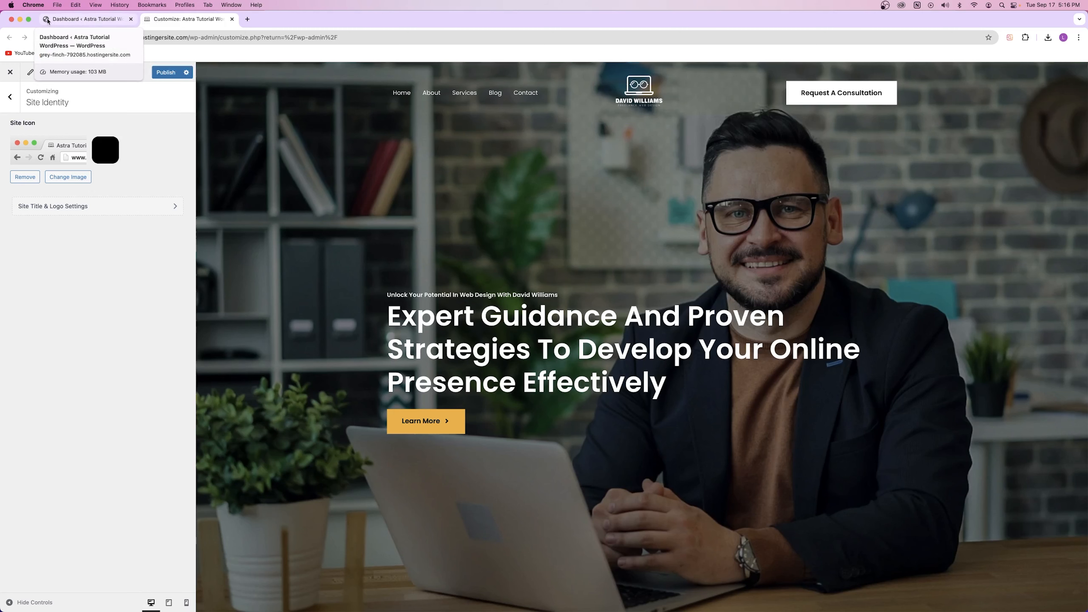
# Publish the site icon and reload the WordPress dashboard tab to check the icon there.
pyautogui.click(61, 21)
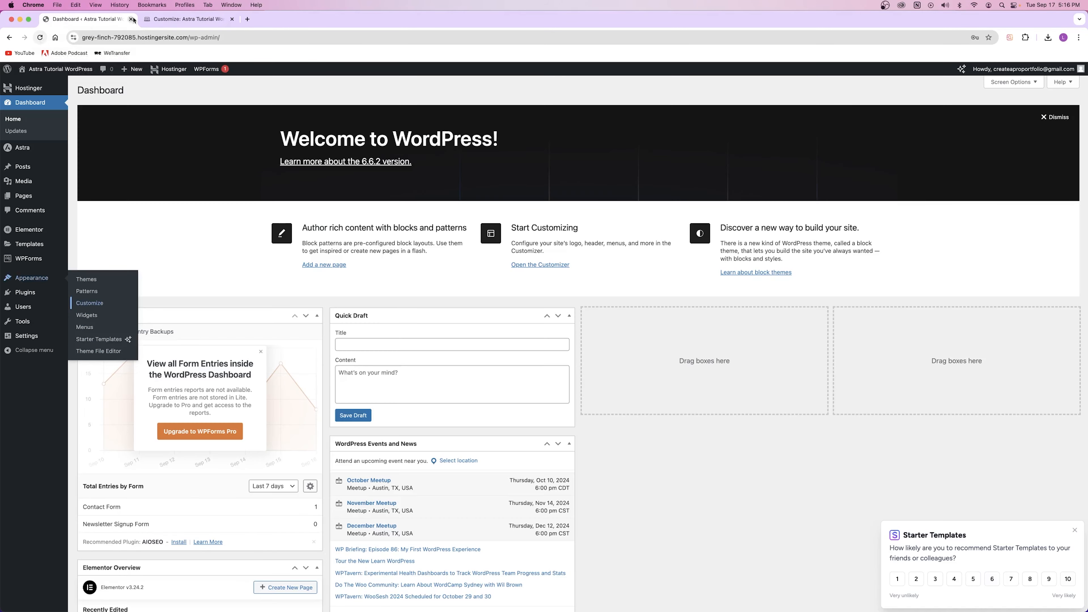
pyautogui.click(171, 19)
pyautogui.click(85, 19)
pyautogui.click(39, 38)
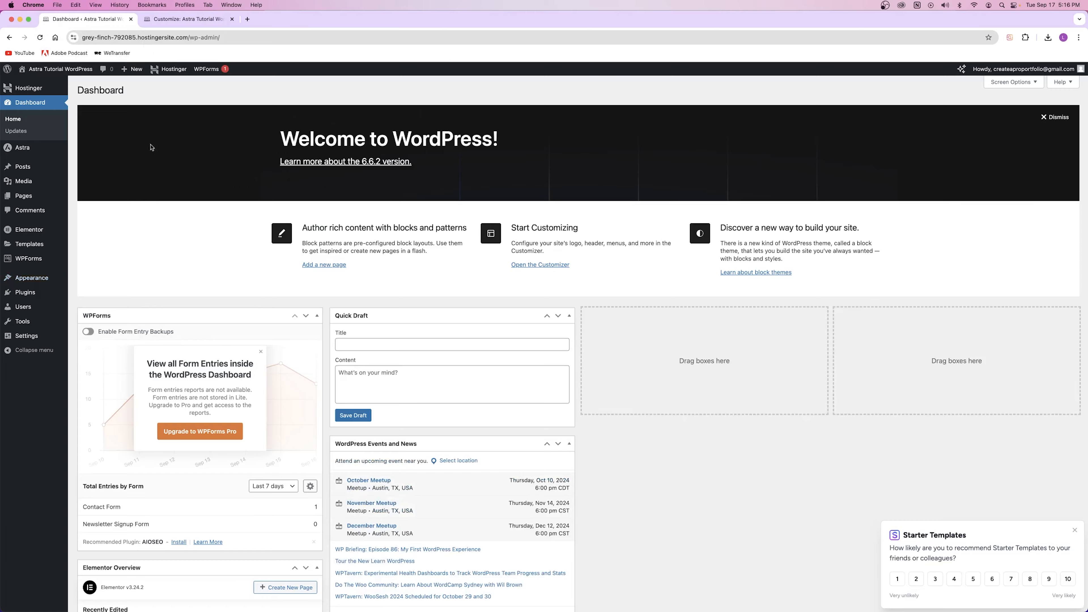
pyautogui.click(188, 19)
# Look over the home page preview down to the footer and open the Header Builder.
pyautogui.scroll(-20, 851, 535)
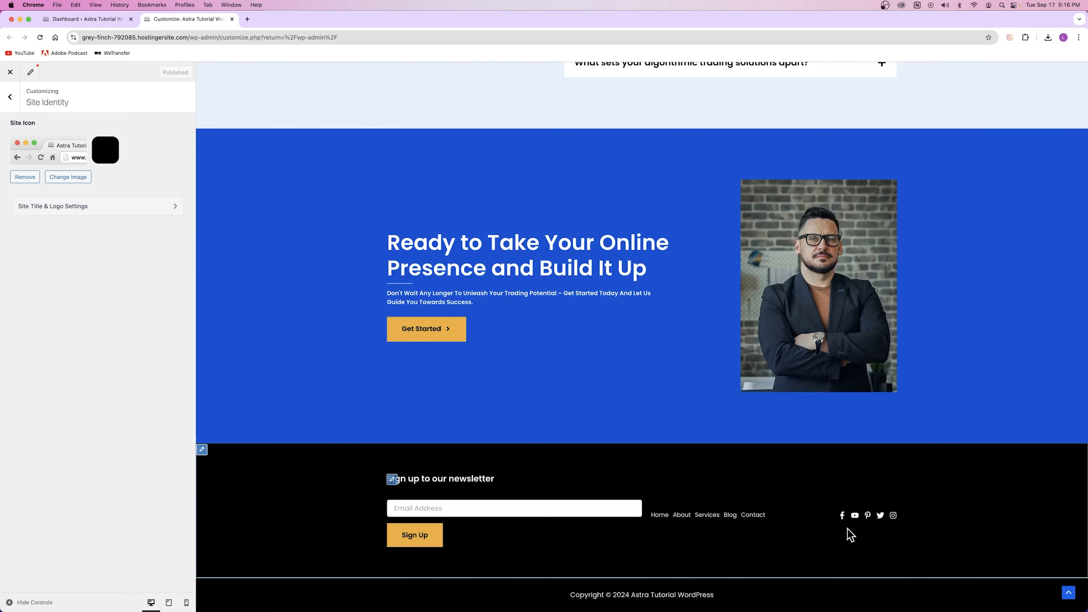
pyautogui.scroll(20, 661, 418)
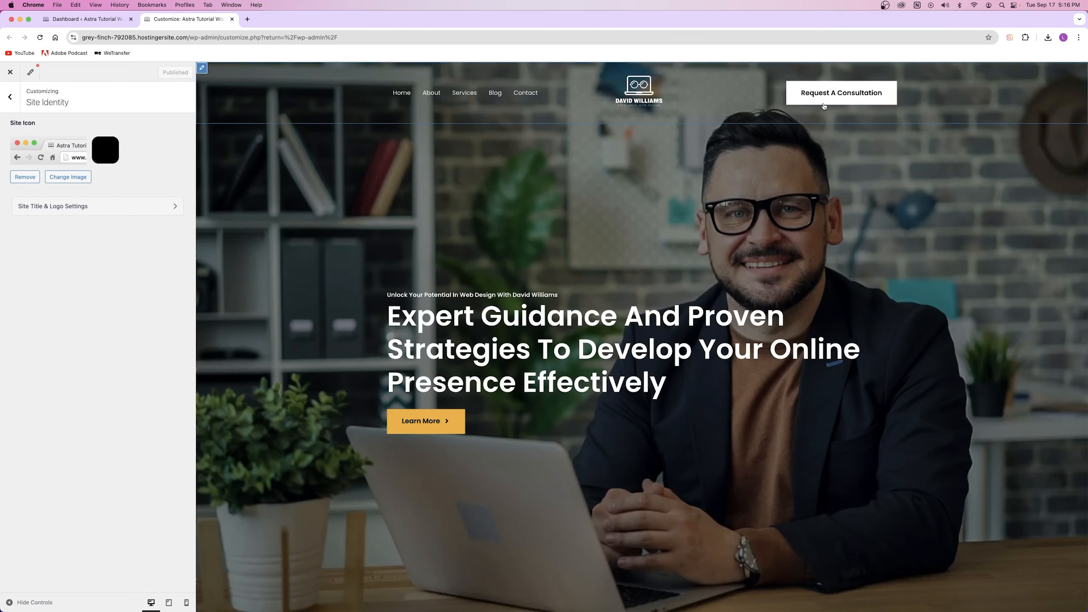
pyautogui.click(10, 97)
pyautogui.click(61, 198)
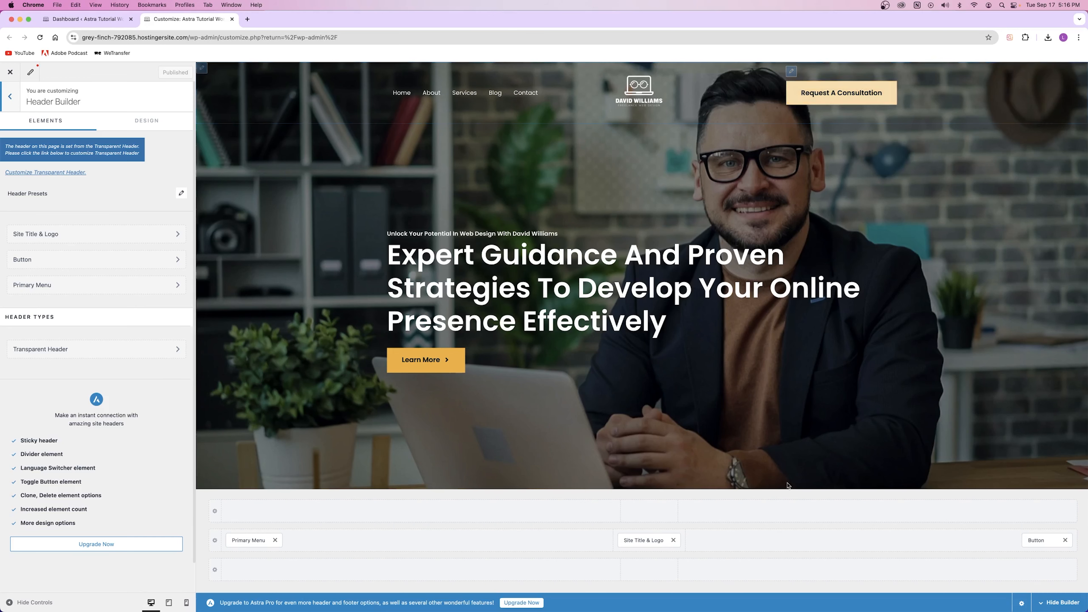
# Try placing the Site Title & Logo element beside the Primary Menu and return it to the header's center.
pyautogui.moveTo(643, 542); pyautogui.dragTo(366, 545)
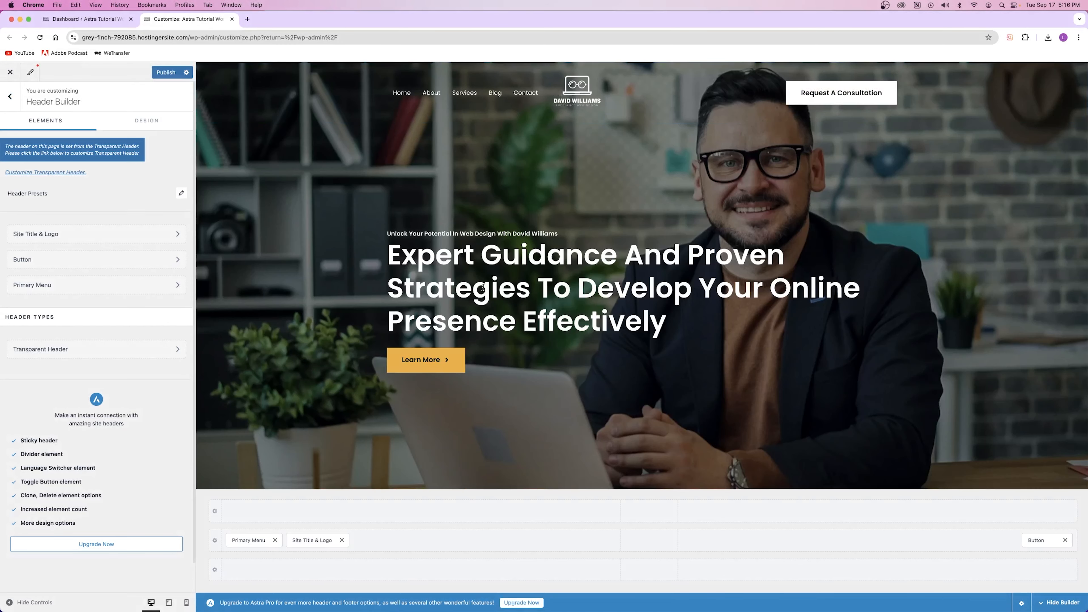
pyautogui.moveTo(308, 541); pyautogui.dragTo(645, 542)
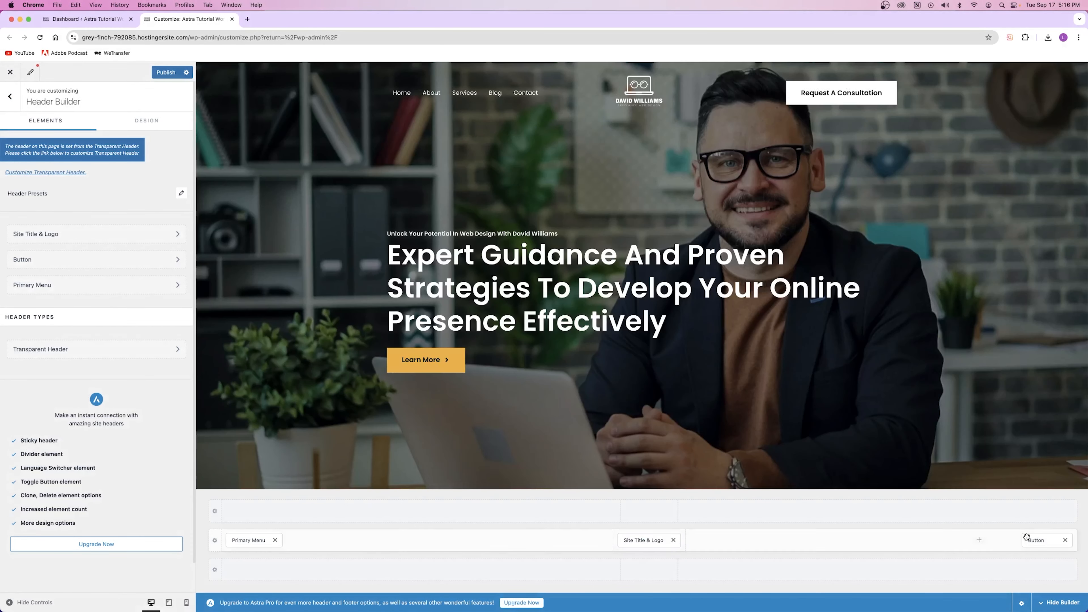
pyautogui.click(1033, 540)
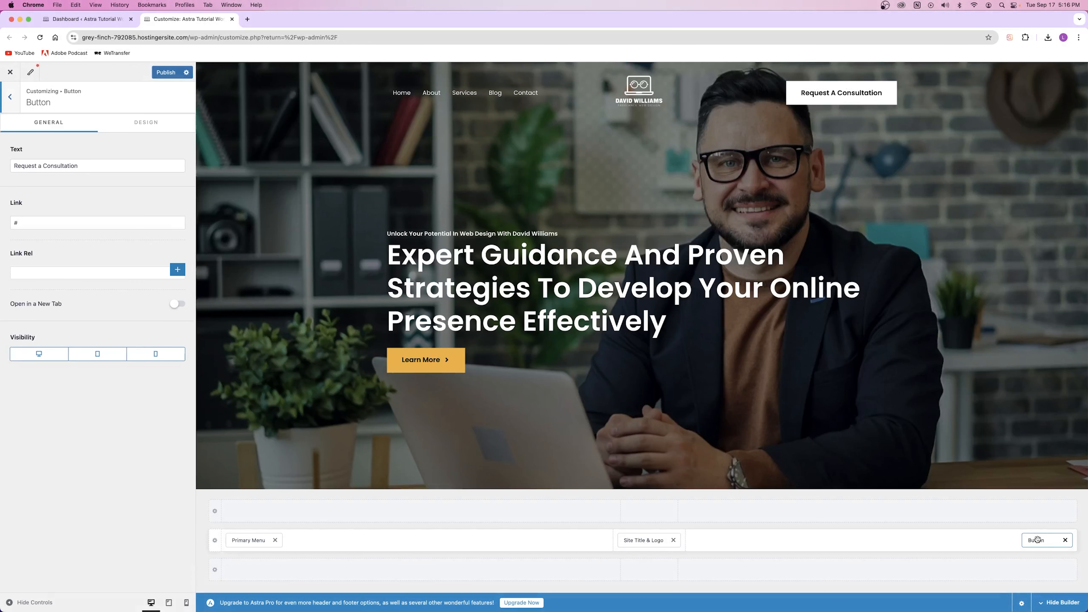
pyautogui.click(10, 97)
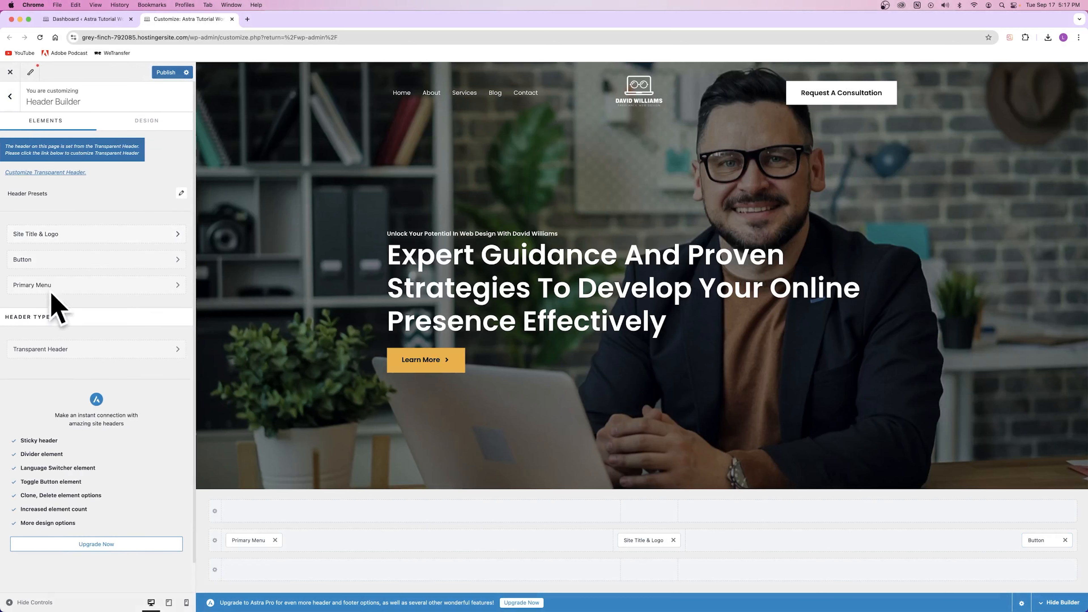
# Change the header button's text to "Build My Website!".
pyautogui.click(76, 259)
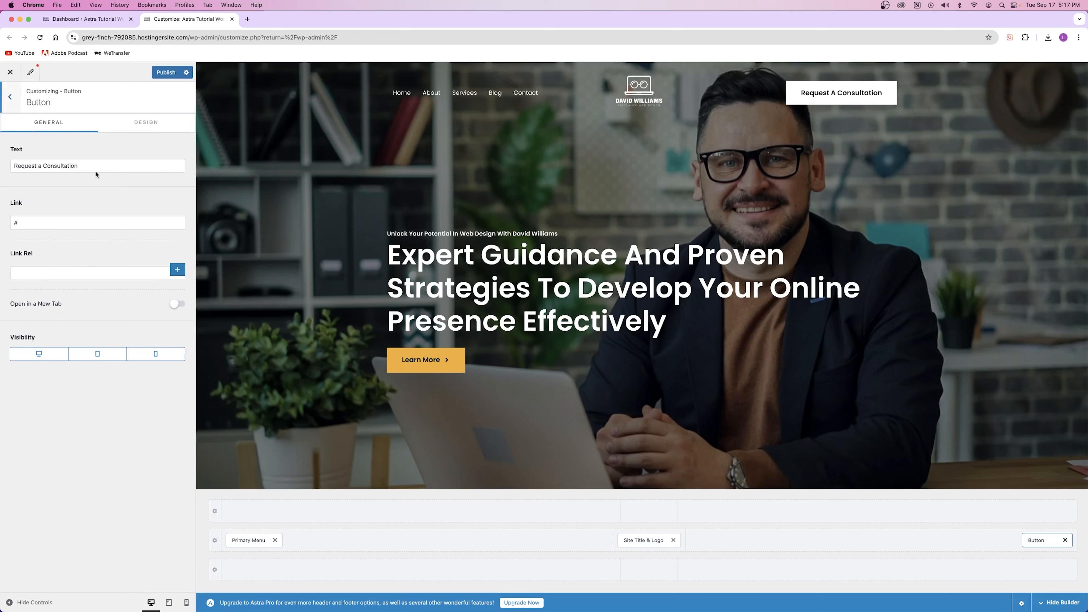
pyautogui.moveTo(98, 160); pyautogui.dragTo(2, 174)
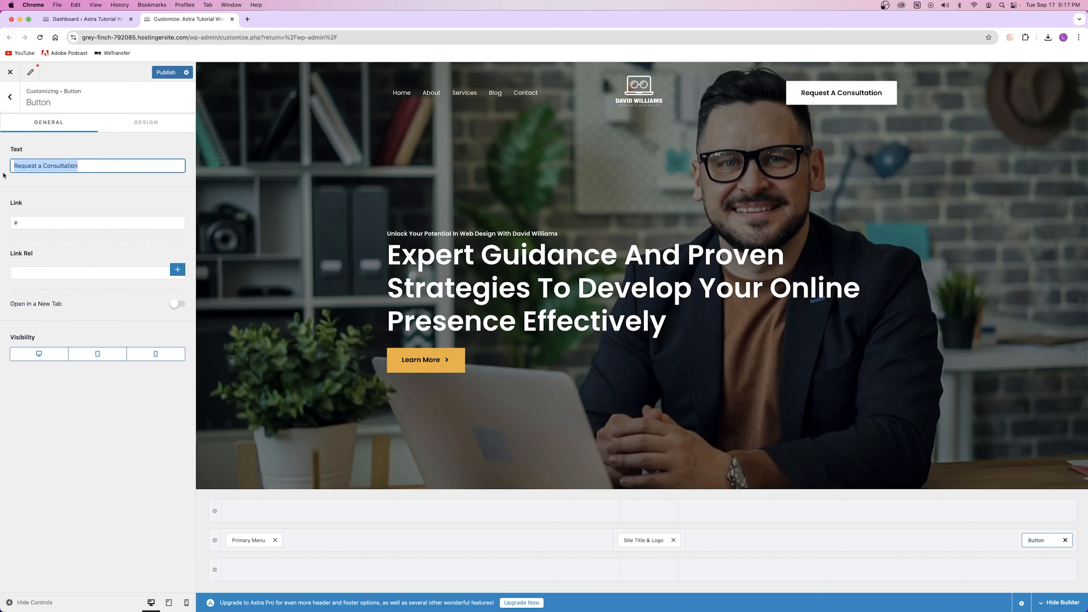
pyautogui.click(42, 165)
pyautogui.moveTo(12, 165); pyautogui.dragTo(80, 166)
pyautogui.write('Build My Website!')
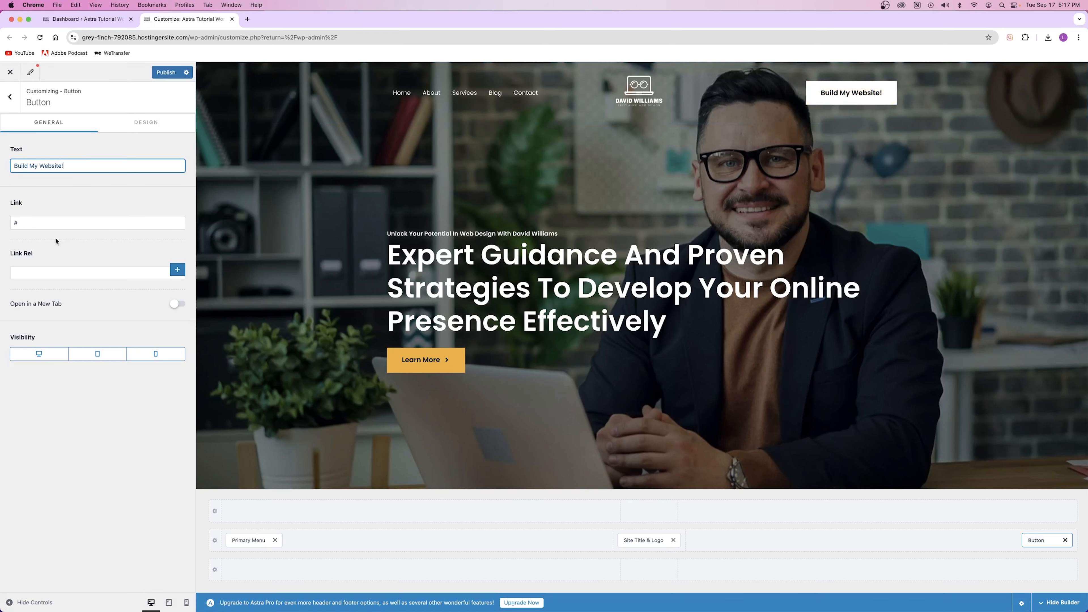
# Clear the header button's placeholder link and view the Contact page from the site's Pages list in a new browser tab.
pyautogui.click(18, 222)
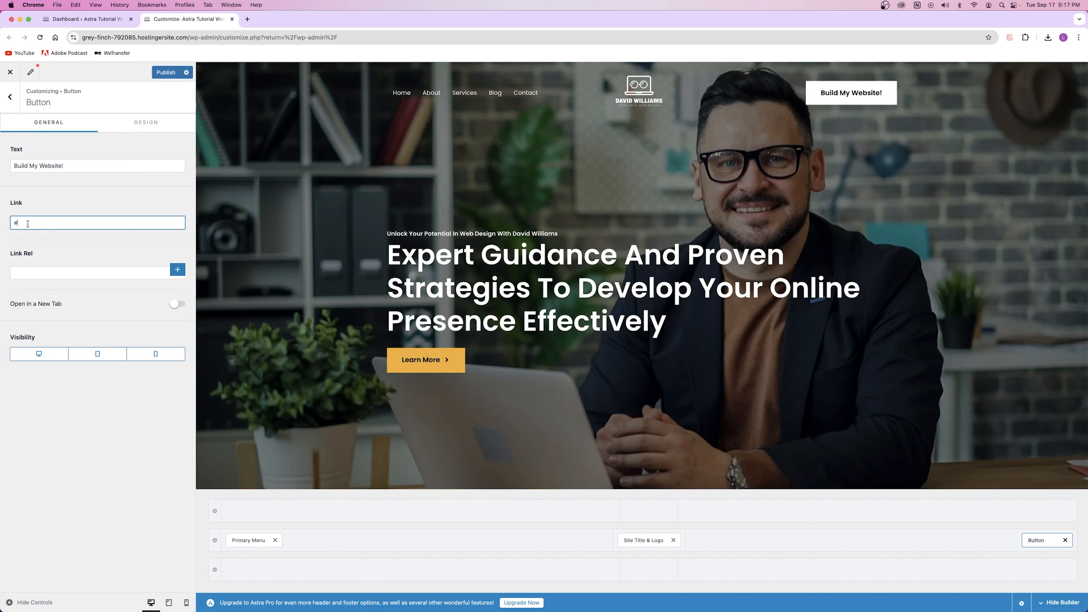
pyautogui.press('BackSpace')
pyautogui.write('ca')
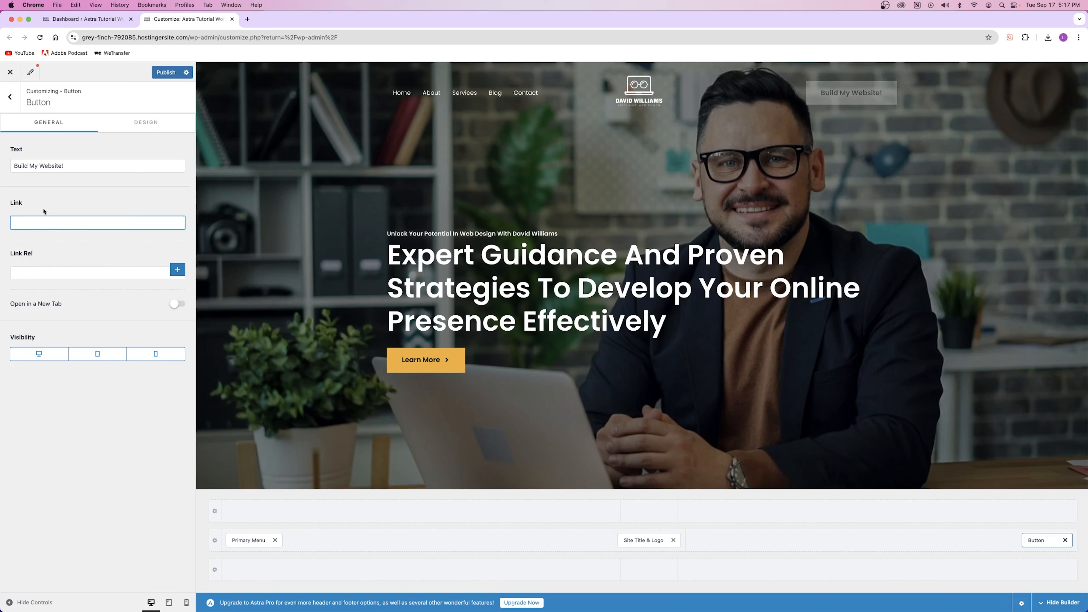
pyautogui.click(95, 19)
pyautogui.rightClick(25, 196)
pyautogui.click(50, 202)
pyautogui.hotkey('ctrl', 'Tab')
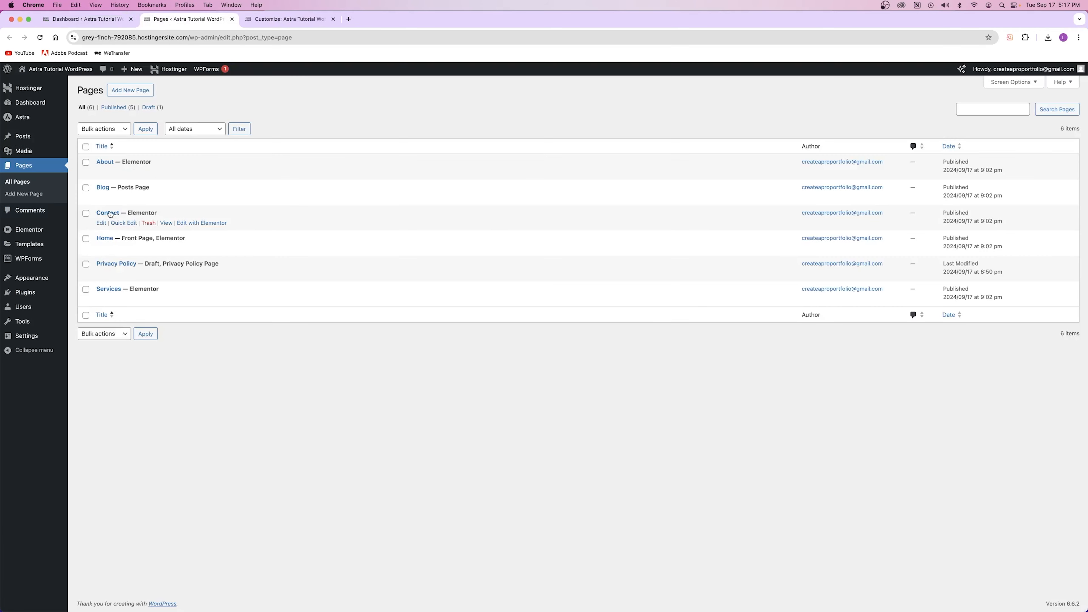
pyautogui.click(165, 223)
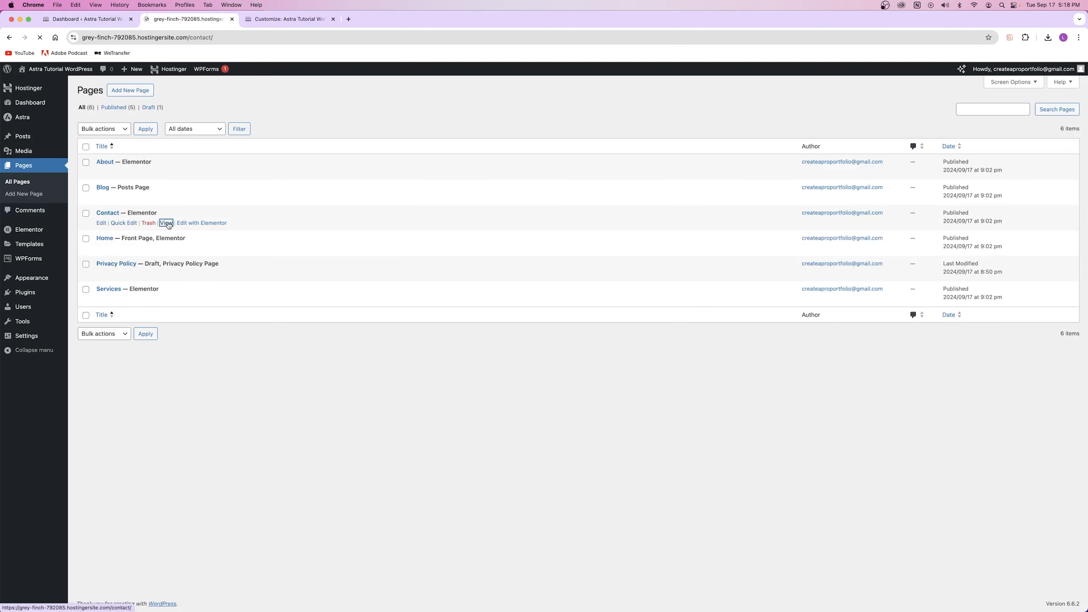
# Copy the Contact page's URL into the header button's link, closing the page's tab, and publish the change.
pyautogui.doubleClick(227, 42)
pyautogui.press('super+c')
pyautogui.press('super+w')
pyautogui.click(30, 221)
pyautogui.press('super+v')
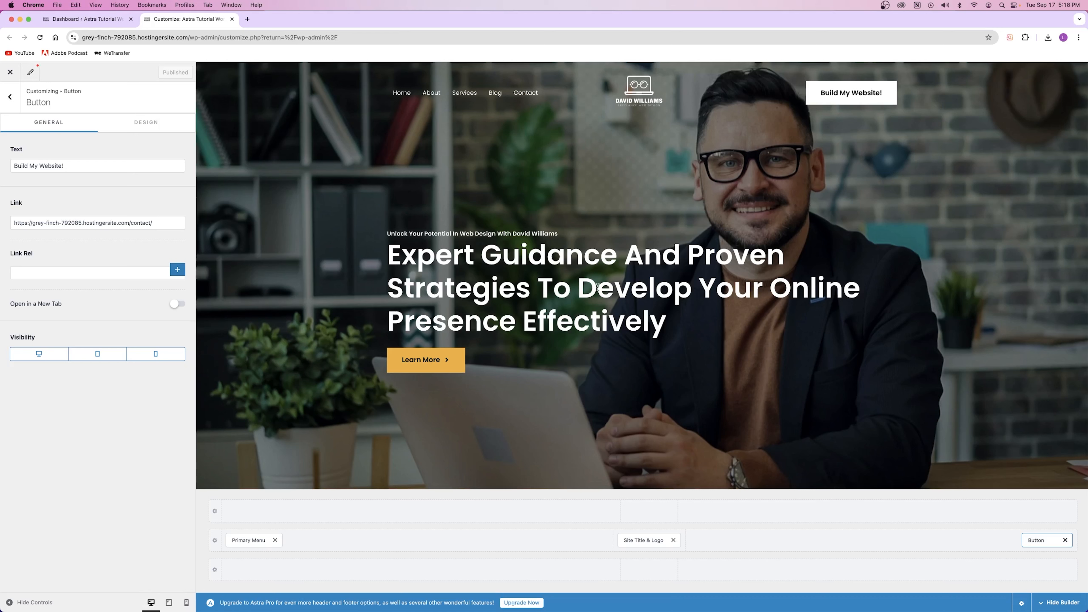
# Check the Header Builder's Primary Menu settings for the menu configuration option and return to the main Customizer list.
pyautogui.click(10, 99)
pyautogui.click(30, 195)
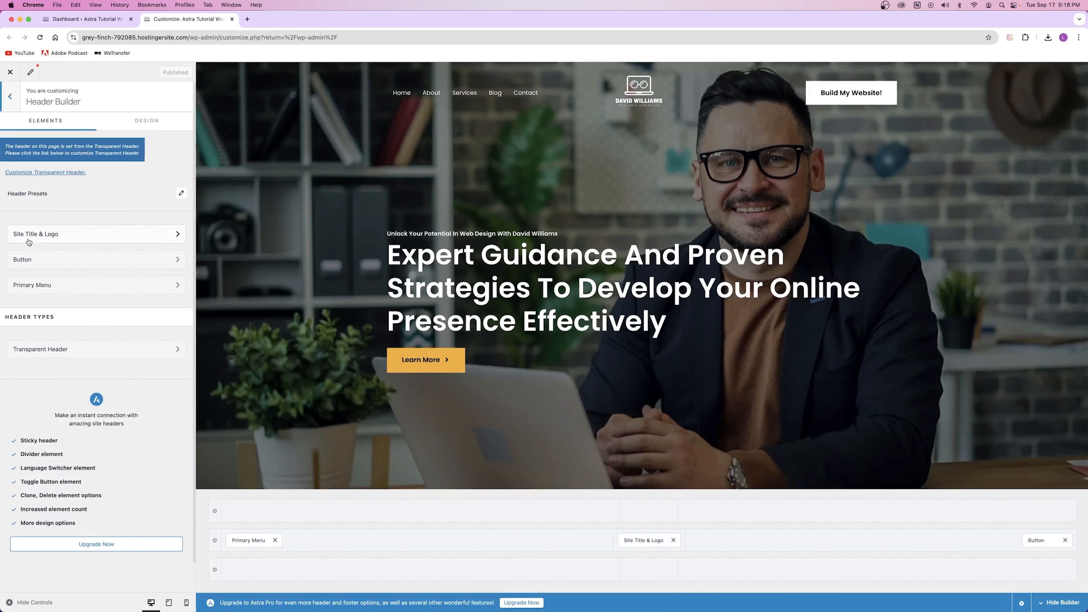
pyautogui.click(72, 291)
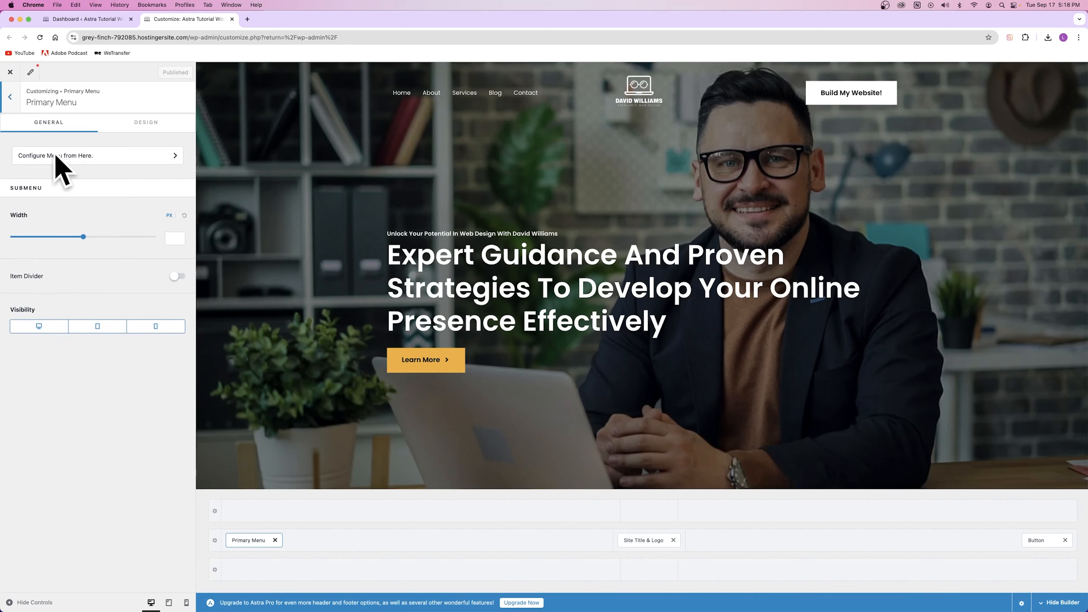
pyautogui.click(7, 98)
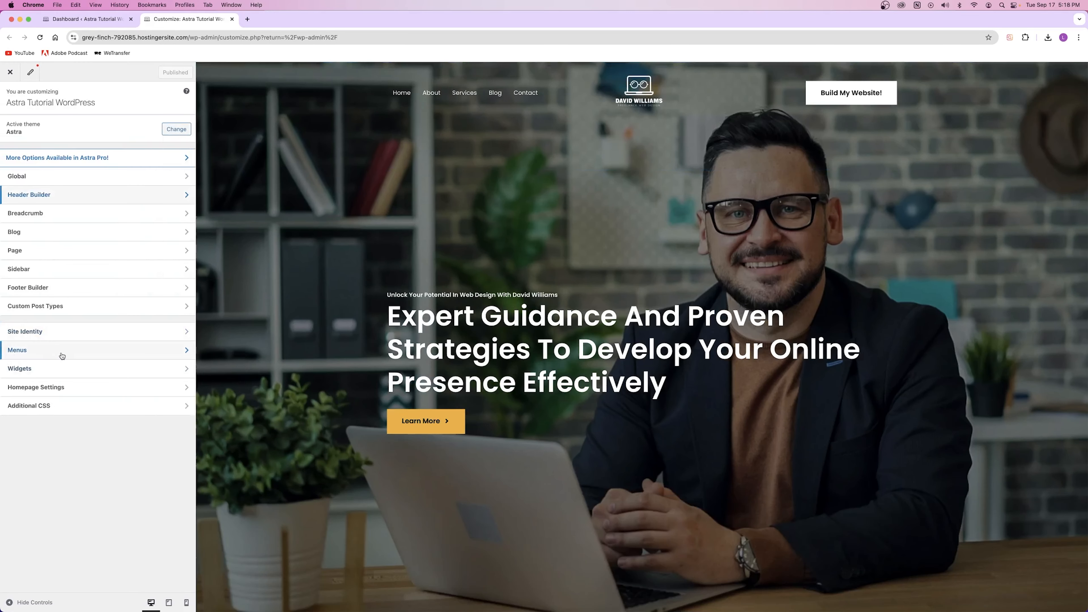
# Rename the site's existing menu to "Primary Menu" and publish the change.
pyautogui.click(46, 354)
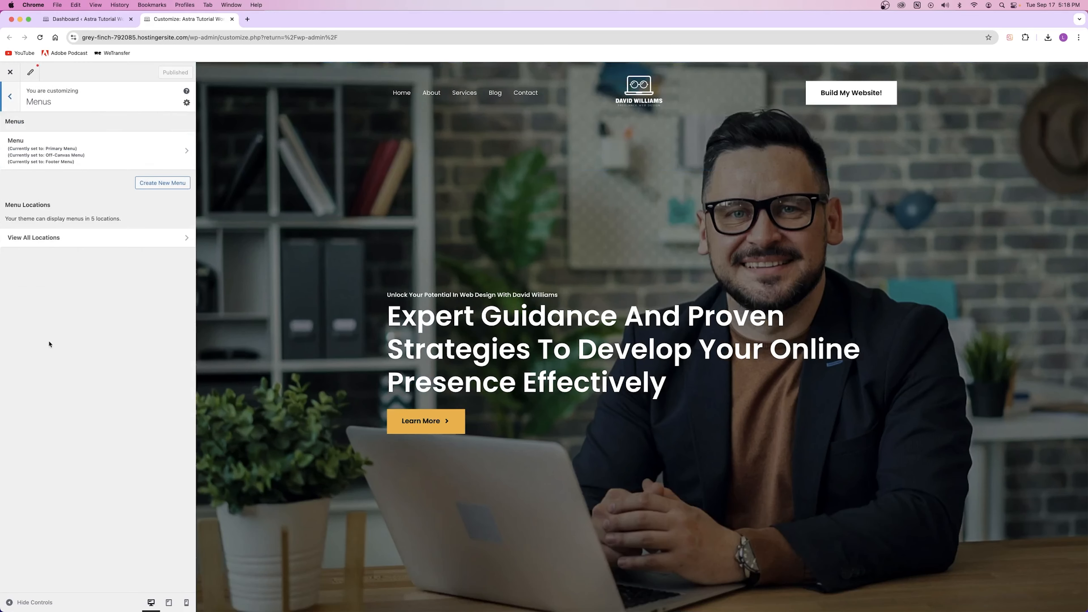
pyautogui.click(16, 148)
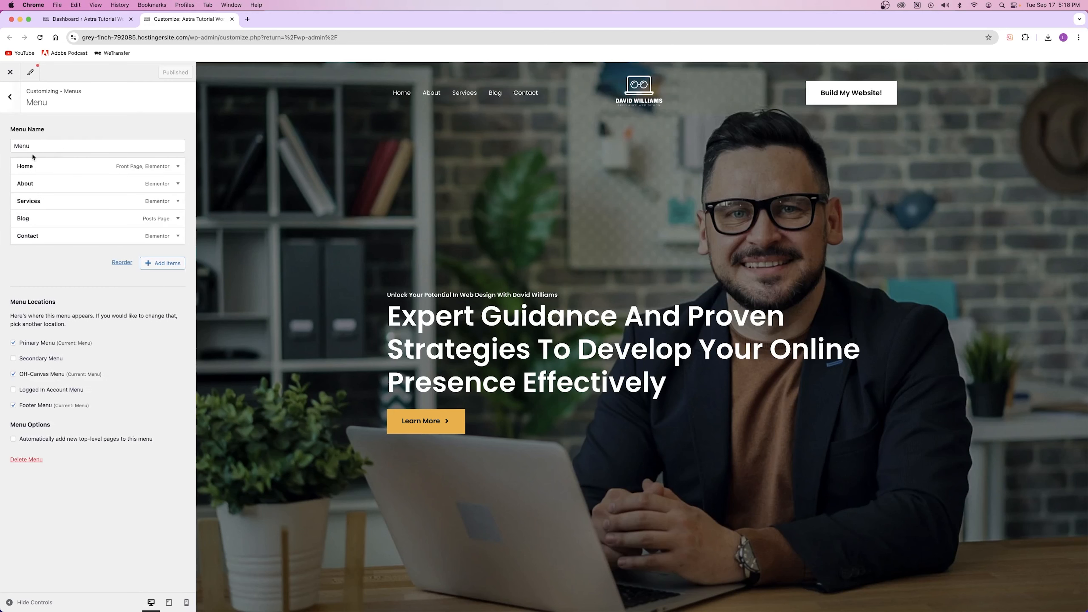
pyautogui.click(15, 148)
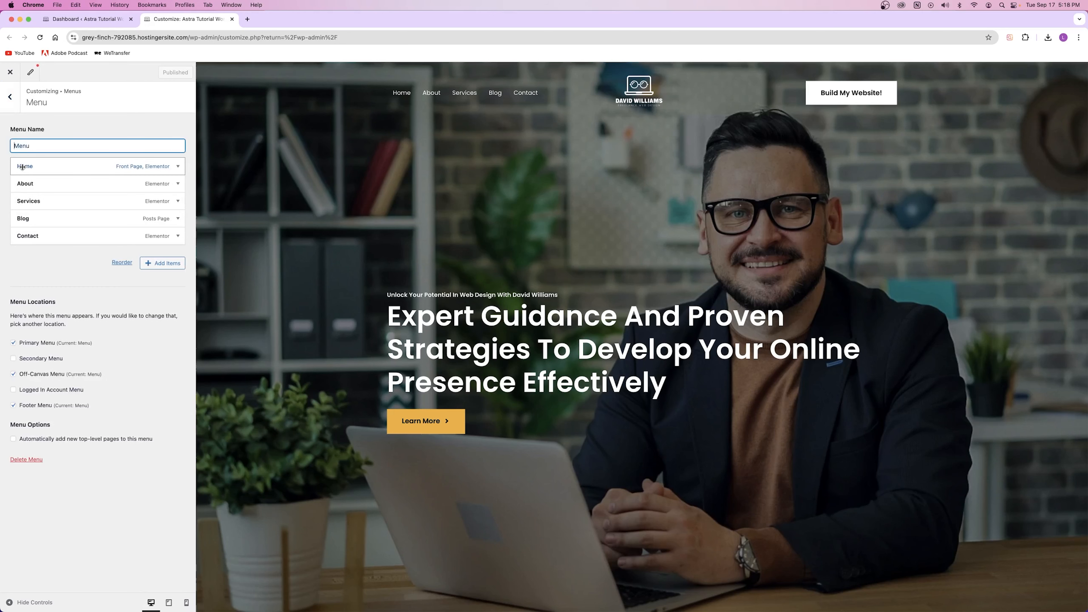
pyautogui.write('Primary')
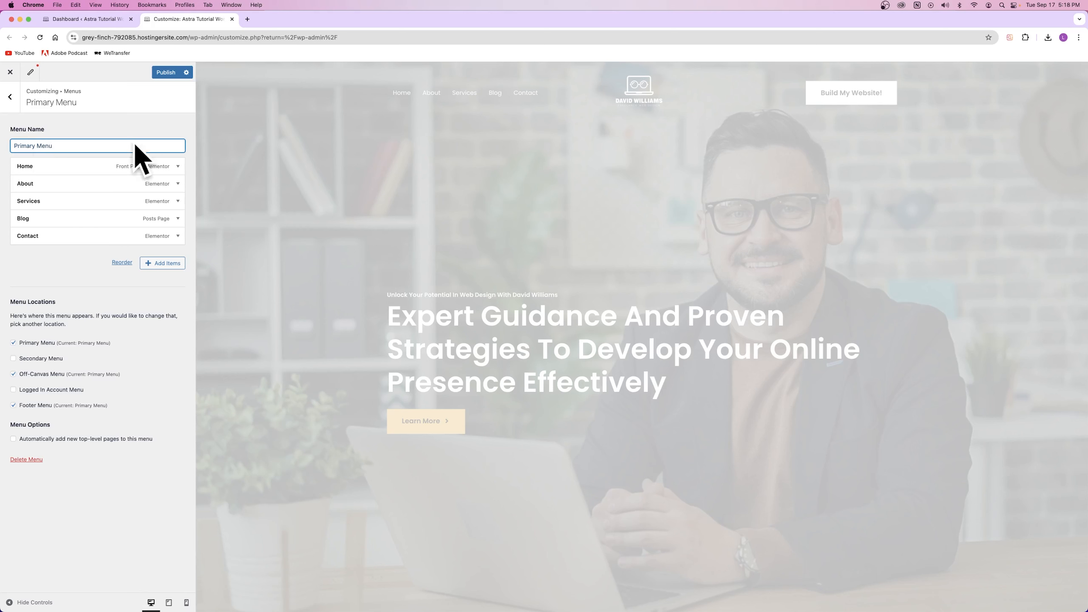
pyautogui.click(166, 73)
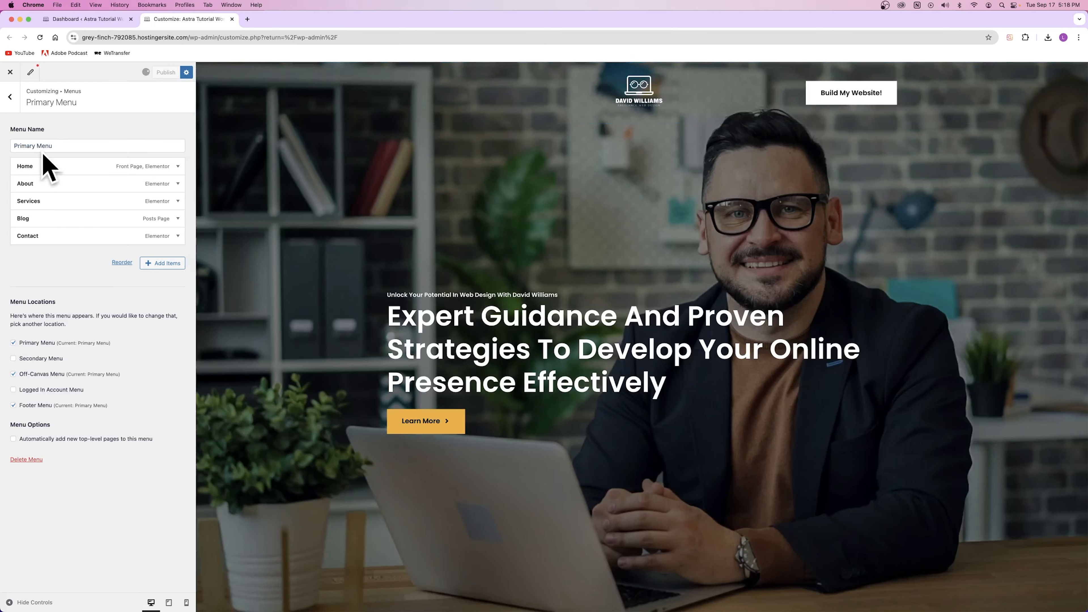
# Reopen the Primary Menu from the main Customizer list, try placing Contact first, and move it back to the end.
pyautogui.click(10, 97)
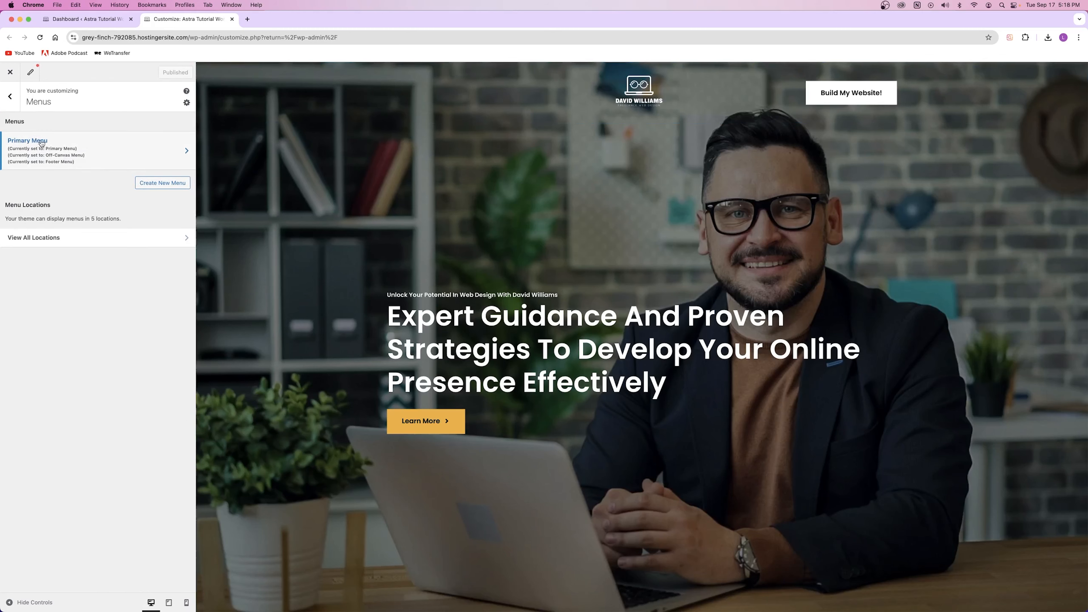
pyautogui.click(102, 148)
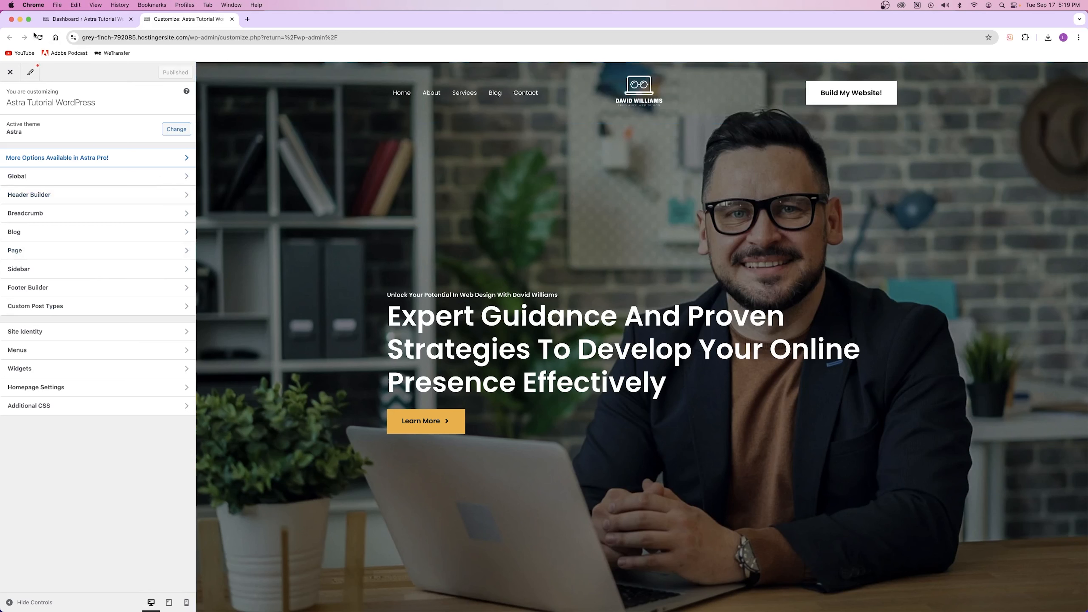
pyautogui.click(55, 332)
pyautogui.click(19, 101)
pyautogui.click(77, 332)
pyautogui.click(94, 191)
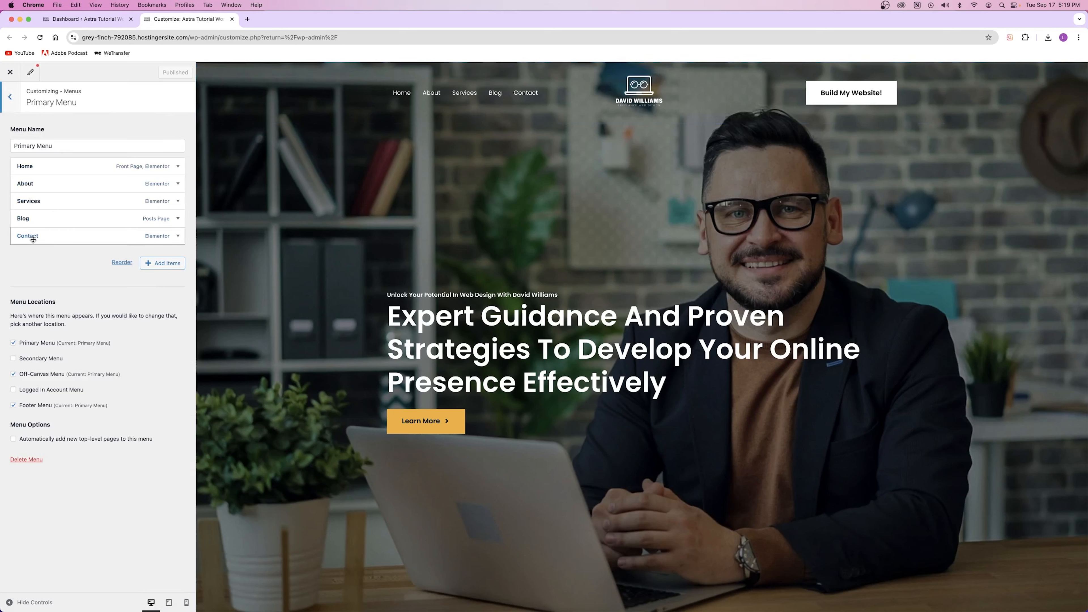
pyautogui.moveTo(34, 240); pyautogui.dragTo(30, 167)
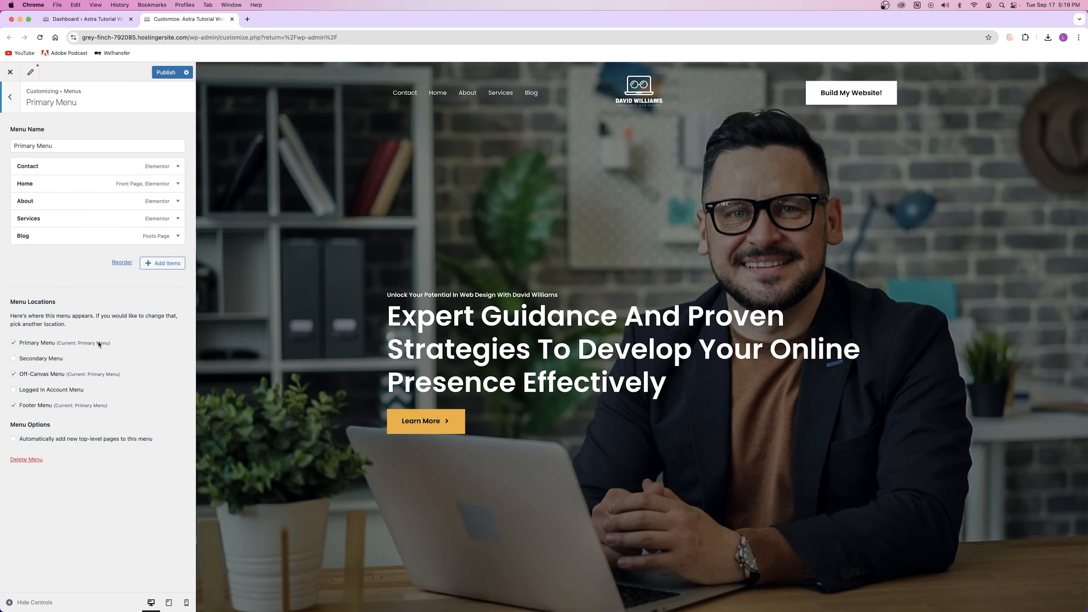
pyautogui.moveTo(30, 183); pyautogui.dragTo(43, 240)
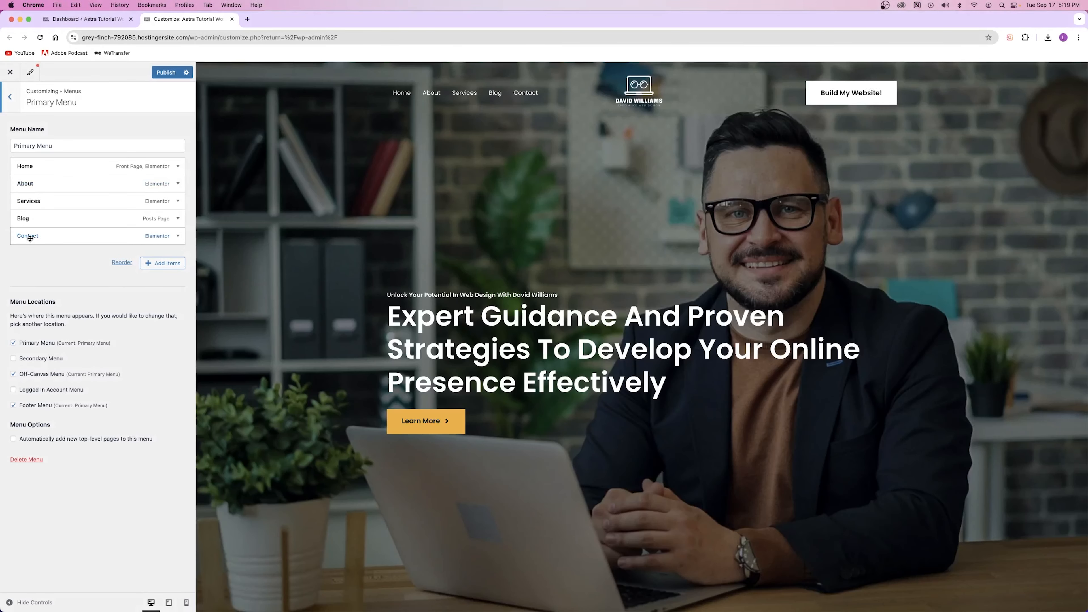
# Try nesting Contact as a sub item under Blog in the Primary Menu, and move it back to the top level.
pyautogui.moveTo(30, 238); pyautogui.dragTo(78, 238)
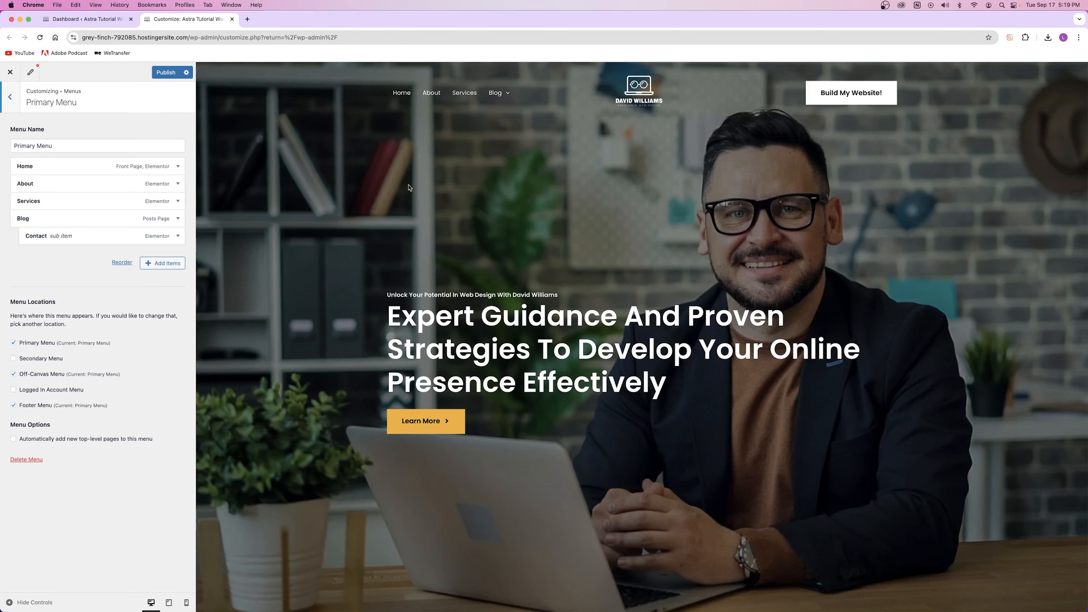
pyautogui.moveTo(500, 93)
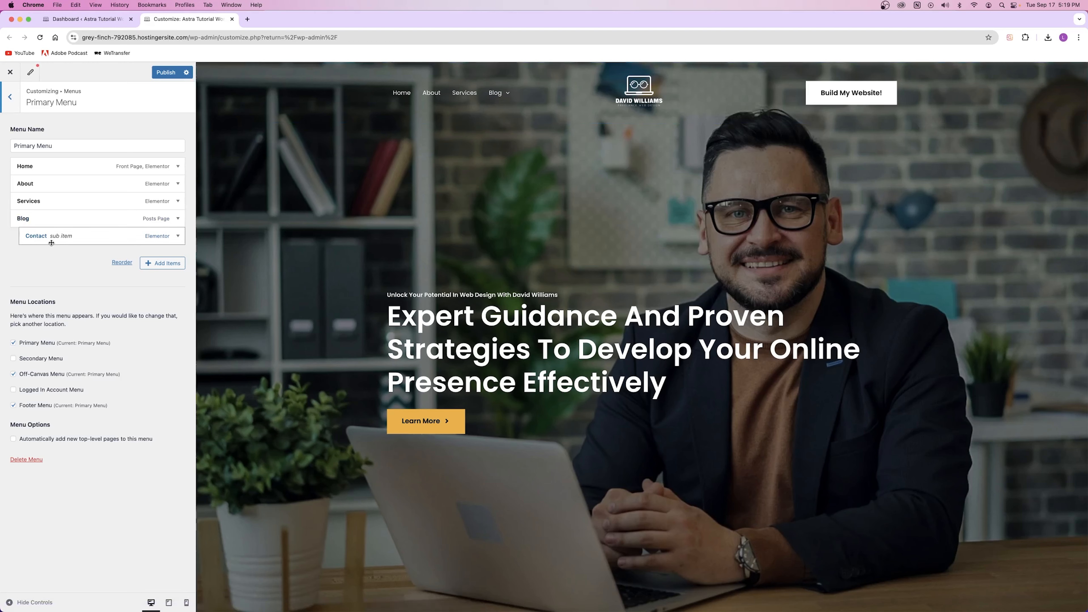
pyautogui.moveTo(59, 234)
pyautogui.mouseDown()
pyautogui.moveTo(41, 236)
pyautogui.moveTo(49, 243)
pyautogui.mouseUp()
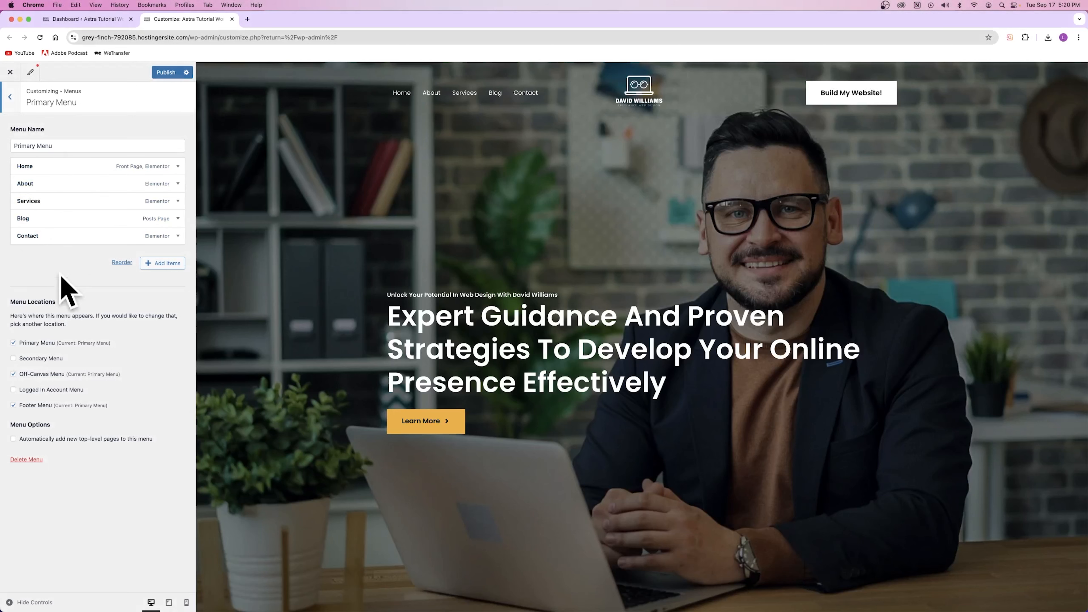
# Try adding the Blog page to the Primary Menu as a new item, and remove the duplicate.
pyautogui.click(160, 266)
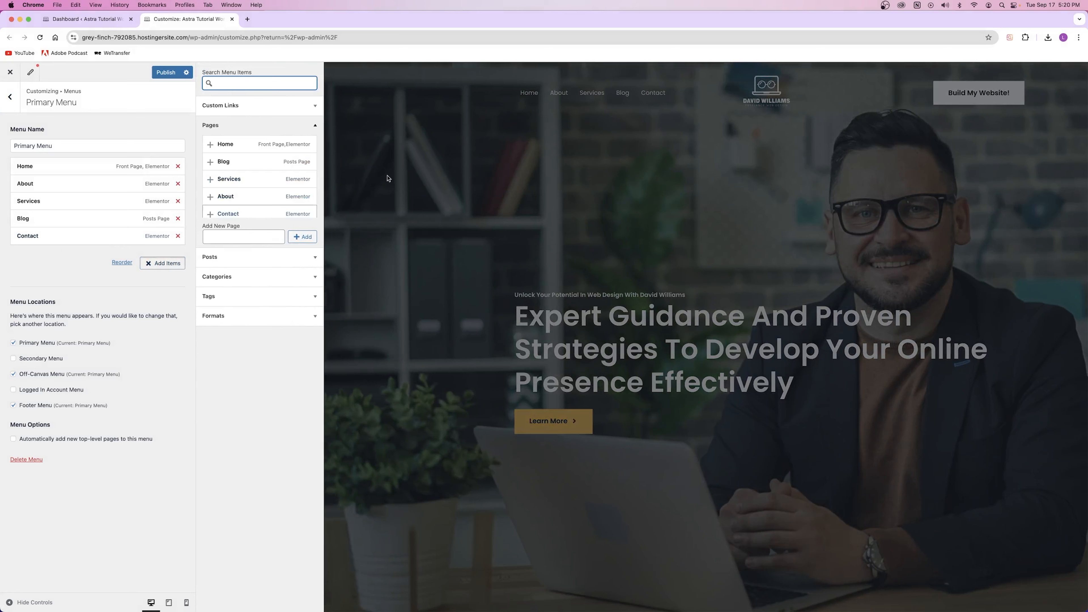
pyautogui.click(222, 128)
pyautogui.click(223, 128)
pyautogui.click(241, 126)
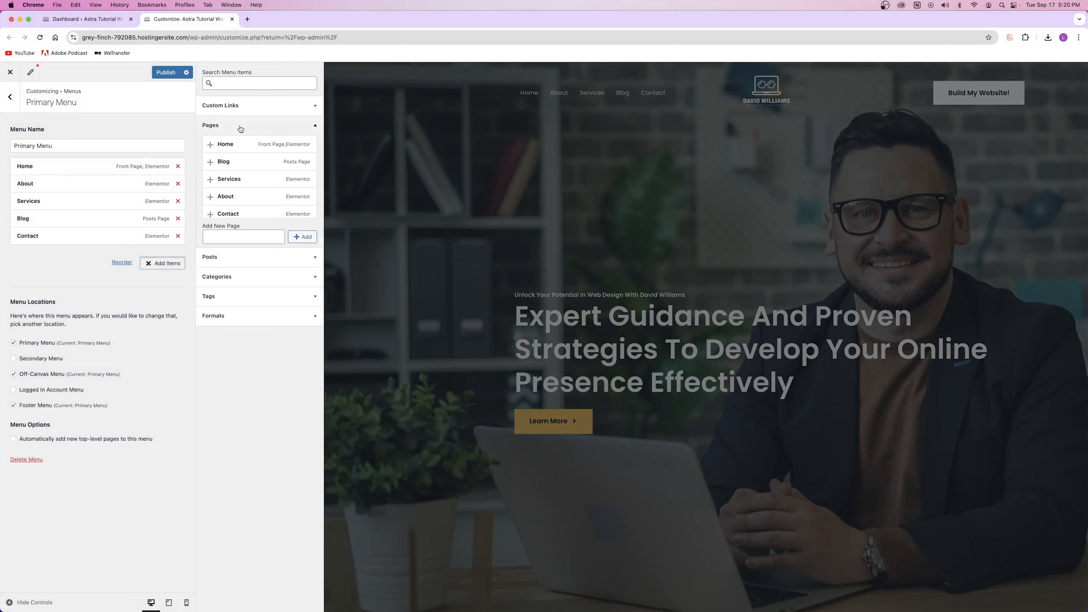
pyautogui.click(227, 166)
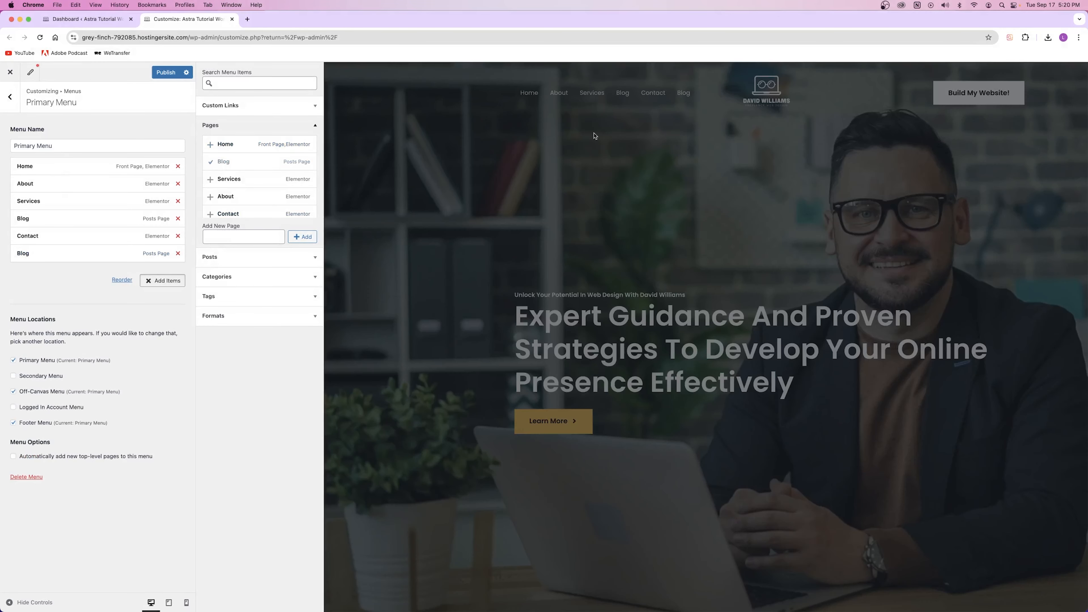
pyautogui.click(178, 254)
# Try adding the post "Blog Post 1" to the Primary Menu, and remove it again.
pyautogui.click(237, 126)
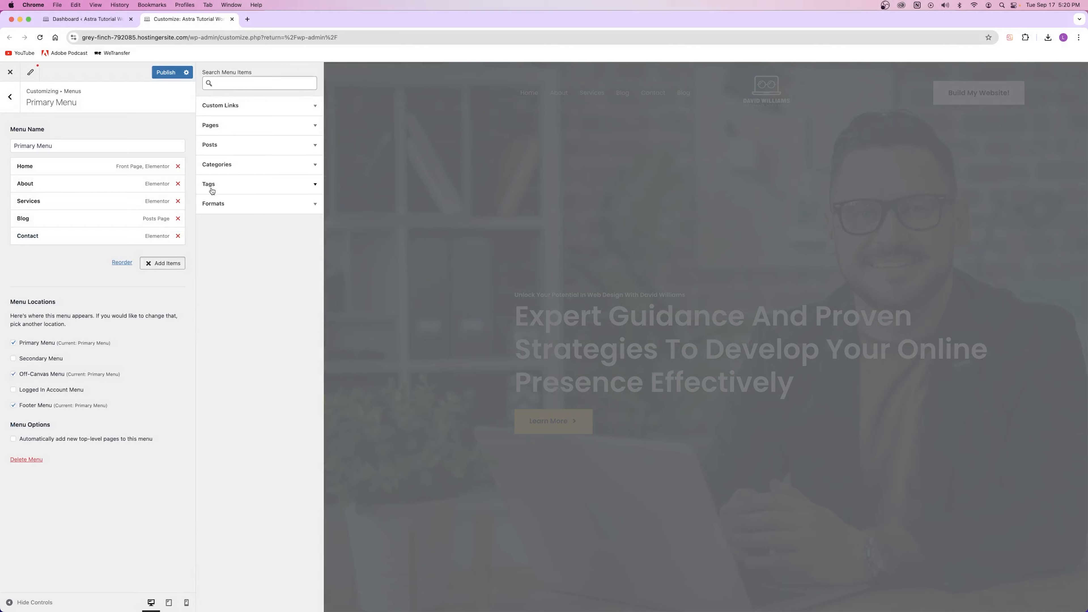
pyautogui.click(234, 146)
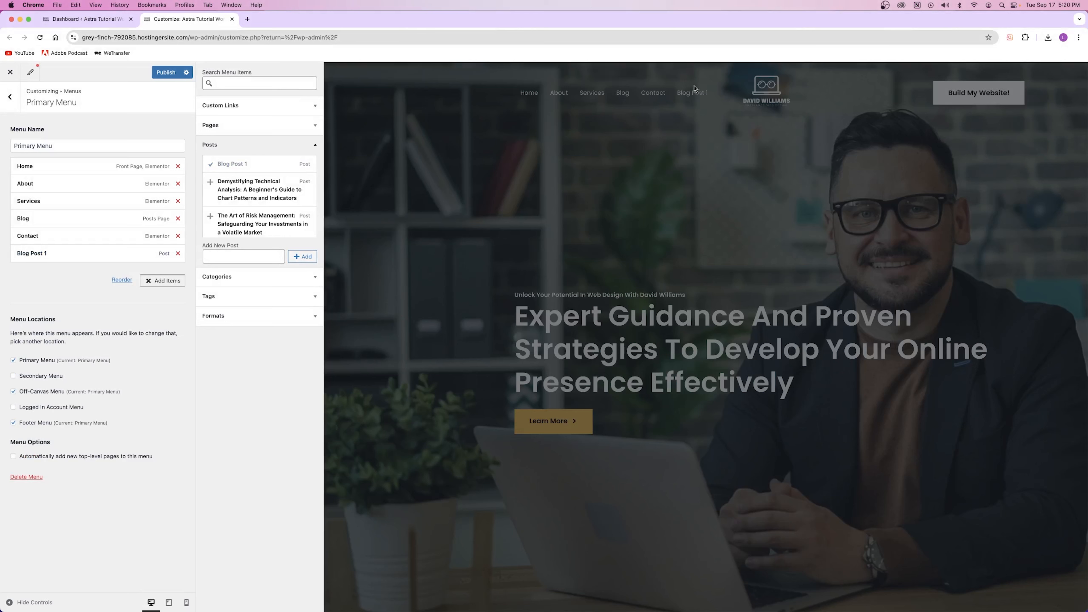
pyautogui.click(178, 253)
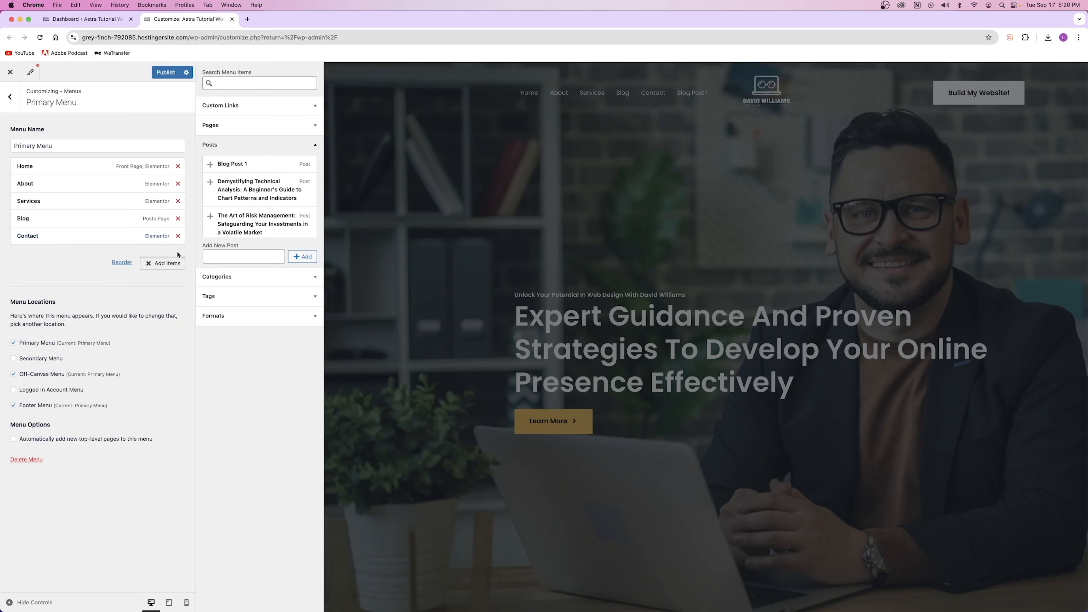
pyautogui.click(268, 145)
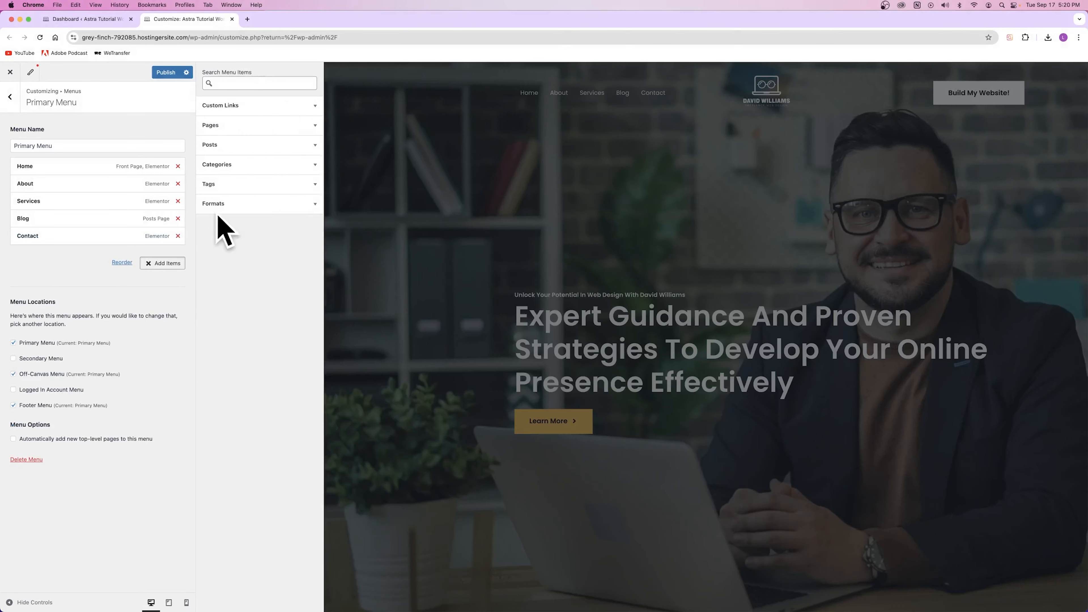
# Check the custom link fields for URL and link text among the addable menu items, and publish the Primary Menu.
pyautogui.click(229, 106)
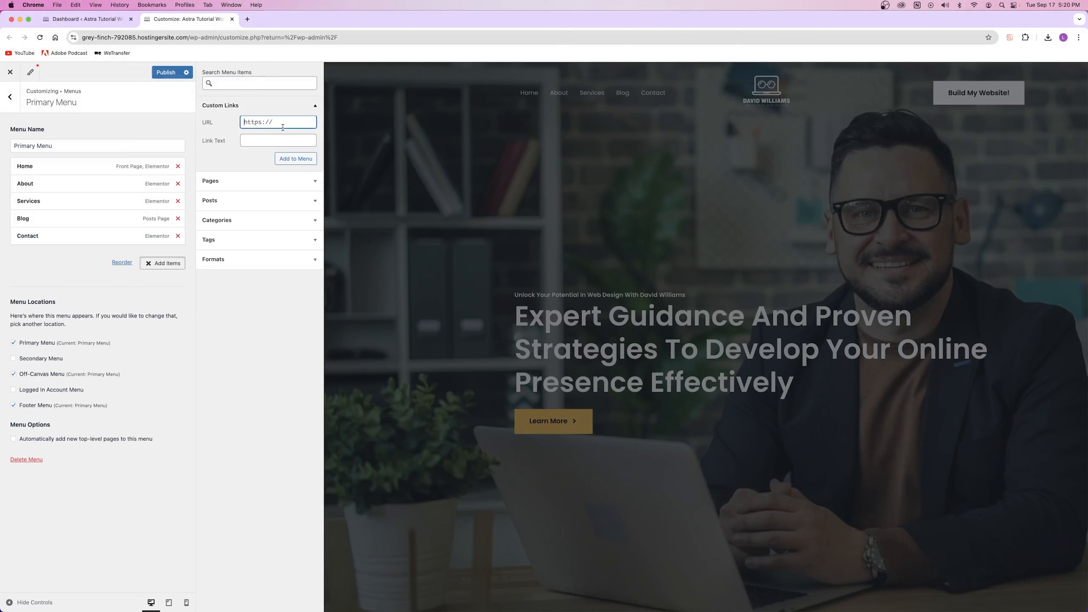
pyautogui.click(257, 142)
pyautogui.click(245, 108)
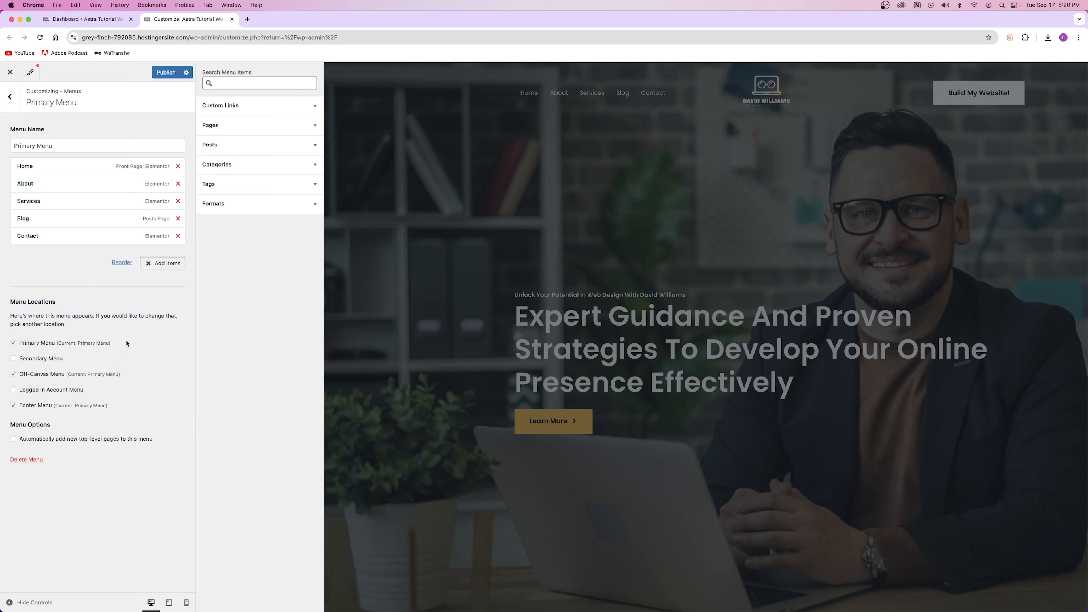
pyautogui.click(166, 74)
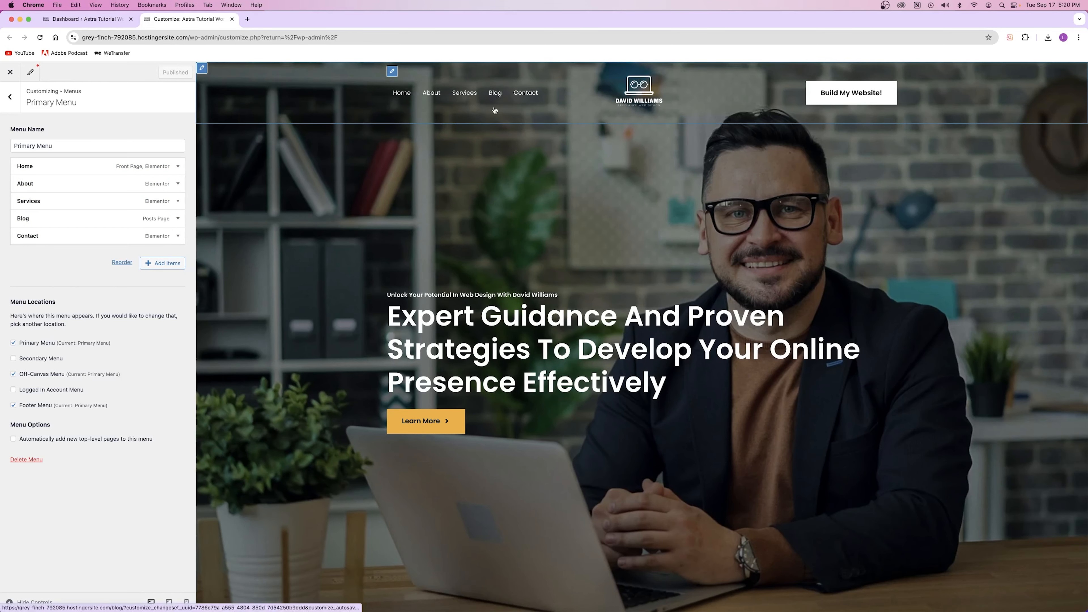
# Return to the main Customizer list and open the Footer Builder with the page's footer in view.
pyautogui.click(163, 262)
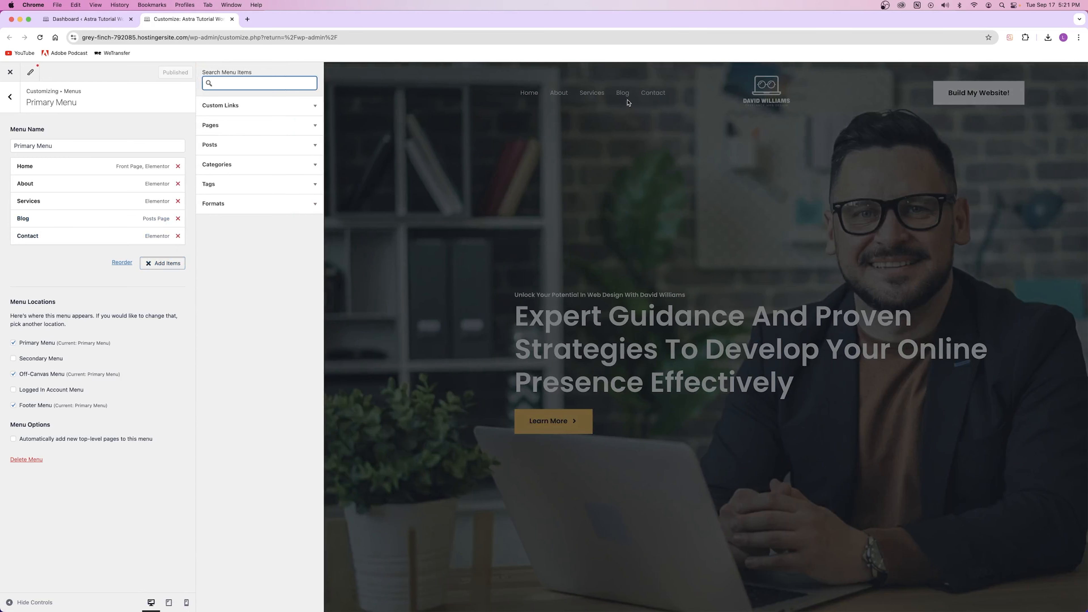
pyautogui.press('Escape')
pyautogui.press('Escape')
pyautogui.press('Escape')
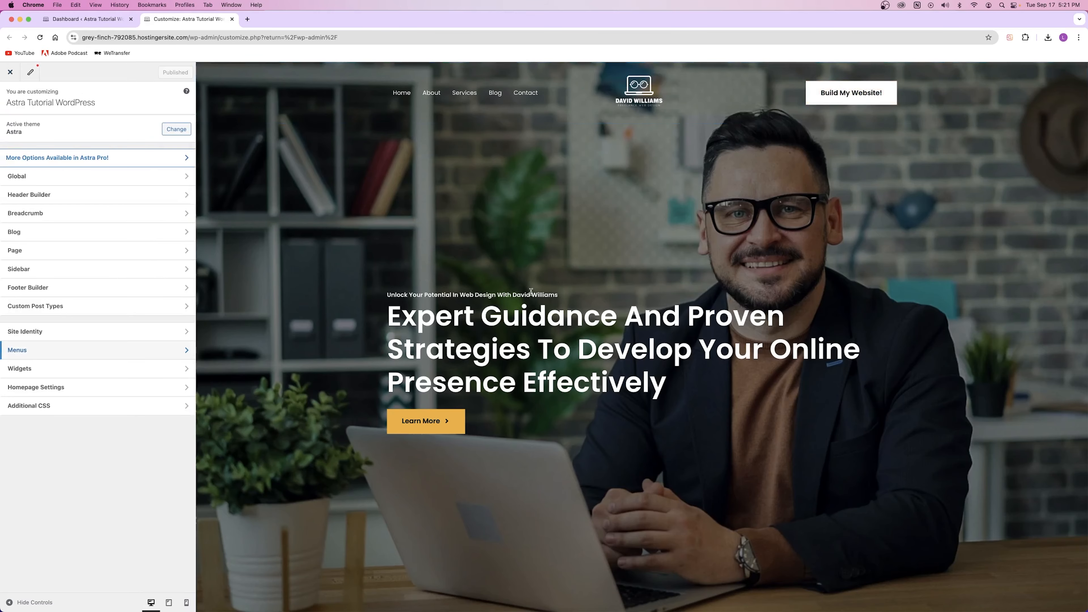
pyautogui.scroll(-20, 520, 276)
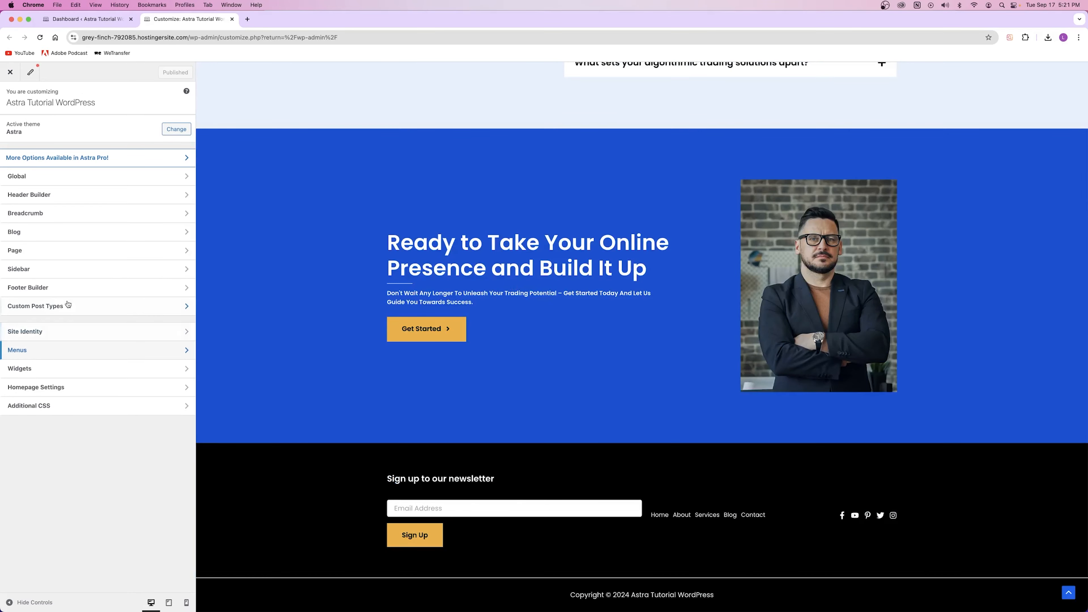
pyautogui.click(28, 288)
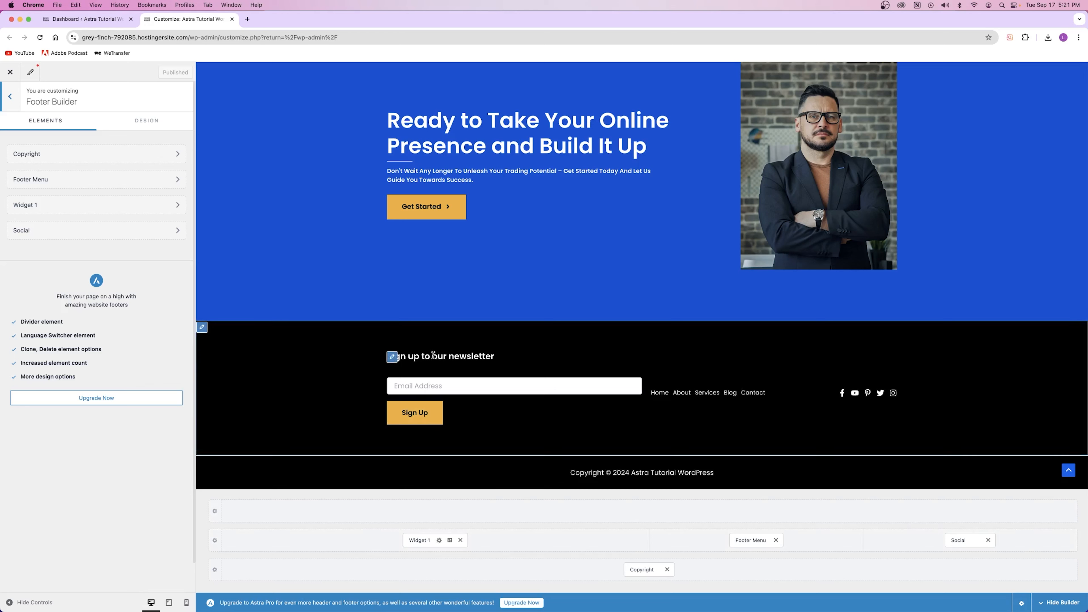
# Try the Contact Form in the WPForms block of the footer's Widget 1, and switch back to the Newsletter Signup Form.
pyautogui.click(420, 540)
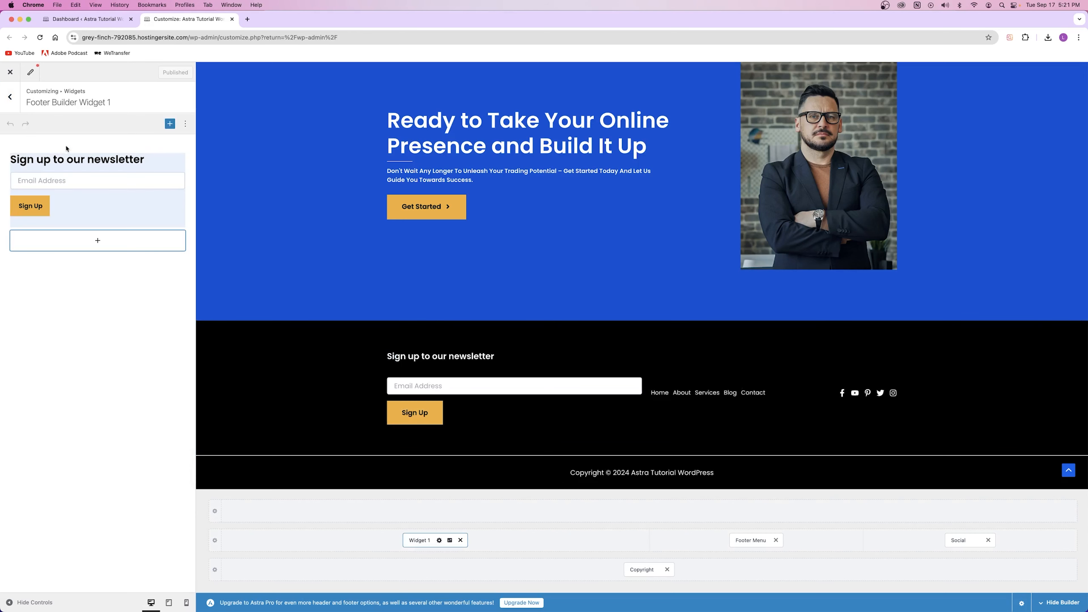
pyautogui.click(76, 189)
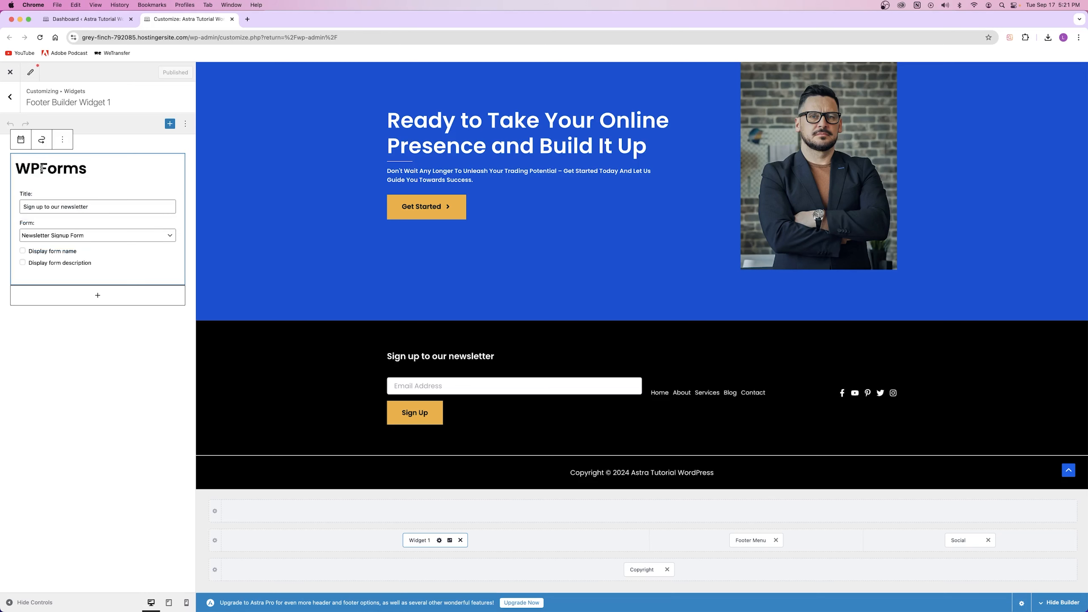
pyautogui.click(112, 240)
pyautogui.click(39, 226)
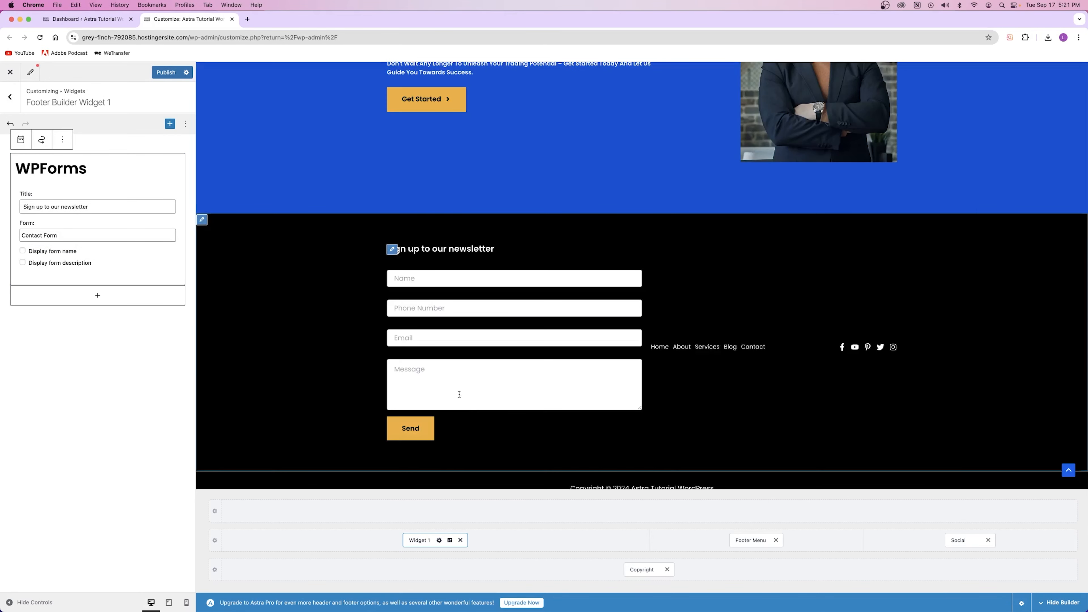
pyautogui.click(85, 235)
pyautogui.click(86, 245)
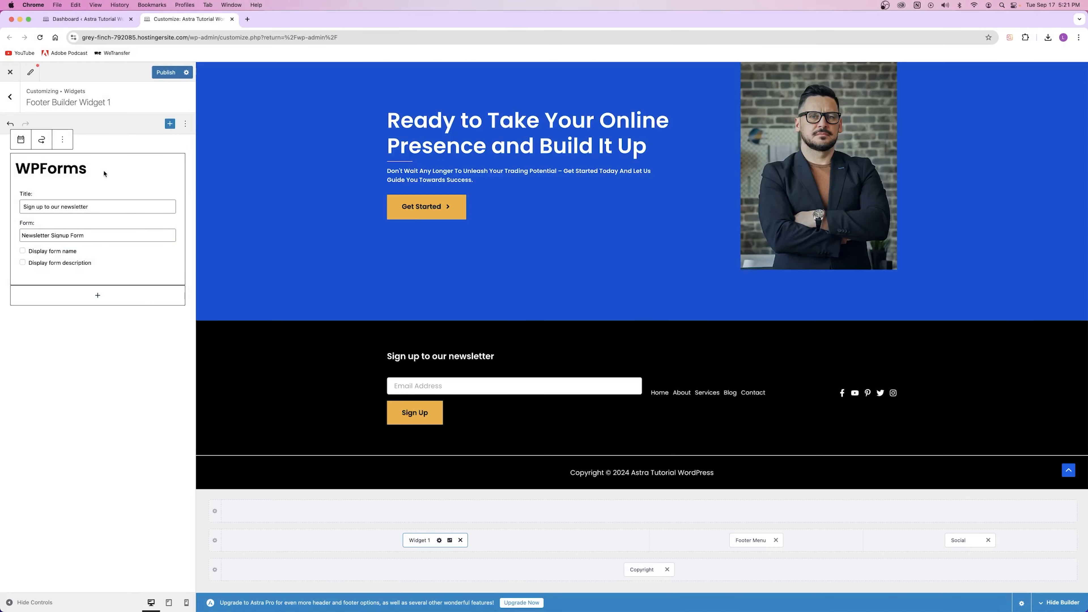
pyautogui.click(119, 412)
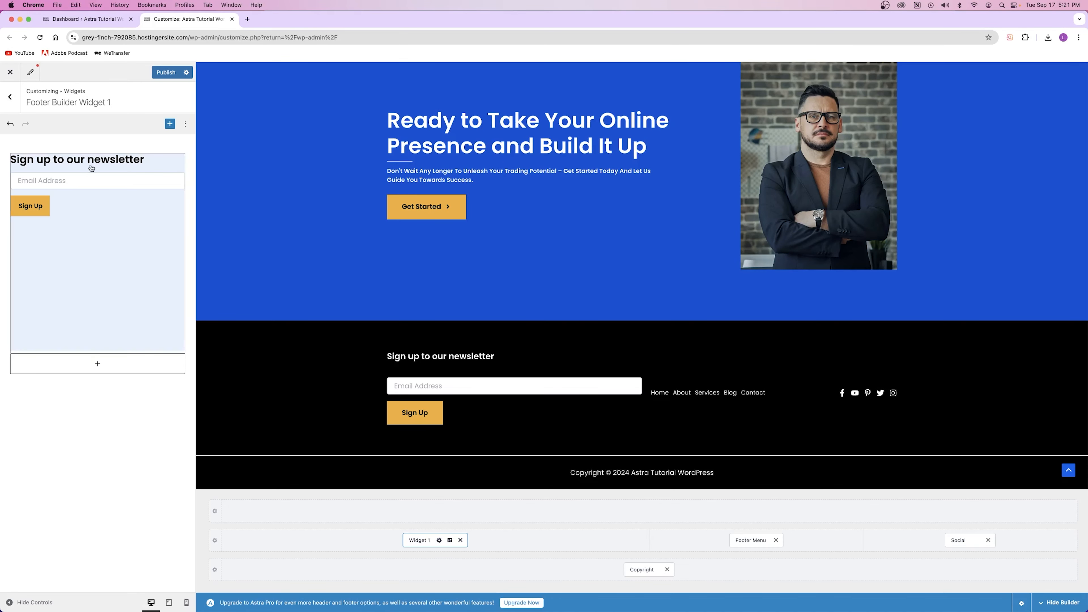
# Open WPForms from the dashboard in a new tab and open the Newsletter Signup Form in the form builder.
pyautogui.click(86, 19)
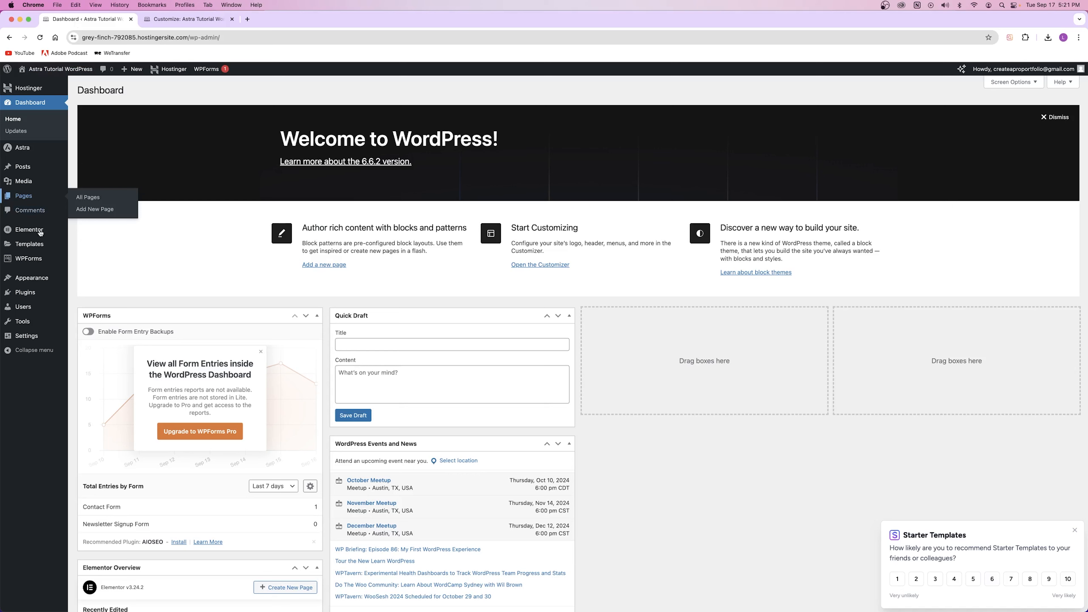
pyautogui.rightClick(36, 259)
pyautogui.click(52, 262)
pyautogui.click(183, 19)
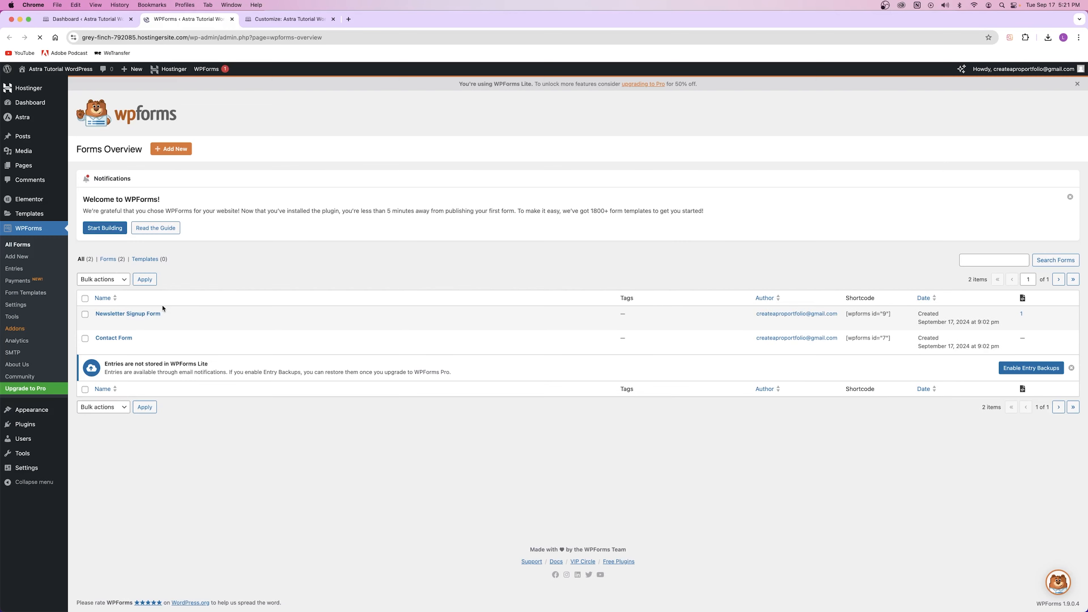
pyautogui.click(102, 324)
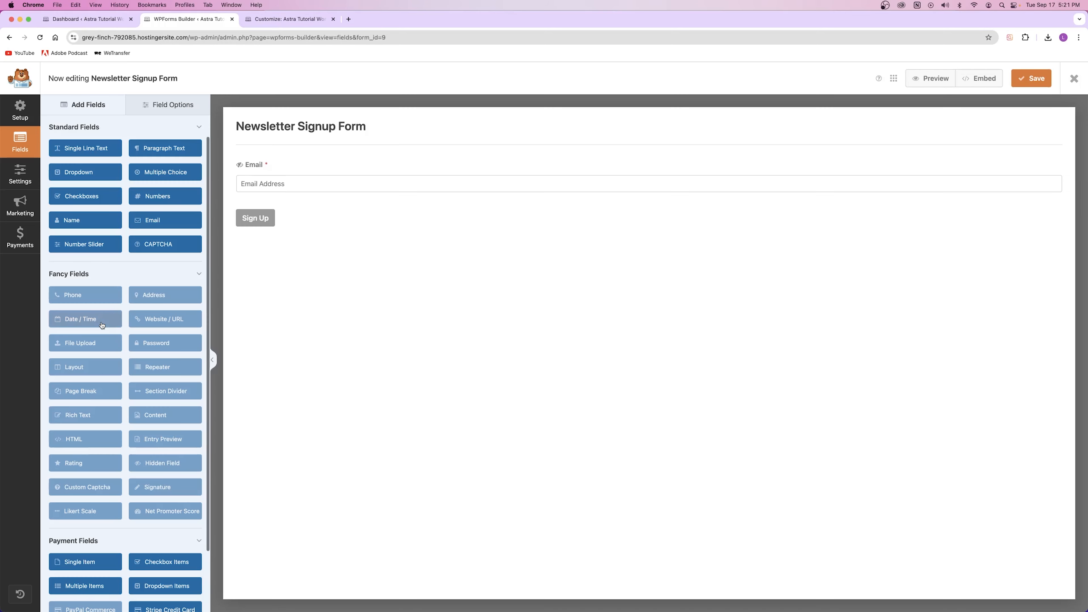
# Review the form's notification settings for recipient email, subject line and sender name, and close the tab.
pyautogui.click(20, 174)
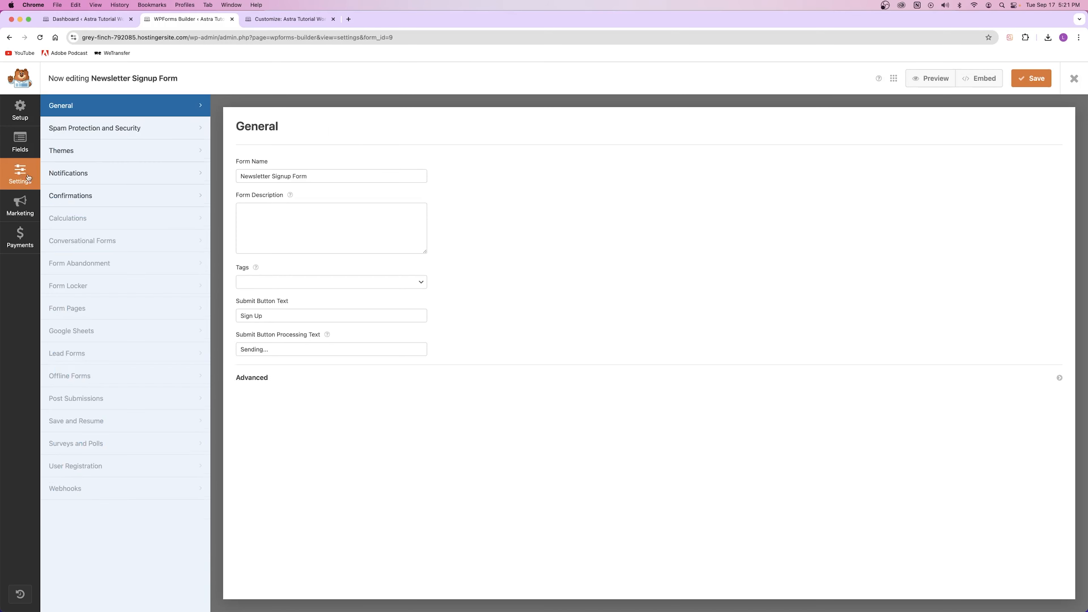
pyautogui.click(96, 195)
pyautogui.moveTo(291, 288); pyautogui.dragTo(242, 290)
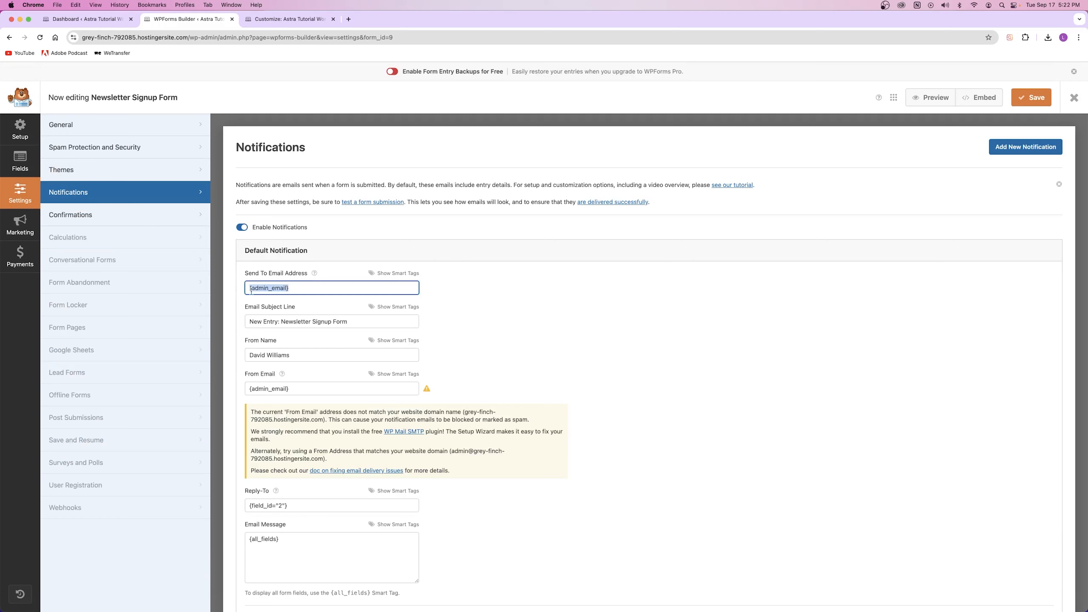
pyautogui.moveTo(359, 322); pyautogui.dragTo(248, 322)
pyautogui.click(323, 351)
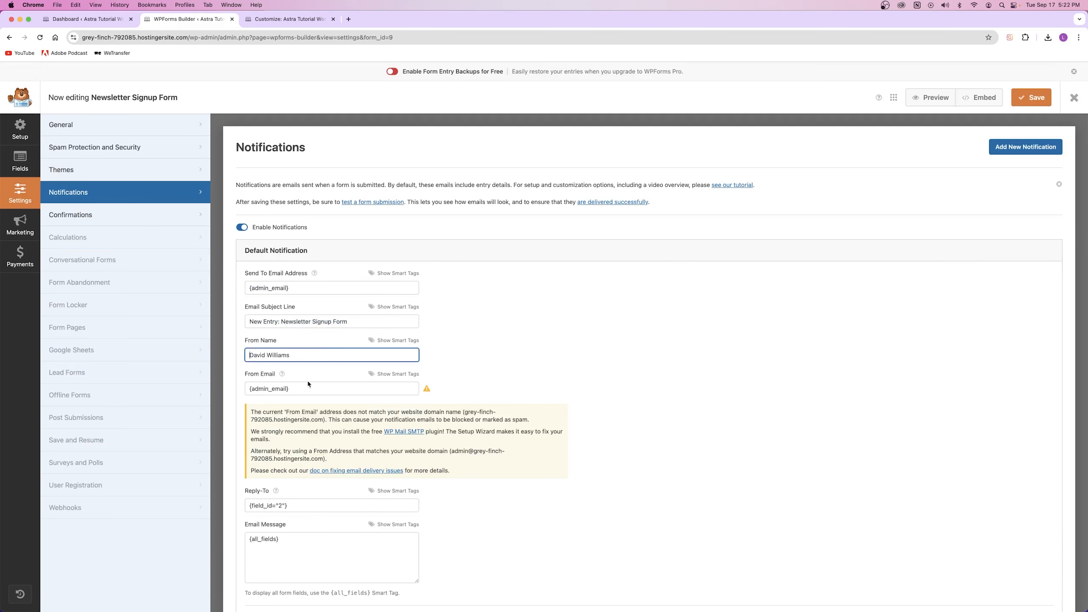
pyautogui.press('super+w')
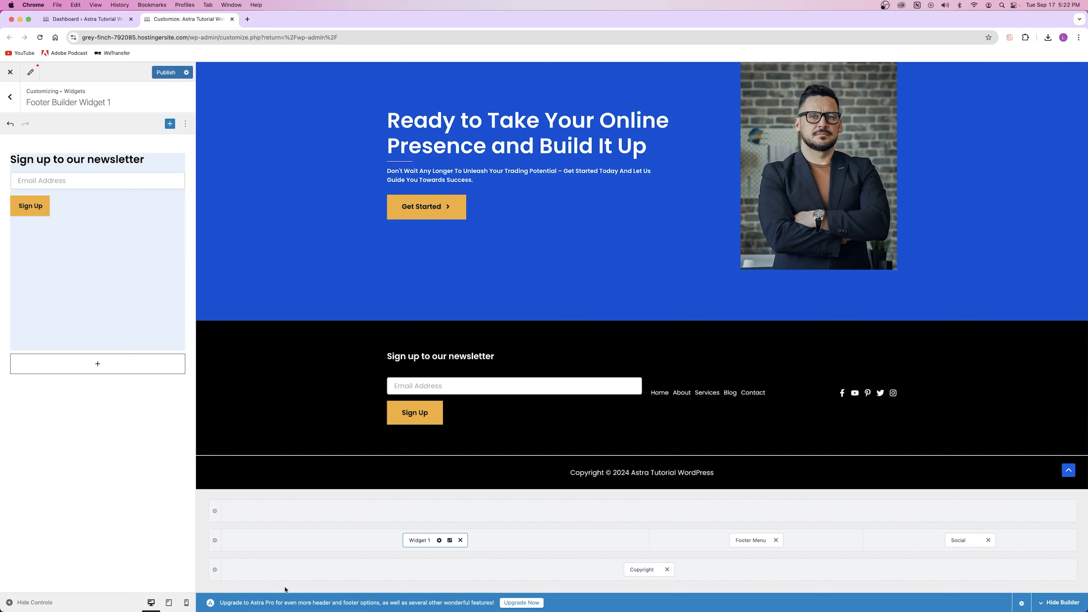
# Check the Footer Menu's assignment in the menu locations, compare it with the header menu in the preview, and publish.
pyautogui.click(752, 540)
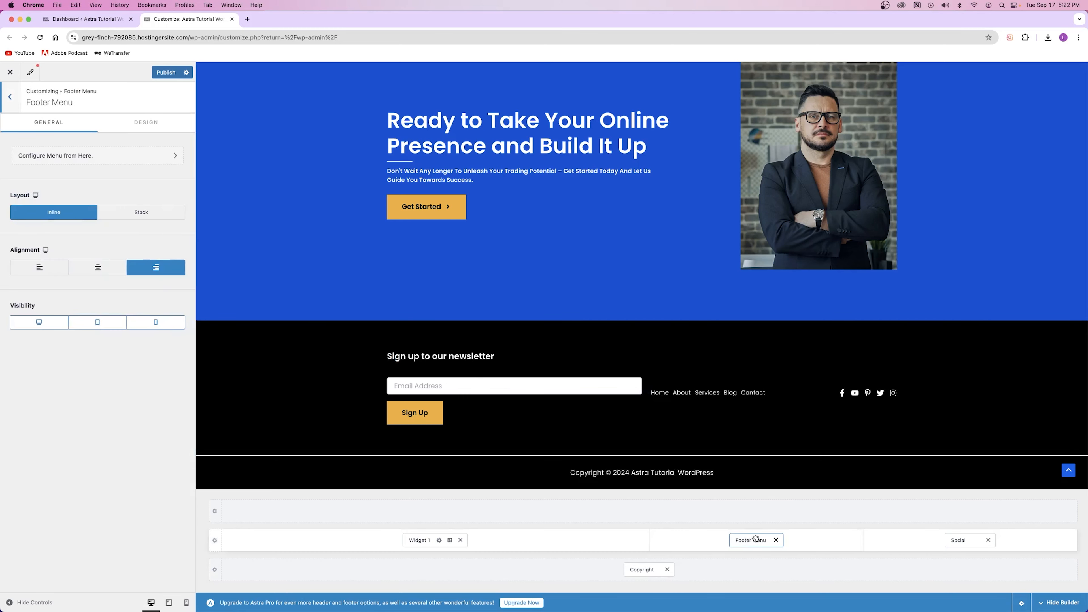
pyautogui.click(69, 156)
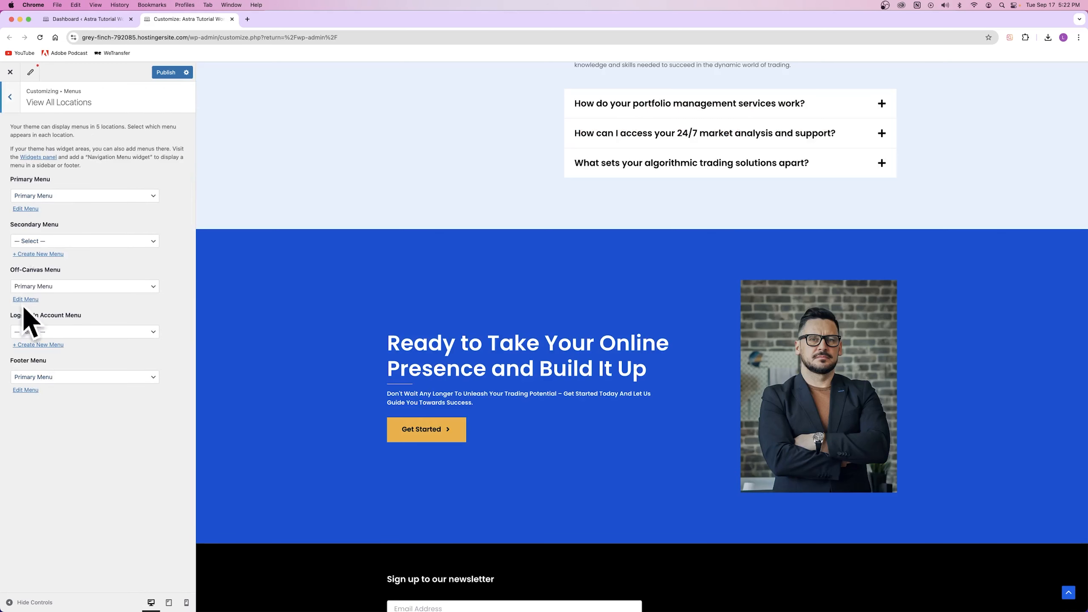
pyautogui.scroll(20, 620, 194)
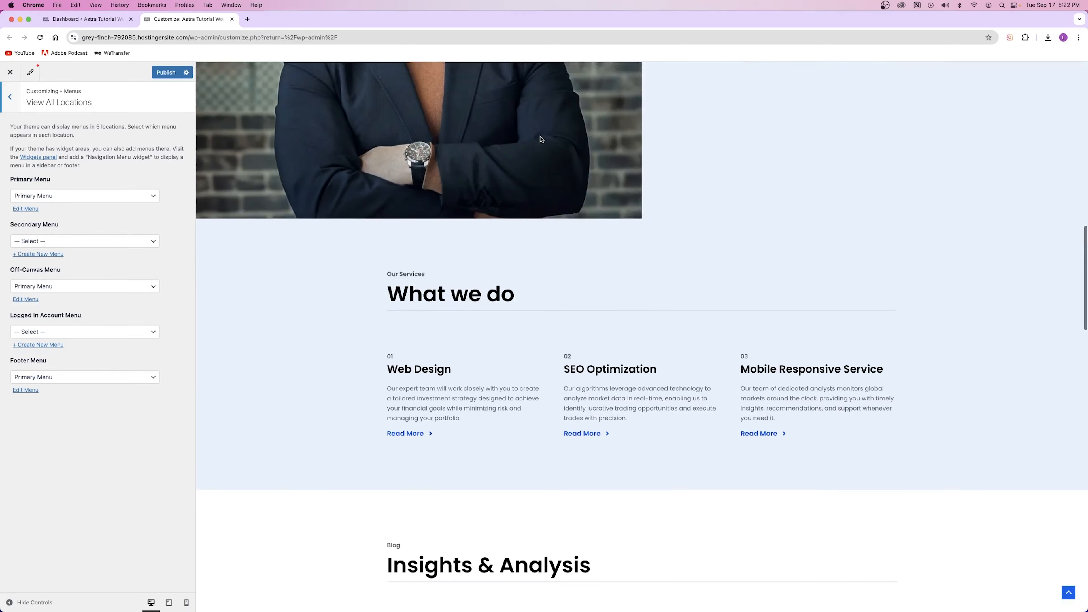
pyautogui.scroll(-20, 558, 183)
pyautogui.scroll(-15, 558, 183)
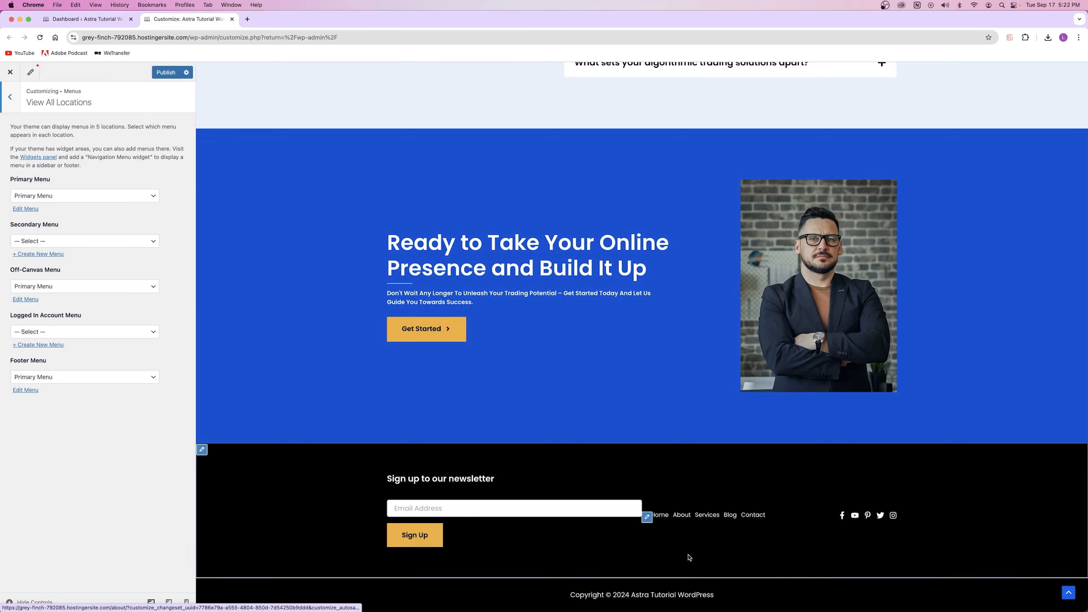
pyautogui.click(157, 73)
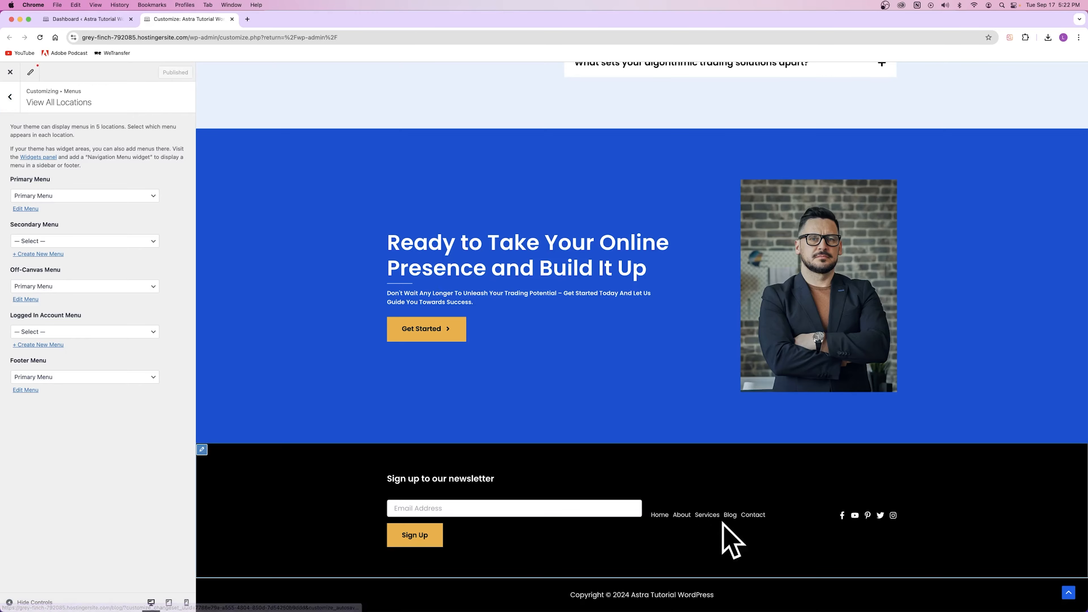
pyautogui.scroll(20, 720, 493)
pyautogui.scroll(-20, 668, 356)
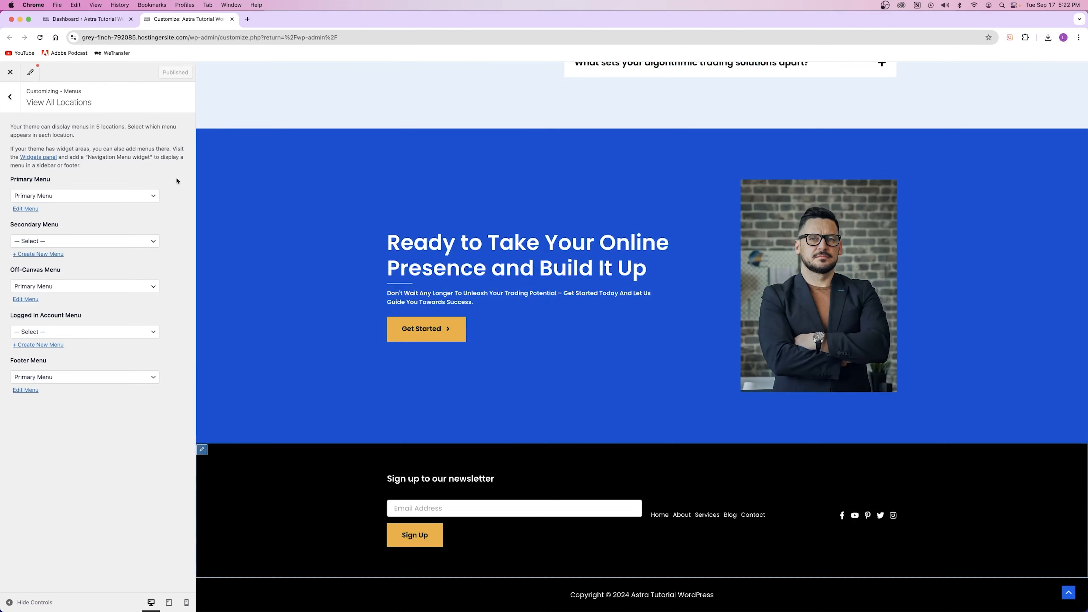
# Open the footer's Social element and examine the label and URL settings of its Facebook icon.
pyautogui.click(11, 99)
pyautogui.scroll(20, 740, 300)
pyautogui.scroll(-20, 739, 295)
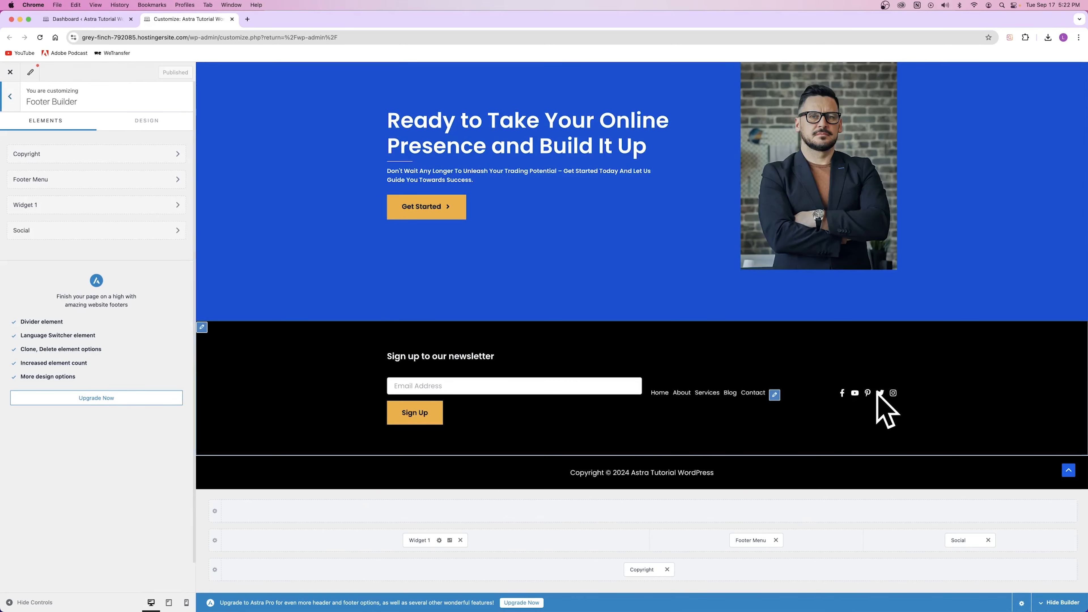
pyautogui.click(952, 539)
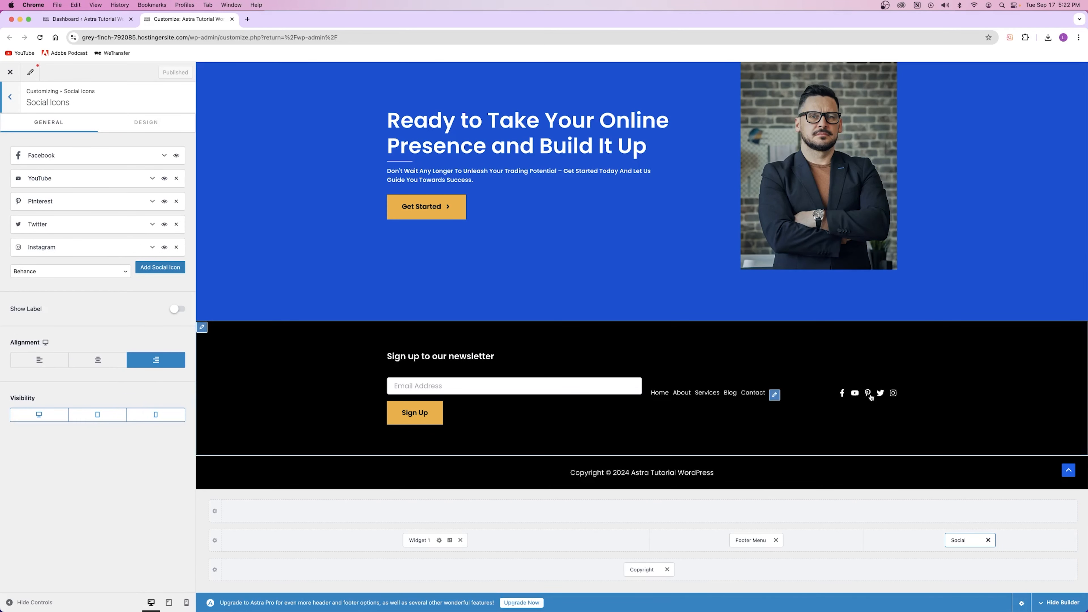
pyautogui.moveTo(49, 223)
pyautogui.mouseDown()
pyautogui.moveTo(48, 156)
pyautogui.moveTo(51, 223)
pyautogui.mouseUp()
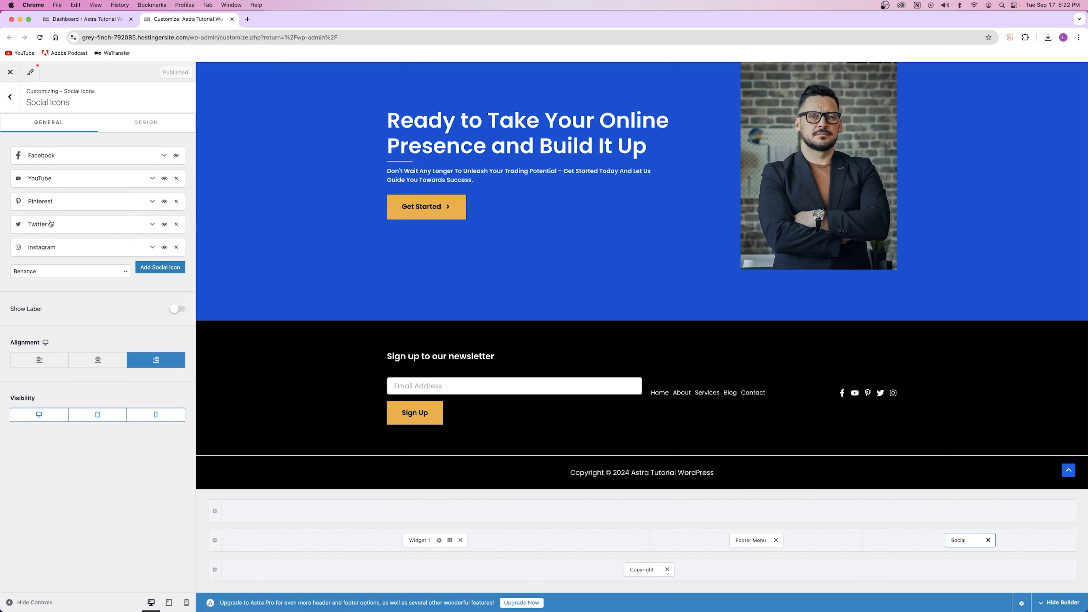
pyautogui.click(68, 157)
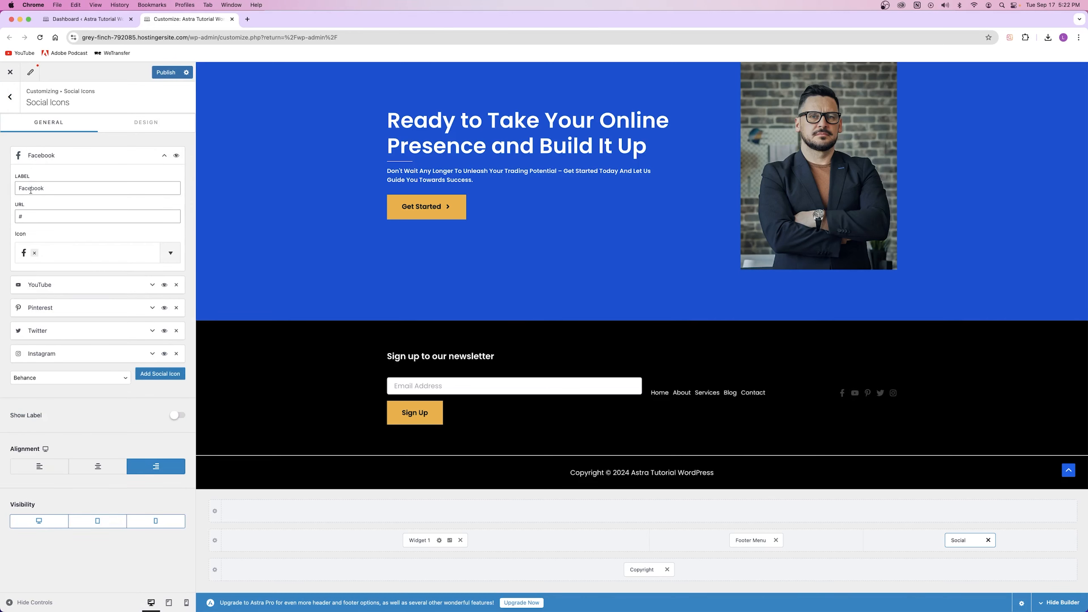
pyautogui.doubleClick(29, 214)
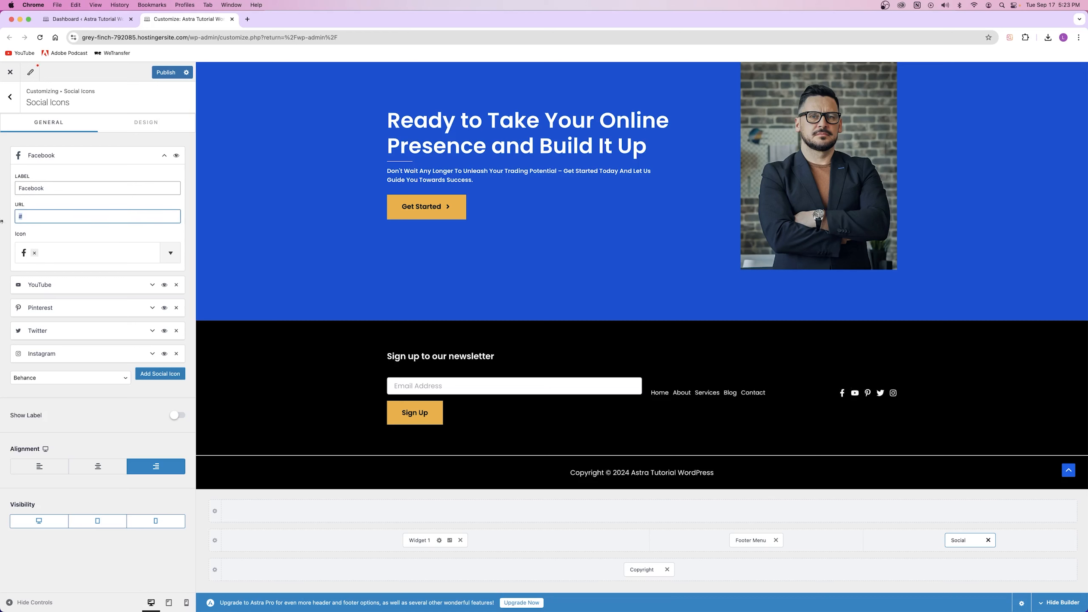
pyautogui.click(113, 156)
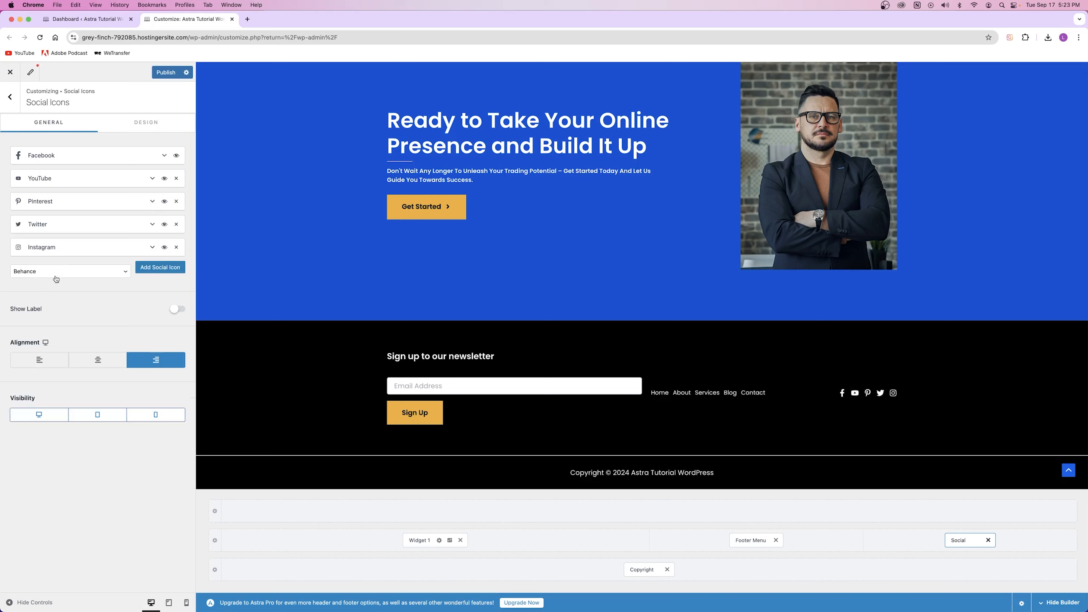
# Try adding a Yelp icon to the footer's social icons, and remove it again.
pyautogui.click(82, 271)
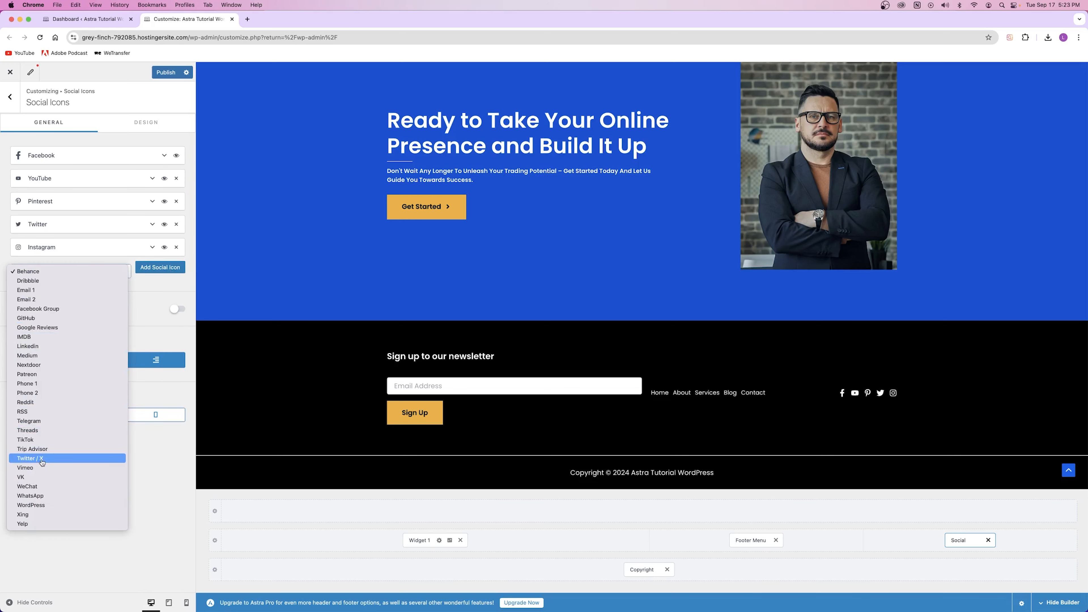
pyautogui.click(36, 524)
pyautogui.click(160, 267)
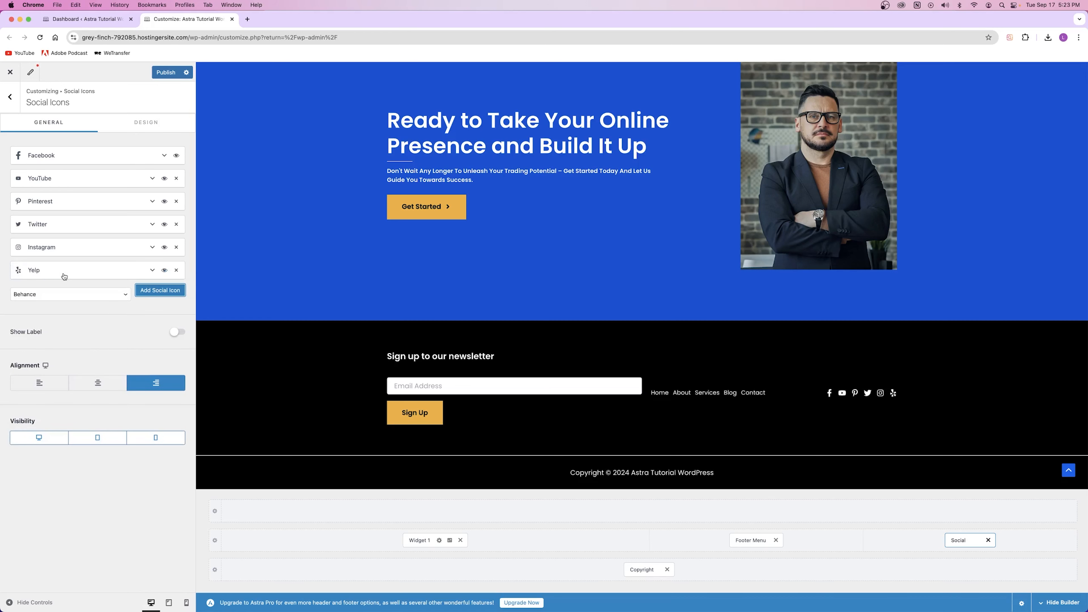
pyautogui.click(176, 270)
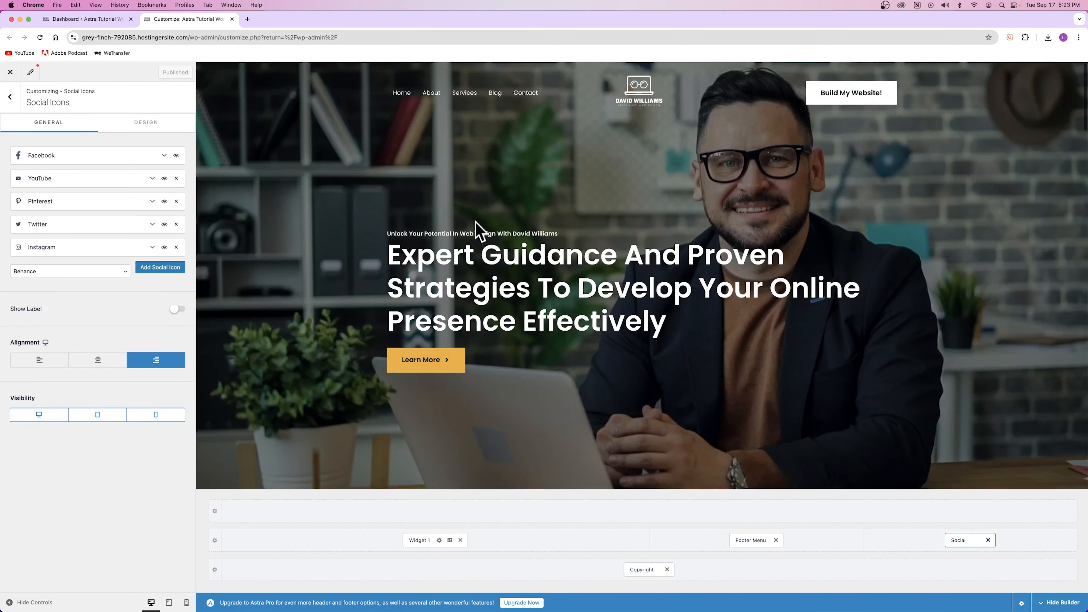
# Open the "Mastering Market Volatility" post from the Blog page in the site preview.
pyautogui.click(496, 93)
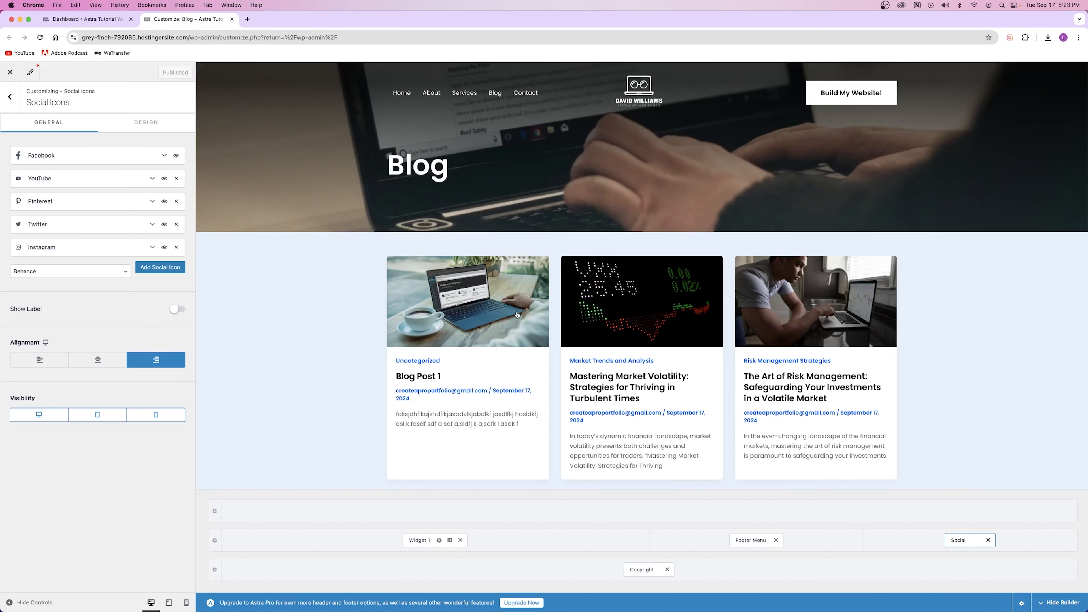
pyautogui.click(607, 308)
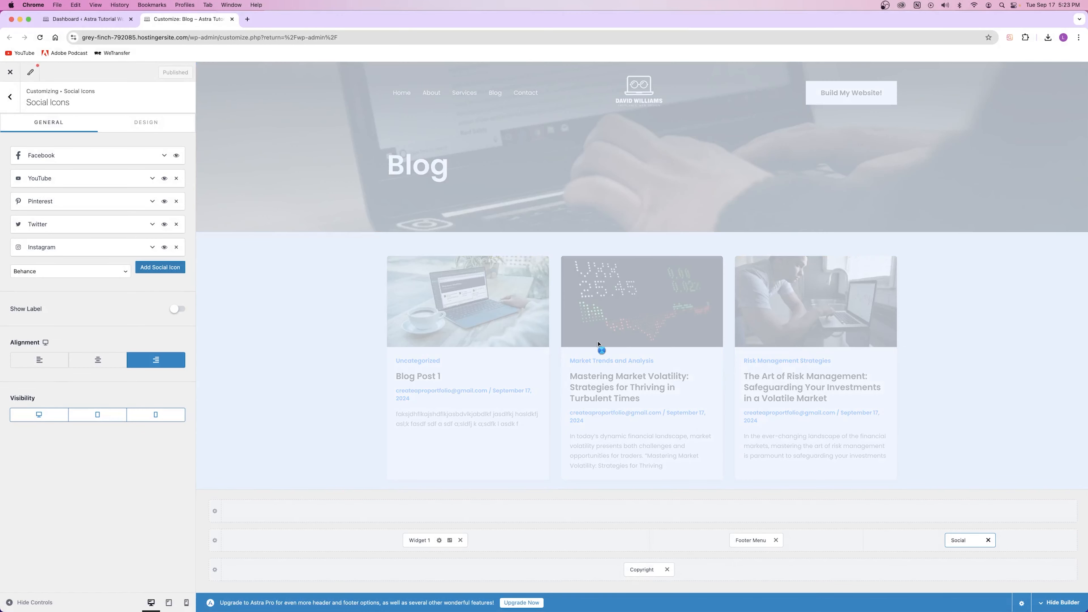
pyautogui.scroll(-5, 562, 253)
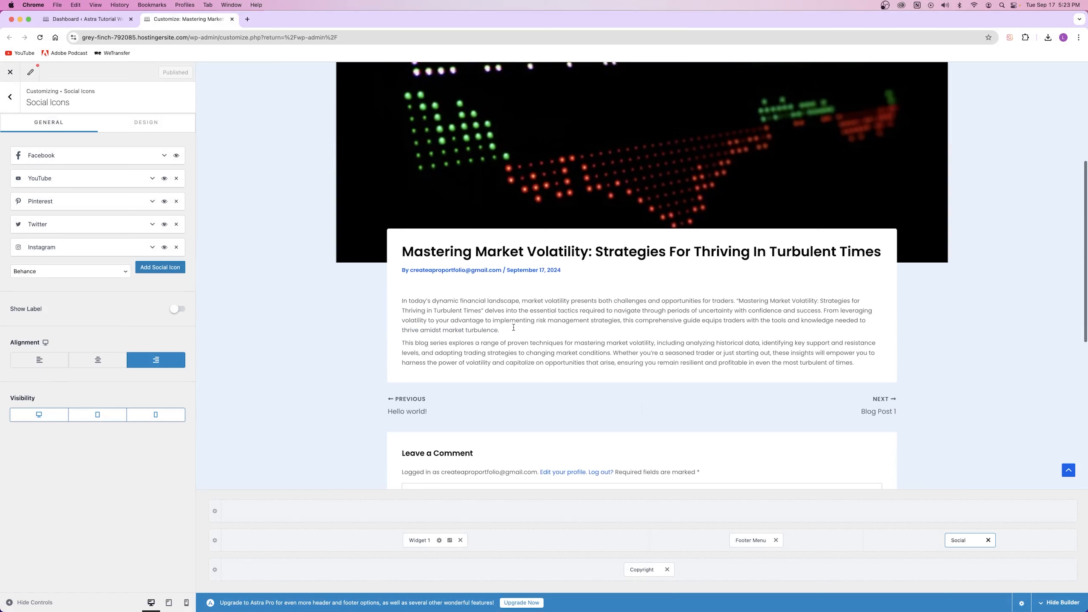
# Leave the footer builder and open the Single Post settings of the blog.
pyautogui.click(9, 98)
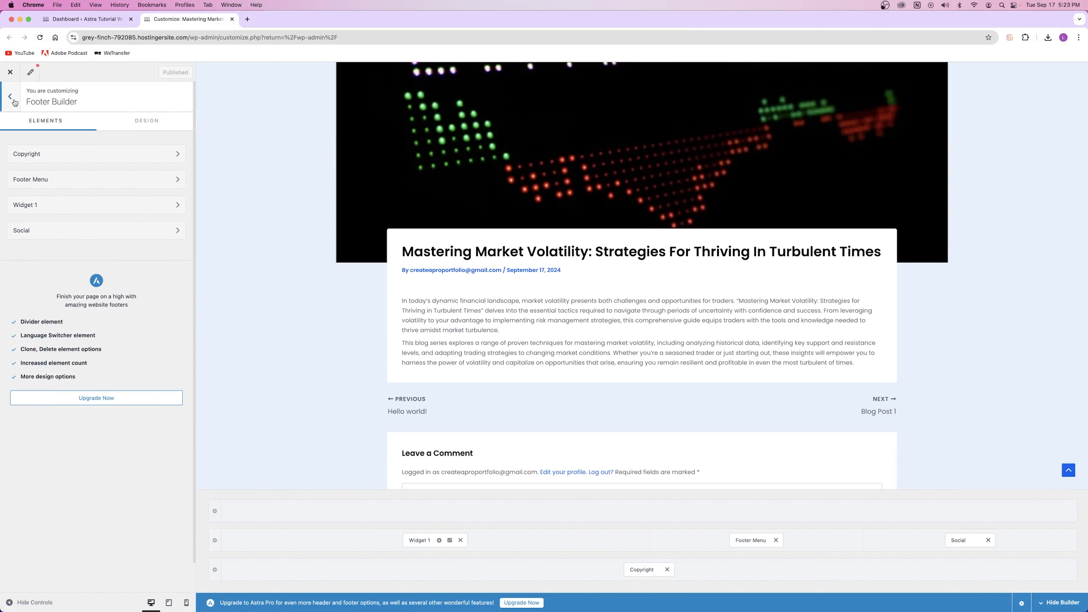
pyautogui.click(13, 102)
pyautogui.click(55, 233)
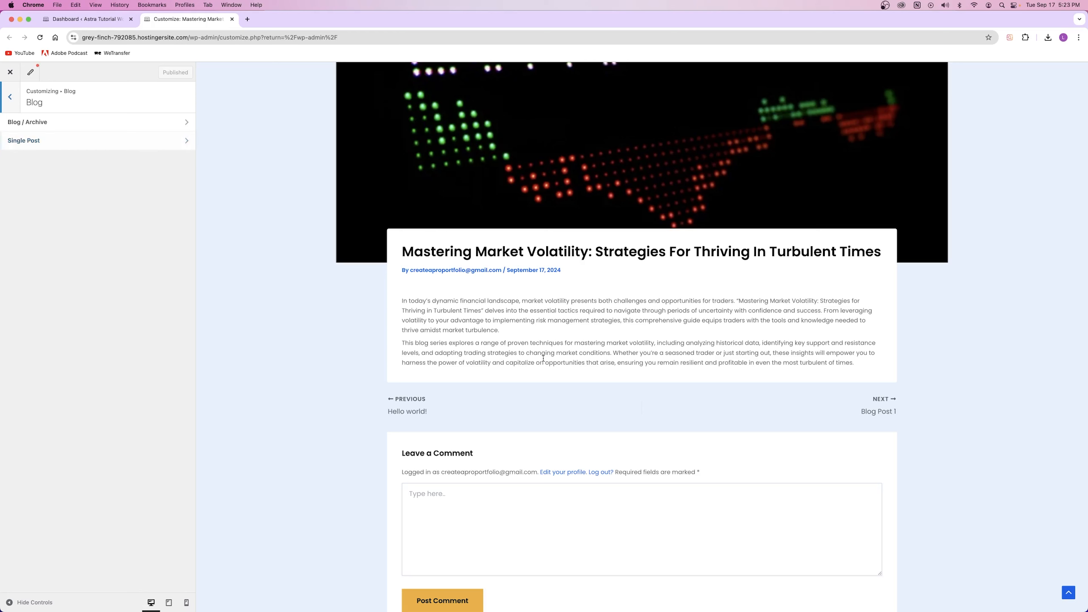
pyautogui.click(60, 146)
pyautogui.scroll(-4, 490, 292)
pyautogui.scroll(3, 493, 289)
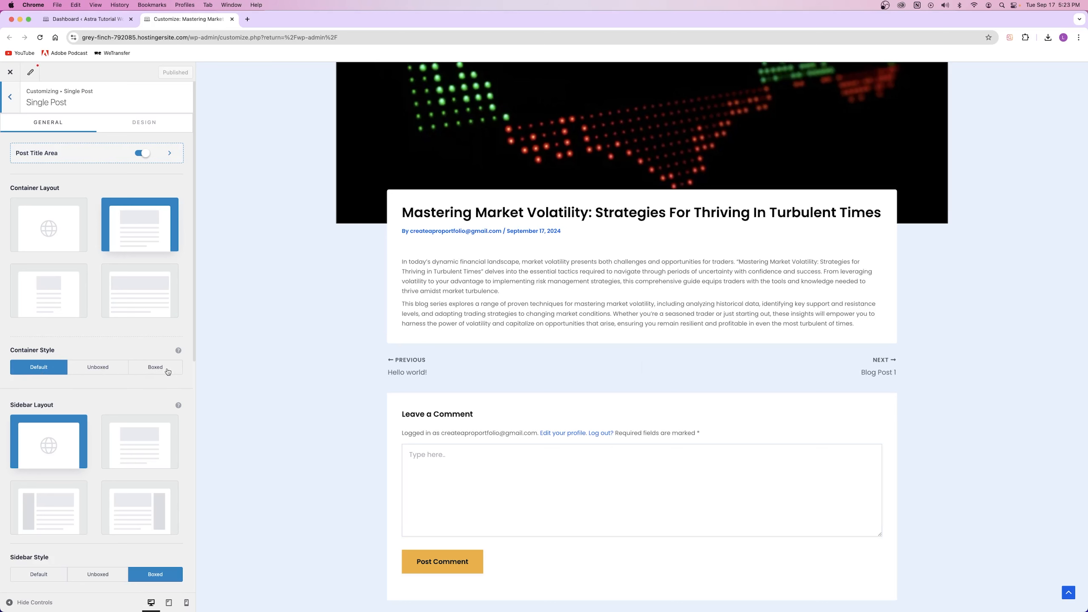
# Set the single post's container style to Boxed after trying Unboxed, and compare the narrow and Full Width layouts before restoring the original one.
pyautogui.click(95, 371)
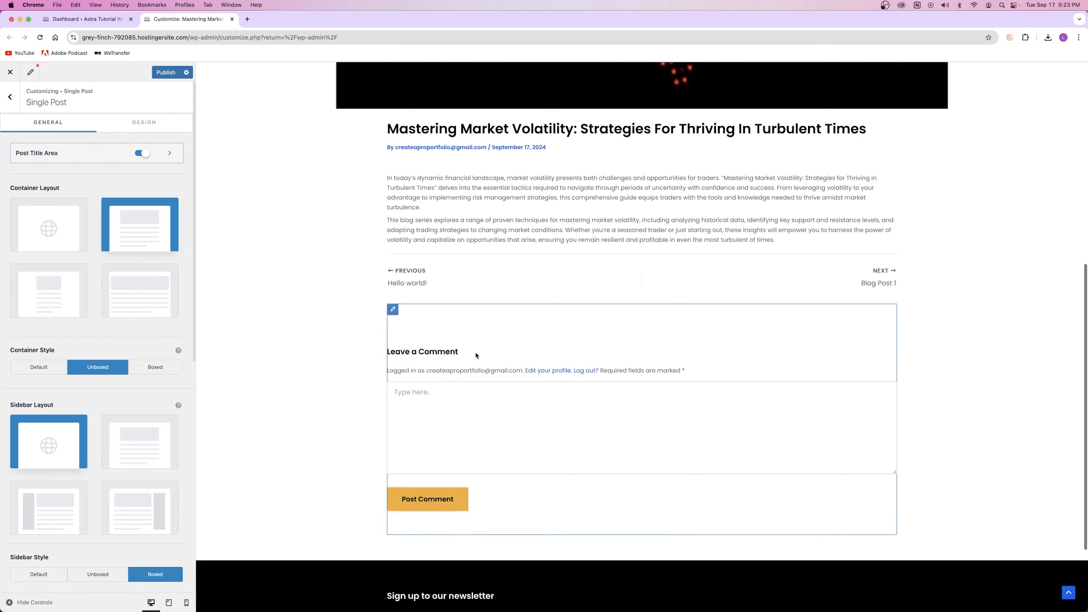
pyautogui.click(148, 367)
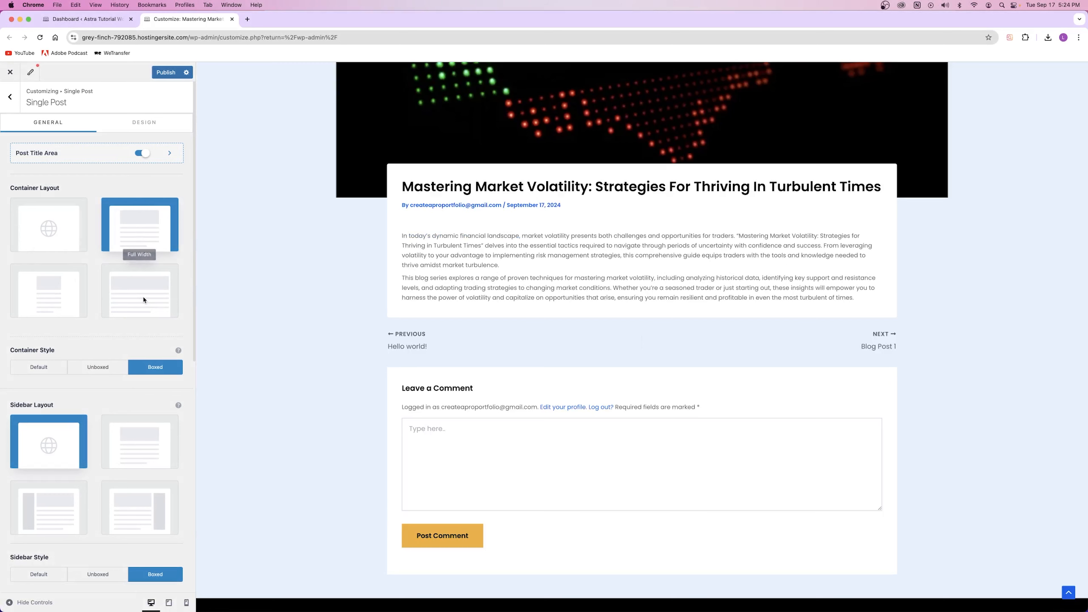
pyautogui.click(65, 296)
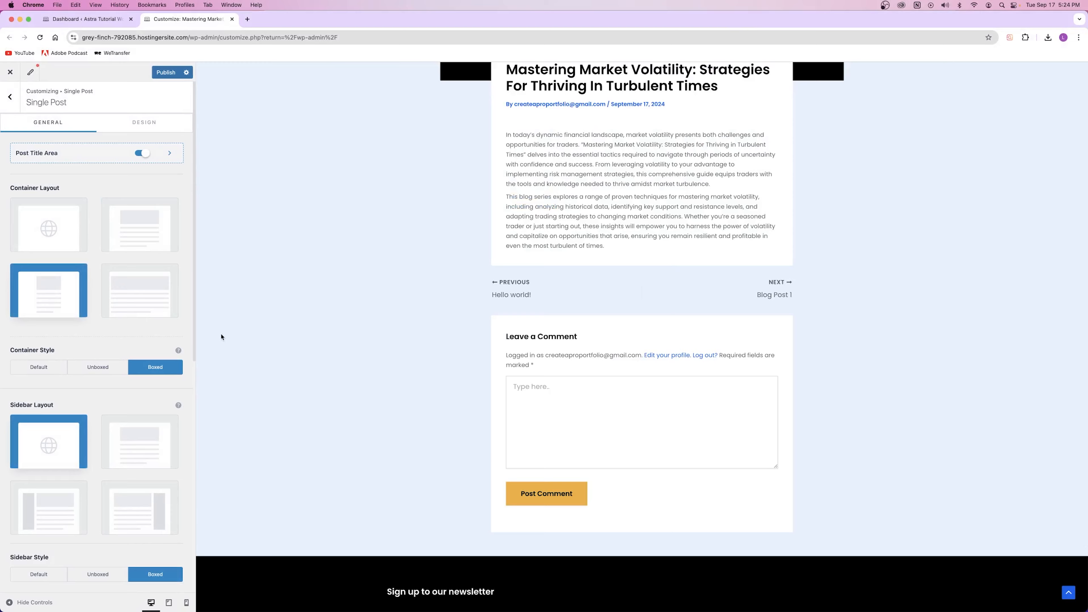
pyautogui.click(136, 298)
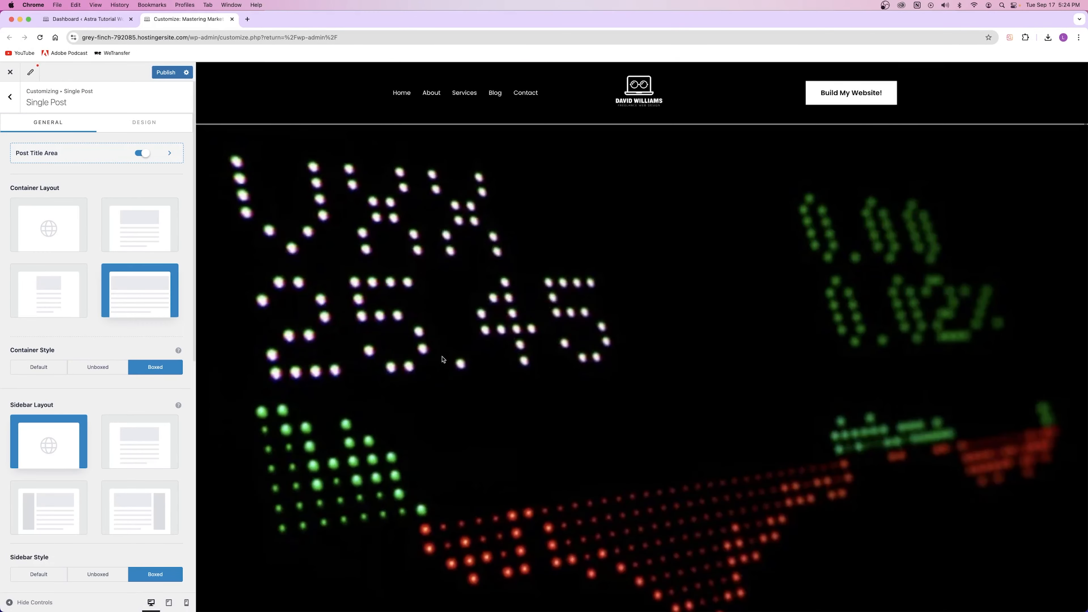
pyautogui.scroll(-10, 443, 361)
pyautogui.click(140, 227)
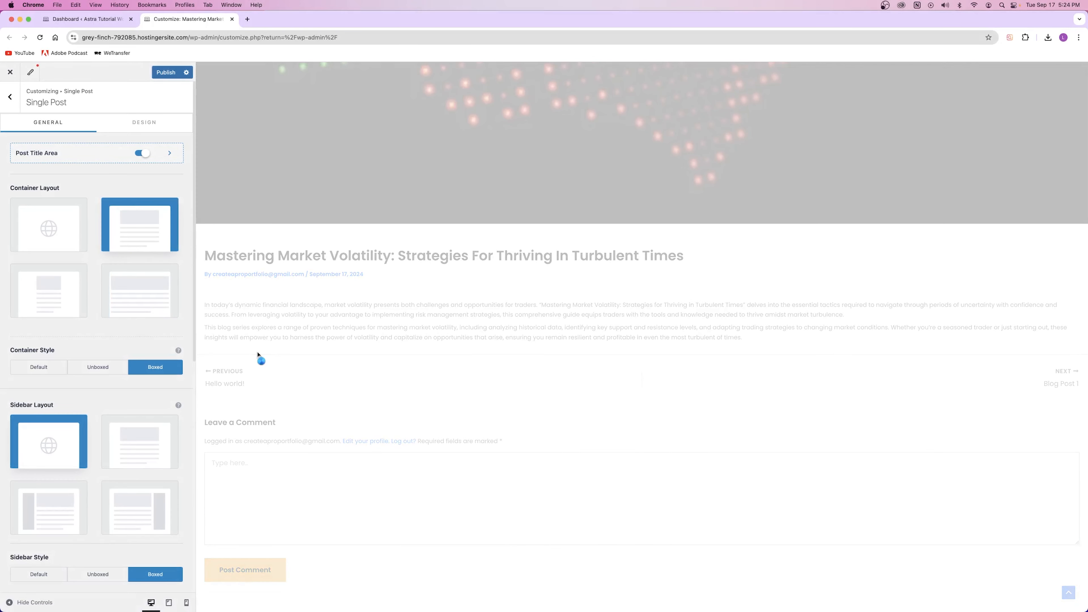
# Review the remaining Single Post options for sidebar, content width, related posts and comments, and return to the Blog settings.
pyautogui.scroll(-3, 38, 250)
pyautogui.scroll(-2, 161, 275)
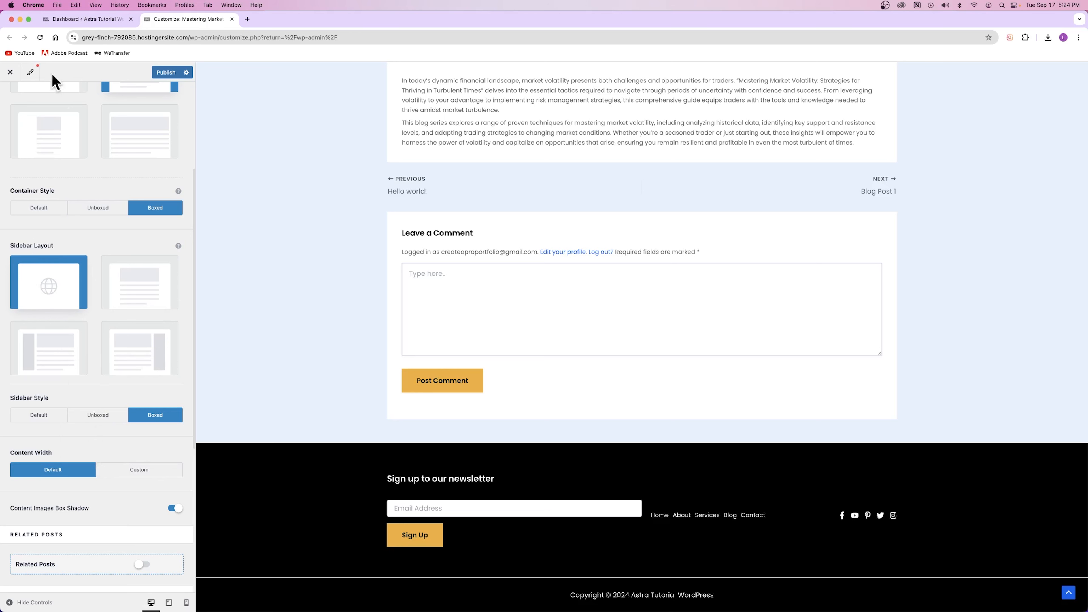
pyautogui.scroll(-3, 63, 296)
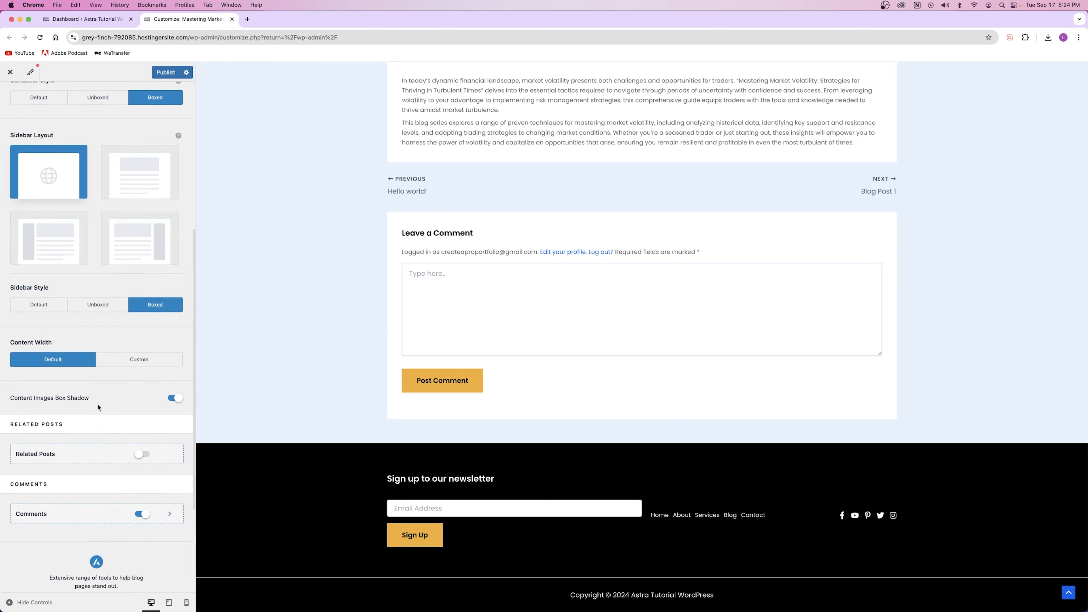
pyautogui.scroll(-1, 96, 403)
pyautogui.scroll(10, 96, 403)
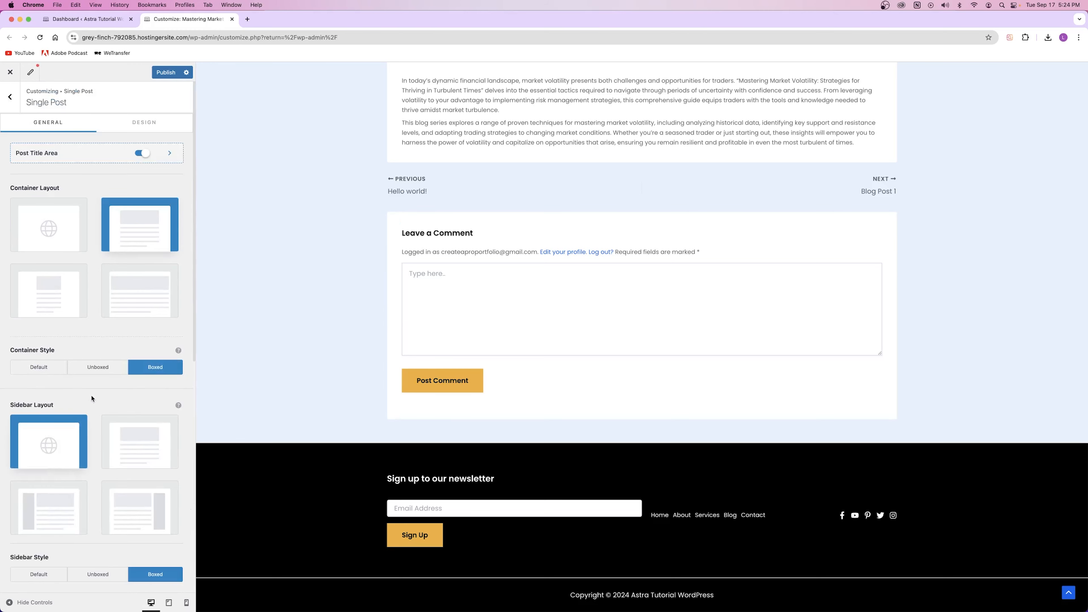
pyautogui.scroll(15, 430, 252)
pyautogui.press('Escape')
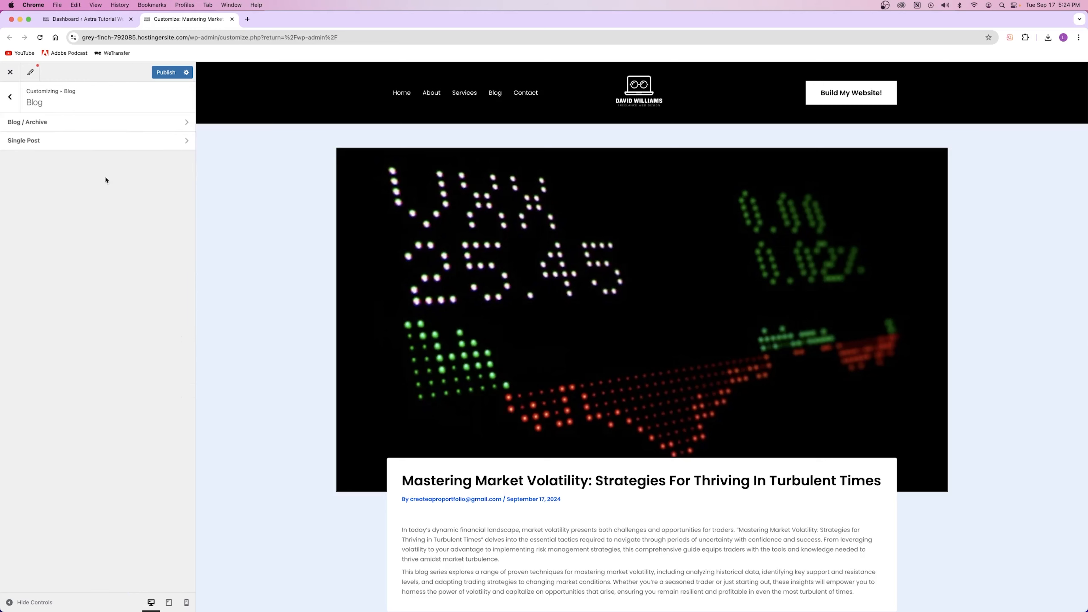
# Open the Blog / Archive settings and display the Blog page in the preview to examine its post grid.
pyautogui.click(84, 127)
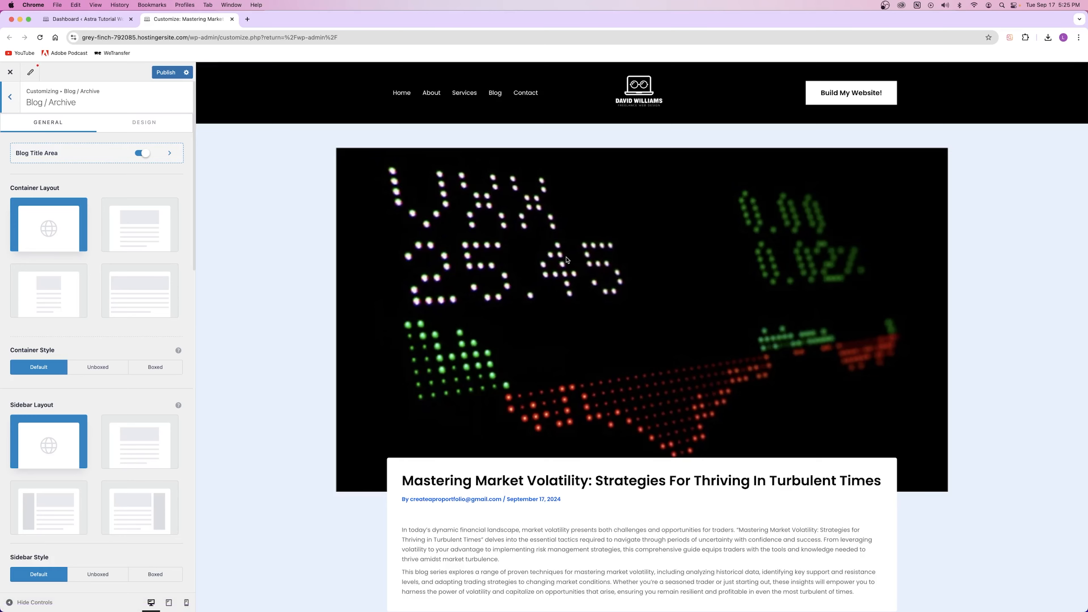
pyautogui.scroll(-5, 567, 260)
pyautogui.scroll(5, 617, 176)
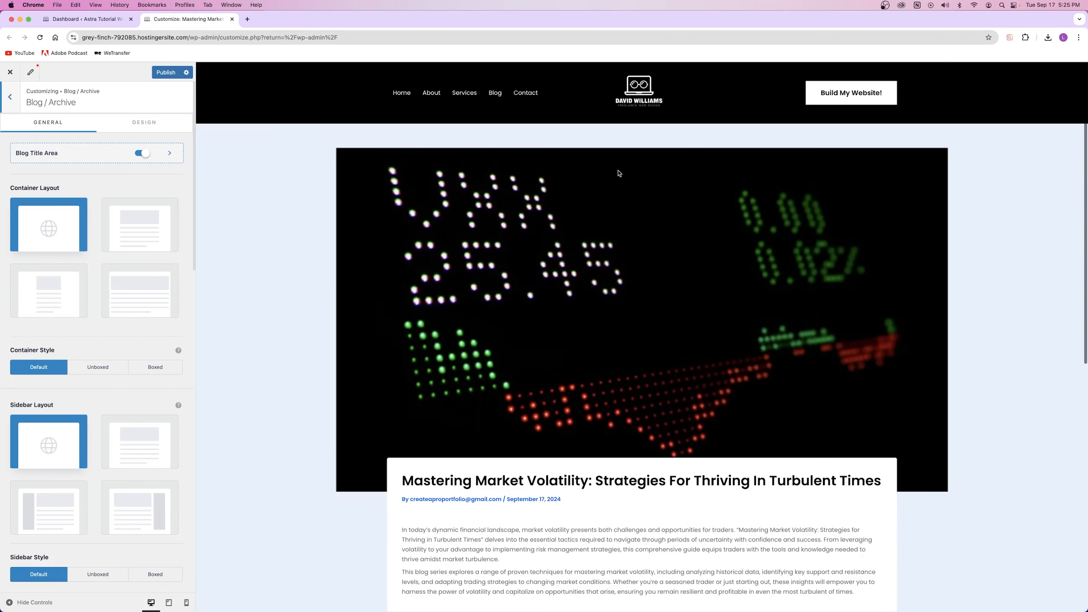
pyautogui.click(494, 93)
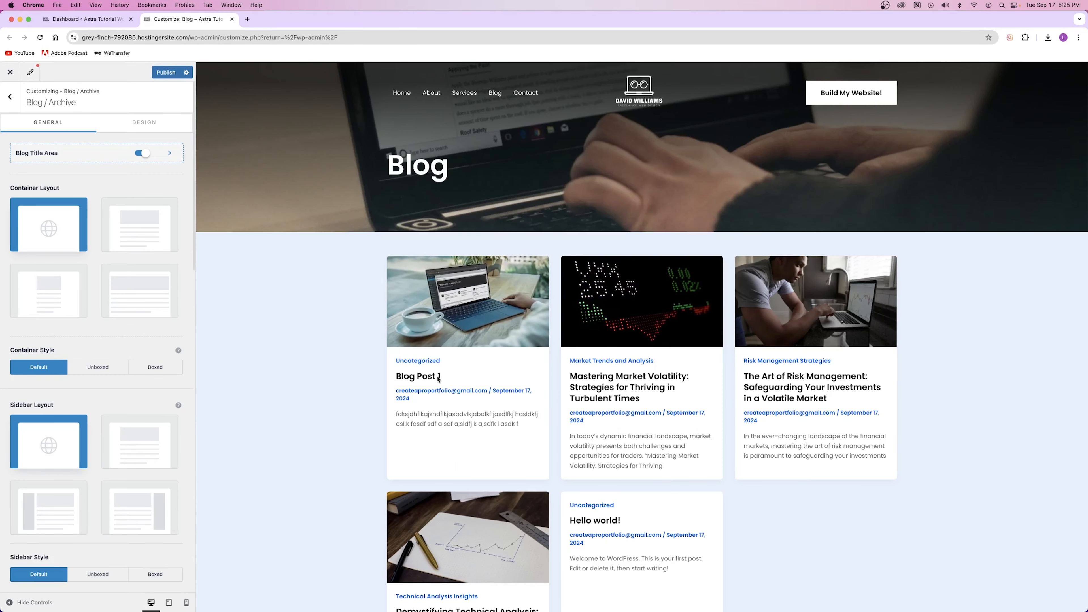
pyautogui.scroll(-10, 23, 386)
pyautogui.scroll(10, 23, 386)
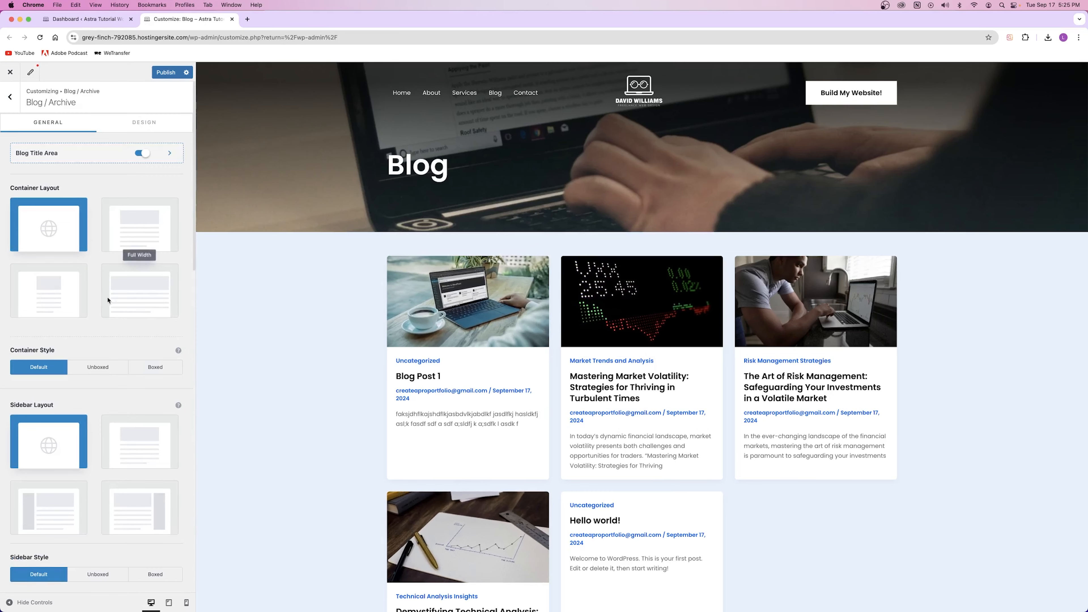
# Try hiding Featured Image and Categories in the archive's Post Elements, and make them visible again.
pyautogui.scroll(-10, 107, 291)
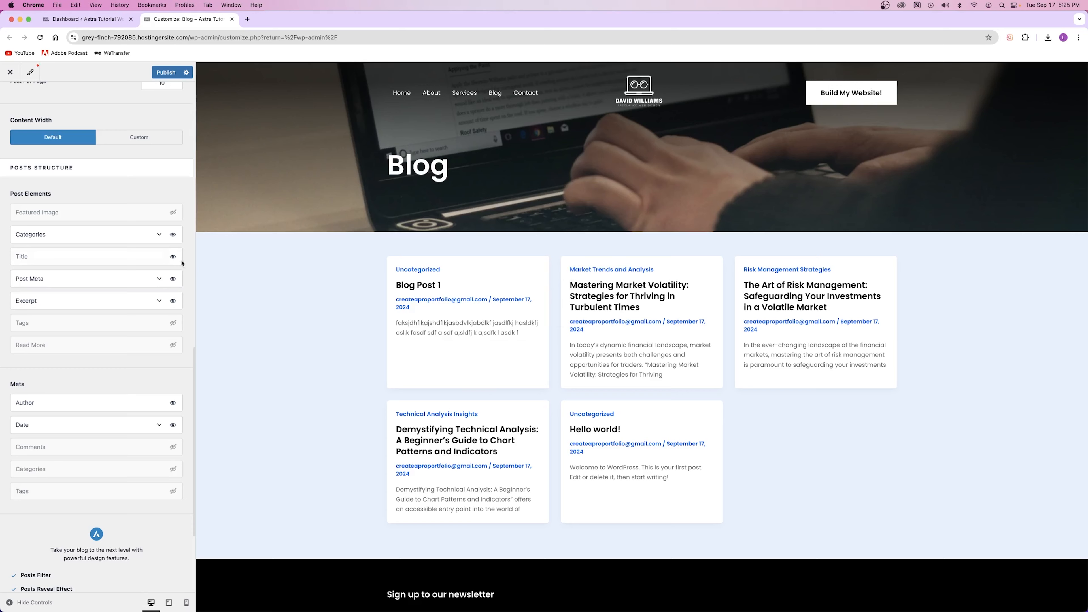
pyautogui.click(173, 213)
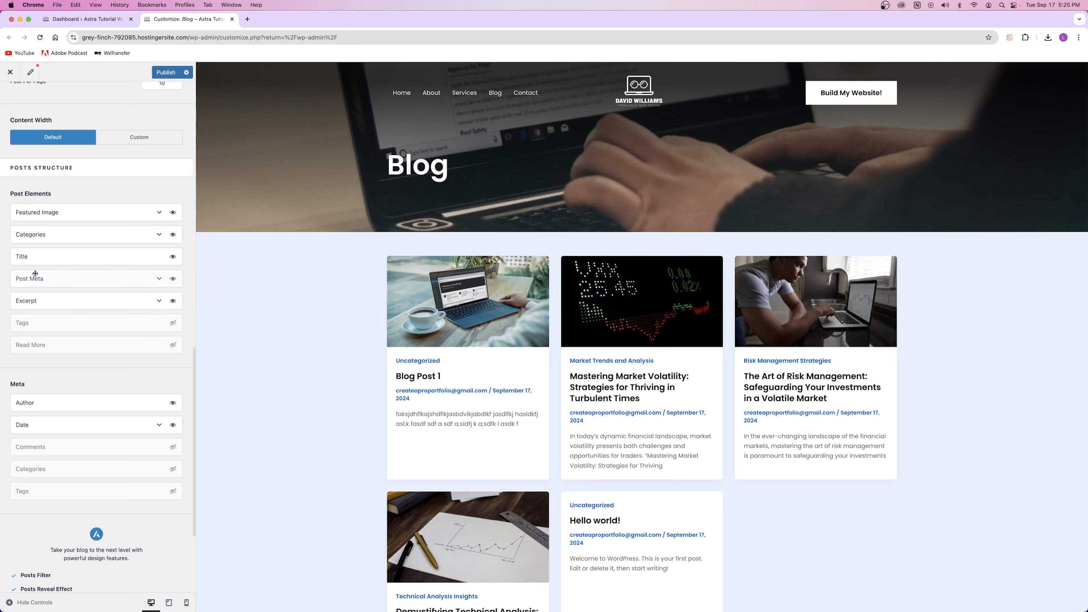
pyautogui.click(172, 235)
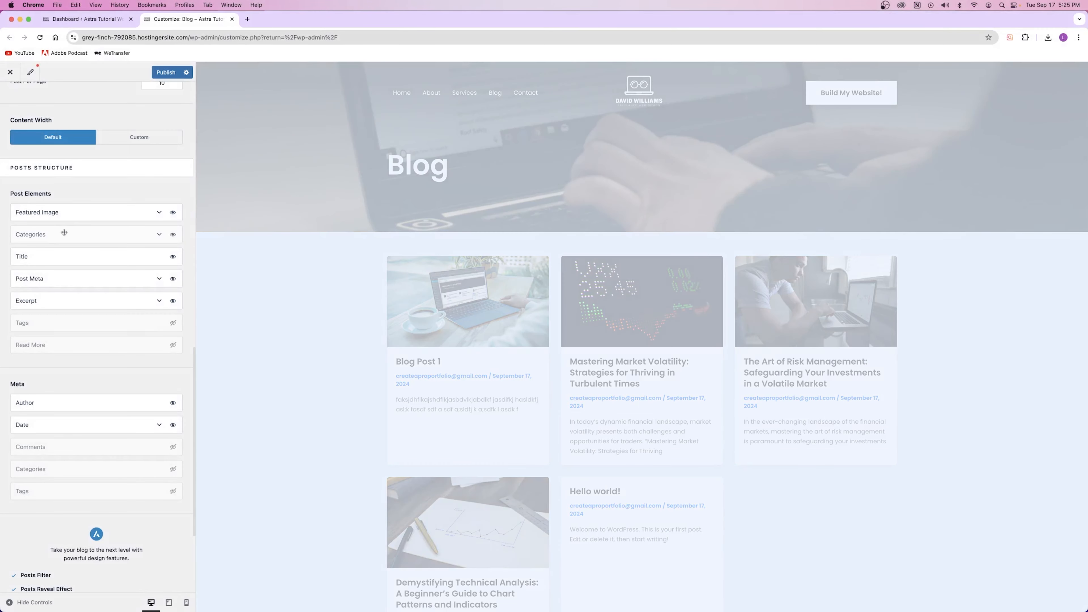
# Try Categories below Title in the Post Elements, restore the order, and toggle the Excerpt's visibility.
pyautogui.moveTo(63, 234); pyautogui.dragTo(63, 256)
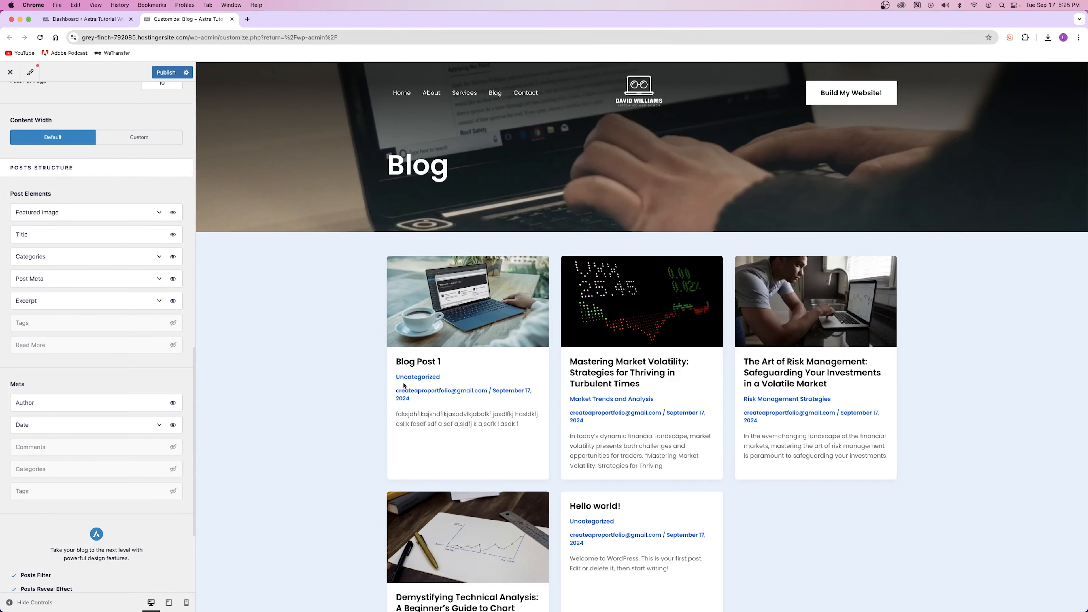
pyautogui.moveTo(48, 257); pyautogui.dragTo(47, 235)
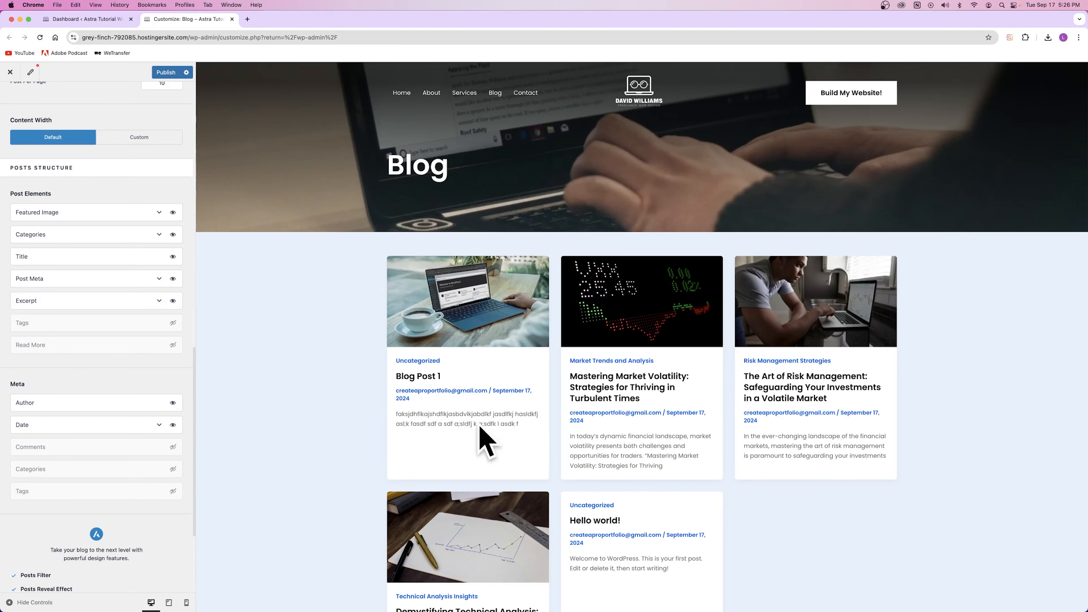
pyautogui.click(173, 301)
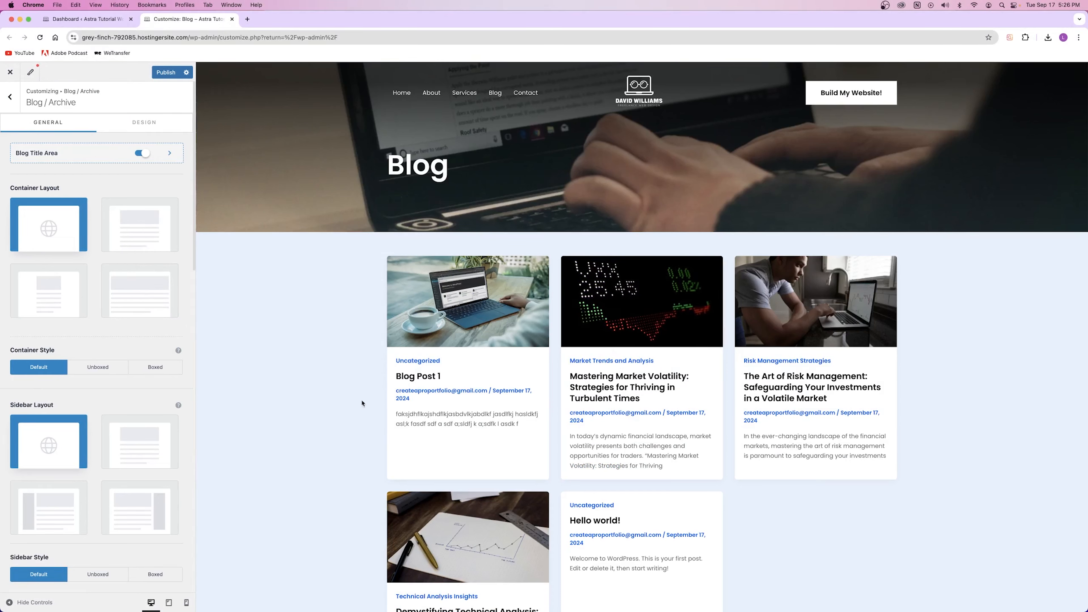
# Try 3 posts per page in the blog archive's layout, and set Post Per Page to 6.
pyautogui.scroll(-10, 60, 400)
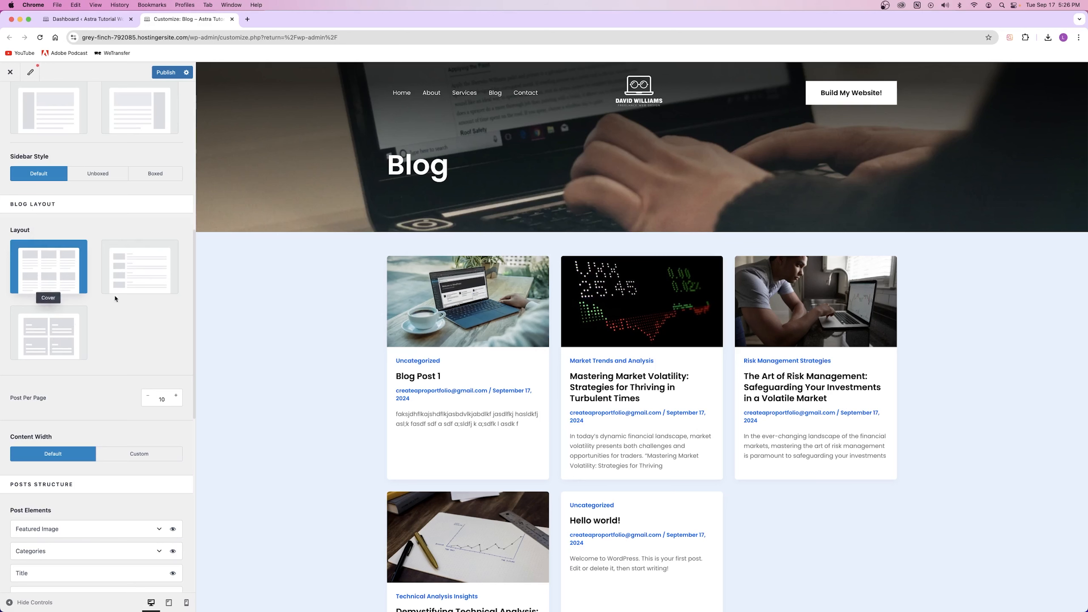
pyautogui.scroll(-3, 84, 338)
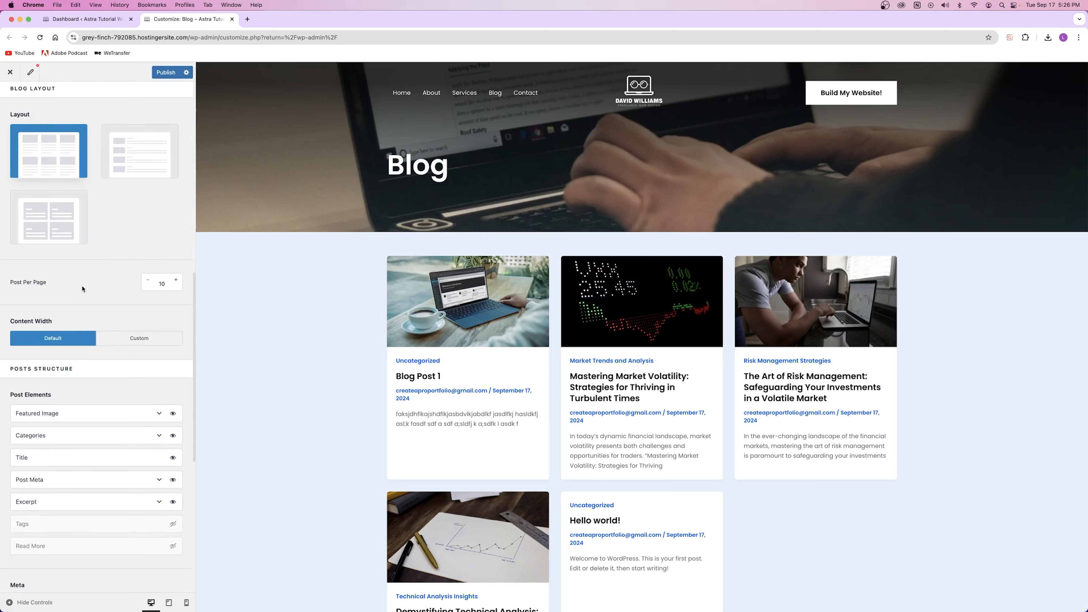
pyautogui.scroll(-5, 428, 343)
pyautogui.scroll(3, 428, 343)
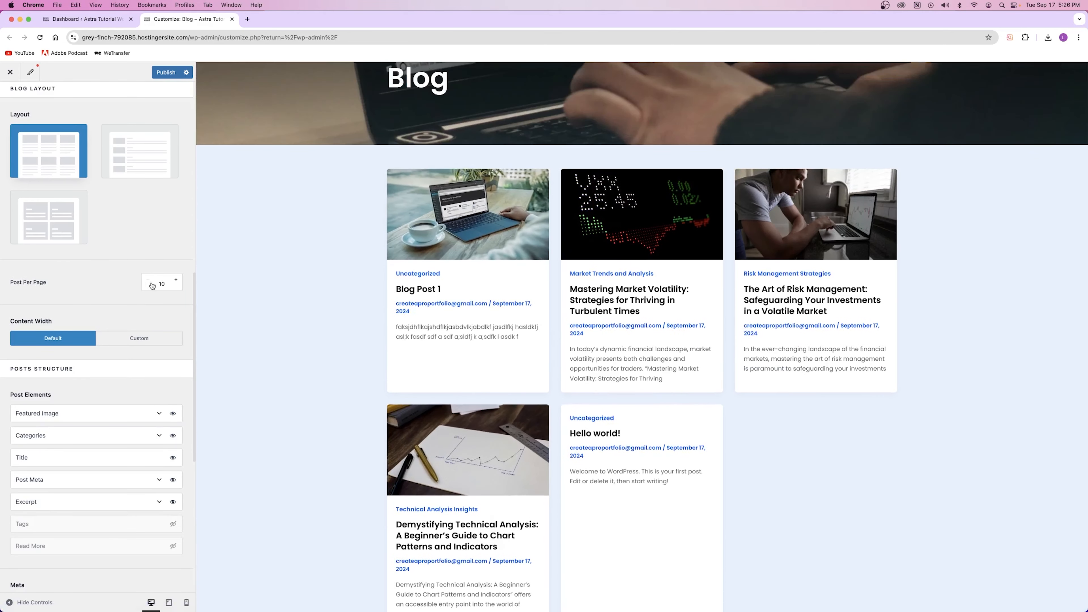
pyautogui.press('BackSpace')
pyautogui.press('BackSpace')
pyautogui.write('3')
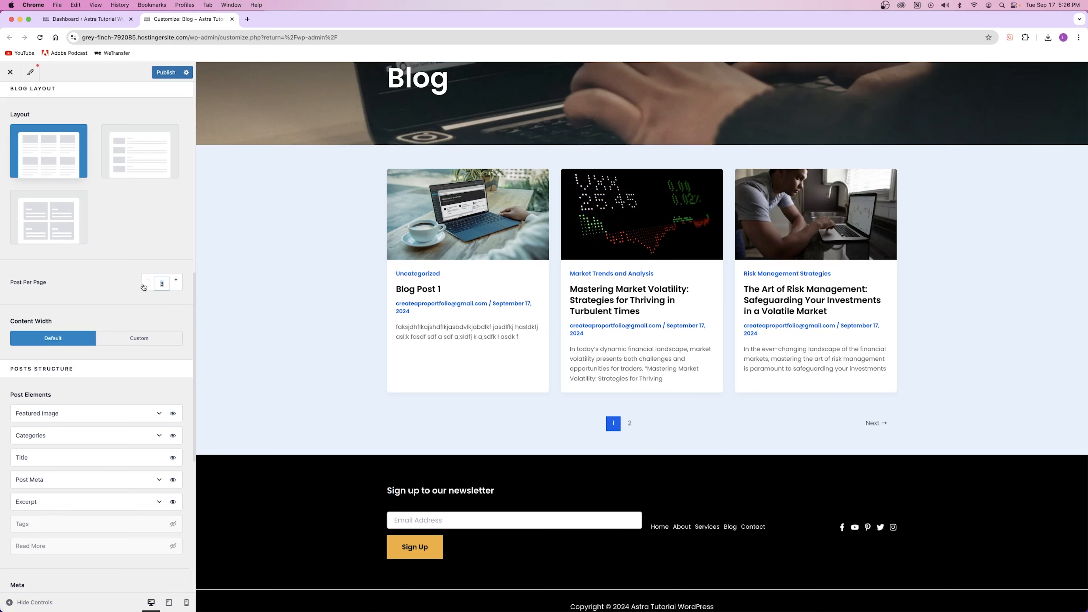
pyautogui.press('BackSpace')
pyautogui.write('6')
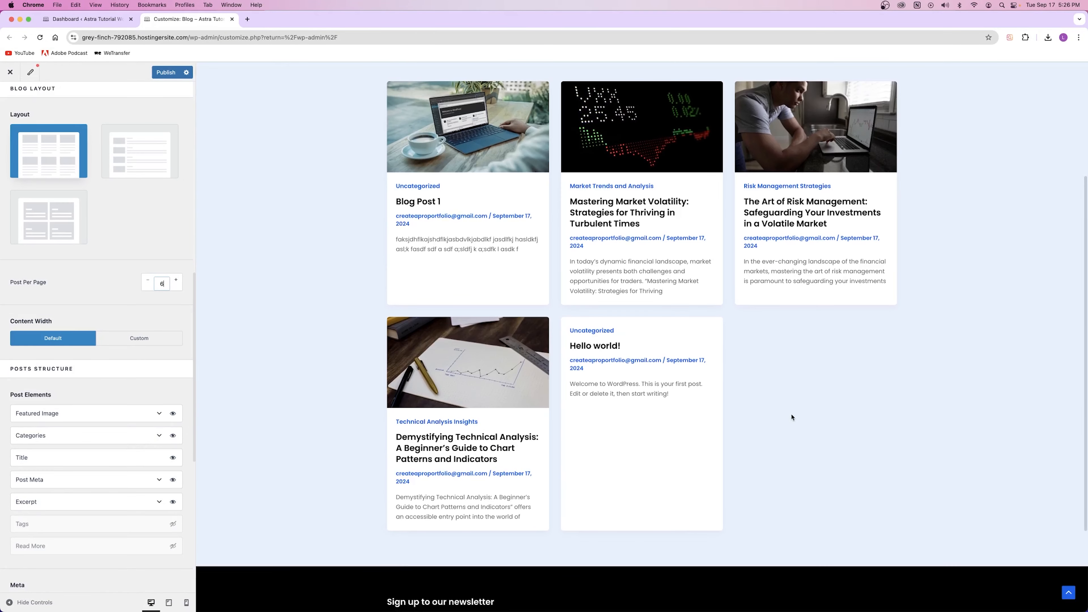
pyautogui.scroll(-3, 791, 413)
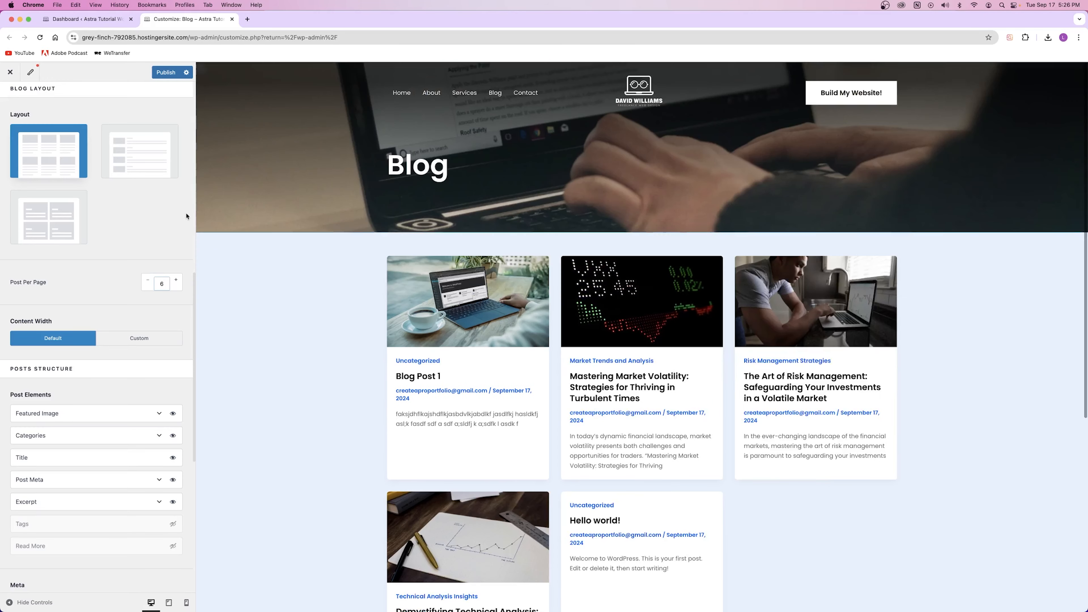
# Return to the main Customizer settings, check the blog page preview, and publish the site changes.
pyautogui.scroll(-10, 80, 199)
pyautogui.scroll(10, 67, 200)
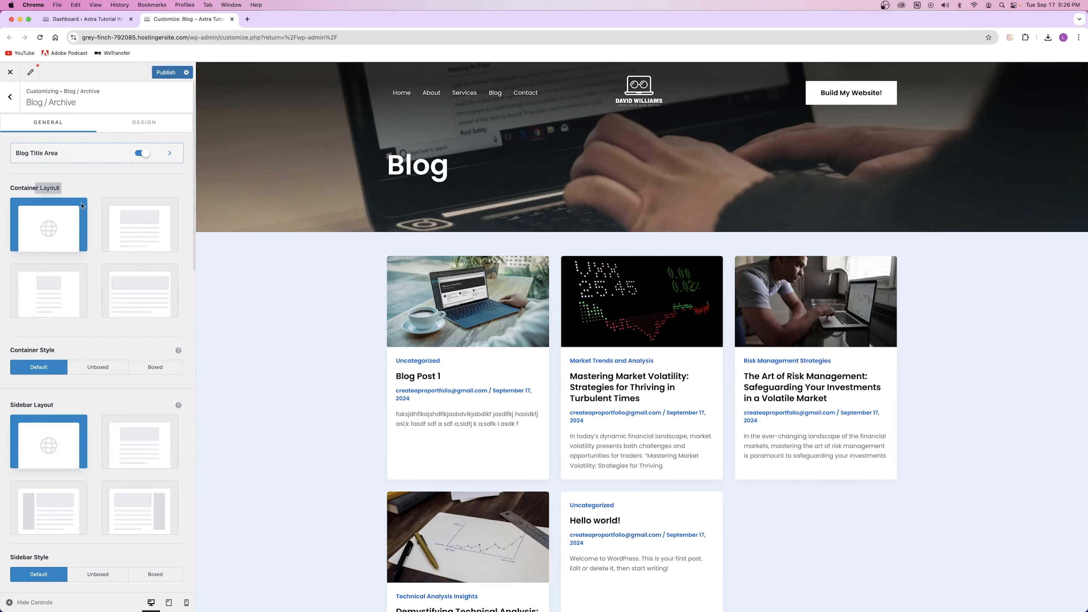
pyautogui.click(10, 106)
pyautogui.click(10, 105)
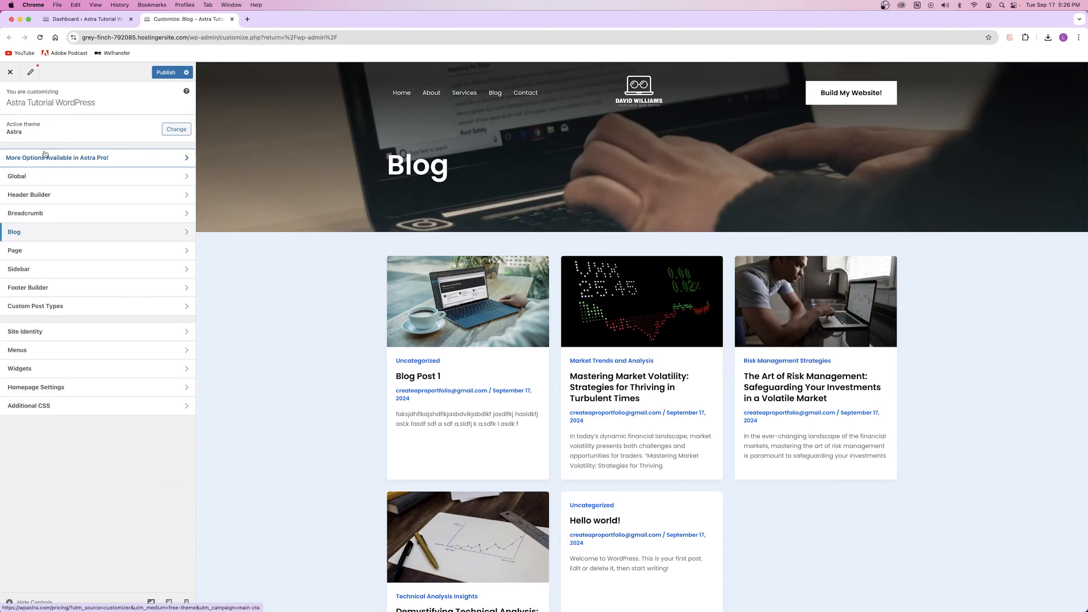
pyautogui.scroll(-7, 471, 188)
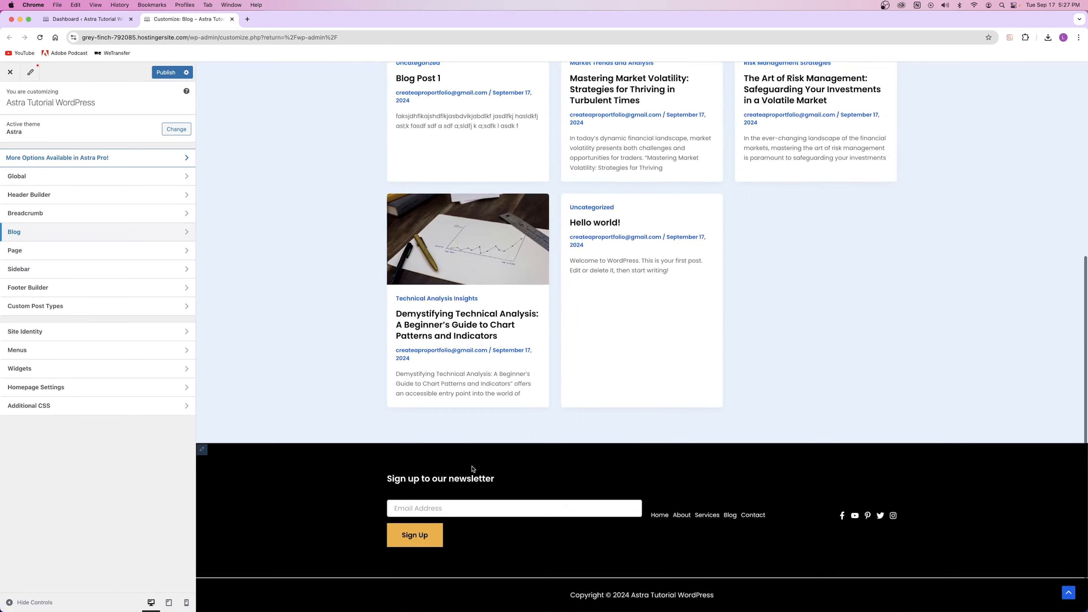
pyautogui.scroll(7, 450, 390)
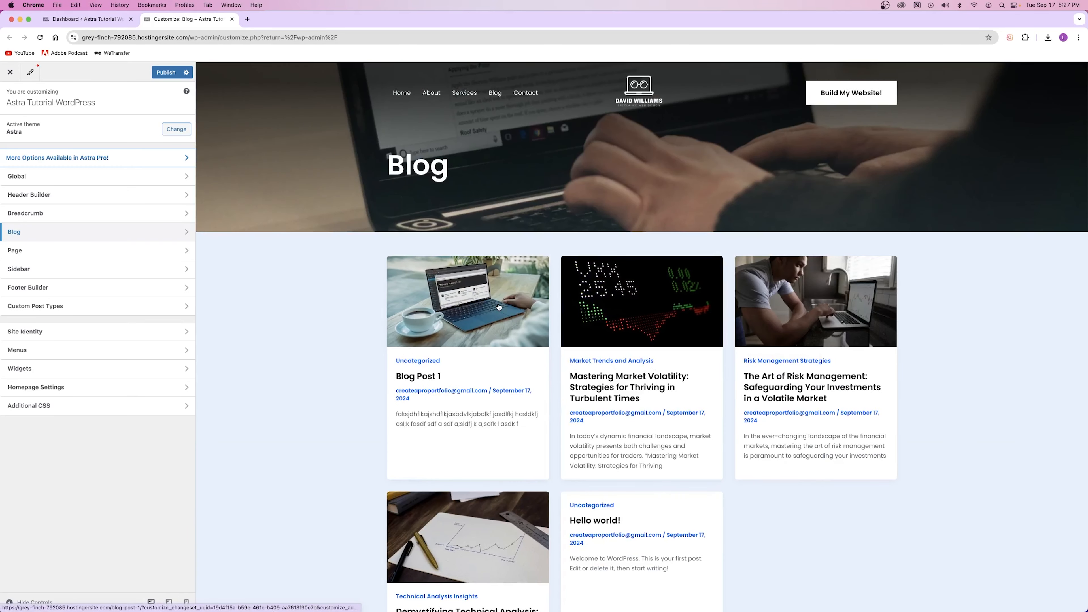
pyautogui.click(165, 72)
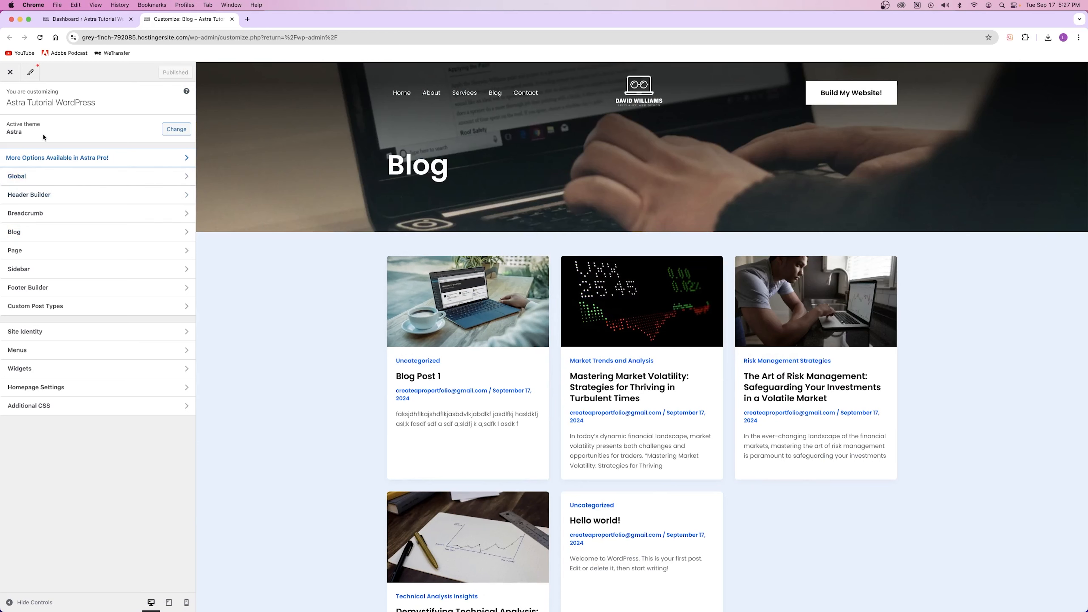
pyautogui.click(14, 134)
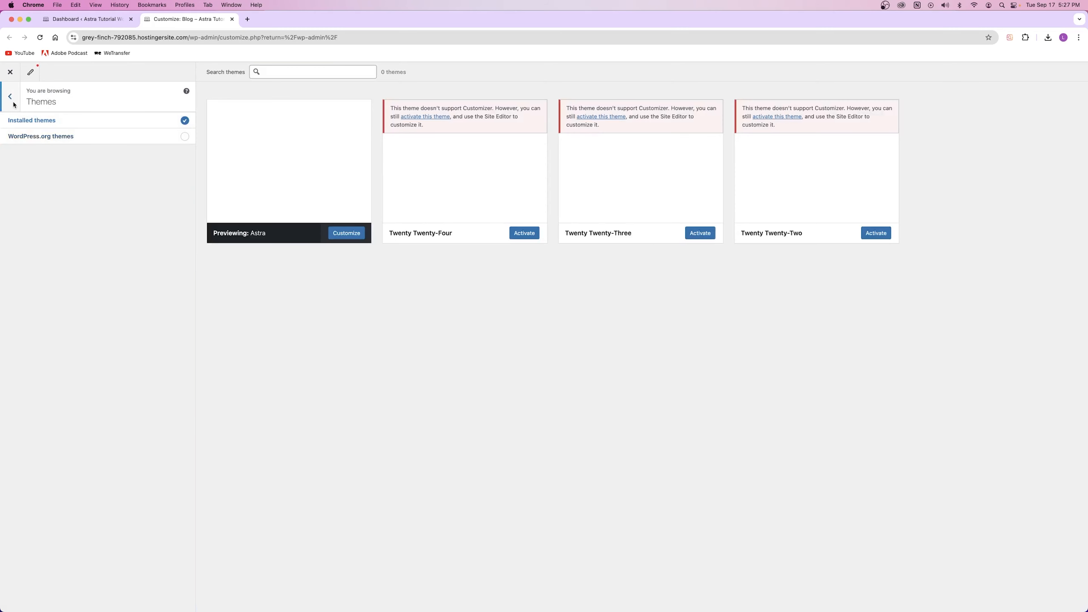
pyautogui.click(19, 103)
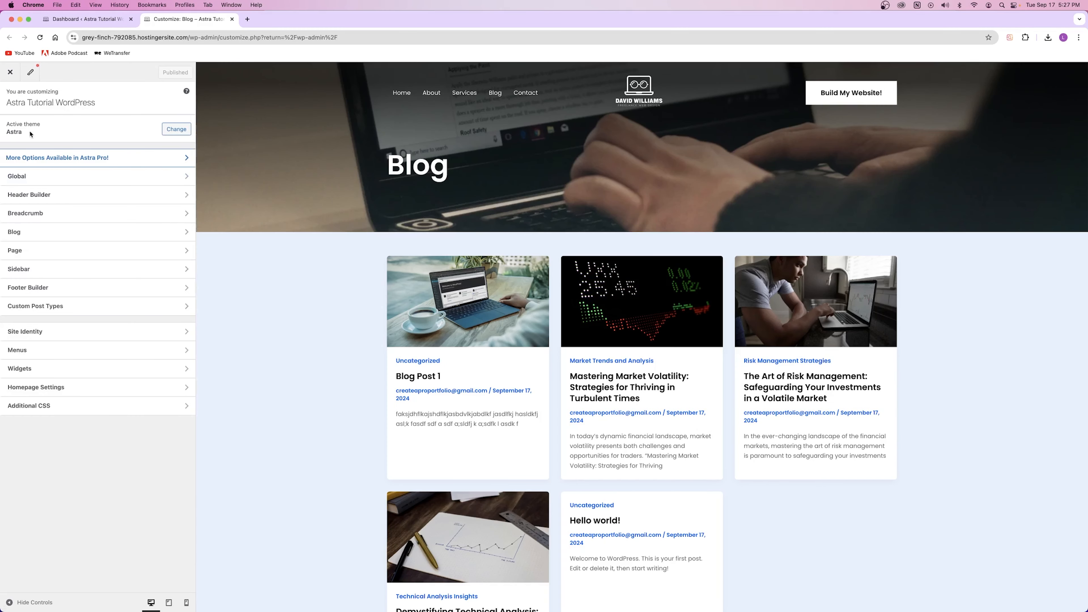
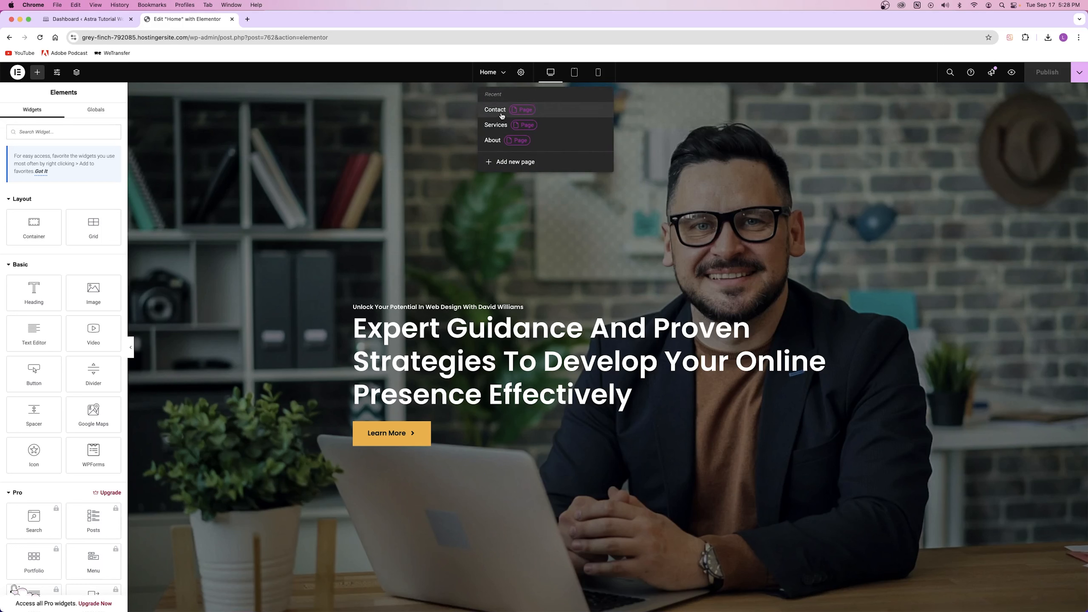
# View the recent pages available from the Home page's Elementor editor and look through the Home page's sections.
pyautogui.click(452, 136)
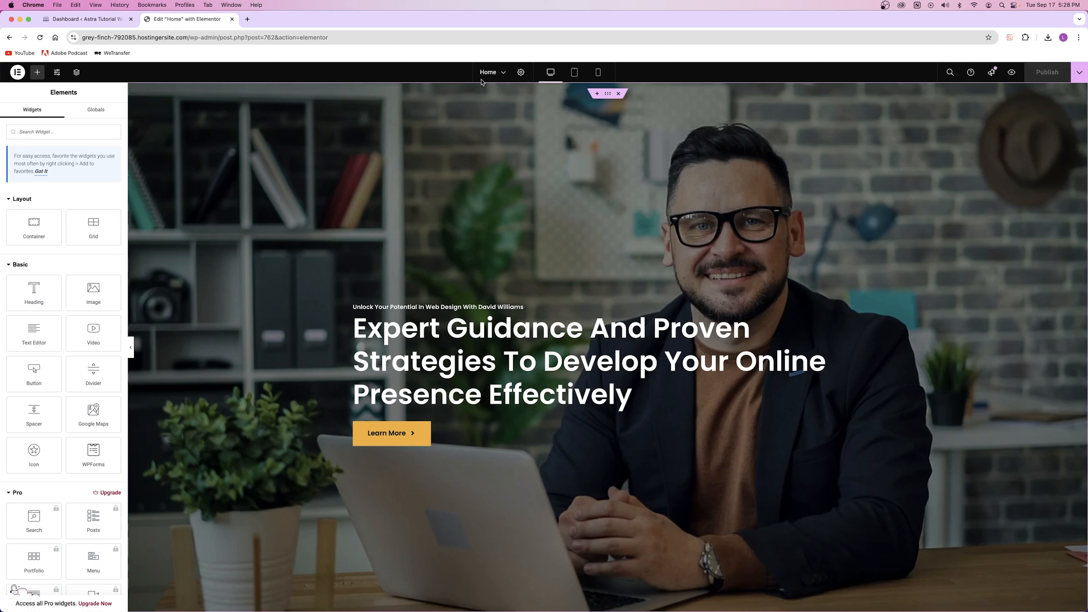
pyautogui.click(490, 72)
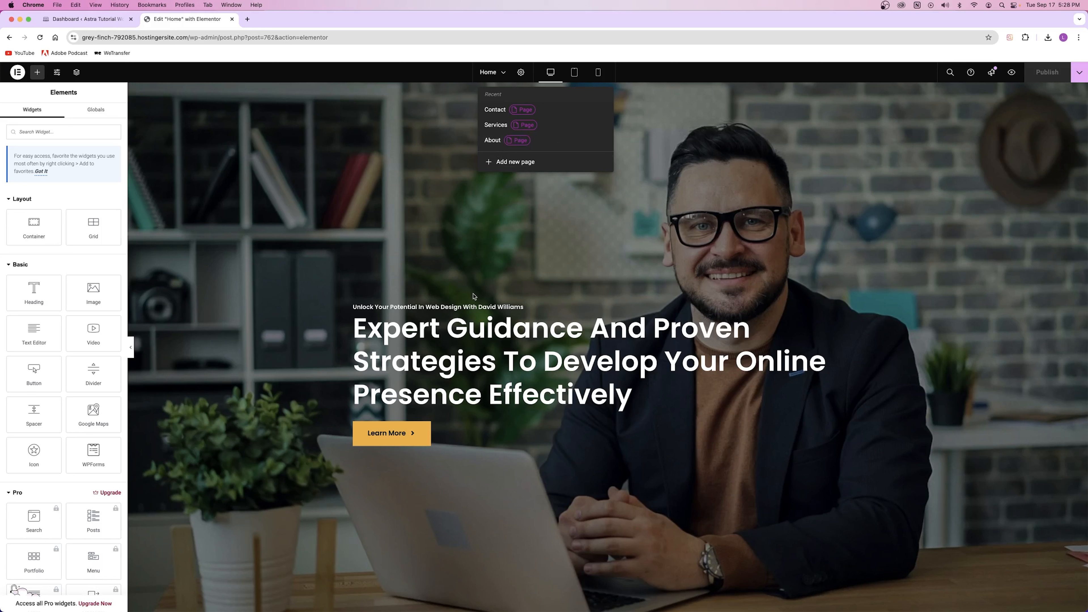
pyautogui.click(485, 309)
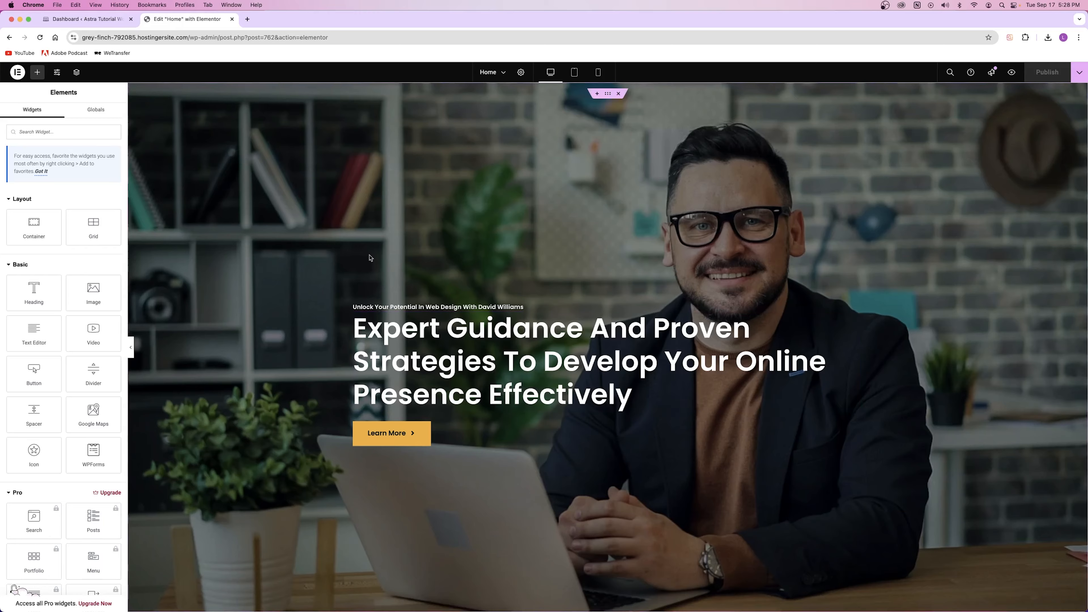
pyautogui.scroll(-15, 433, 260)
pyautogui.scroll(-15, 433, 260)
pyautogui.scroll(20, 433, 260)
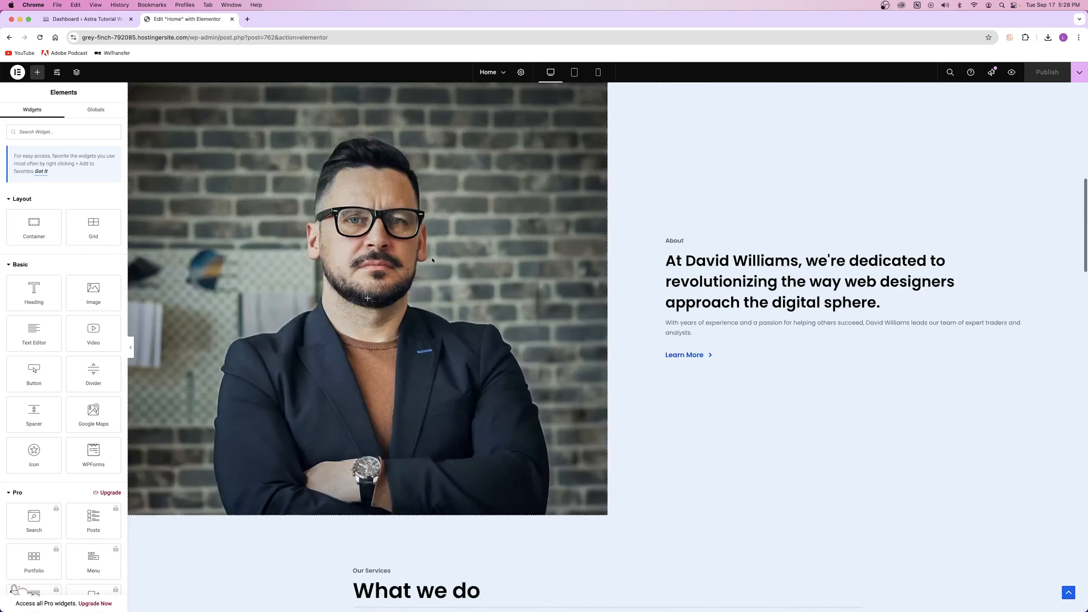
# Switch the Home page to the tablet view and examine how its sections are laid out.
pyautogui.click(574, 71)
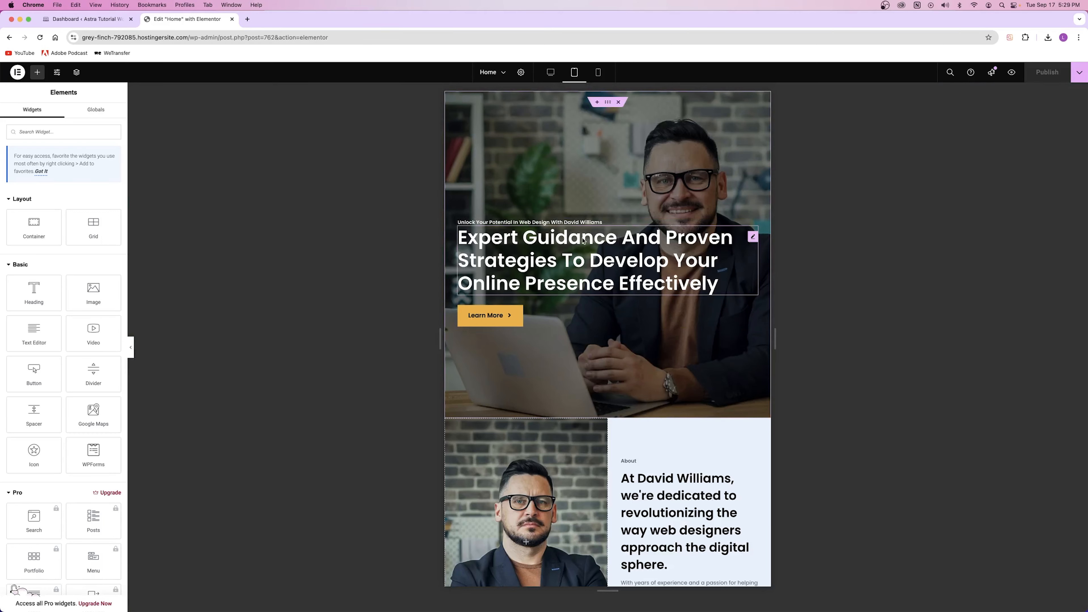
pyautogui.scroll(-10, 584, 224)
pyautogui.scroll(-15, 582, 228)
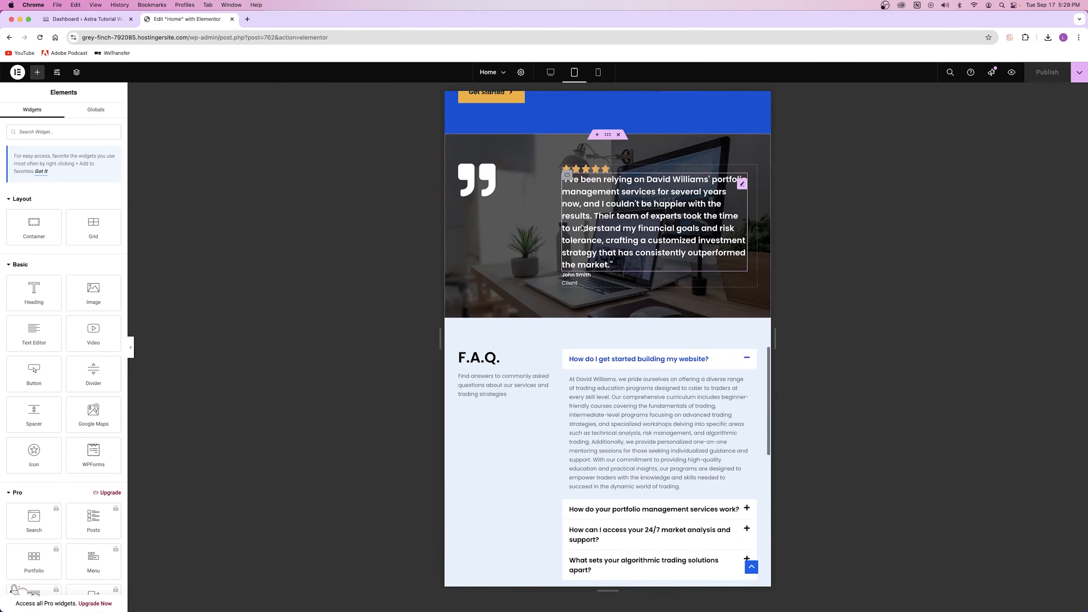
pyautogui.scroll(15, 581, 227)
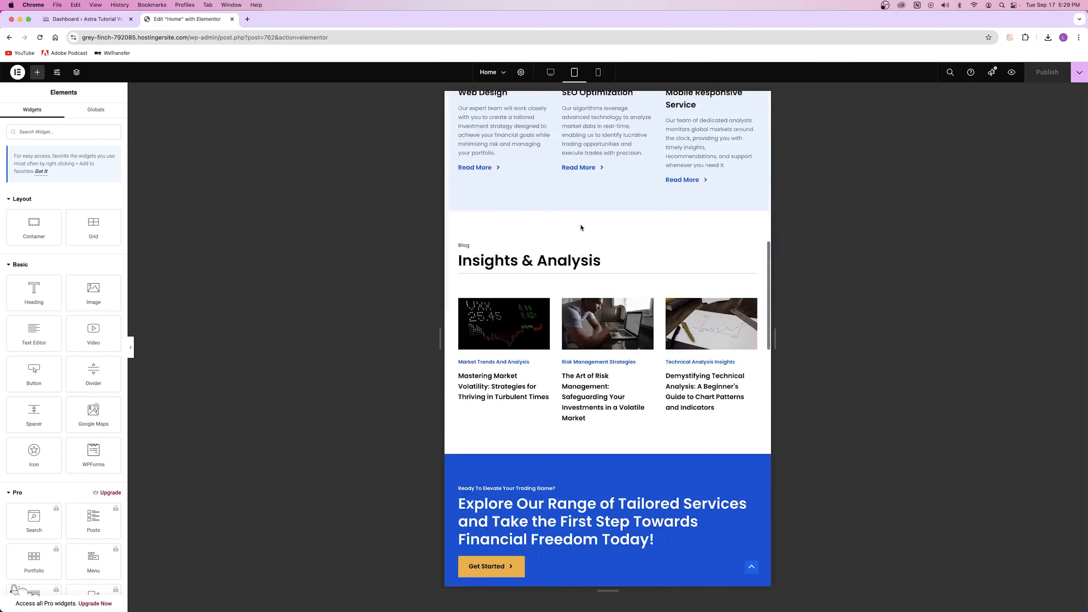
# Examine the Home page's sections in the mobile view and return to the desktop view.
pyautogui.click(598, 72)
pyautogui.scroll(-10, 586, 261)
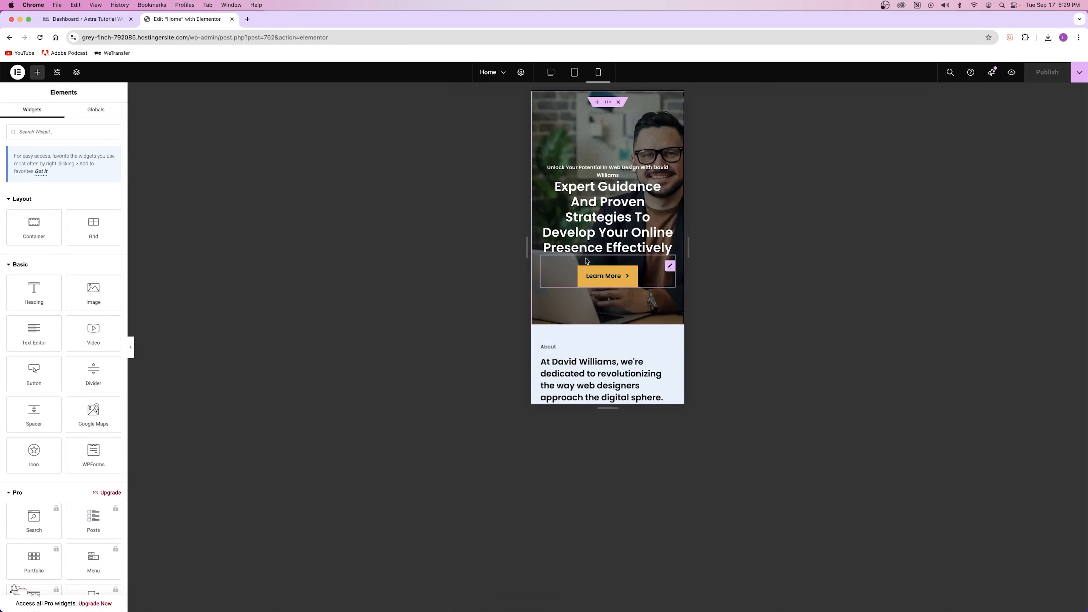
pyautogui.scroll(-15, 586, 260)
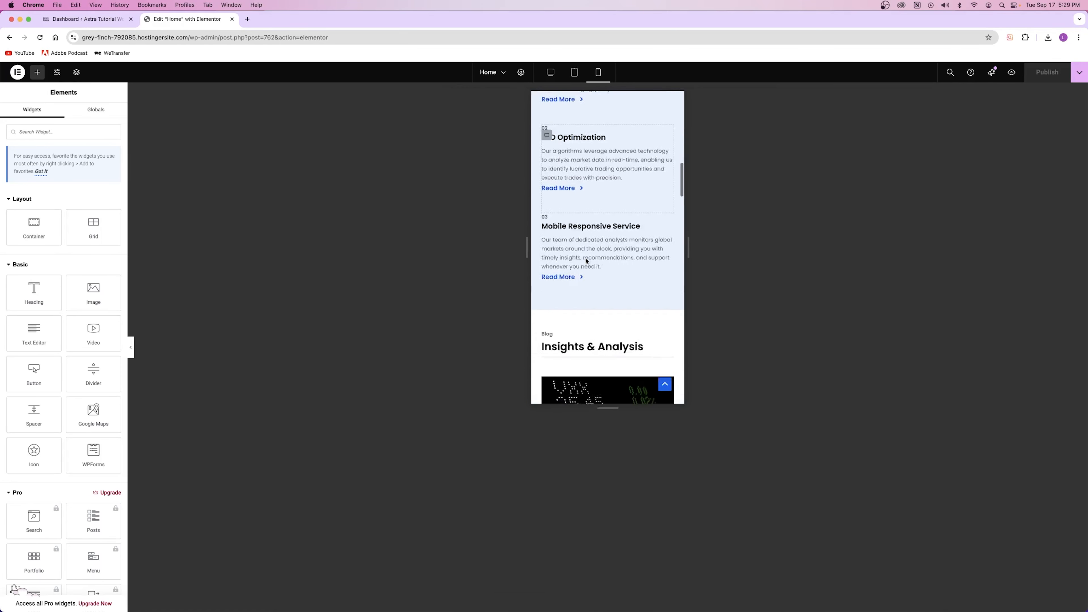
pyautogui.scroll(-15, 586, 261)
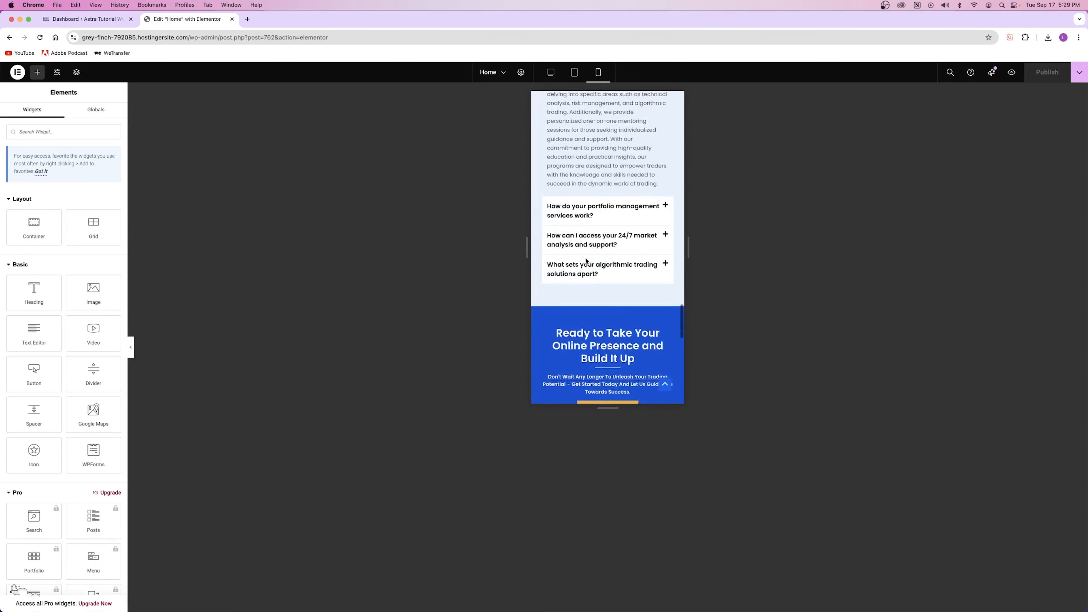
pyautogui.scroll(20, 585, 260)
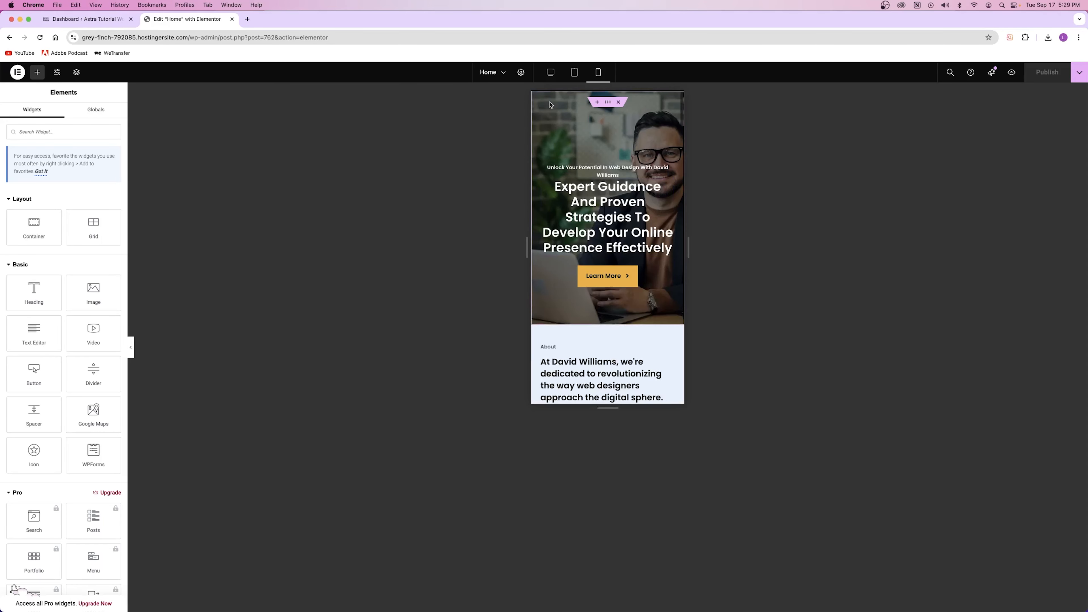
pyautogui.click(550, 72)
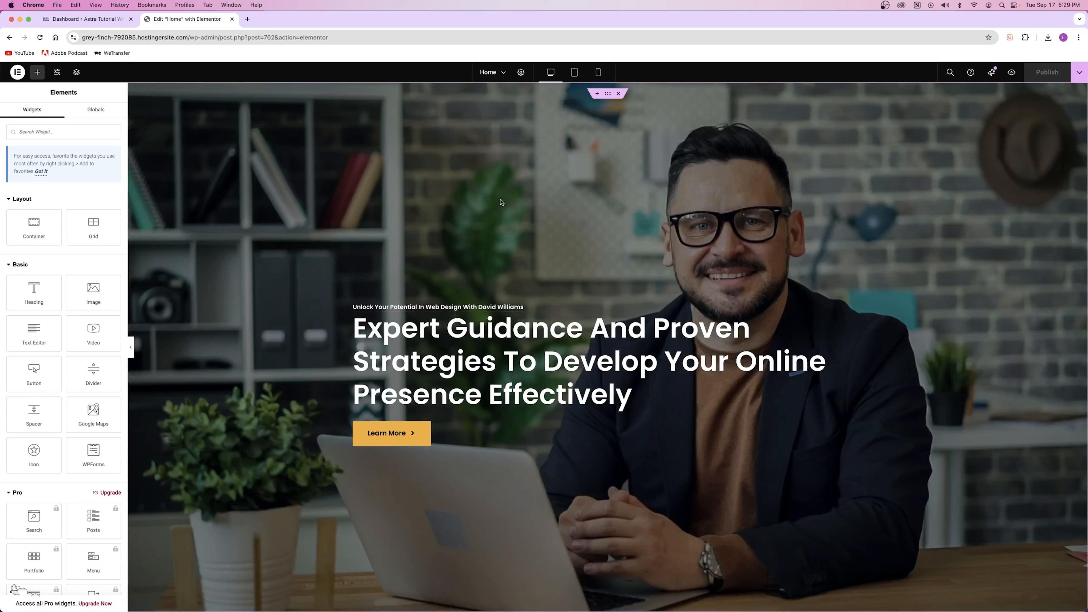
# Add a single-column container above the Home page's hero section and increase its minimum height.
pyautogui.click(597, 94)
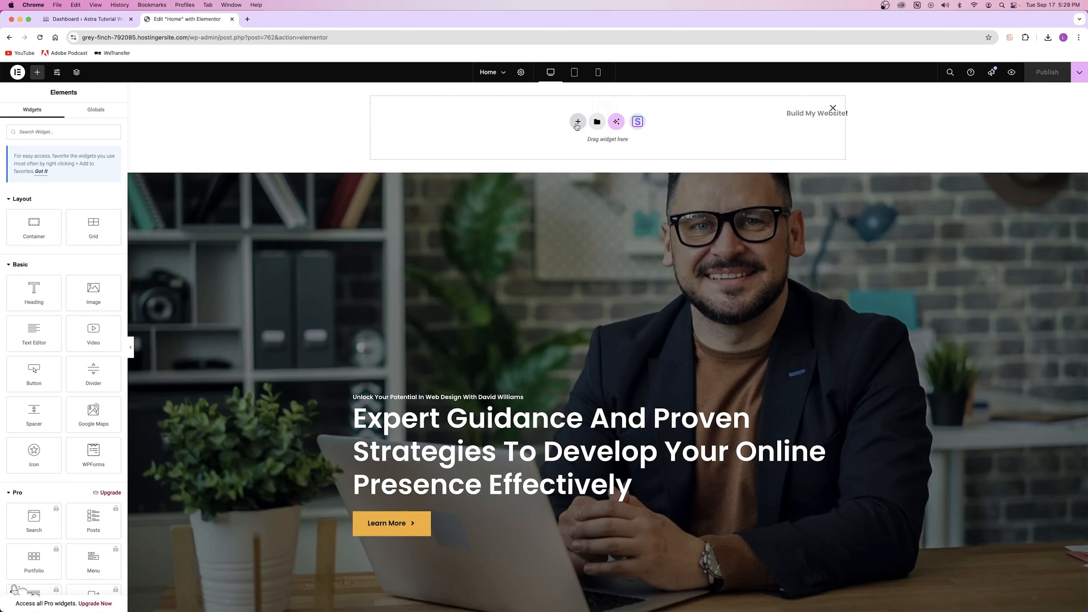
pyautogui.click(577, 123)
pyautogui.click(582, 142)
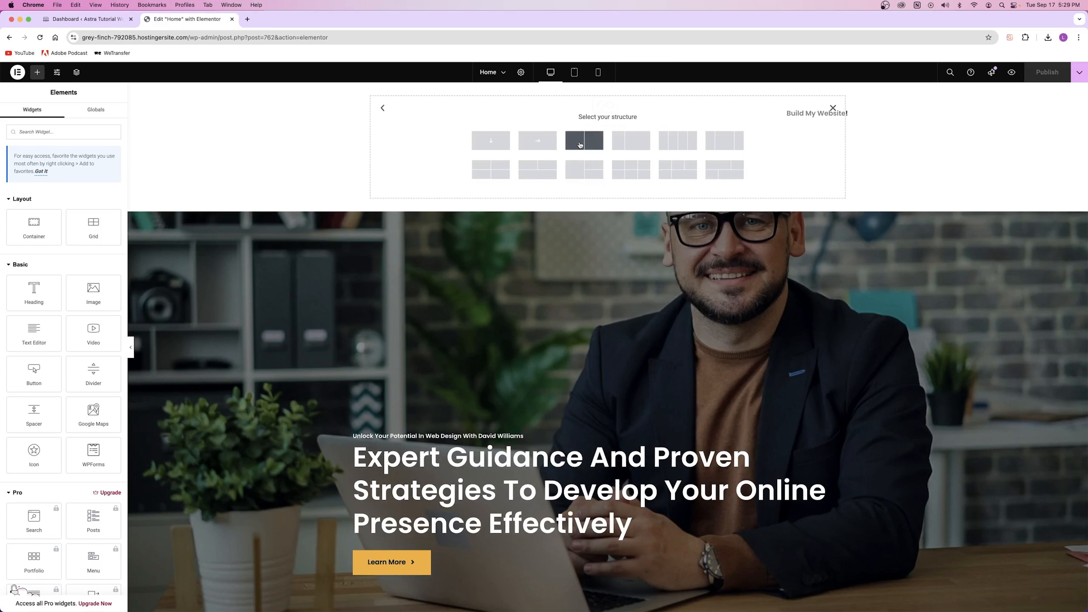
pyautogui.click(492, 141)
pyautogui.click(607, 104)
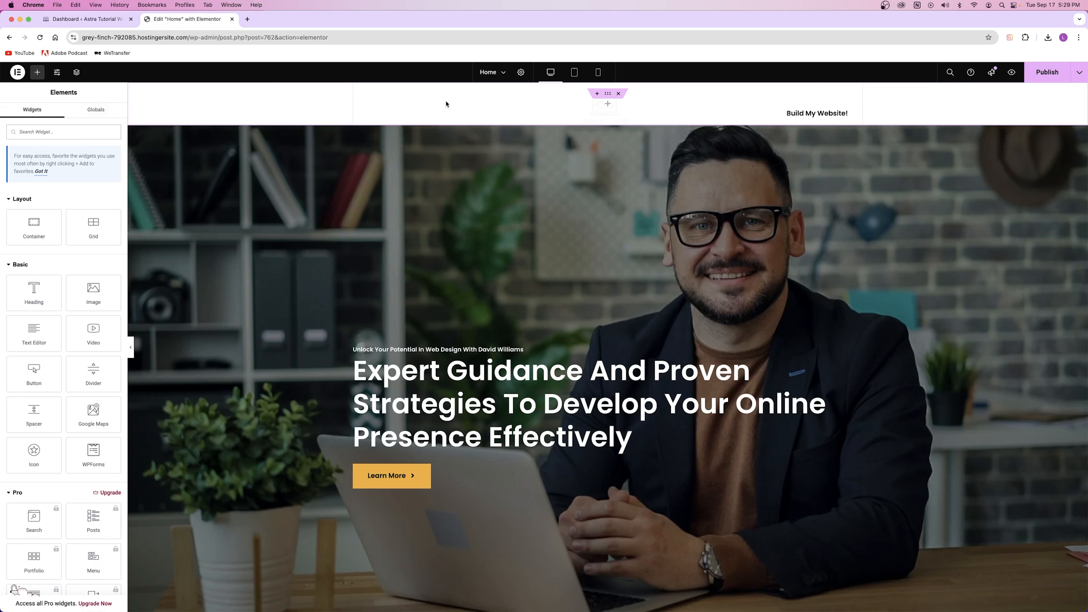
pyautogui.click(612, 94)
pyautogui.moveTo(48, 244); pyautogui.dragTo(76, 244)
# Give the new container a slideshow background with three images: the man at the laptop, the couple at the desk, and the seated man.
pyautogui.click(60, 115)
pyautogui.click(79, 183)
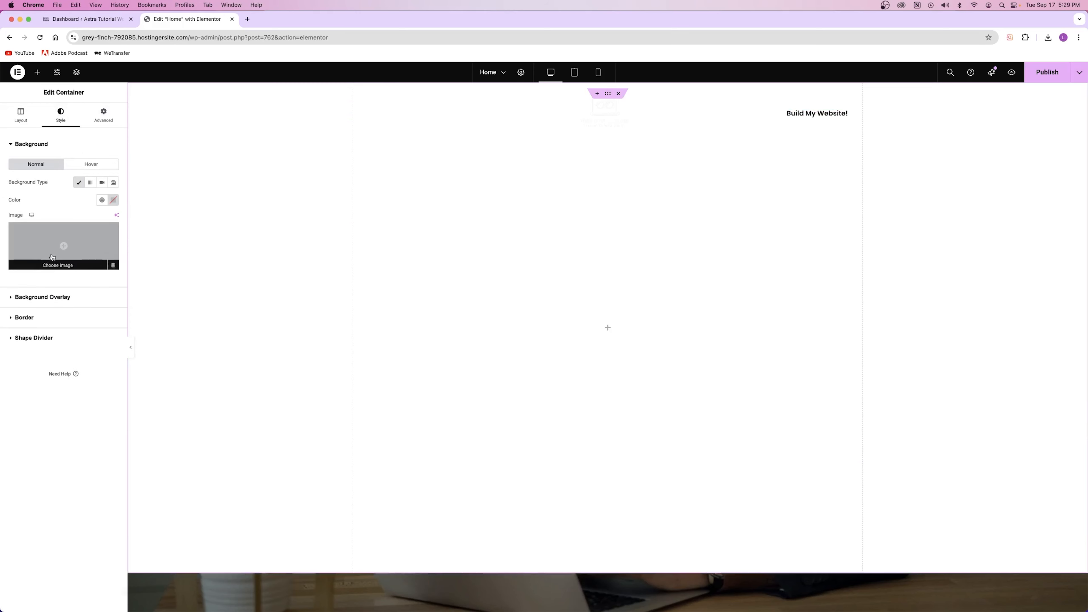
pyautogui.click(113, 182)
pyautogui.click(23, 221)
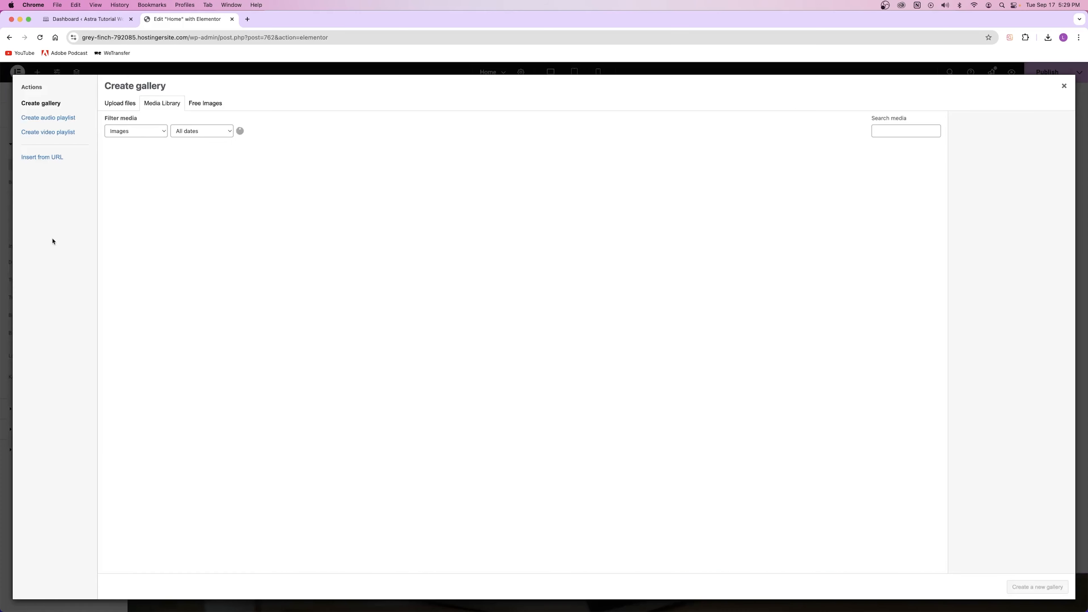
pyautogui.click(703, 185)
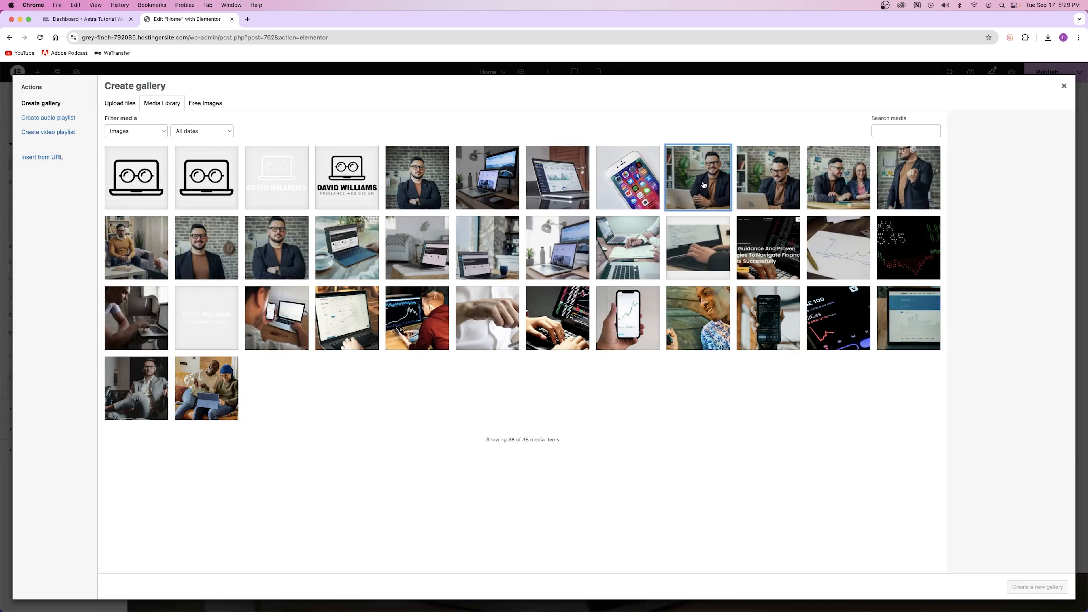
pyautogui.click(847, 192)
pyautogui.click(150, 251)
pyautogui.click(1037, 587)
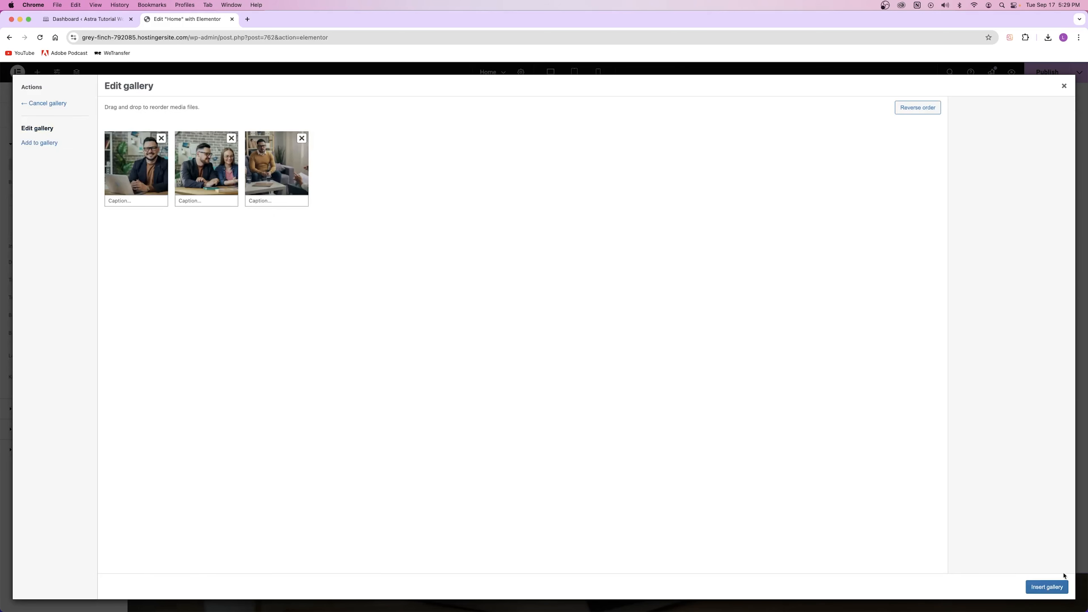
pyautogui.click(1056, 590)
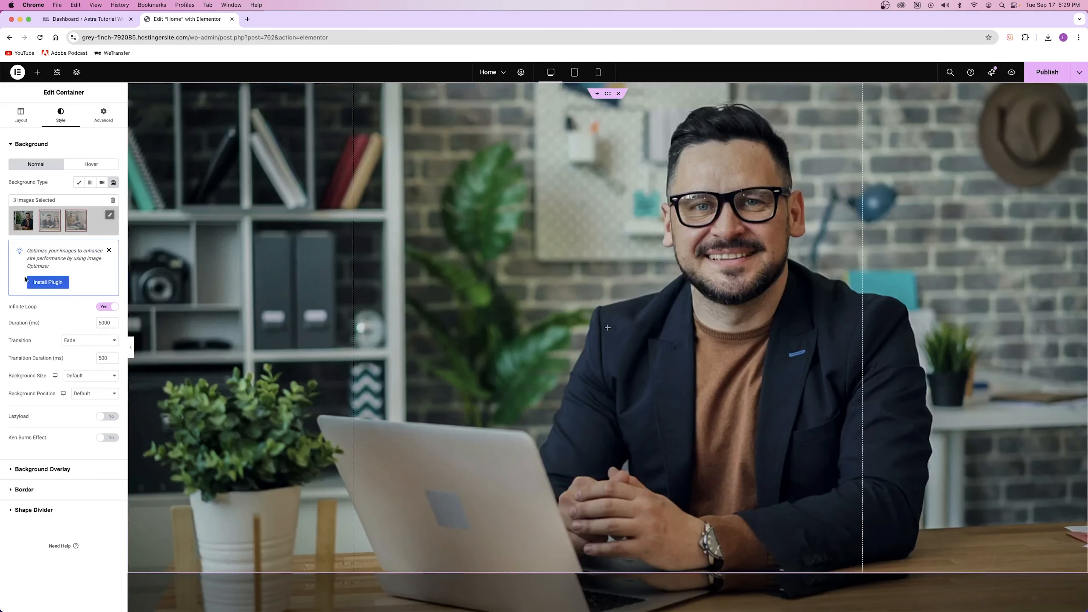
# Set the slideshow's Background Size to Cover and view the Background Position options.
pyautogui.click(94, 377)
pyautogui.click(85, 395)
pyautogui.click(89, 393)
pyautogui.click(44, 493)
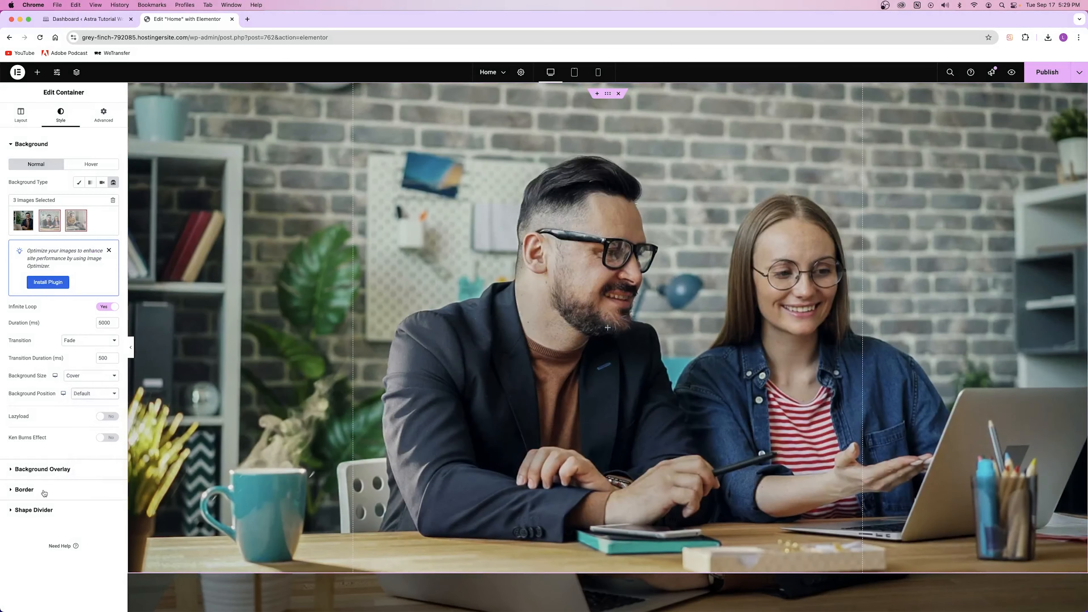
# Give the slideshow container a black background overlay with an opacity of 0.32.
pyautogui.click(40, 470)
pyautogui.click(101, 202)
pyautogui.click(113, 220)
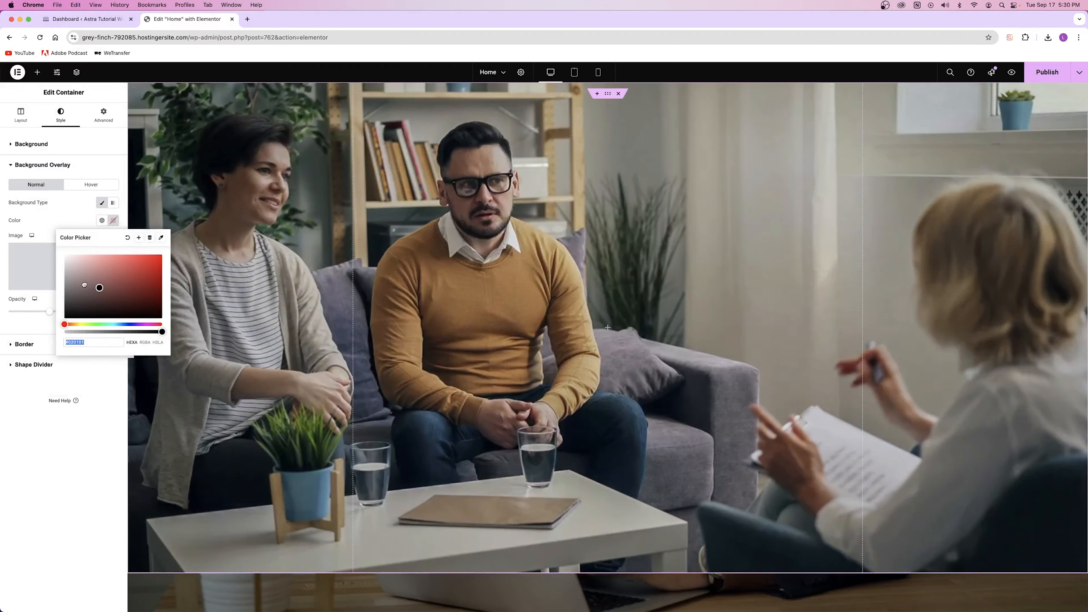
pyautogui.moveTo(84, 284); pyautogui.dragTo(65, 318)
pyautogui.click(57, 223)
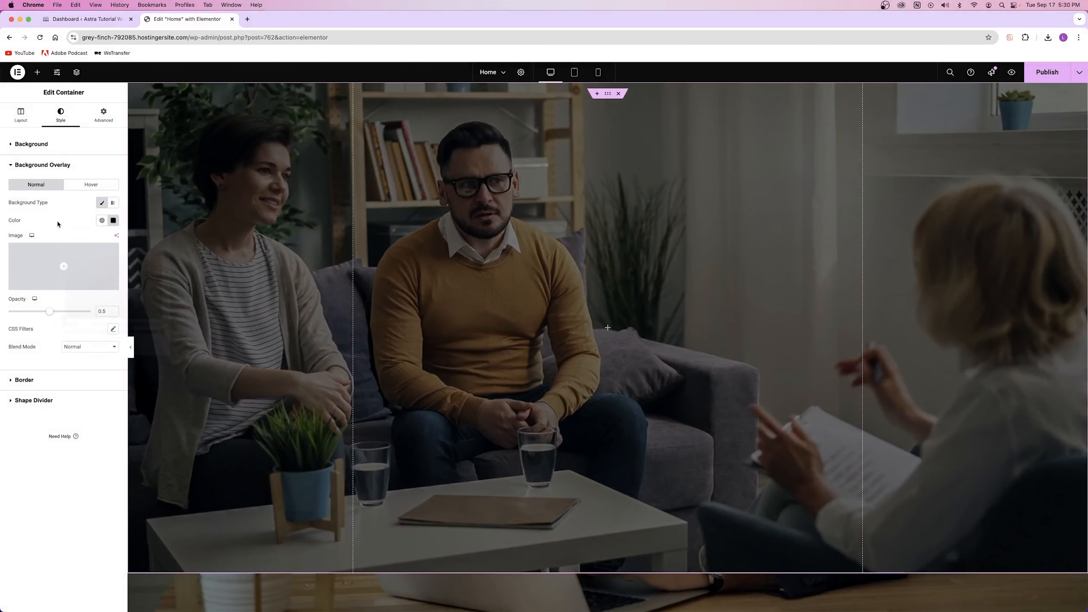
pyautogui.moveTo(44, 316); pyautogui.dragTo(35, 312)
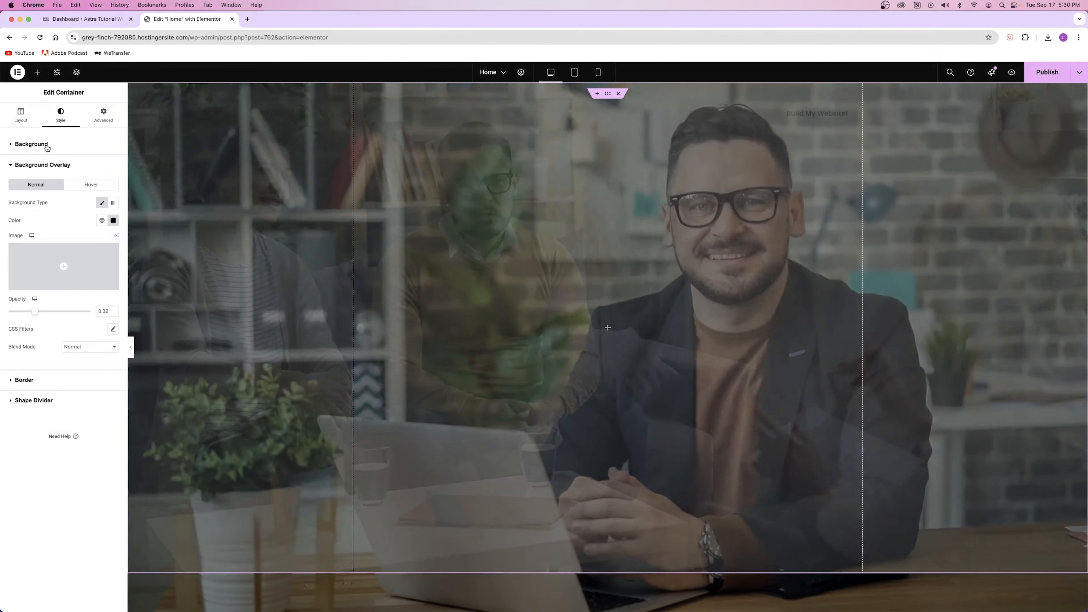
pyautogui.click(44, 144)
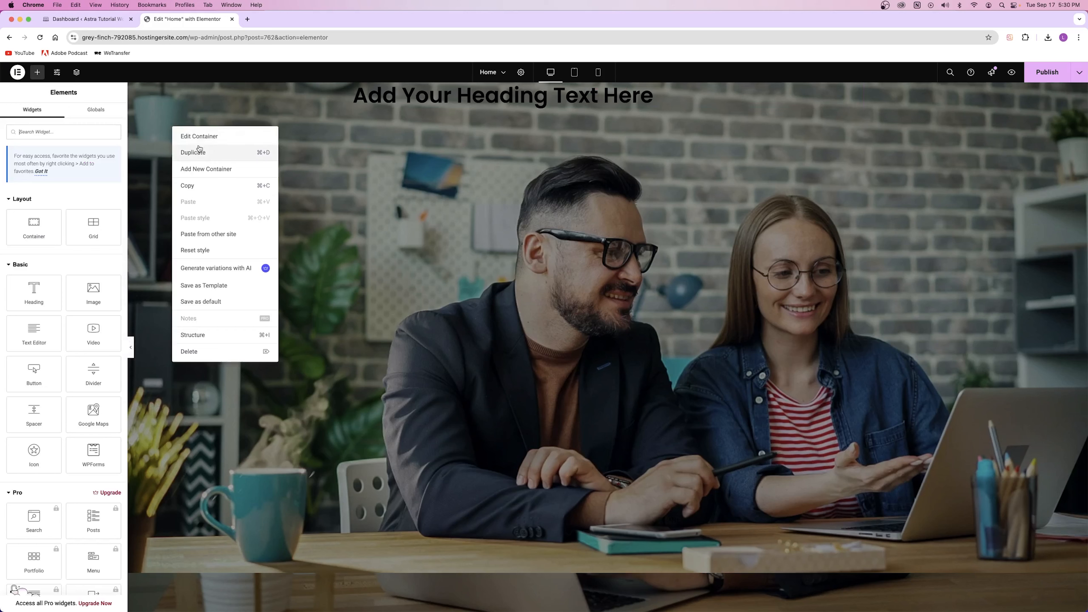
# Set the container's Justify Content to Center and give its heading white, centre-aligned text.
pyautogui.click(200, 136)
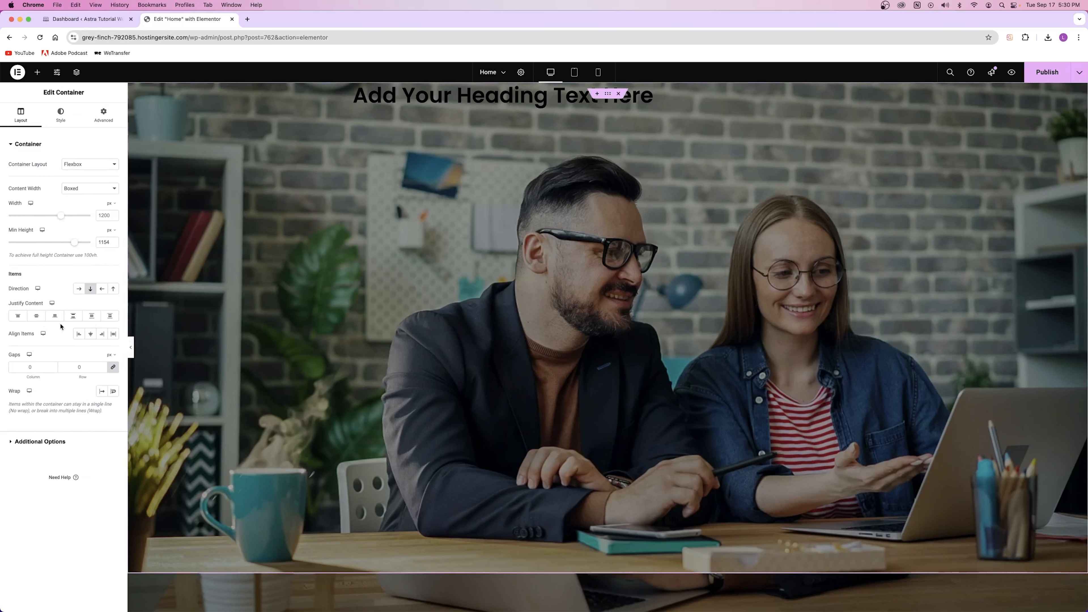
pyautogui.click(36, 316)
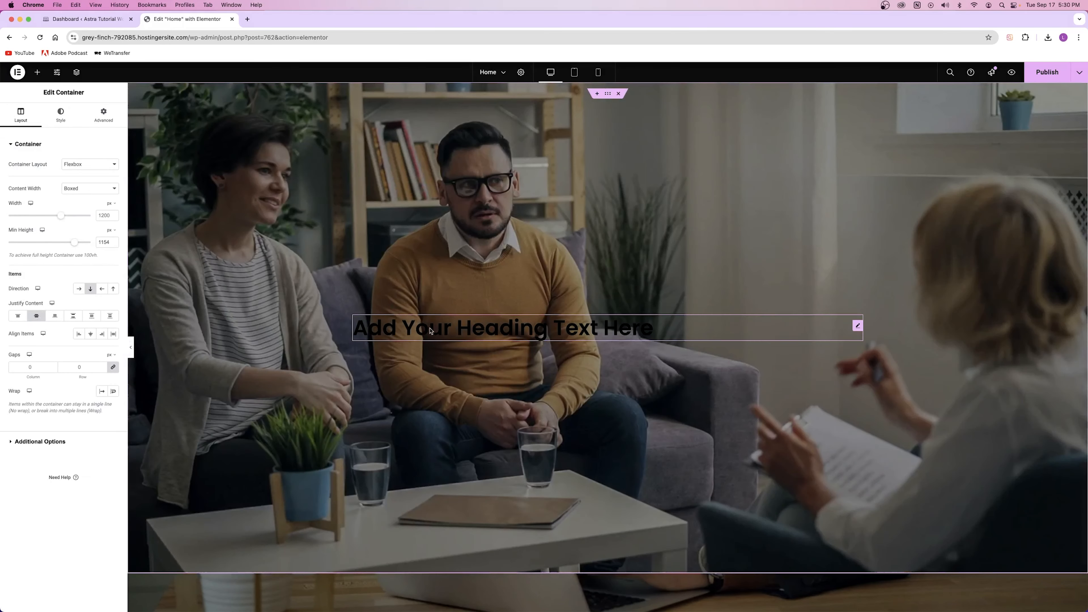
pyautogui.click(61, 115)
pyautogui.click(113, 182)
pyautogui.moveTo(68, 220); pyautogui.dragTo(48, 191)
pyautogui.click(48, 191)
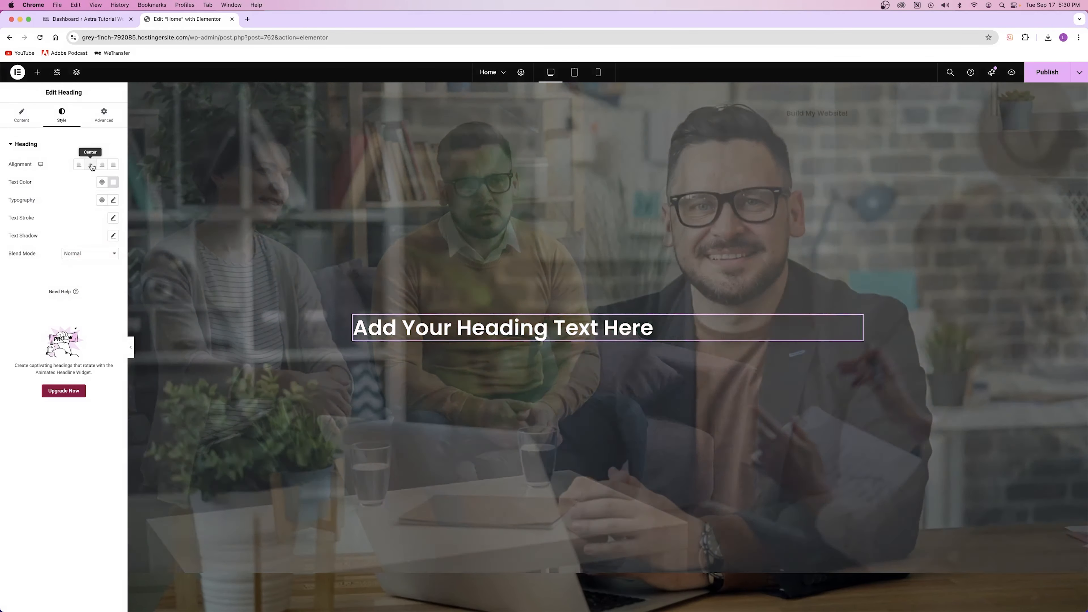
pyautogui.click(90, 164)
# Change the heading's title to "build your website today" and set its text transform to Uppercase.
pyautogui.click(33, 120)
pyautogui.tripleClick(32, 174)
pyautogui.write('build your website today')
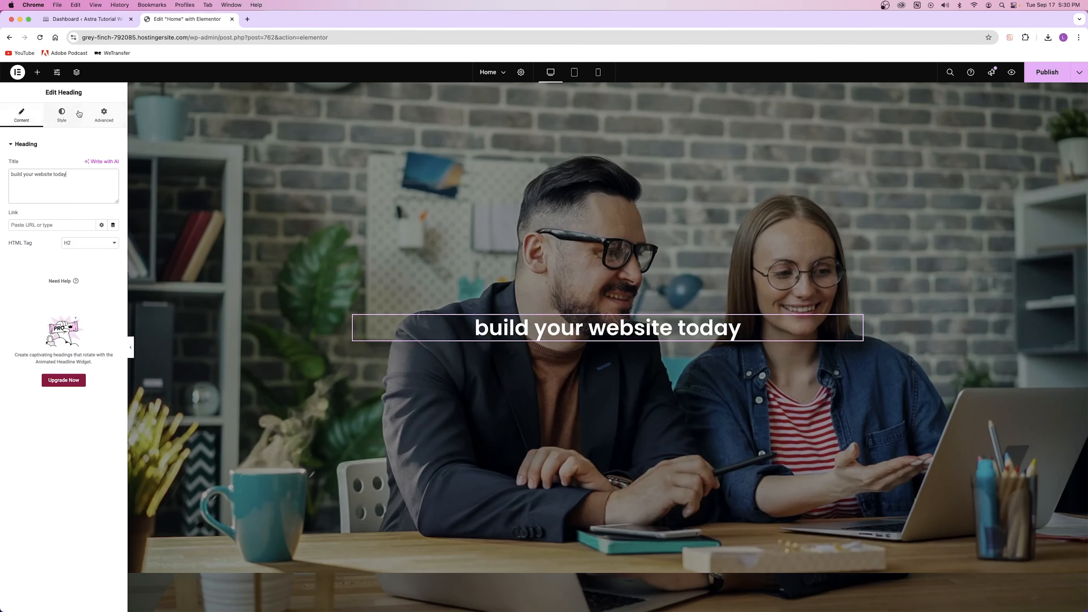
pyautogui.click(62, 115)
pyautogui.click(113, 200)
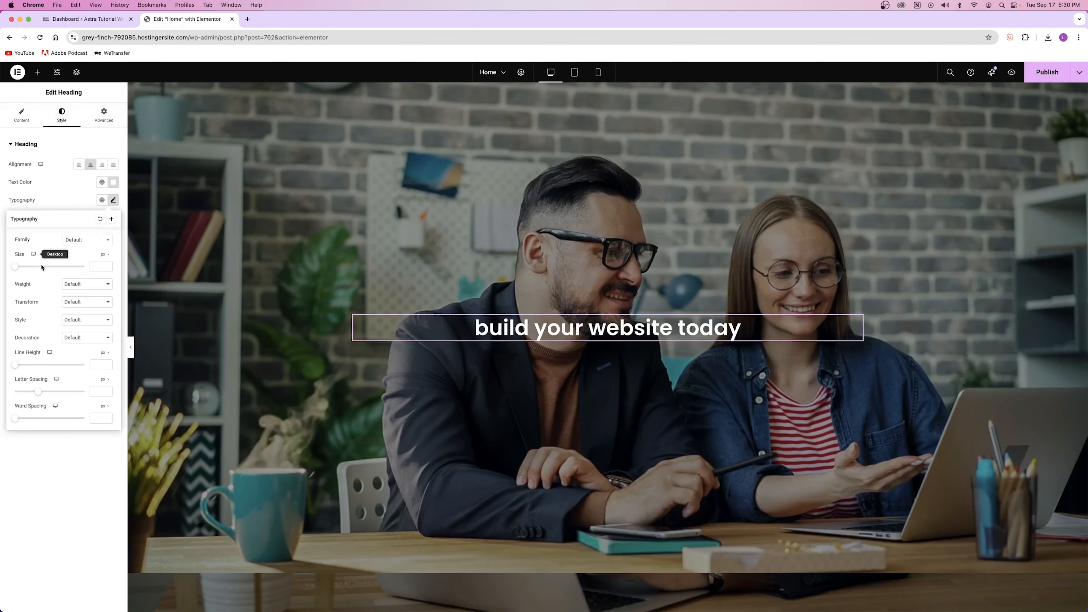
pyautogui.click(79, 301)
pyautogui.click(84, 309)
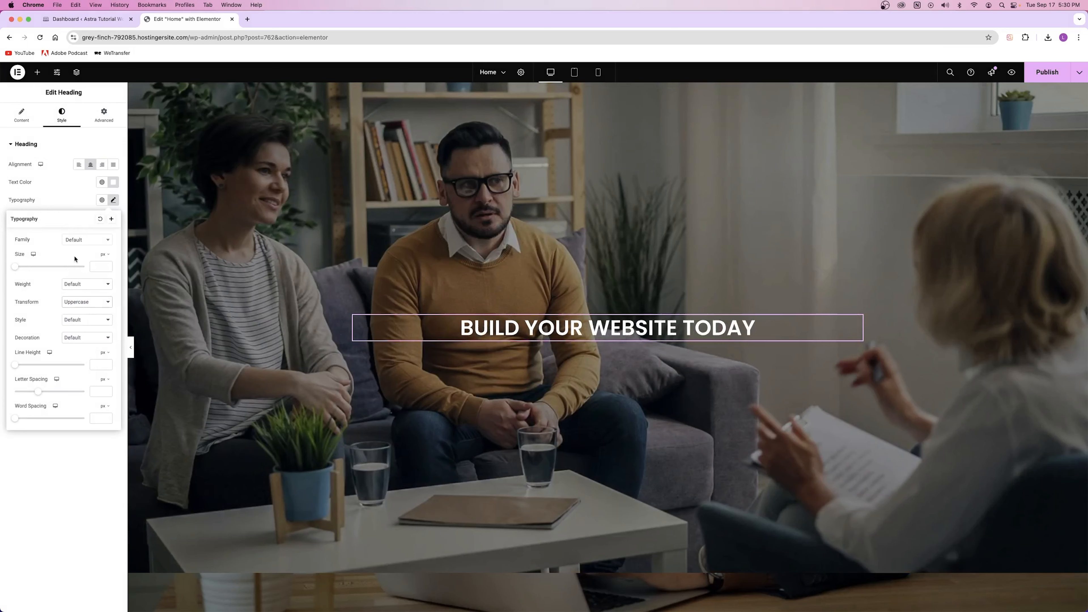
# Duplicate the heading and set the upper copy's font size to 22 px and letter spacing to 5.5 px.
pyautogui.click(600, 328)
pyautogui.rightClick(599, 336)
pyautogui.click(613, 354)
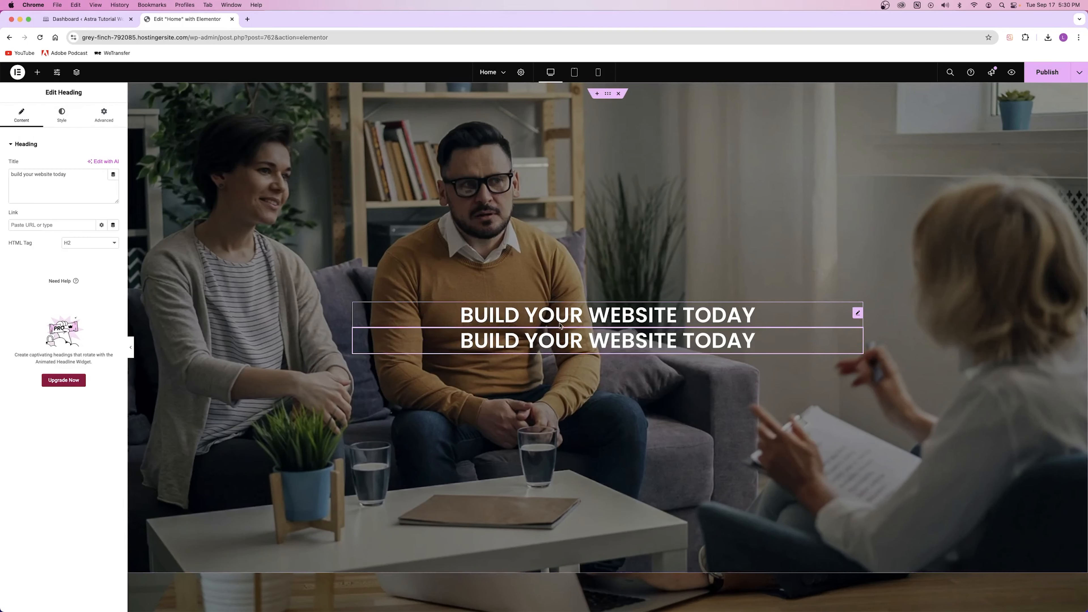
pyautogui.click(113, 200)
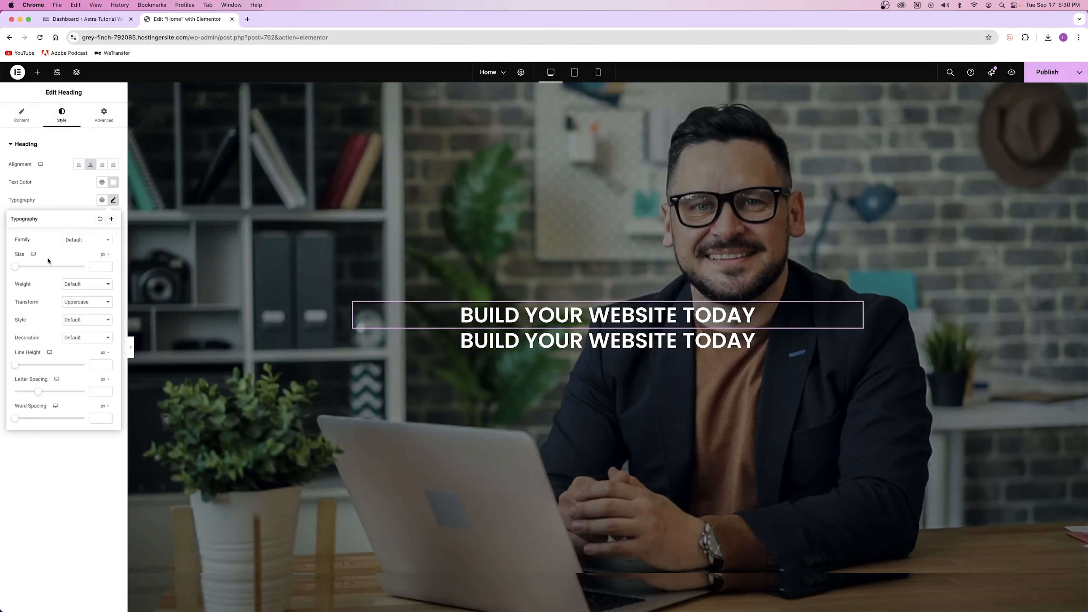
pyautogui.moveTo(17, 269); pyautogui.dragTo(24, 270)
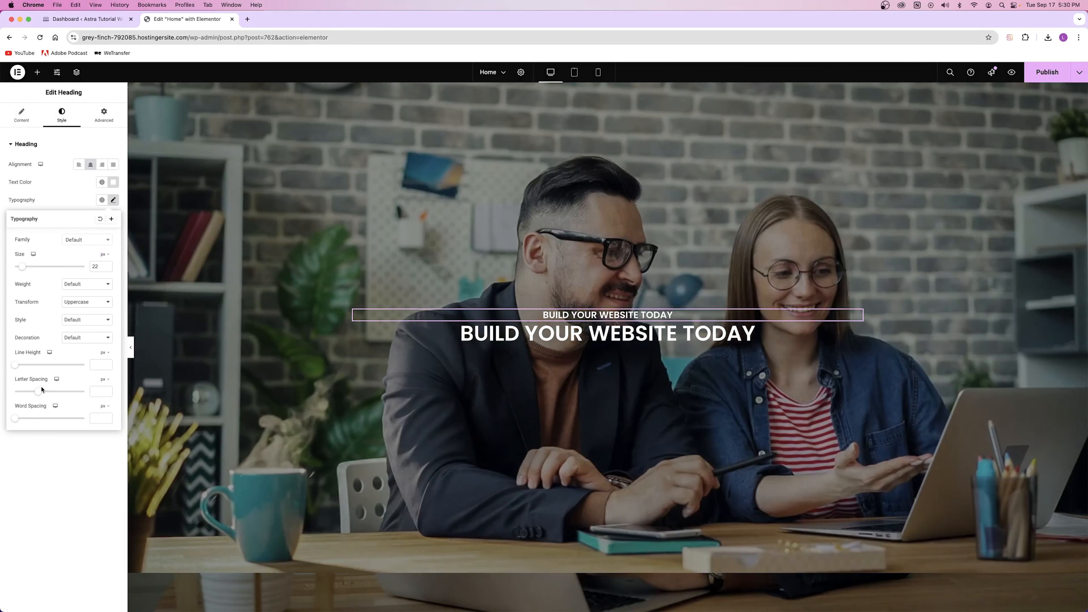
pyautogui.moveTo(38, 391); pyautogui.dragTo(66, 393)
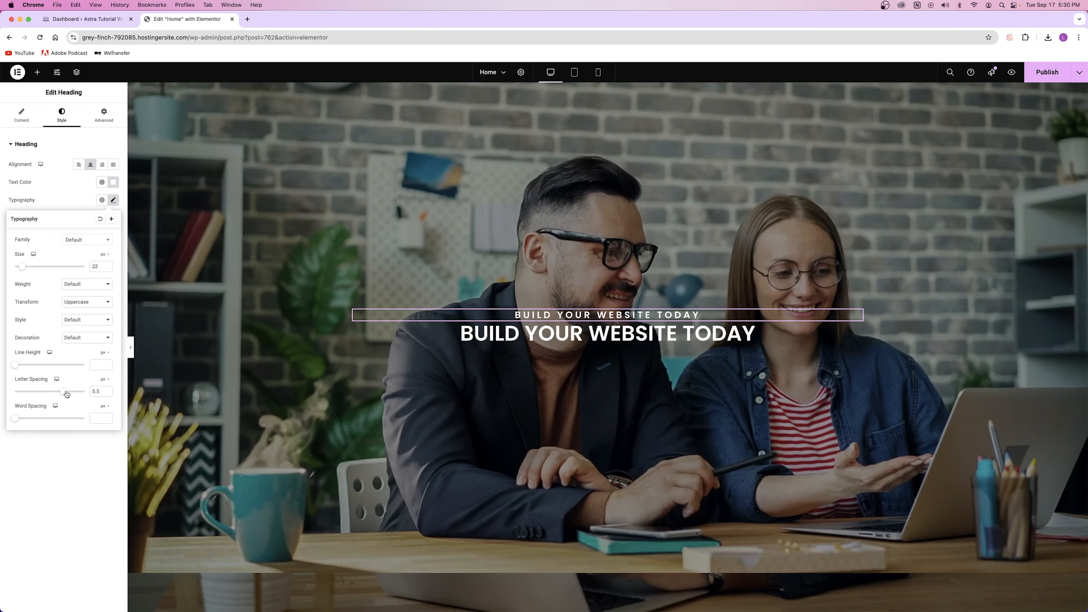
# Change the lower heading's title to "have your dream site in minutes".
pyautogui.click(514, 335)
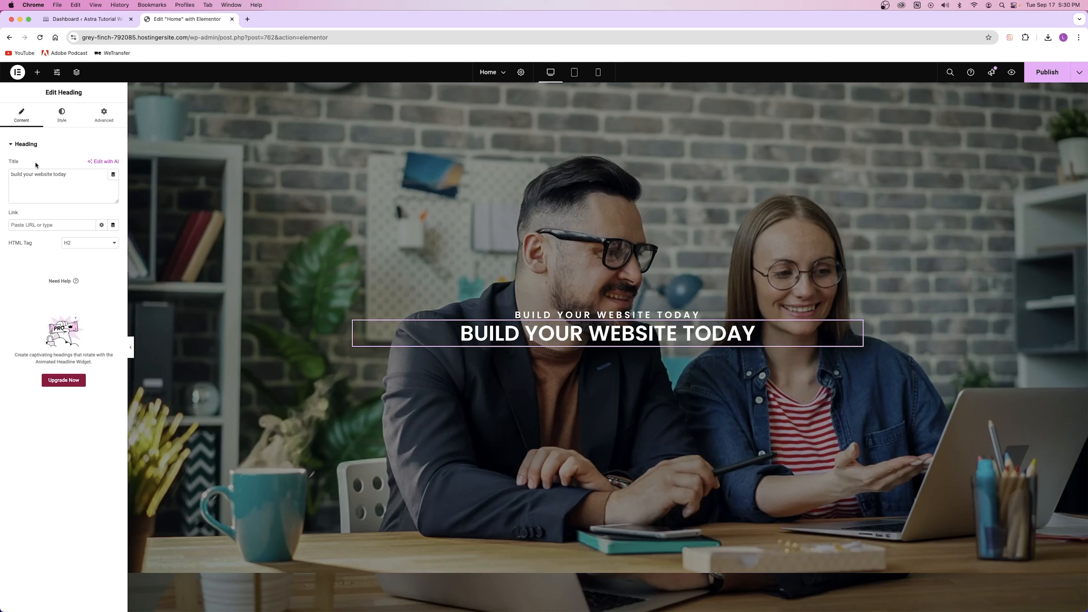
pyautogui.tripleClick(30, 174)
pyautogui.write('have your dream site in minutes')
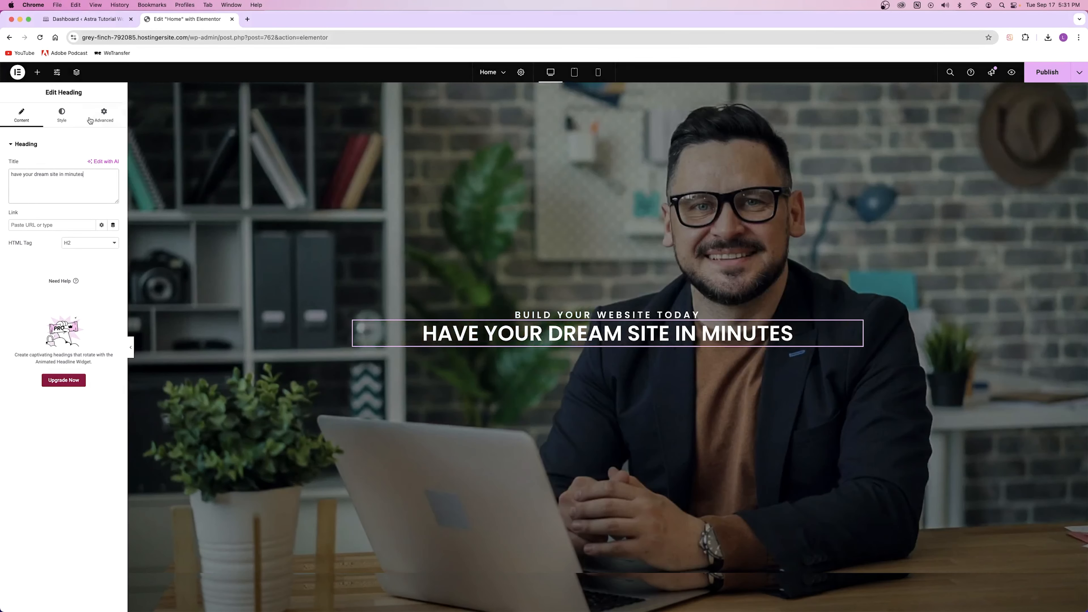
# Add a divider below the two headings, about 33% wide and centre-aligned.
pyautogui.click(38, 72)
pyautogui.moveTo(94, 373); pyautogui.dragTo(547, 347)
pyautogui.moveTo(90, 191); pyautogui.dragTo(46, 194)
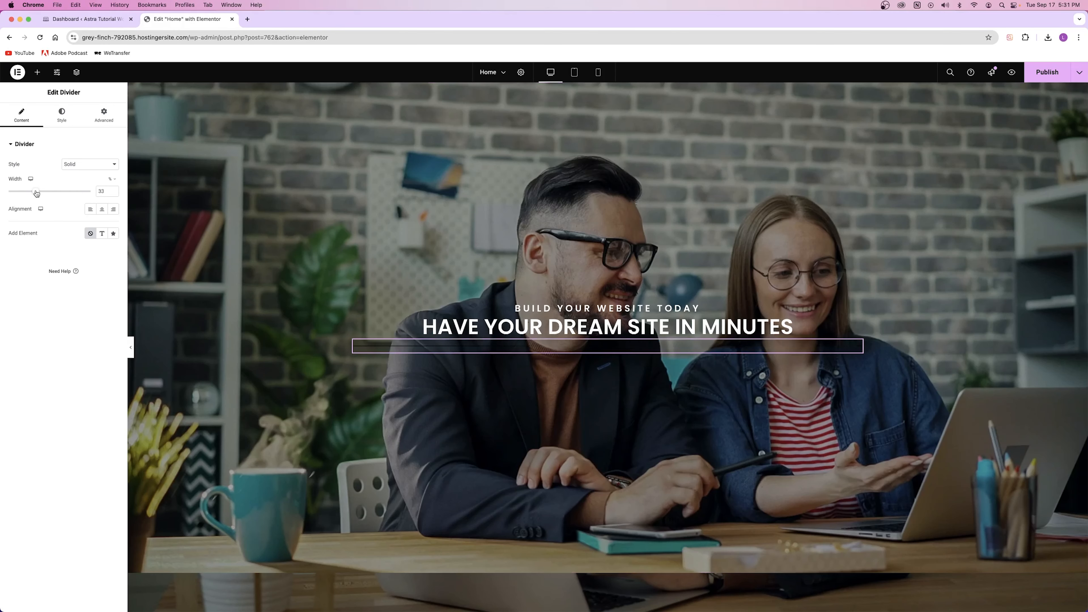
pyautogui.click(101, 209)
# Make the divider white and set its weight to about 4.7 px.
pyautogui.click(62, 115)
pyautogui.click(113, 167)
pyautogui.moveTo(93, 208); pyautogui.dragTo(45, 194)
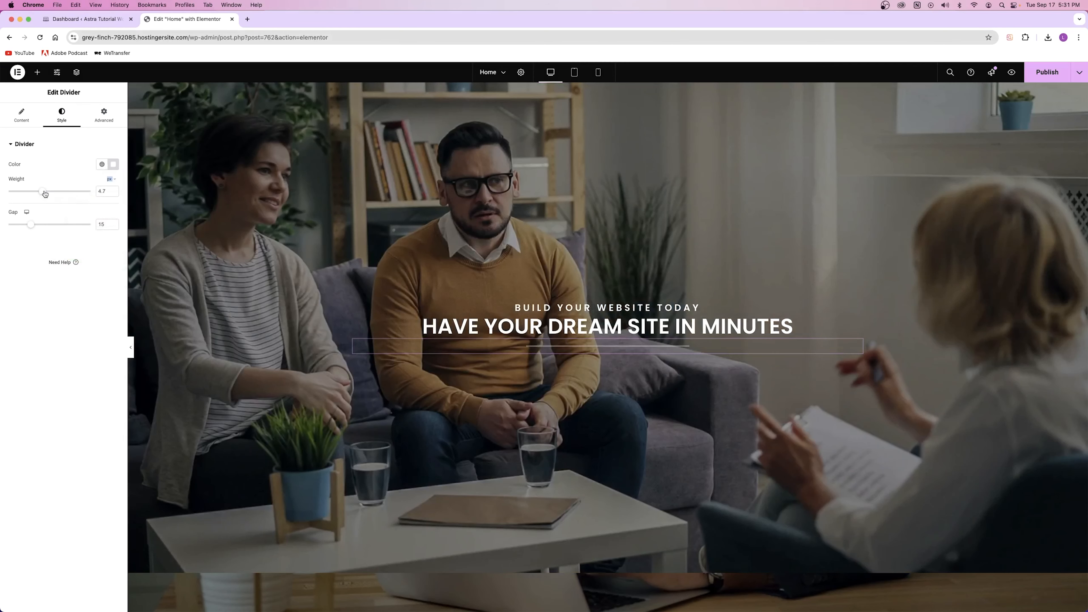
# Add a button below the divider and centre it.
pyautogui.click(36, 72)
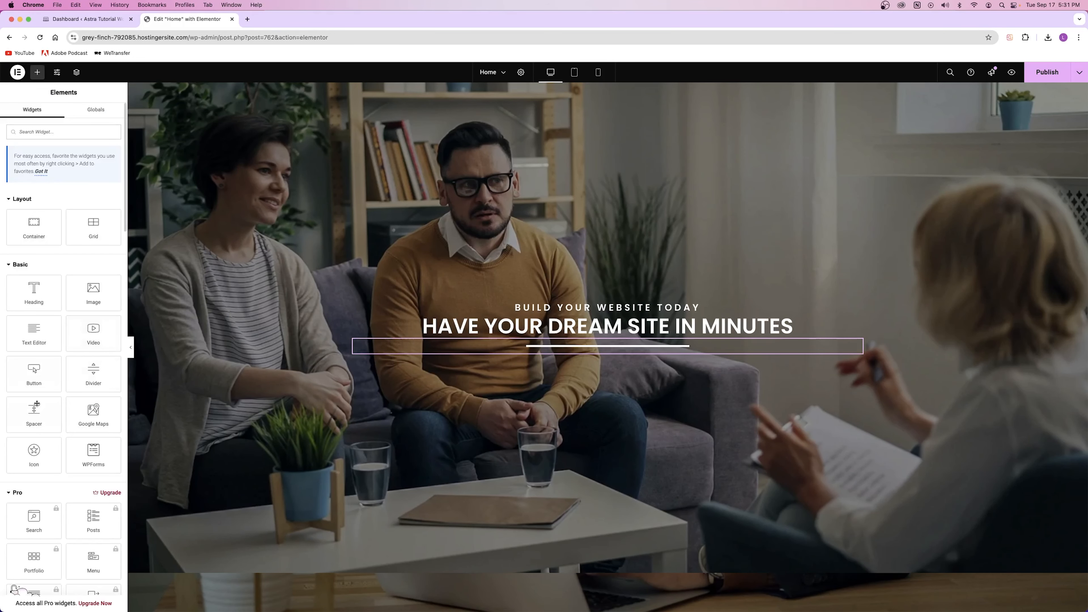
pyautogui.moveTo(35, 373); pyautogui.dragTo(593, 357)
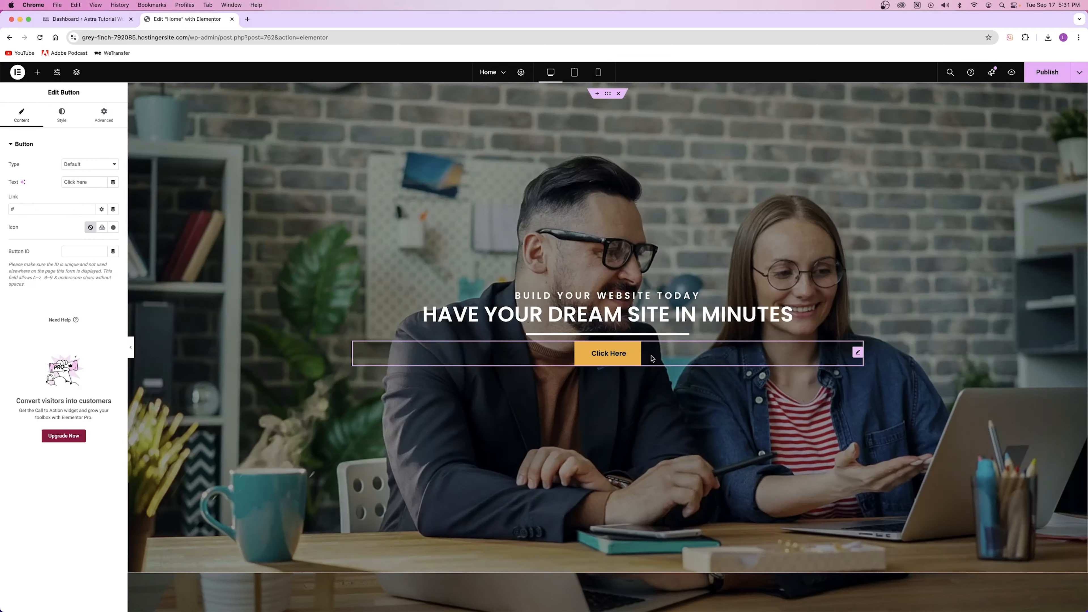
# Enlarge the "have your dream site in minutes" heading to a font size of 84 px.
pyautogui.click(584, 294)
pyautogui.click(591, 315)
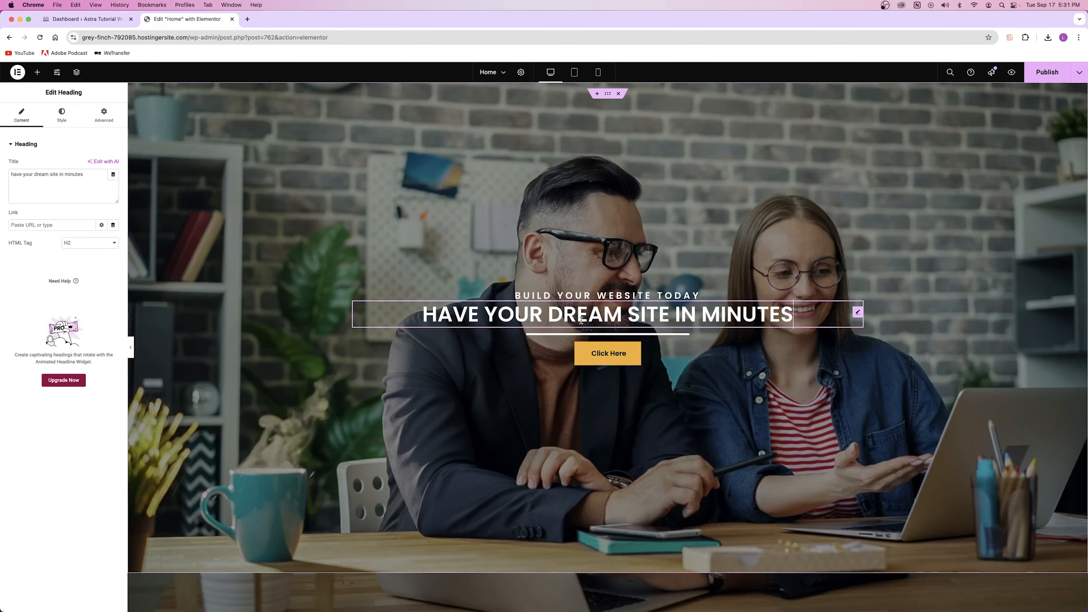
pyautogui.click(62, 115)
pyautogui.click(113, 201)
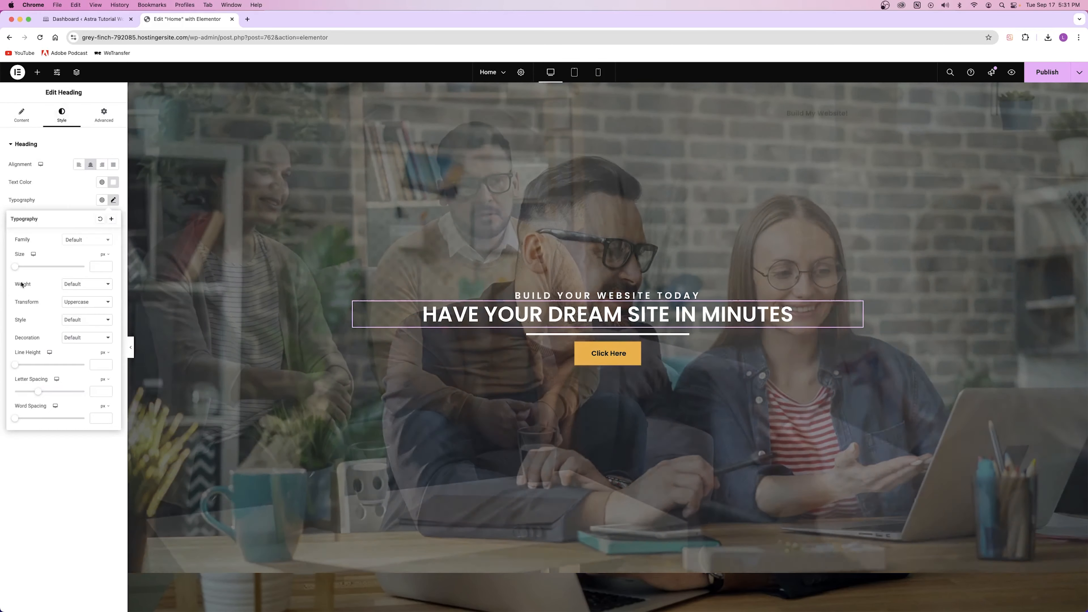
# Set the slideshow container's Content Width to Full Width.
pyautogui.rightClick(268, 242)
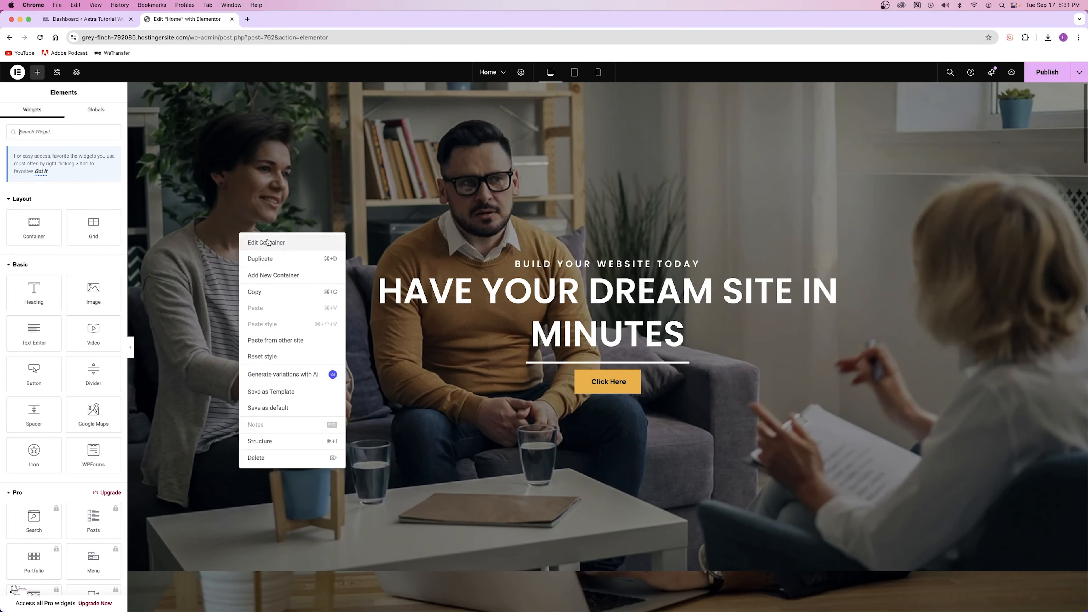
pyautogui.click(268, 243)
pyautogui.click(73, 189)
pyautogui.click(78, 198)
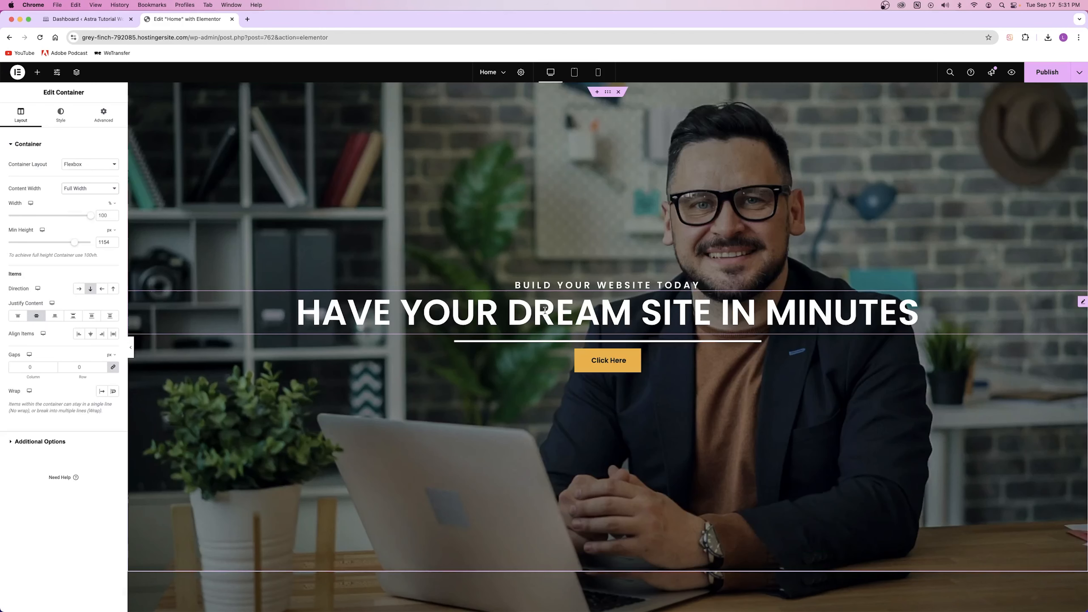
pyautogui.click(105, 120)
pyautogui.click(21, 115)
# Add a text editor between the main heading and the divider, with white (#FFFFFF), centre-aligned text.
pyautogui.click(37, 73)
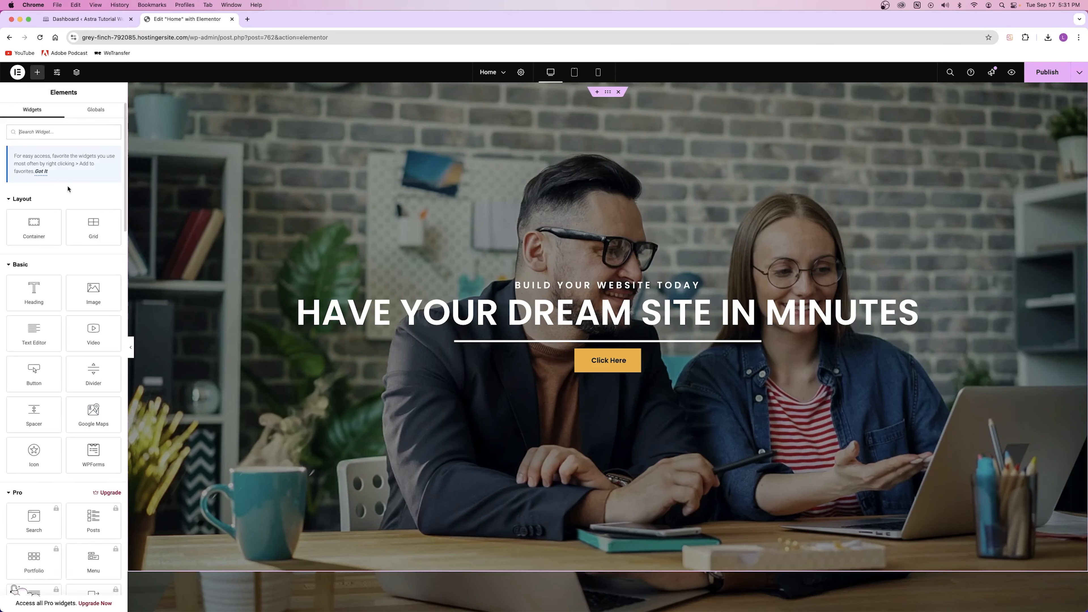
pyautogui.moveTo(31, 338); pyautogui.dragTo(645, 331)
pyautogui.click(61, 116)
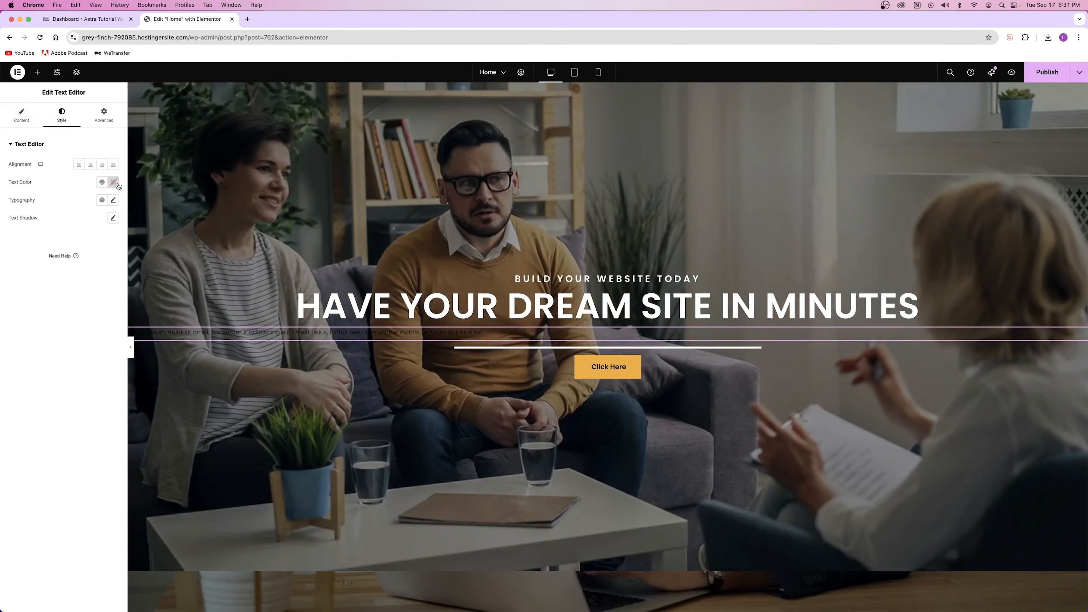
pyautogui.click(116, 184)
pyautogui.click(64, 220)
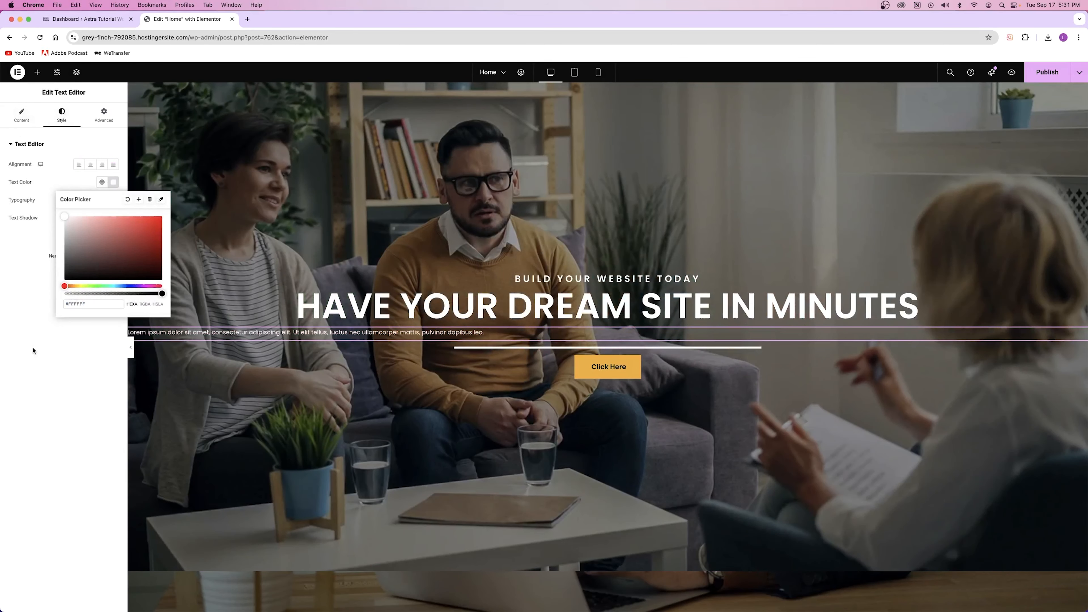
pyautogui.click(33, 349)
pyautogui.click(91, 164)
# Lengthen the lorem ipsum paragraph by copying its opening part through "ullamcorper" and pasting it repeatedly.
pyautogui.click(23, 120)
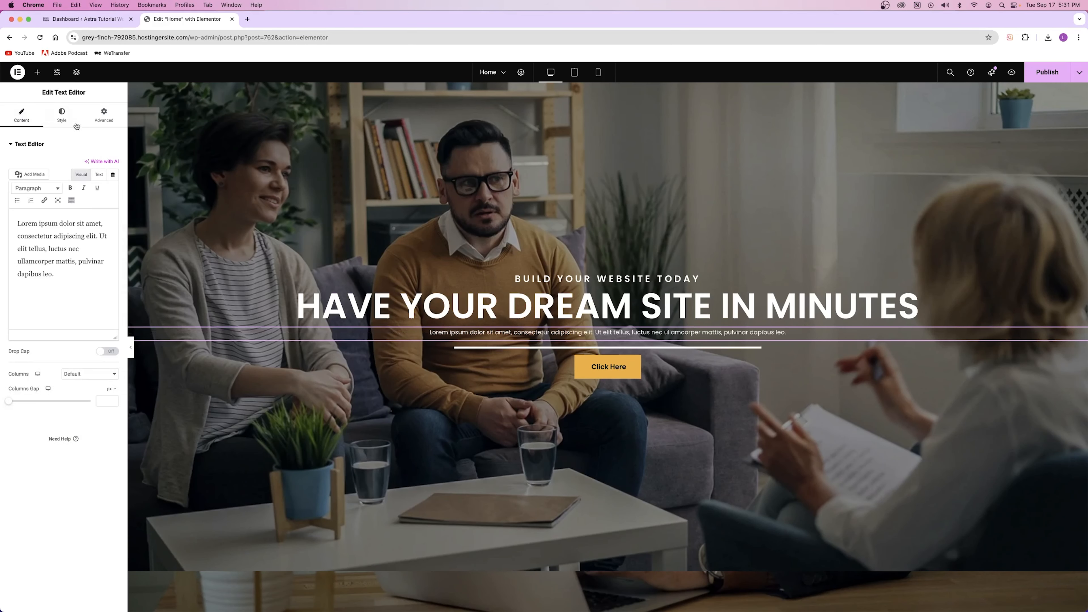
pyautogui.moveTo(36, 226); pyautogui.dragTo(41, 258)
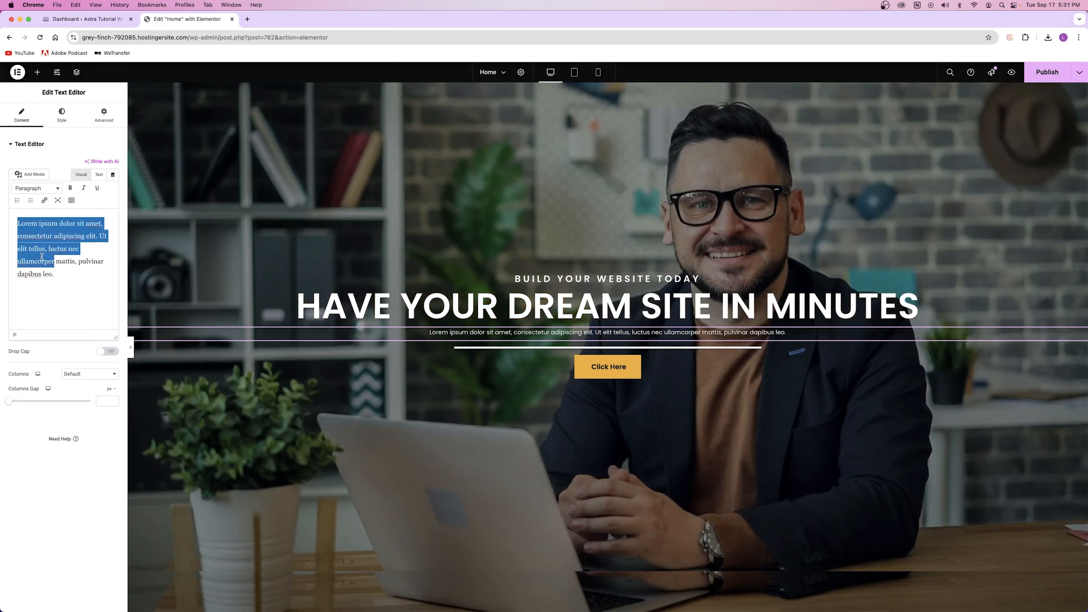
pyautogui.hotkey('ctrl', 'c')
pyautogui.hotkey('ctrl', 'v')
pyautogui.hotkey('ctrl', 'v')
pyautogui.hotkey('ctrl', 'v')
pyautogui.hotkey('ctrl', 'v')
pyautogui.hotkey('ctrl', 'v')
pyautogui.hotkey('ctrl', 'v')
pyautogui.hotkey('ctrl', 'v')
pyautogui.hotkey('ctrl', 'v')
pyautogui.hotkey('ctrl', 'v')
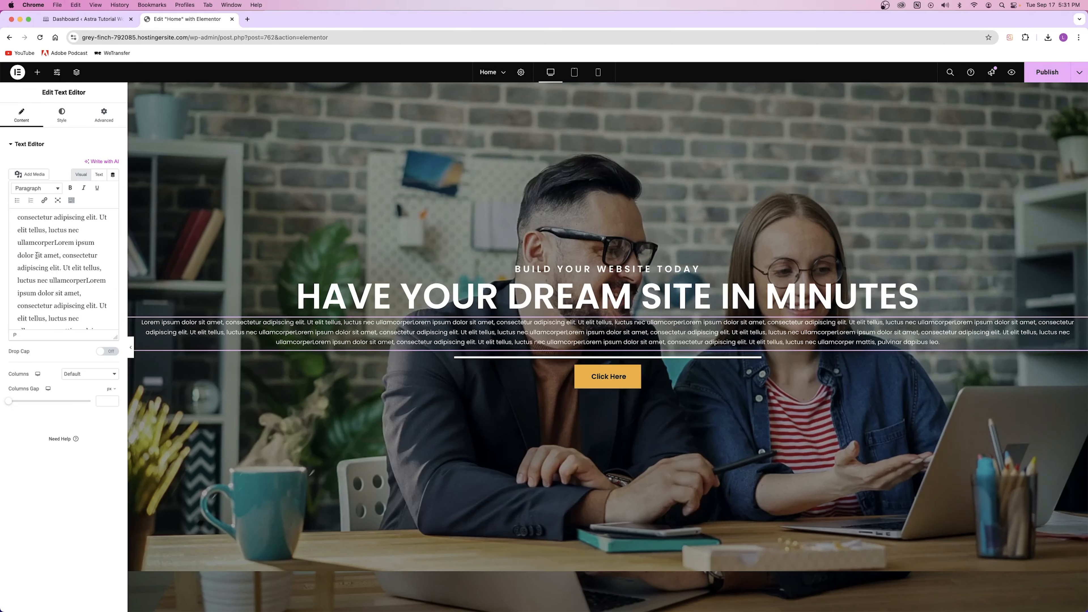
# Set the paragraph's padding to 500 px on its left and right sides, keeping 0 above and below.
pyautogui.click(99, 118)
pyautogui.moveTo(45, 217); pyautogui.dragTo(276, 219)
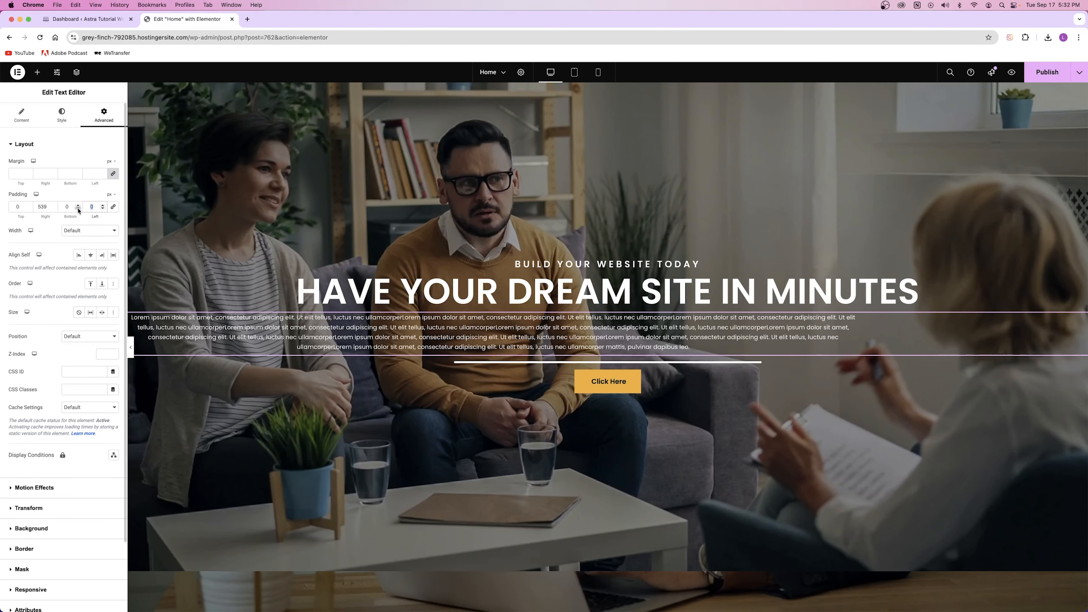
pyautogui.write('500')
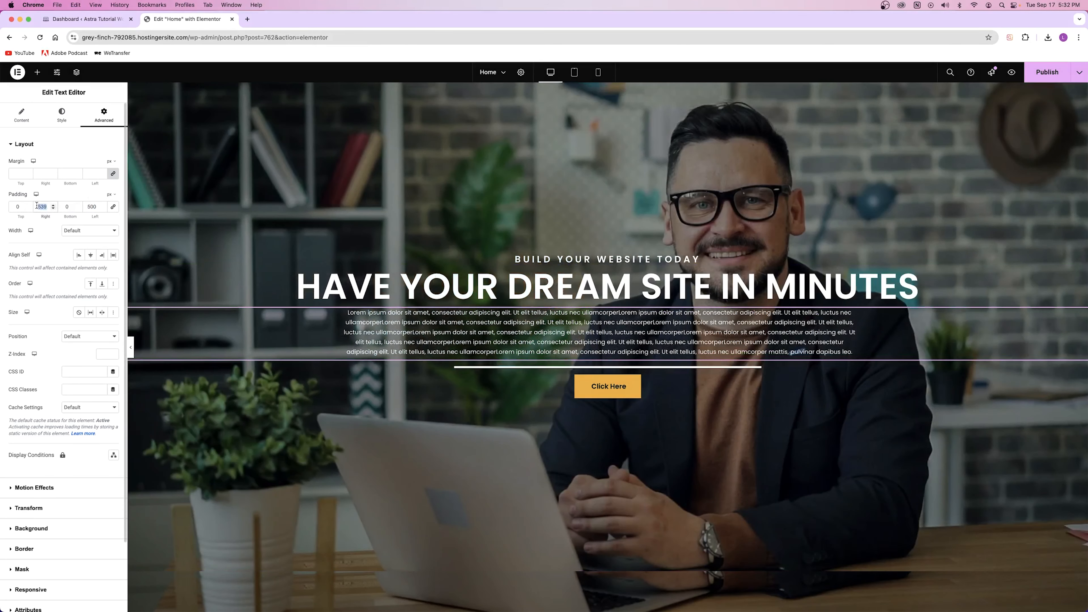
pyautogui.write('500')
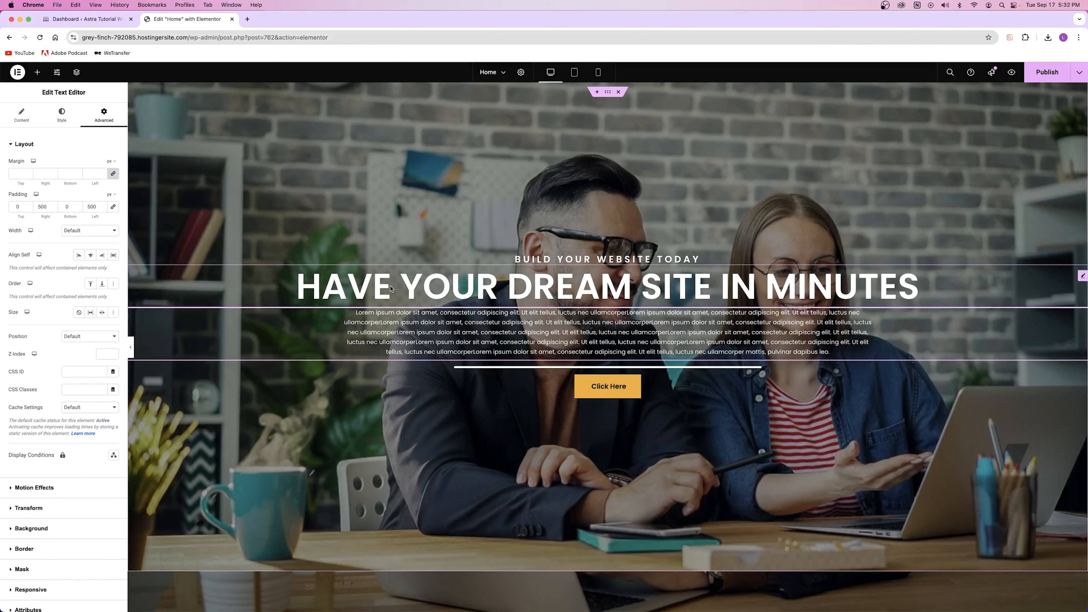
# Slightly reduce the font size of the "have your dream site in minutes" heading and select the paragraph below it.
pyautogui.click(378, 287)
pyautogui.click(114, 200)
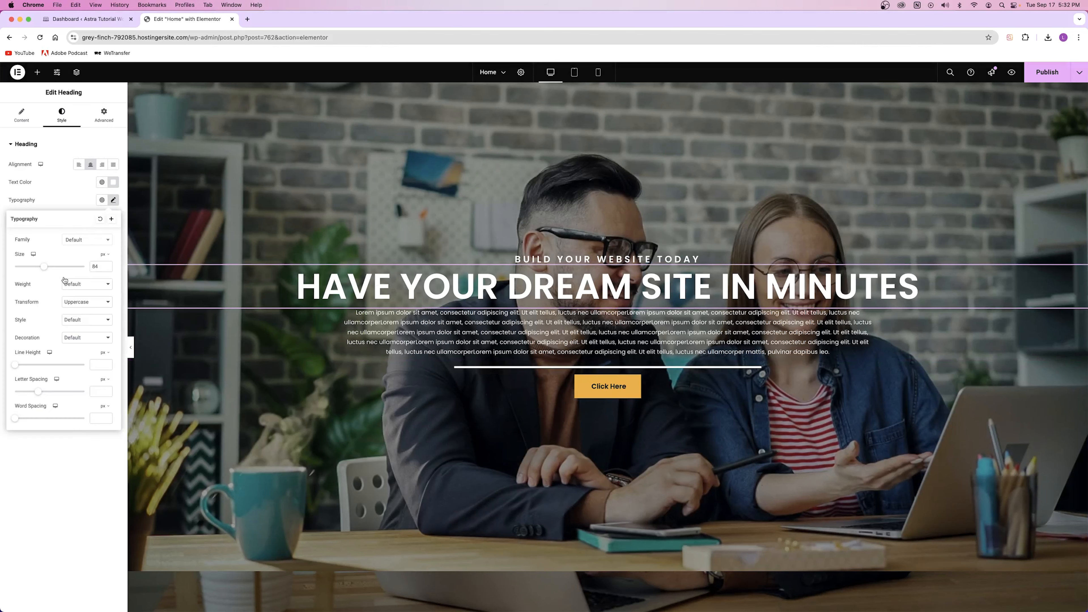
pyautogui.click(545, 329)
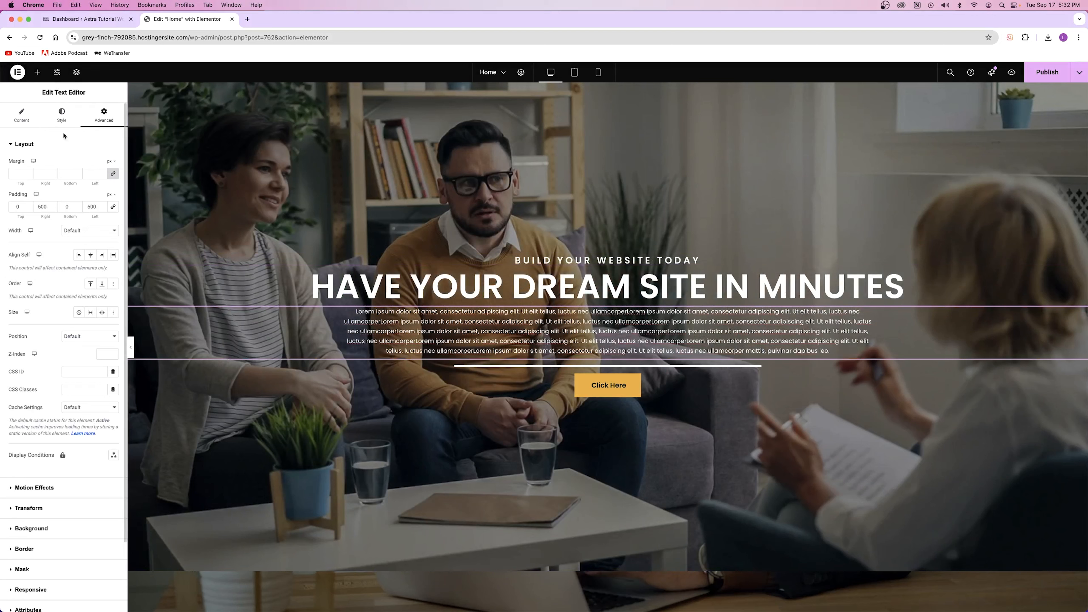
# Set the lorem ipsum paragraph's font size to 11 px and publish the Home page.
pyautogui.click(114, 200)
pyautogui.moveTo(15, 267); pyautogui.dragTo(20, 267)
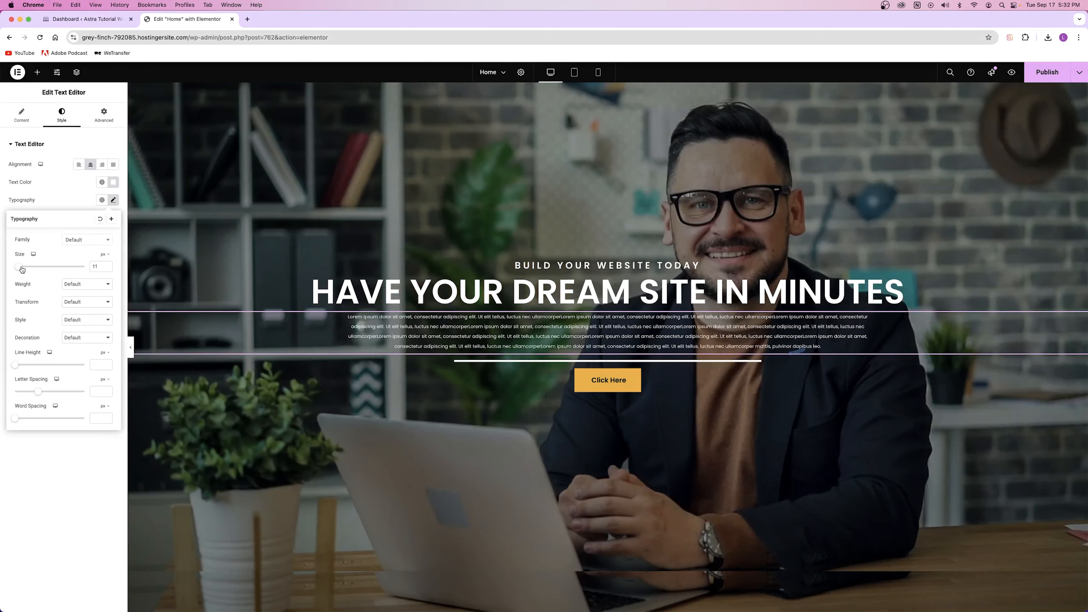
pyautogui.click(877, 127)
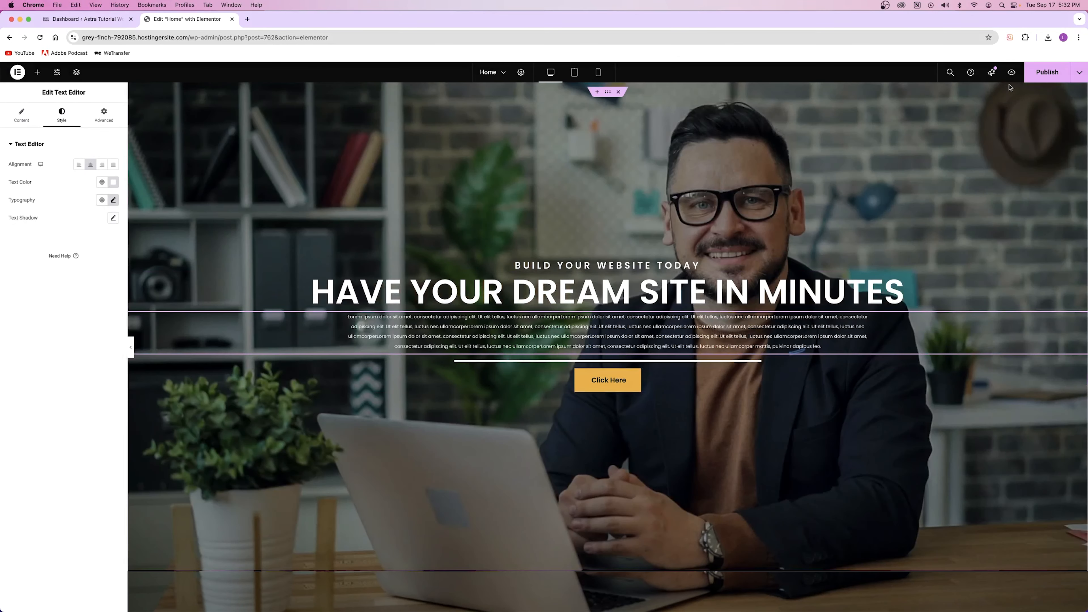
pyautogui.click(1044, 73)
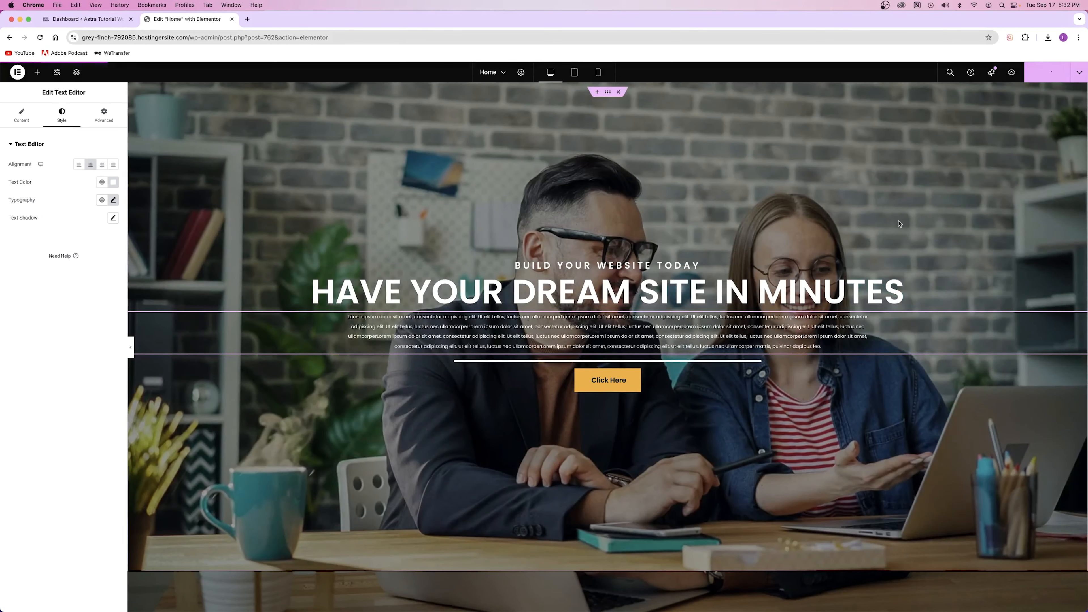
# Examine how the hero section and its paragraph display in the tablet and mobile previews.
pyautogui.click(574, 72)
pyautogui.scroll(-8, 594, 211)
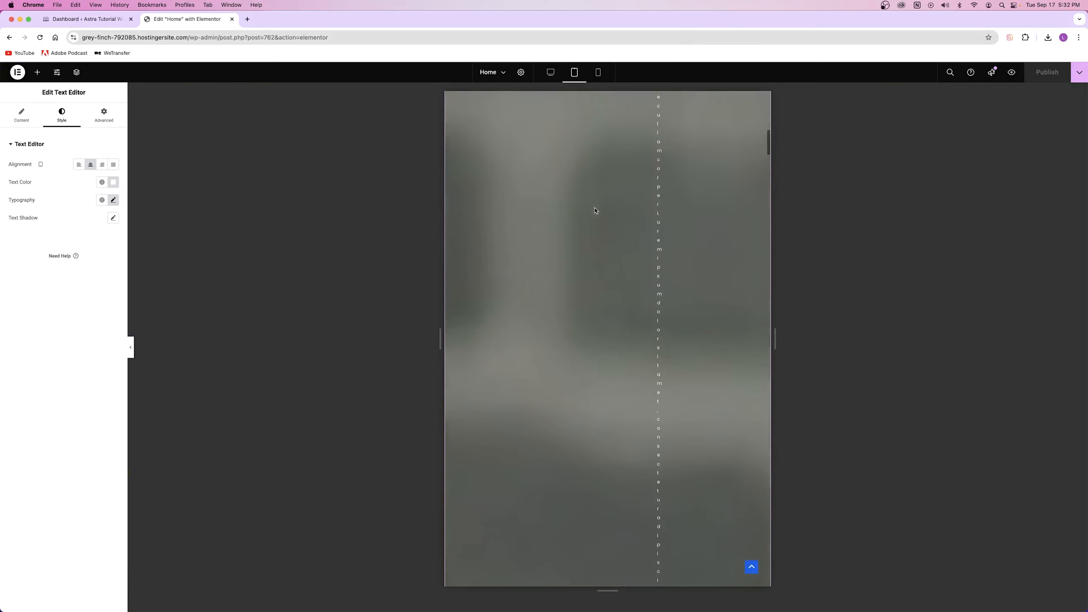
pyautogui.scroll(-20, 594, 210)
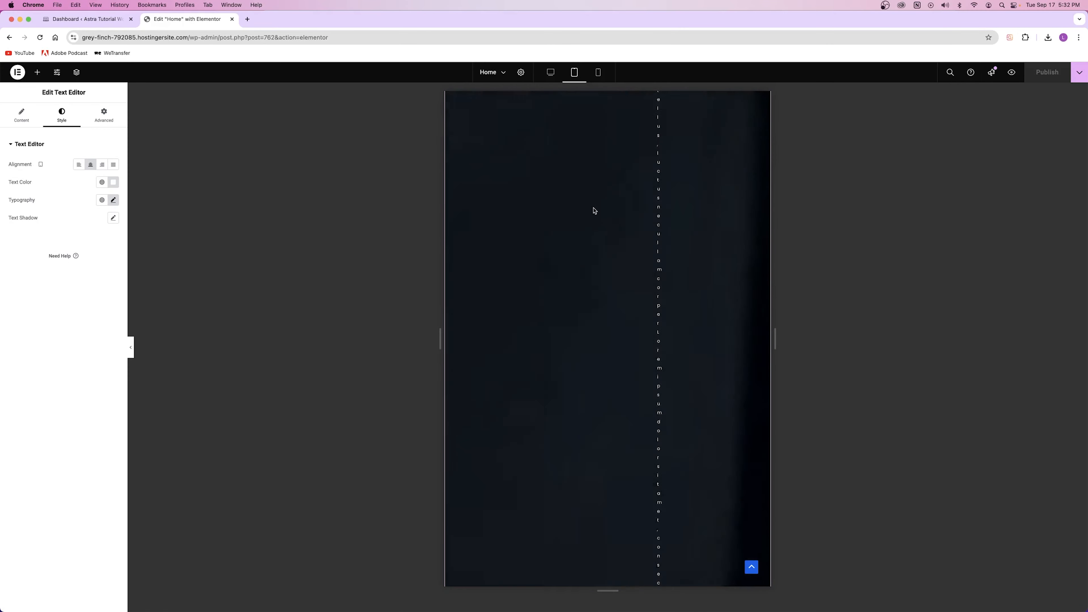
pyautogui.scroll(20, 593, 210)
pyautogui.click(598, 73)
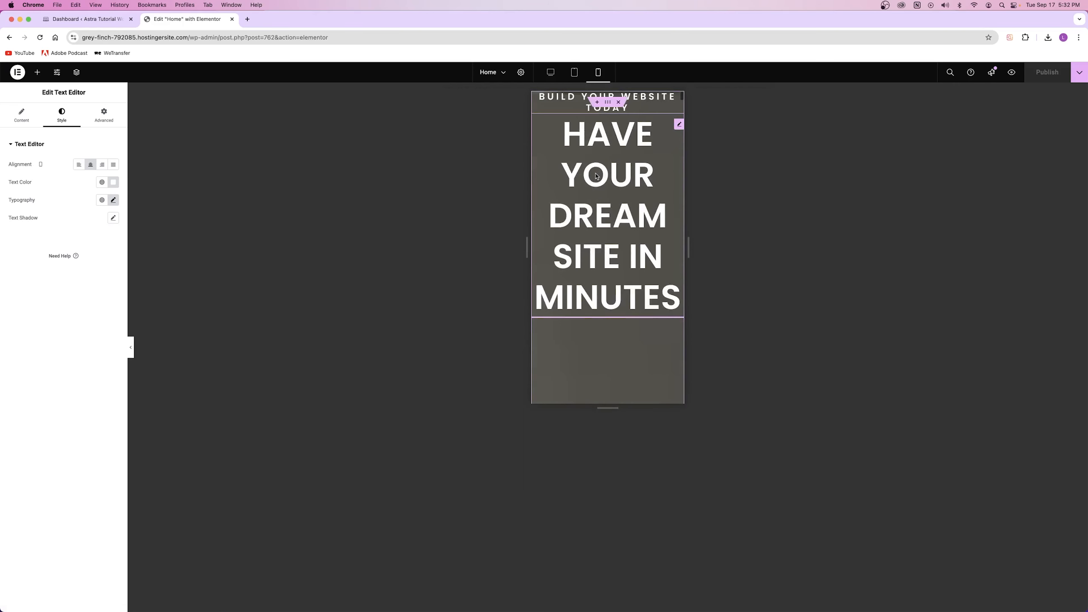
pyautogui.scroll(-10, 596, 176)
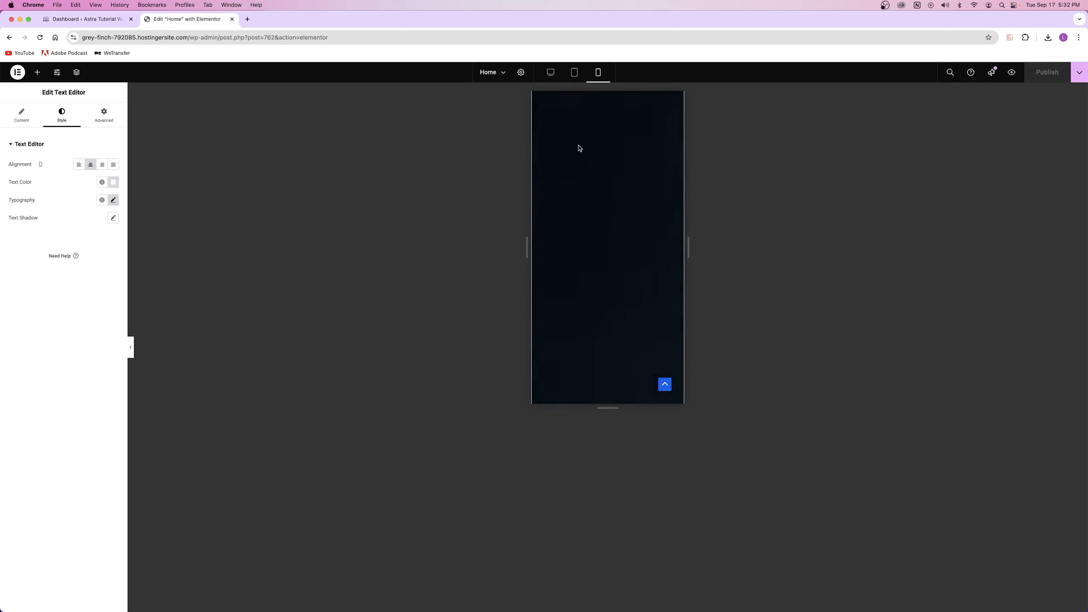
pyautogui.scroll(-20, 580, 148)
pyautogui.scroll(20, 581, 150)
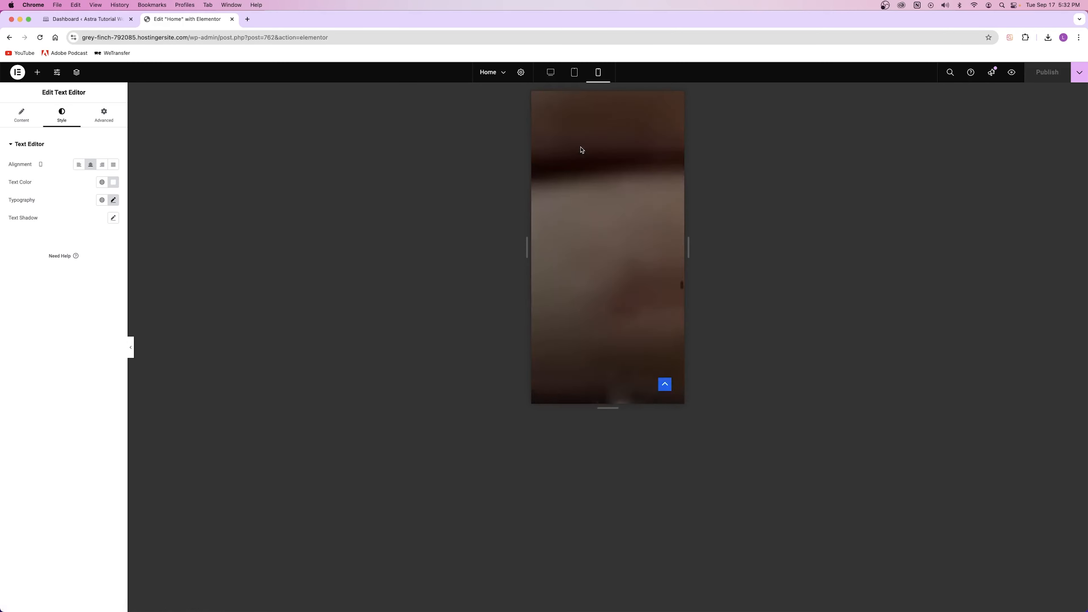
pyautogui.scroll(15, 583, 145)
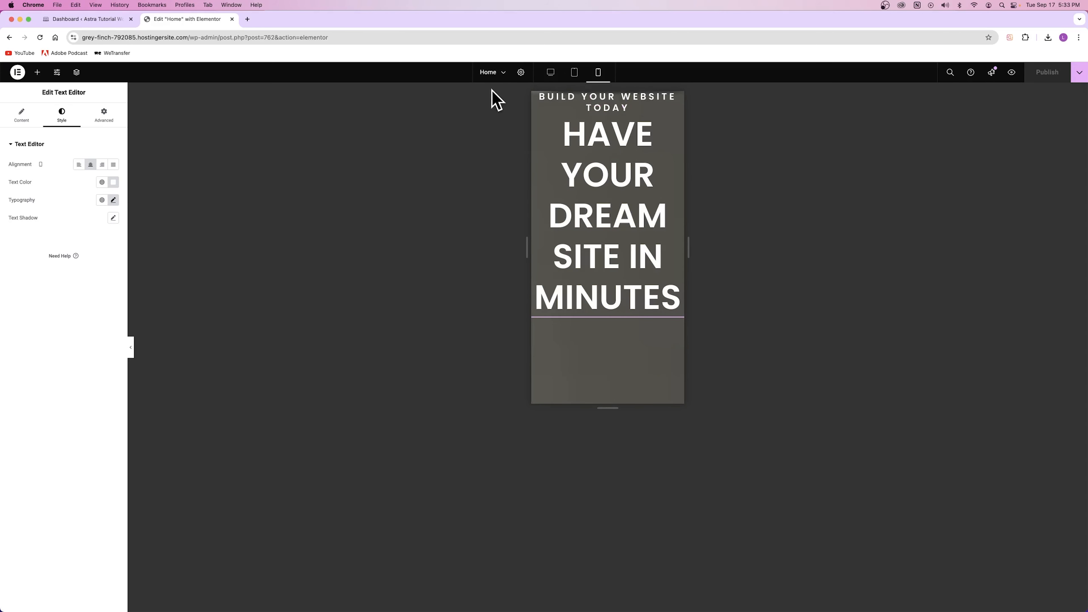
# In the tablet view, reduce the font size of the "have your dream site in minutes" heading so it fits on one line.
pyautogui.click(550, 73)
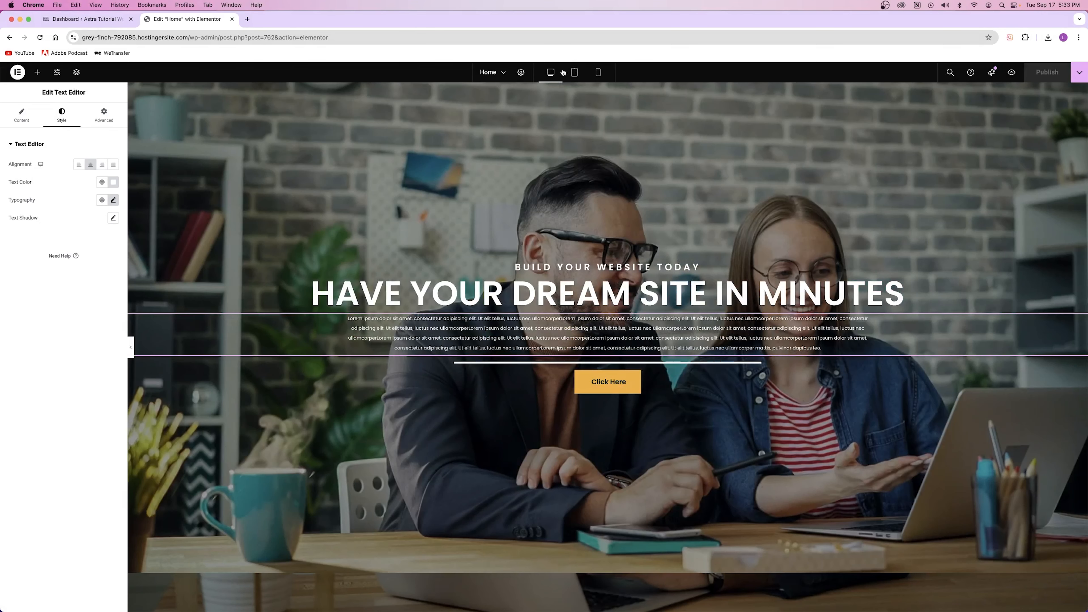
pyautogui.click(574, 72)
pyautogui.click(577, 139)
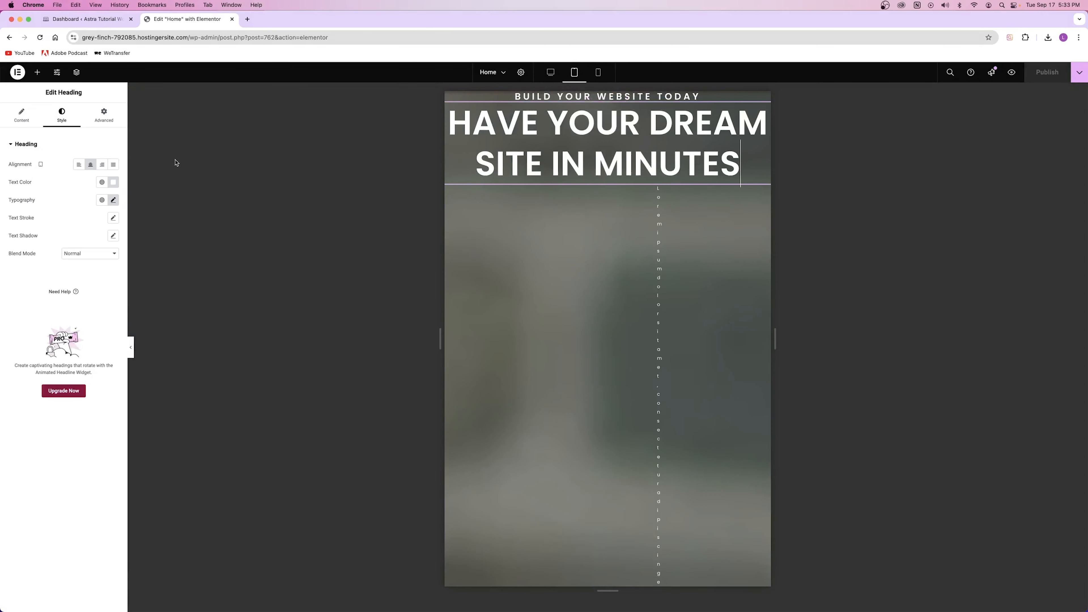
pyautogui.click(113, 200)
pyautogui.moveTo(41, 266); pyautogui.dragTo(26, 269)
# Set the paragraph's tablet padding to 44 px right and 63 px left, with 0 above and below, and review the page.
pyautogui.click(649, 191)
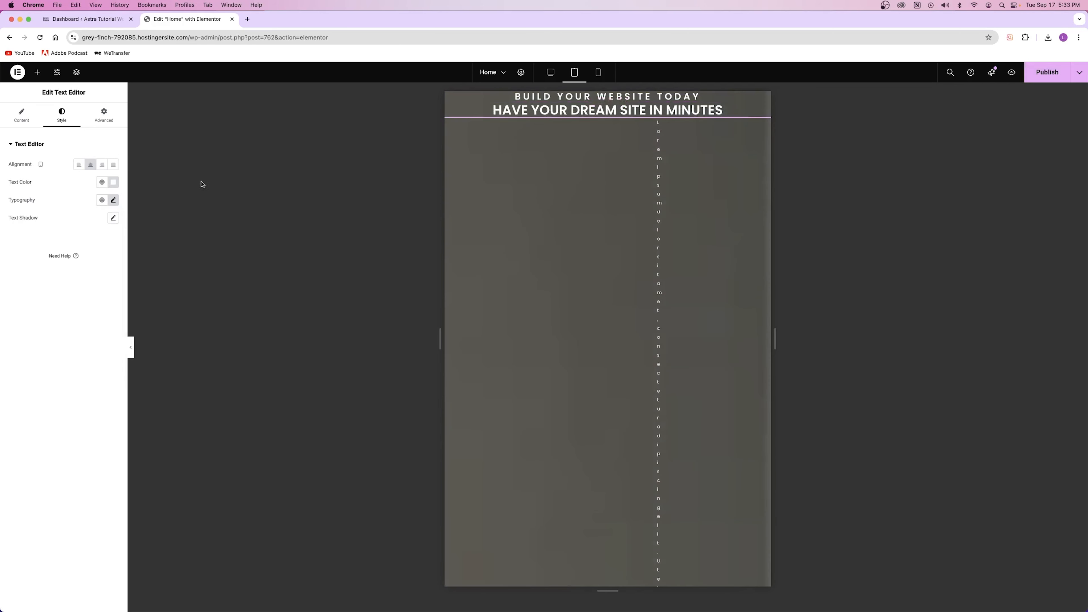
pyautogui.click(104, 114)
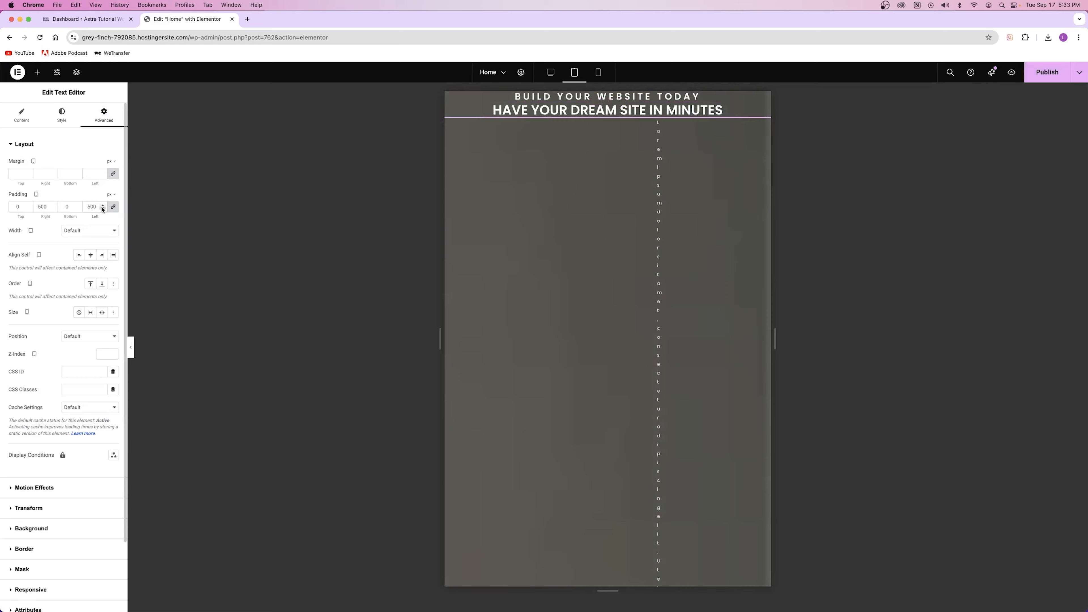
pyautogui.click(102, 205)
pyautogui.click(103, 209)
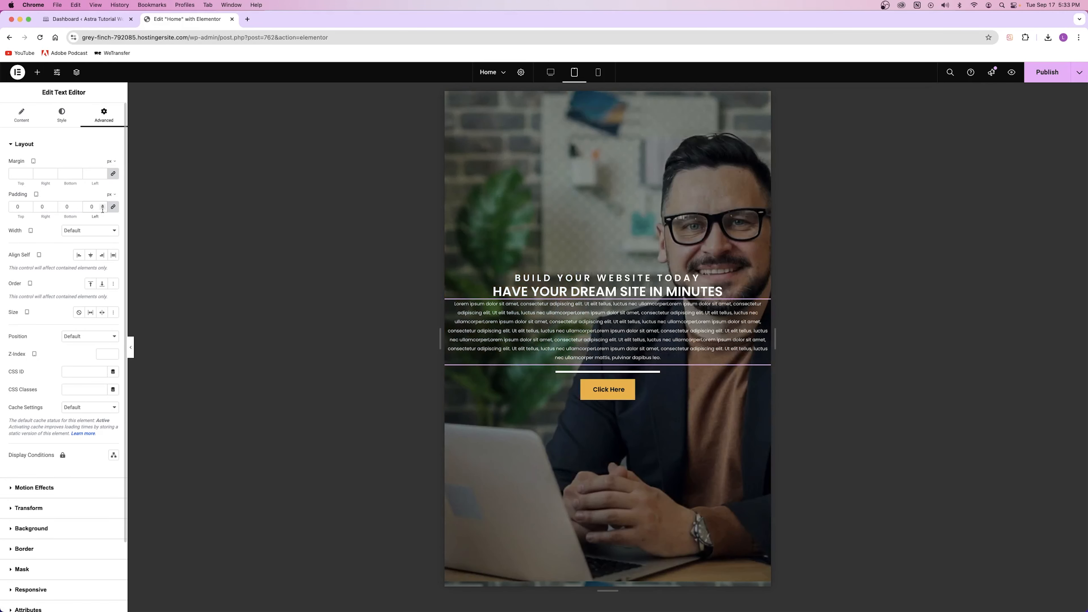
pyautogui.moveTo(46, 217); pyautogui.dragTo(122, 218)
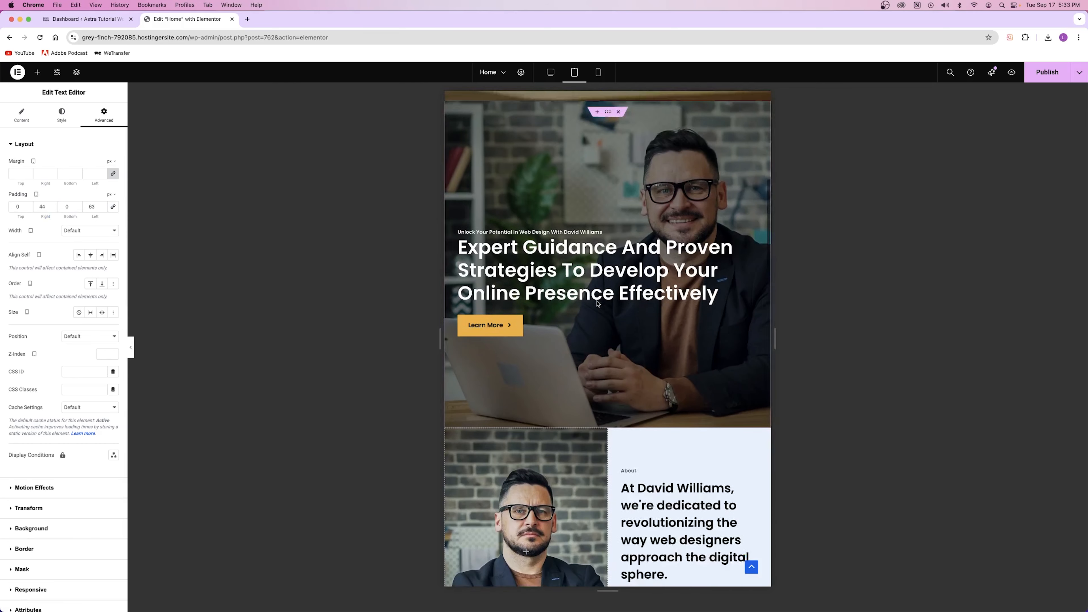
pyautogui.scroll(-15, 598, 303)
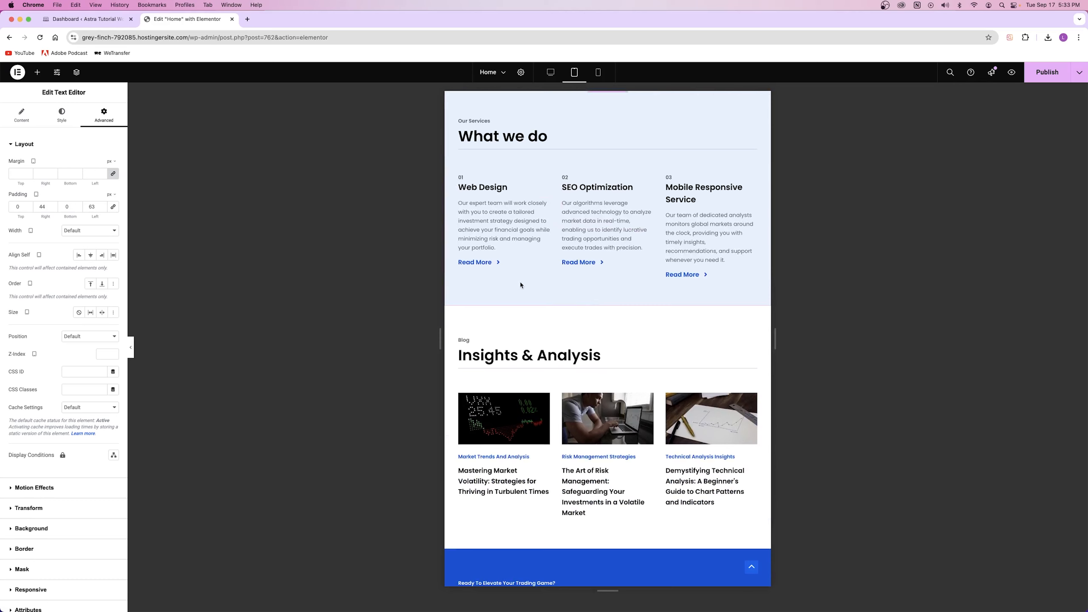
pyautogui.scroll(15, 507, 340)
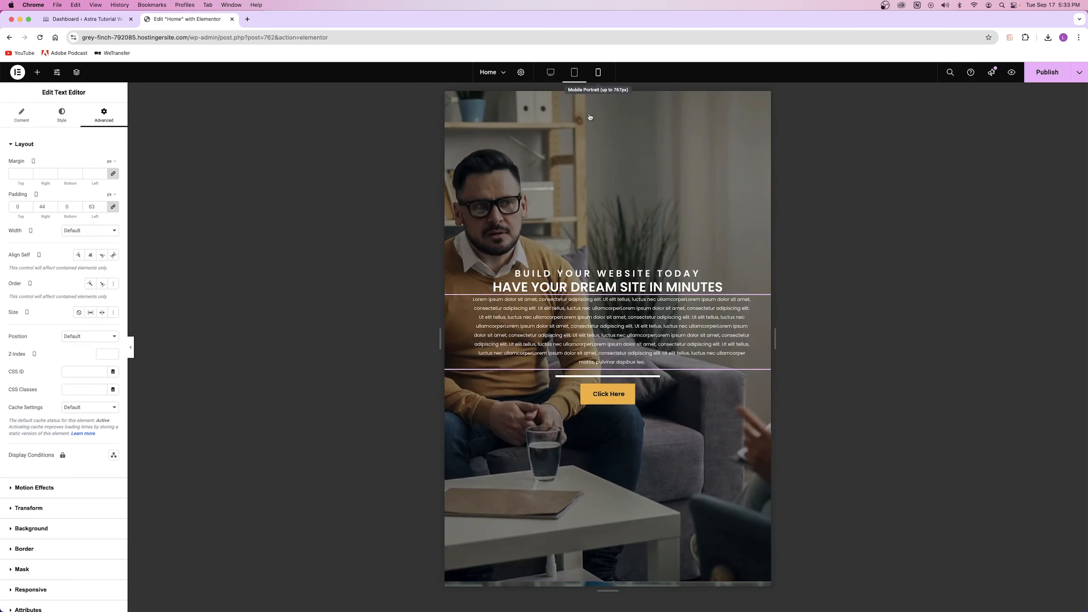
# In the mobile view, set the paragraph's padding to 0 on all sides.
pyautogui.click(598, 72)
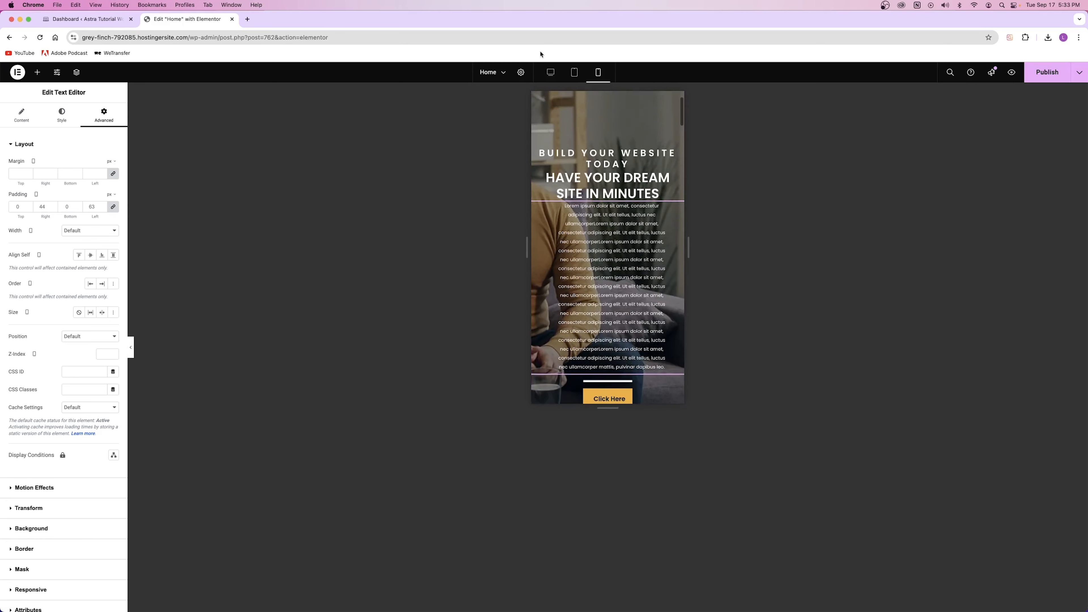
pyautogui.click(575, 73)
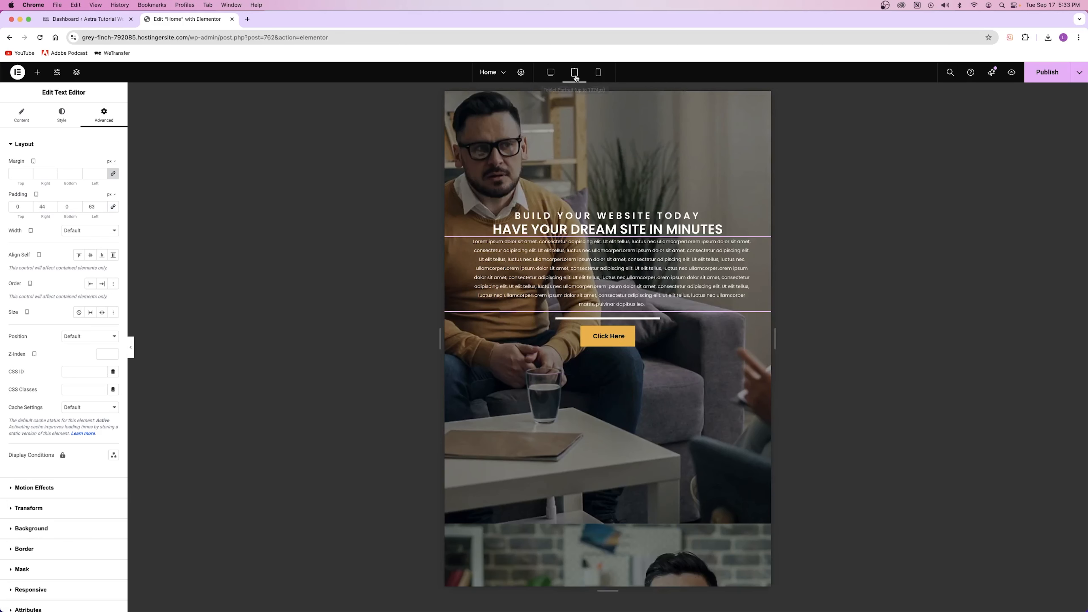
pyautogui.click(598, 74)
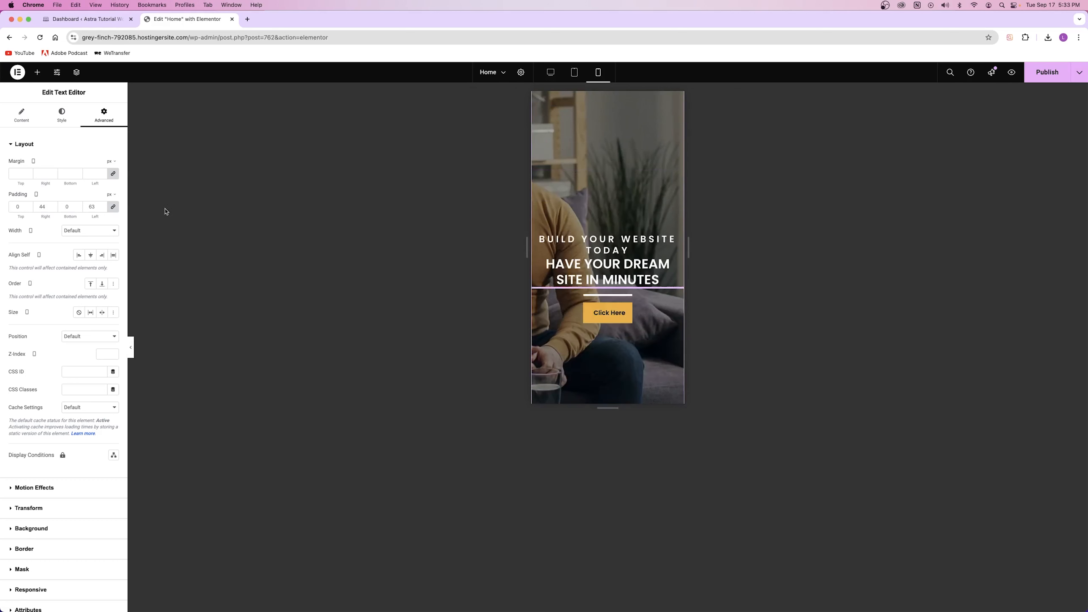
pyautogui.click(102, 209)
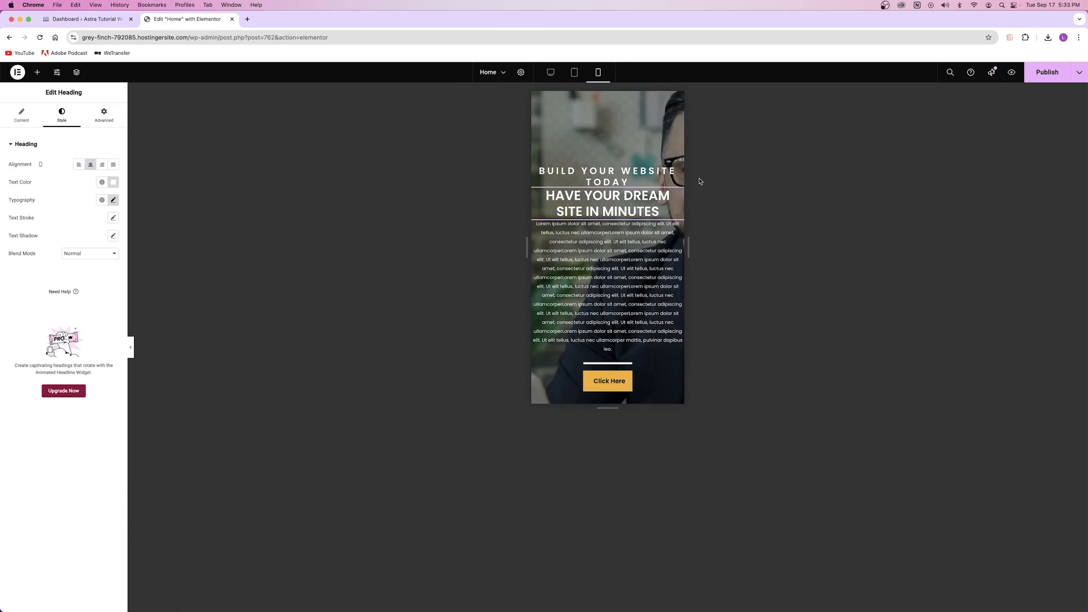
# Reduce the mobile font sizes of the "build your website today" and "have your dream site in minutes" headings.
pyautogui.click(671, 178)
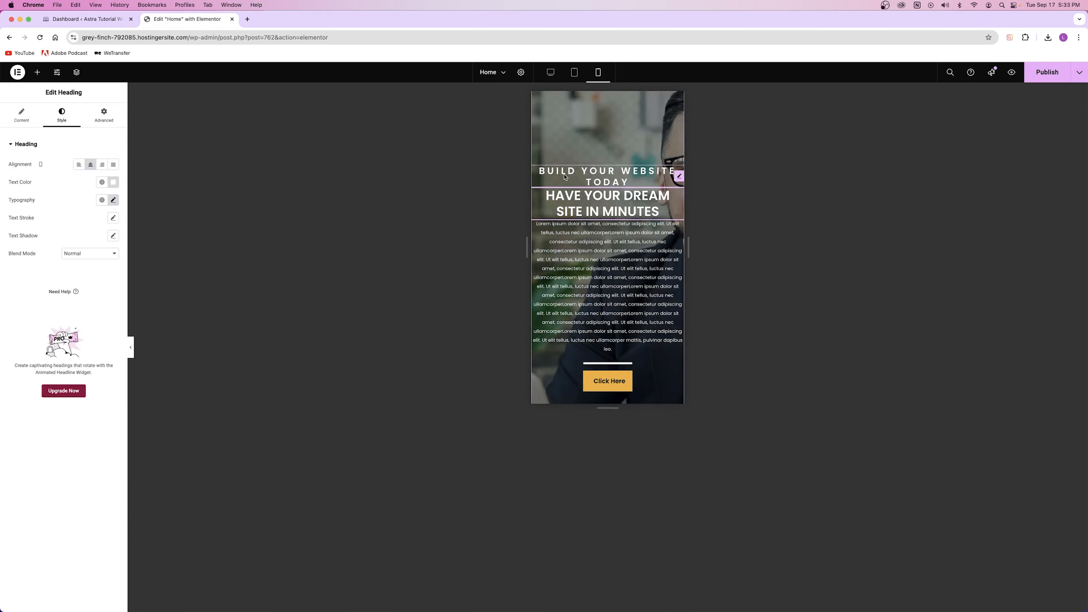
pyautogui.click(112, 201)
pyautogui.click(80, 124)
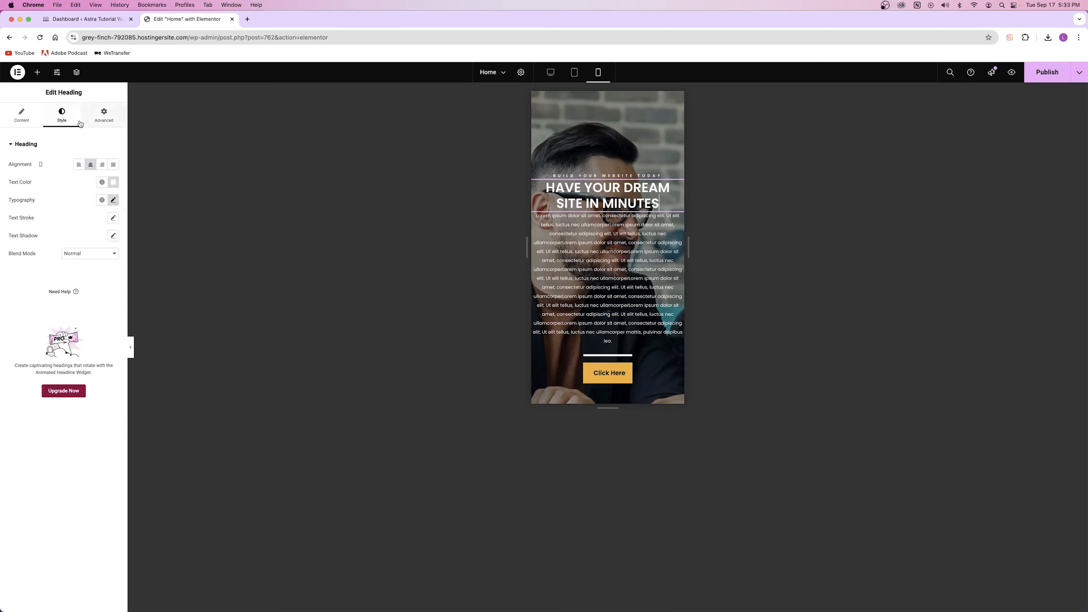
pyautogui.click(113, 200)
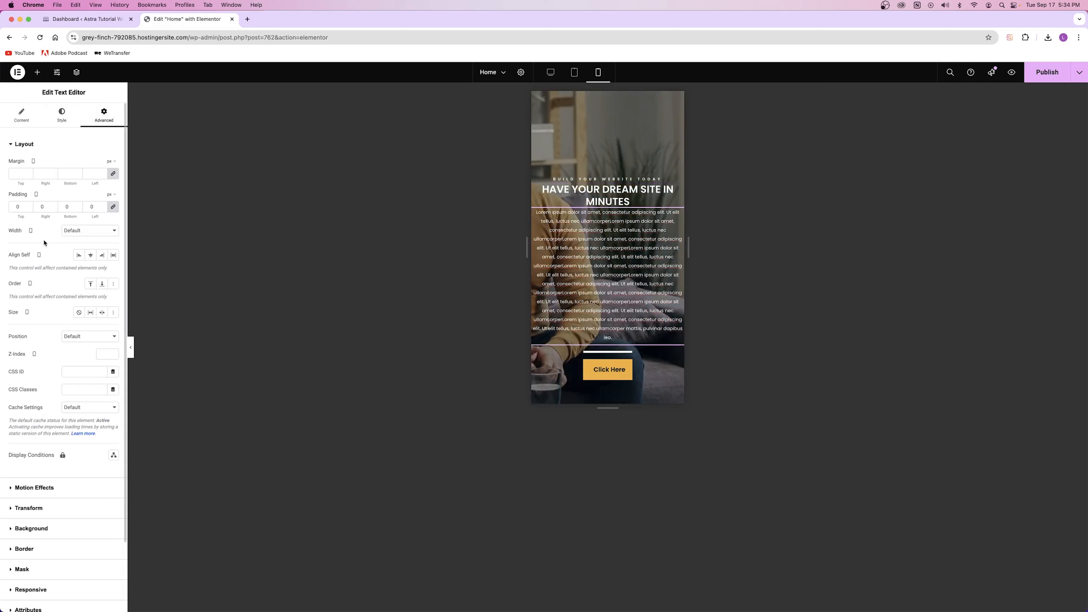
# Shorten the paragraph by deleting everything after the second "luctus nec".
pyautogui.click(22, 115)
pyautogui.scroll(-3, 103, 269)
pyautogui.moveTo(50, 233); pyautogui.dragTo(115, 344)
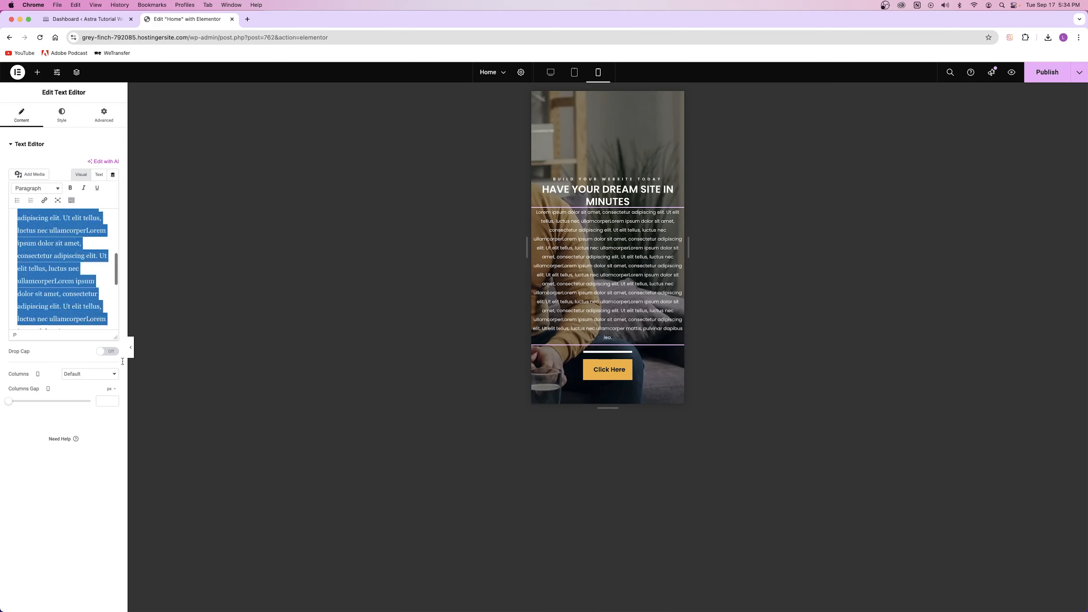
pyautogui.press('BackSpace')
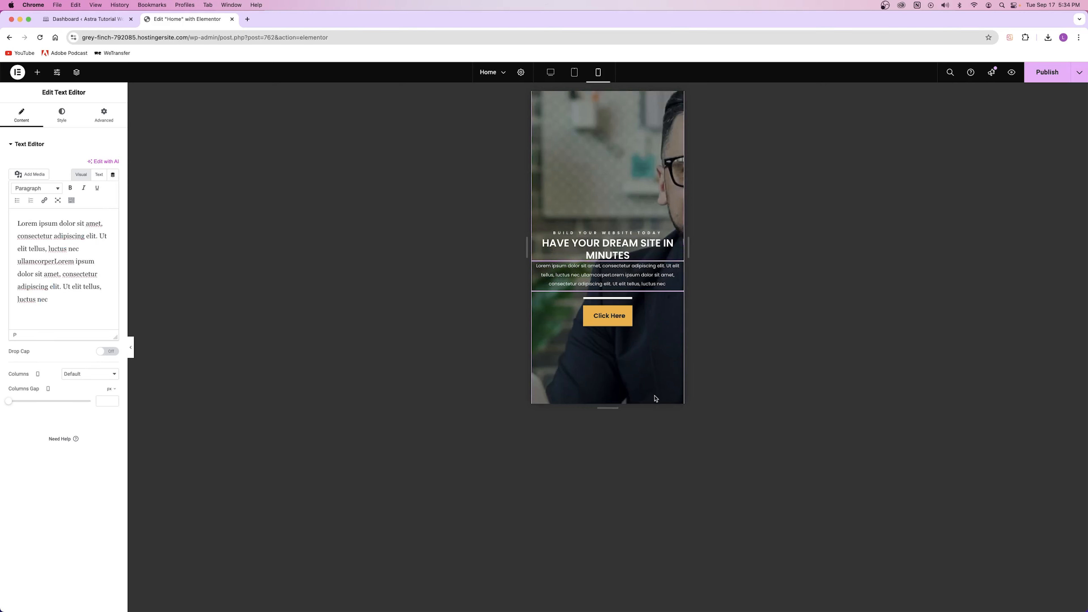
# Return to the desktop view, delete the slideshow hero section and publish the Home page.
pyautogui.click(575, 72)
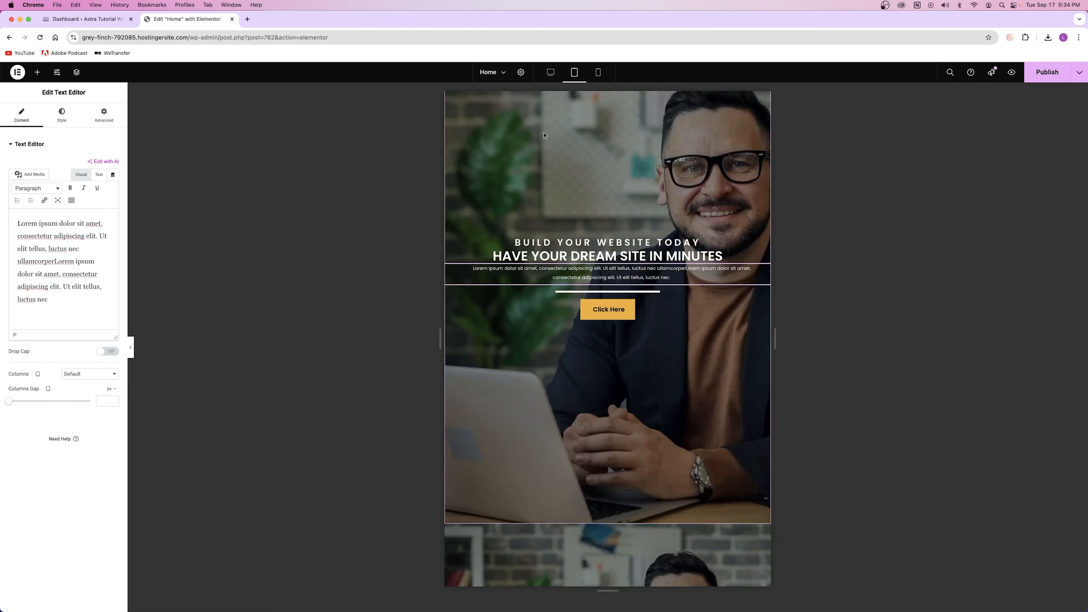
pyautogui.click(552, 74)
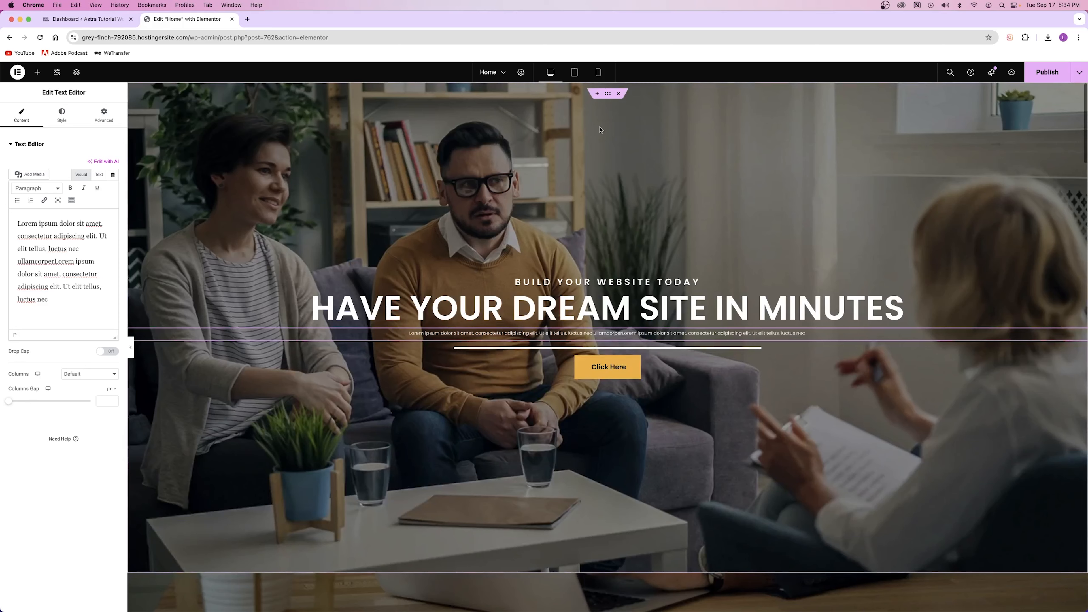
pyautogui.click(621, 94)
pyautogui.click(1054, 76)
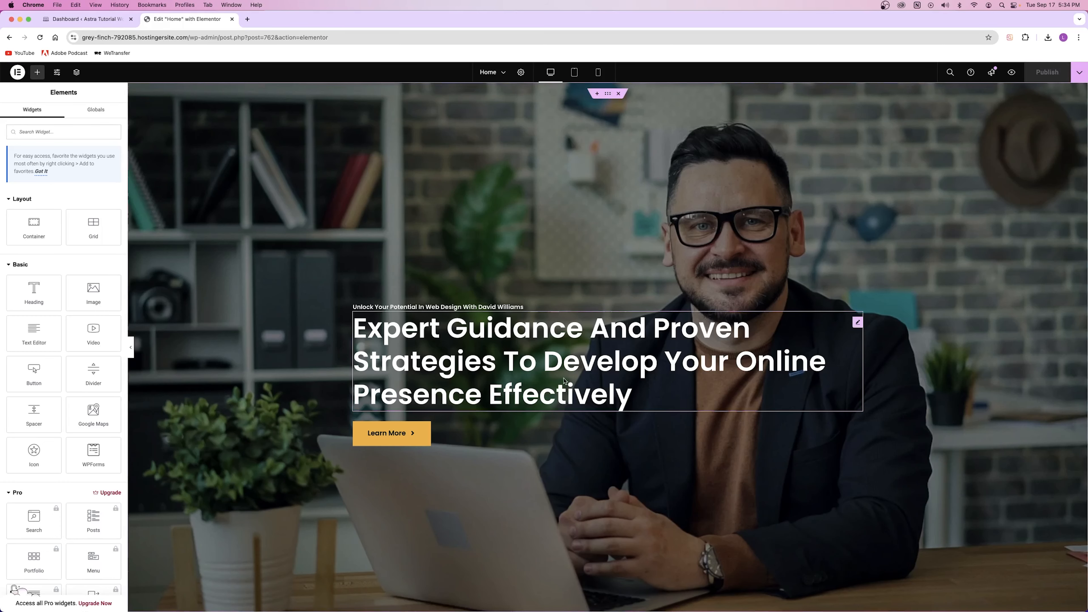
# Open the About page for editing and examine its layout in the tablet and mobile previews.
pyautogui.click(492, 73)
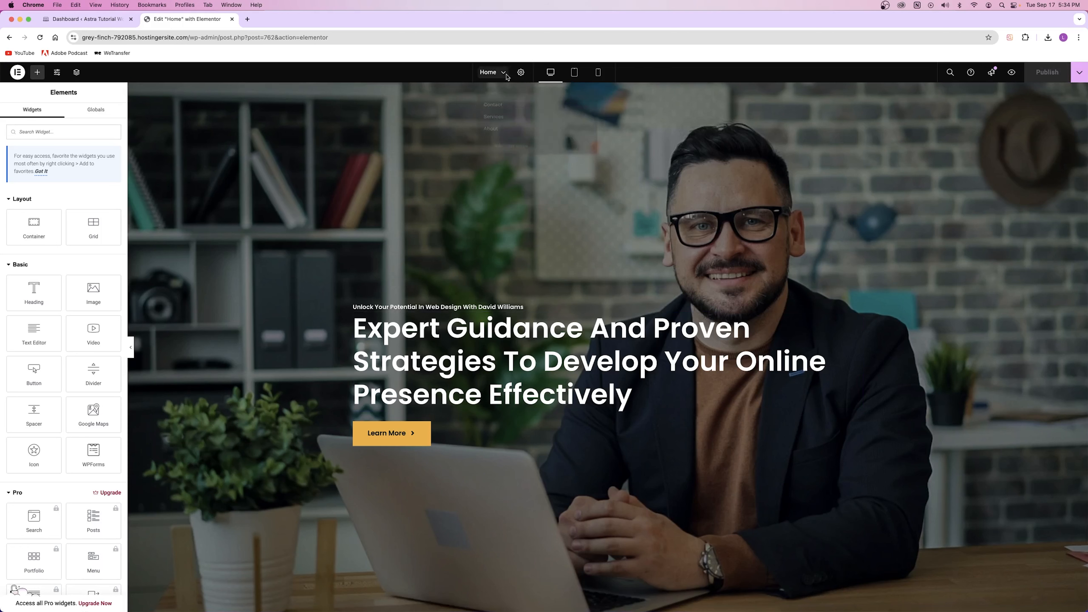
pyautogui.click(493, 141)
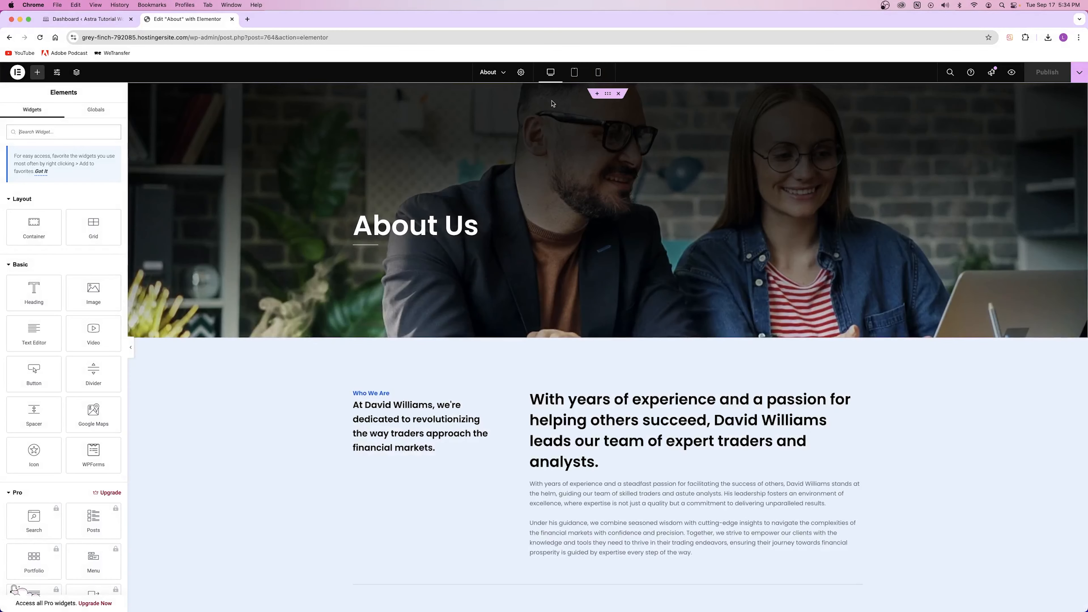
pyautogui.click(579, 78)
pyautogui.scroll(-1, 590, 224)
pyautogui.scroll(-15, 591, 223)
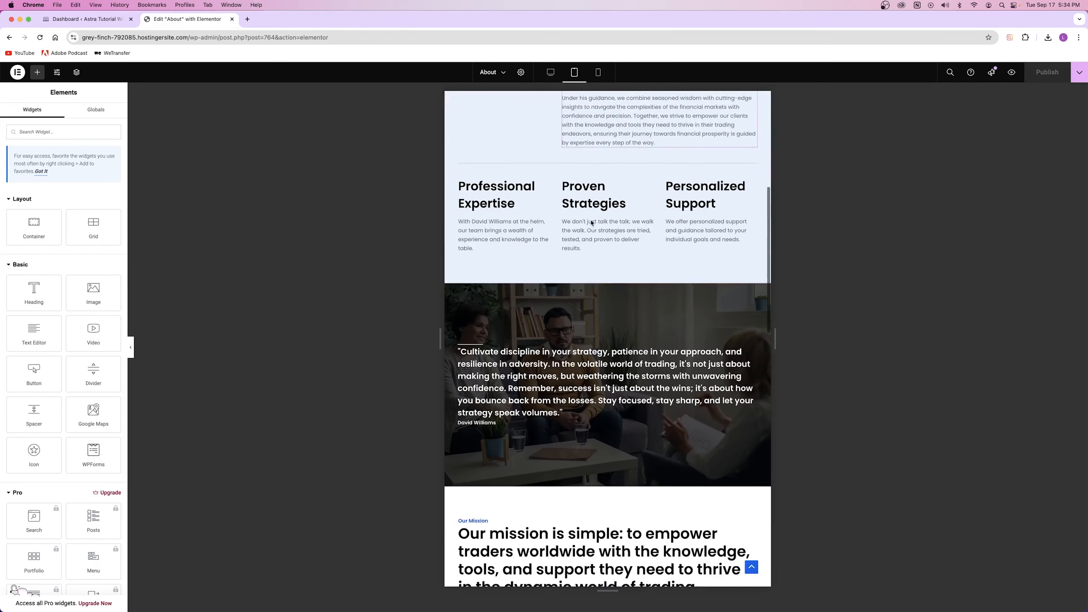
pyautogui.scroll(15, 591, 222)
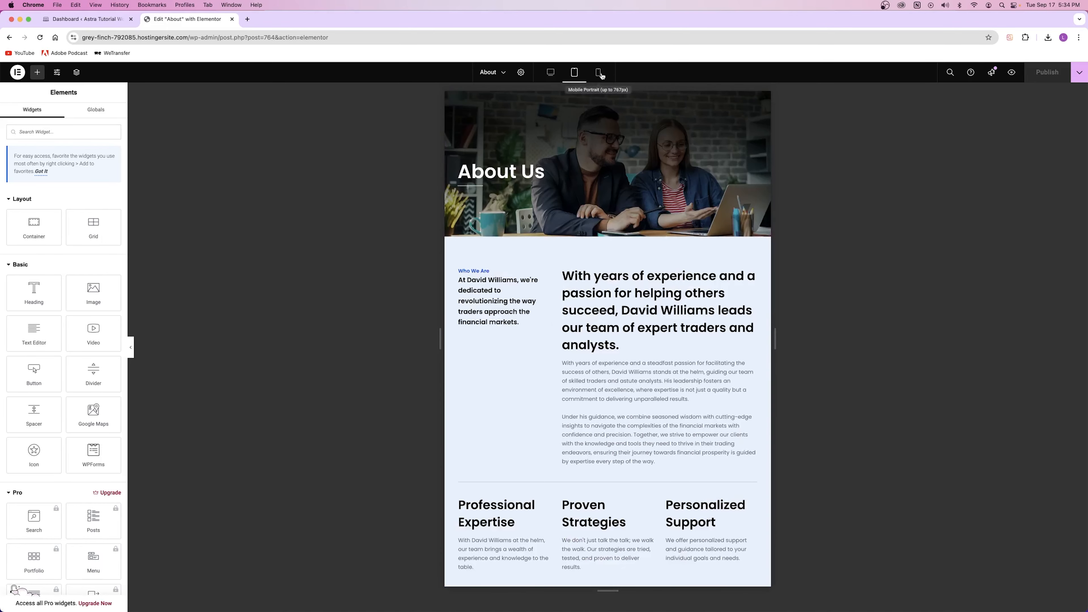
pyautogui.click(598, 72)
pyautogui.scroll(-10, 612, 248)
pyautogui.scroll(-5, 612, 249)
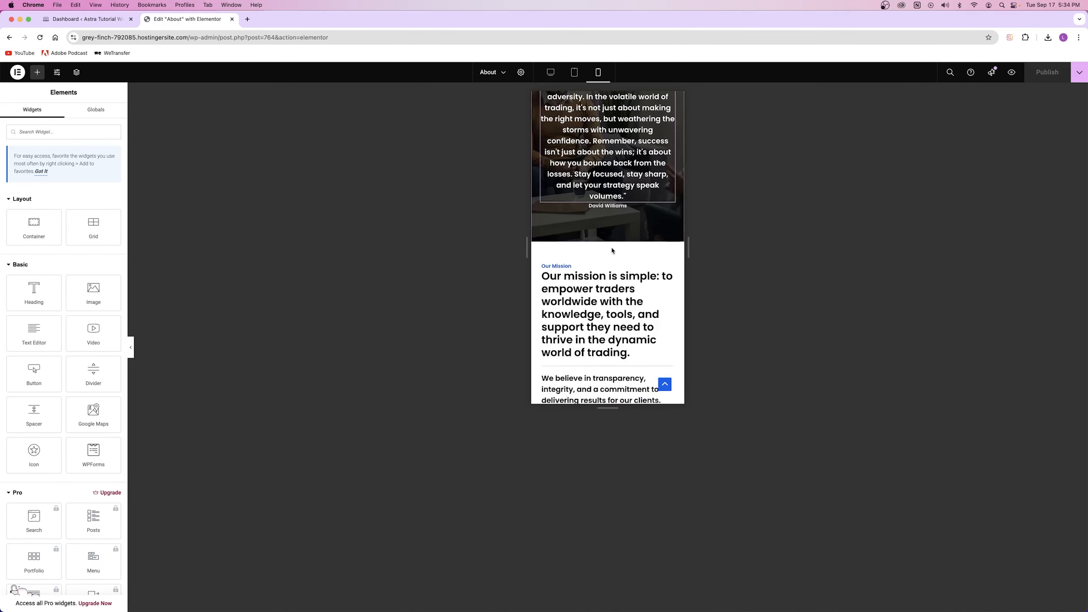
pyautogui.scroll(20, 612, 245)
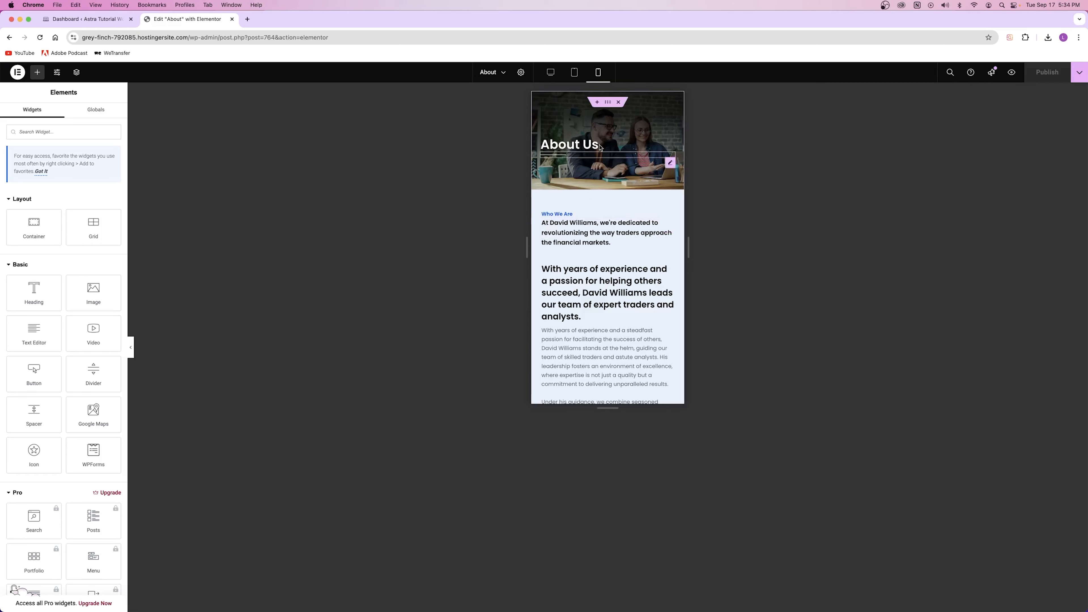
# Open the Services page for editing and examine its layout in the tablet and mobile previews.
pyautogui.click(503, 73)
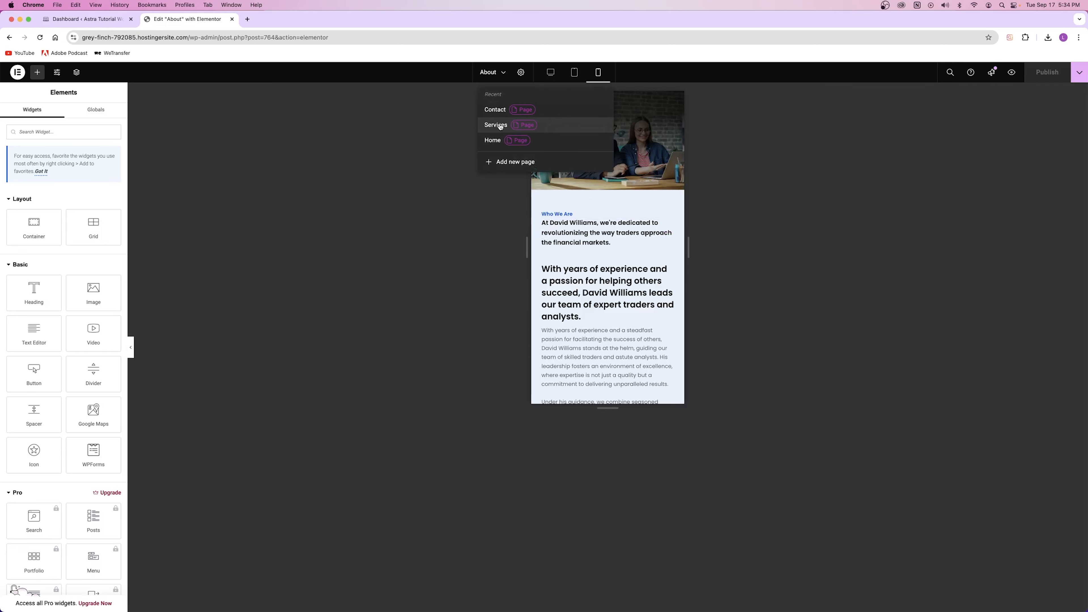
pyautogui.click(501, 125)
pyautogui.click(578, 72)
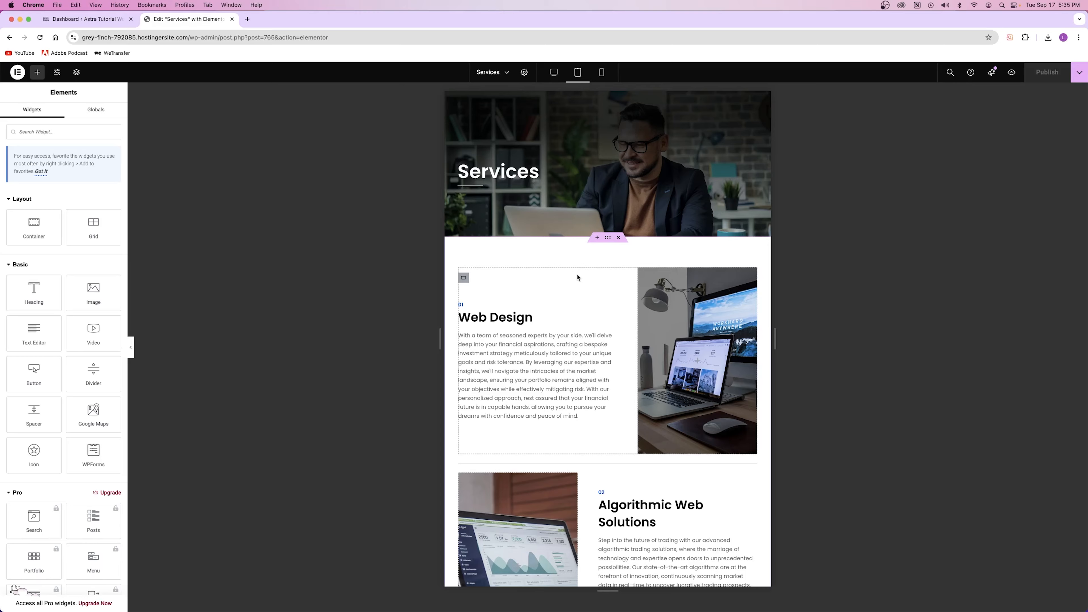
pyautogui.scroll(-15, 577, 277)
pyautogui.scroll(13, 580, 270)
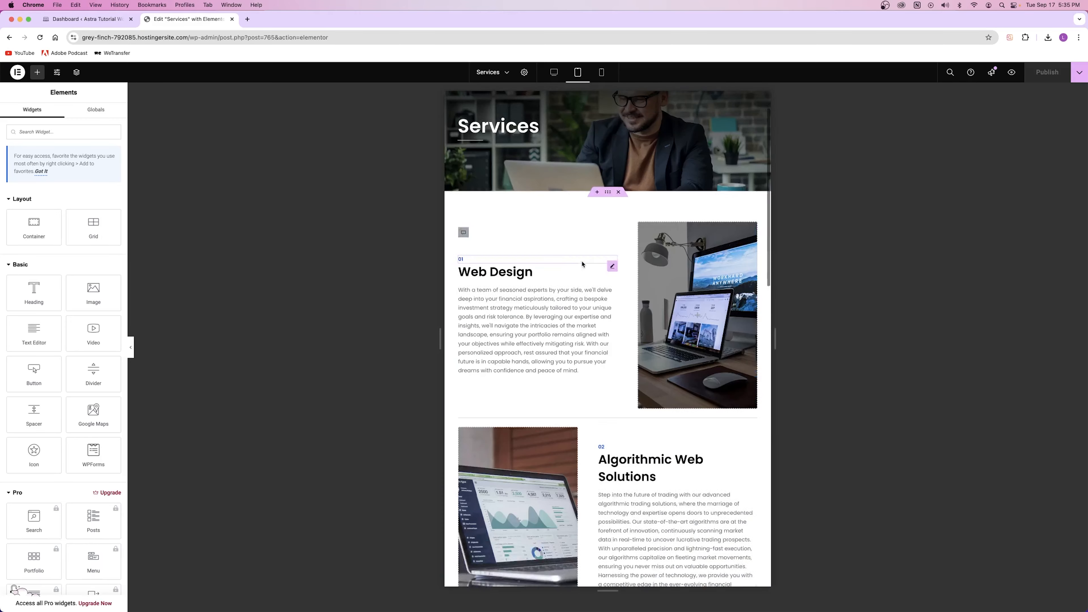
pyautogui.click(601, 72)
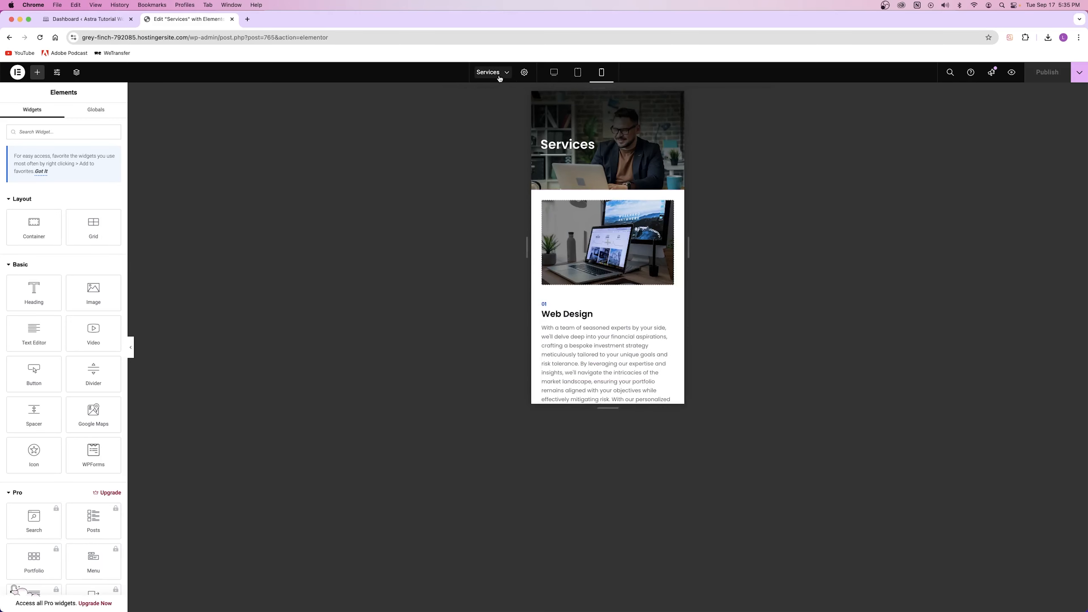
# Close the Elementor editor and return to the WordPress dashboard.
pyautogui.click(232, 20)
pyautogui.click(158, 151)
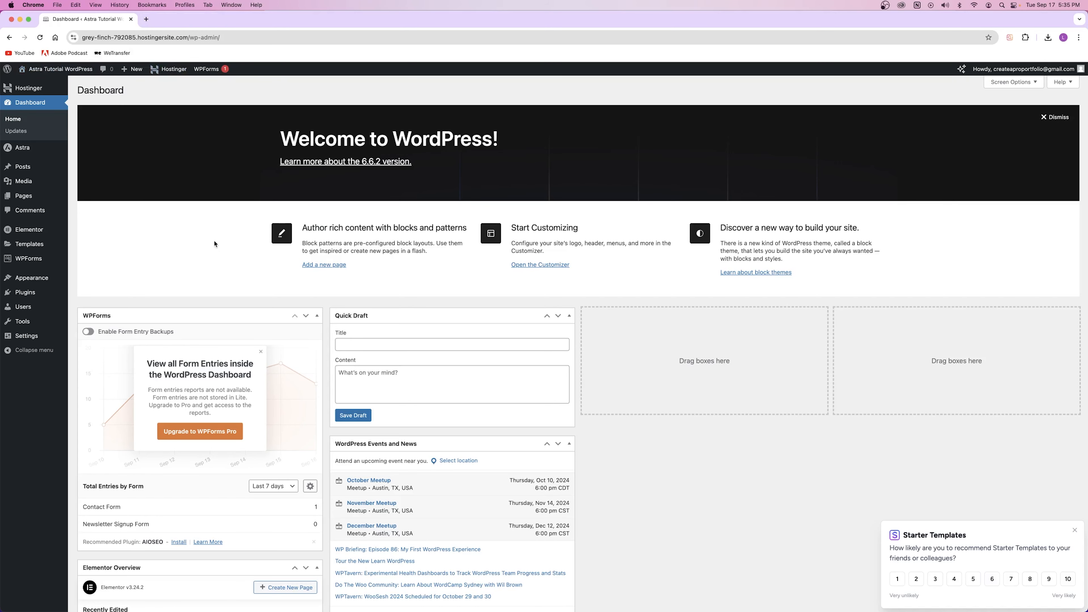